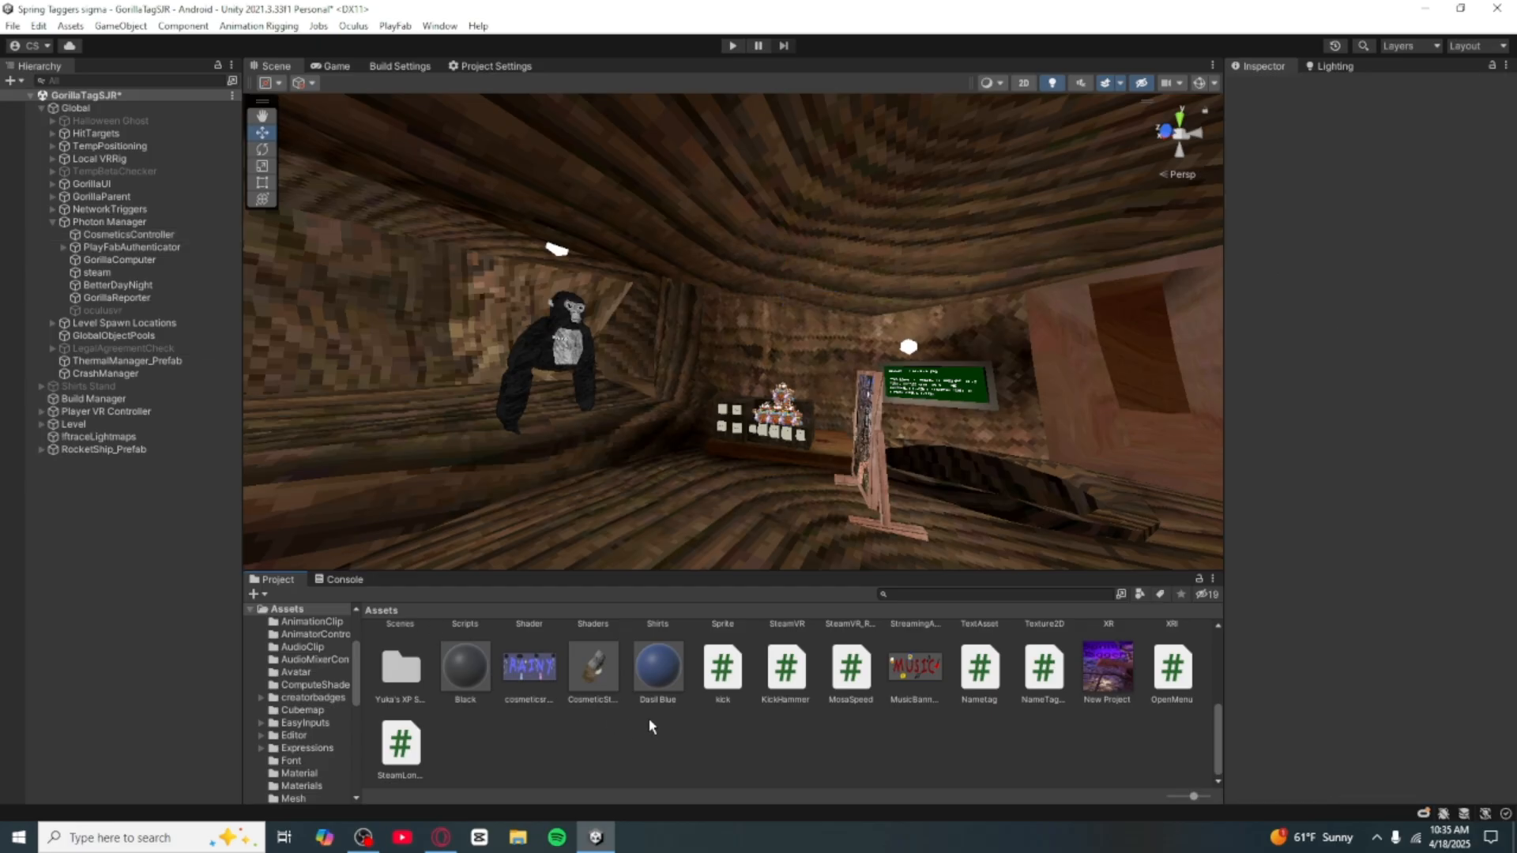
Step: Place the CosmeticStandButton prefab in the grey cosmetics room and remove its Mesh Renderer component
{"action": "key", "text": "a"}
{"action": "right_click_drag", "start_coordinate": [759, 467], "coordinate": [679, 600]}
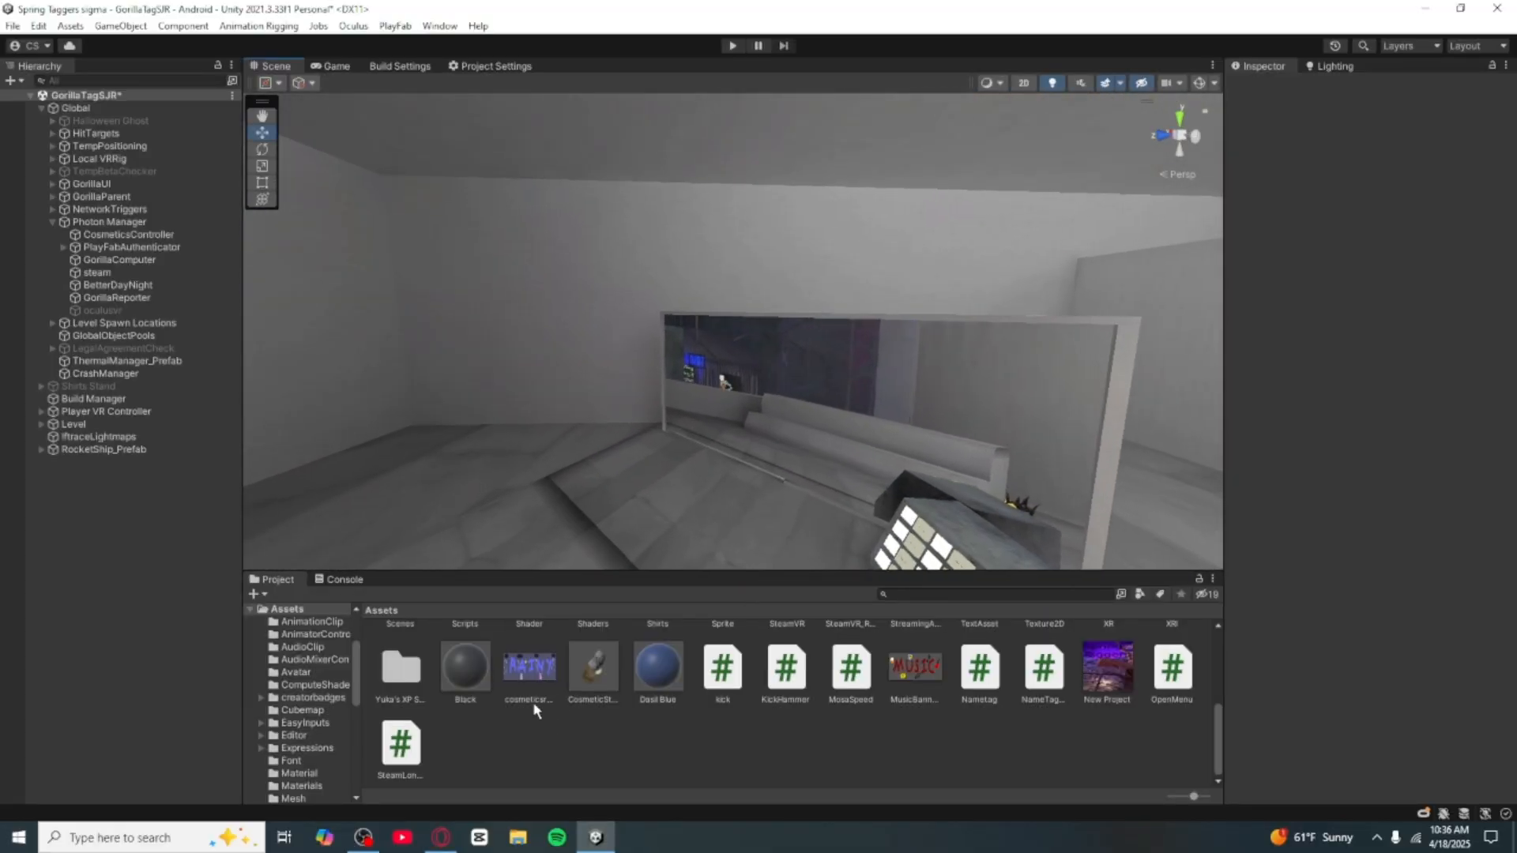
{"action": "left_click_drag", "start_coordinate": [598, 650], "coordinate": [667, 524]}
{"action": "right_click_drag", "start_coordinate": [667, 525], "coordinate": [1019, 379]}
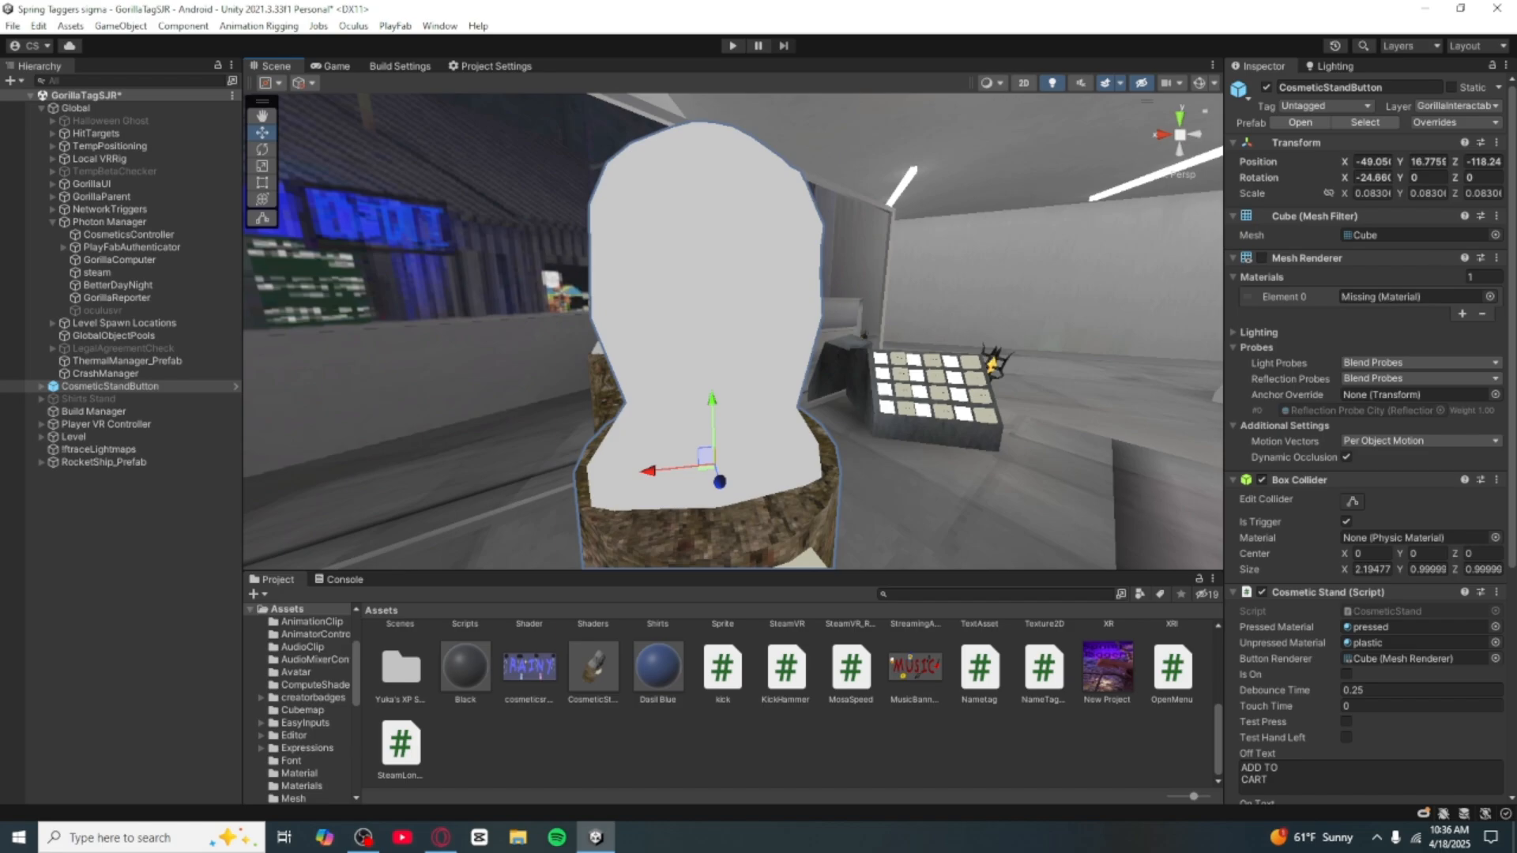
{"action": "left_click", "coordinate": [1496, 258]}
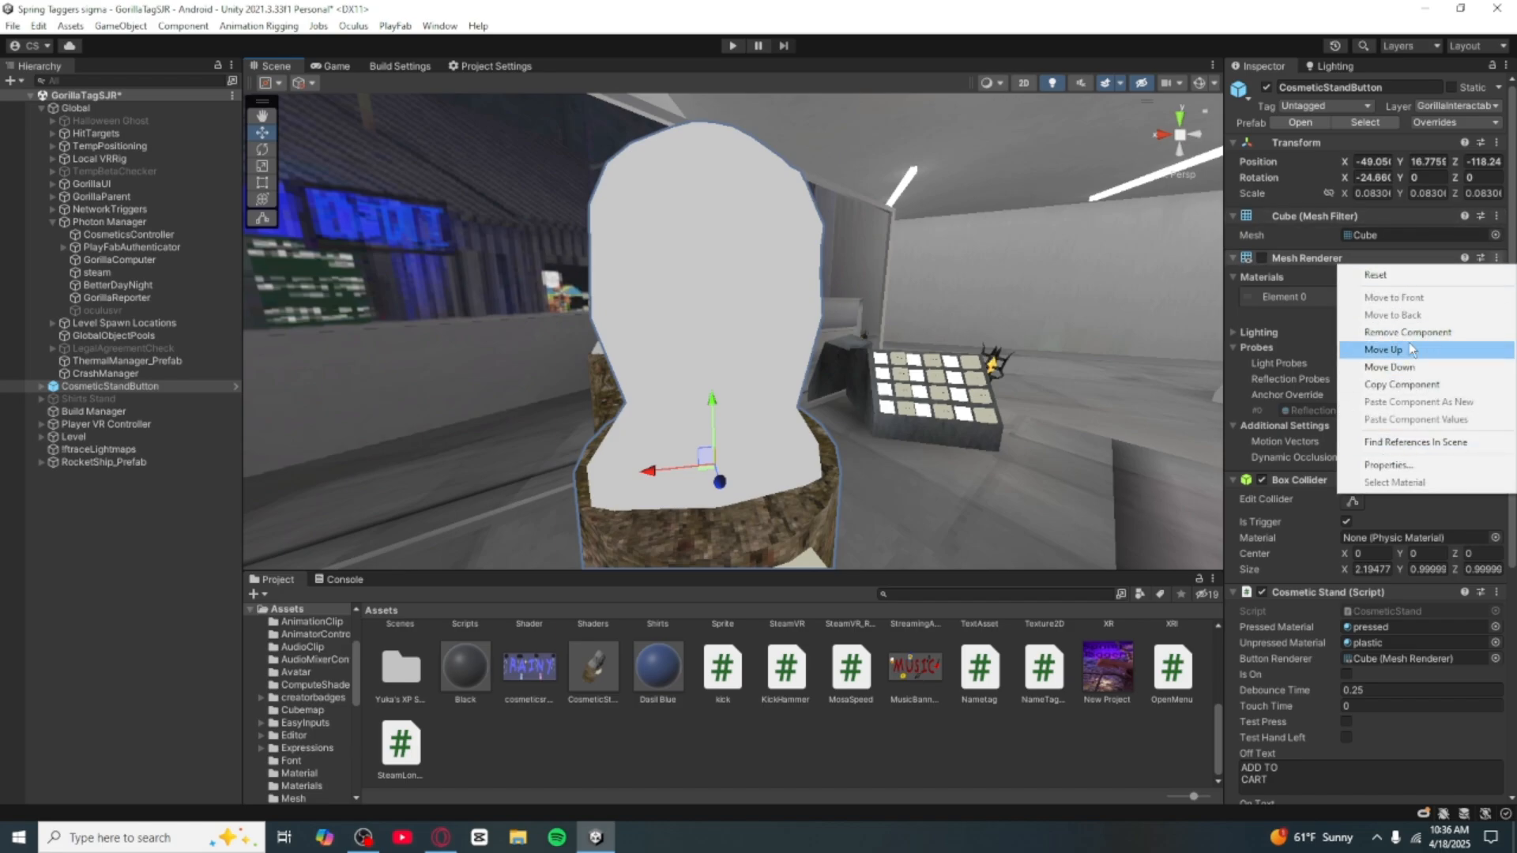
{"action": "left_click", "coordinate": [1408, 332]}
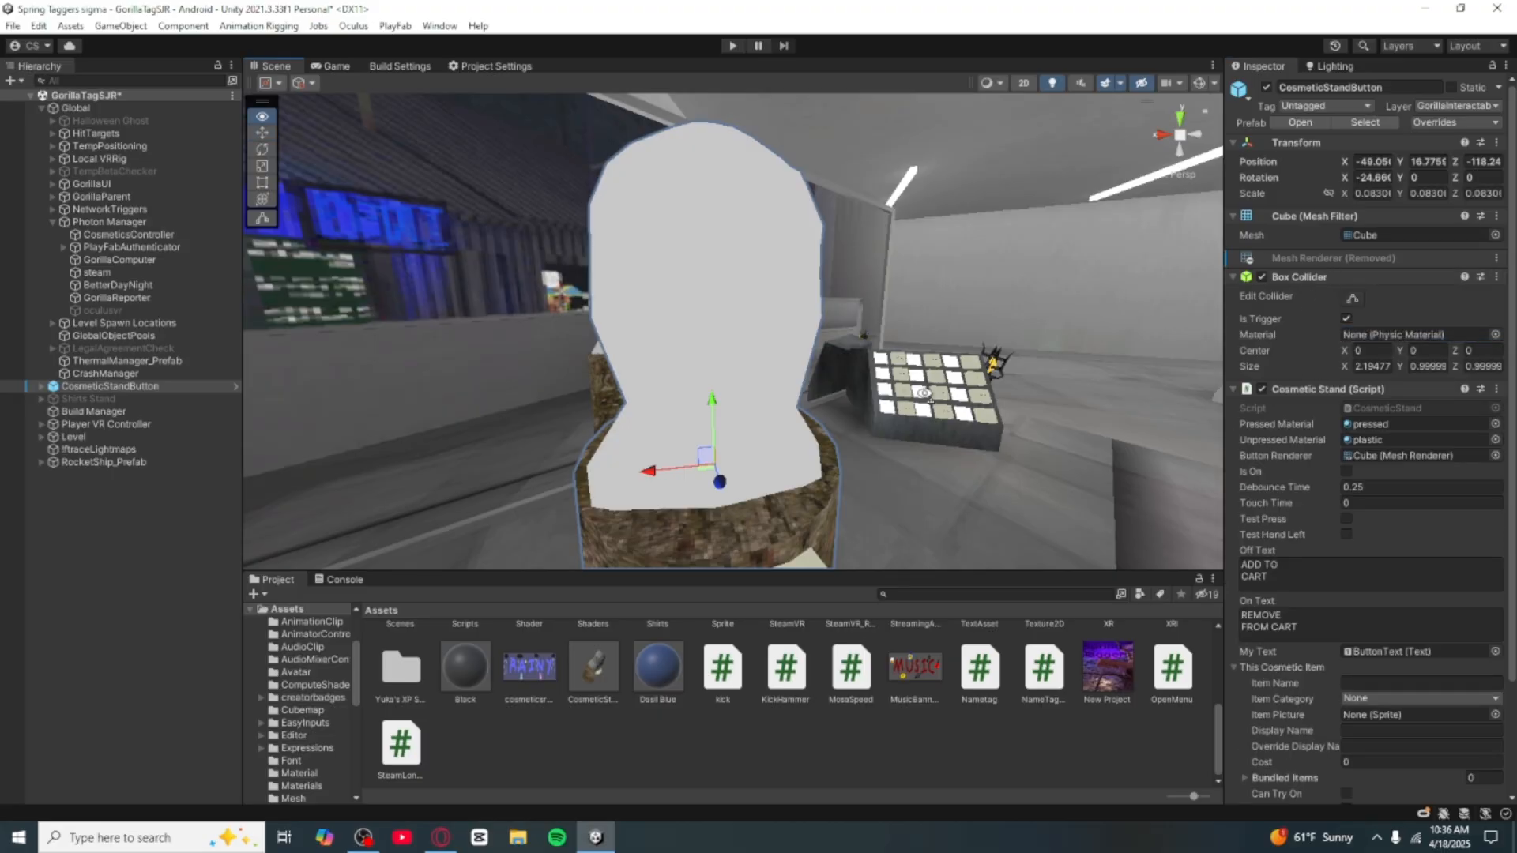
Step: Delete the CosmeticStandButton object from the scene
{"action": "right_click_drag", "start_coordinate": [693, 316], "coordinate": [473, 415]}
{"action": "key", "text": "s"}
{"action": "key", "text": "w"}
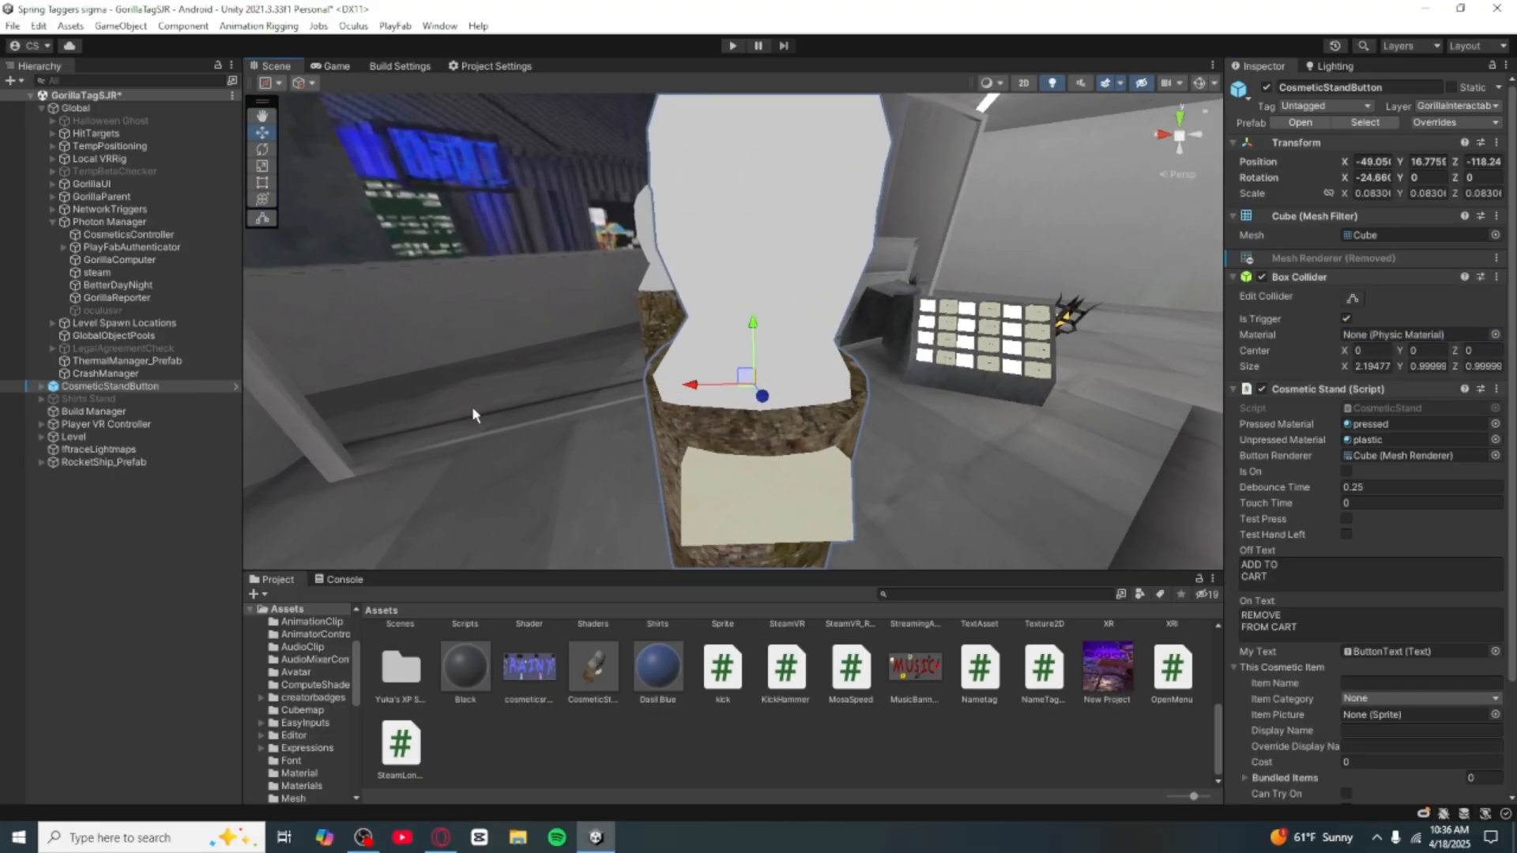
{"action": "right_click", "coordinate": [197, 388]}
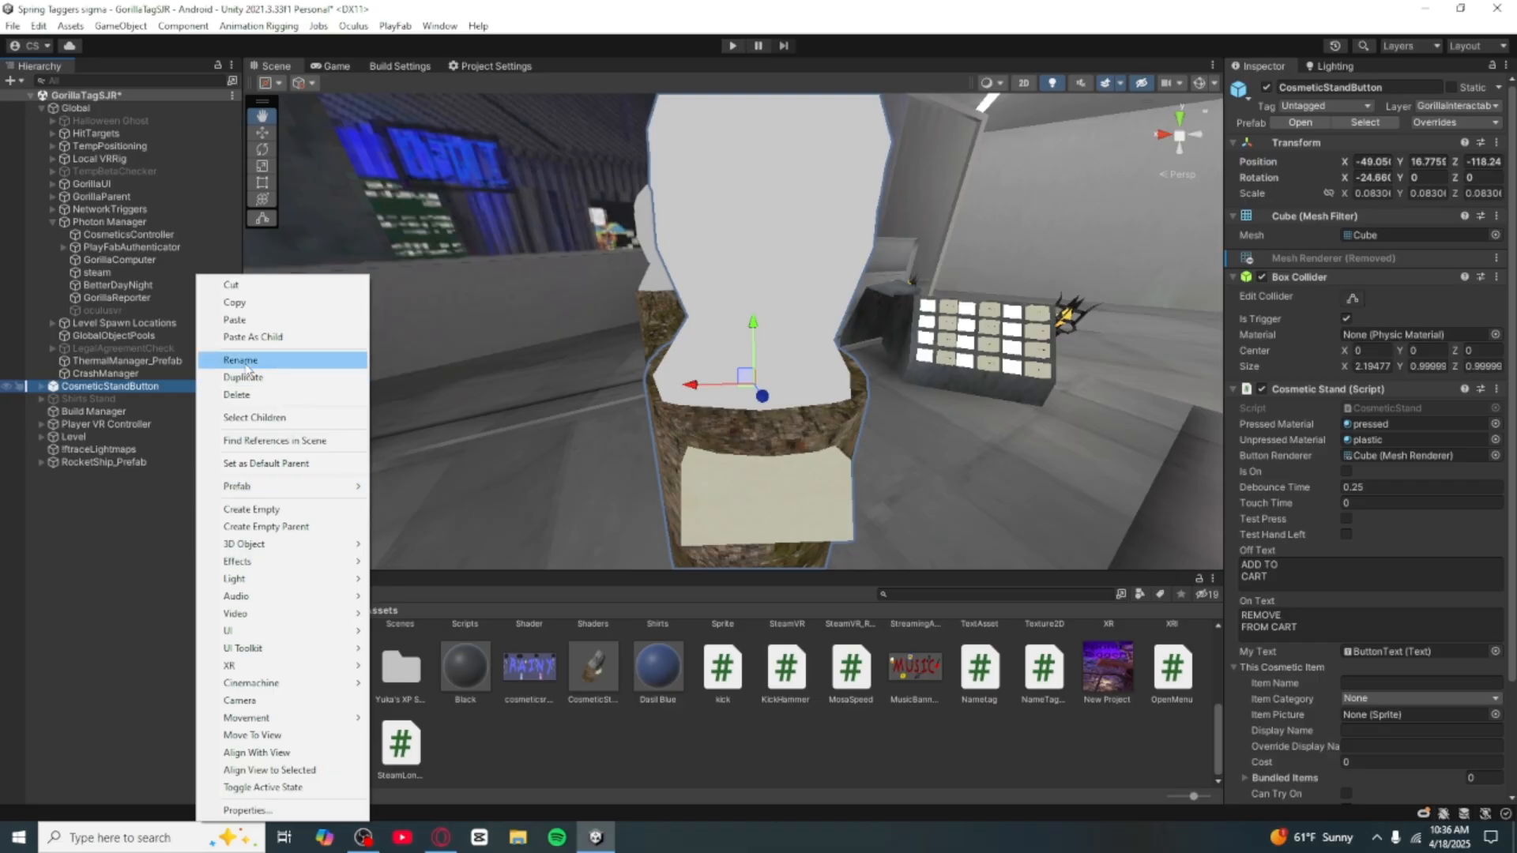
{"action": "left_click", "coordinate": [242, 398]}
Step: Collapse the Photon Manager group and select the YELLOW RAIN HAT stand displayed on the dark metal shelf
{"action": "right_click_drag", "start_coordinate": [988, 237], "coordinate": [426, 164]}
{"action": "key", "text": "w"}
{"action": "key", "text": "w"}
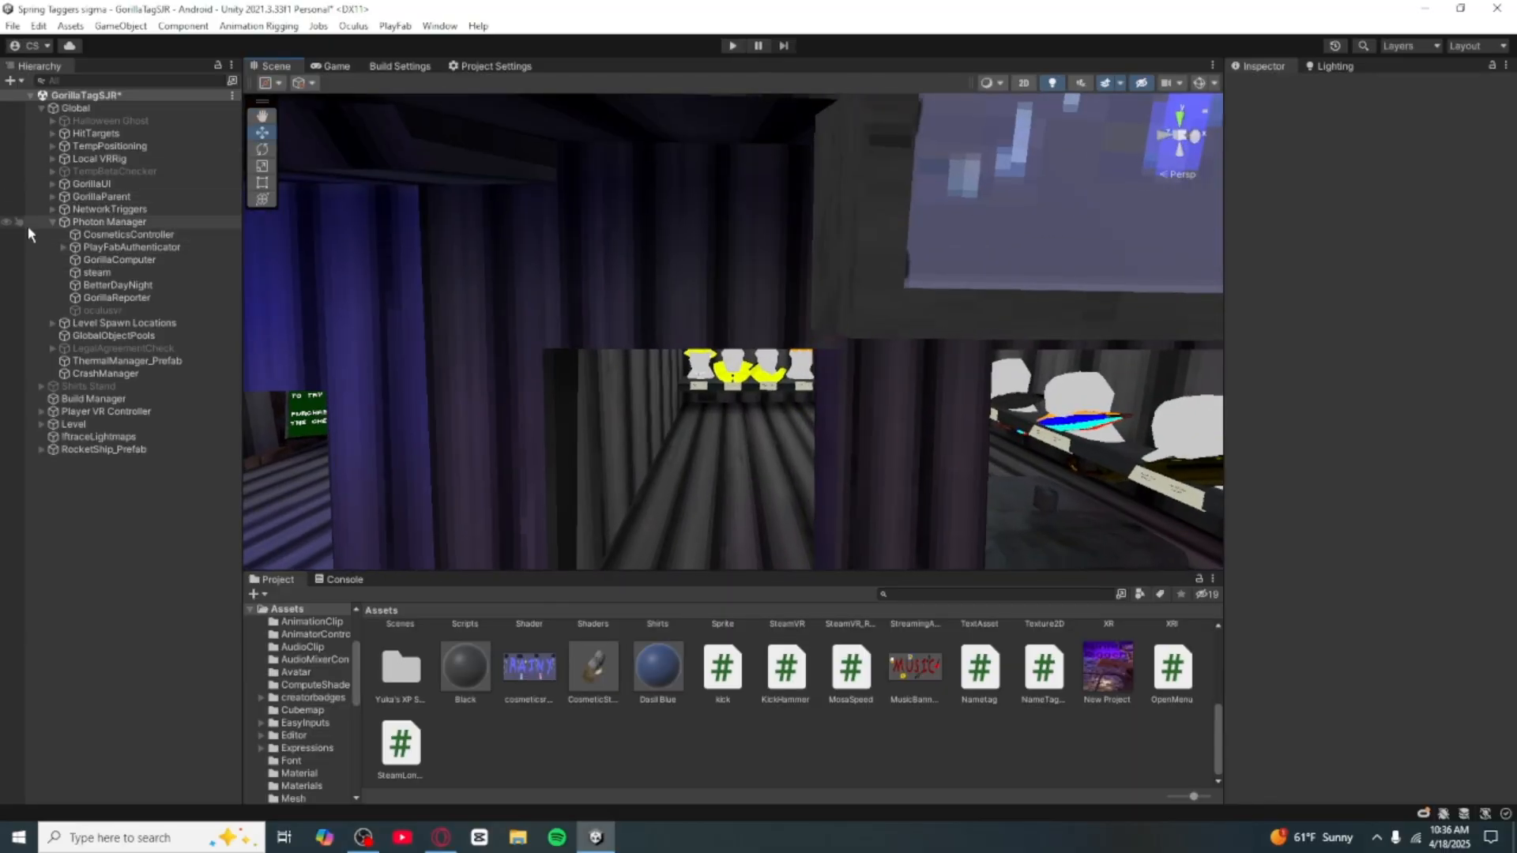
{"action": "left_click", "coordinate": [52, 221]}
{"action": "scroll", "coordinate": [502, 431], "scroll_direction": "up", "scroll_amount": 5}
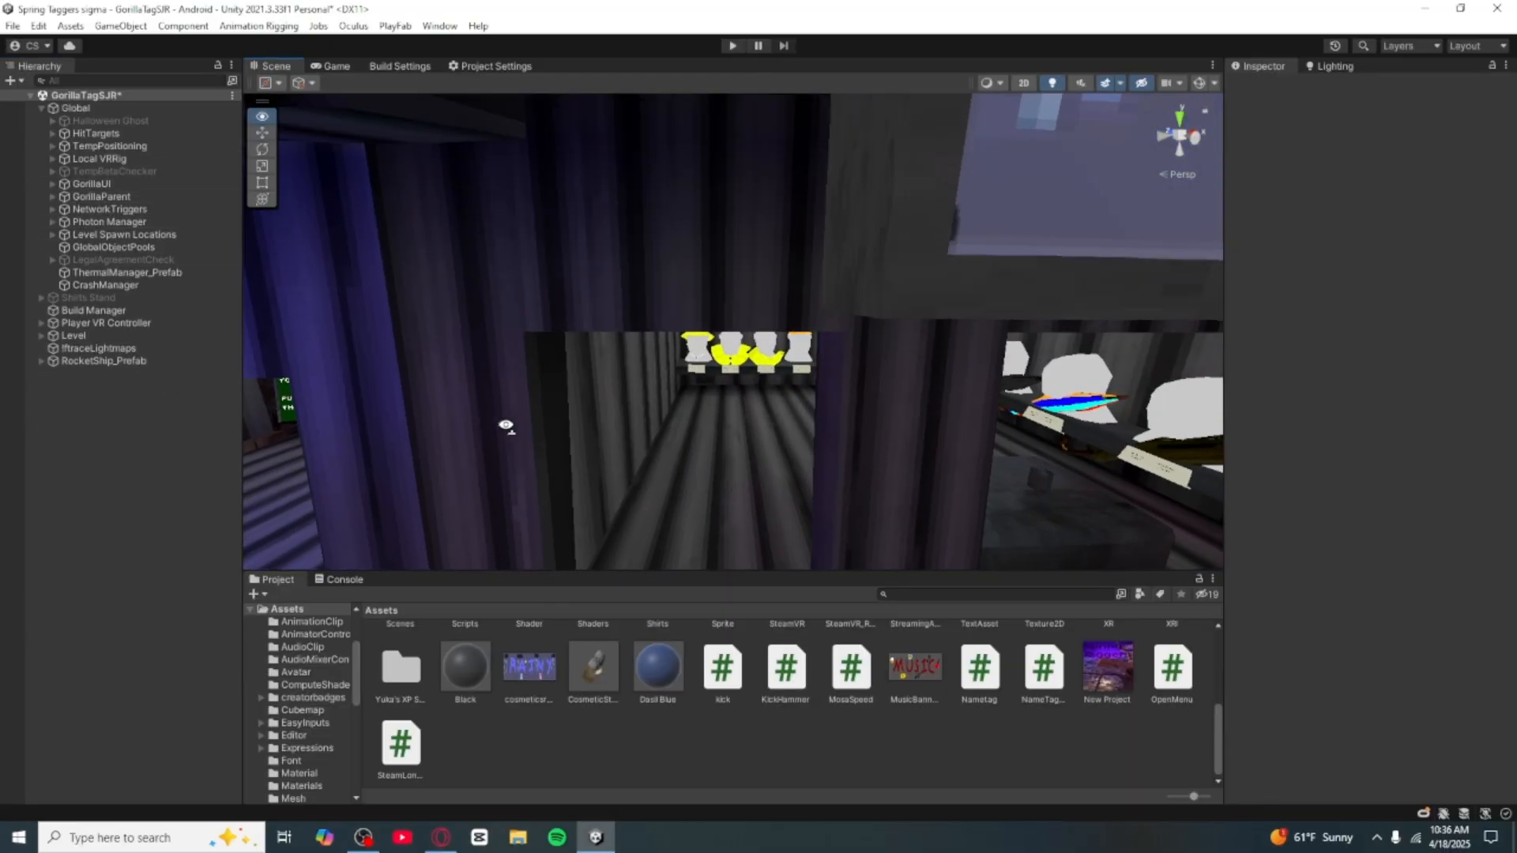
{"action": "left_click", "coordinate": [656, 366]}
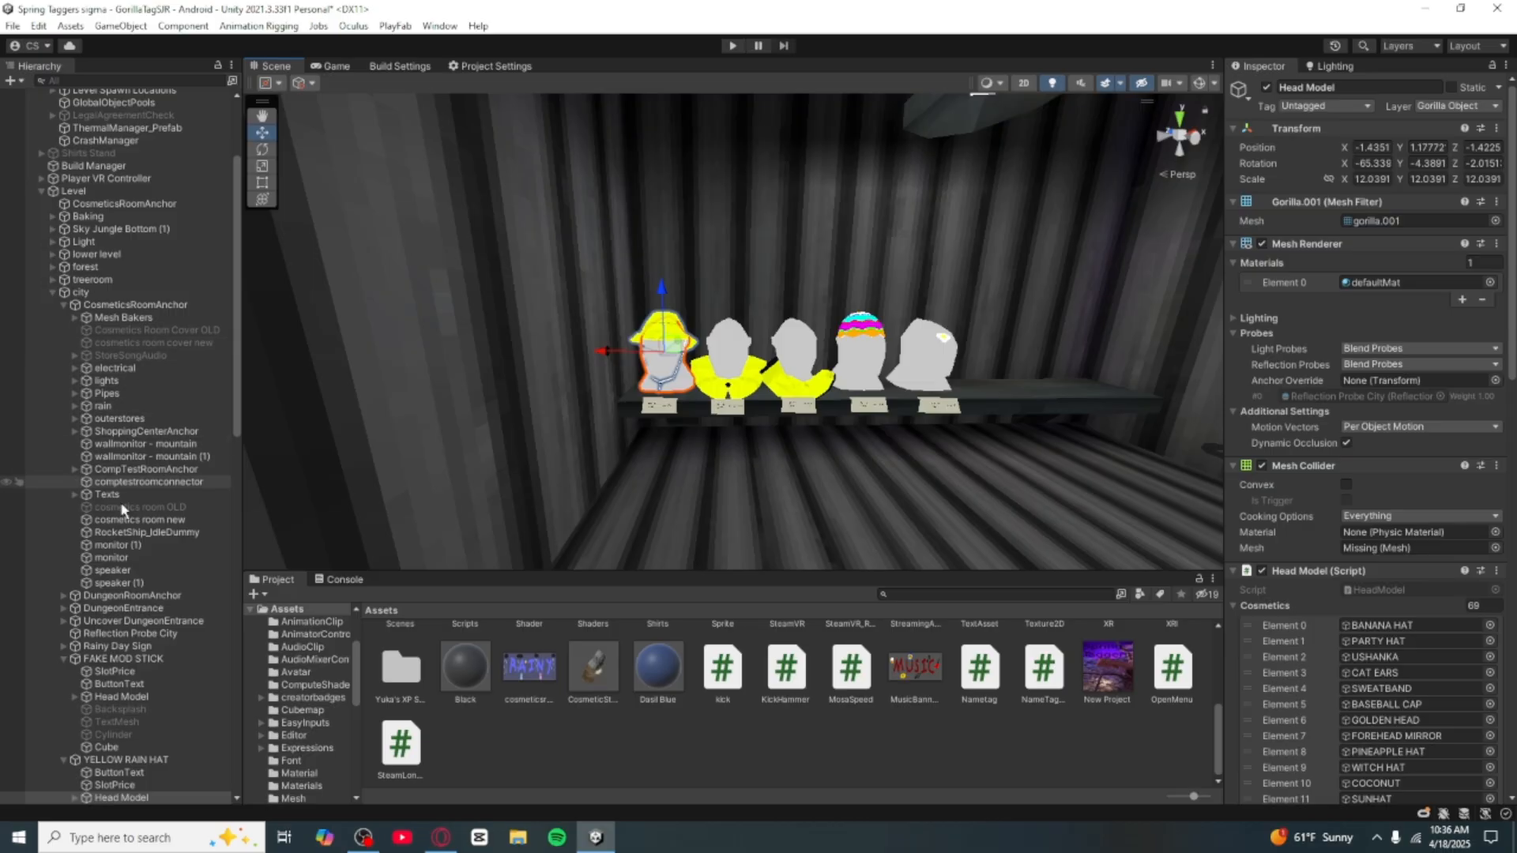
{"action": "left_click", "coordinate": [101, 763]}
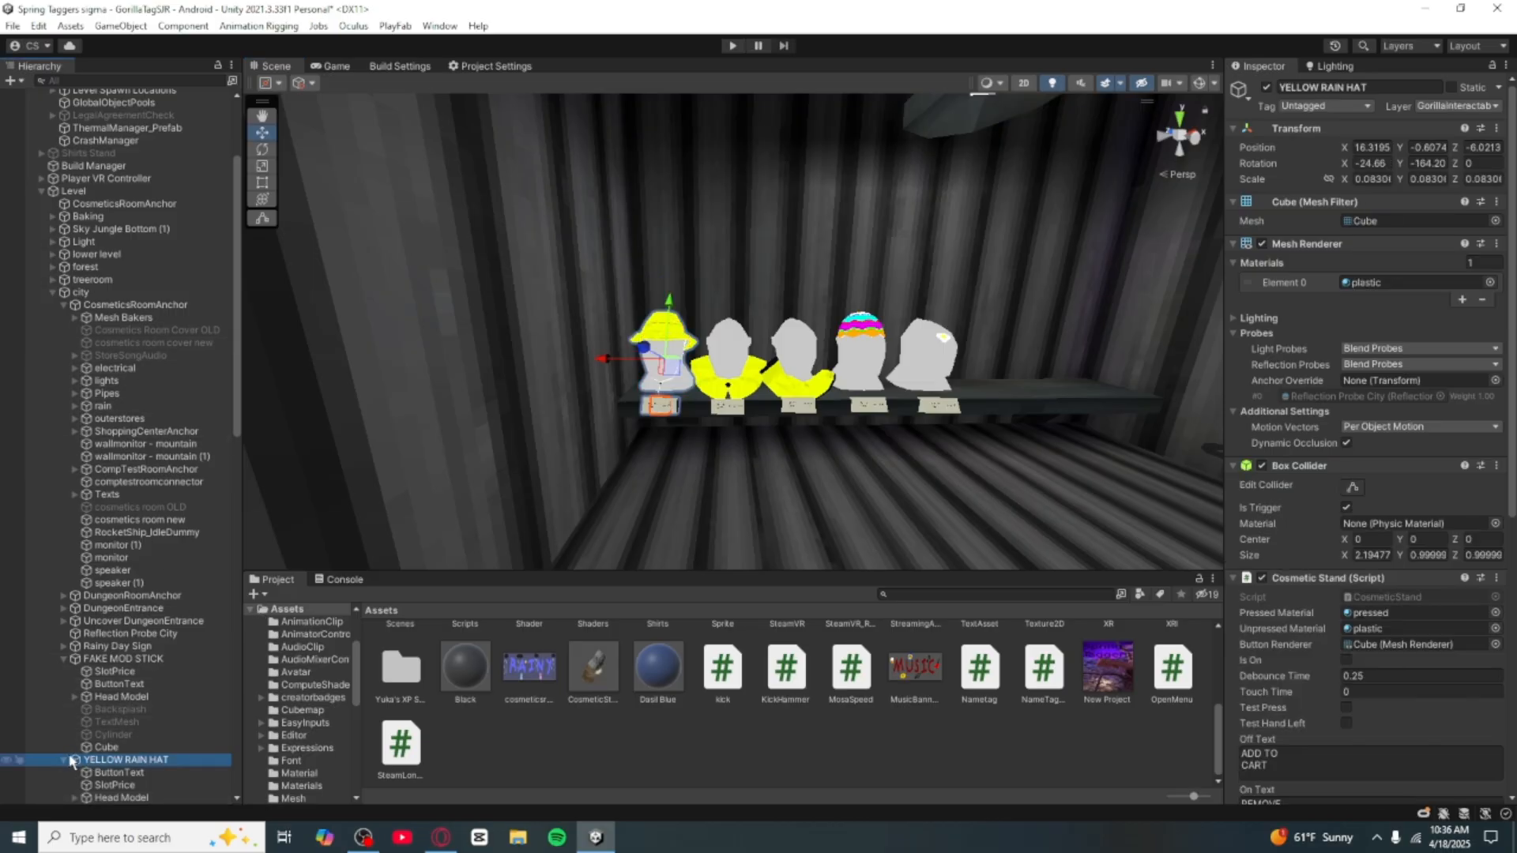
Step: Collapse the expanded cosmetic stand entries in the hierarchy, starting from FAKE MOD STICK
{"action": "left_click", "coordinate": [62, 659]}
{"action": "left_click", "coordinate": [128, 660]}
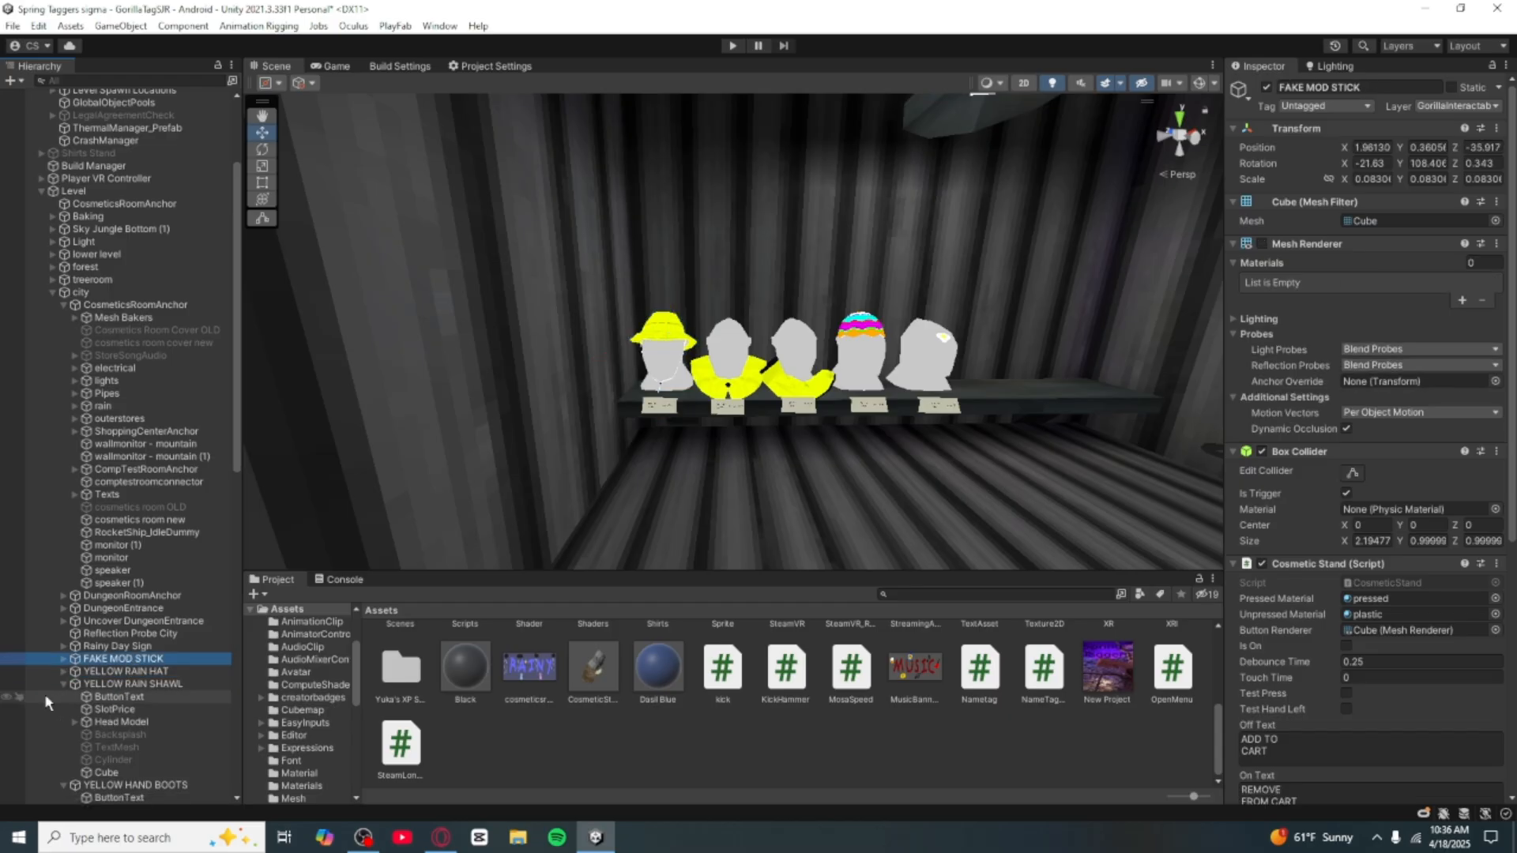
{"action": "left_click", "coordinate": [64, 684]}
{"action": "left_click", "coordinate": [64, 696]}
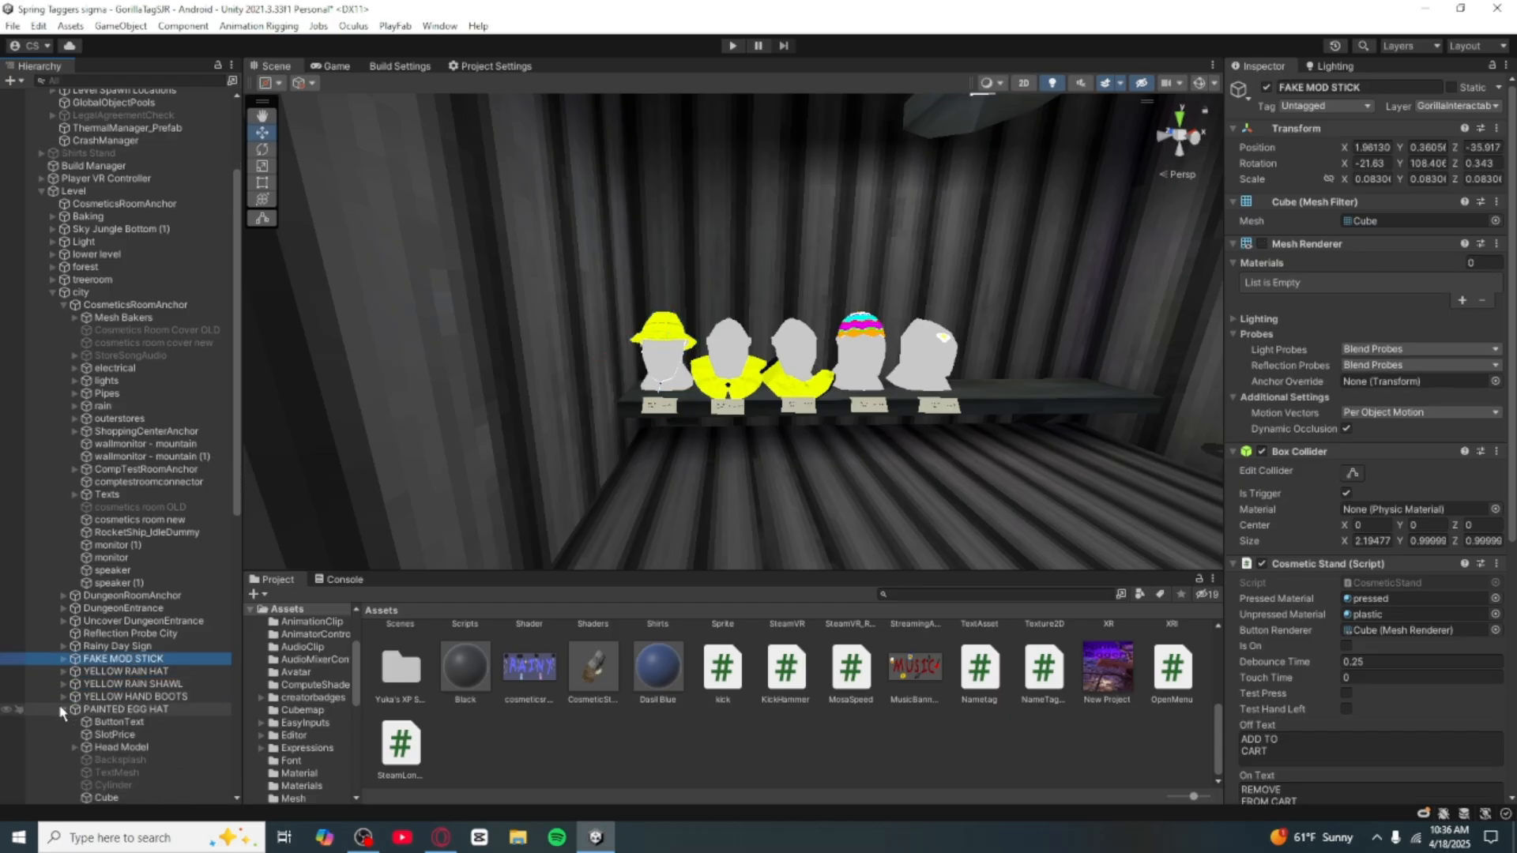
{"action": "left_click", "coordinate": [64, 709]}
{"action": "left_click", "coordinate": [64, 722]}
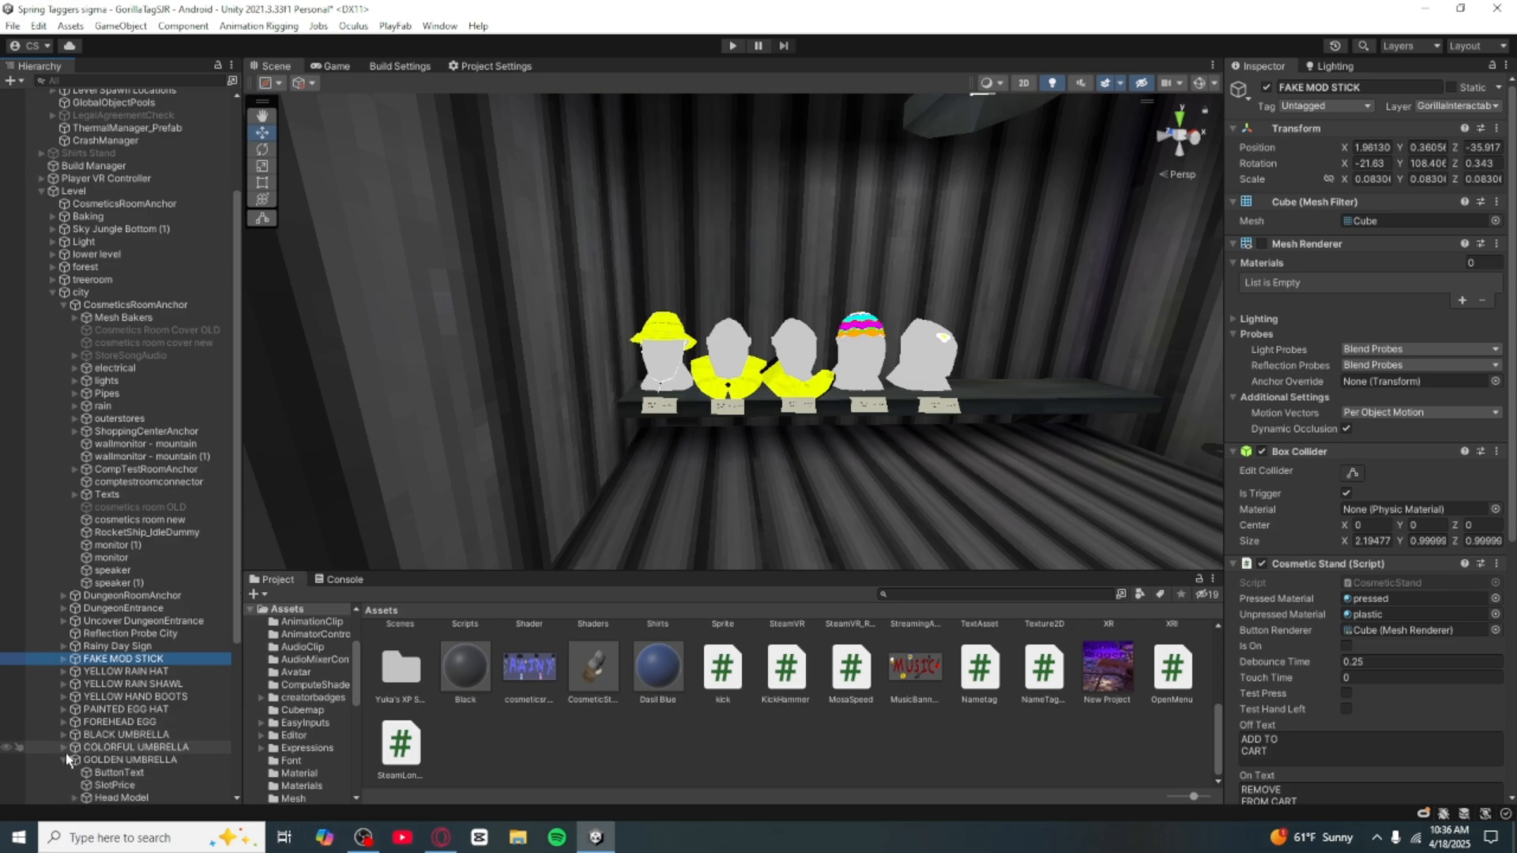
Step: Remove the Mesh Renderer component from all stands from FAKE MOD STICK through GOLDEN UMBRELLA at once
{"action": "left_click", "coordinate": [68, 760]}
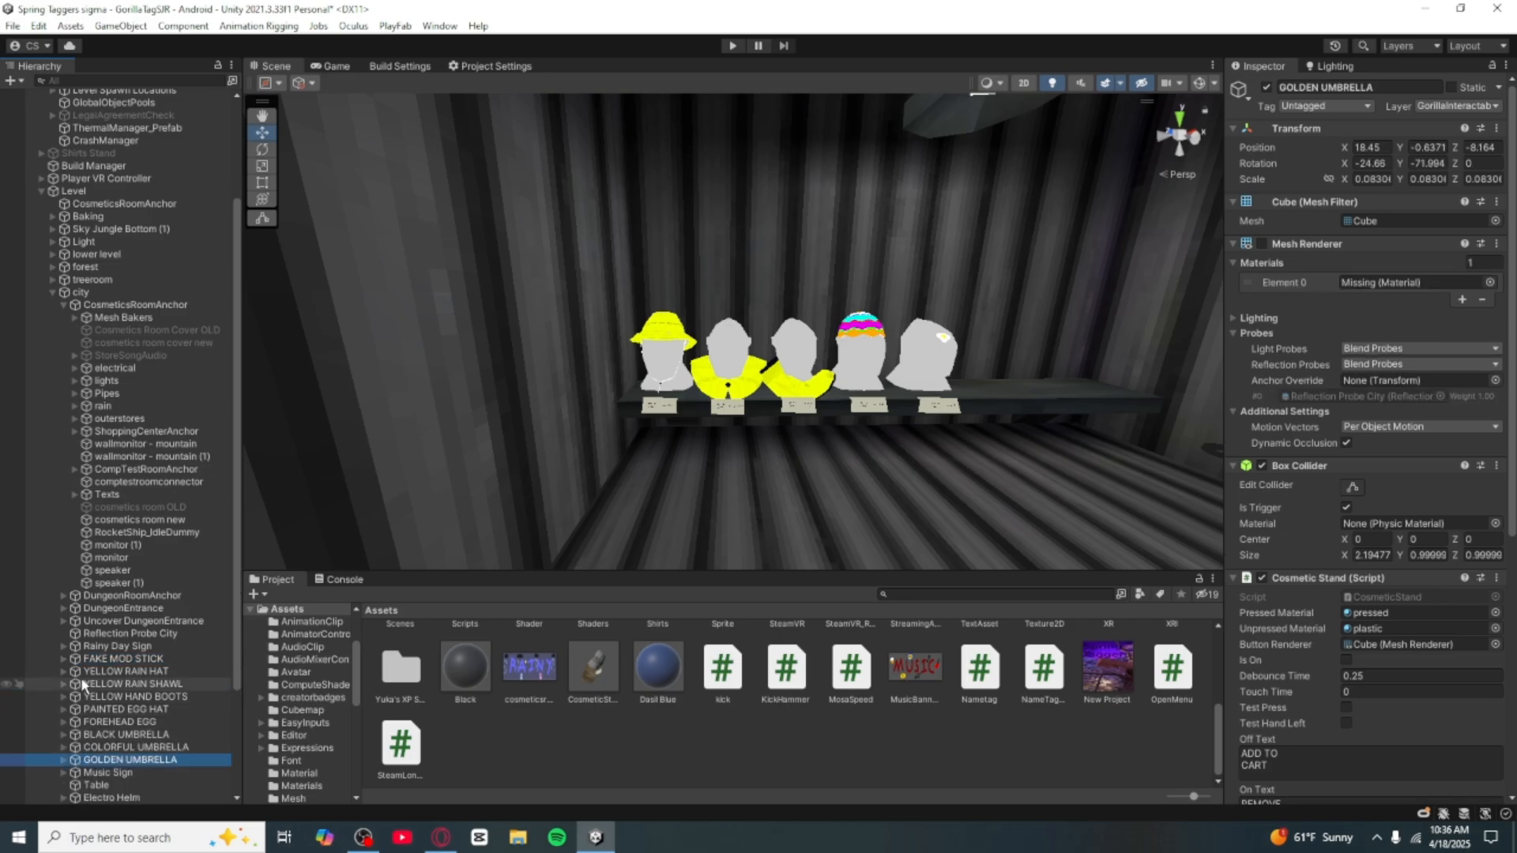
{"action": "left_click", "coordinate": [102, 661], "text": "shift"}
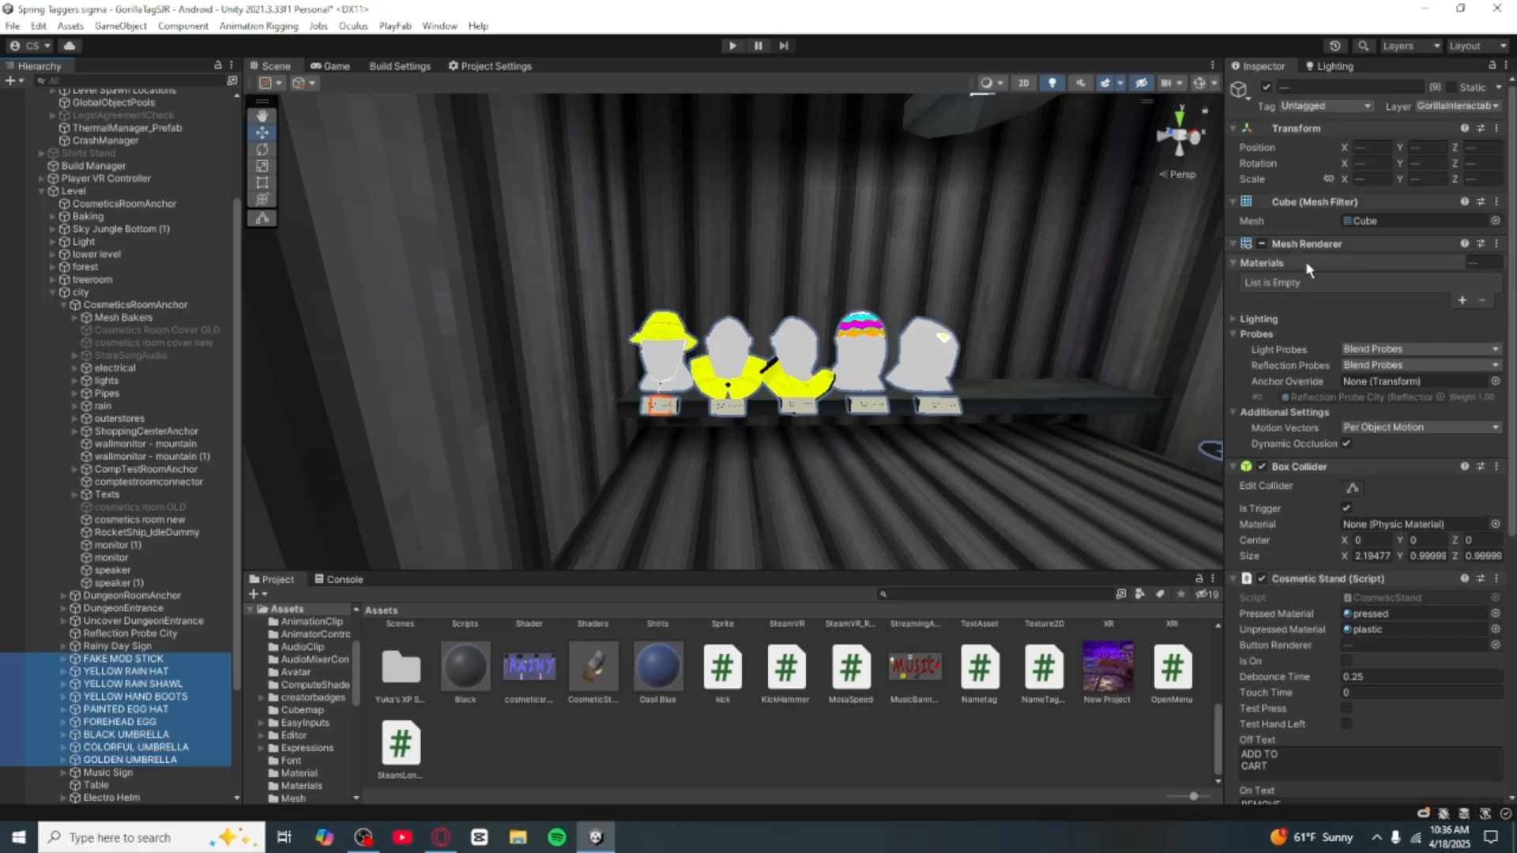
{"action": "left_click", "coordinate": [1252, 247]}
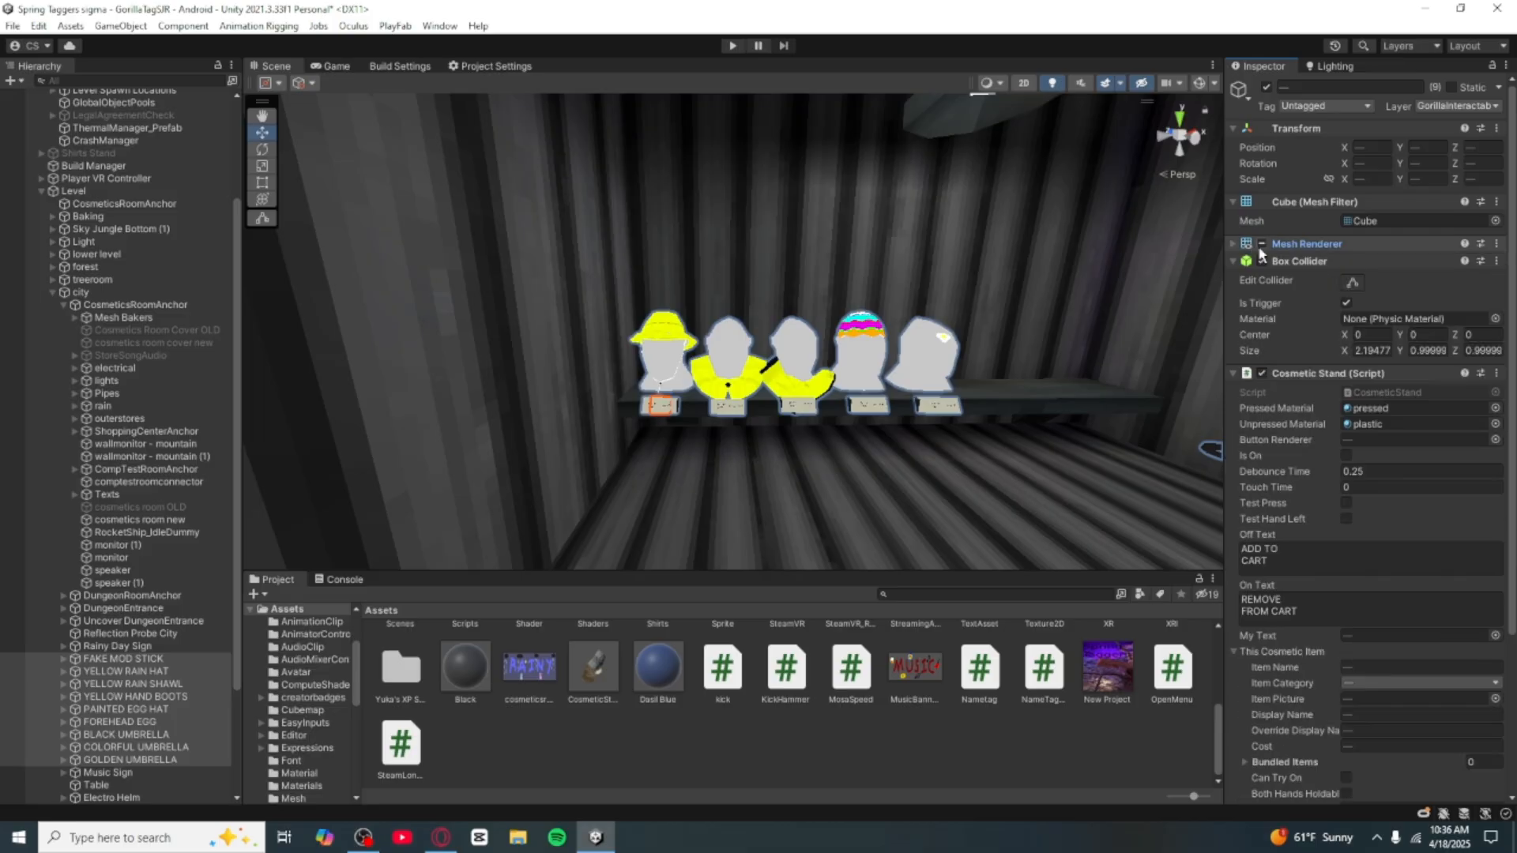
{"action": "left_click", "coordinate": [1495, 244]}
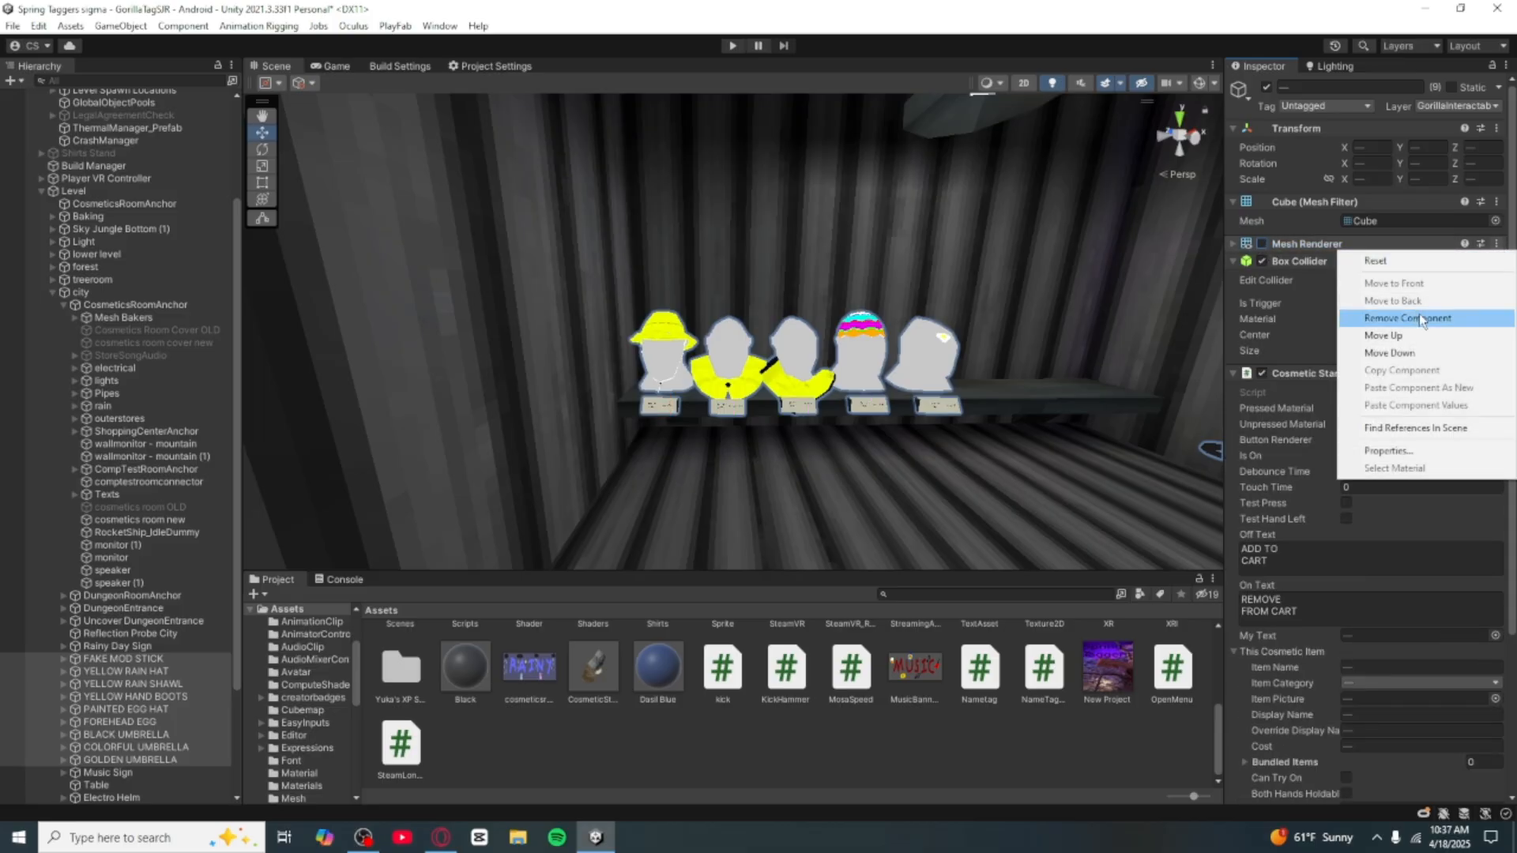
{"action": "left_click", "coordinate": [1402, 312]}
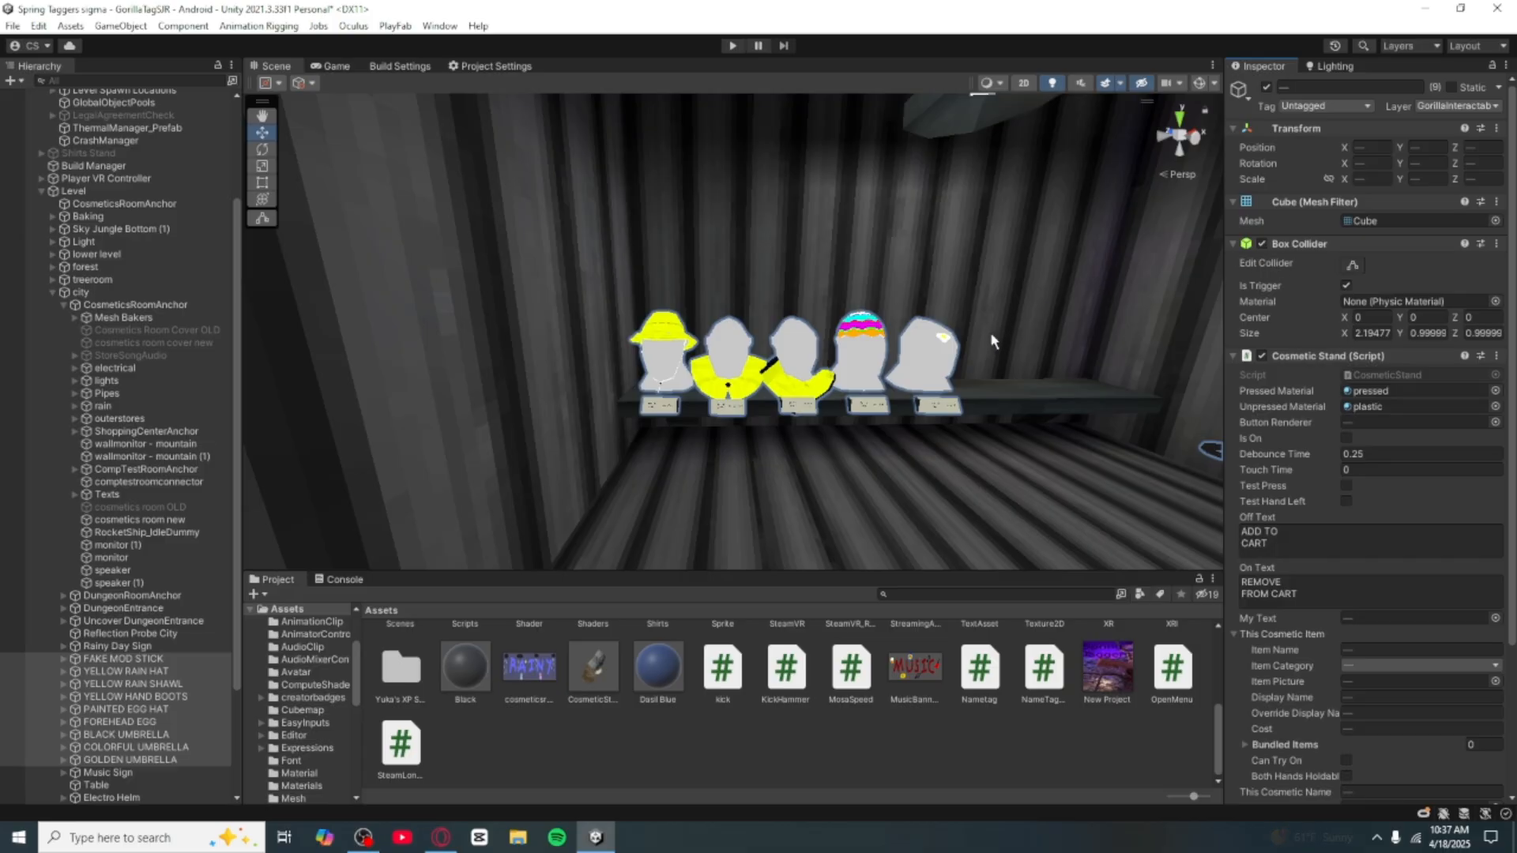
{"action": "left_click", "coordinate": [151, 659]}
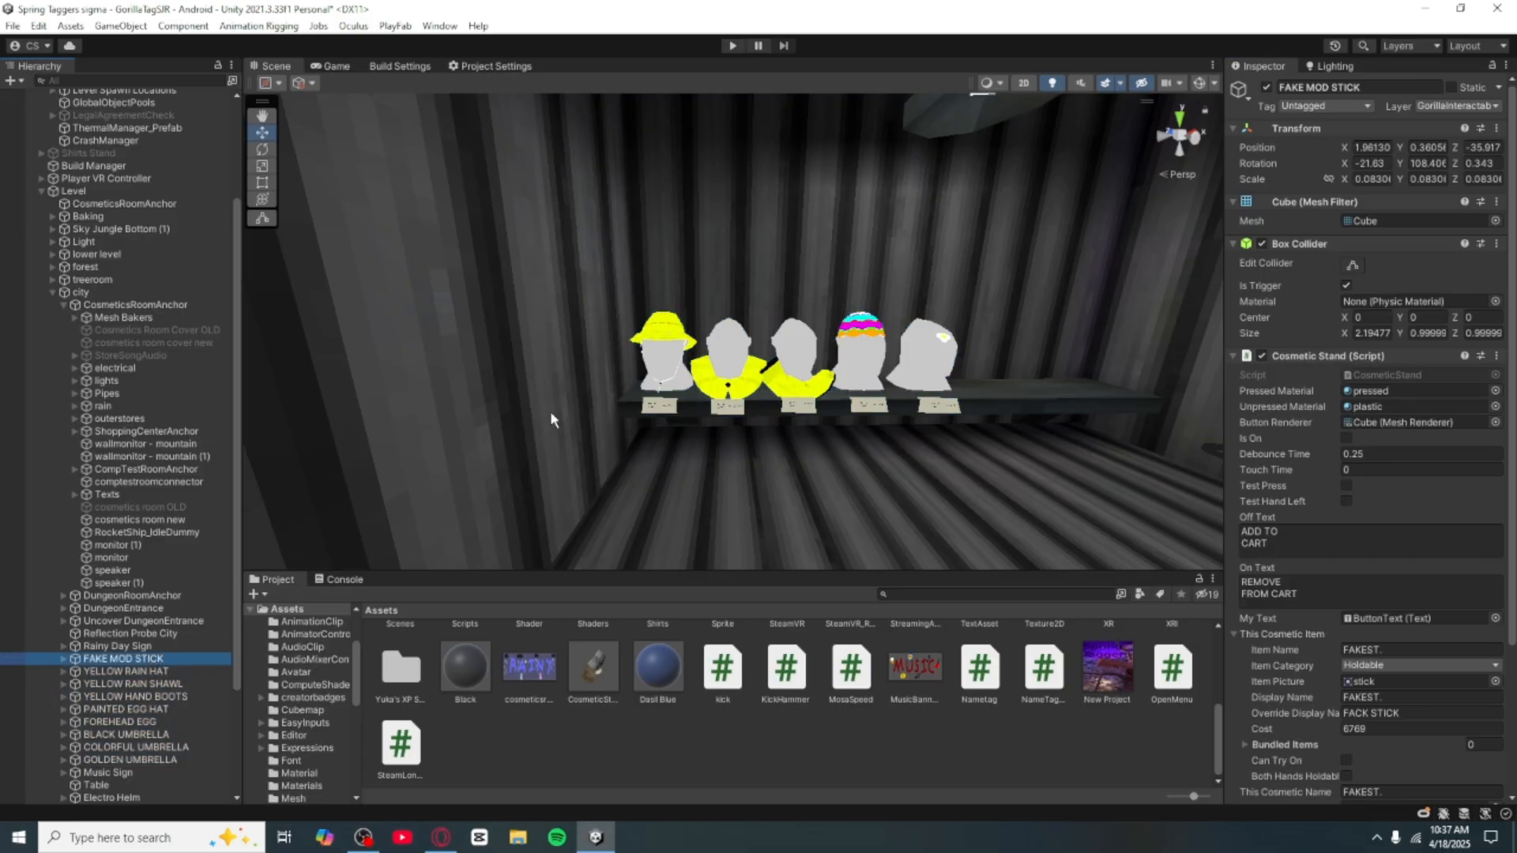
Step: Place a CosmeticStandButton prefab by the grey shelf beside the stand with the blue stick, and frame it
{"action": "right_click_drag", "start_coordinate": [551, 414], "coordinate": [821, 824]}
{"action": "left_click", "coordinate": [735, 715]}
{"action": "right_click_drag", "start_coordinate": [908, 336], "coordinate": [944, 480]}
{"action": "key", "text": "w"}
{"action": "left_click_drag", "start_coordinate": [598, 676], "coordinate": [786, 426]}
{"action": "key", "text": "f"}
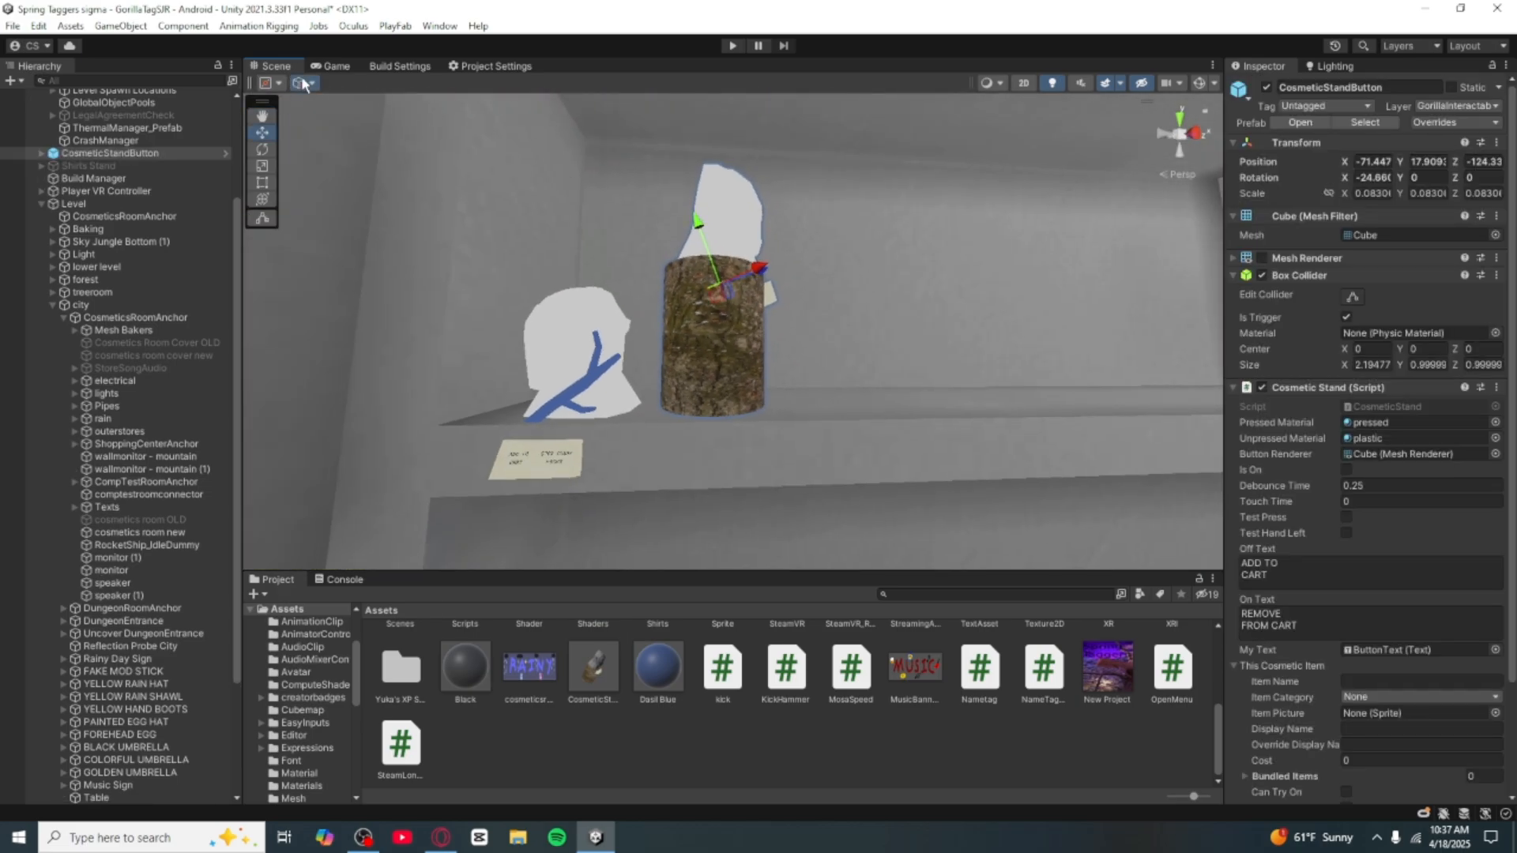
Step: Compare the Global and Local handle orientations on the new stand's move gizmo
{"action": "left_click", "coordinate": [337, 102]}
{"action": "scroll", "coordinate": [686, 217], "scroll_direction": "up", "scroll_amount": 4}
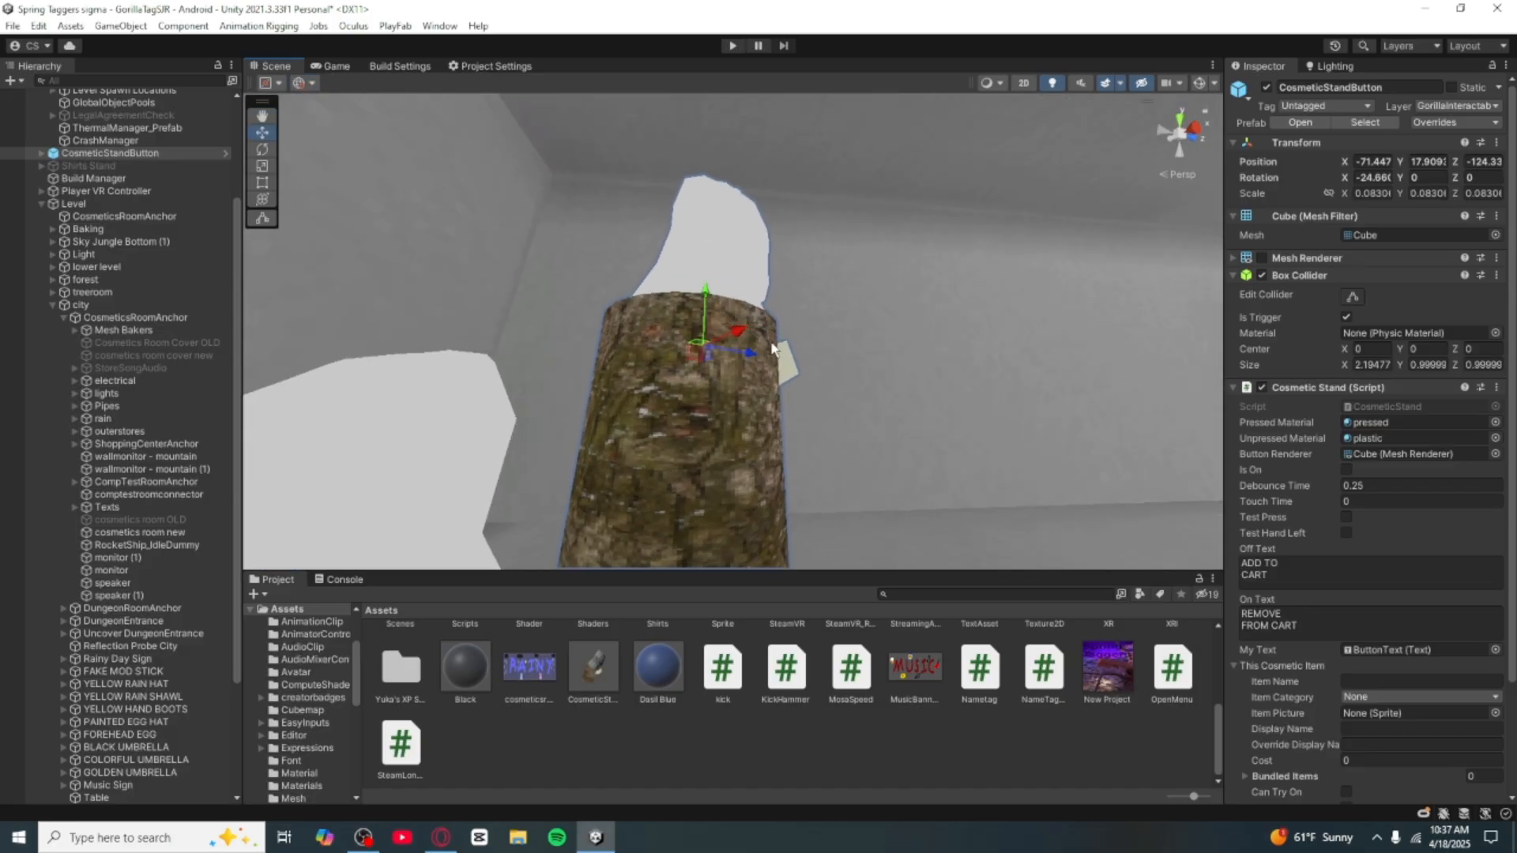
{"action": "left_click", "coordinate": [348, 118]}
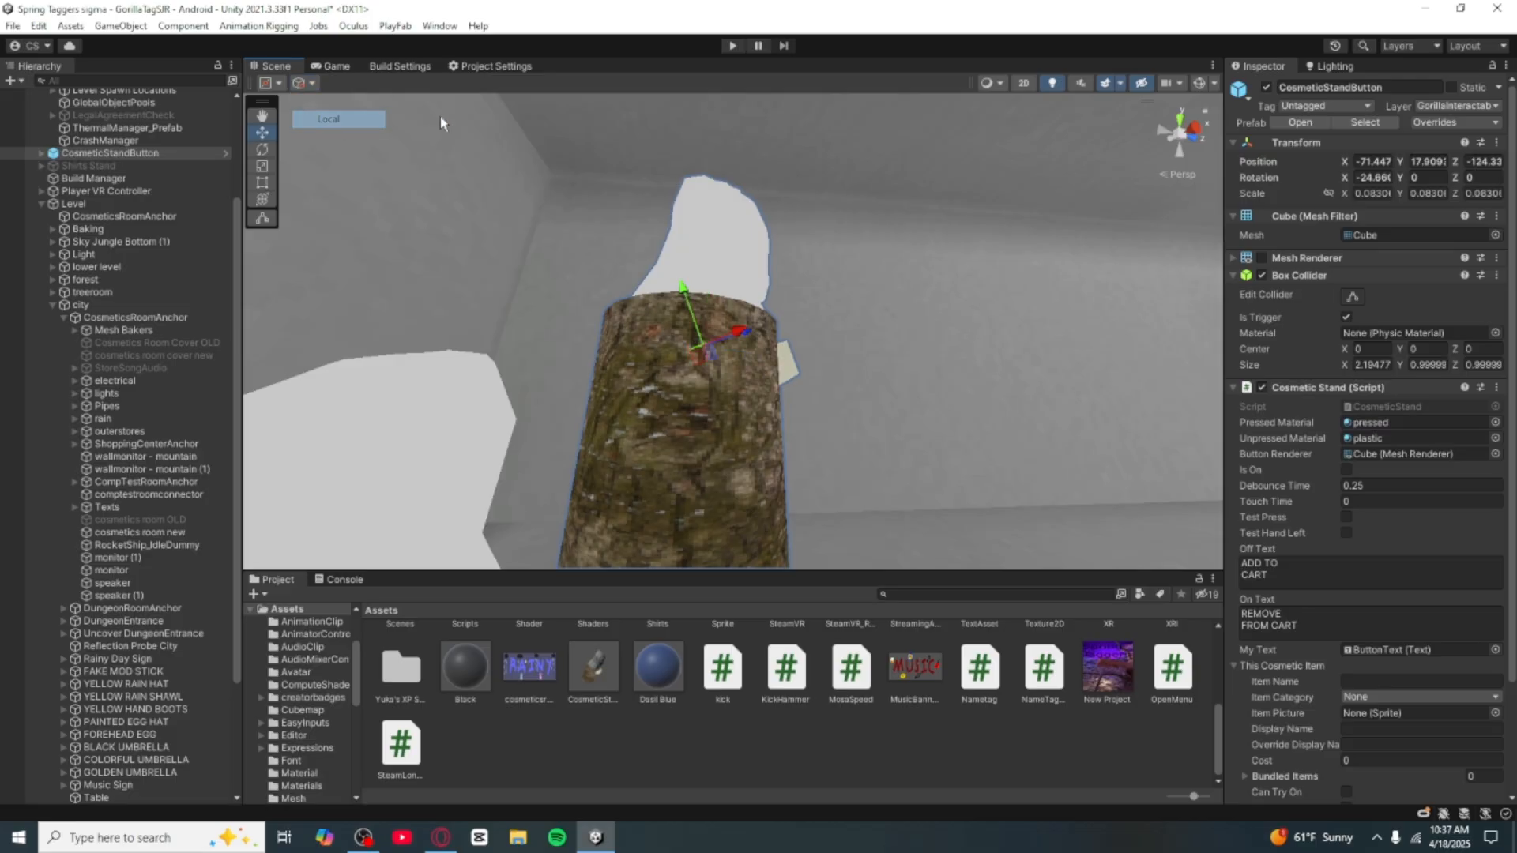
{"action": "right_click_drag", "start_coordinate": [439, 117], "coordinate": [587, 294]}
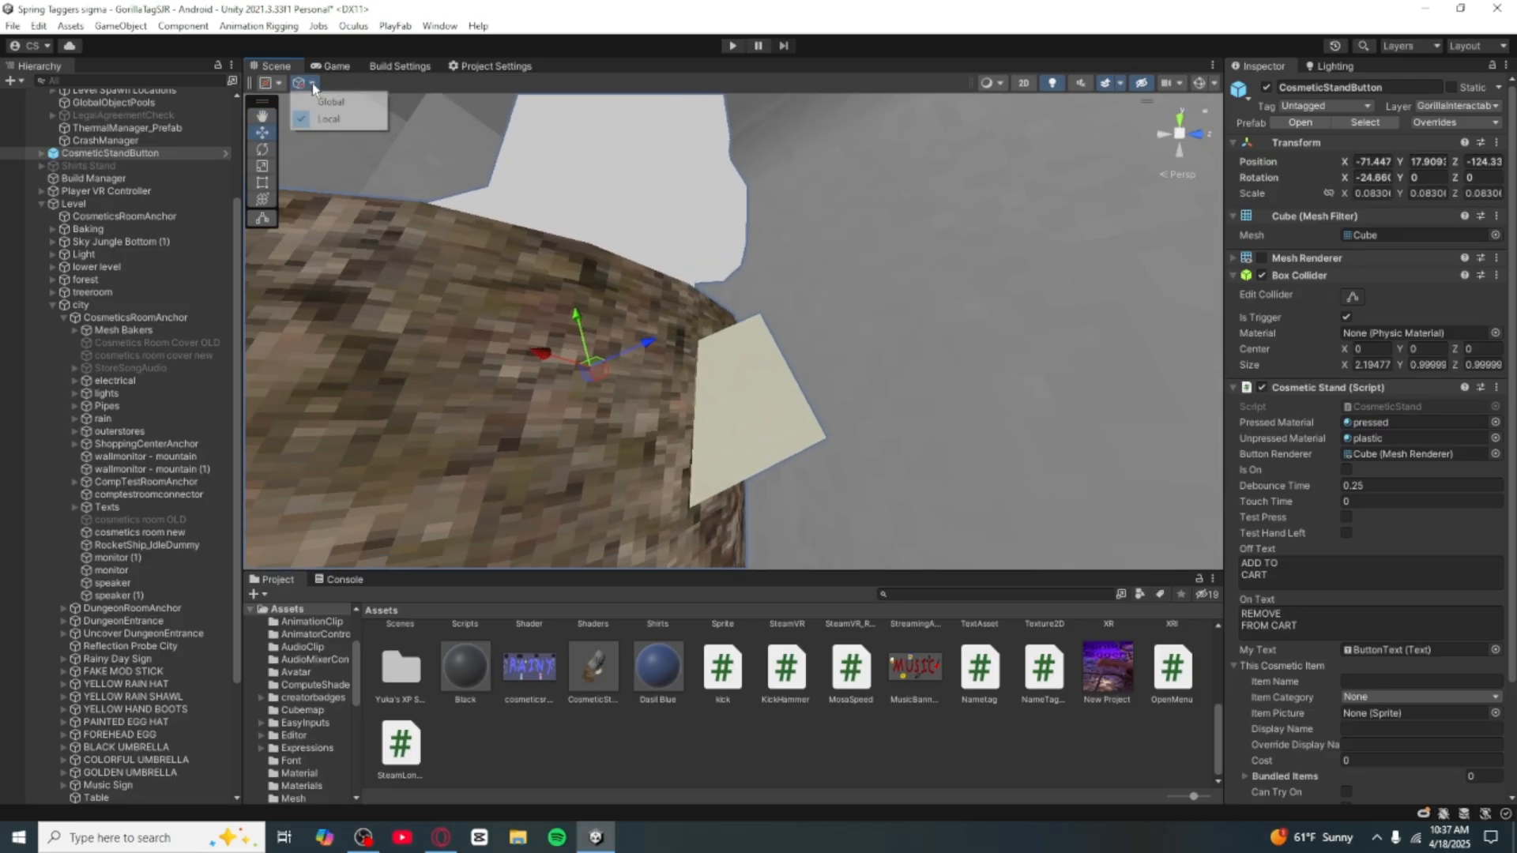
{"action": "left_click", "coordinate": [354, 103]}
{"action": "right_click_drag", "start_coordinate": [365, 114], "coordinate": [631, 255]}
Step: Rotate the new stand about the global vertical axis to a Y rotation of about 117 so its tag faces outward
{"action": "left_click", "coordinate": [259, 152]}
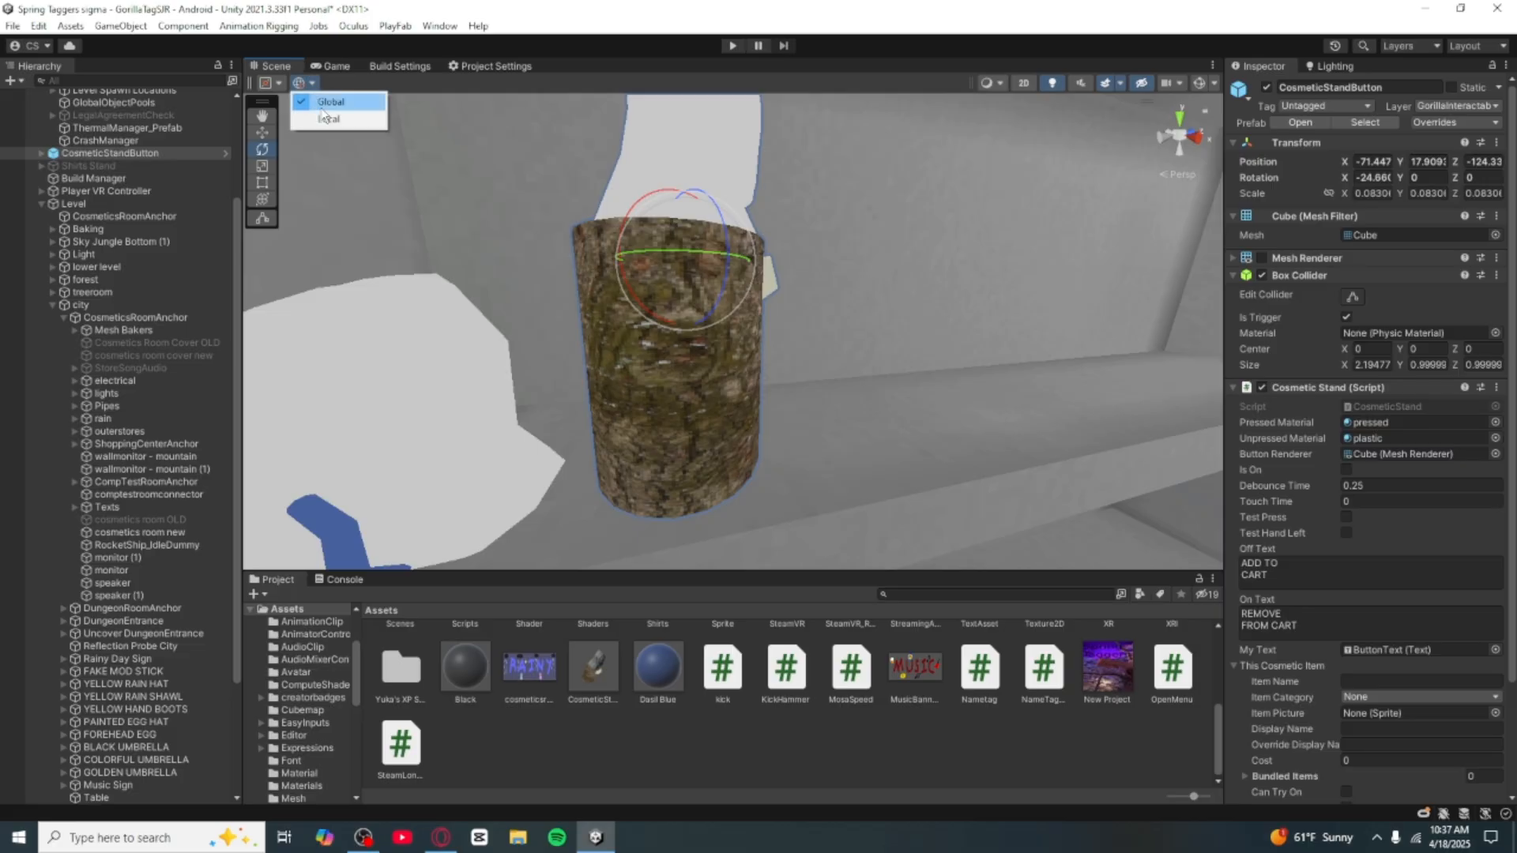
{"action": "left_click", "coordinate": [328, 118]}
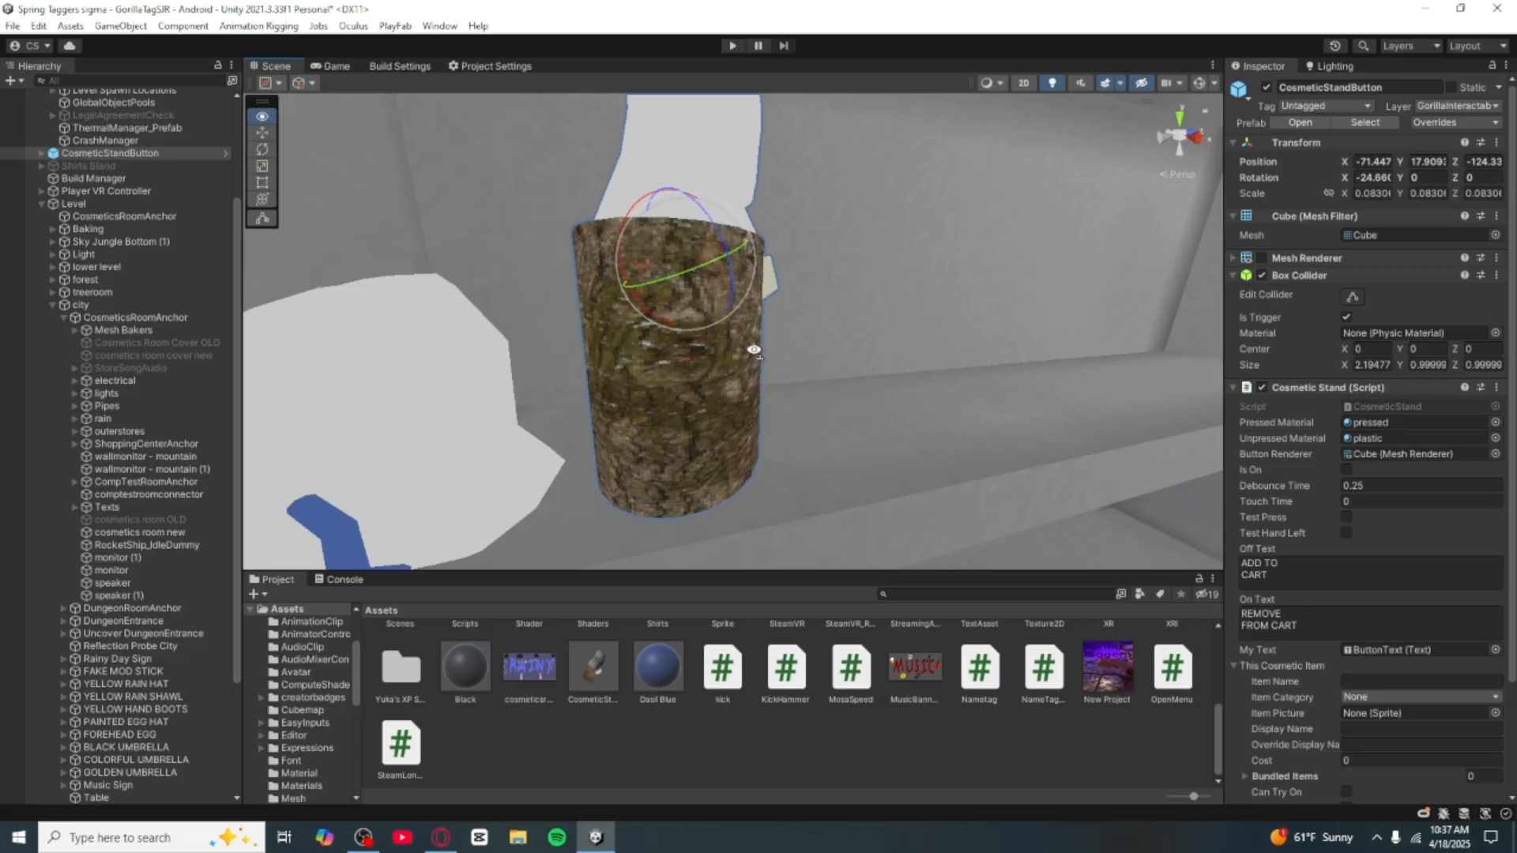
{"action": "right_click_drag", "start_coordinate": [756, 353], "coordinate": [710, 347]}
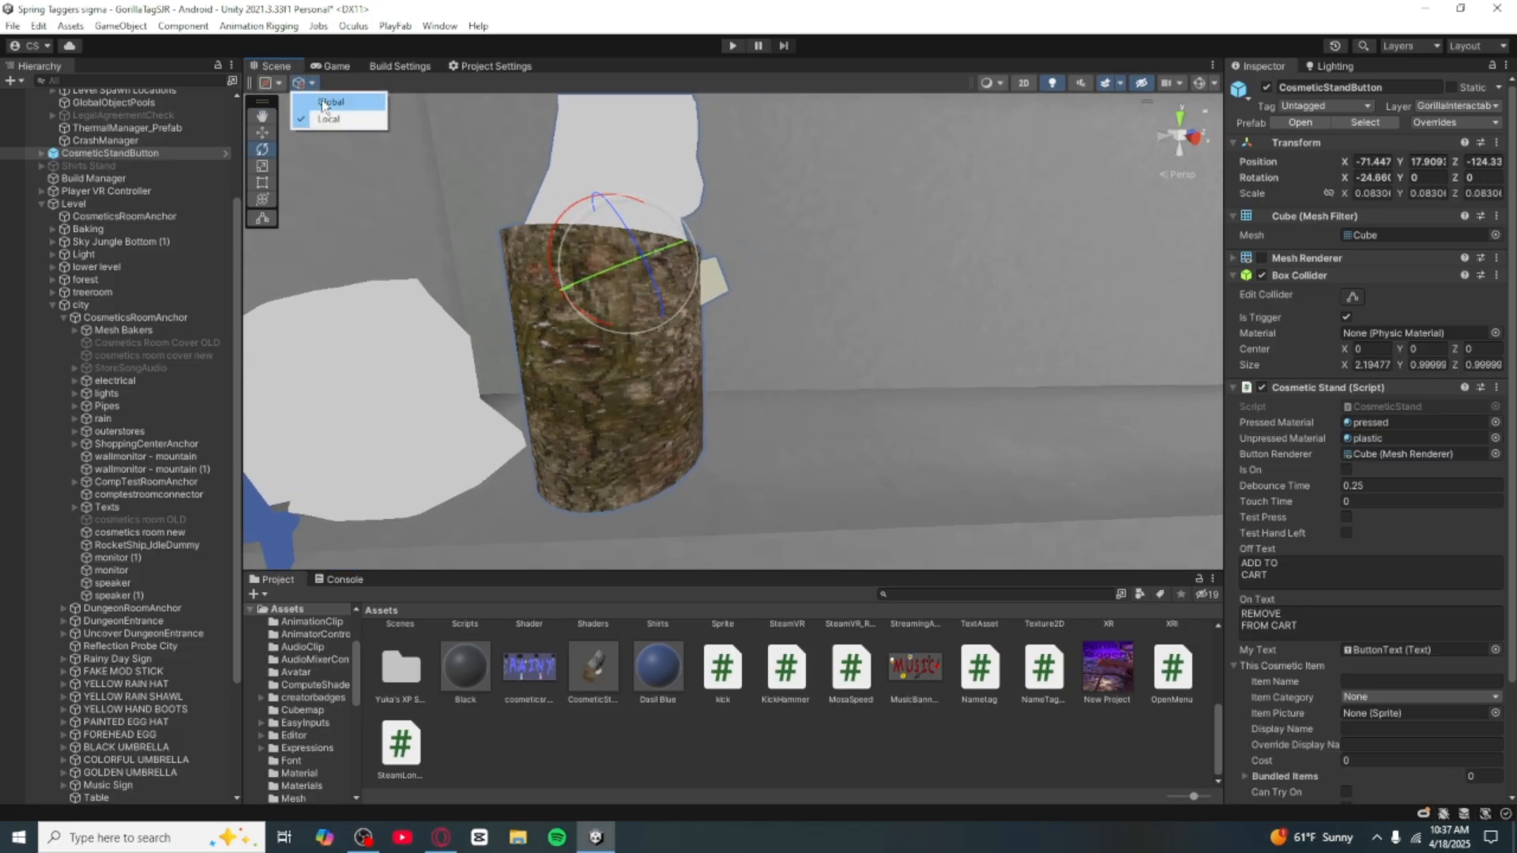
{"action": "left_click", "coordinate": [323, 103]}
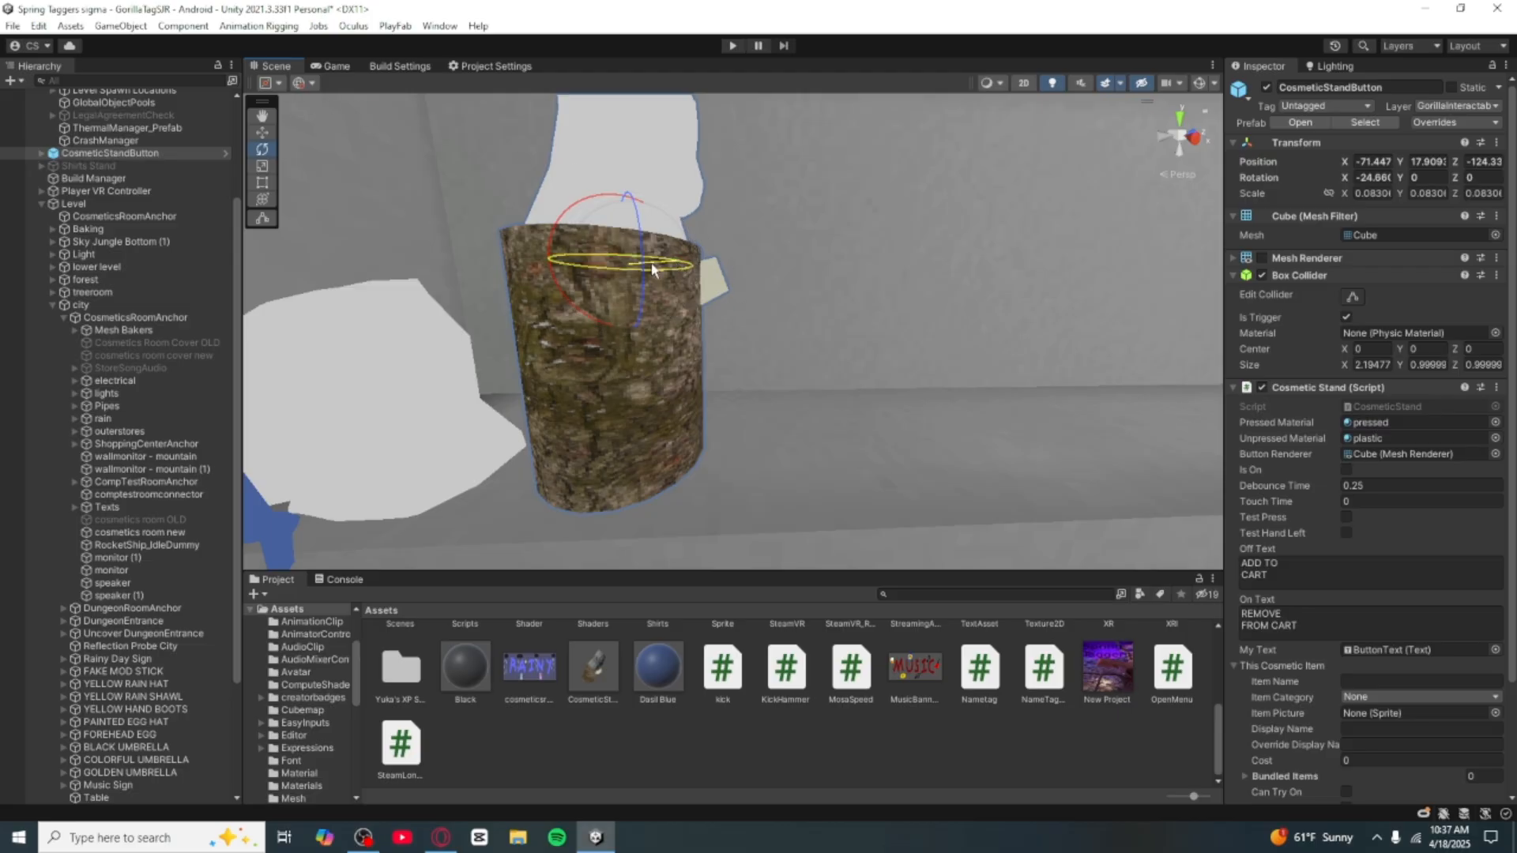
{"action": "left_click_drag", "start_coordinate": [652, 269], "coordinate": [610, 265]}
{"action": "key", "text": "f"}
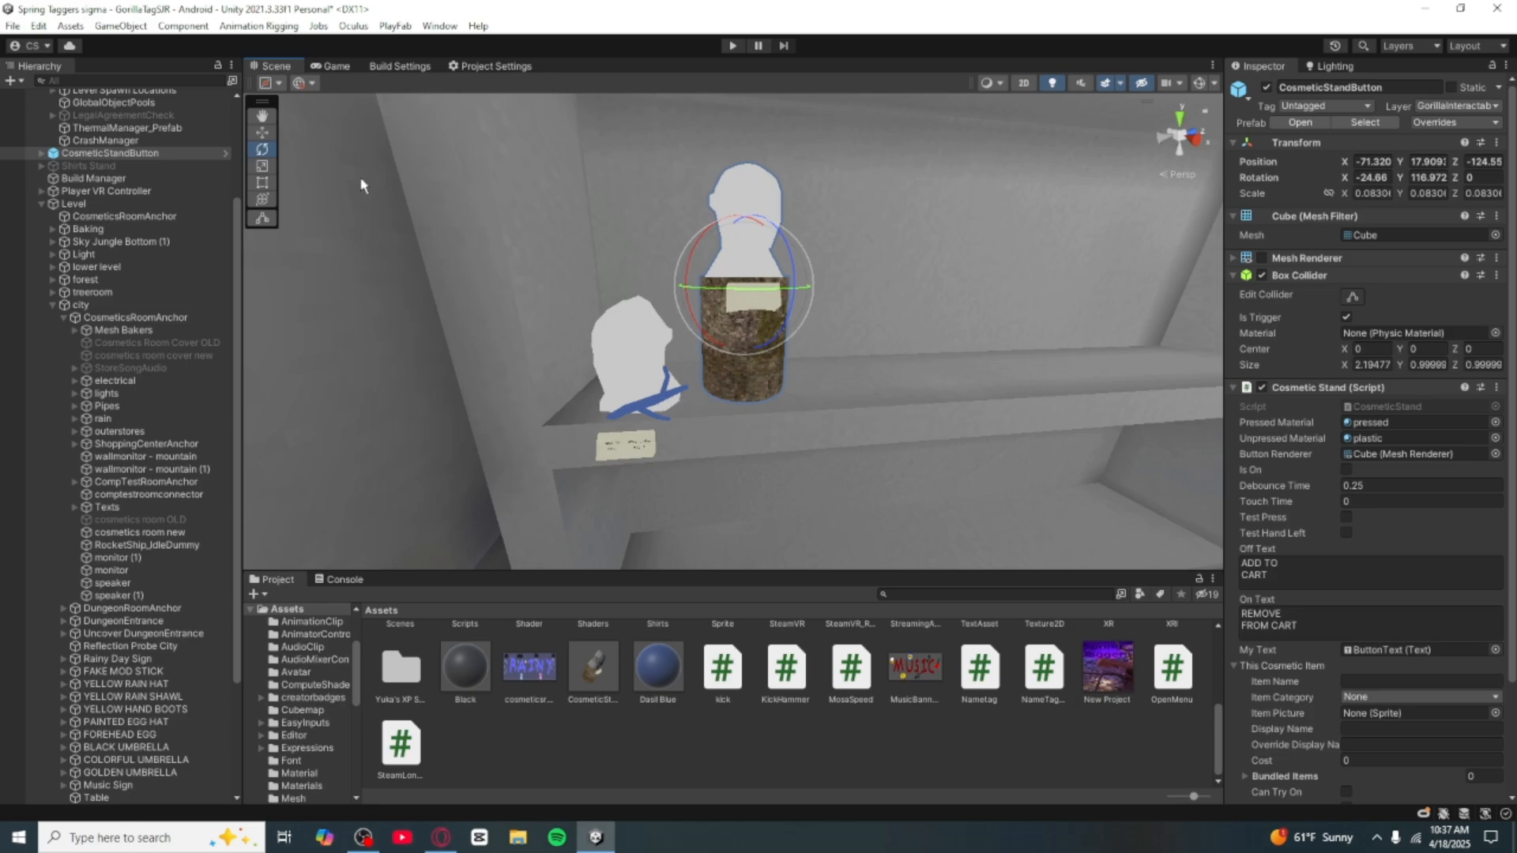
Step: Lower the new stand into the shelf and shift it toward the edge, to about X -71.3, Y 17.45, Z -124.63
{"action": "mouse_move", "coordinate": [780, 308]}
{"action": "left_mouse_down", "text": "alt"}
{"action": "mouse_move", "coordinate": [683, 245]}
{"action": "mouse_move", "coordinate": [762, 322]}
{"action": "left_mouse_up", "text": "alt"}
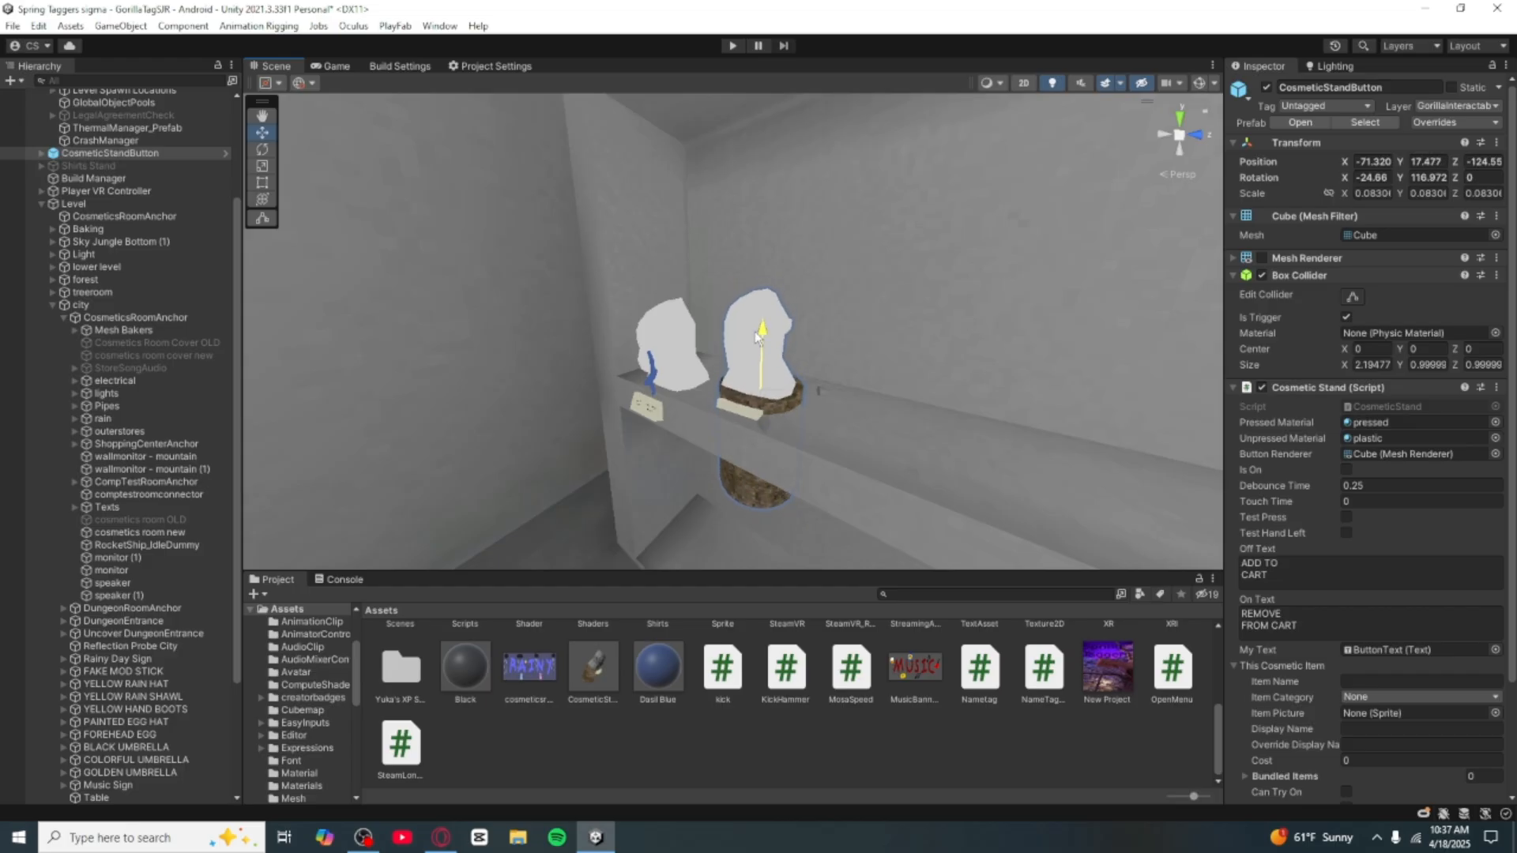
{"action": "left_click_drag", "start_coordinate": [763, 437], "coordinate": [769, 452]}
{"action": "left_click_drag", "start_coordinate": [827, 409], "coordinate": [808, 407]}
{"action": "left_click_drag", "start_coordinate": [737, 444], "coordinate": [750, 428]}
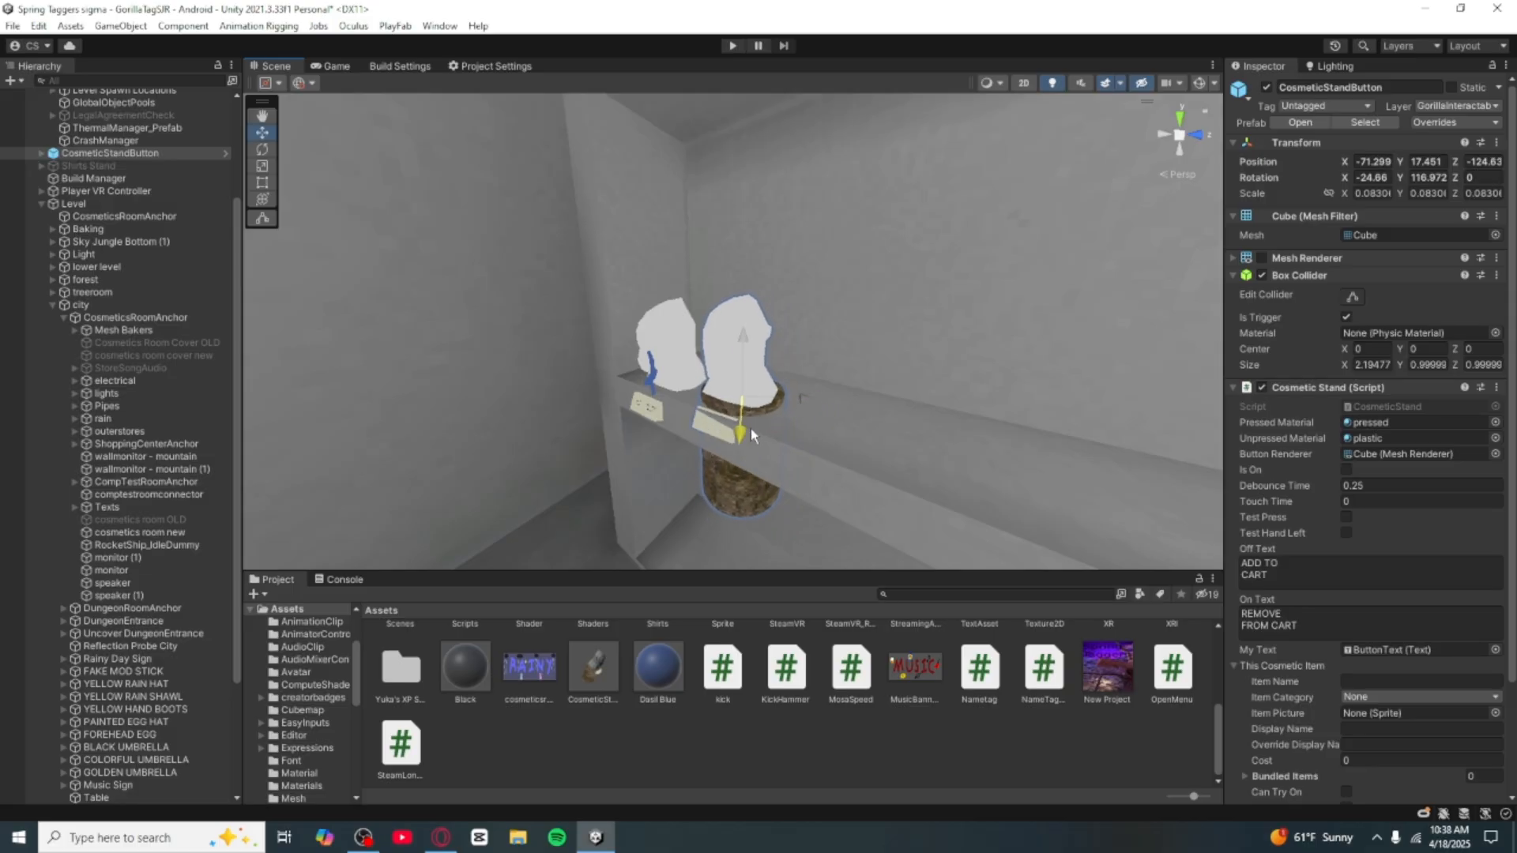
Step: Fine-tune the stand's Y rotation to about 120.2 so its tag lines up with the shelf front
{"action": "right_click_drag", "start_coordinate": [782, 436], "coordinate": [960, 505]}
{"action": "key", "text": "w"}
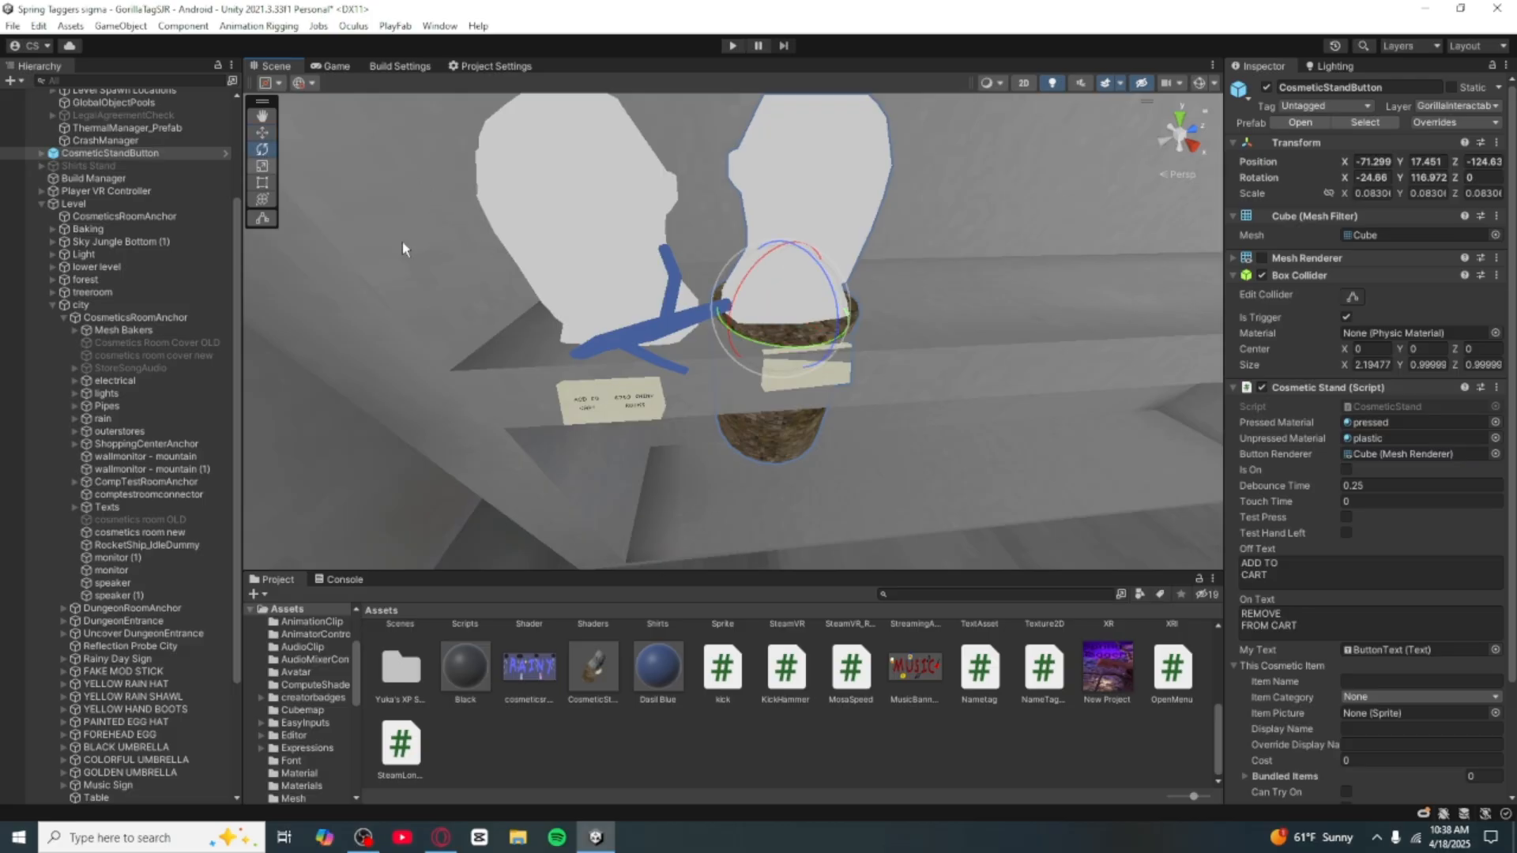
{"action": "left_click_drag", "start_coordinate": [766, 350], "coordinate": [754, 343]}
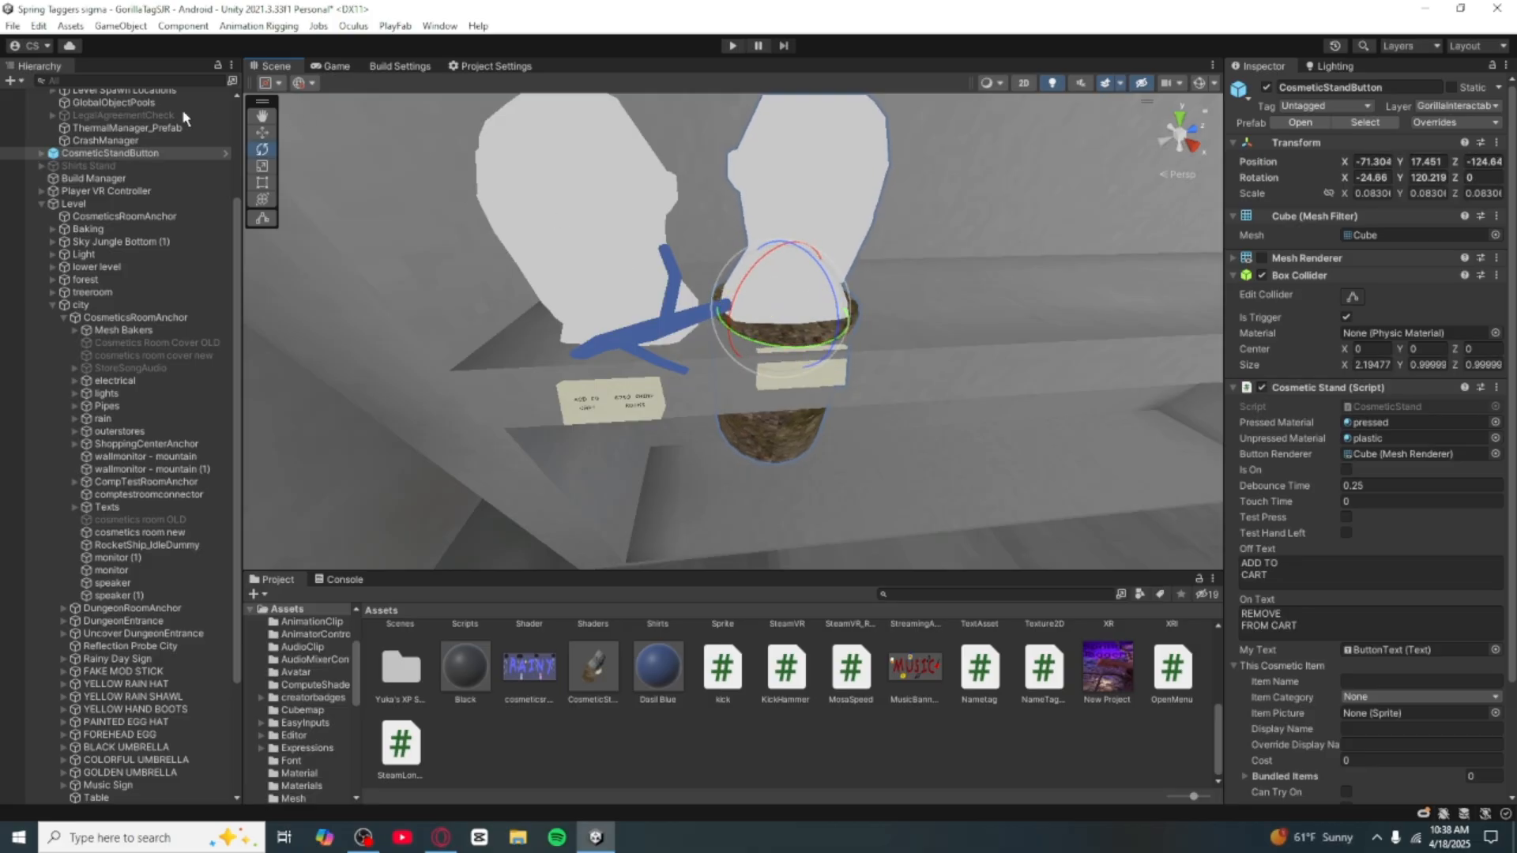
Step: Switch the handle orientation and nudge the new stand down against the shelf, to about X -71.29, Y 17.41, Z -124.65
{"action": "left_click_drag", "start_coordinate": [764, 207], "coordinate": [666, 297], "text": "alt"}
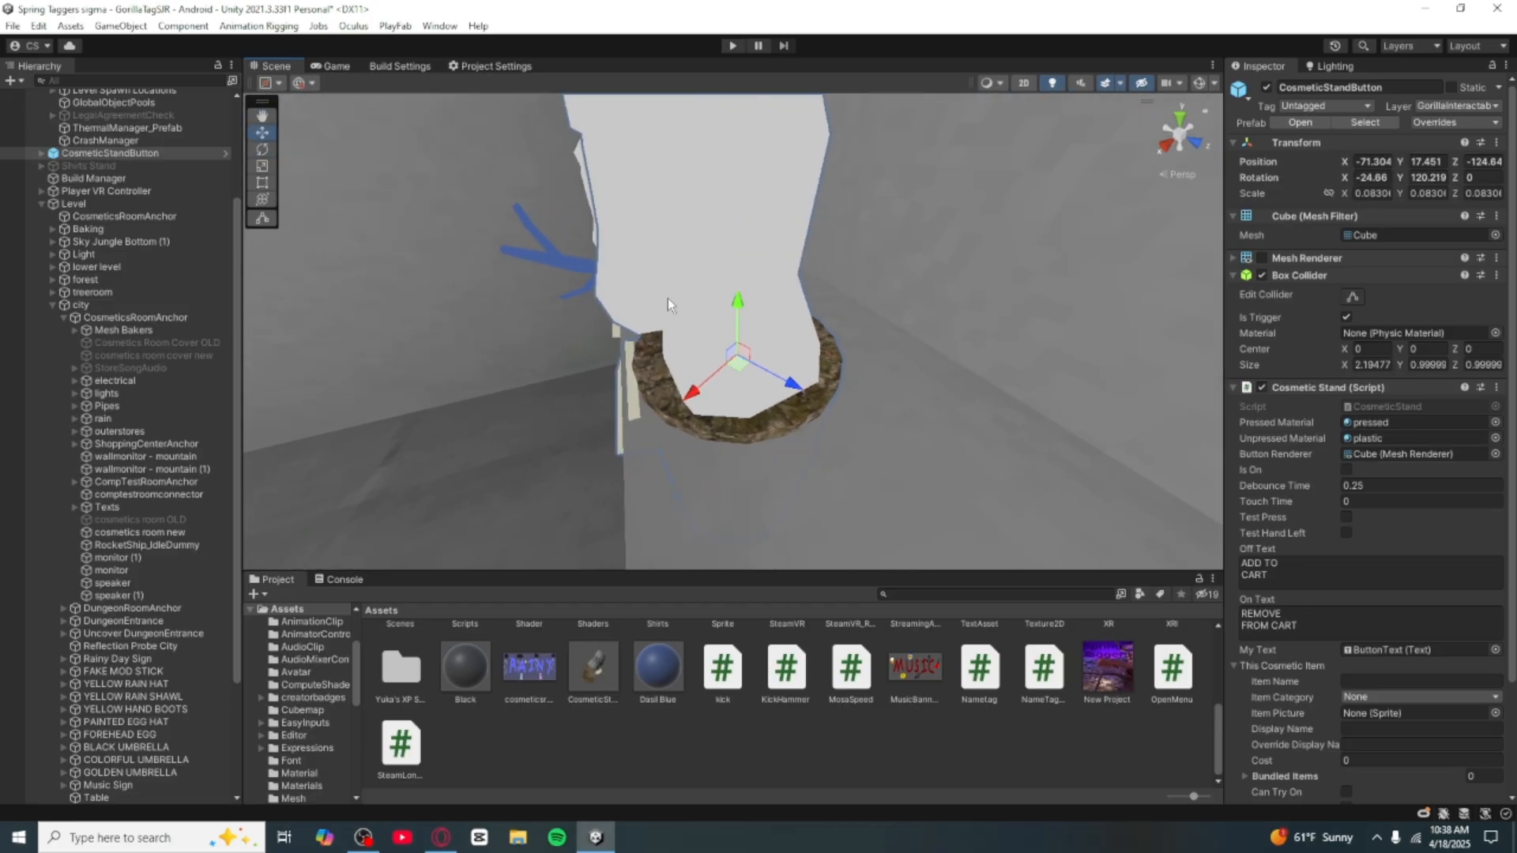
{"action": "left_click", "coordinate": [306, 83]}
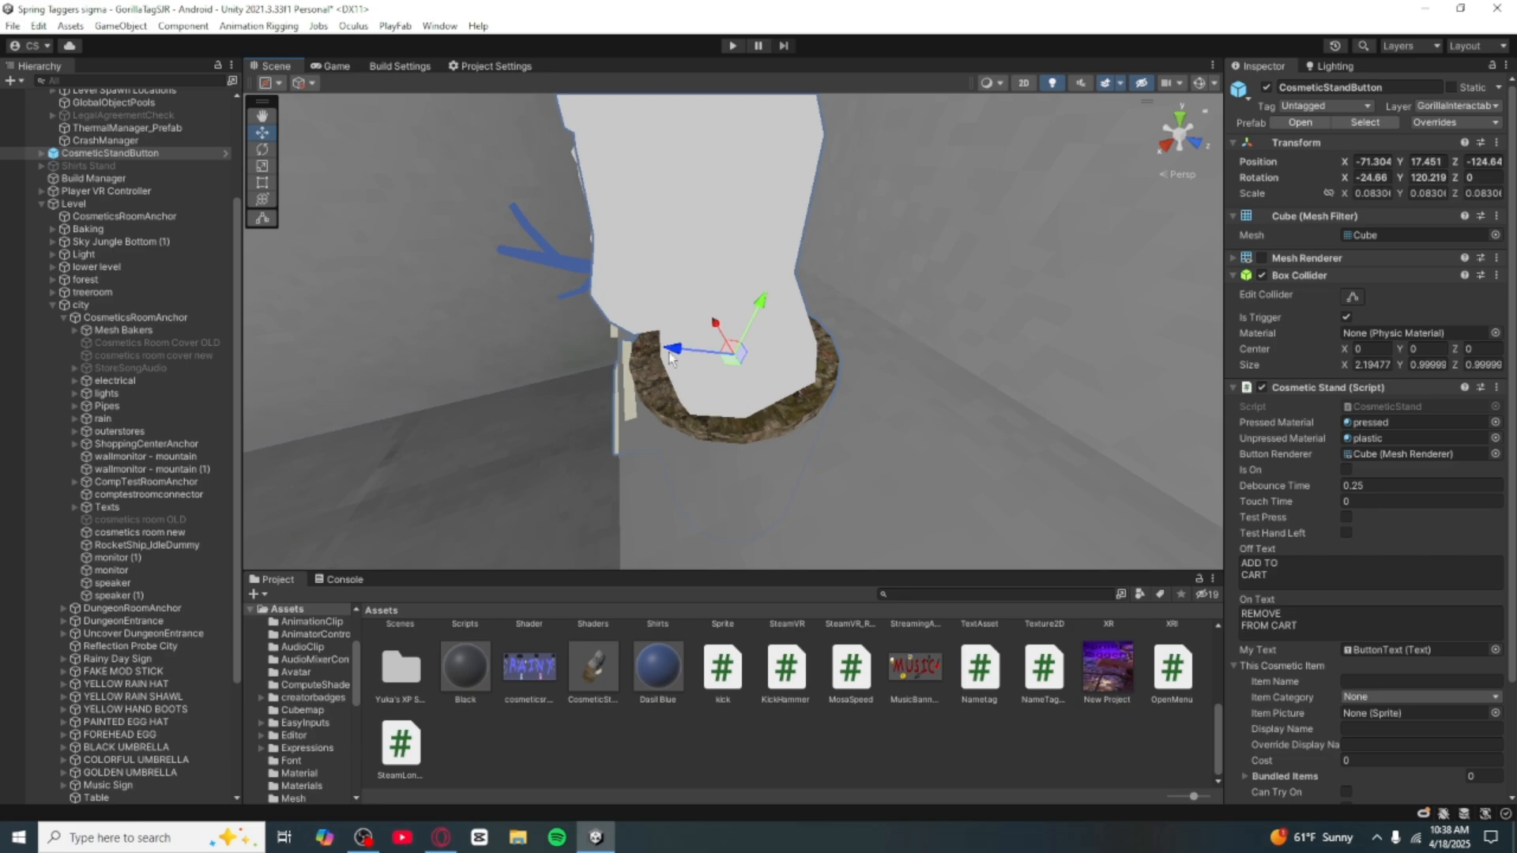
{"action": "left_click_drag", "start_coordinate": [672, 353], "coordinate": [851, 282]}
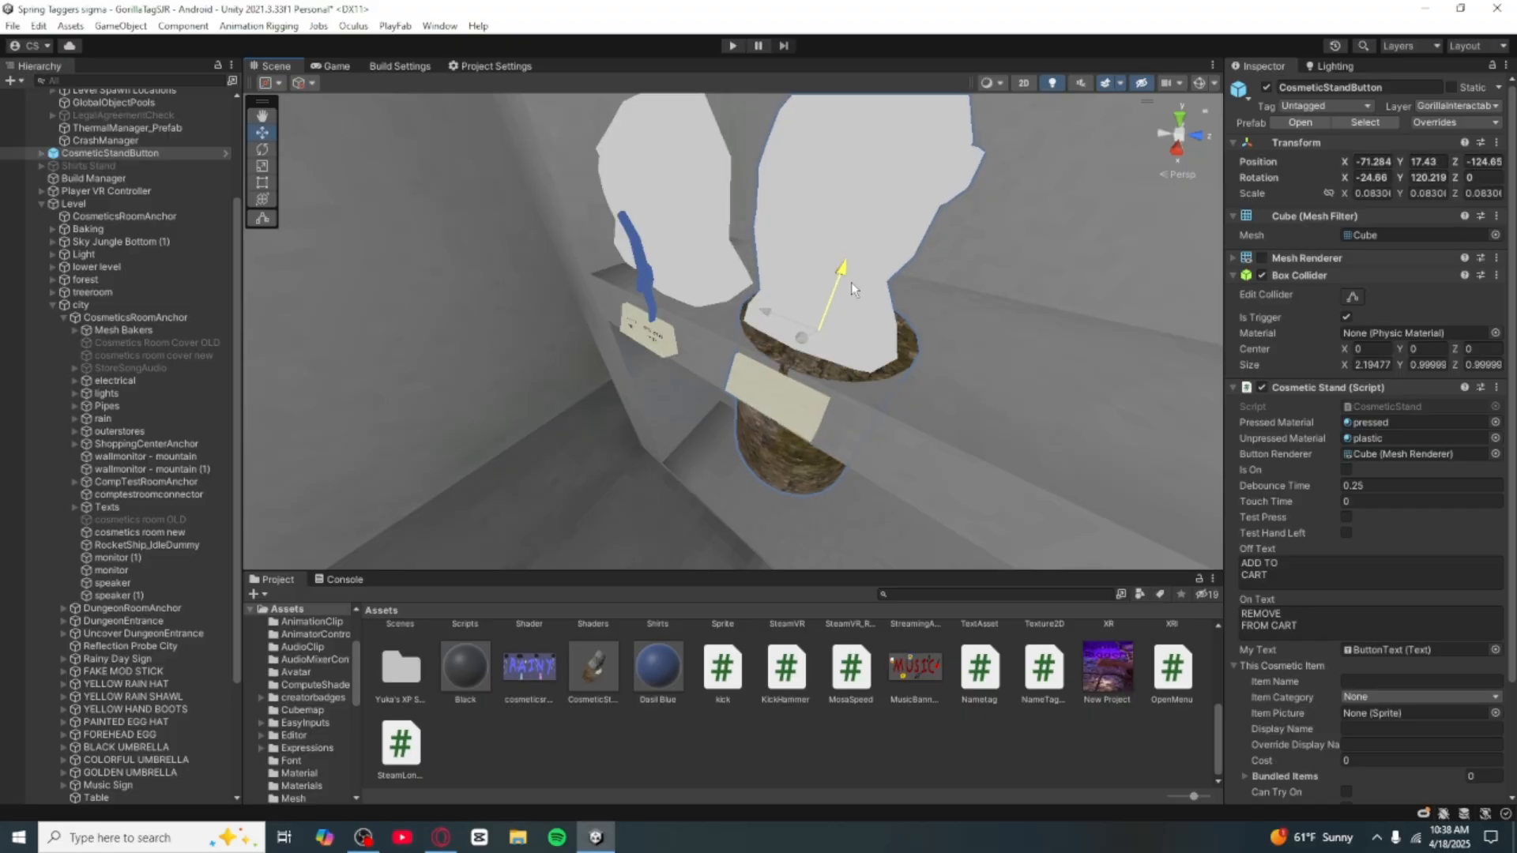
{"action": "left_click_drag", "start_coordinate": [775, 453], "coordinate": [917, 345], "text": "alt"}
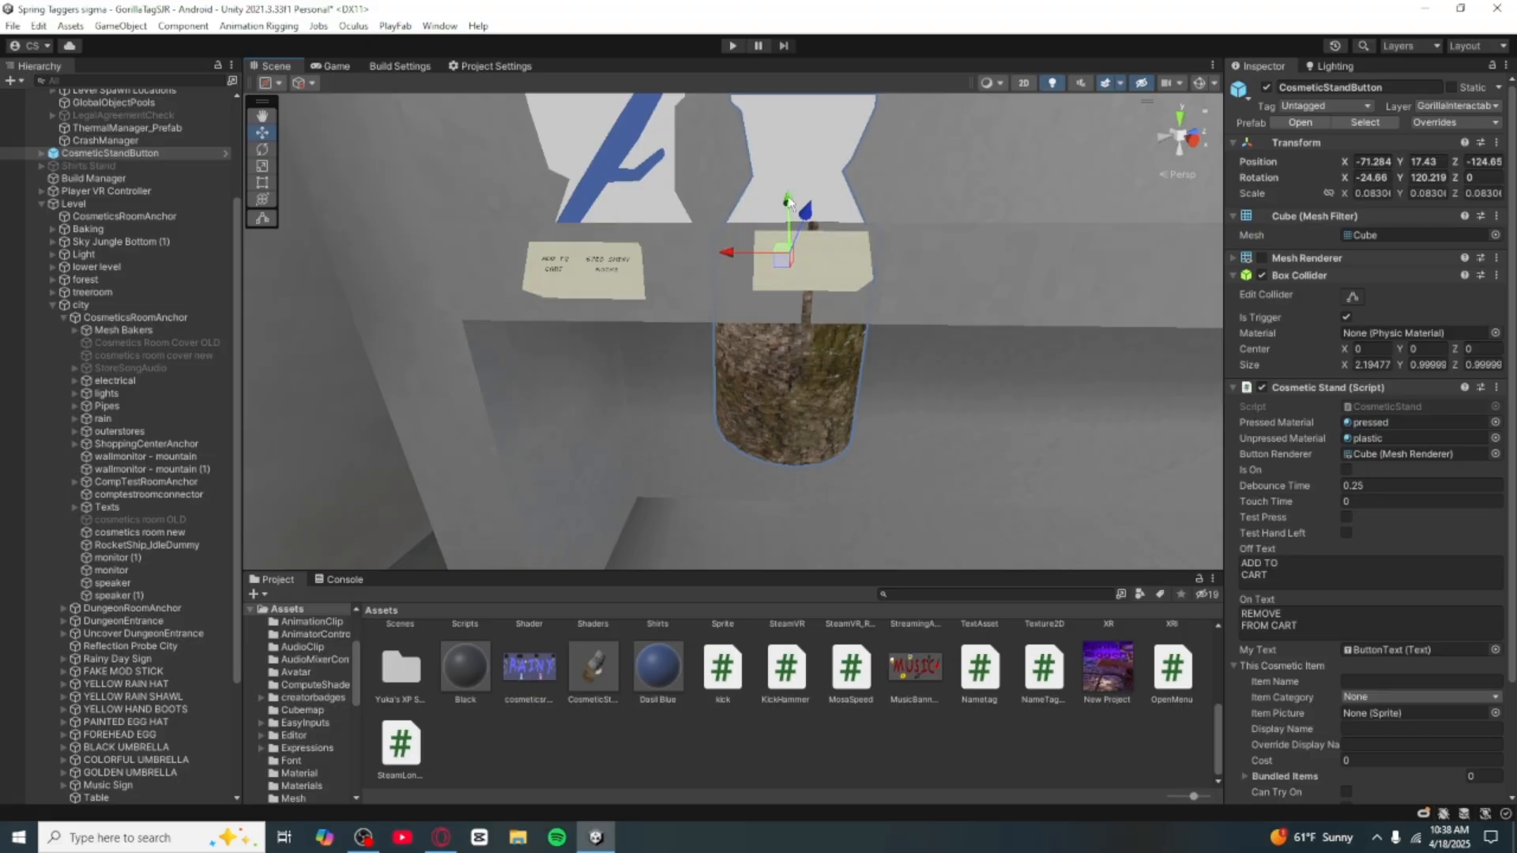
{"action": "left_click_drag", "start_coordinate": [788, 202], "coordinate": [788, 212]}
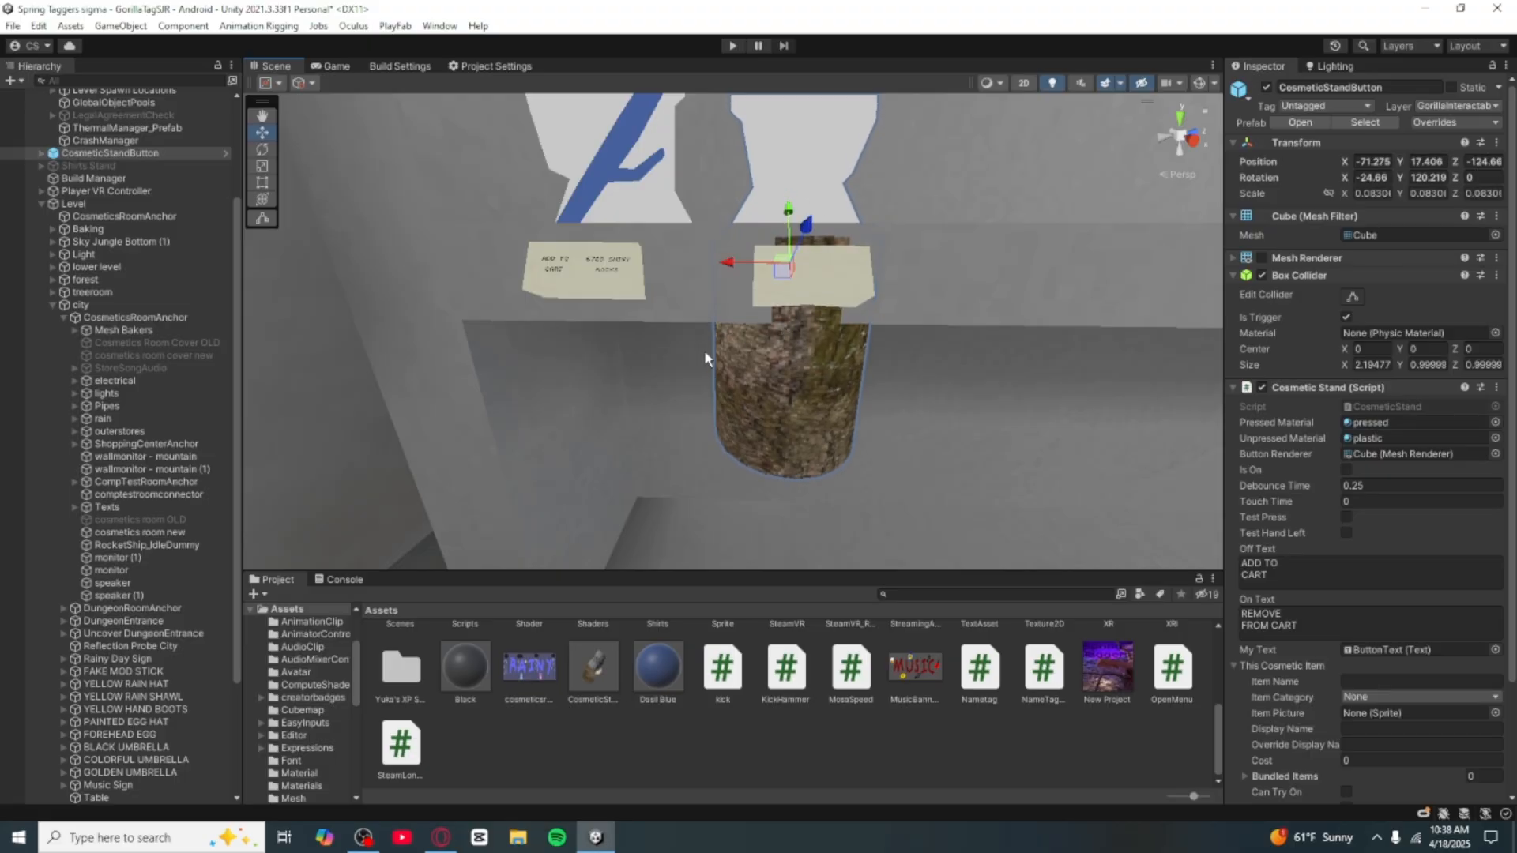
{"action": "left_click_drag", "start_coordinate": [706, 358], "coordinate": [726, 264], "text": "alt"}
{"action": "right_click_drag", "start_coordinate": [760, 299], "coordinate": [721, 300]}
Step: Unpack the CosmeticStandButton prefab instance so its child objects can be edited freely
{"action": "left_click", "coordinate": [705, 290]}
{"action": "right_click_drag", "start_coordinate": [899, 348], "coordinate": [1016, 353]}
{"action": "right_click_drag", "start_coordinate": [899, 275], "coordinate": [899, 275]}
{"action": "key", "text": "d"}
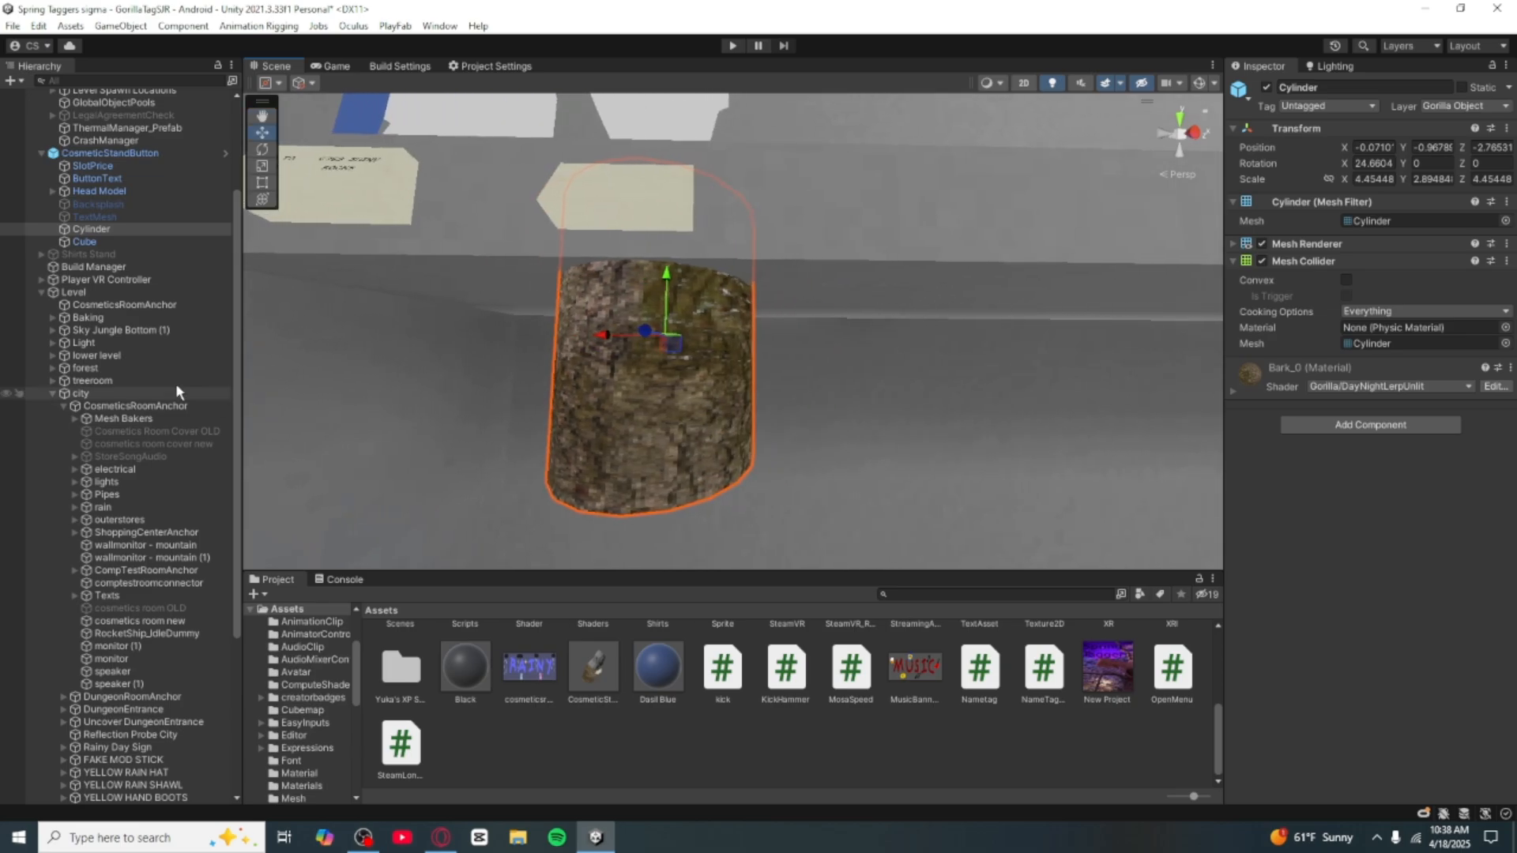
{"action": "right_click", "coordinate": [136, 155]}
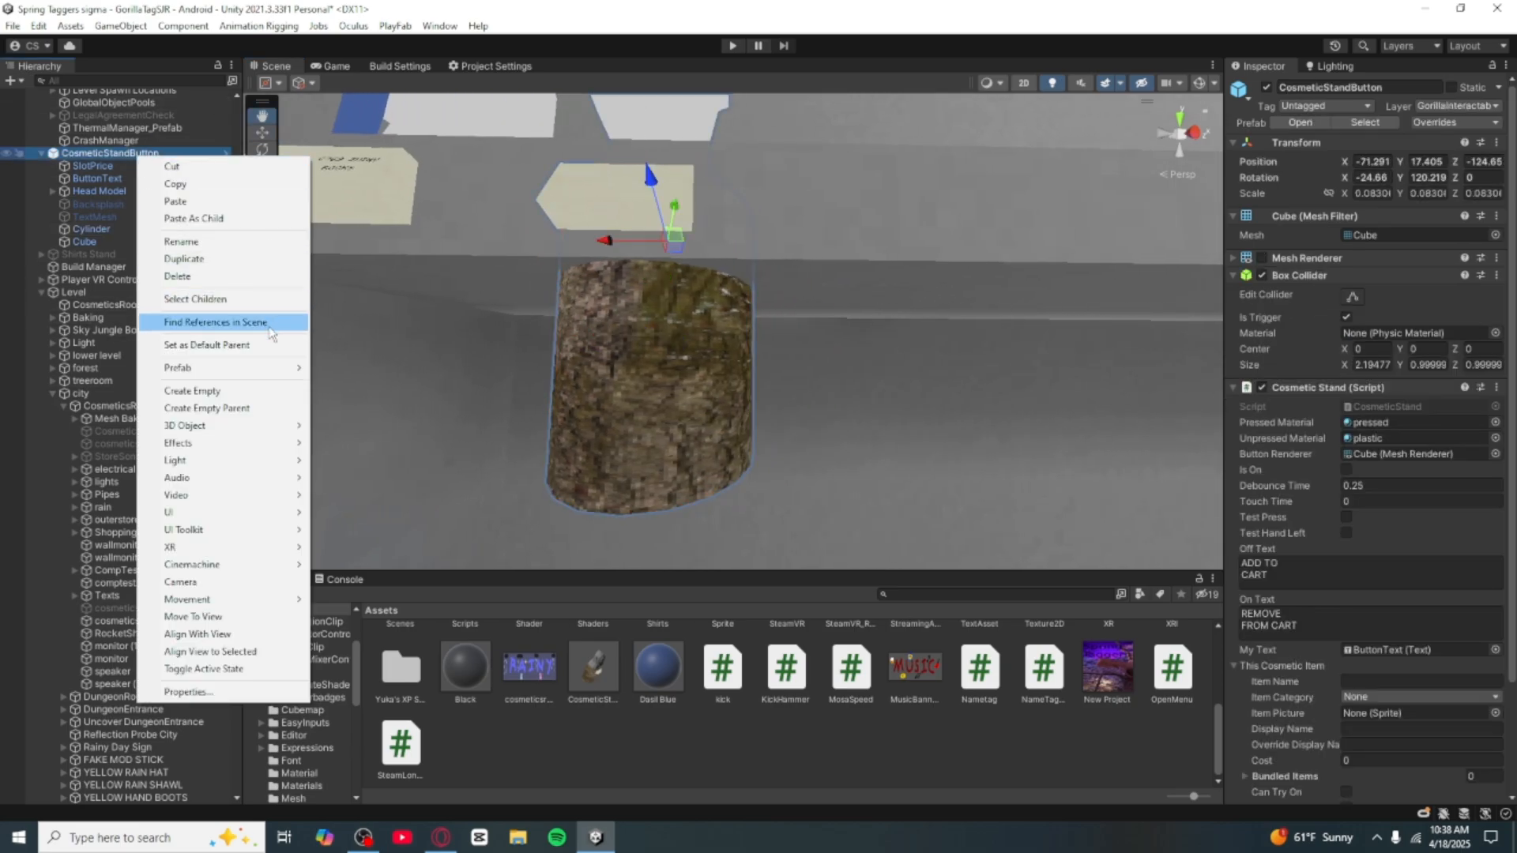
{"action": "mouse_move", "coordinate": [261, 369]}
{"action": "left_click", "coordinate": [351, 457]}
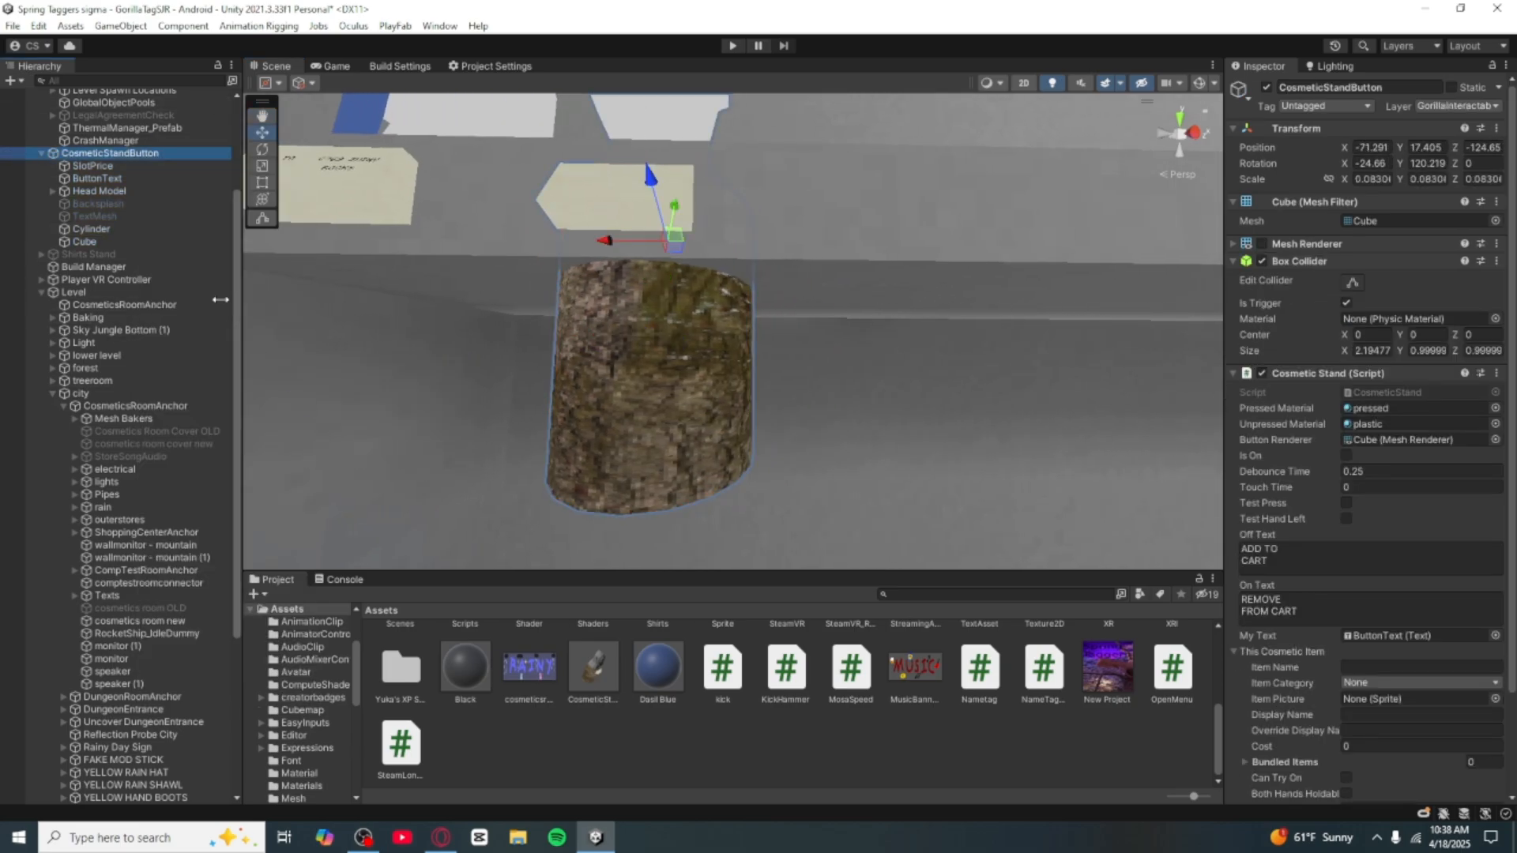
Step: Delete the bark-textured Cylinder beneath the shelf from the new CosmeticStandButton
{"action": "right_click", "coordinate": [94, 232]}
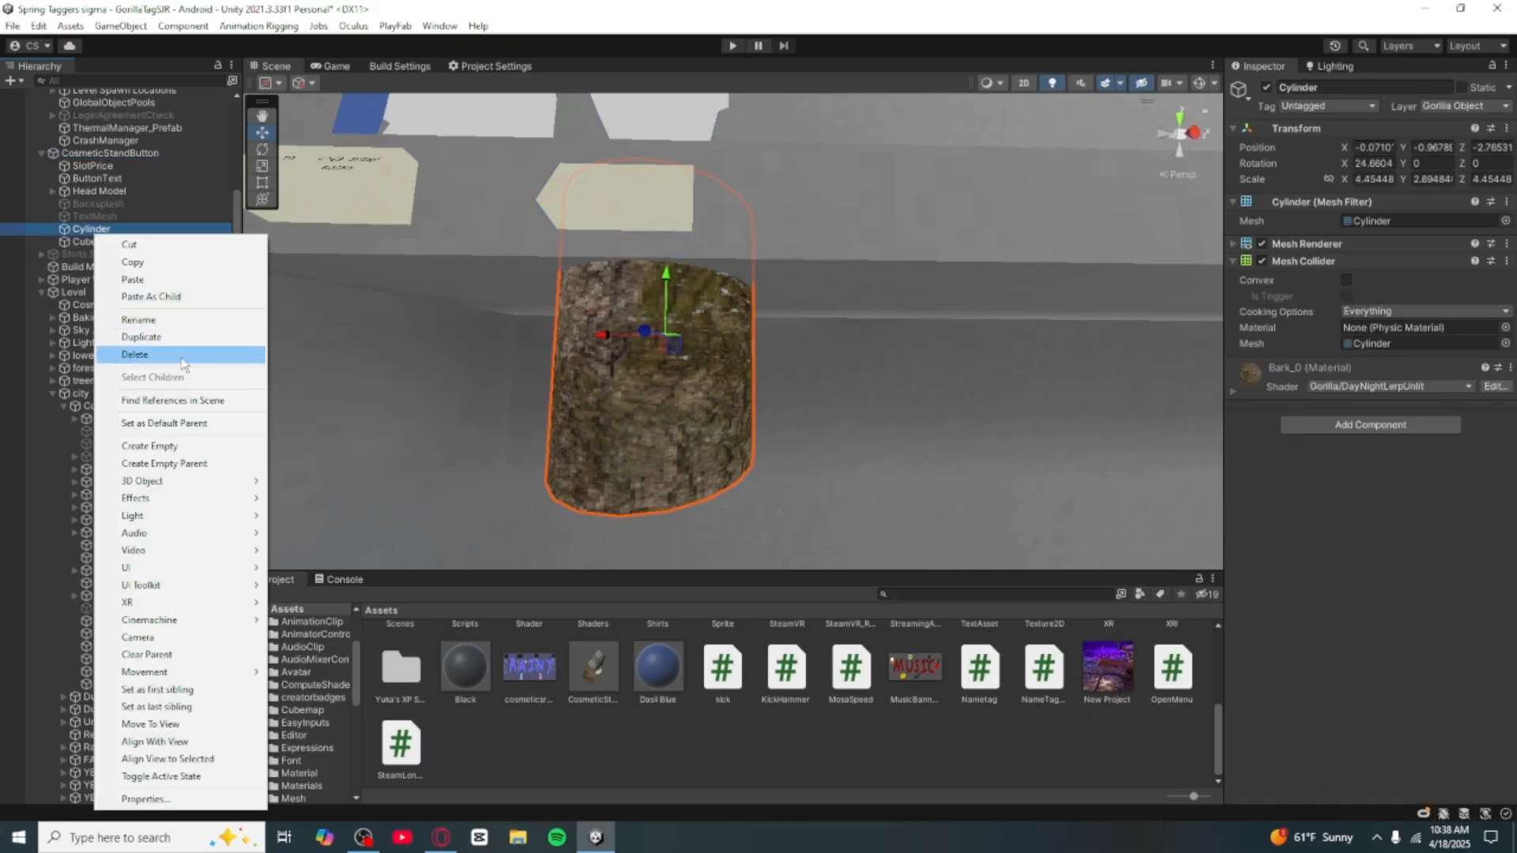
{"action": "left_click", "coordinate": [180, 357]}
{"action": "right_click_drag", "start_coordinate": [672, 348], "coordinate": [747, 494]}
{"action": "key", "text": "w"}
{"action": "key", "text": "s"}
{"action": "key", "text": "a"}
{"action": "key", "text": "w"}
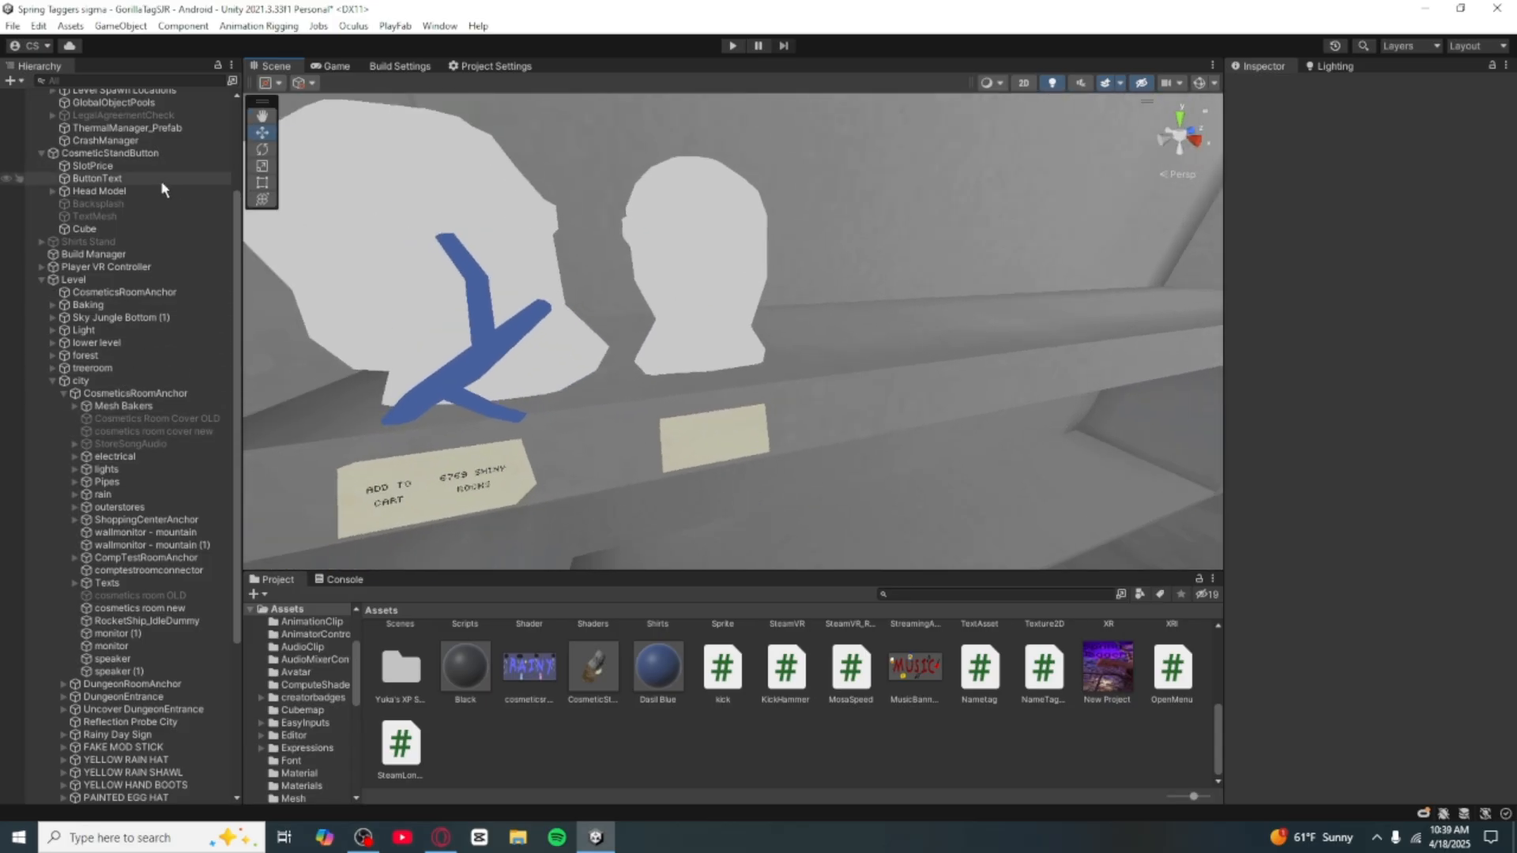
Step: Examine the Cosmetics list in the new stand's Head Model script, from Element 0 through Element 80
{"action": "left_click", "coordinate": [138, 199]}
{"action": "left_click", "coordinate": [134, 193]}
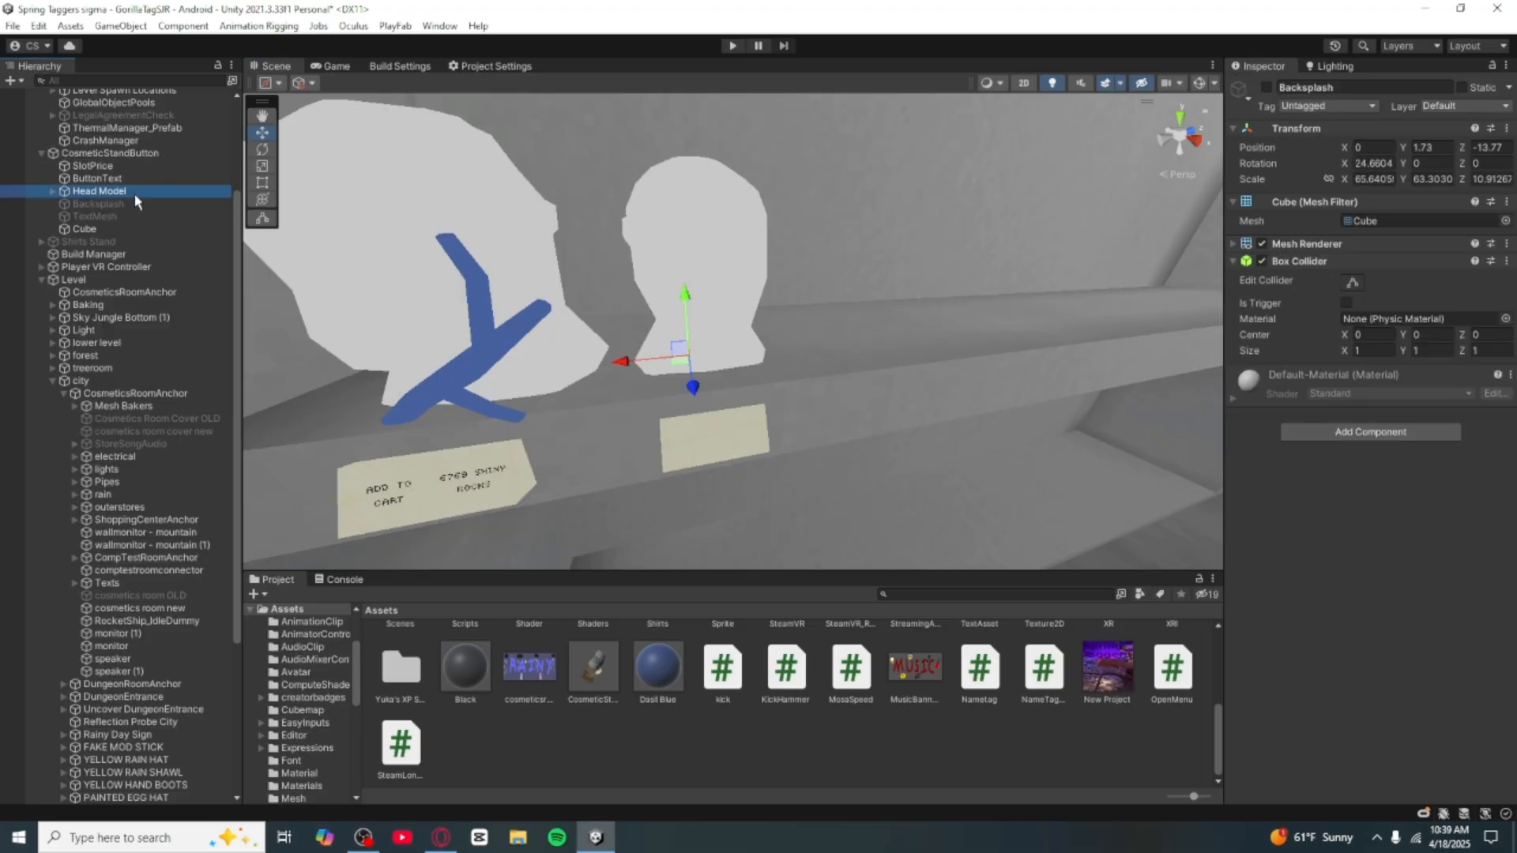
{"action": "scroll", "coordinate": [1391, 537], "scroll_direction": "down", "scroll_amount": 8}
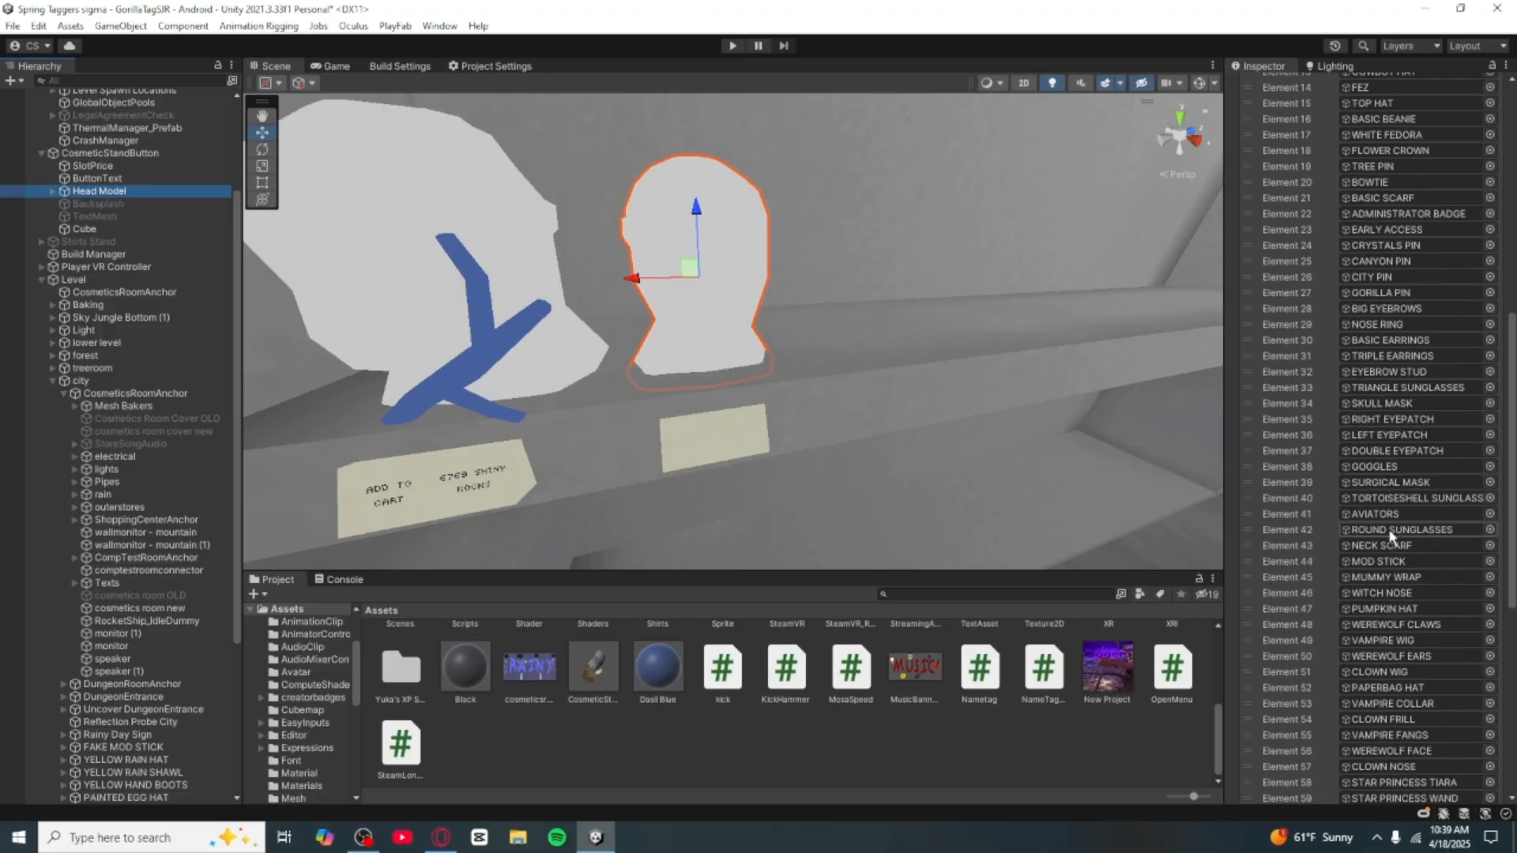
{"action": "scroll", "coordinate": [1392, 536], "scroll_direction": "down", "scroll_amount": 10}
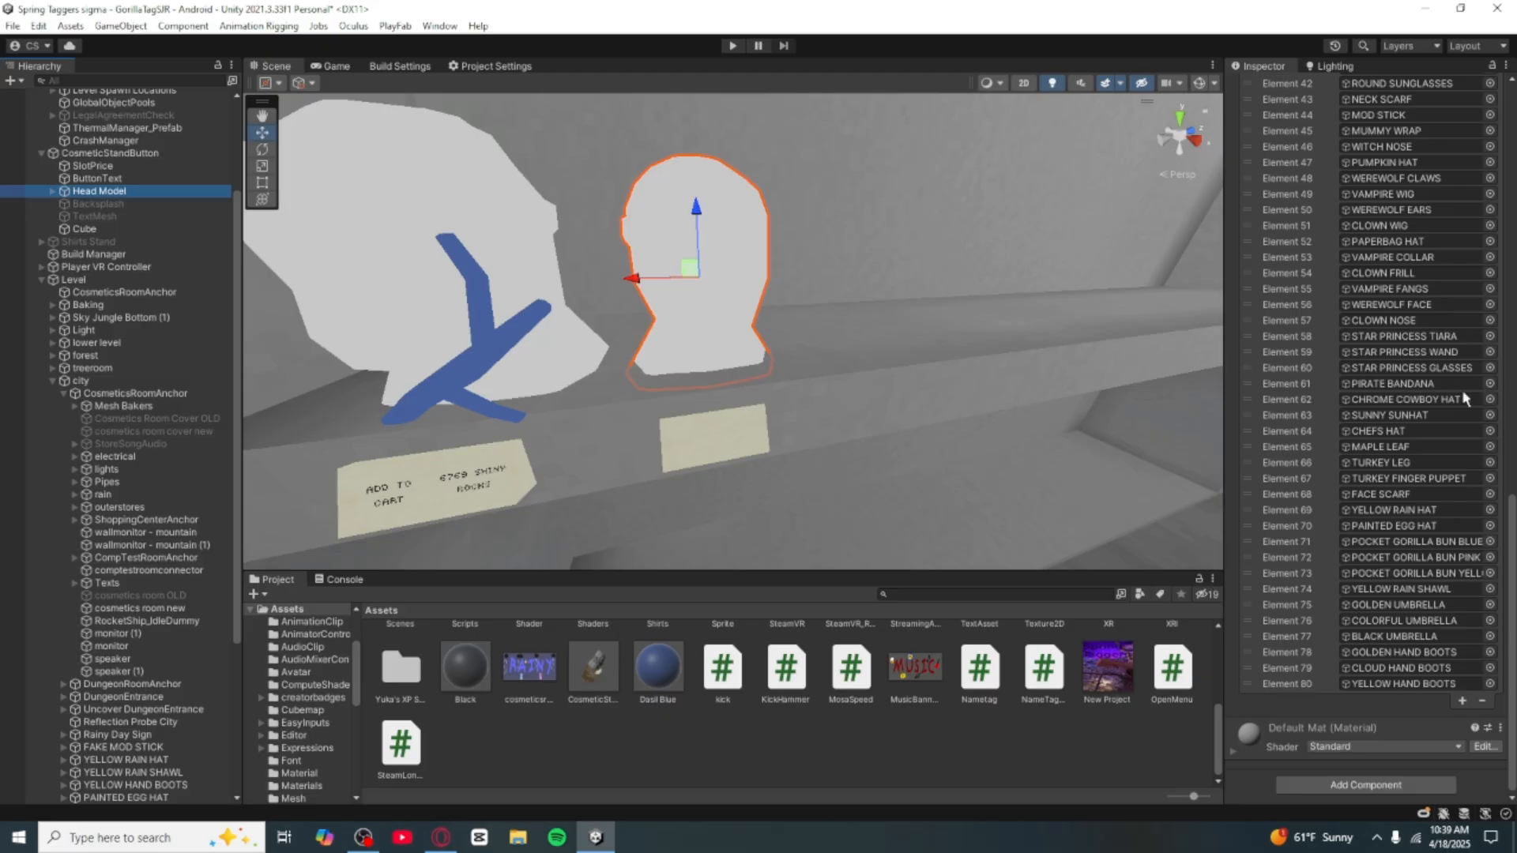
{"action": "scroll", "coordinate": [1350, 487], "scroll_direction": "up", "scroll_amount": 18}
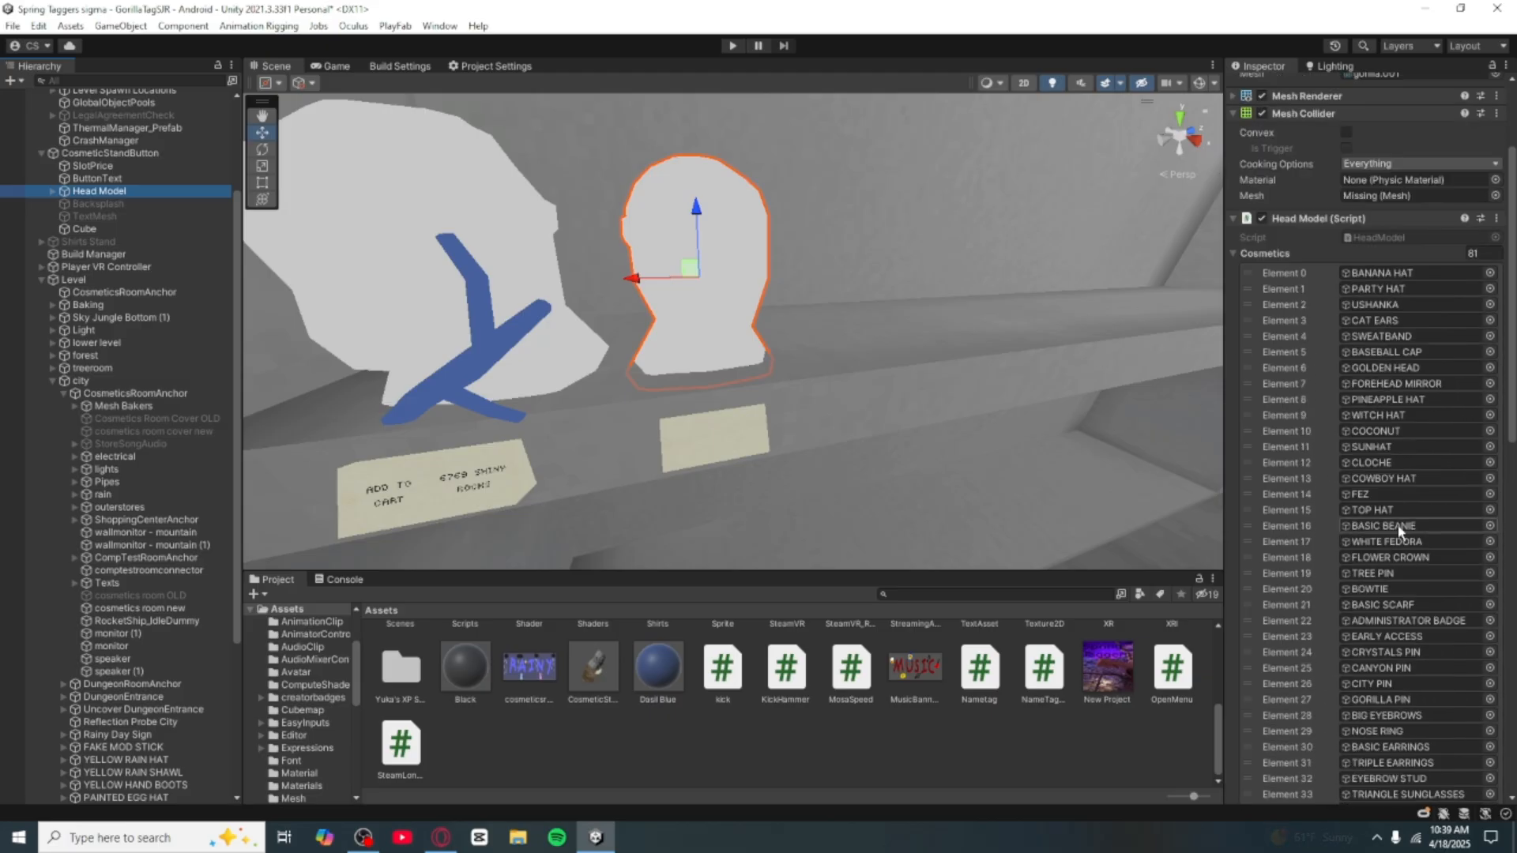
{"action": "scroll", "coordinate": [1394, 553], "scroll_direction": "down", "scroll_amount": 10}
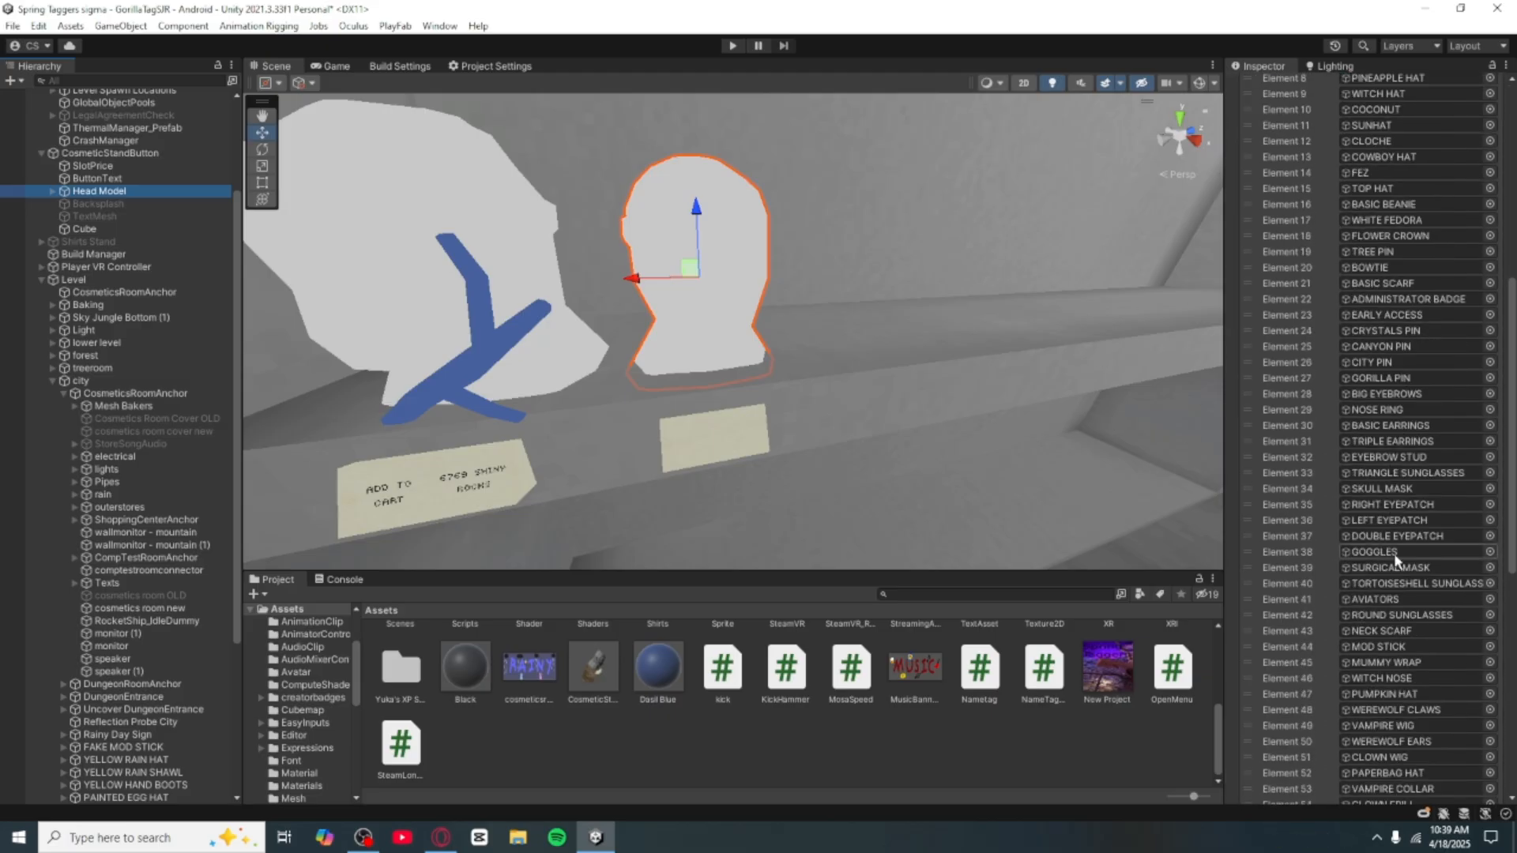
{"action": "scroll", "coordinate": [1397, 576], "scroll_direction": "down", "scroll_amount": 5}
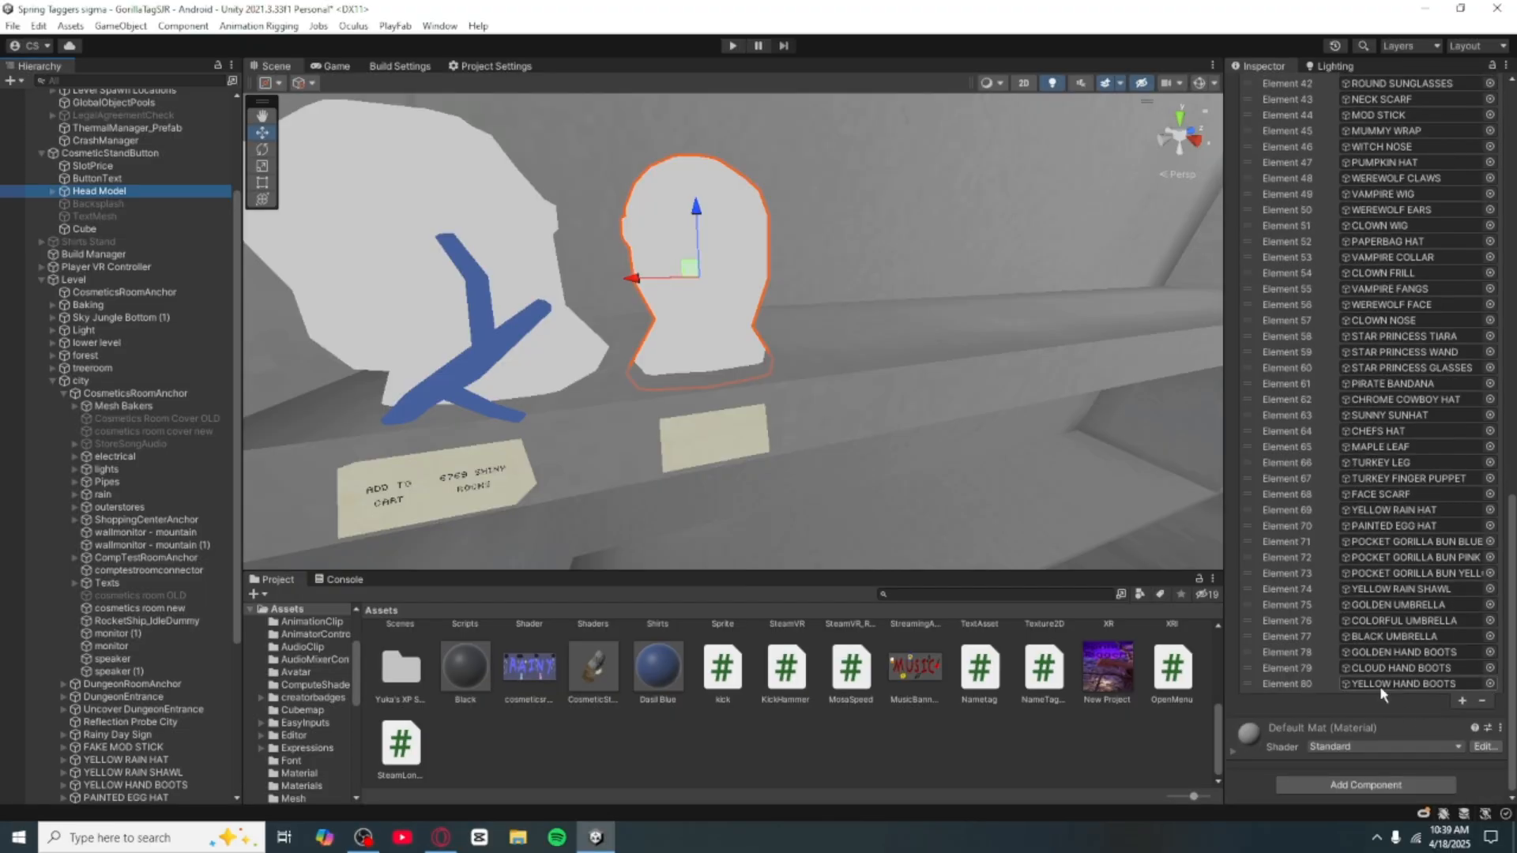
{"action": "scroll", "coordinate": [1370, 558], "scroll_direction": "up", "scroll_amount": 5}
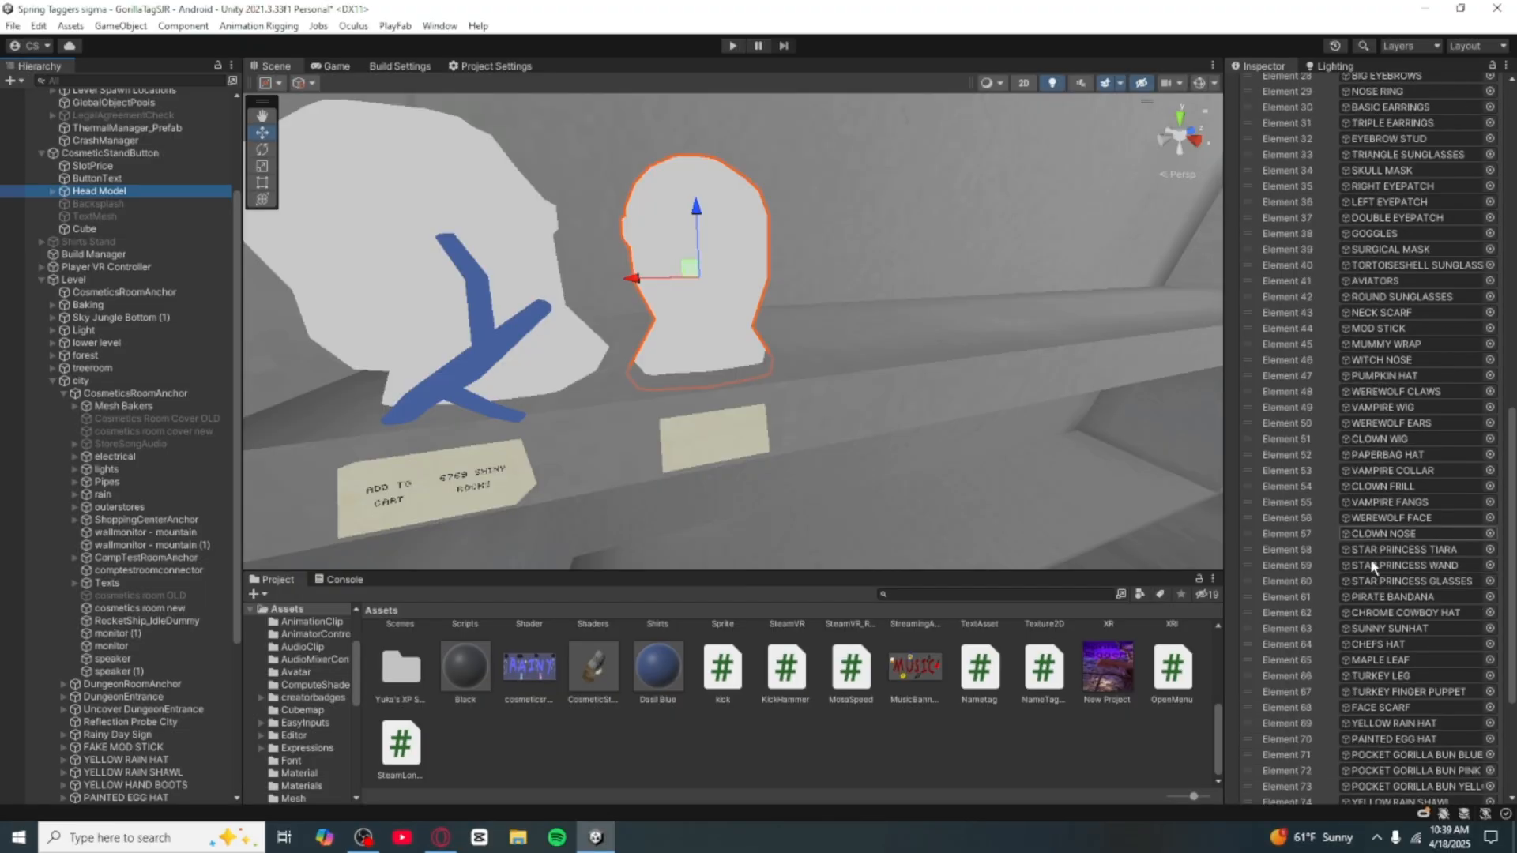
{"action": "scroll", "coordinate": [1370, 558], "scroll_direction": "up", "scroll_amount": 15}
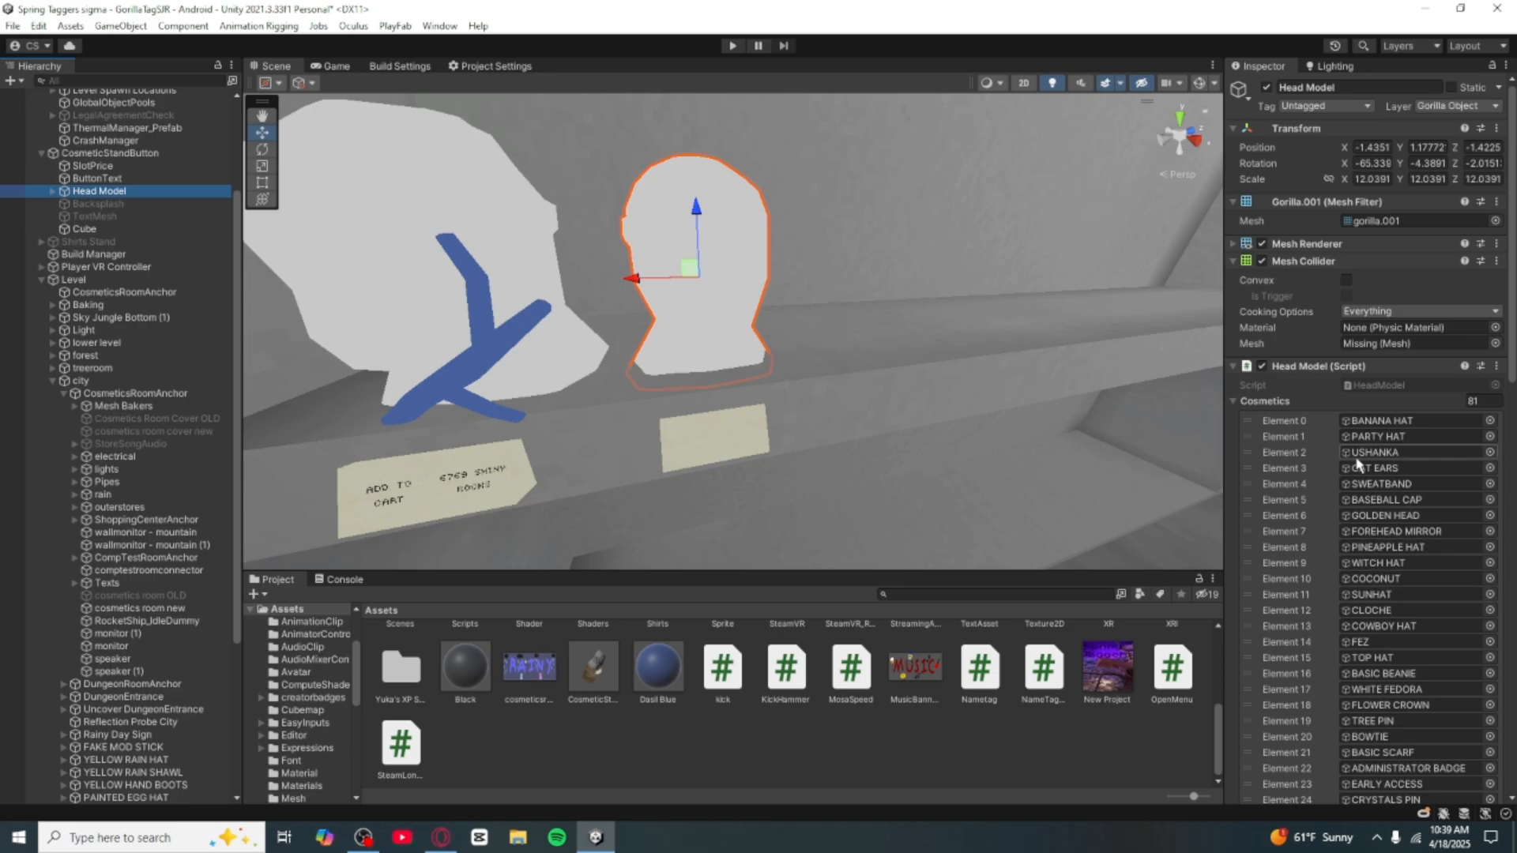
{"action": "scroll", "coordinate": [1414, 613], "scroll_direction": "down", "scroll_amount": 7}
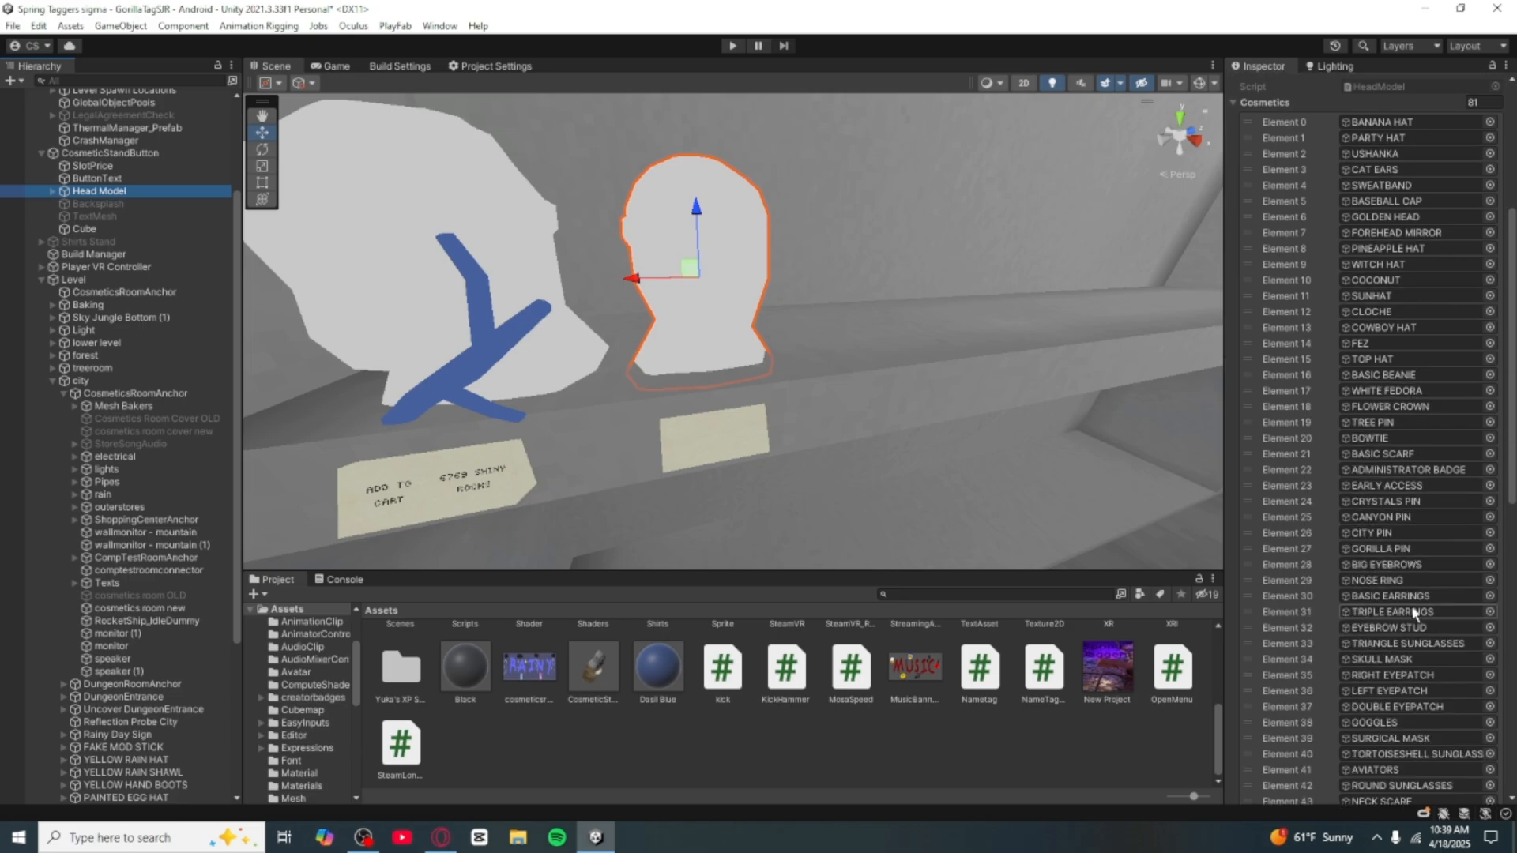
{"action": "scroll", "coordinate": [1414, 614], "scroll_direction": "down", "scroll_amount": 7}
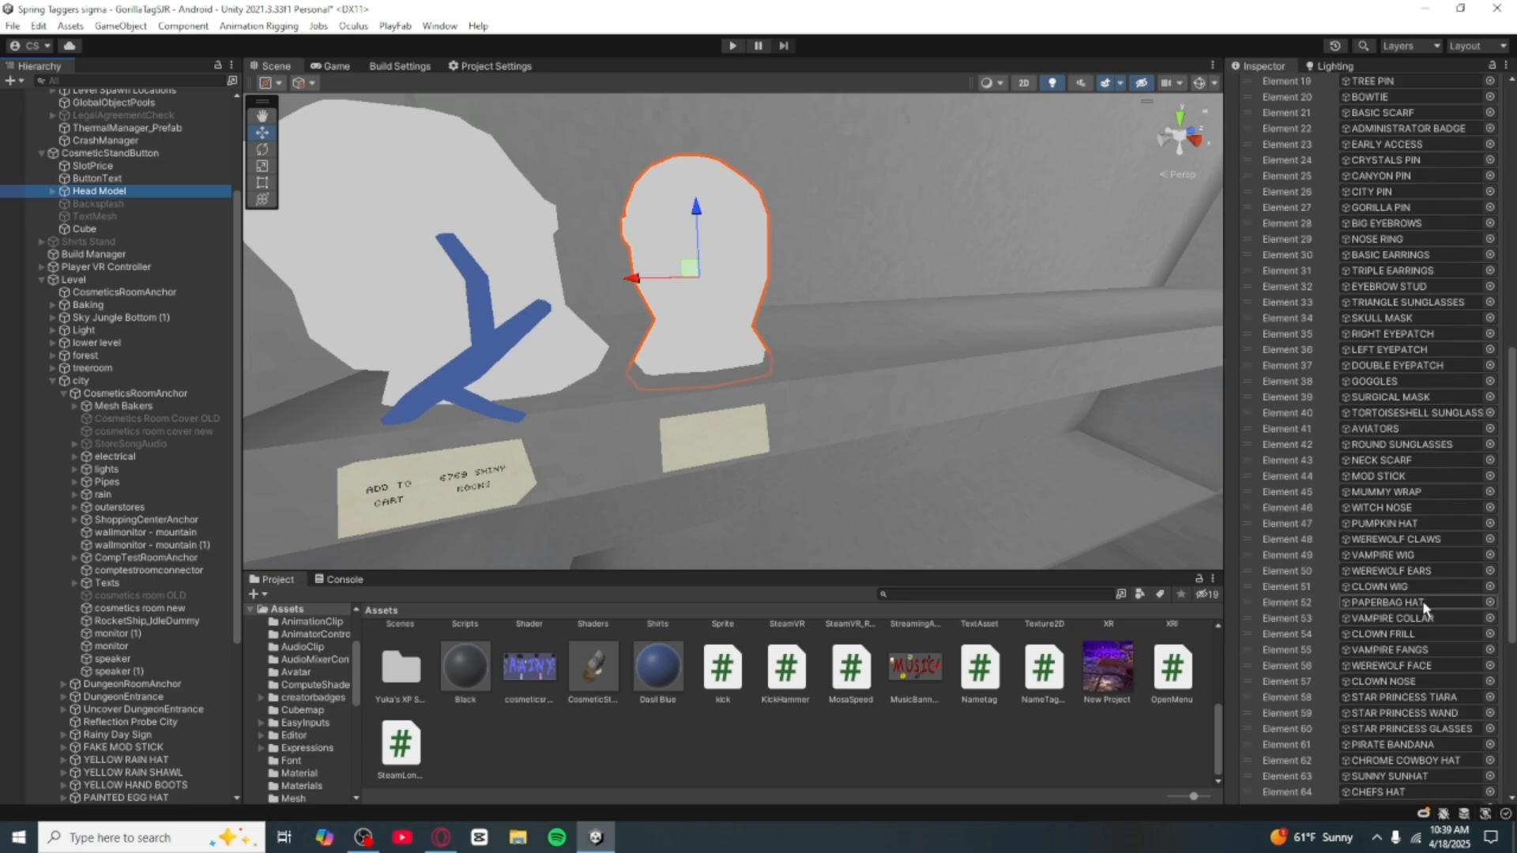
{"action": "scroll", "coordinate": [1455, 635], "scroll_direction": "down", "scroll_amount": 2}
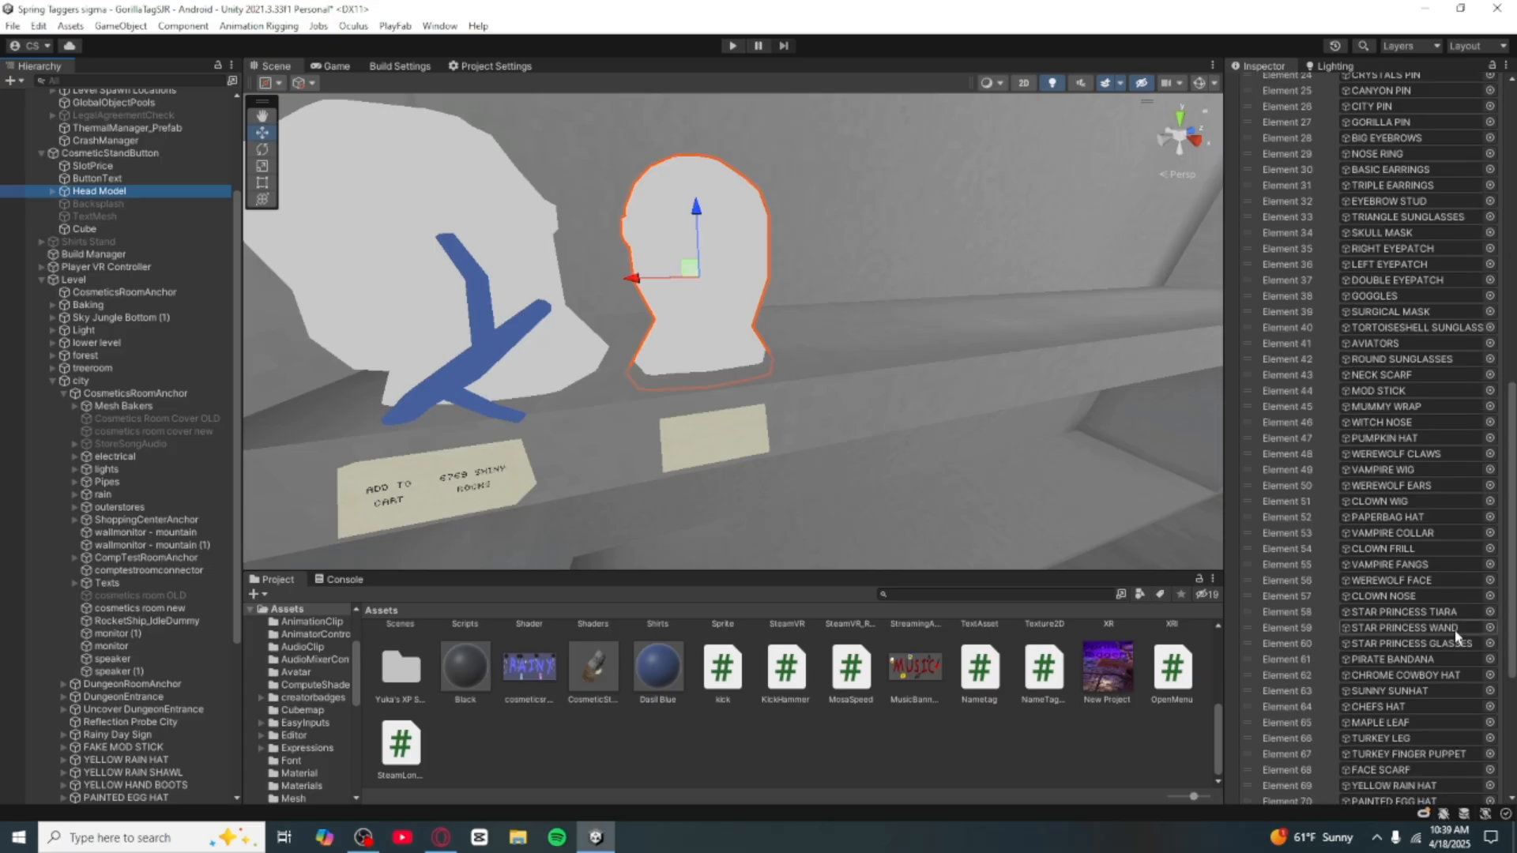
{"action": "scroll", "coordinate": [1454, 629], "scroll_direction": "down", "scroll_amount": 2}
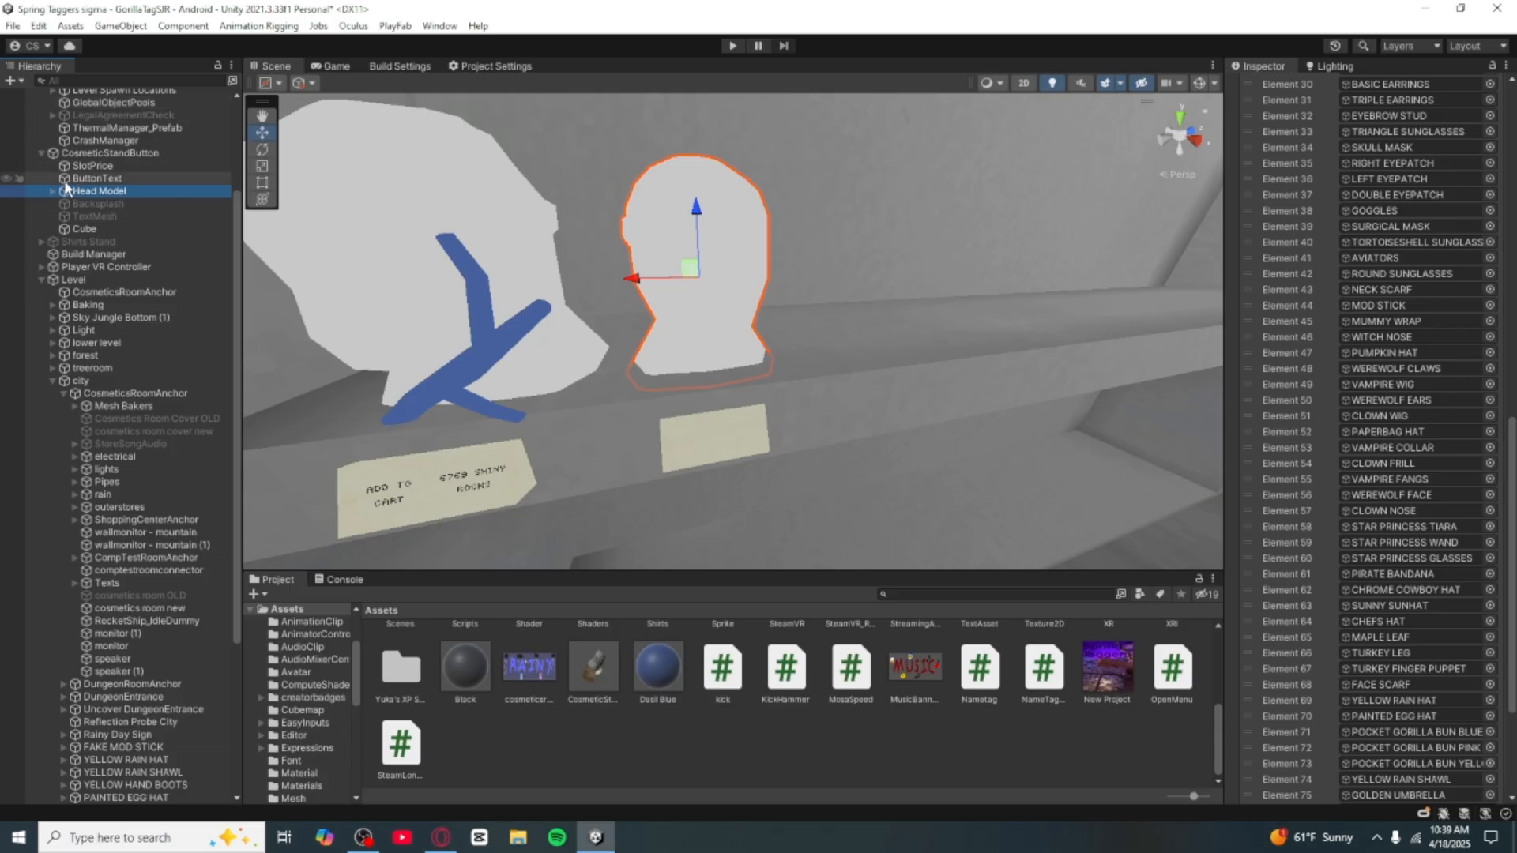
Step: Try moving the new stand's SlotPrice text outward from its tag, then undo the move
{"action": "left_click", "coordinate": [102, 168]}
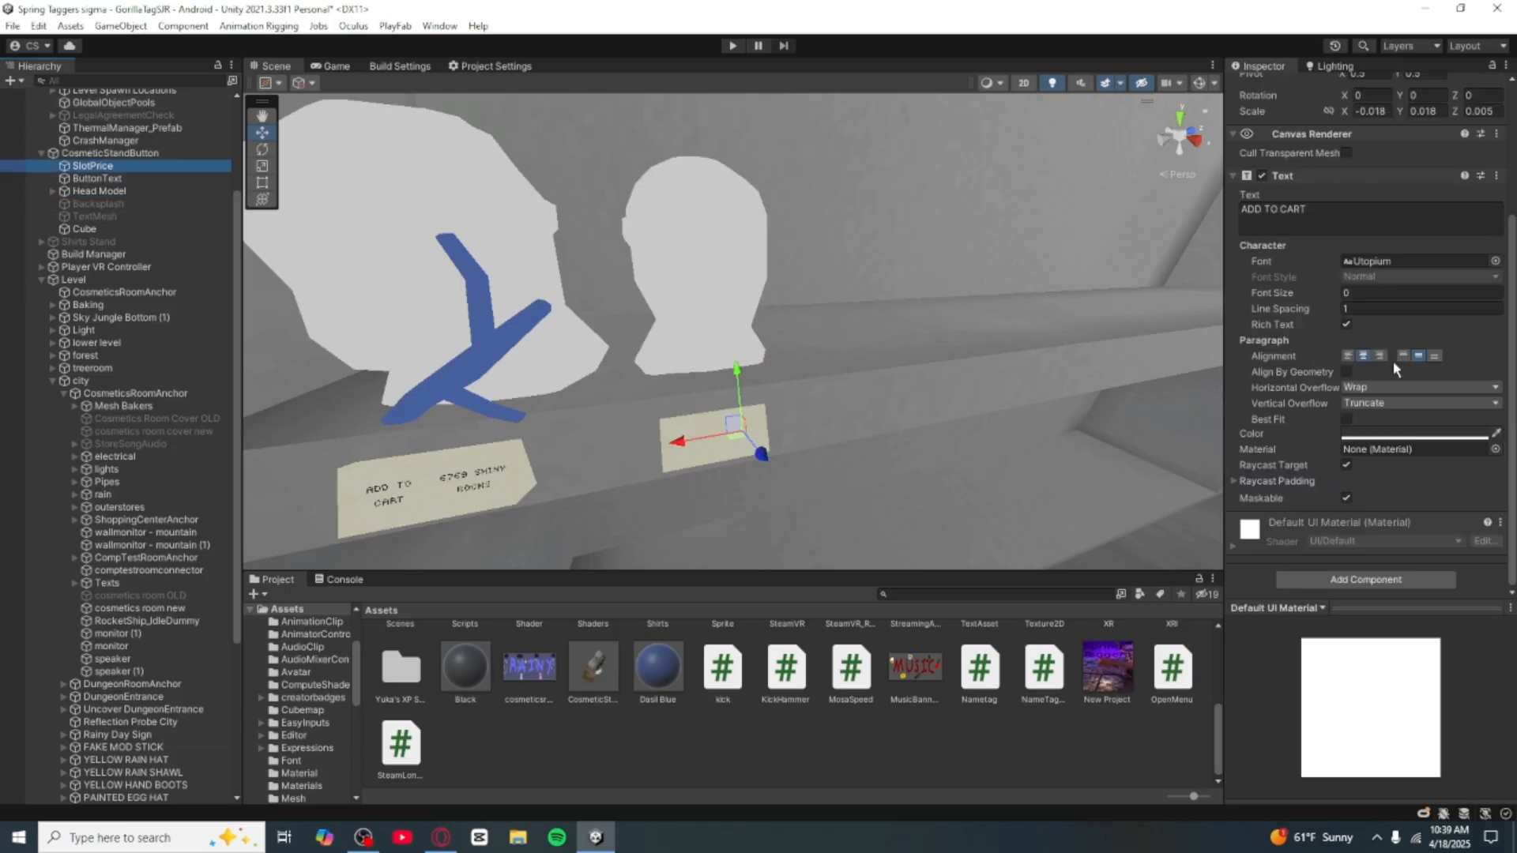
{"action": "right_click_drag", "start_coordinate": [799, 332], "coordinate": [780, 391]}
{"action": "key", "text": "w"}
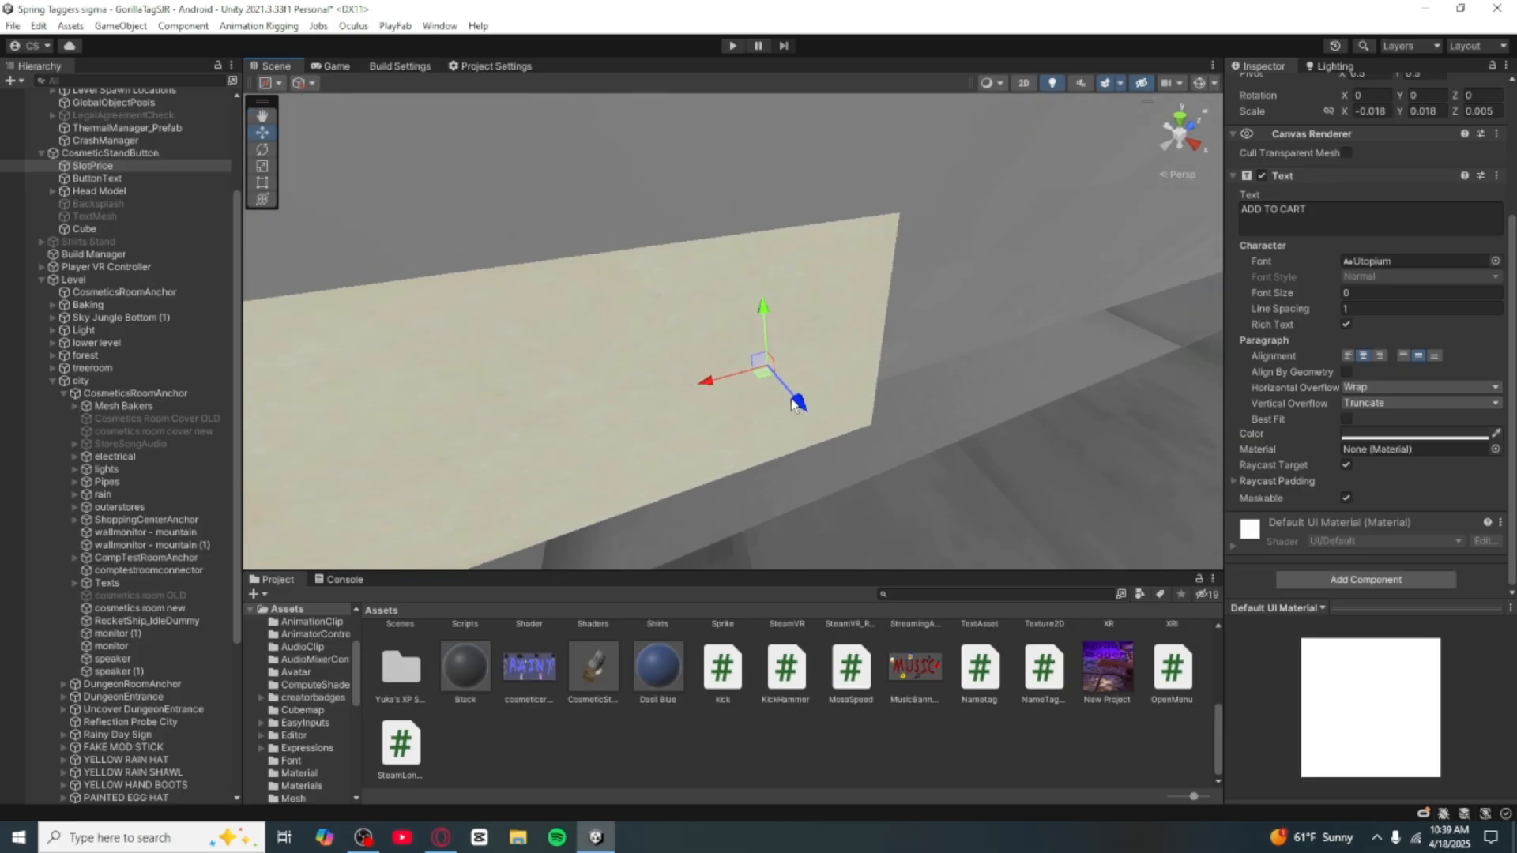
{"action": "left_click_drag", "start_coordinate": [797, 401], "coordinate": [880, 447]}
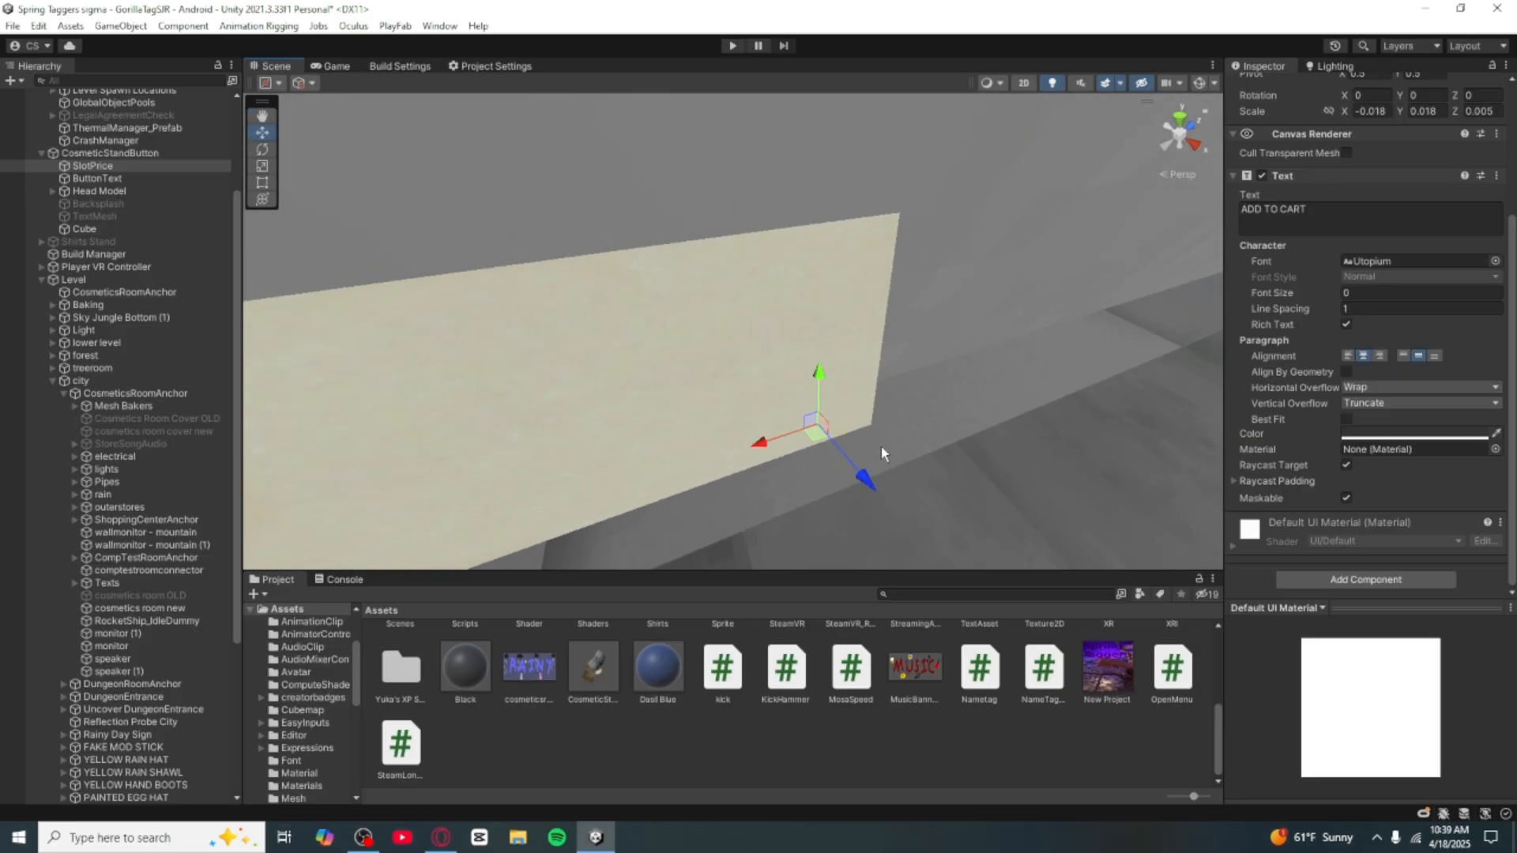
{"action": "key", "text": "ctrl+z"}
{"action": "key", "text": "s"}
{"action": "right_click_drag", "start_coordinate": [903, 357], "coordinate": [863, 257]}
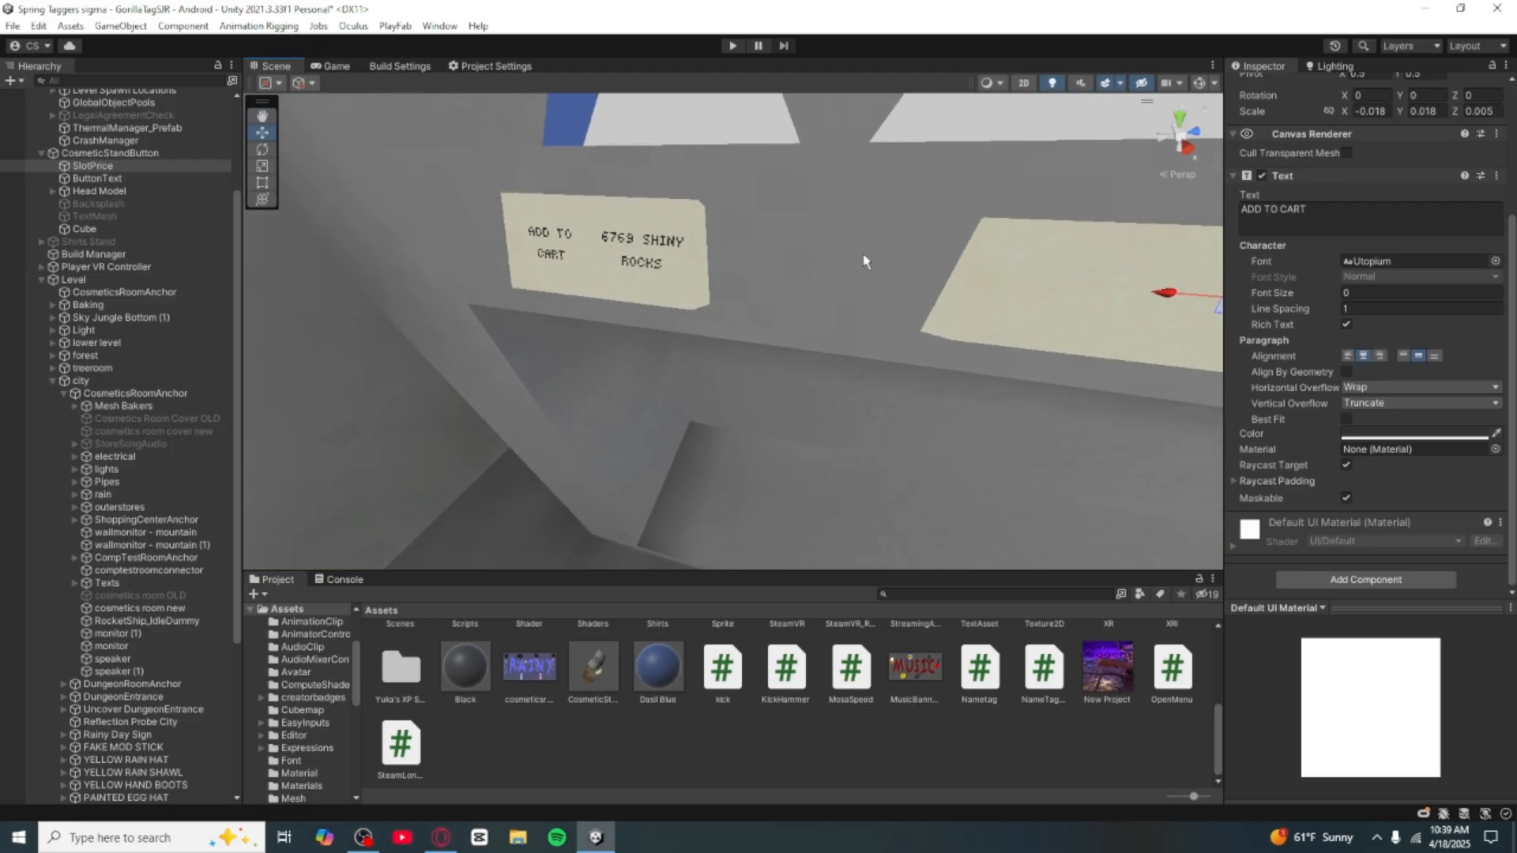
Step: Delete the SlotPrice and ButtonText objects from the new CosmeticStandButton
{"action": "left_click", "coordinate": [89, 180], "text": "ctrl"}
{"action": "right_click", "coordinate": [88, 180]}
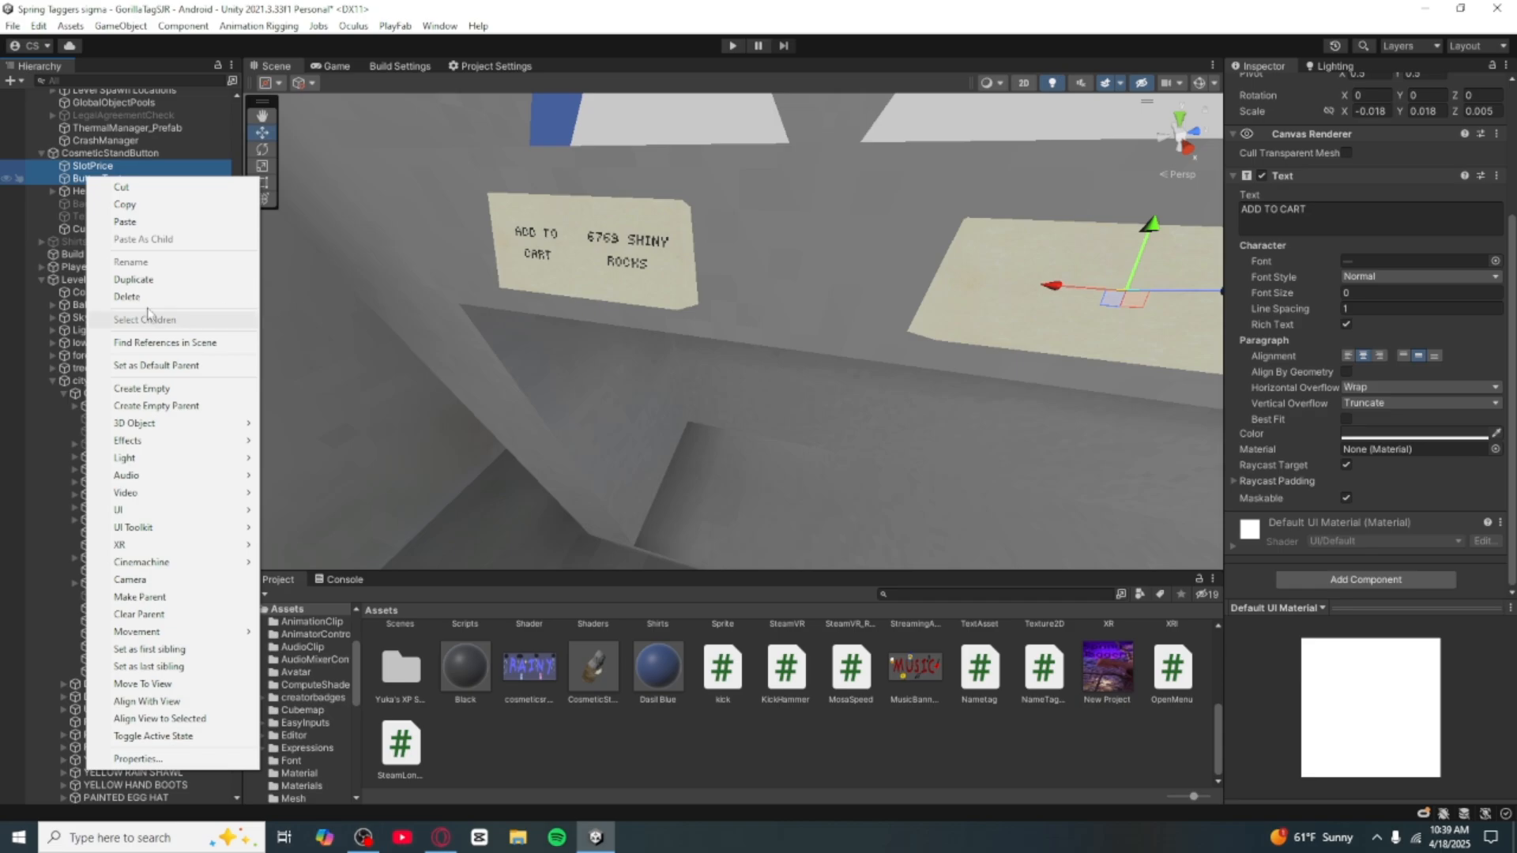
{"action": "left_click", "coordinate": [119, 320]}
{"action": "mouse_move", "coordinate": [806, 260]}
{"action": "right_mouse_down"}
{"action": "mouse_move", "coordinate": [829, 245]}
{"action": "mouse_move", "coordinate": [806, 259]}
{"action": "right_mouse_up"}
{"action": "key", "text": "d"}
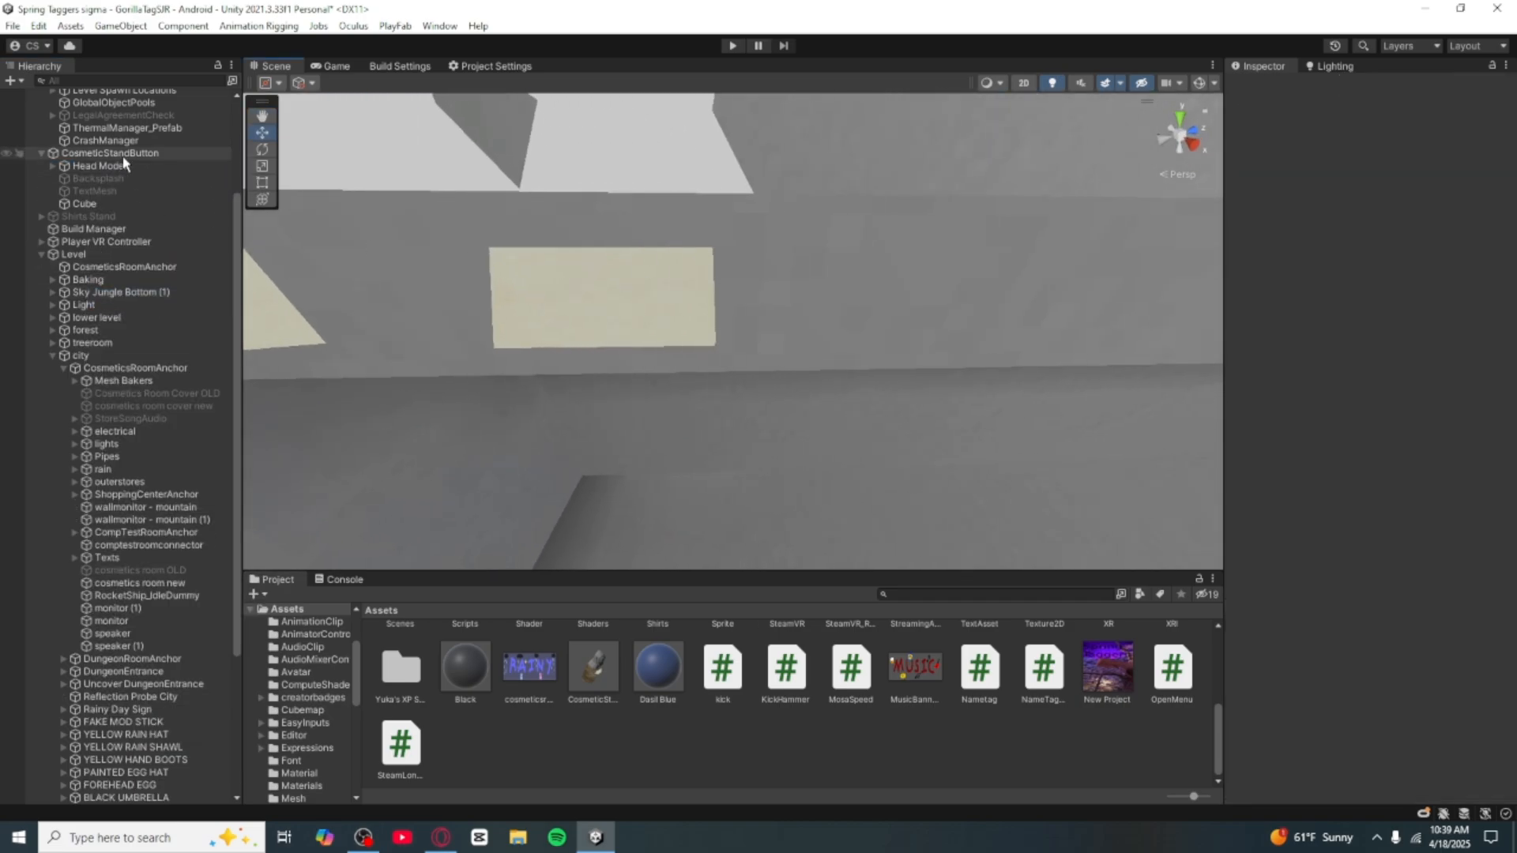
Step: Move CosmeticStandButton into the city object in the hierarchy, directly above FAKE MOD STICK
{"action": "left_click", "coordinate": [116, 158]}
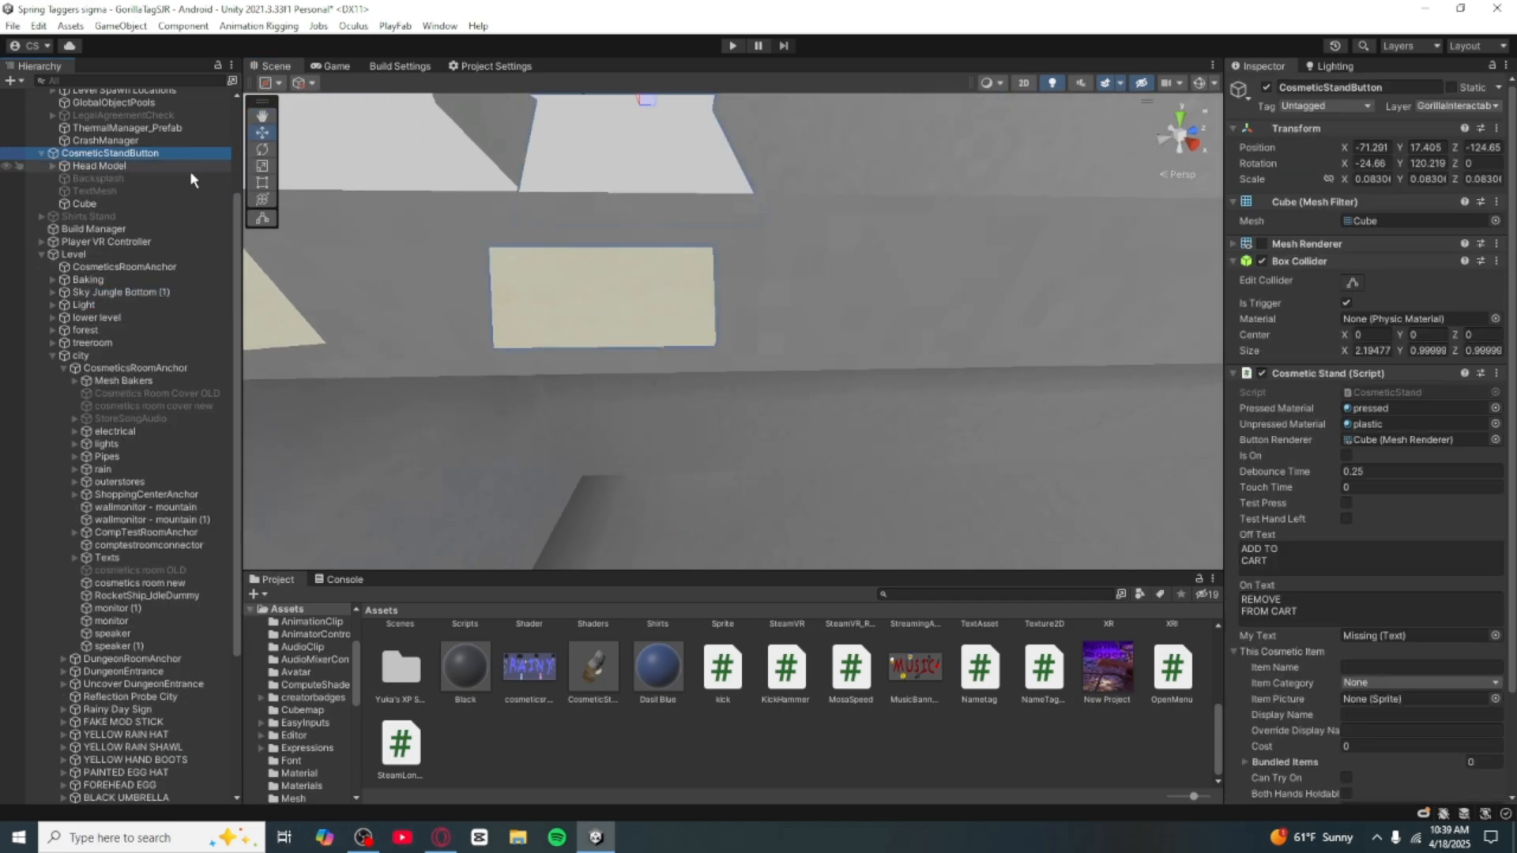
{"action": "key", "text": "a"}
{"action": "right_click_drag", "start_coordinate": [506, 213], "coordinate": [946, 355]}
{"action": "key", "text": "d"}
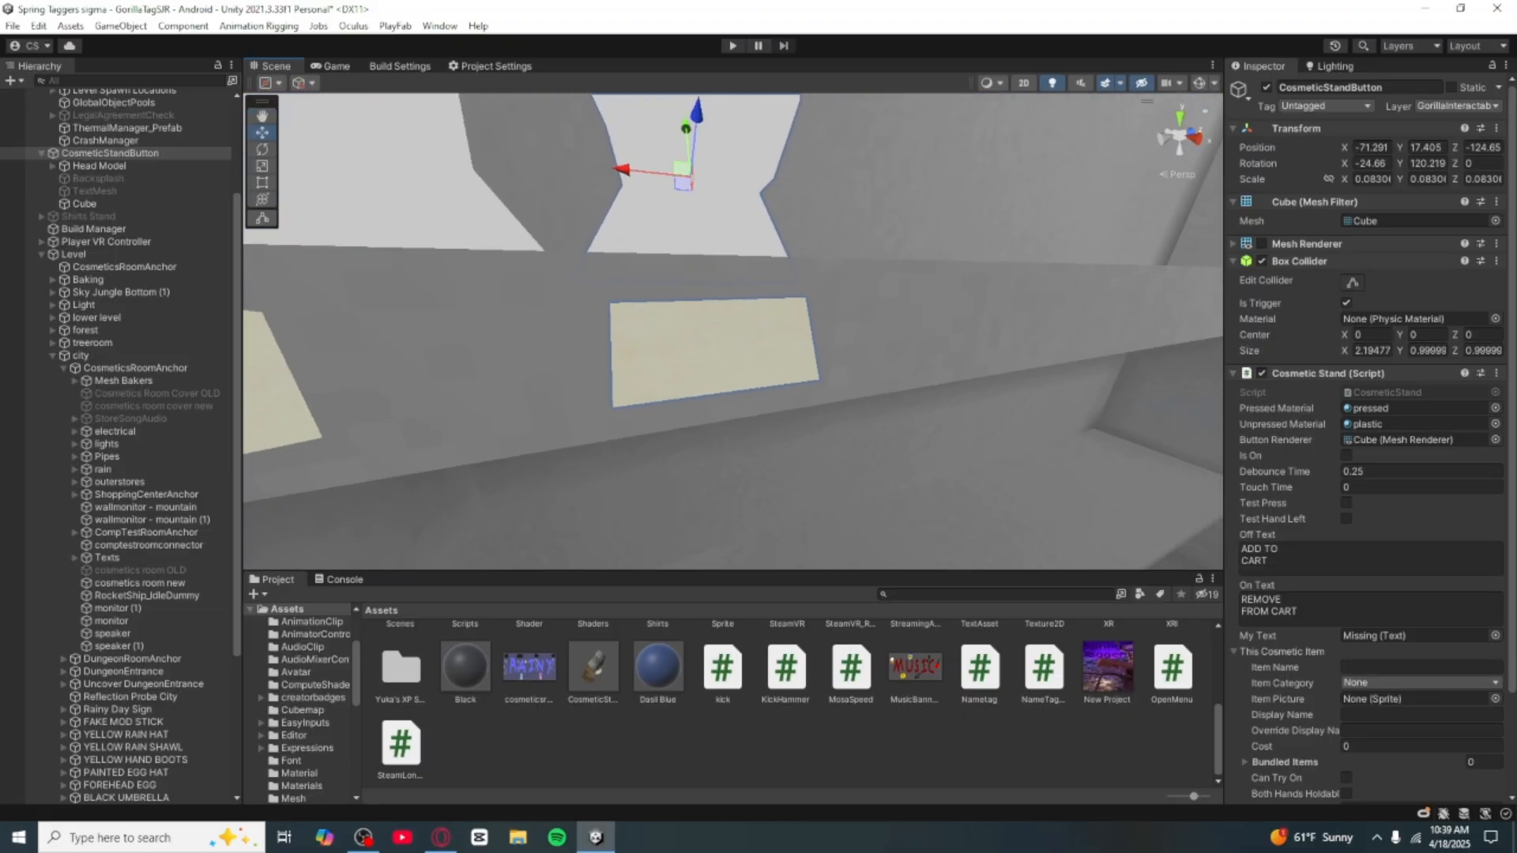
{"action": "scroll", "coordinate": [1275, 524], "scroll_direction": "down", "scroll_amount": 3}
{"action": "right_click_drag", "start_coordinate": [813, 544], "coordinate": [932, 373]}
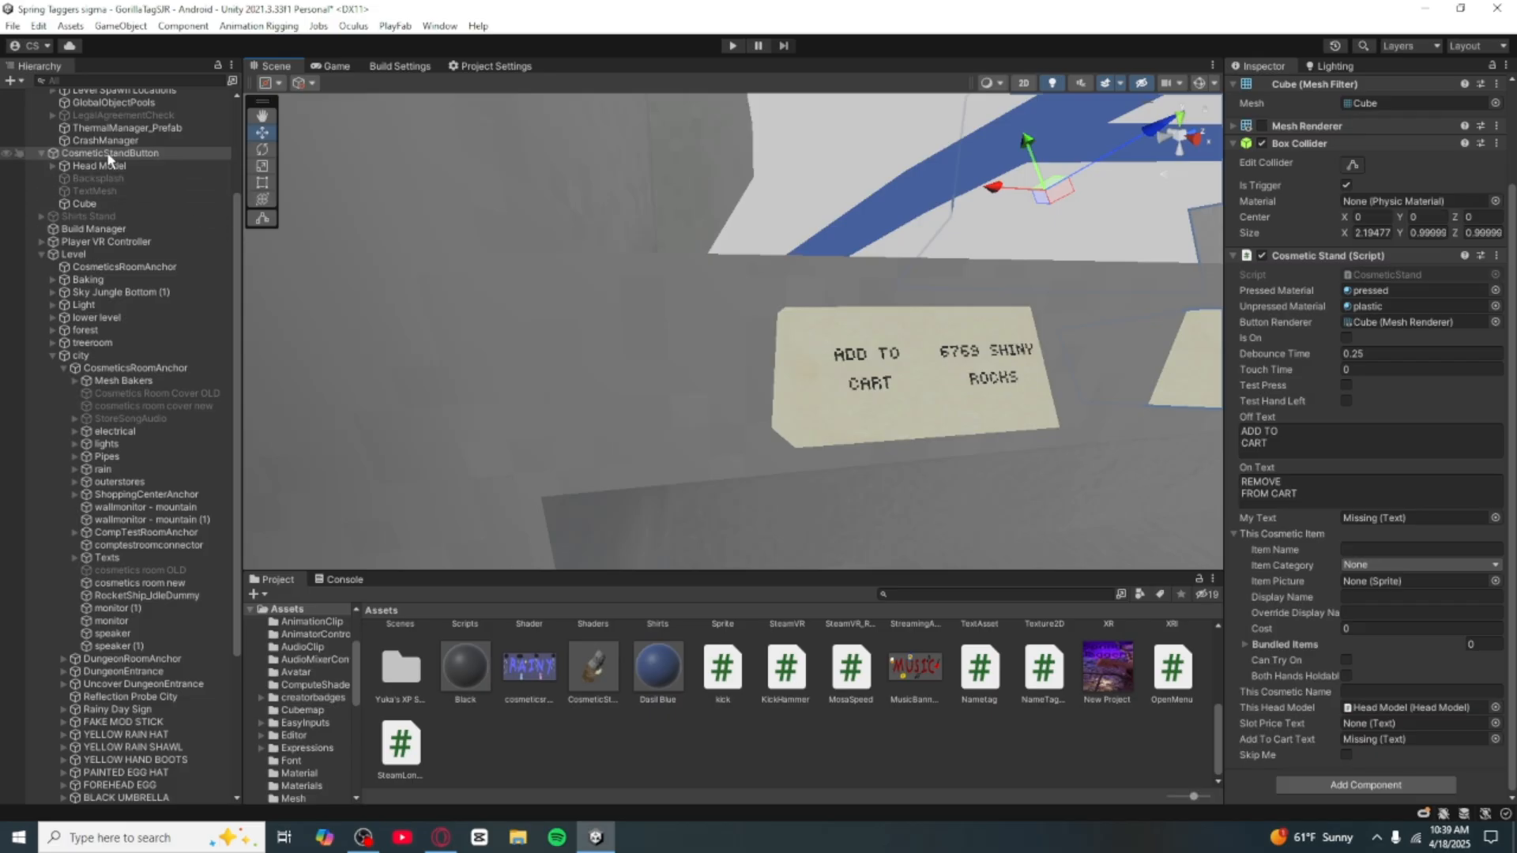
{"action": "left_click_drag", "start_coordinate": [106, 151], "coordinate": [150, 673]}
Step: Duplicate FAKE MOD STICK's SlotPrice and ButtonText, and parent the copies under CosmeticStandButton above its Head Model
{"action": "left_click", "coordinate": [64, 670]}
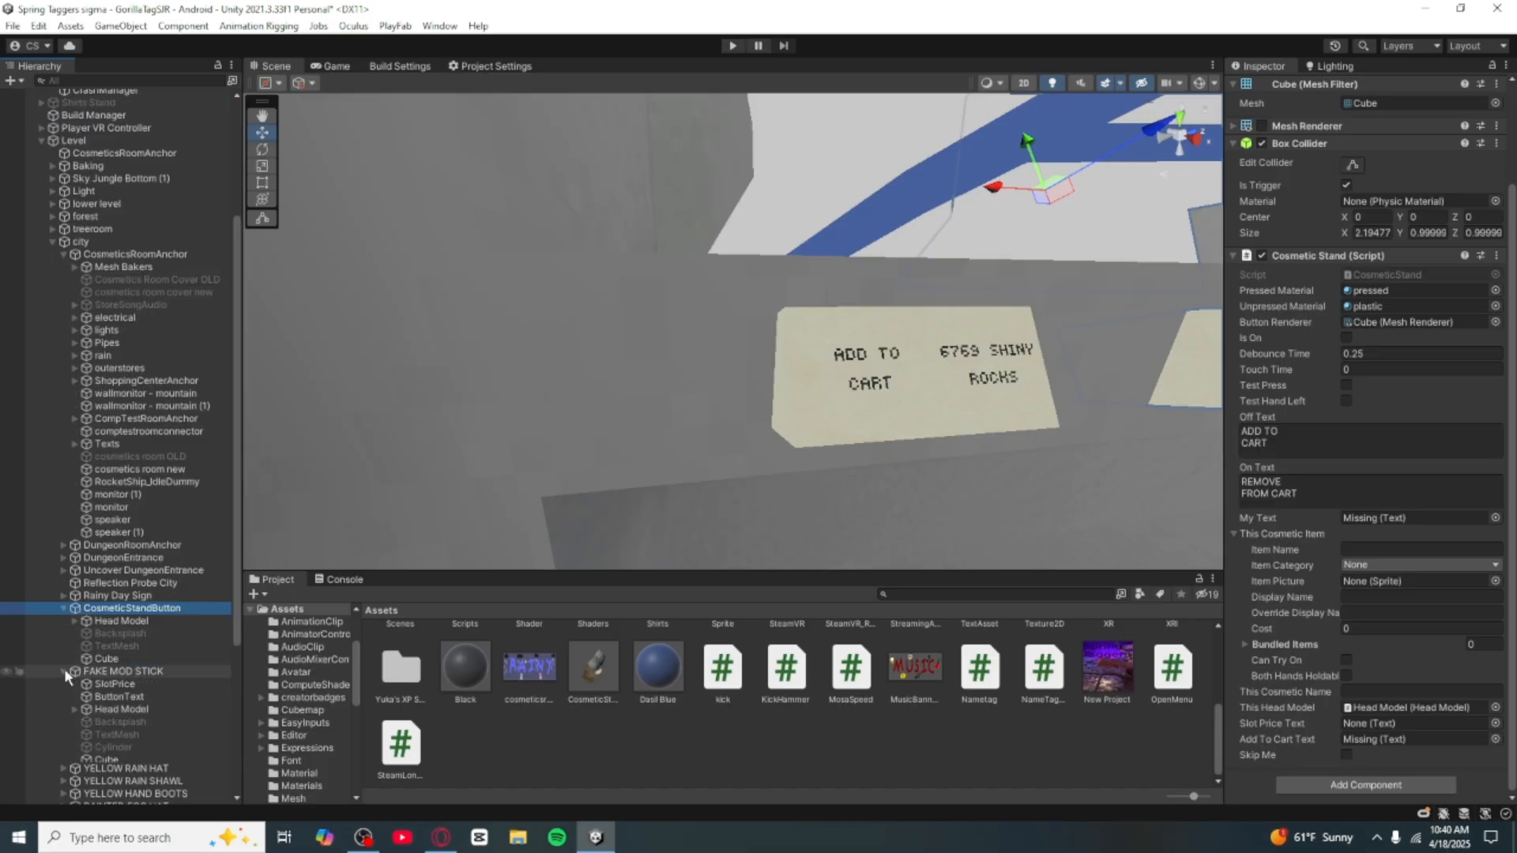
{"action": "left_click", "coordinate": [108, 696]}
{"action": "left_click", "coordinate": [111, 685], "text": "ctrl"}
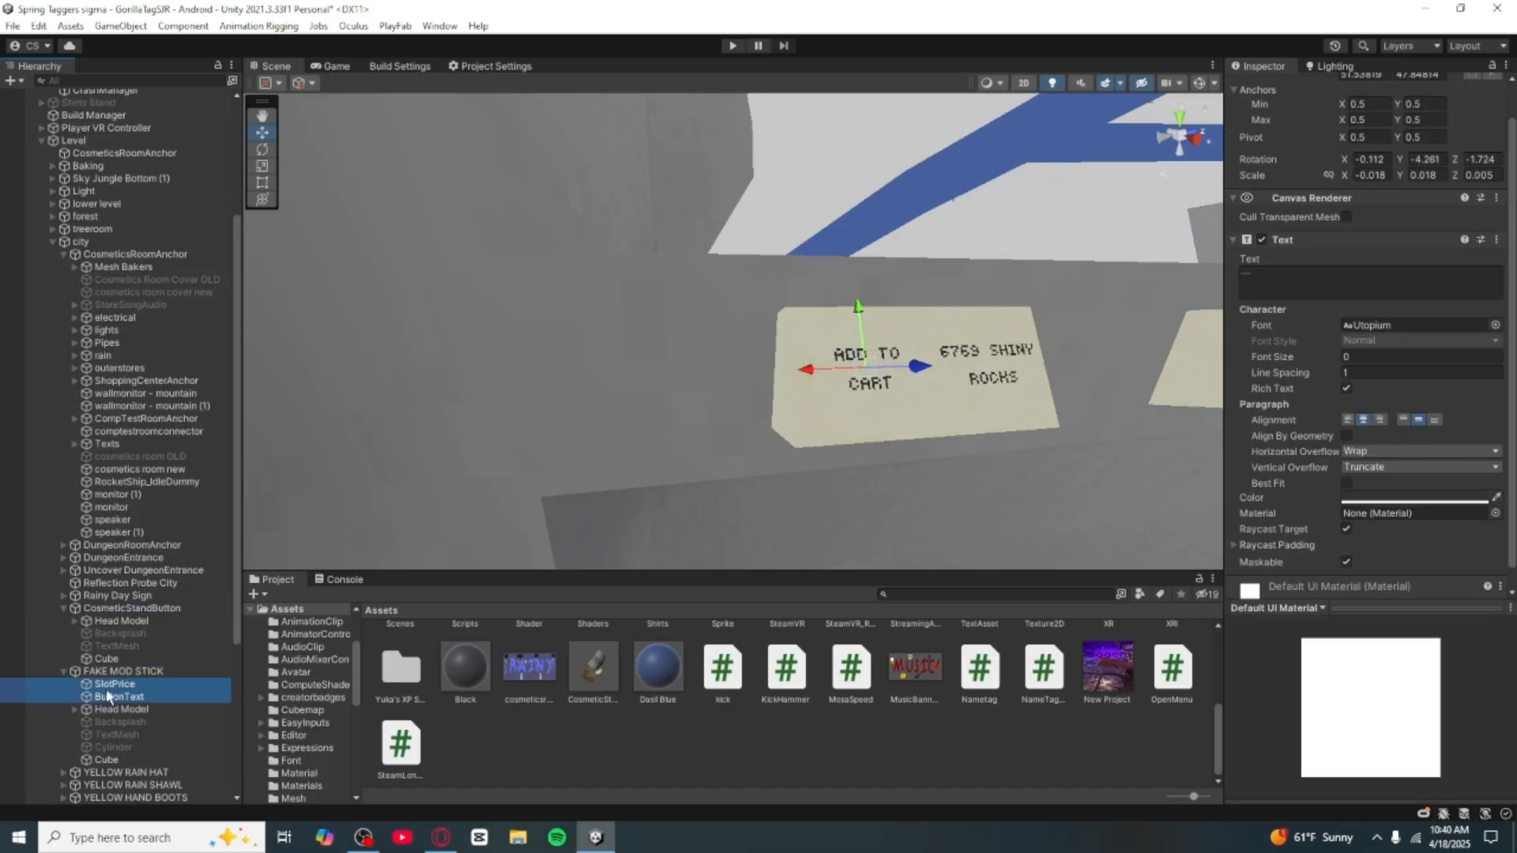
{"action": "key", "text": "ctrl+d"}
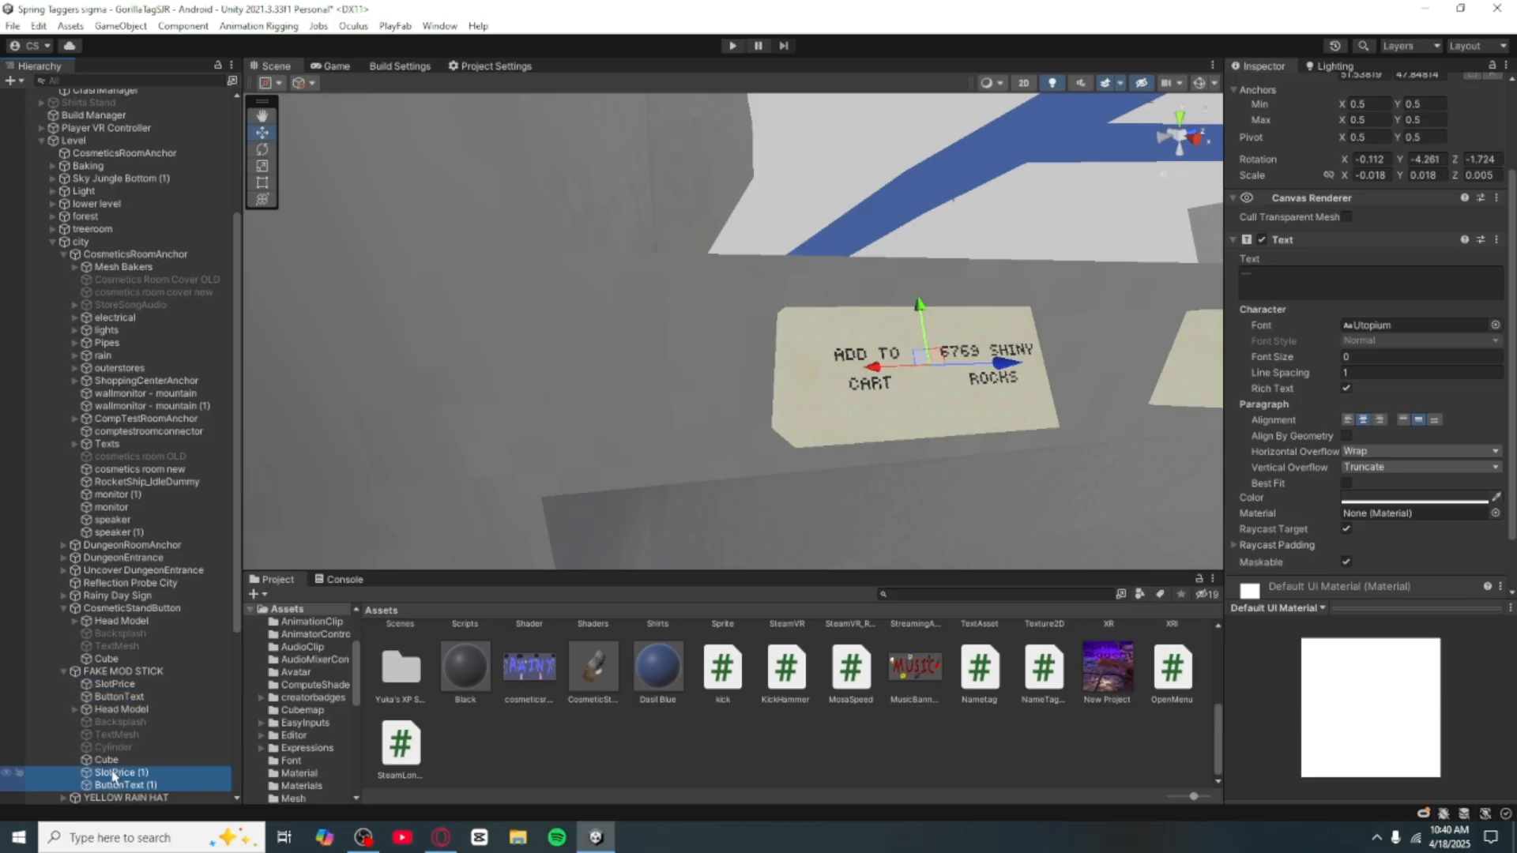
{"action": "left_click_drag", "start_coordinate": [115, 774], "coordinate": [142, 626]}
{"action": "right_click", "coordinate": [143, 630]}
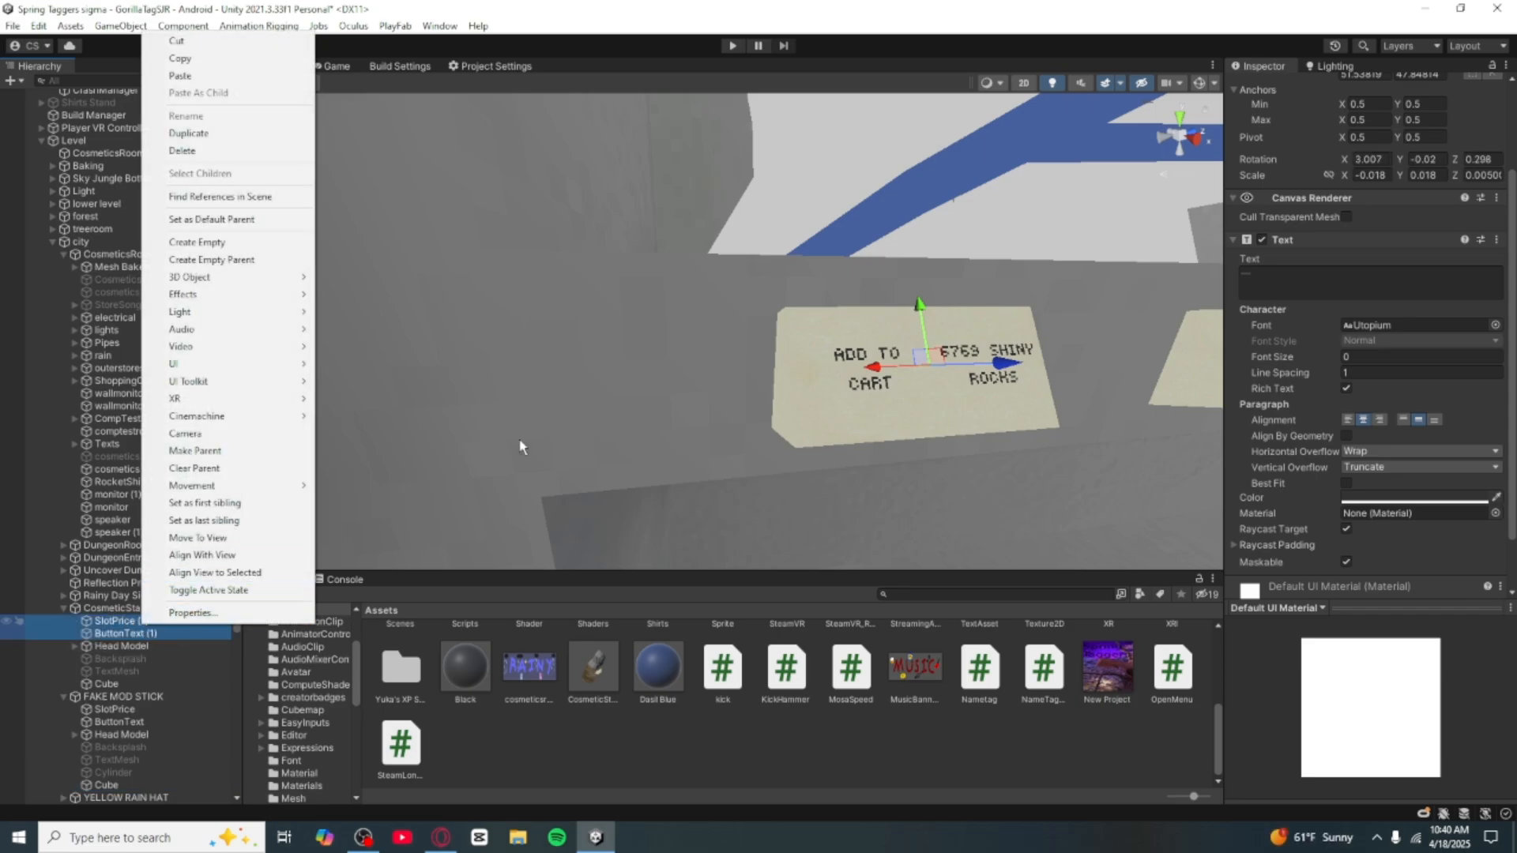
Step: Rename the SlotPrice (1) copy under CosmeticStandButton to Slot Price
{"action": "left_click", "coordinate": [1390, 227]}
{"action": "scroll", "coordinate": [1376, 229], "scroll_direction": "up", "scroll_amount": 3}
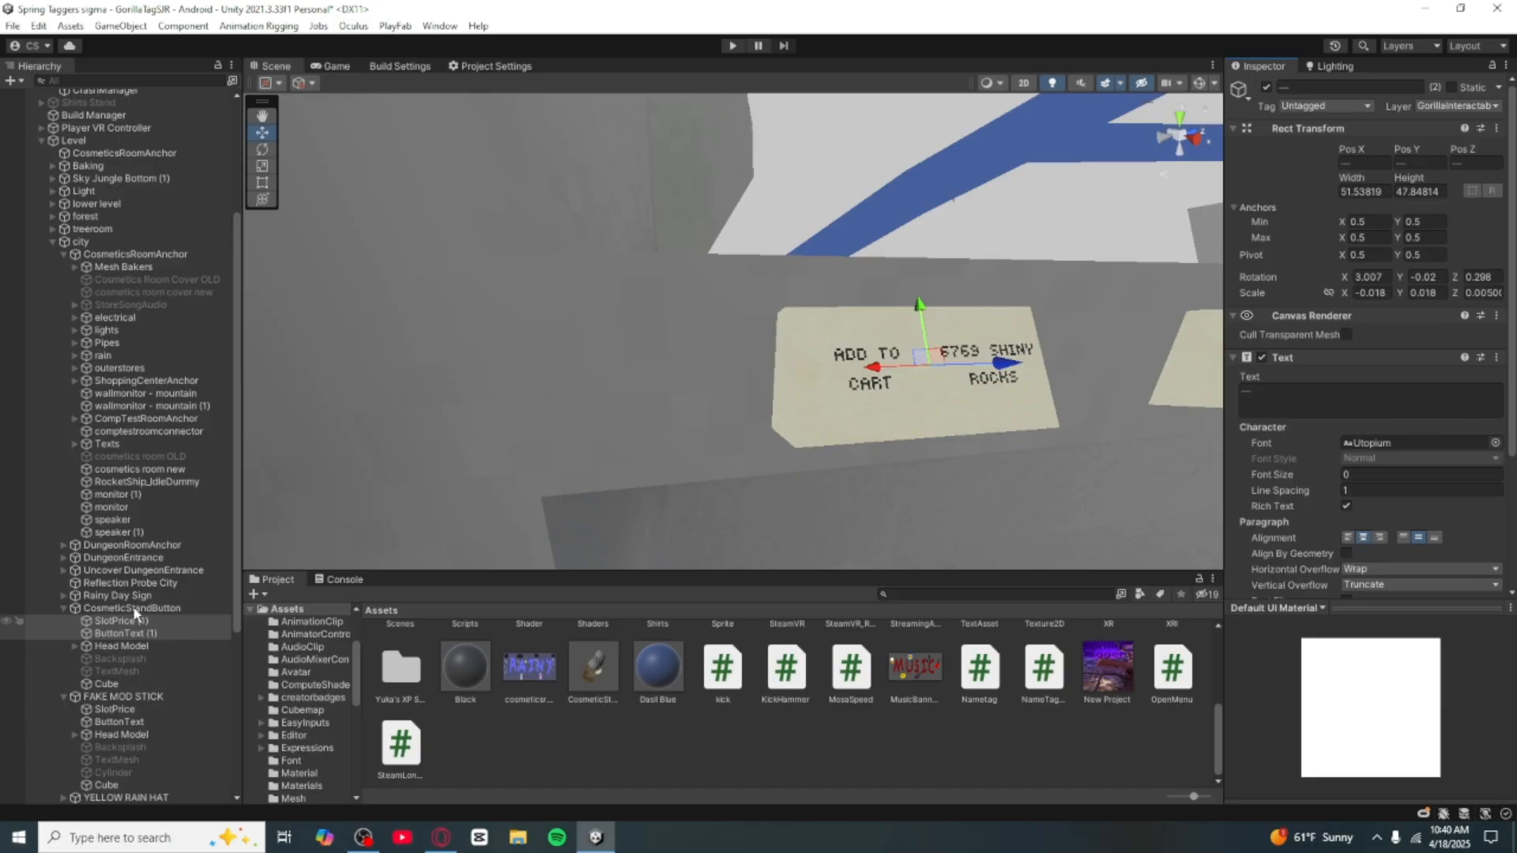
{"action": "left_click", "coordinate": [147, 623]}
{"action": "left_click", "coordinate": [1373, 86]}
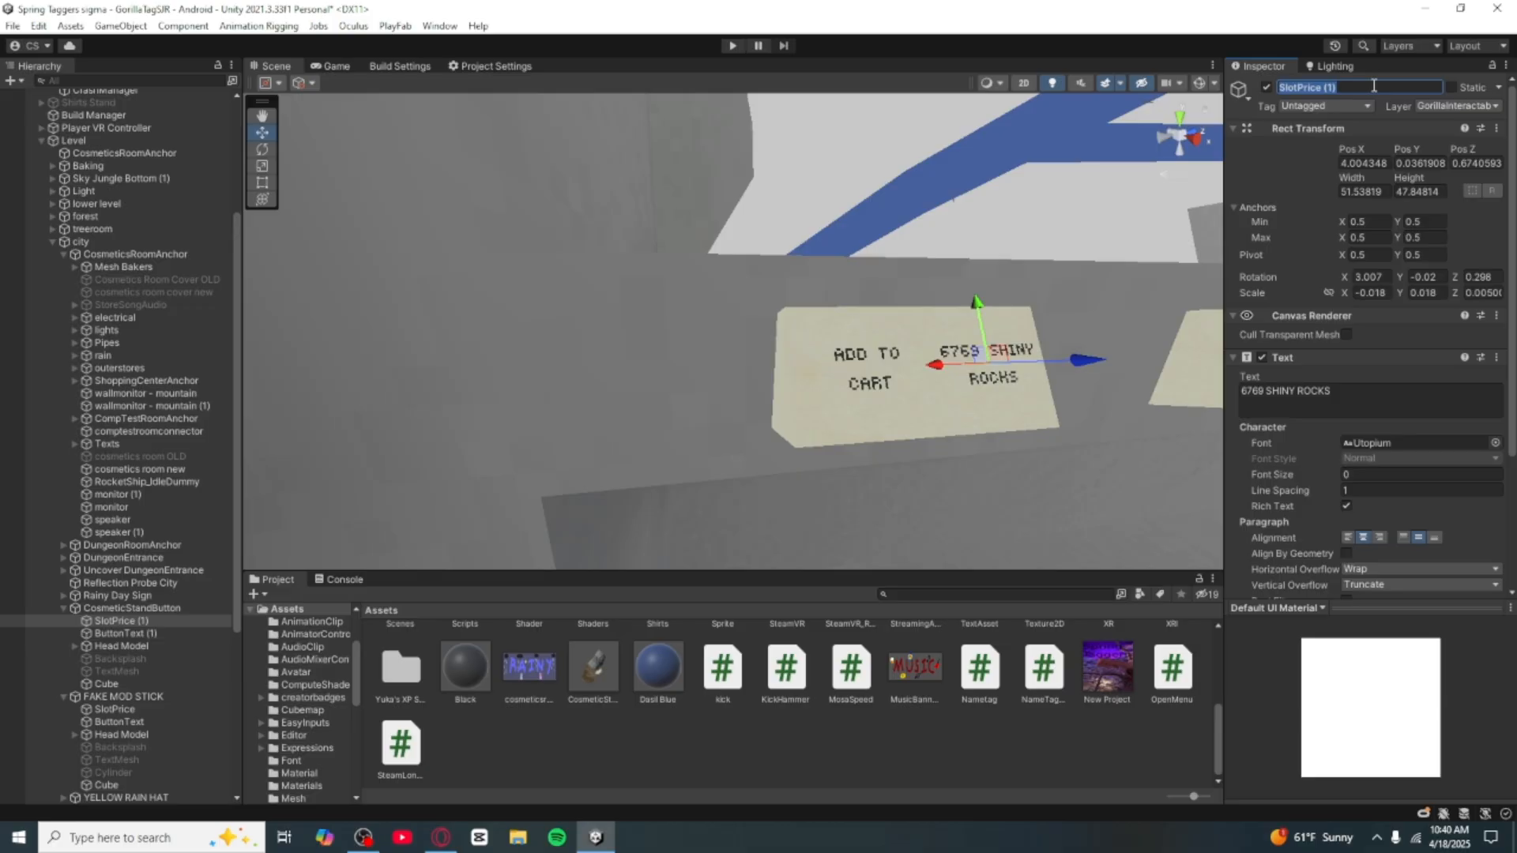
{"action": "type", "text": "S"}
Step: Move Slot Price from FAKE MOD STICK's tag onto the new stand's tag, at about X -0.451, Y 0.021, Z 0.526
{"action": "right_click_drag", "start_coordinate": [952, 343], "coordinate": [913, 354]}
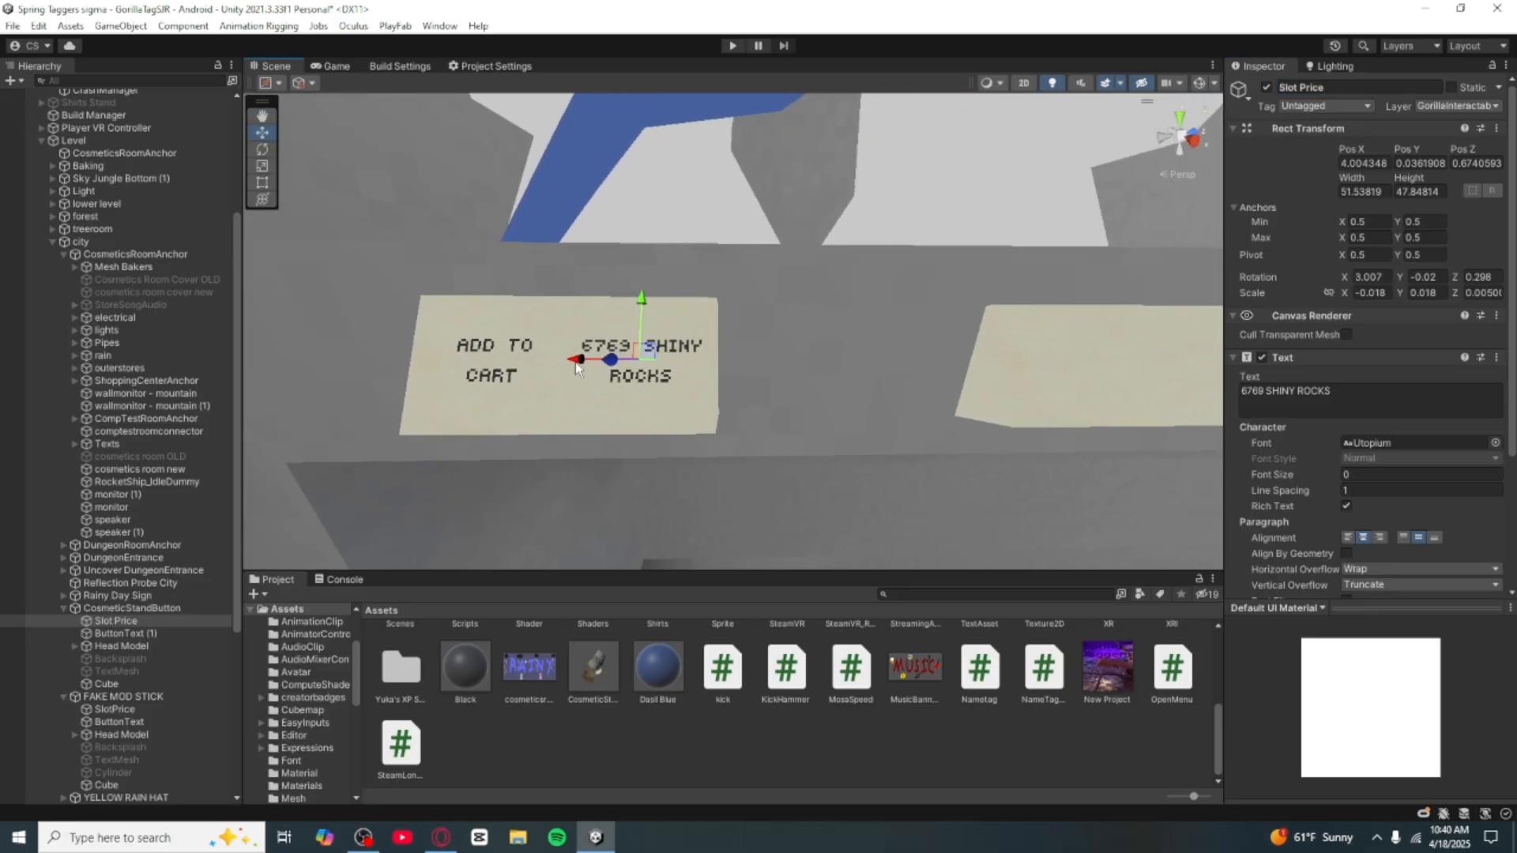
{"action": "left_click_drag", "start_coordinate": [576, 362], "coordinate": [1134, 387]}
{"action": "right_click_drag", "start_coordinate": [1052, 391], "coordinate": [736, 382]}
{"action": "left_click_drag", "start_coordinate": [565, 354], "coordinate": [609, 370]}
{"action": "right_click_drag", "start_coordinate": [609, 370], "coordinate": [501, 334]}
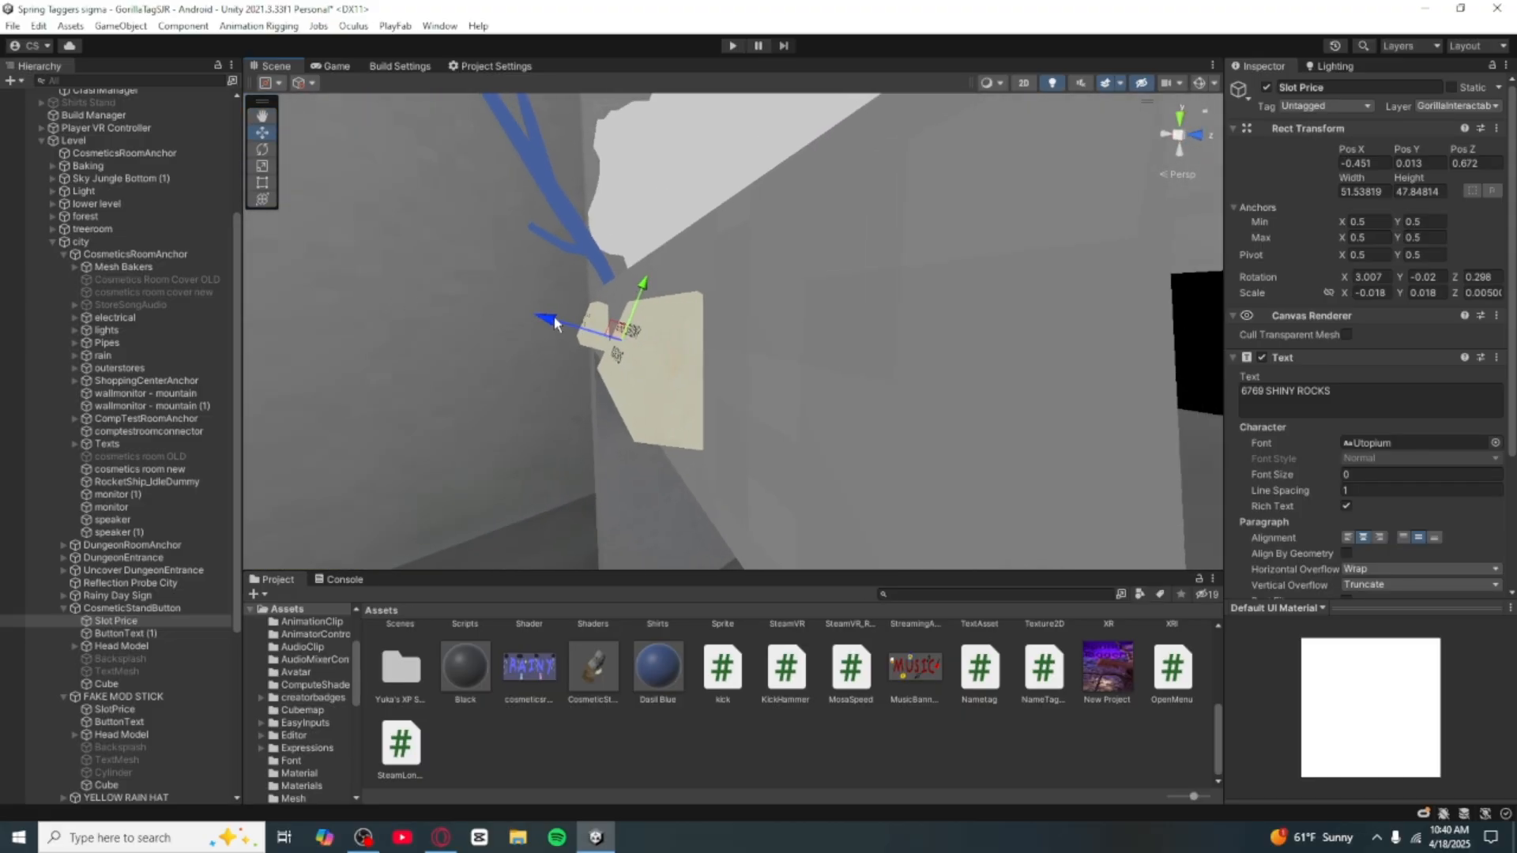
{"action": "left_click_drag", "start_coordinate": [555, 322], "coordinate": [568, 336]}
{"action": "left_click_drag", "start_coordinate": [571, 343], "coordinate": [856, 349], "text": "alt"}
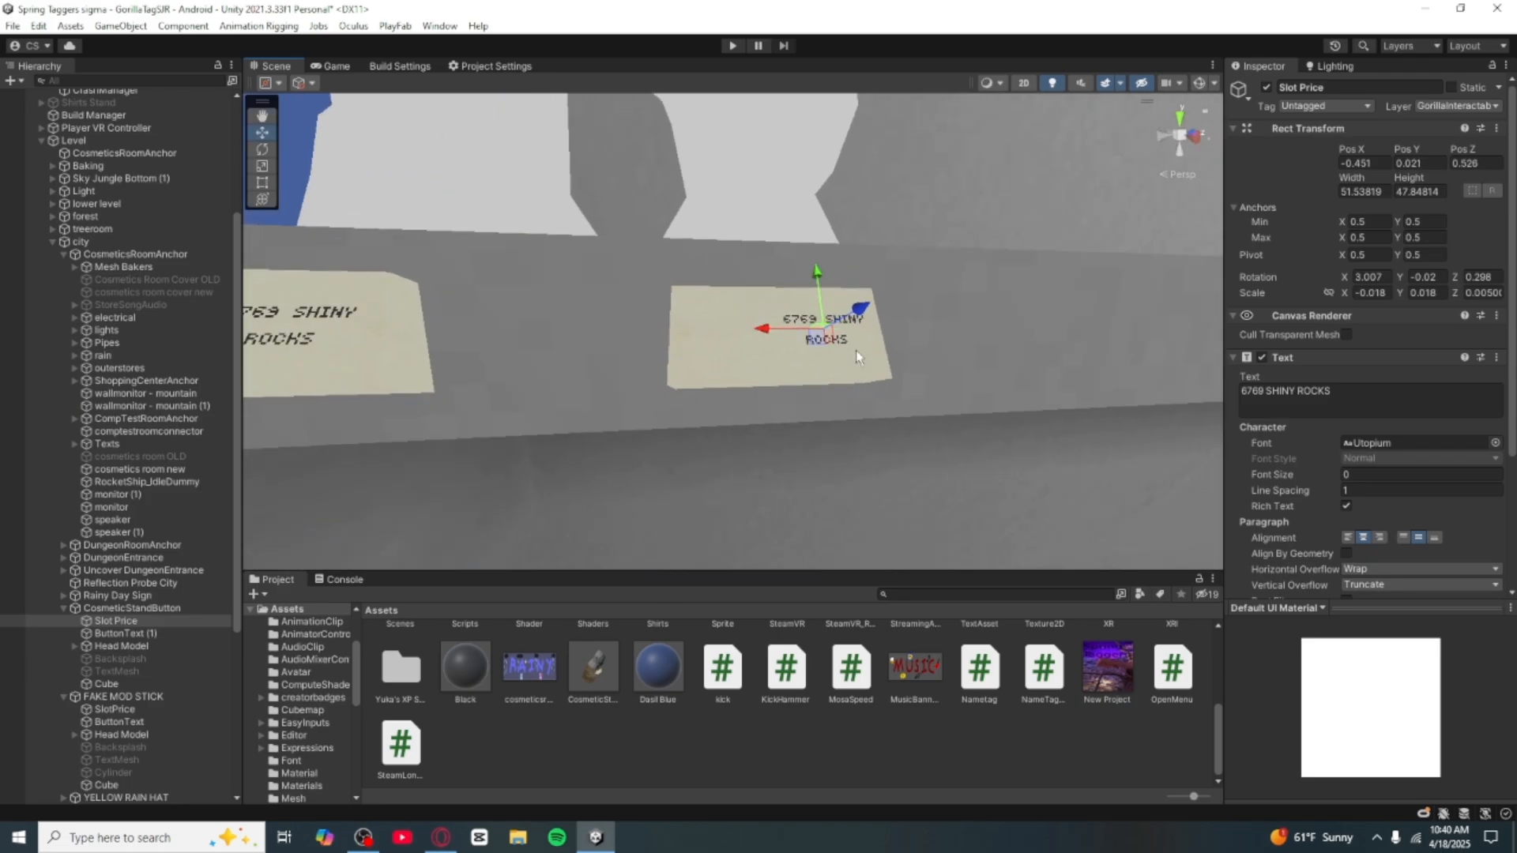
Step: Rename ButtonText (1) to ButtonText and move it onto the new stand's tag, at about X 0.811, Y 0.029, Z 0.507
{"action": "left_click", "coordinate": [193, 633]}
{"action": "left_click", "coordinate": [1382, 89]}
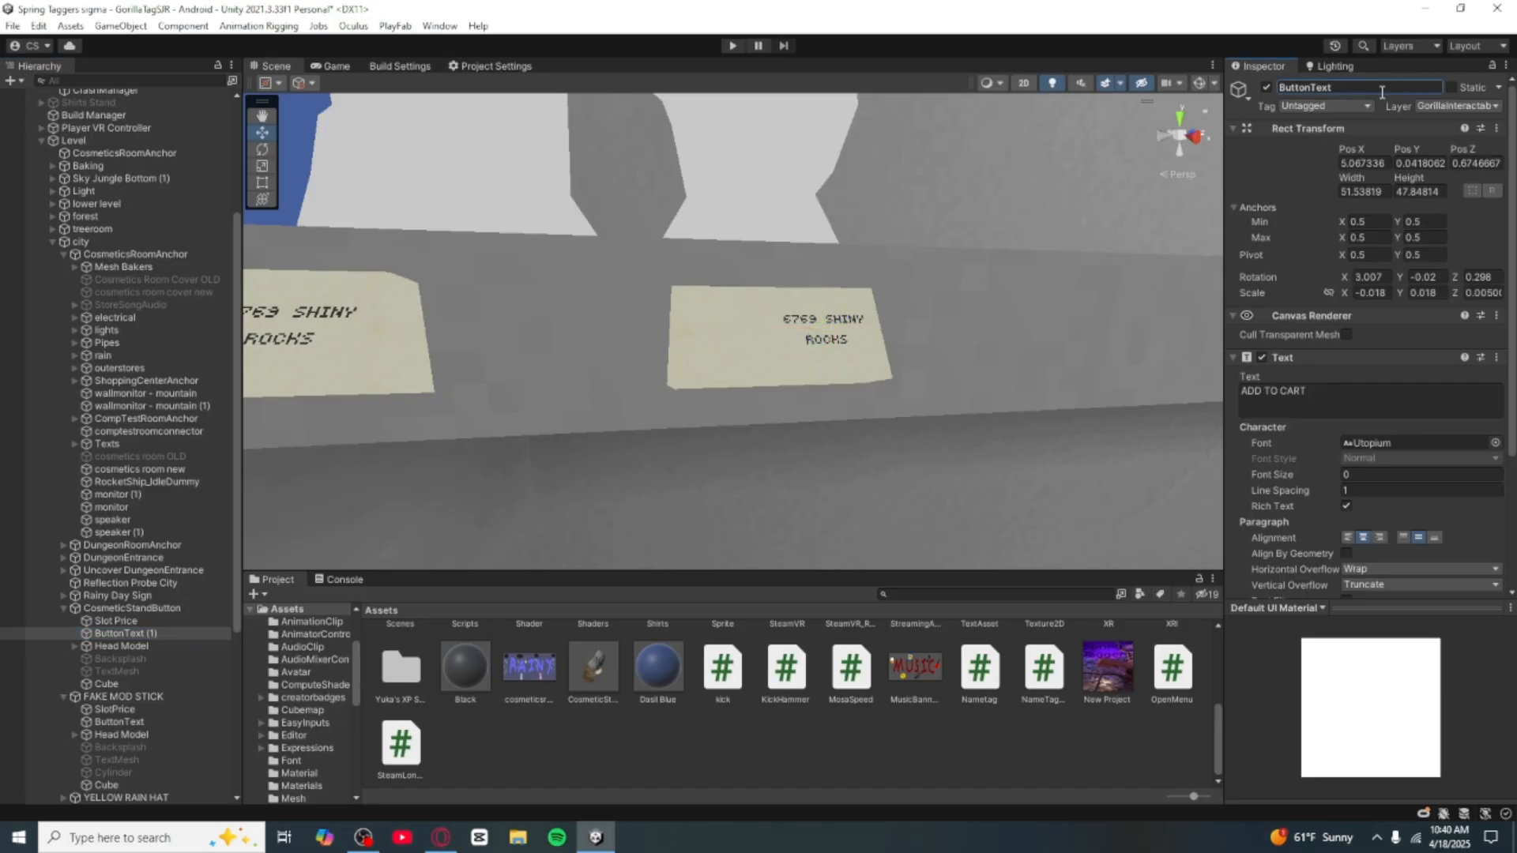
{"action": "key", "text": "f"}
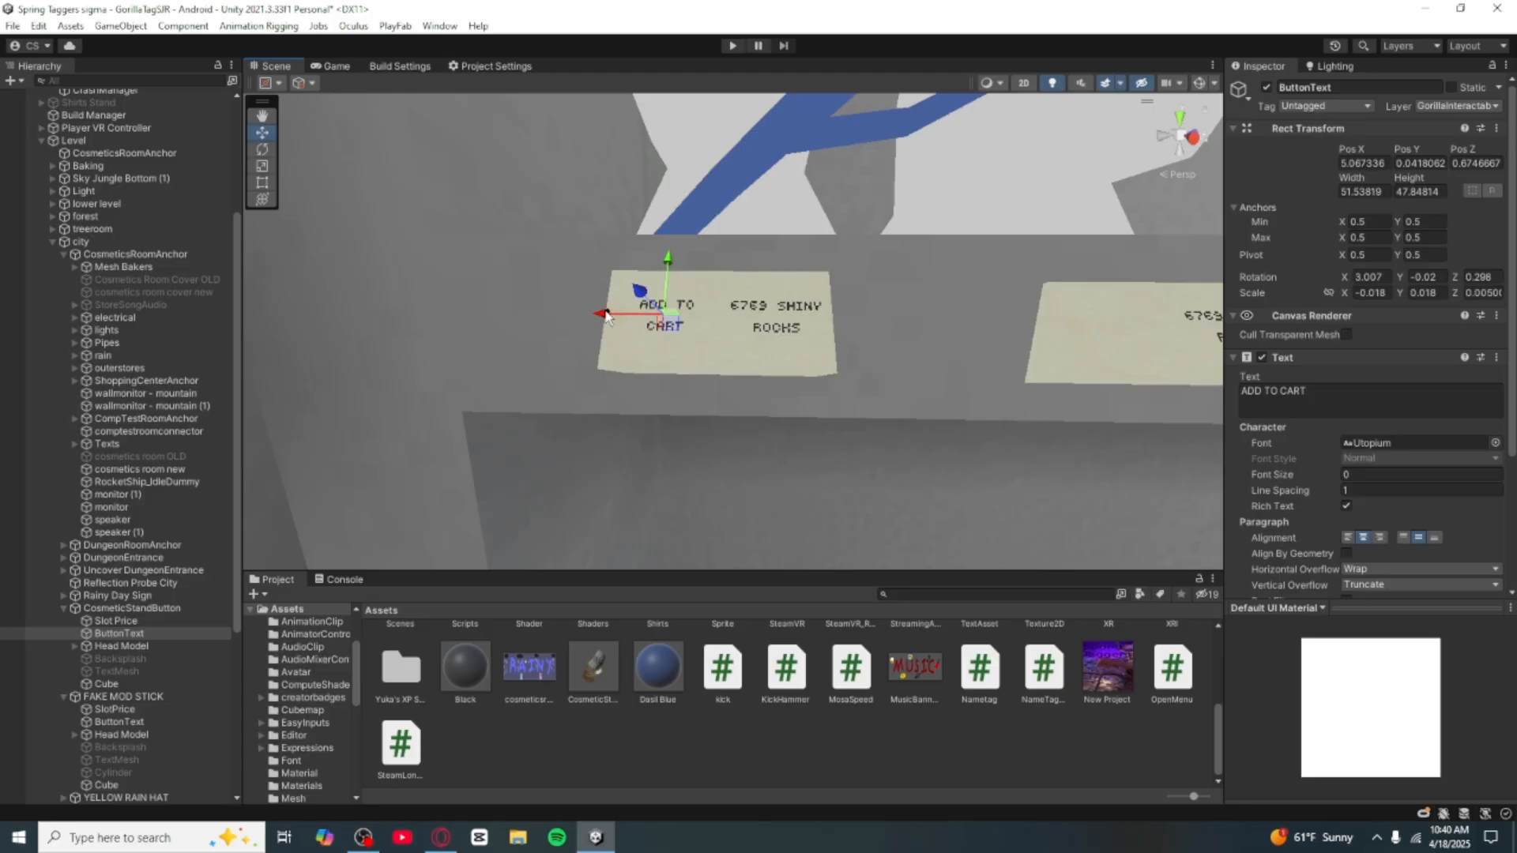
{"action": "left_click_drag", "start_coordinate": [605, 314], "coordinate": [1058, 347]}
{"action": "right_click_drag", "start_coordinate": [1059, 343], "coordinate": [710, 357]}
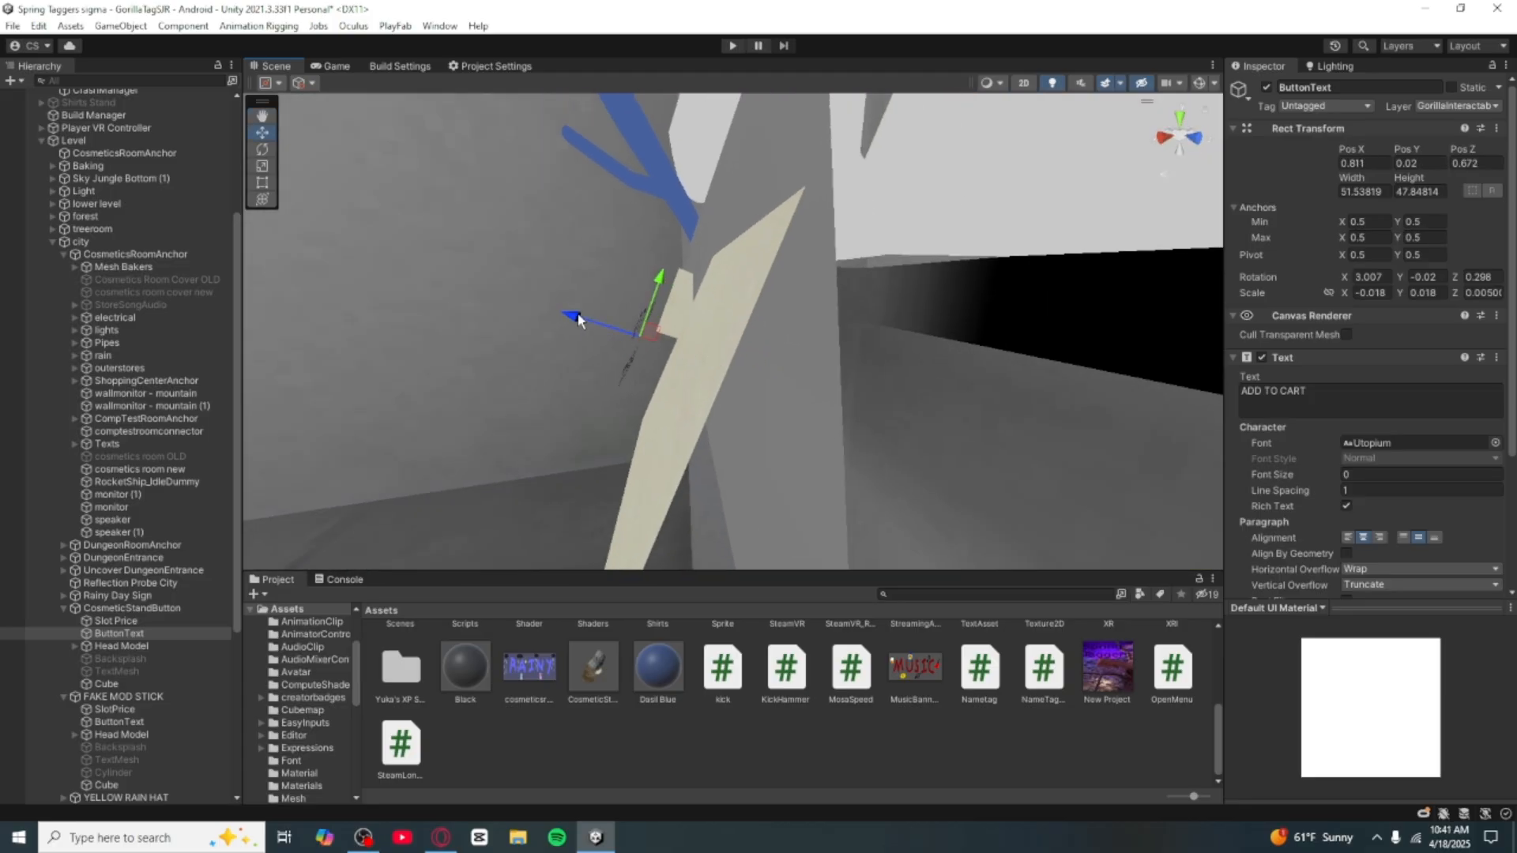
{"action": "left_click_drag", "start_coordinate": [589, 322], "coordinate": [941, 375]}
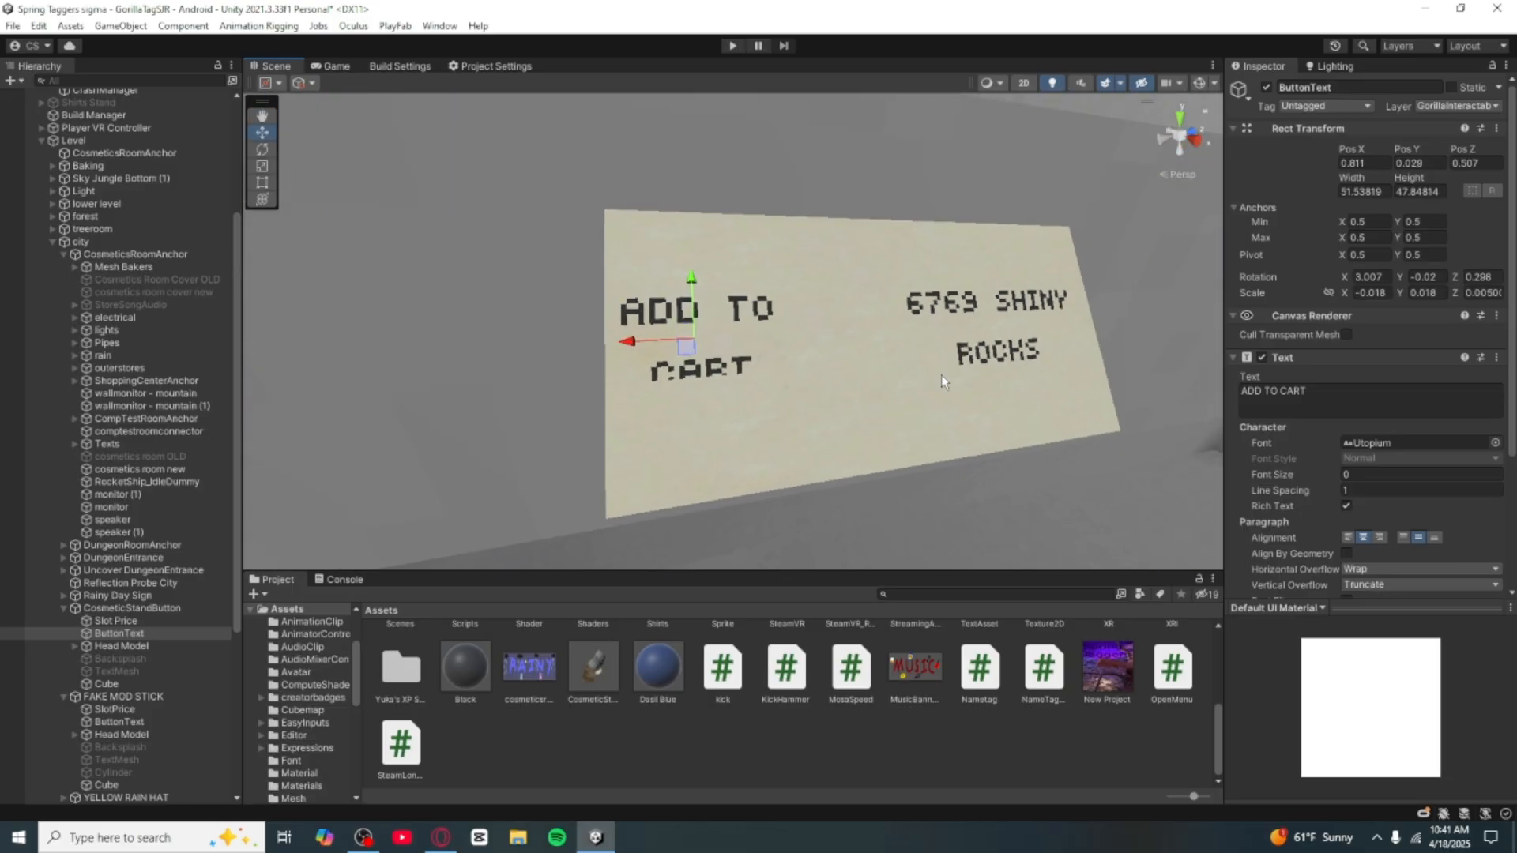
Step: Tilt ButtonText to about -0.113 on X so it lies flat on the tag, and shift it inward to about X 0.642
{"action": "left_click", "coordinate": [260, 151]}
{"action": "left_click_drag", "start_coordinate": [691, 308], "coordinate": [695, 310]}
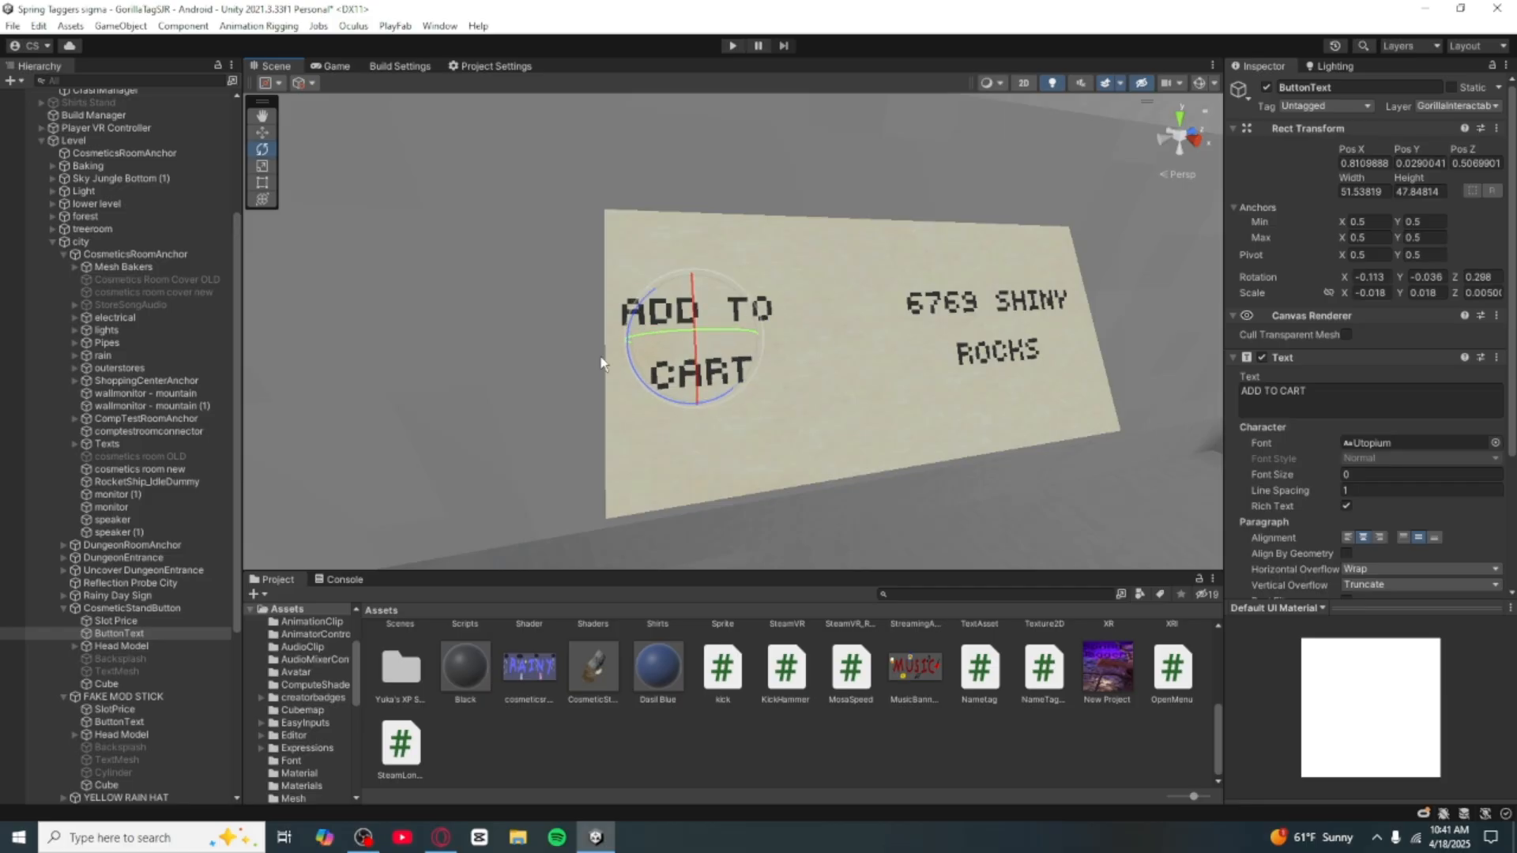
{"action": "left_click", "coordinate": [264, 137]}
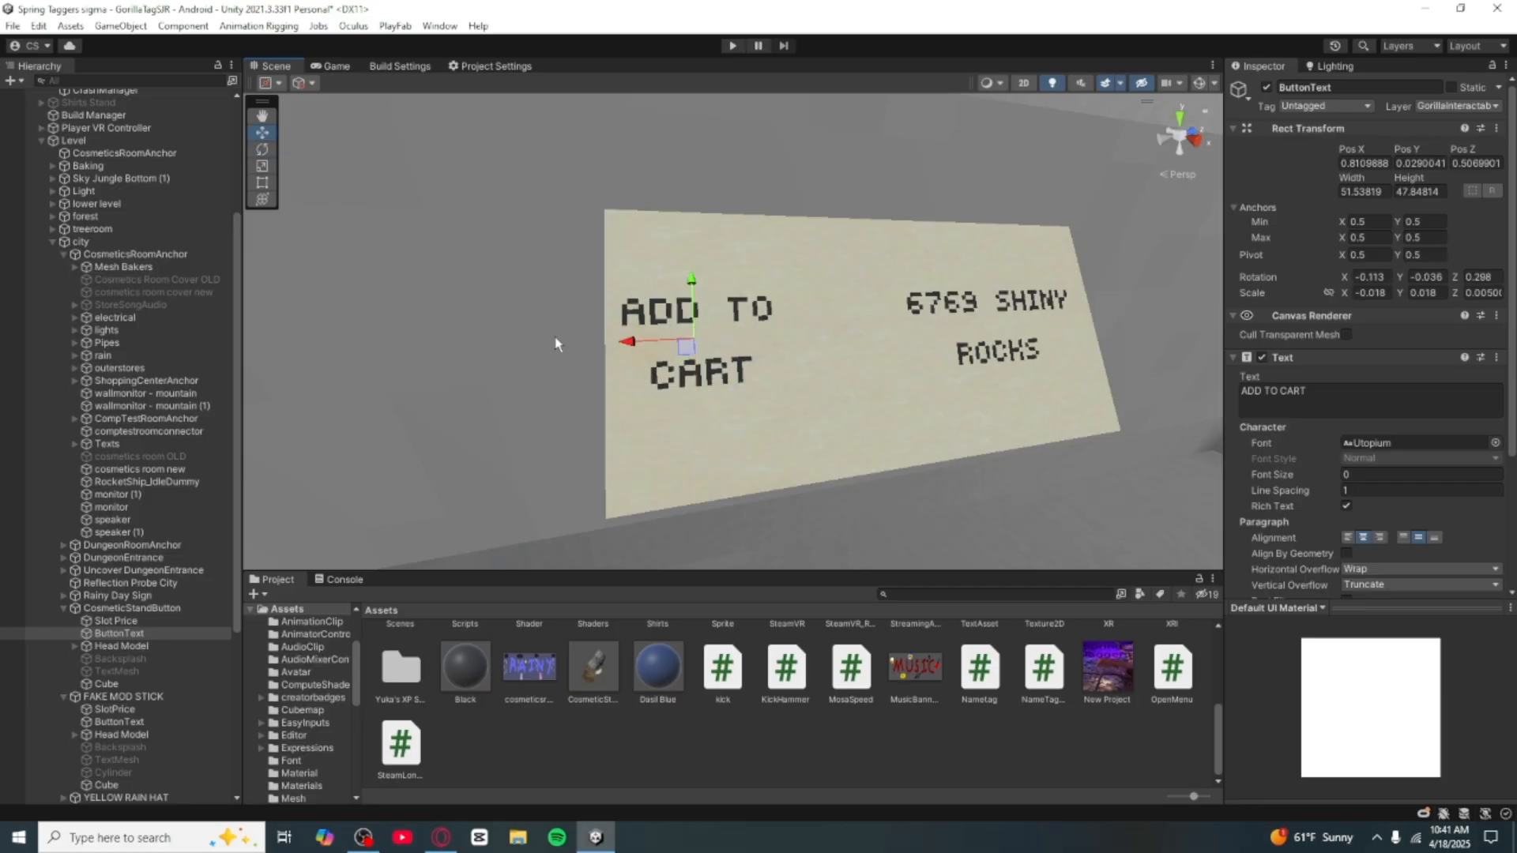
{"action": "left_click_drag", "start_coordinate": [627, 343], "coordinate": [676, 341]}
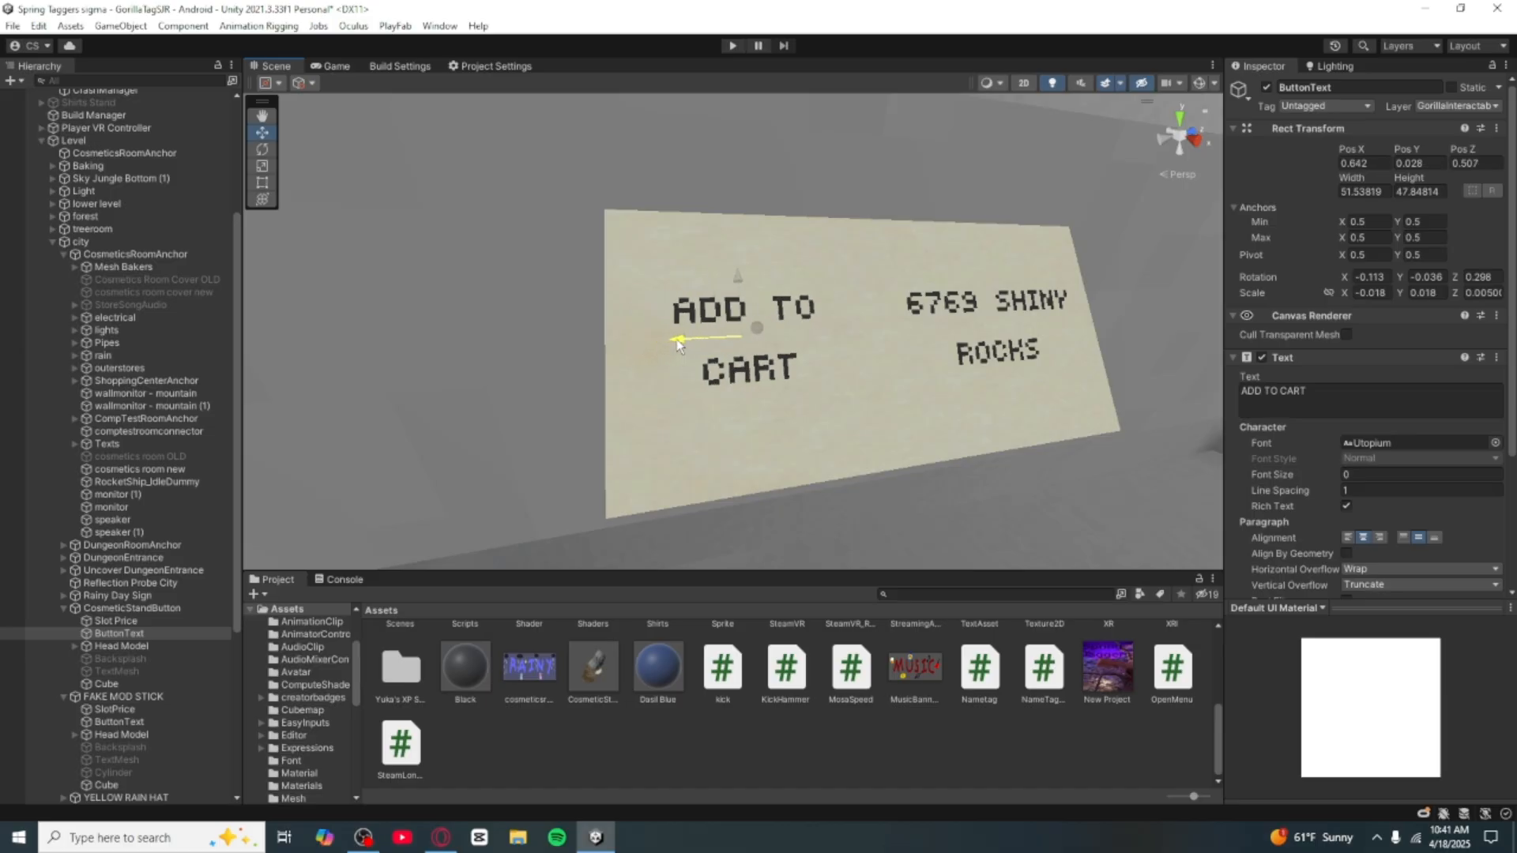
Step: Tilt Slot Price to about 0.392 on the X axis so the price text lies flat on the tag
{"action": "left_click", "coordinate": [984, 363]}
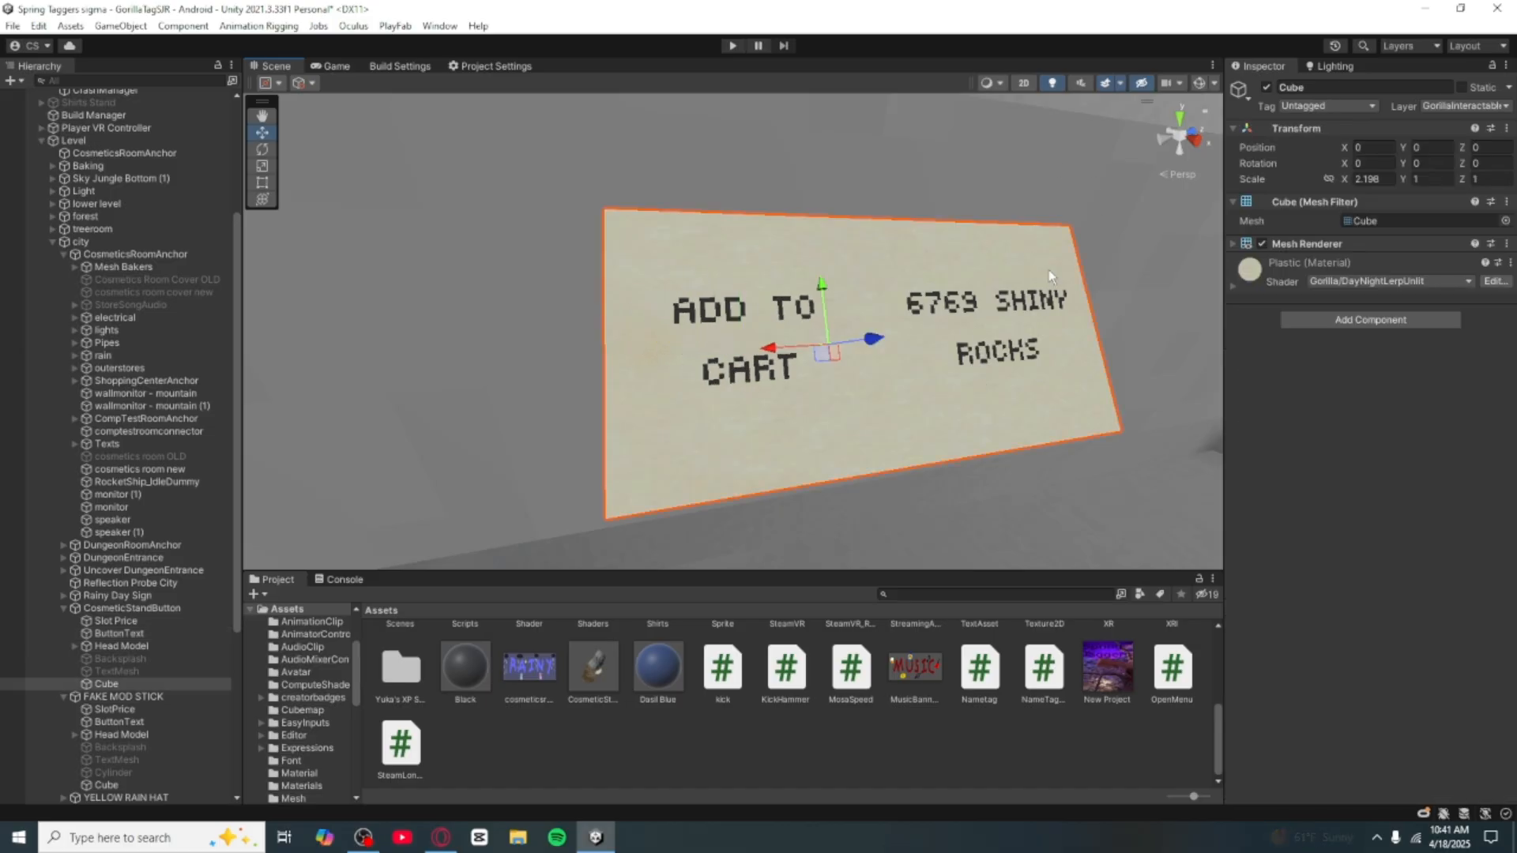
{"action": "left_click", "coordinate": [163, 631]}
{"action": "left_click", "coordinate": [119, 621]}
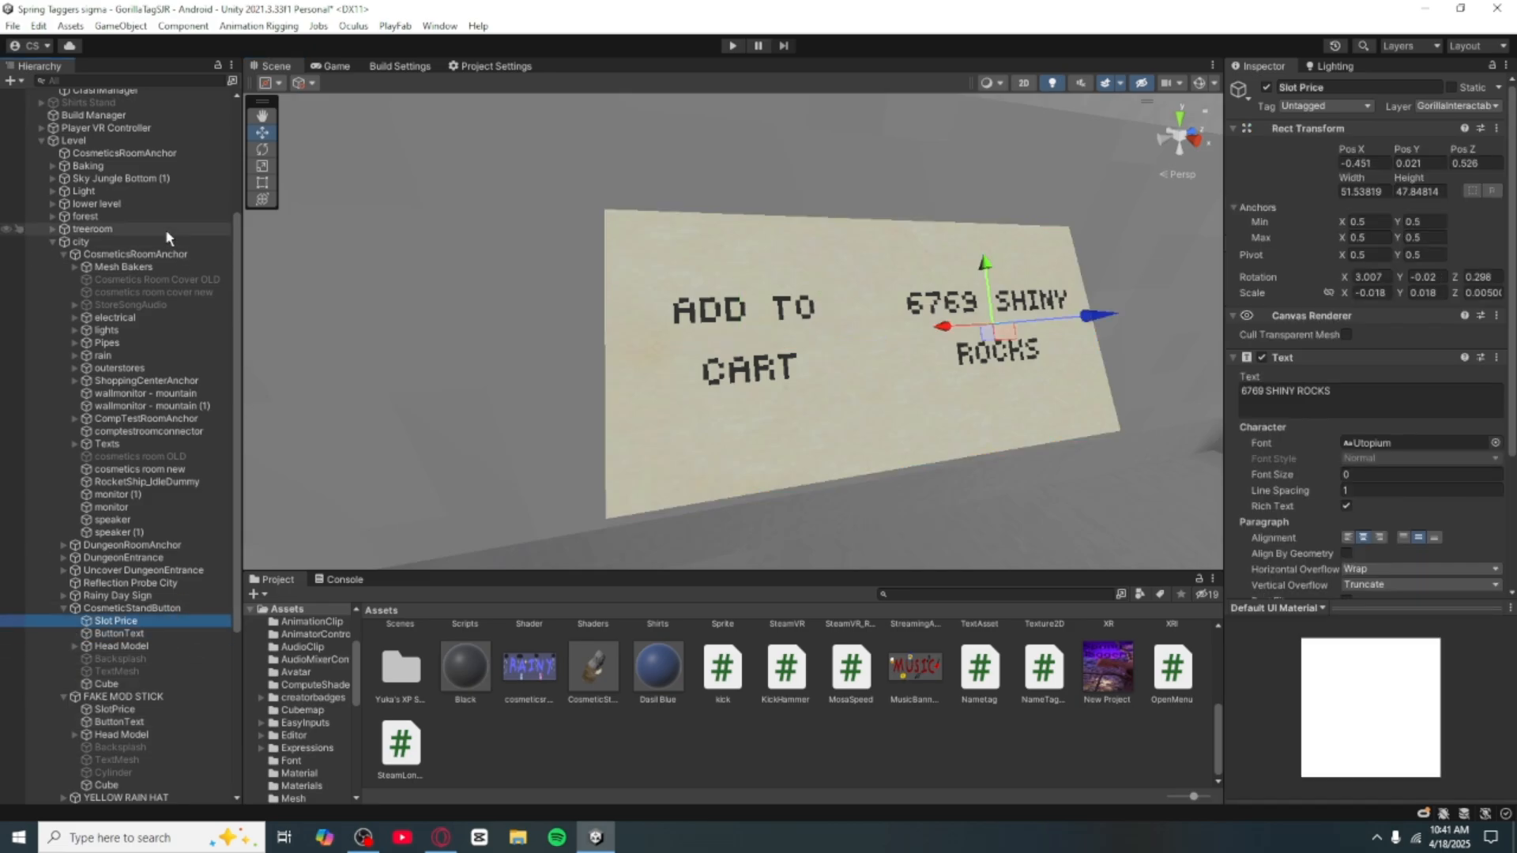
{"action": "key", "text": "e"}
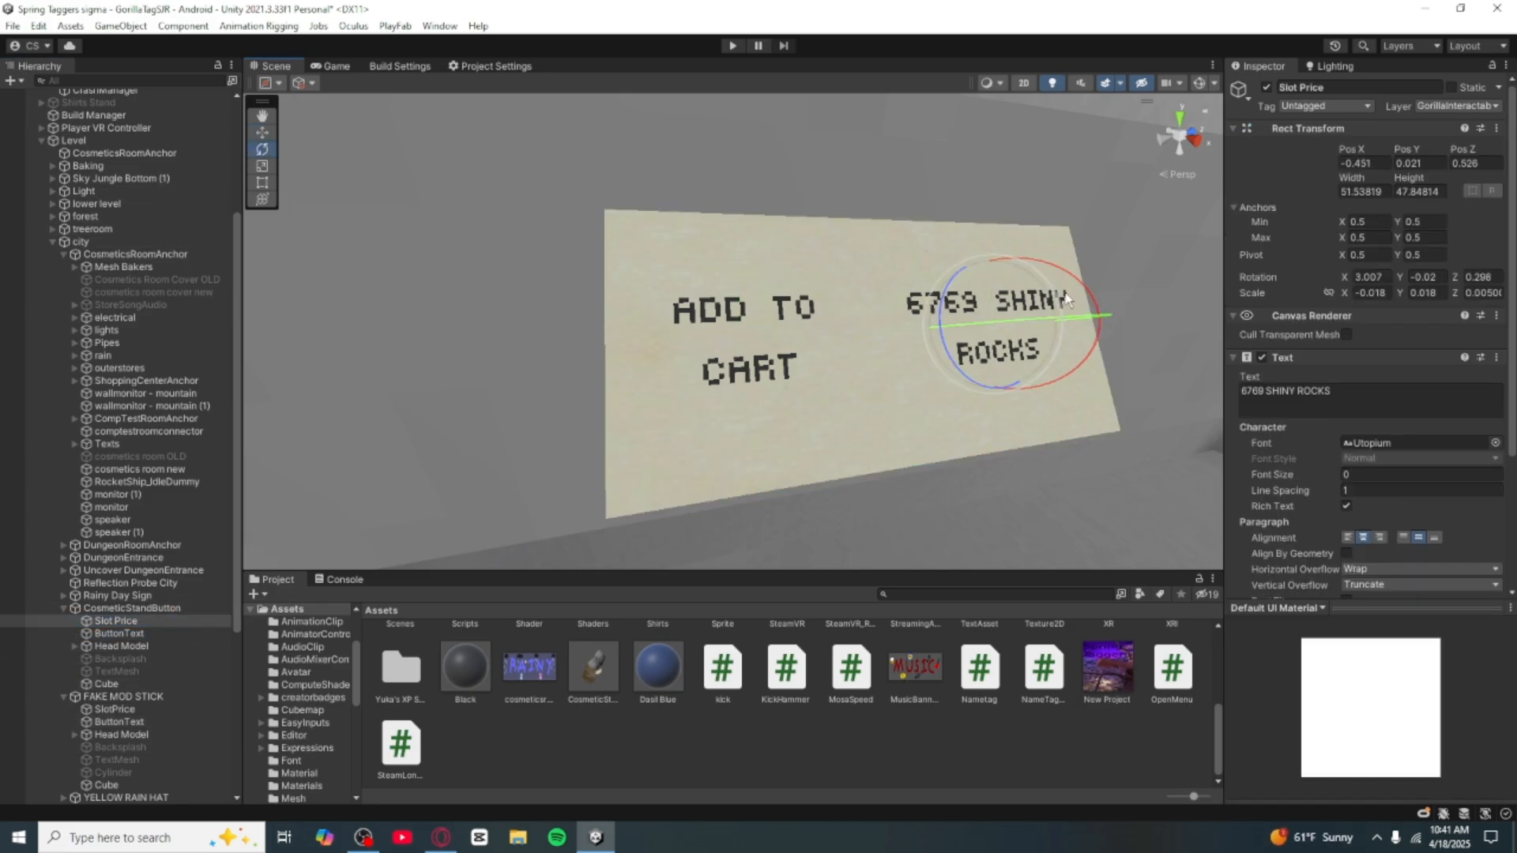
{"action": "left_click_drag", "start_coordinate": [1055, 299], "coordinate": [1047, 291]}
{"action": "key", "text": "ctrl+z"}
{"action": "right_click_drag", "start_coordinate": [1000, 395], "coordinate": [961, 429]}
{"action": "key", "text": "w"}
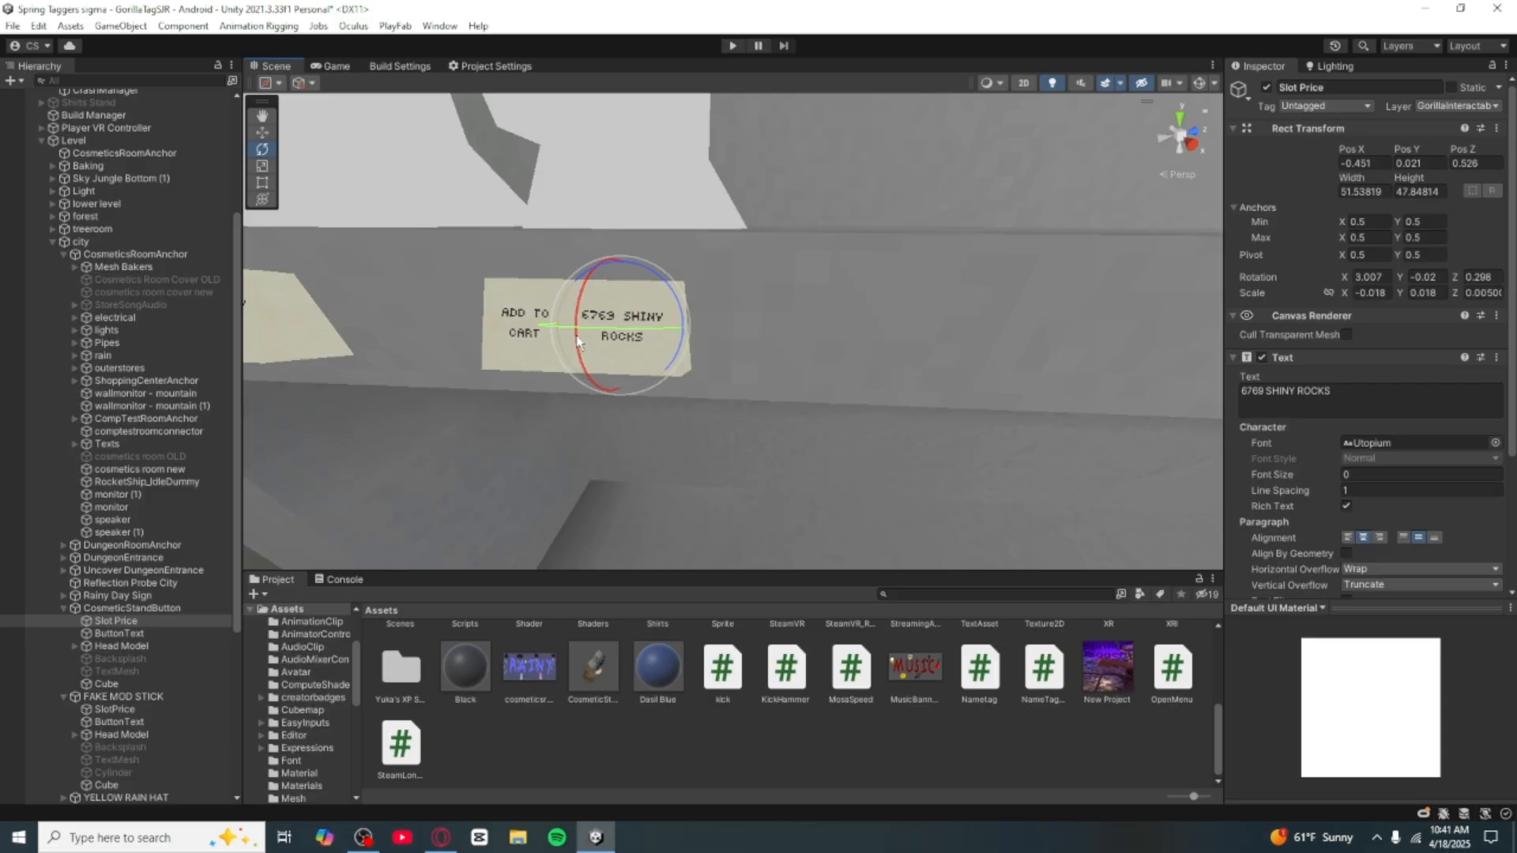
{"action": "left_click_drag", "start_coordinate": [578, 341], "coordinate": [580, 340]}
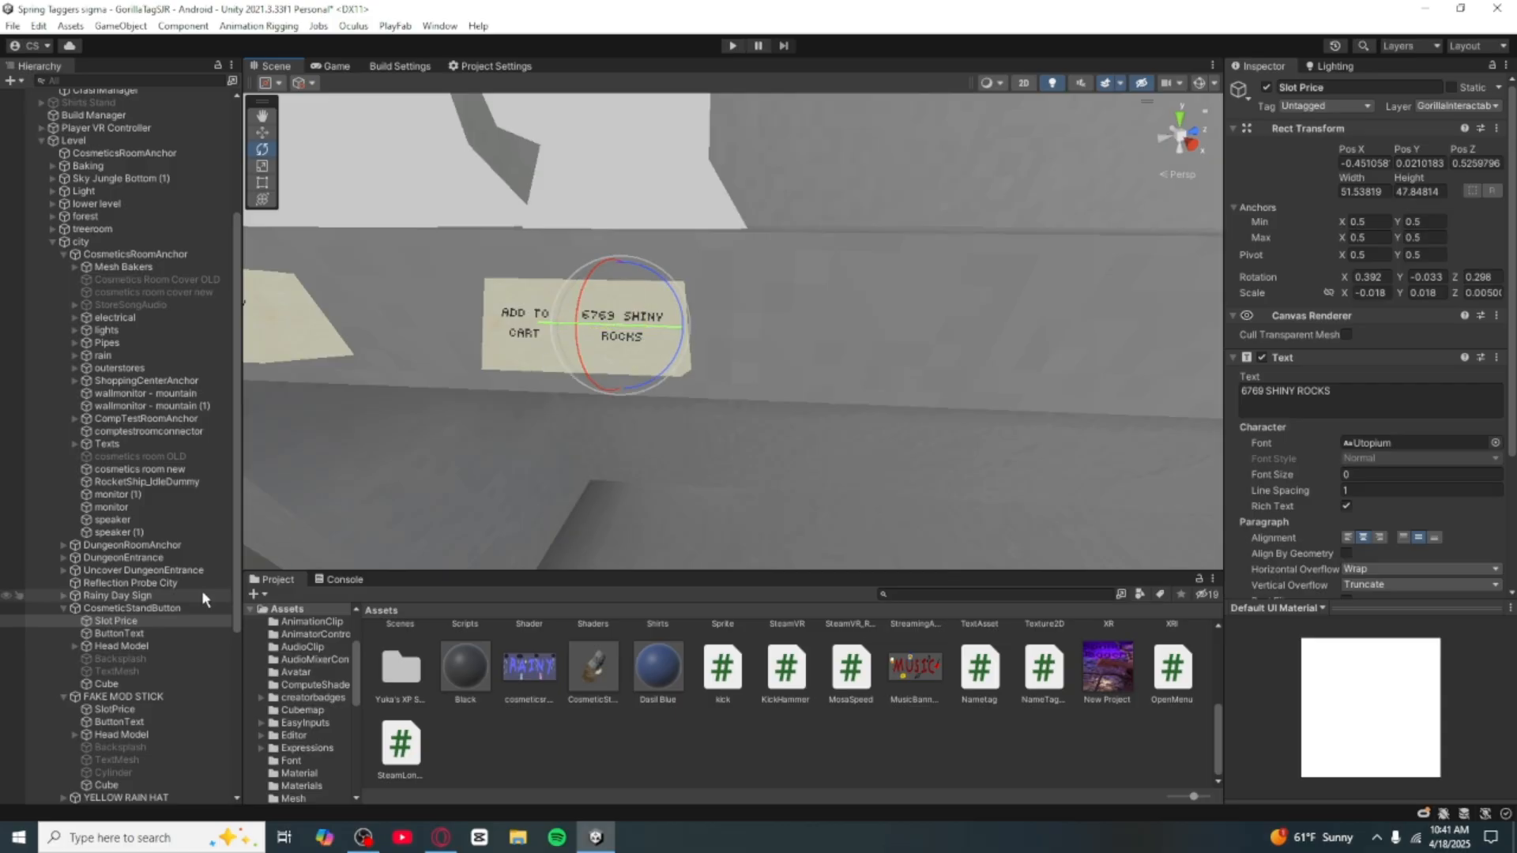
Step: Remove the Mesh Renderer, Mesh Filter and Box Collider components from CosmeticStandButton
{"action": "left_click", "coordinate": [190, 608]}
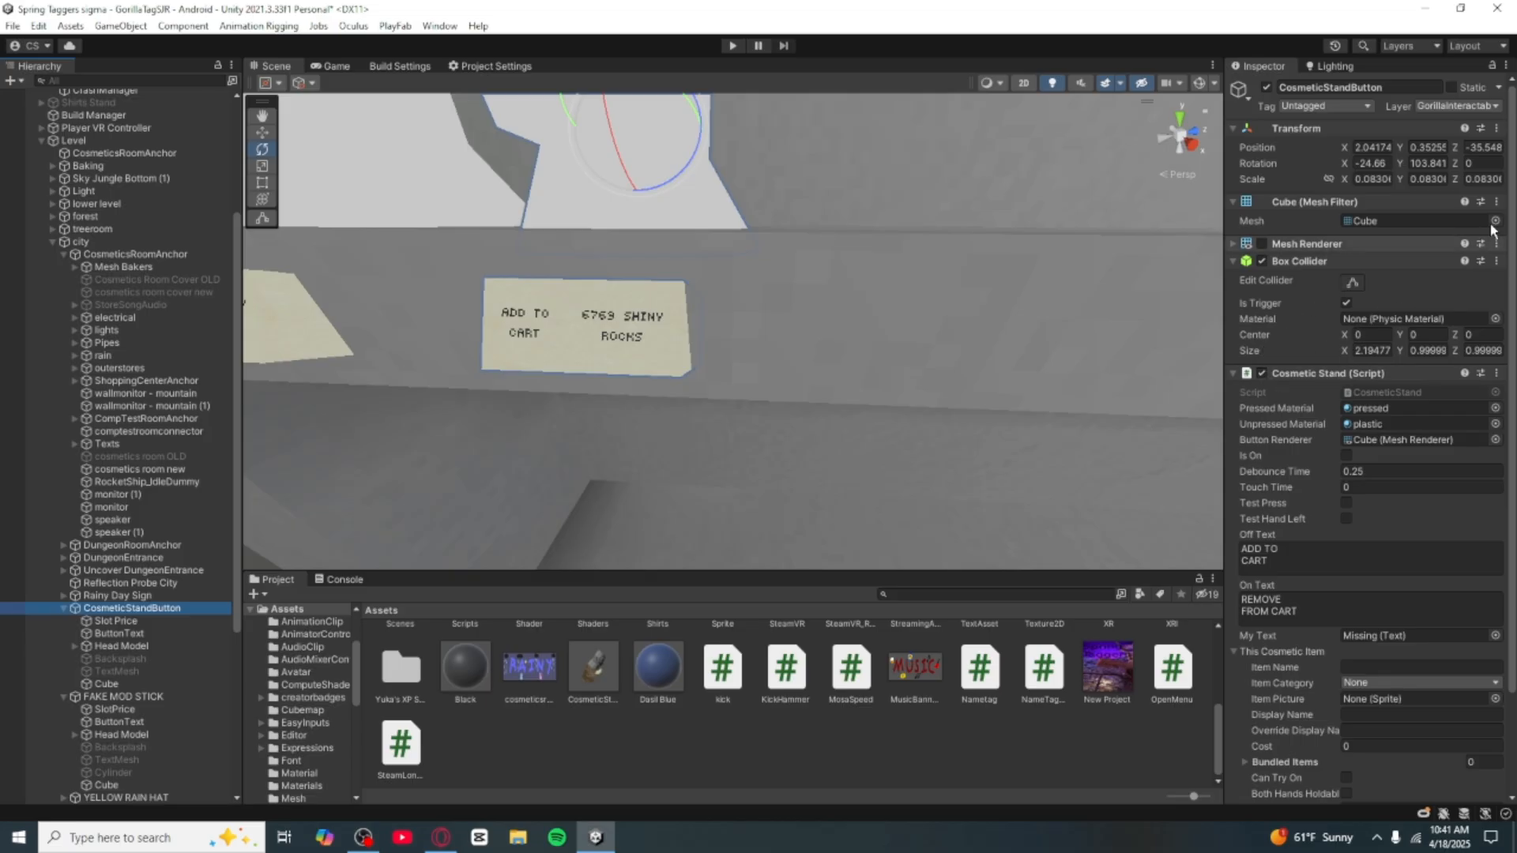
{"action": "left_click", "coordinate": [1495, 250]}
{"action": "left_click", "coordinate": [1389, 302]}
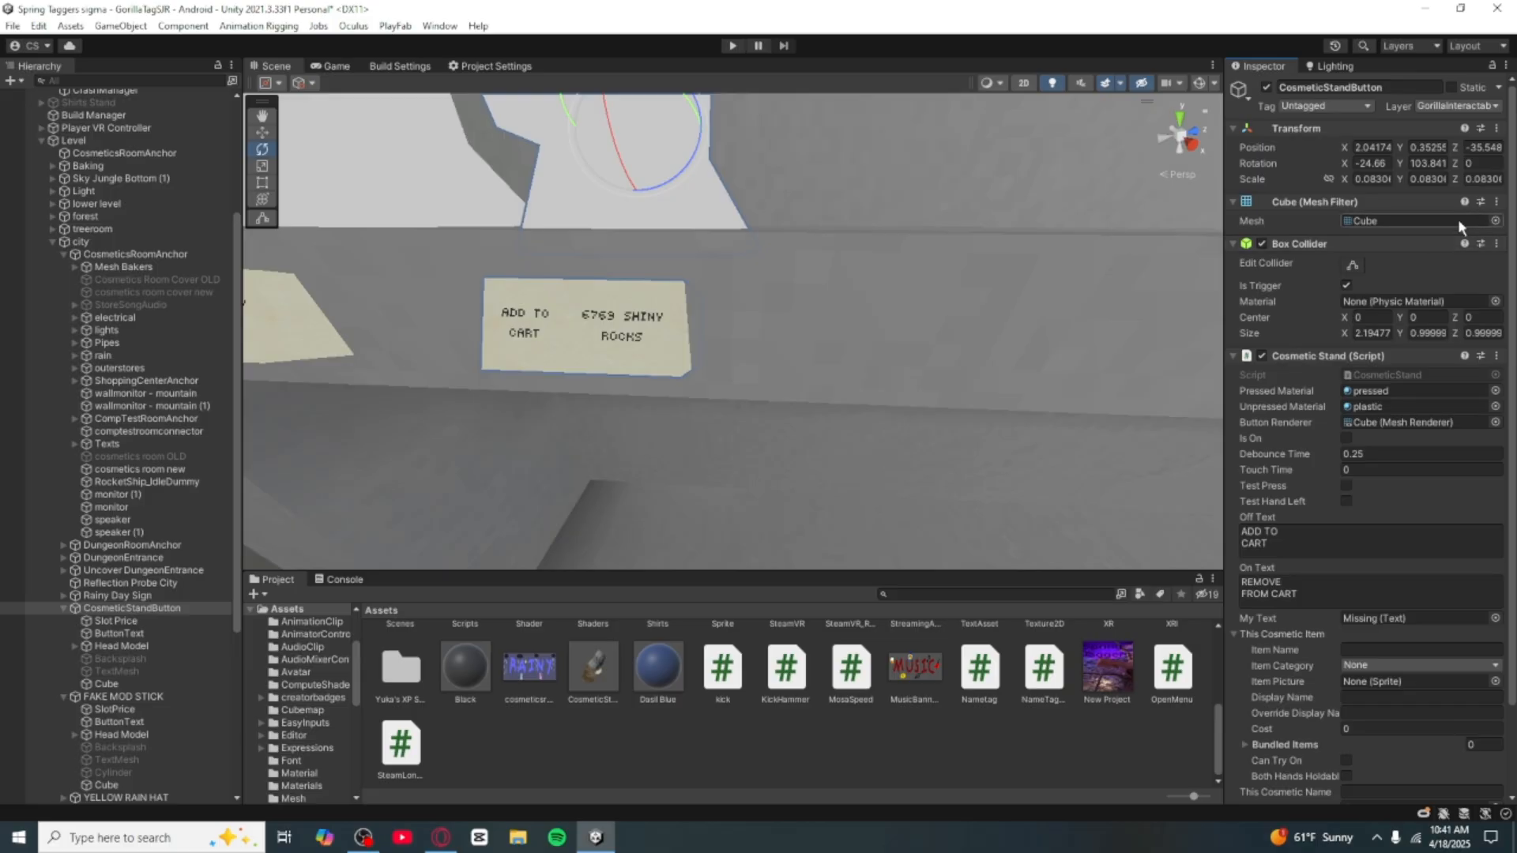
{"action": "left_click", "coordinate": [1496, 201]}
{"action": "left_click", "coordinate": [1408, 276]}
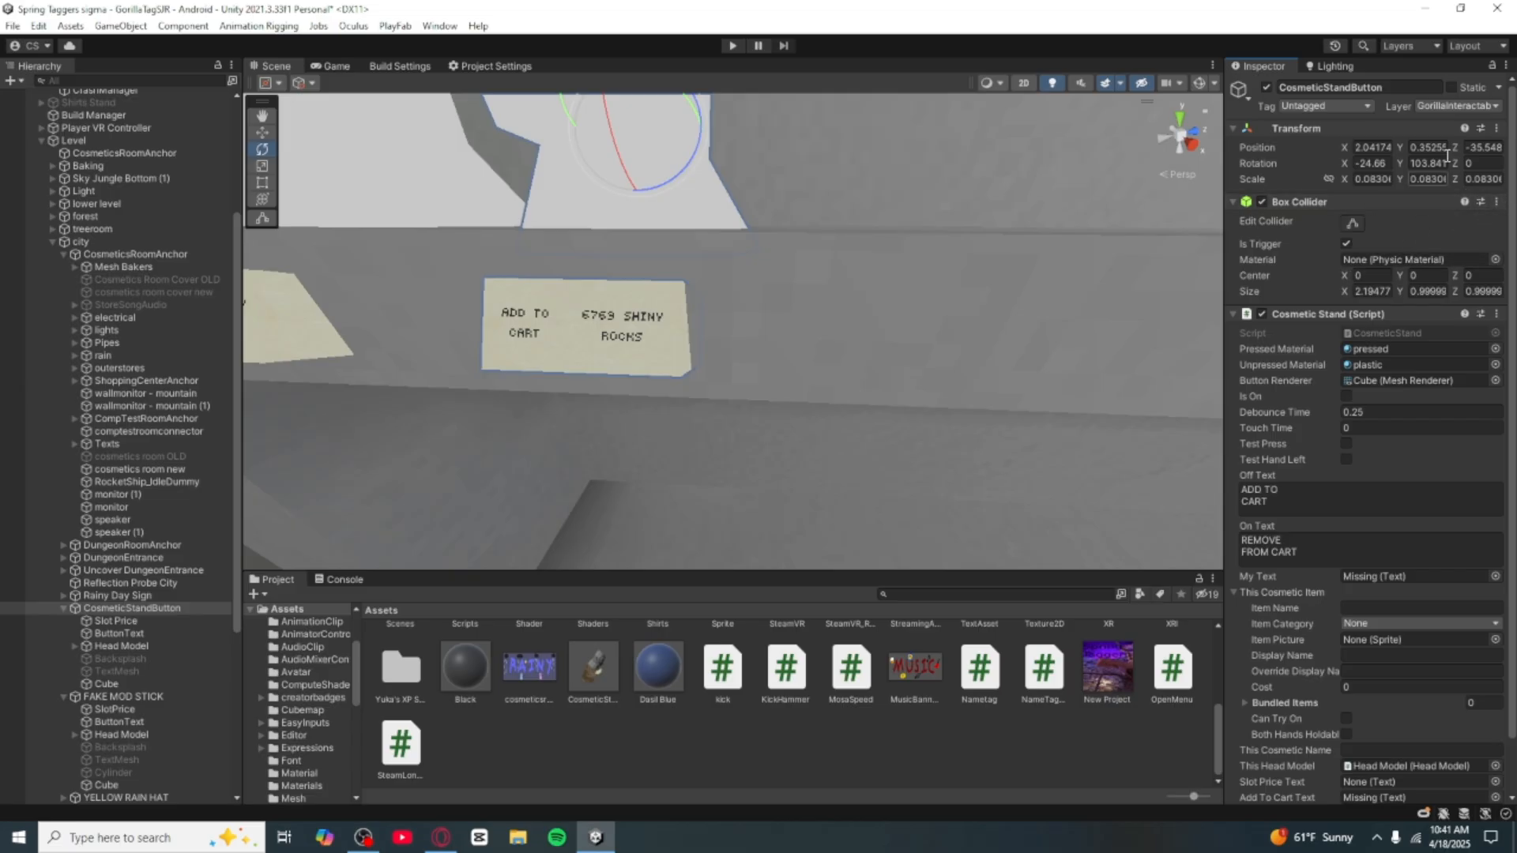
{"action": "left_click", "coordinate": [1495, 202]}
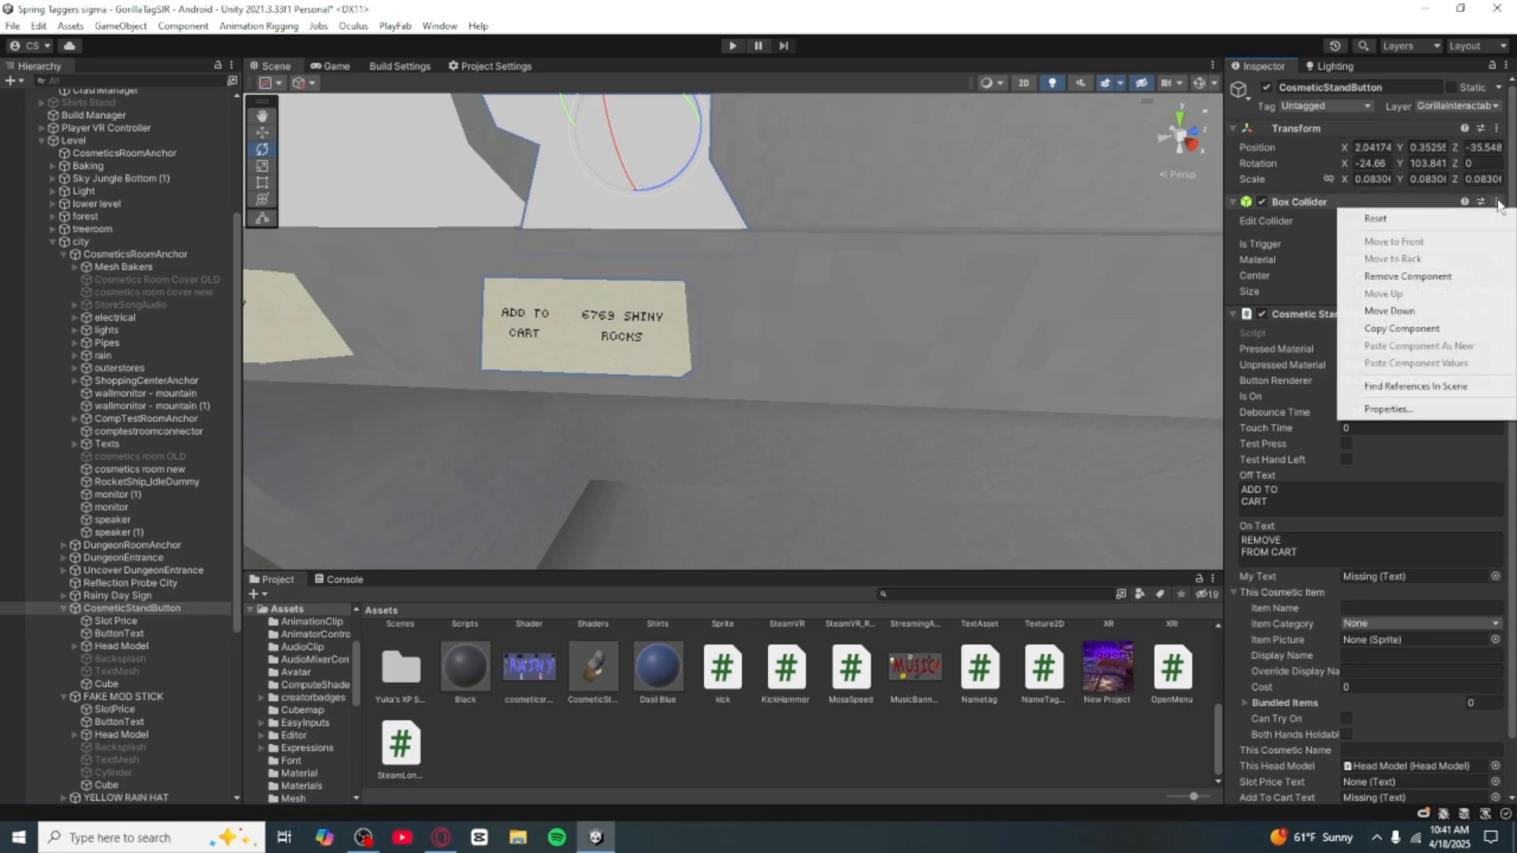
{"action": "left_click", "coordinate": [1296, 274]}
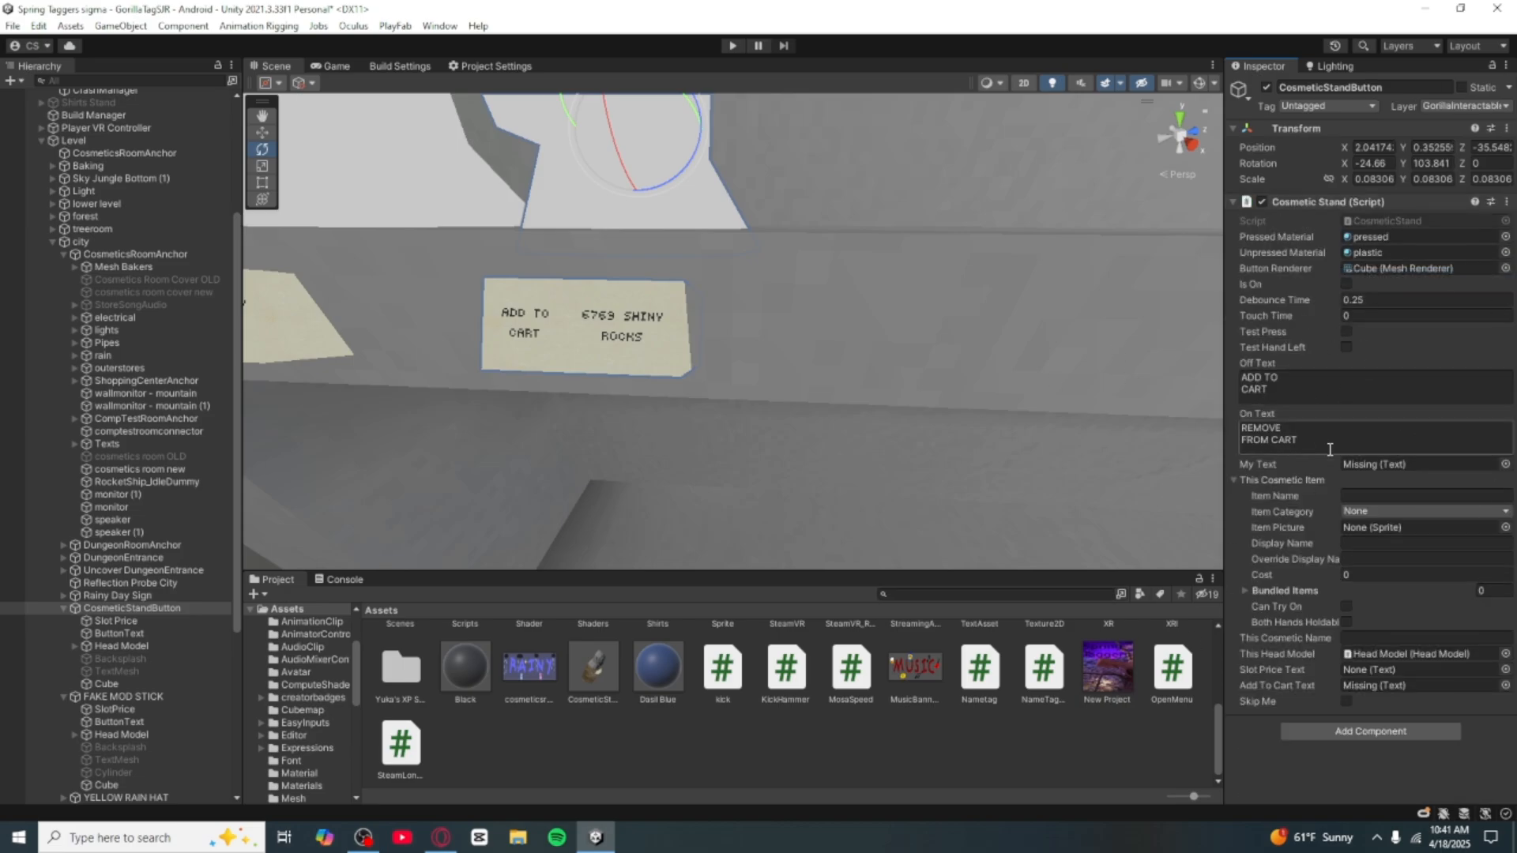
Step: In CosmeticStandButton's Cosmetic Stand script, assign ButtonText to My Text and Add To Cart Text, and Slot Price to Slot Price Text
{"action": "right_click_drag", "start_coordinate": [1069, 438], "coordinate": [1072, 376]}
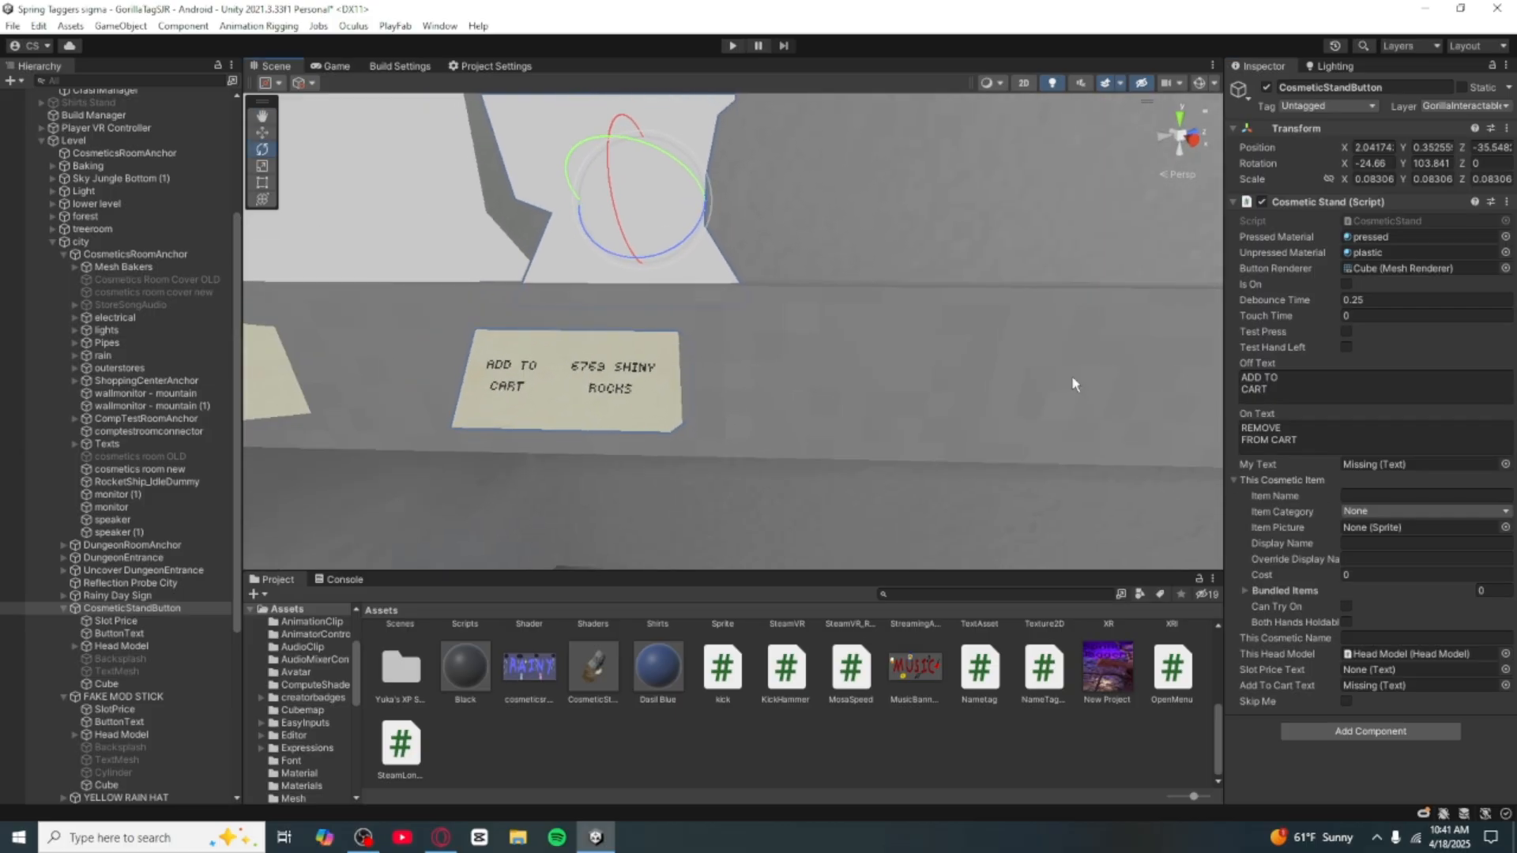
{"action": "left_click_drag", "start_coordinate": [135, 632], "coordinate": [1372, 466]}
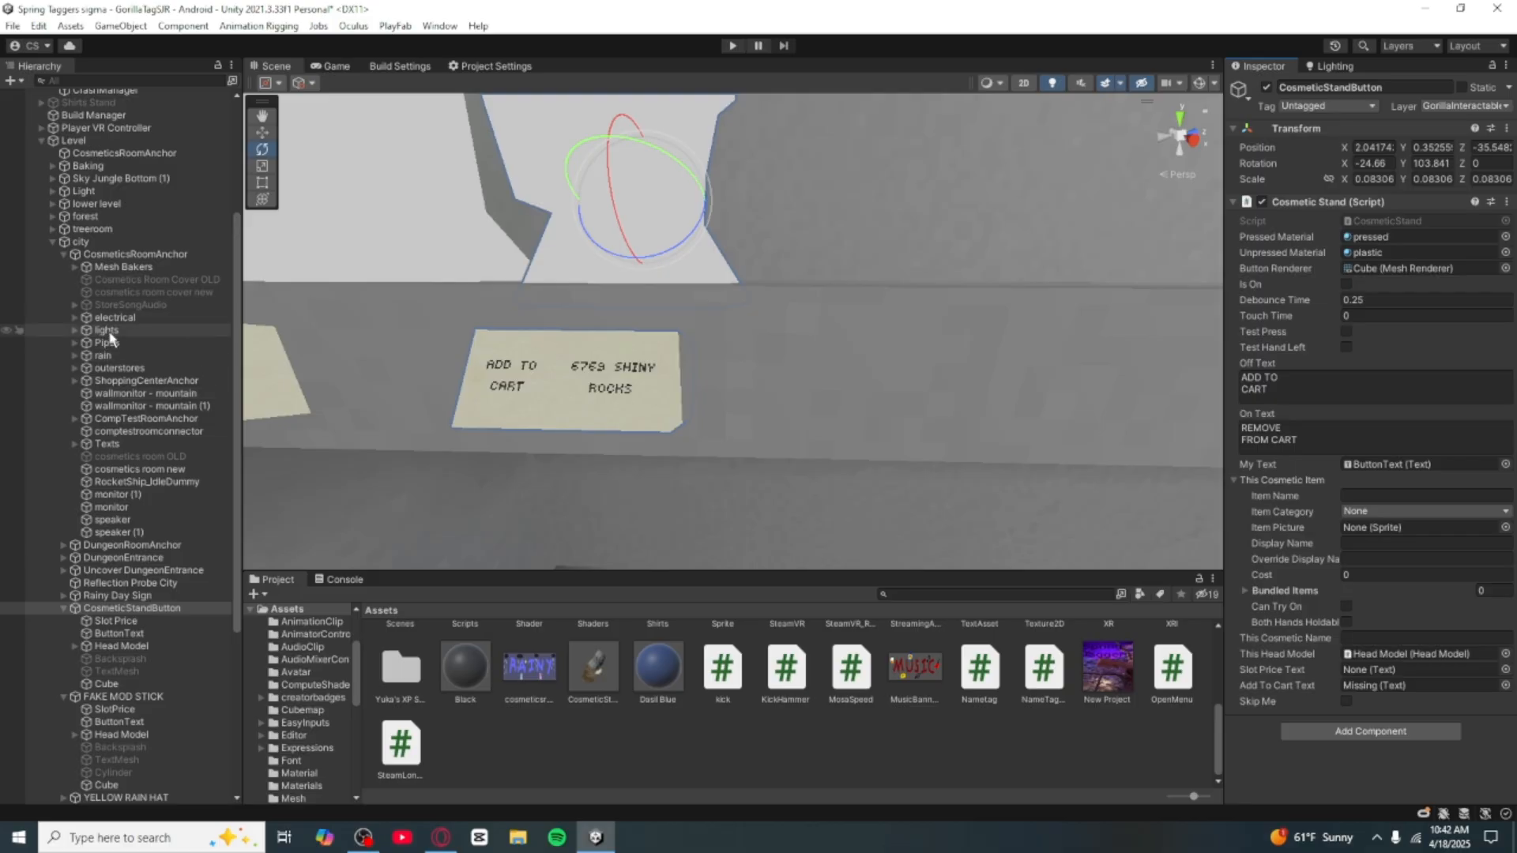
{"action": "left_click_drag", "start_coordinate": [117, 615], "coordinate": [1379, 672]}
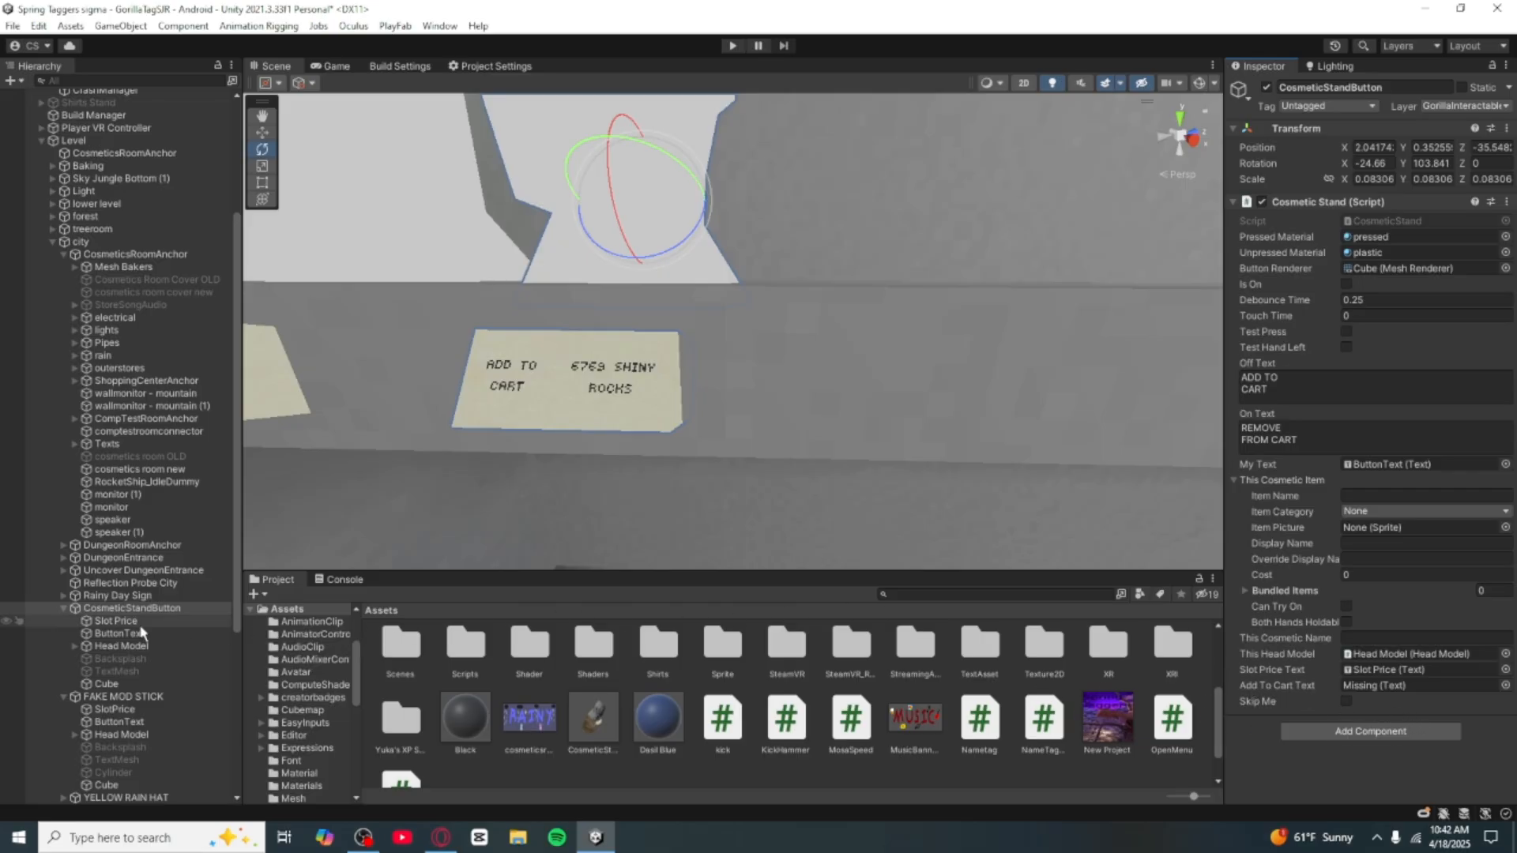
{"action": "left_click_drag", "start_coordinate": [119, 633], "coordinate": [1426, 696]}
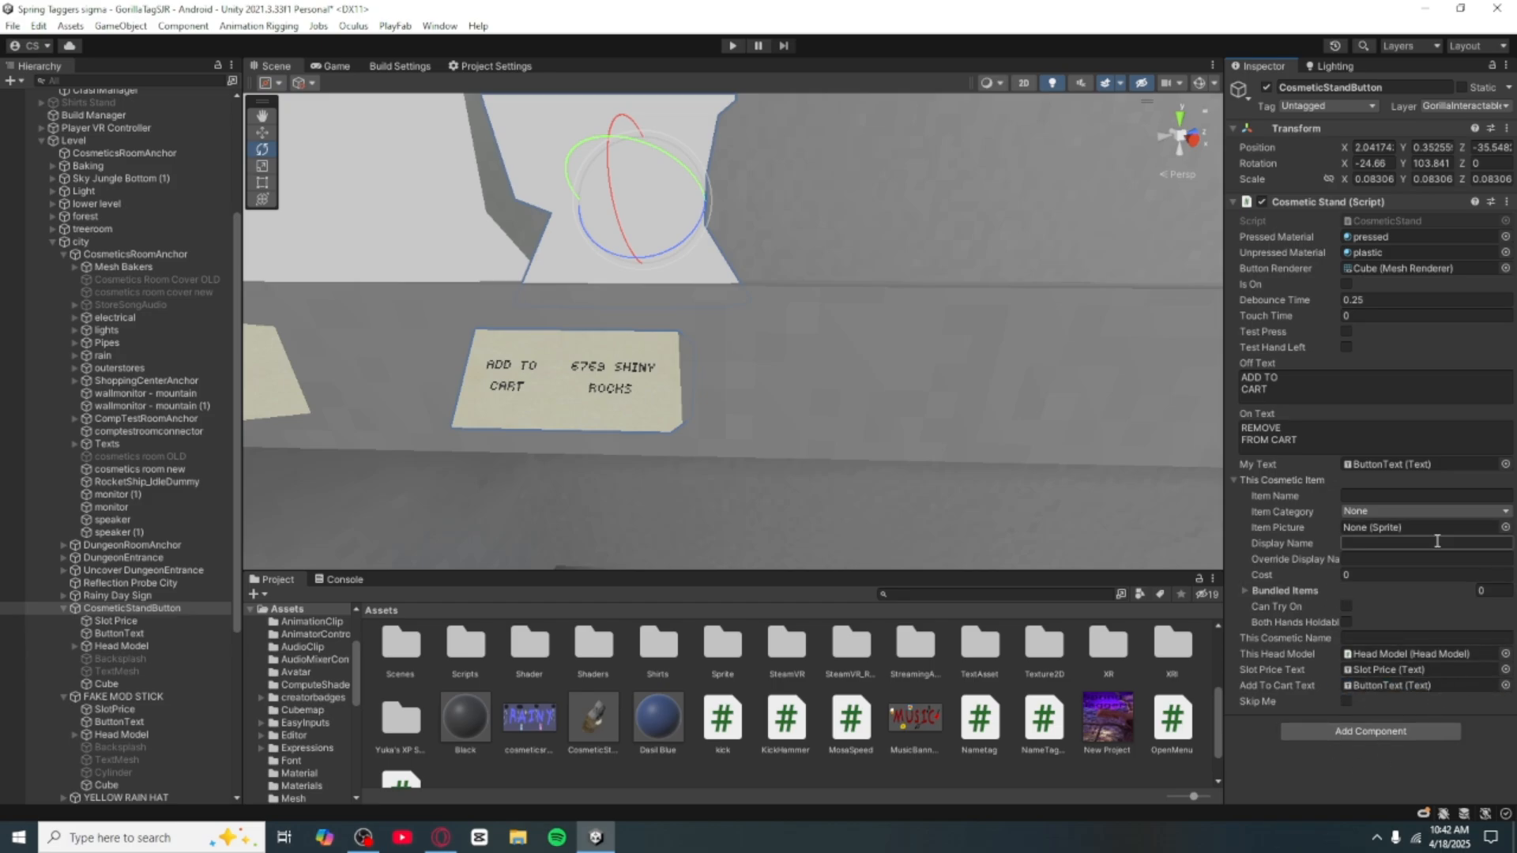
Step: Expand the Hat group of CosmeticStandButton's Head Model and enable the CHROME COWBOY HAT object
{"action": "left_click_drag", "start_coordinate": [647, 419], "coordinate": [678, 298], "text": "alt"}
{"action": "right_click_drag", "start_coordinate": [677, 297], "coordinate": [692, 374]}
{"action": "key", "text": "w"}
{"action": "key", "text": "s"}
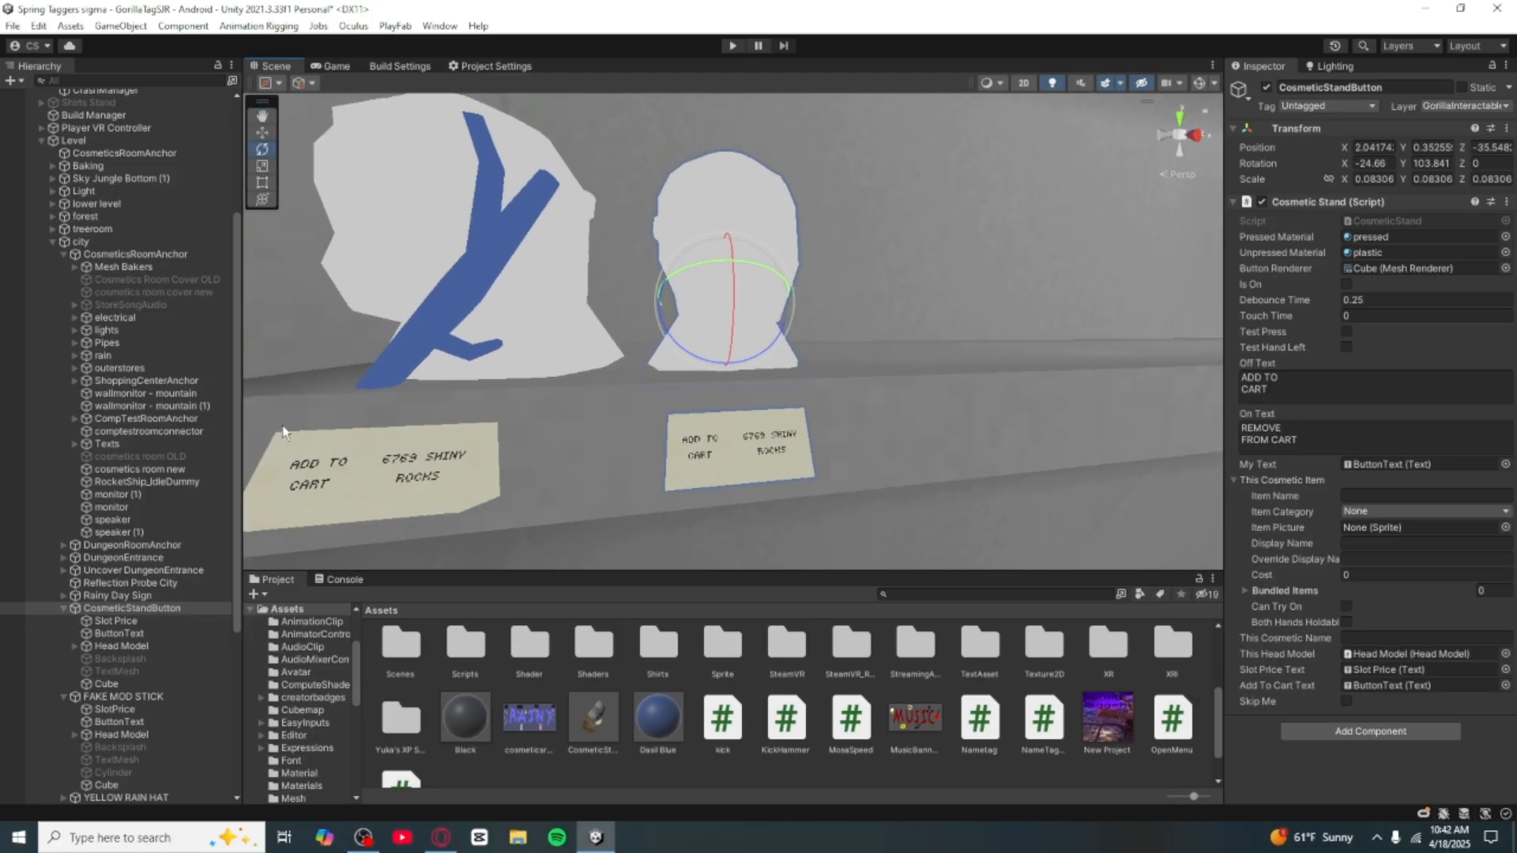
{"action": "left_click", "coordinate": [69, 646]}
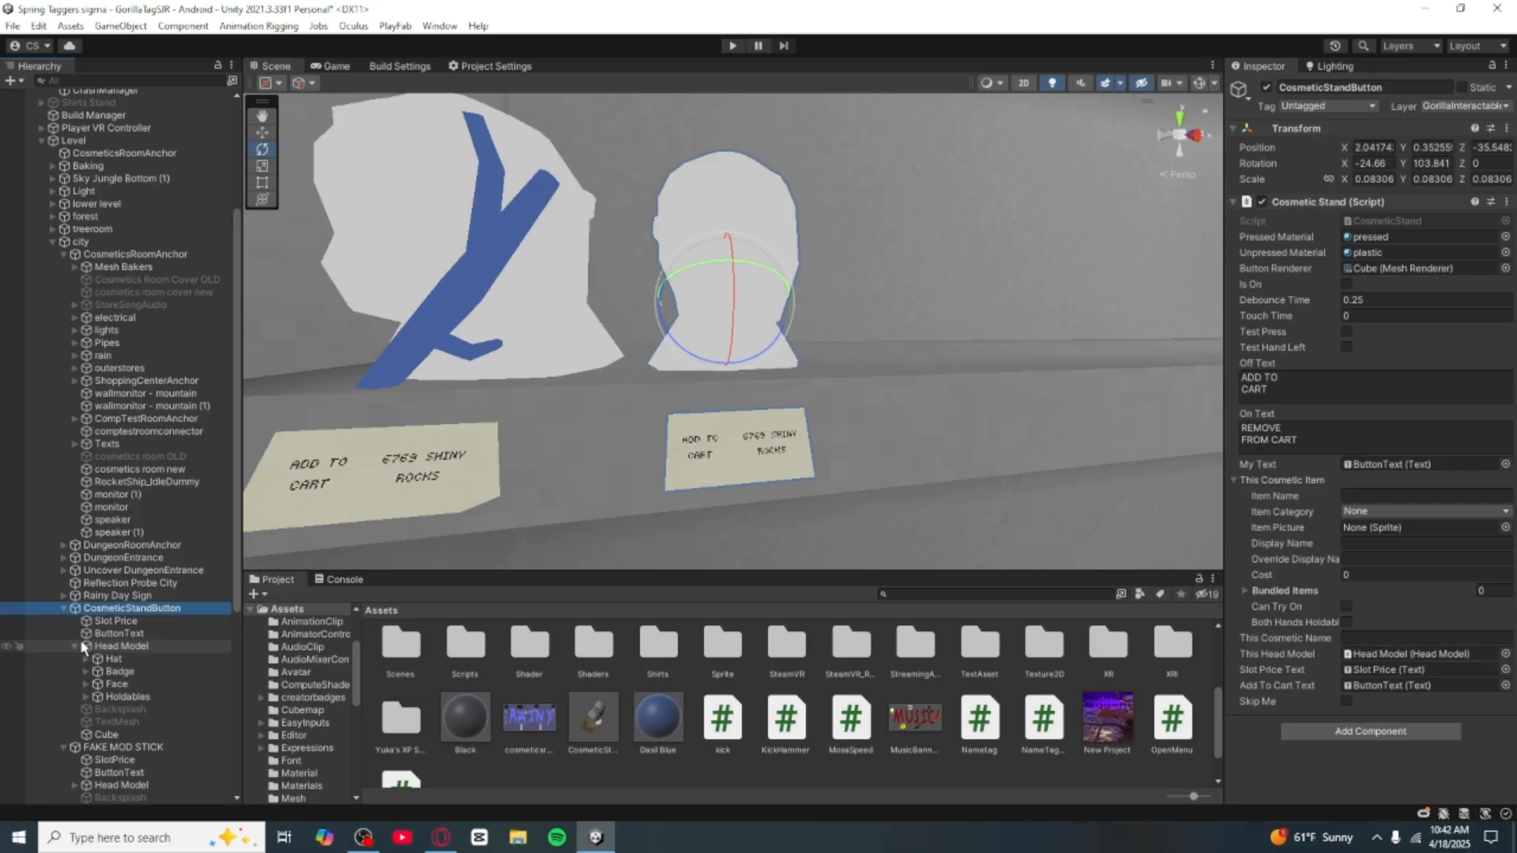
{"action": "scroll", "coordinate": [70, 646], "scroll_direction": "down", "scroll_amount": 3}
{"action": "left_click", "coordinate": [85, 564]}
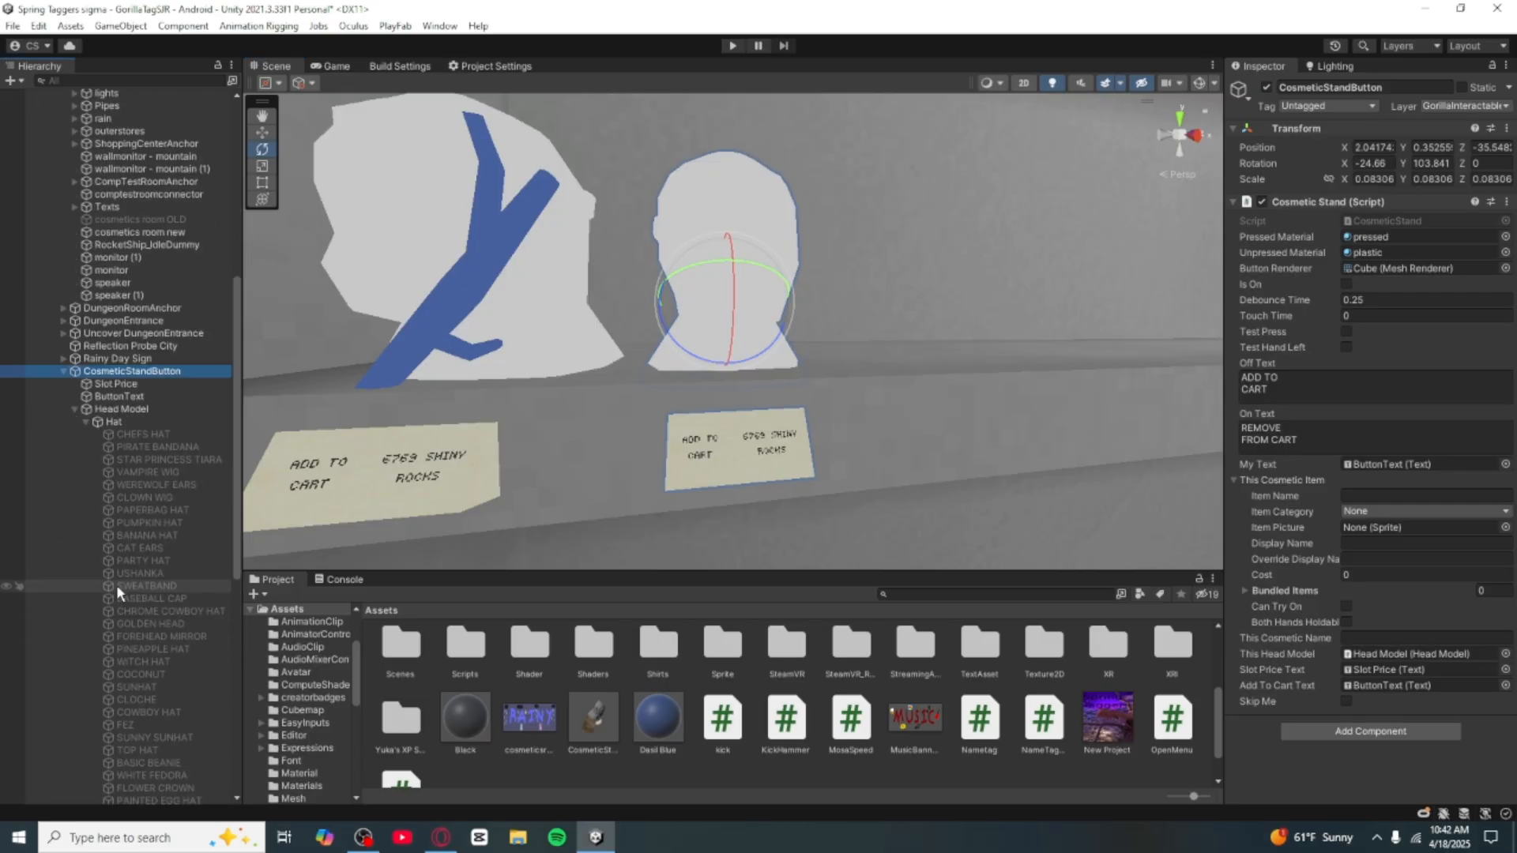
{"action": "scroll", "coordinate": [118, 584], "scroll_direction": "down", "scroll_amount": 10}
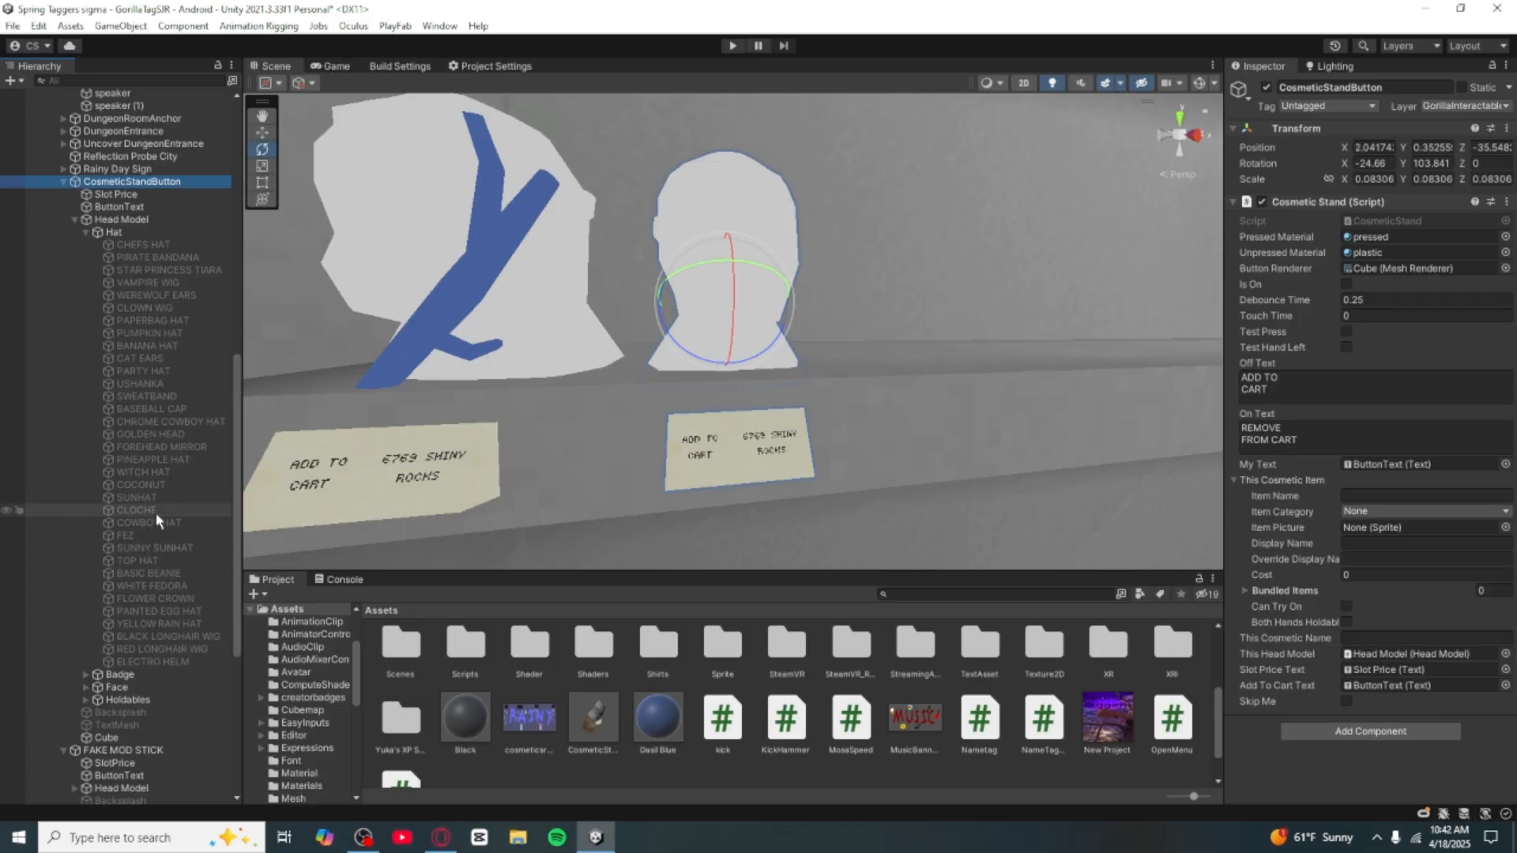
{"action": "left_click", "coordinate": [171, 420]}
{"action": "left_click", "coordinate": [1269, 87]}
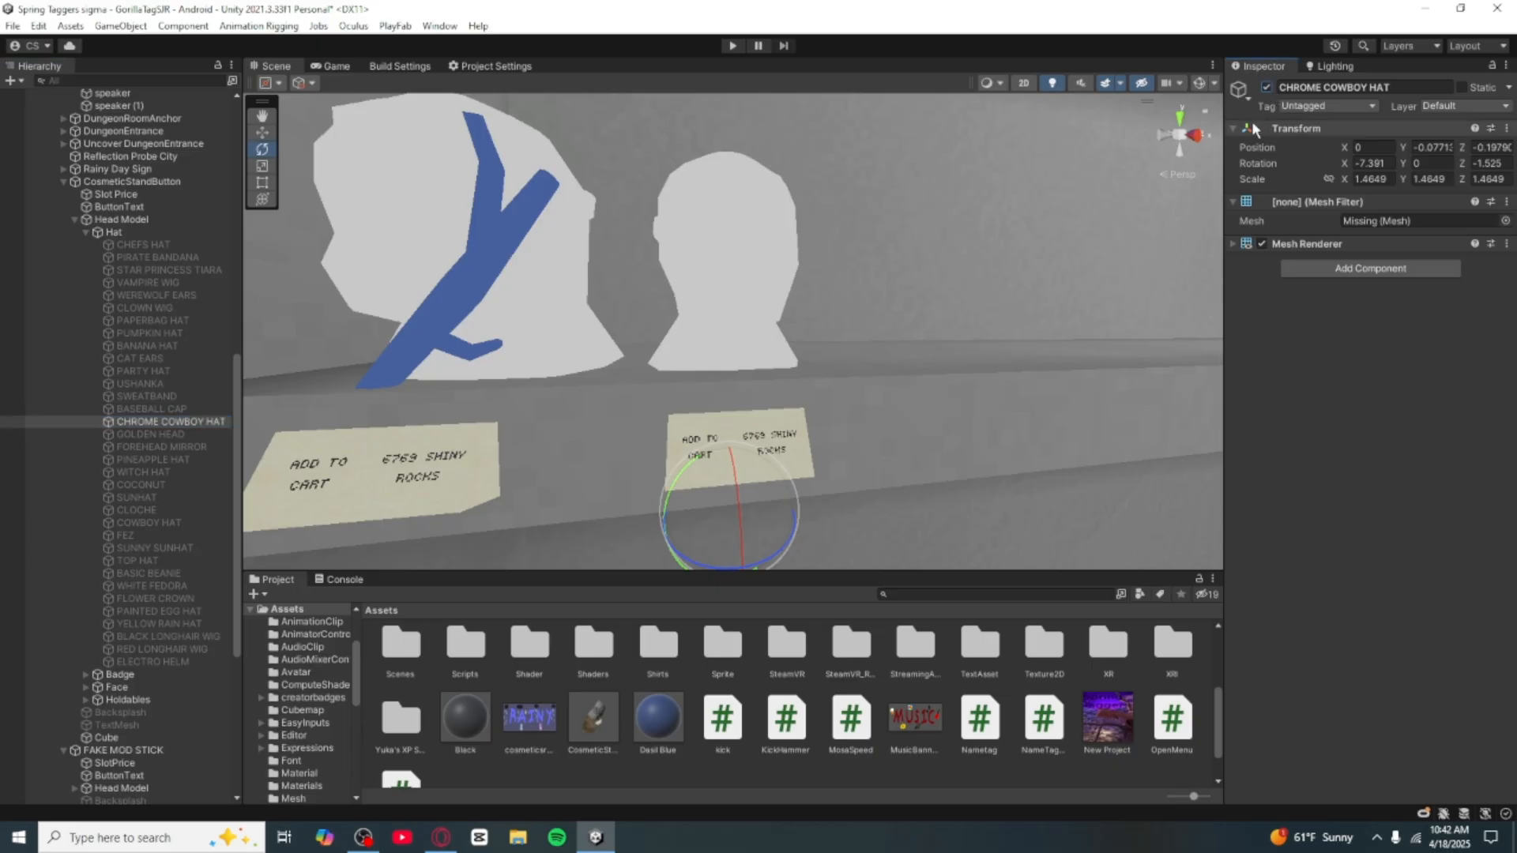
Step: Assign the chromecowboyhat mesh to the CHROME COWBOY HAT object's Mesh Filter
{"action": "right_click_drag", "start_coordinate": [987, 360], "coordinate": [167, 246]}
{"action": "left_click", "coordinate": [1506, 221]}
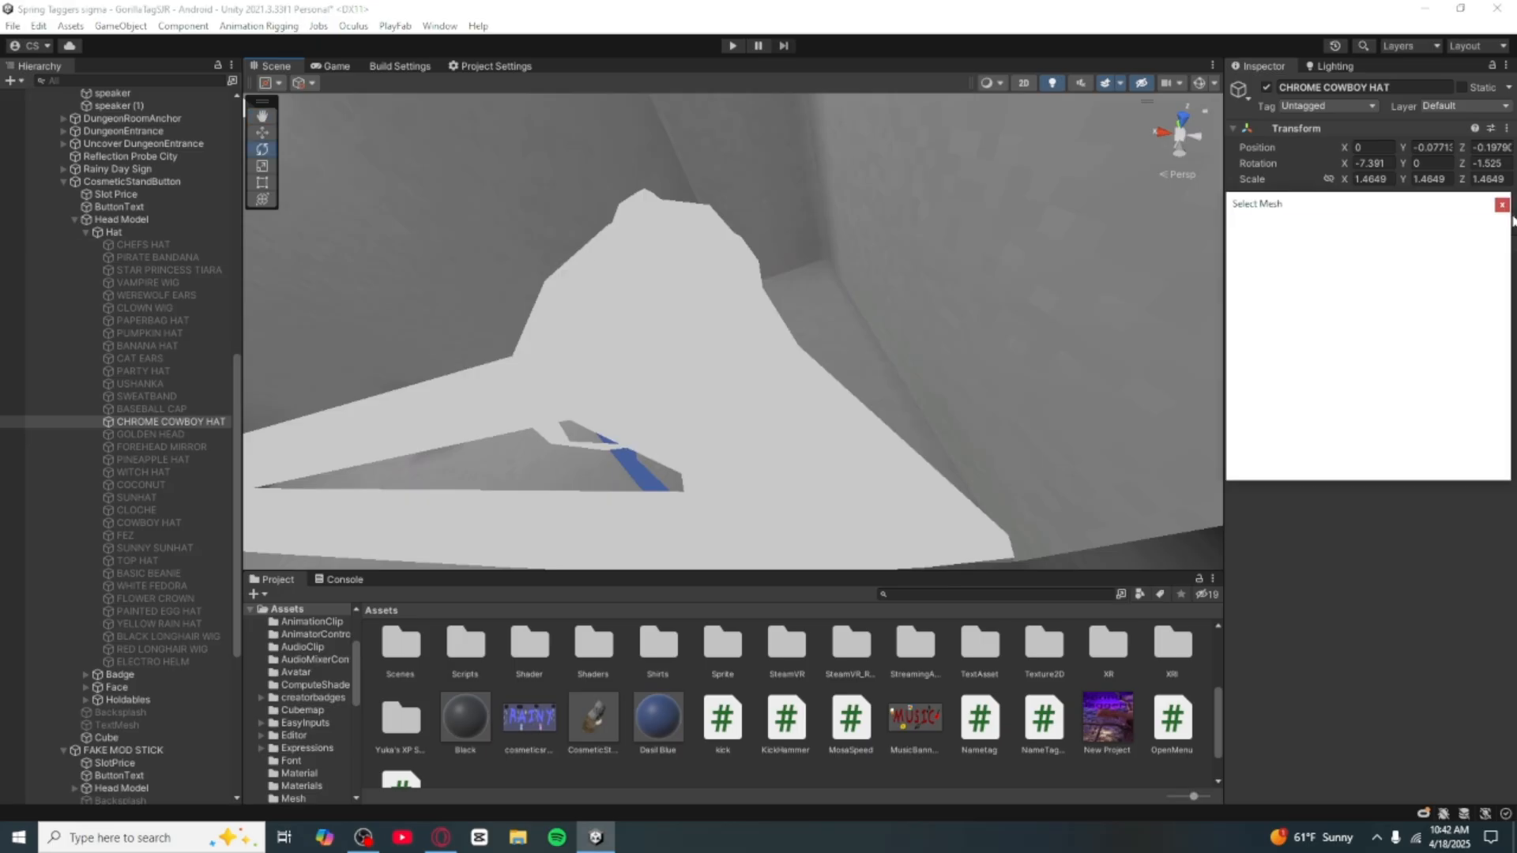
{"action": "type", "text": "crome"}
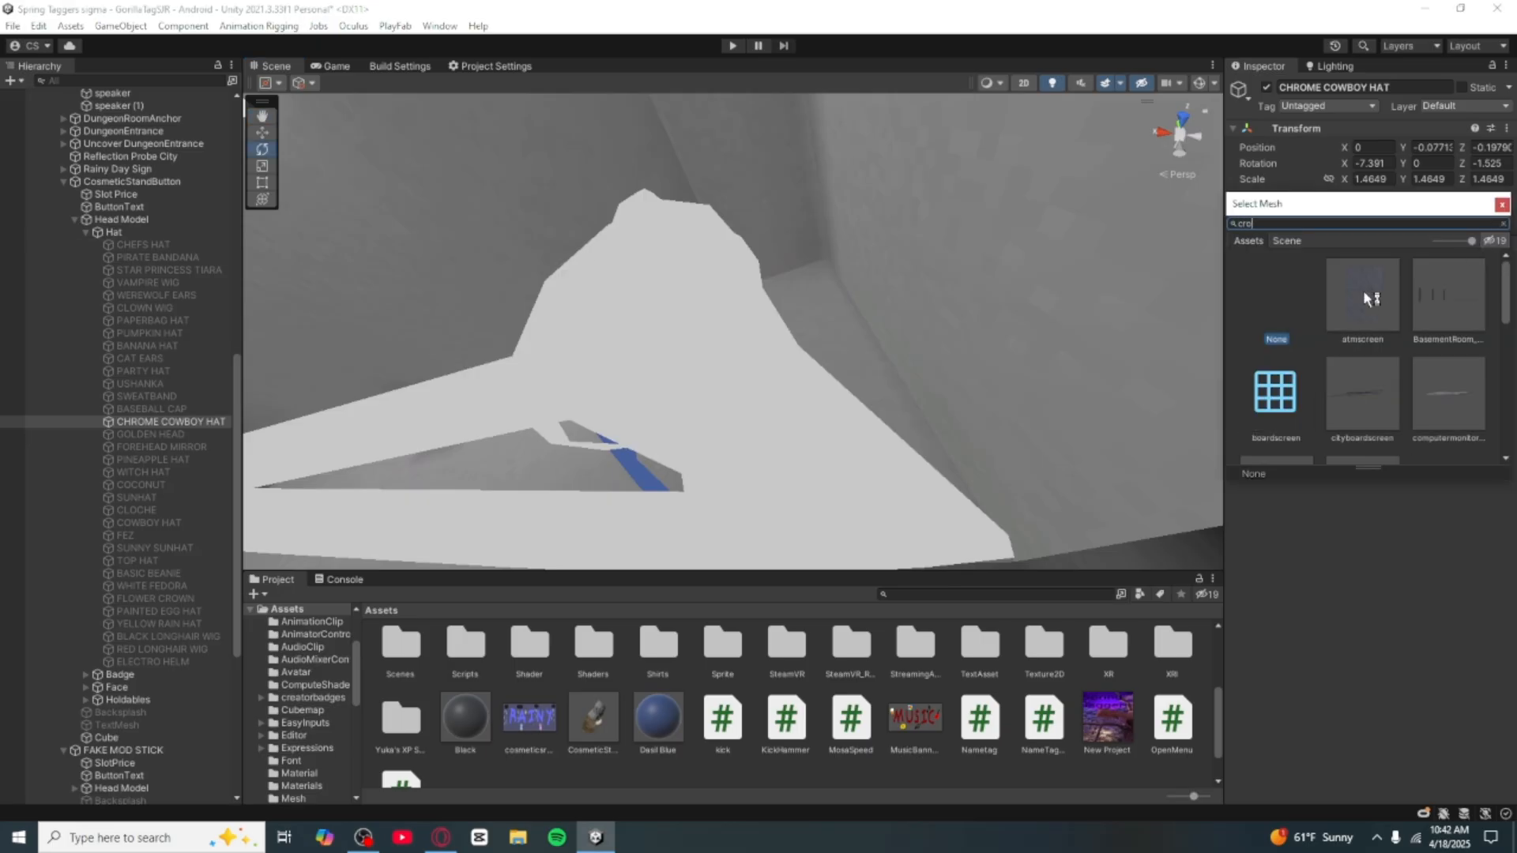
{"action": "key", "text": "BackSpace"}
{"action": "key", "text": "BackSpace"}
{"action": "key", "text": "BackSpace"}
{"action": "key", "text": "BackSpace"}
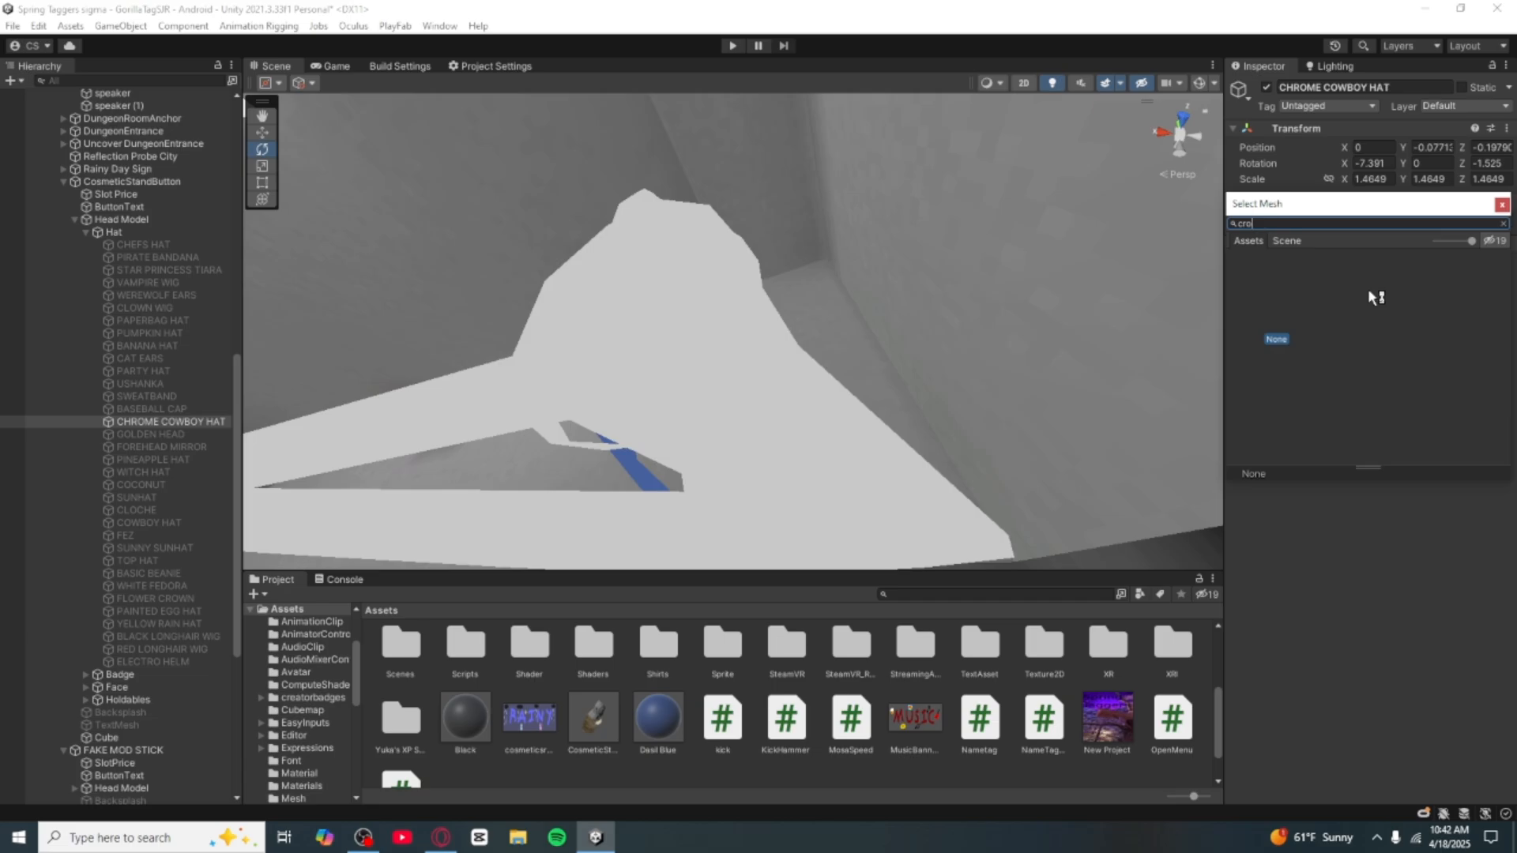
{"action": "type", "text": "hrome"}
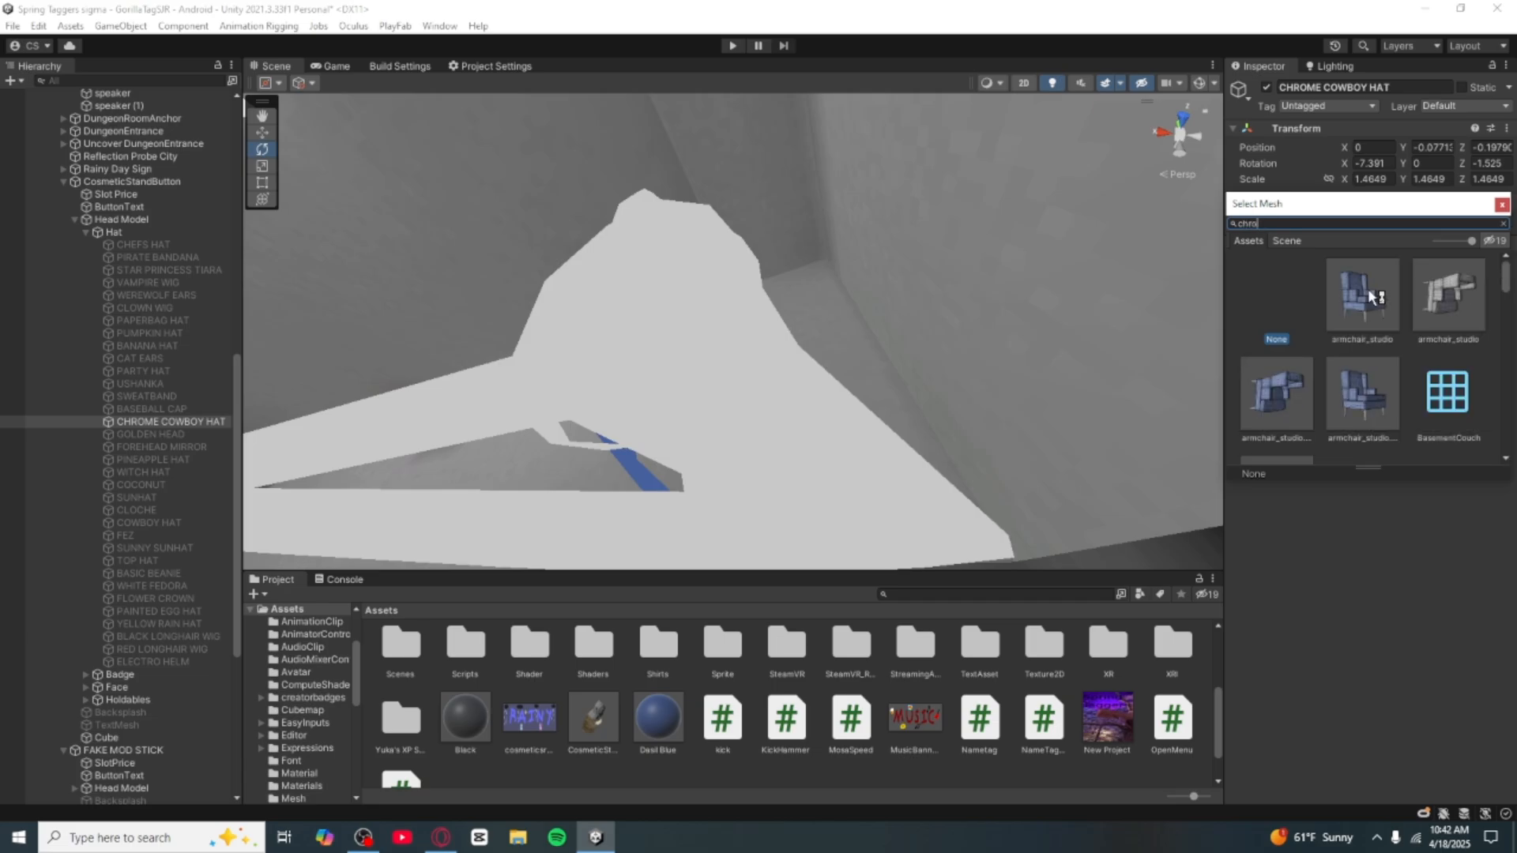
{"action": "left_click", "coordinate": [1378, 291]}
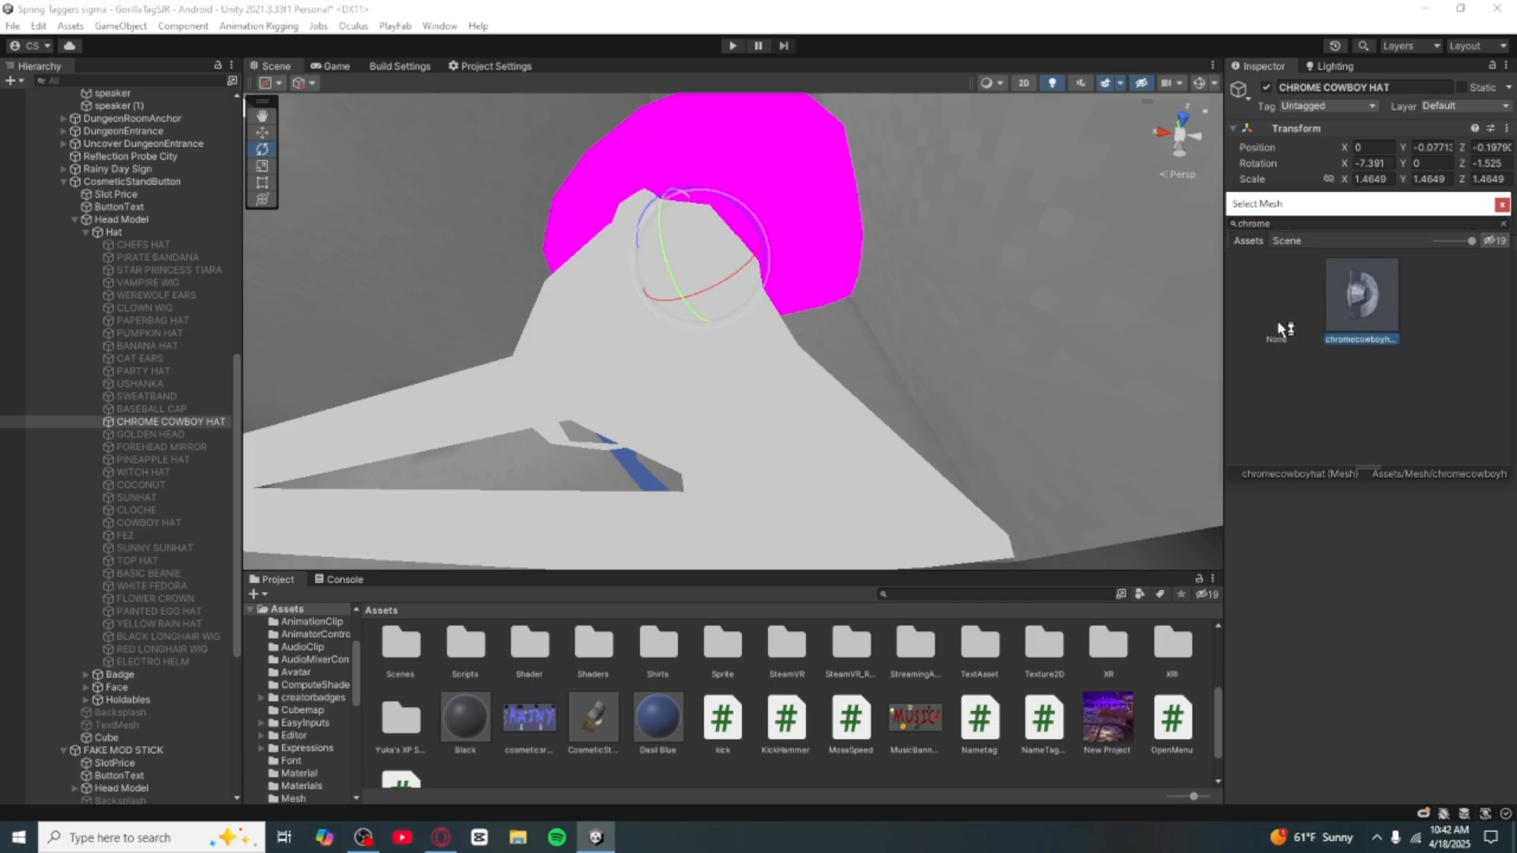
{"action": "double_click", "coordinate": [1367, 295]}
{"action": "left_click_drag", "start_coordinate": [1009, 329], "coordinate": [1080, 426], "text": "alt"}
{"action": "right_click_drag", "start_coordinate": [1080, 426], "coordinate": [1163, 526]}
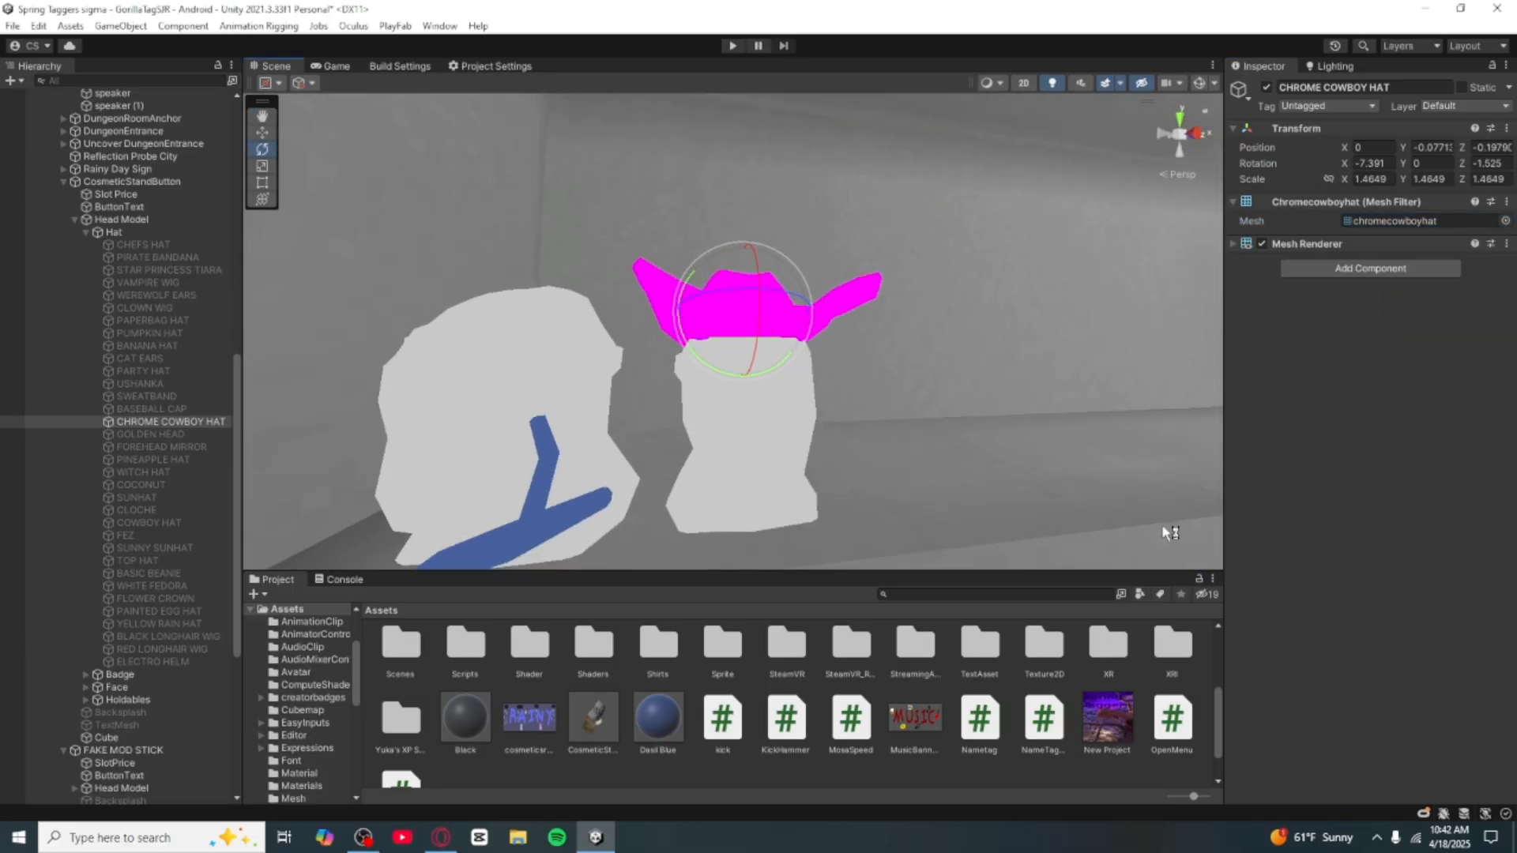
Step: Set the CHROME COWBOY HAT's Mesh Renderer material to shinyhatlas and expand the material's settings
{"action": "left_click", "coordinate": [1234, 243]}
{"action": "left_click", "coordinate": [1503, 291]}
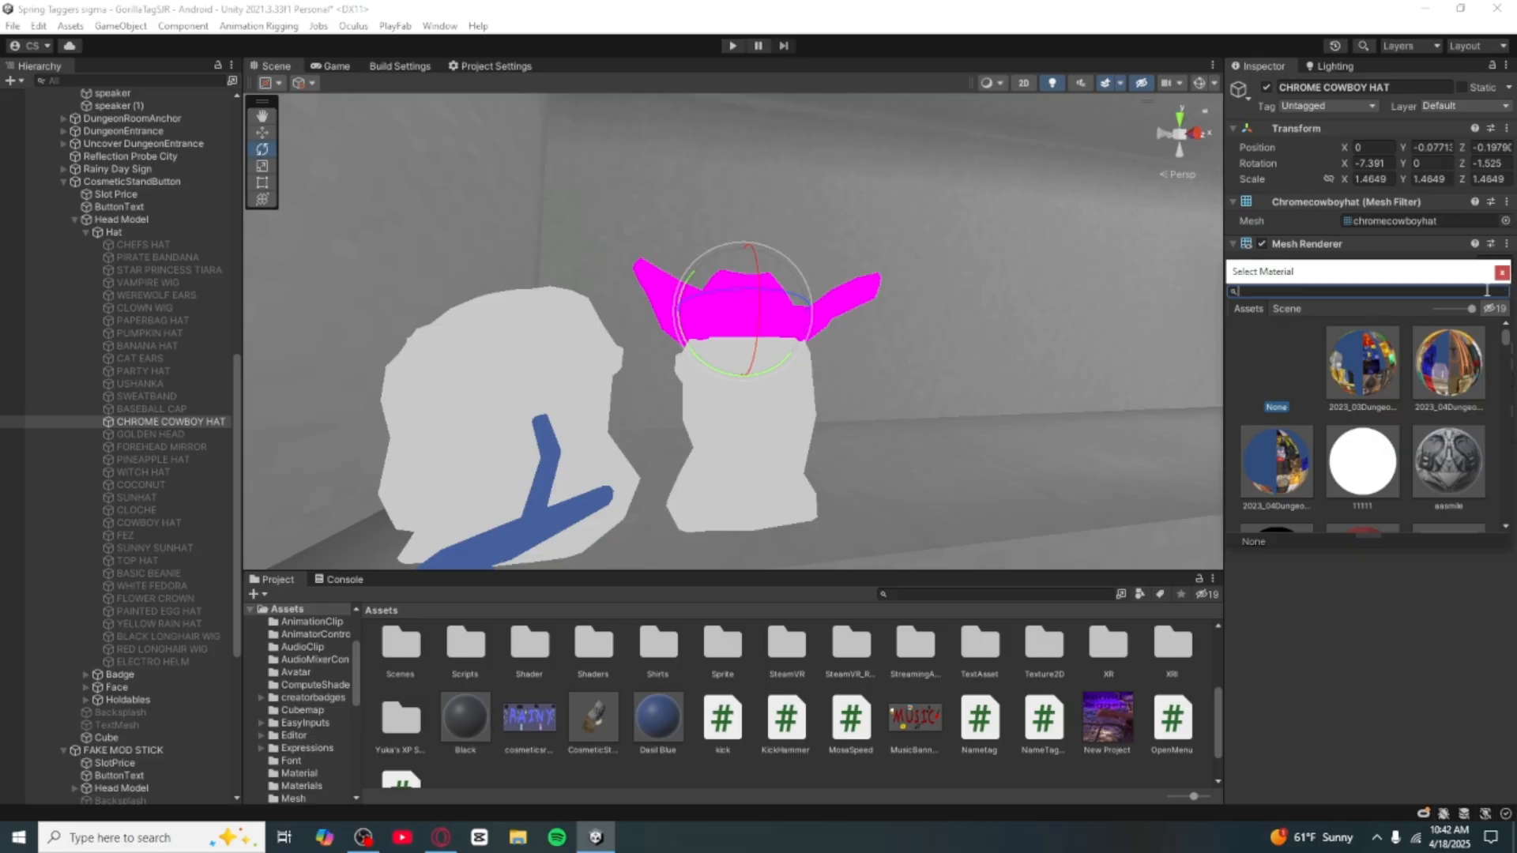
{"action": "type", "text": "shiny"}
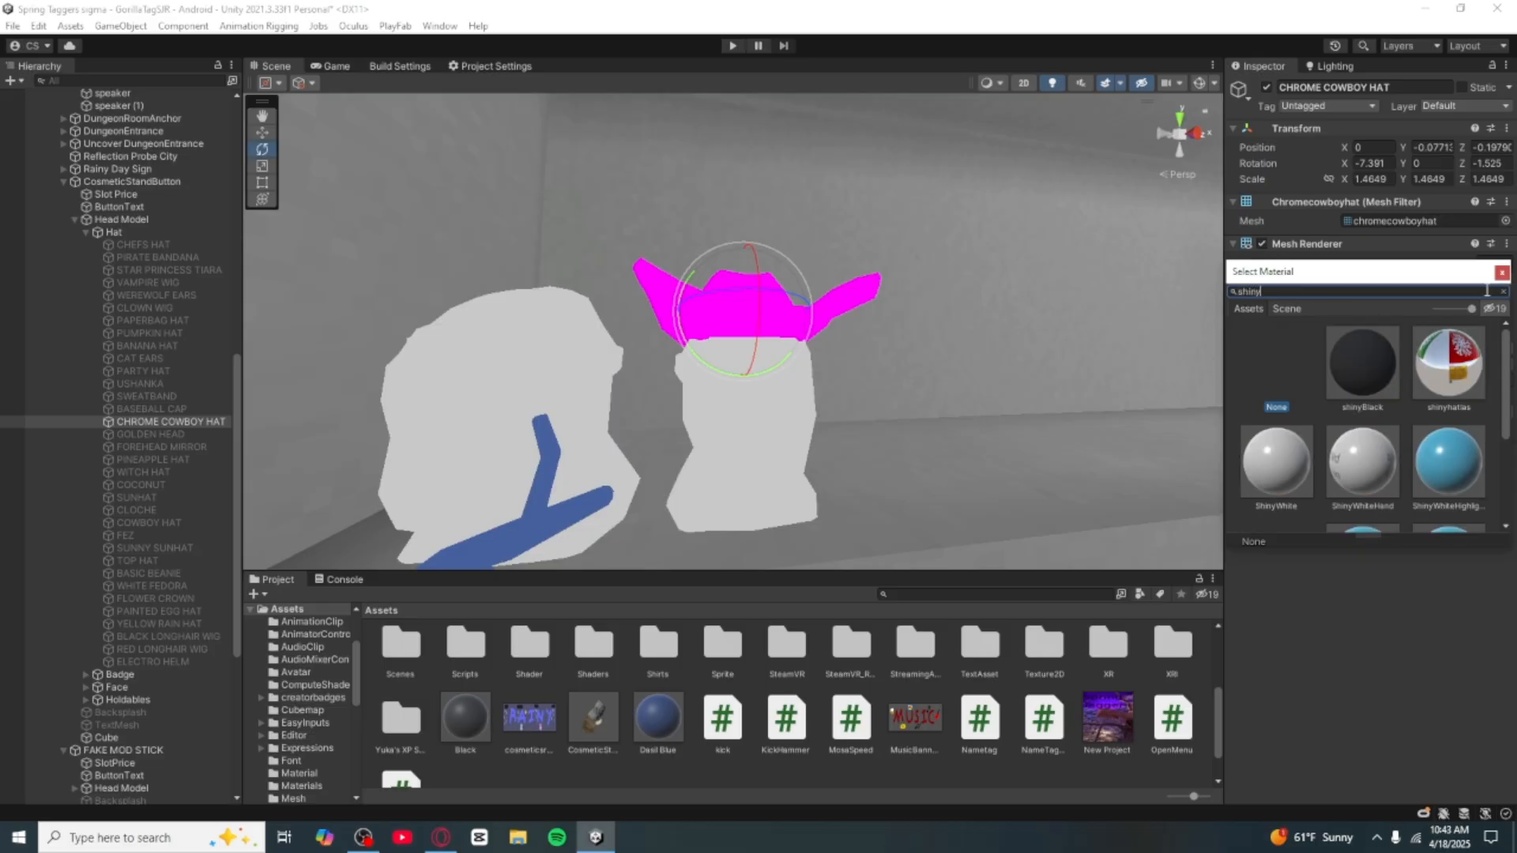
{"action": "double_click", "coordinate": [1466, 360]}
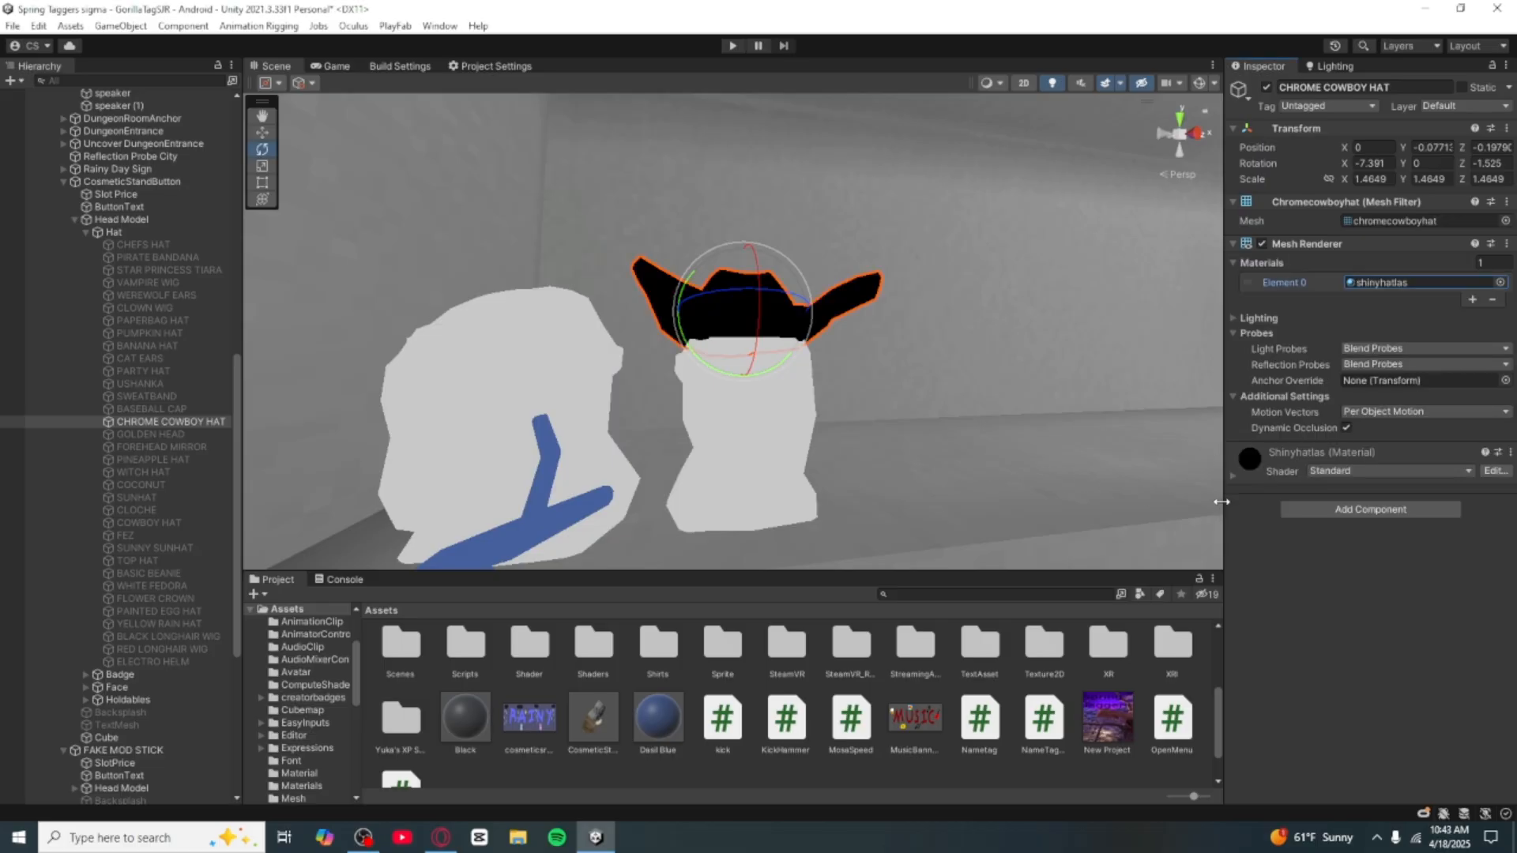
{"action": "left_click", "coordinate": [1254, 474]}
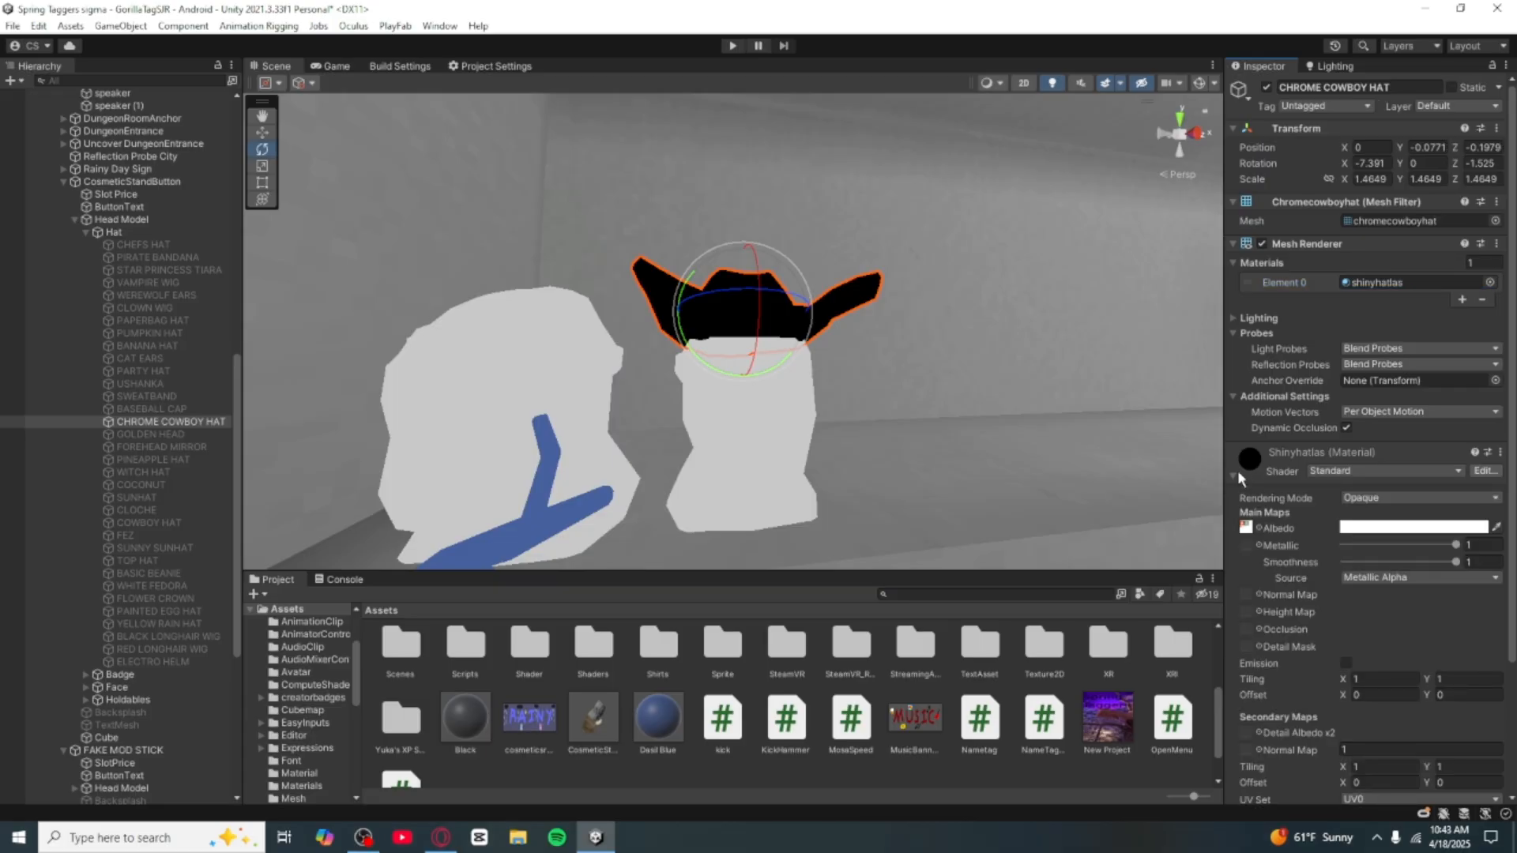
{"action": "key", "text": "w"}
{"action": "right_click_drag", "start_coordinate": [976, 425], "coordinate": [963, 519]}
{"action": "key", "text": "s"}
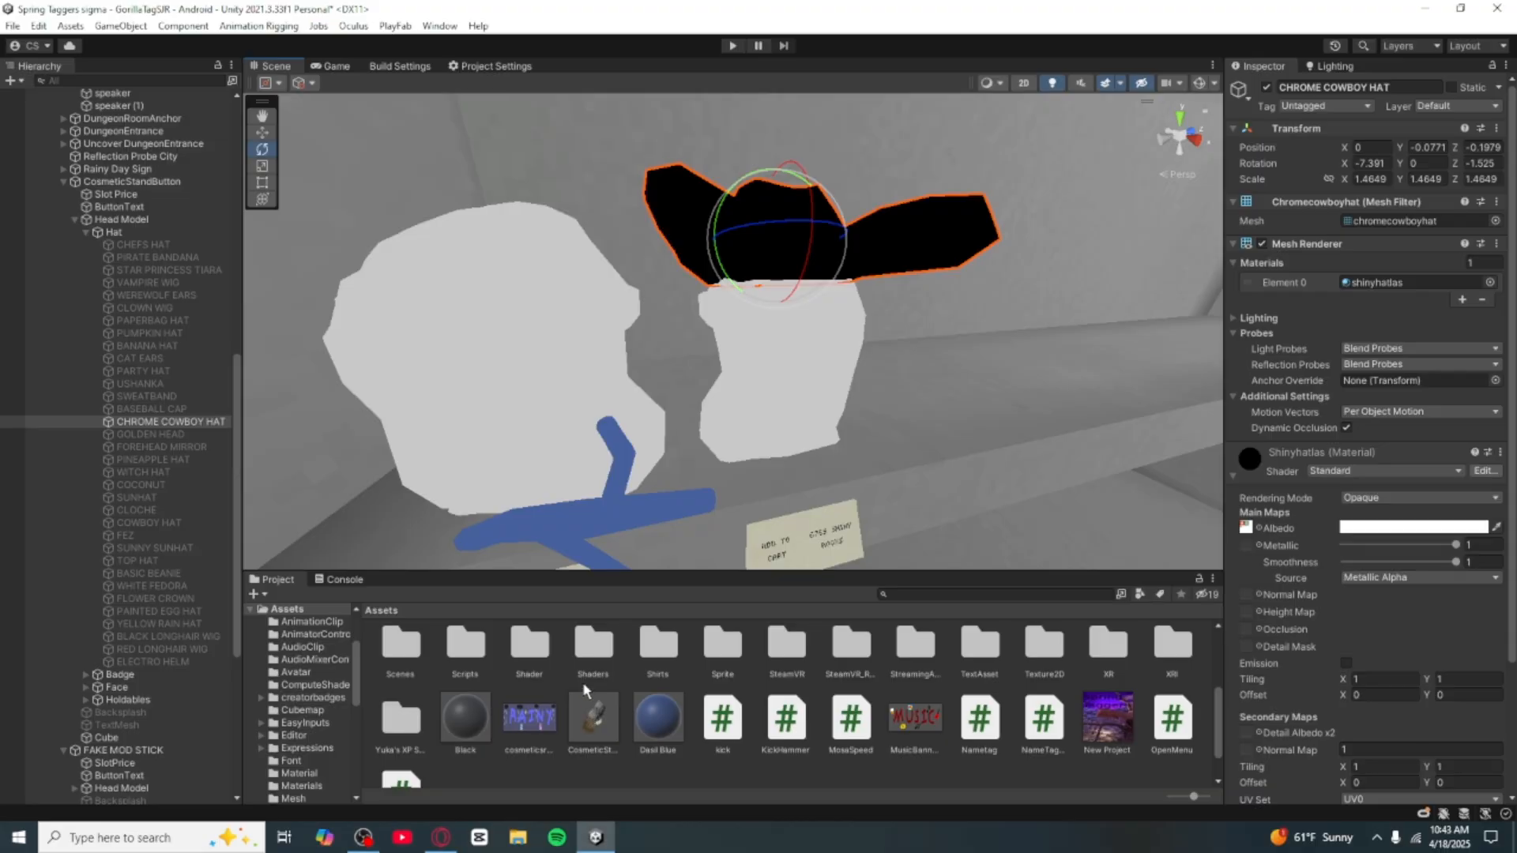
Step: Try to apply the silver monkey material from the MyThingys folder to the cowboy hat on the stand
{"action": "scroll", "coordinate": [836, 660], "scroll_direction": "up", "scroll_amount": 3}
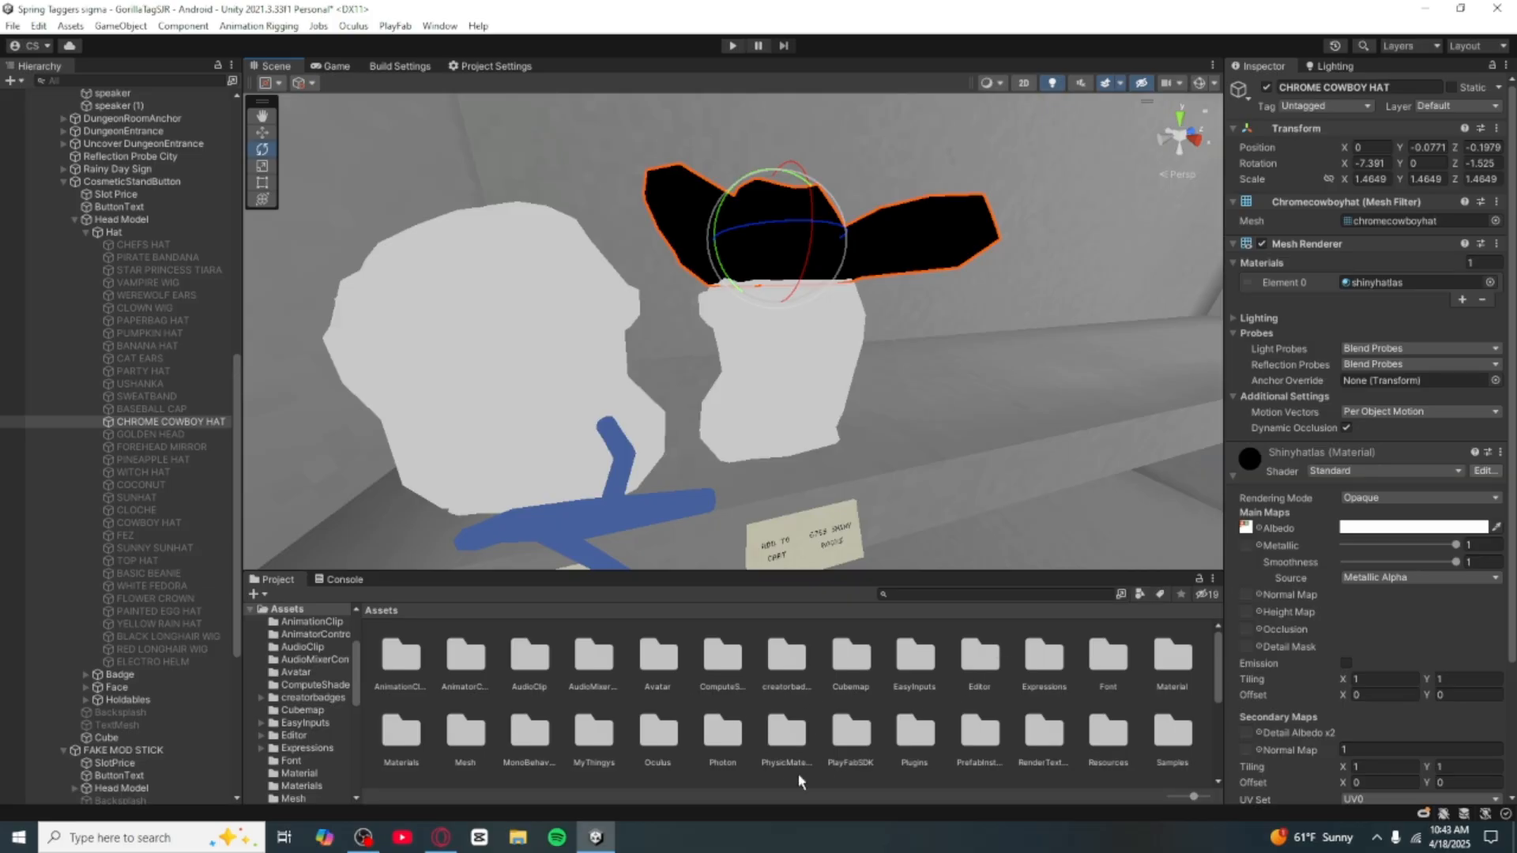
{"action": "double_click", "coordinate": [591, 726]}
{"action": "left_click_drag", "start_coordinate": [899, 654], "coordinate": [782, 83]}
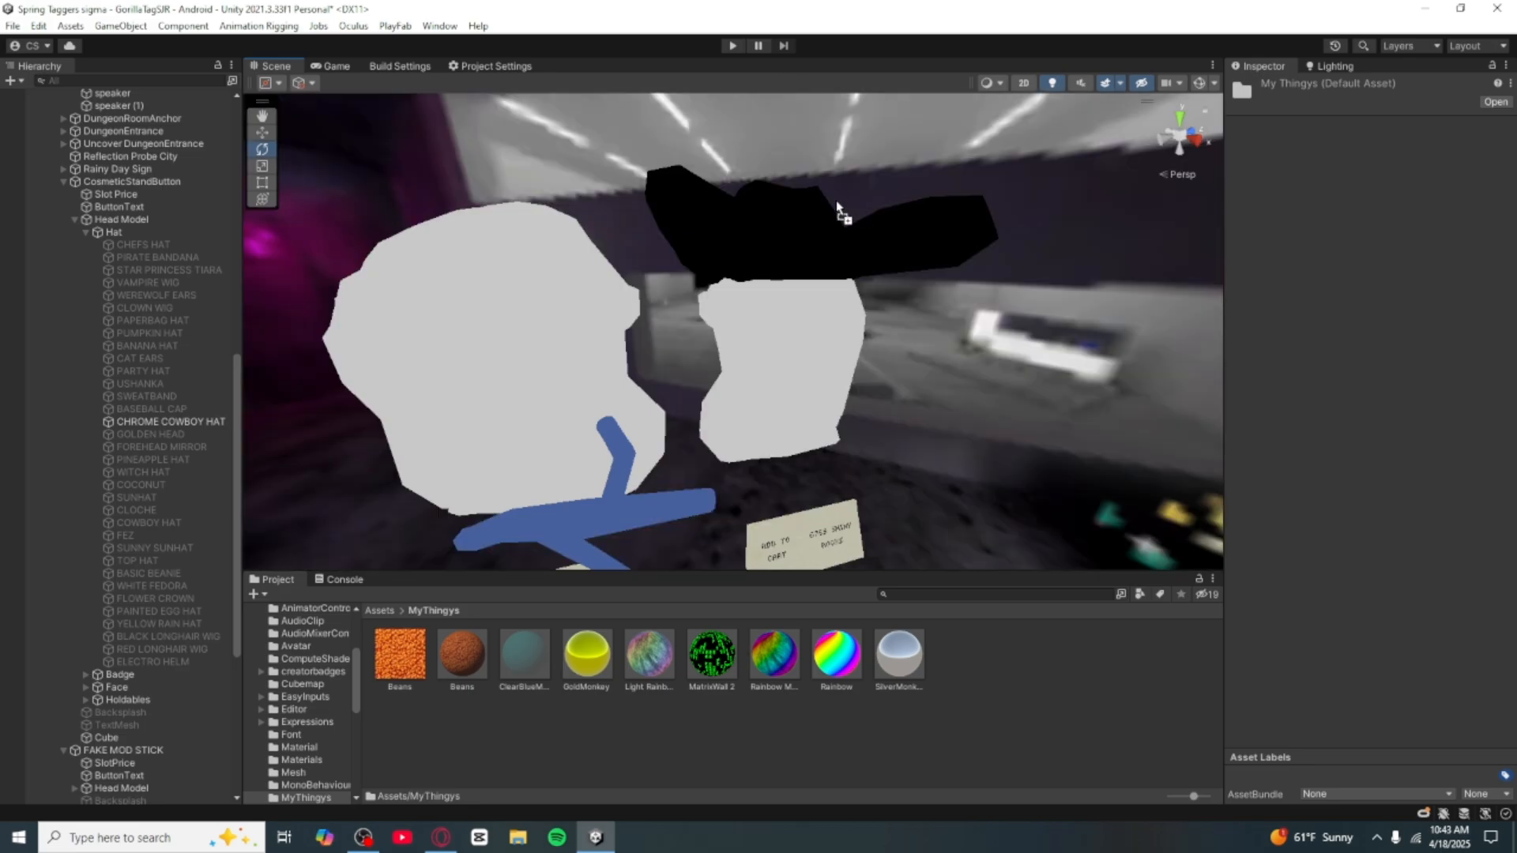
{"action": "left_click_drag", "start_coordinate": [837, 210], "coordinate": [843, 221]}
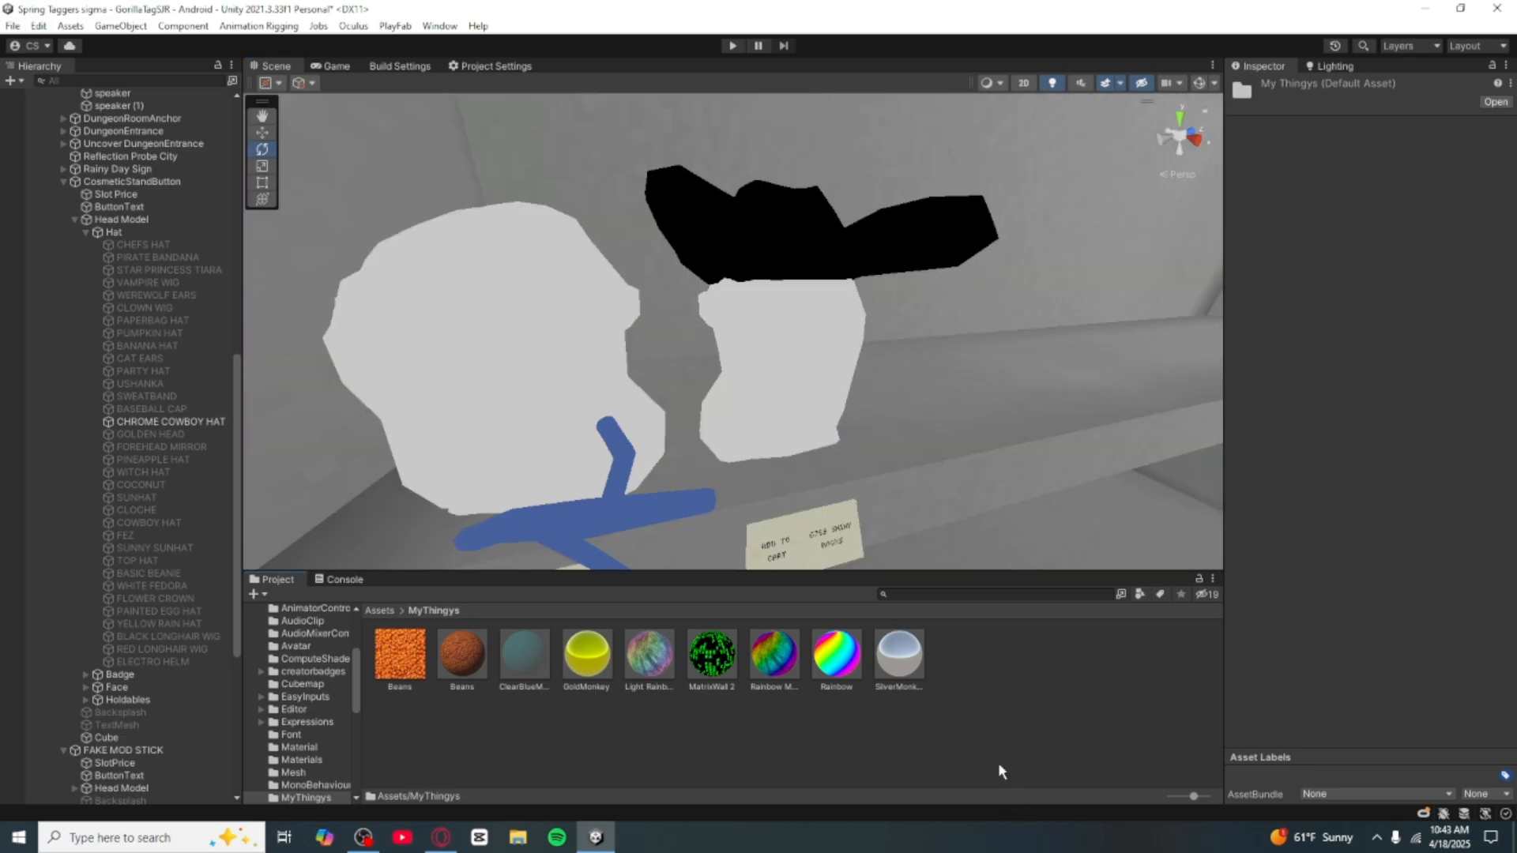
{"action": "left_click", "coordinate": [379, 611]}
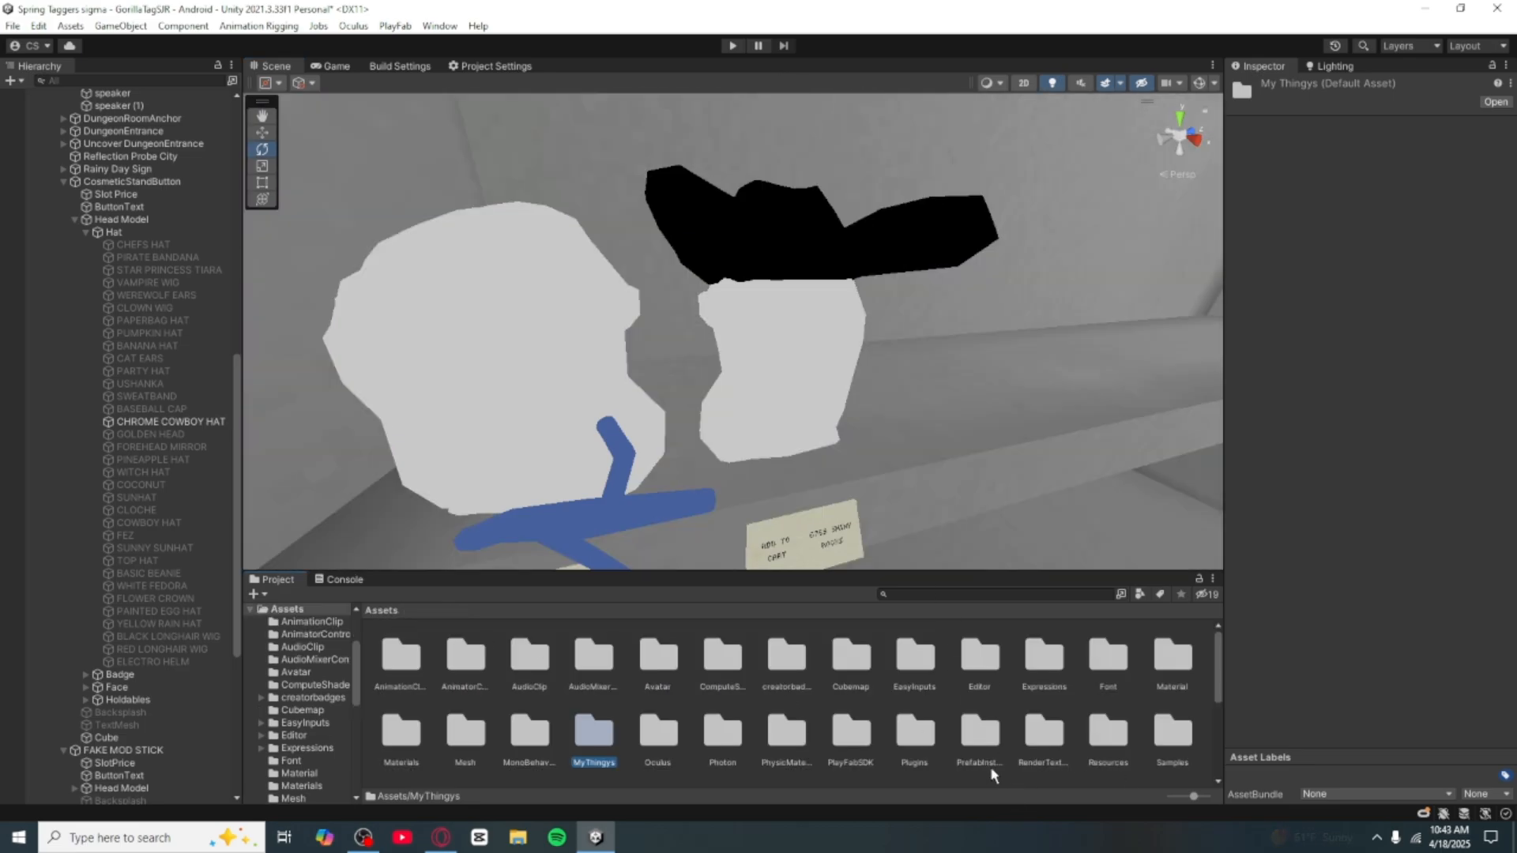
Step: Disable the CHROME COWBOY HAT object and enable WEREWOLF EARS in the same Hat group
{"action": "right_click_drag", "start_coordinate": [941, 312], "coordinate": [588, 310]}
{"action": "left_click", "coordinate": [588, 310]}
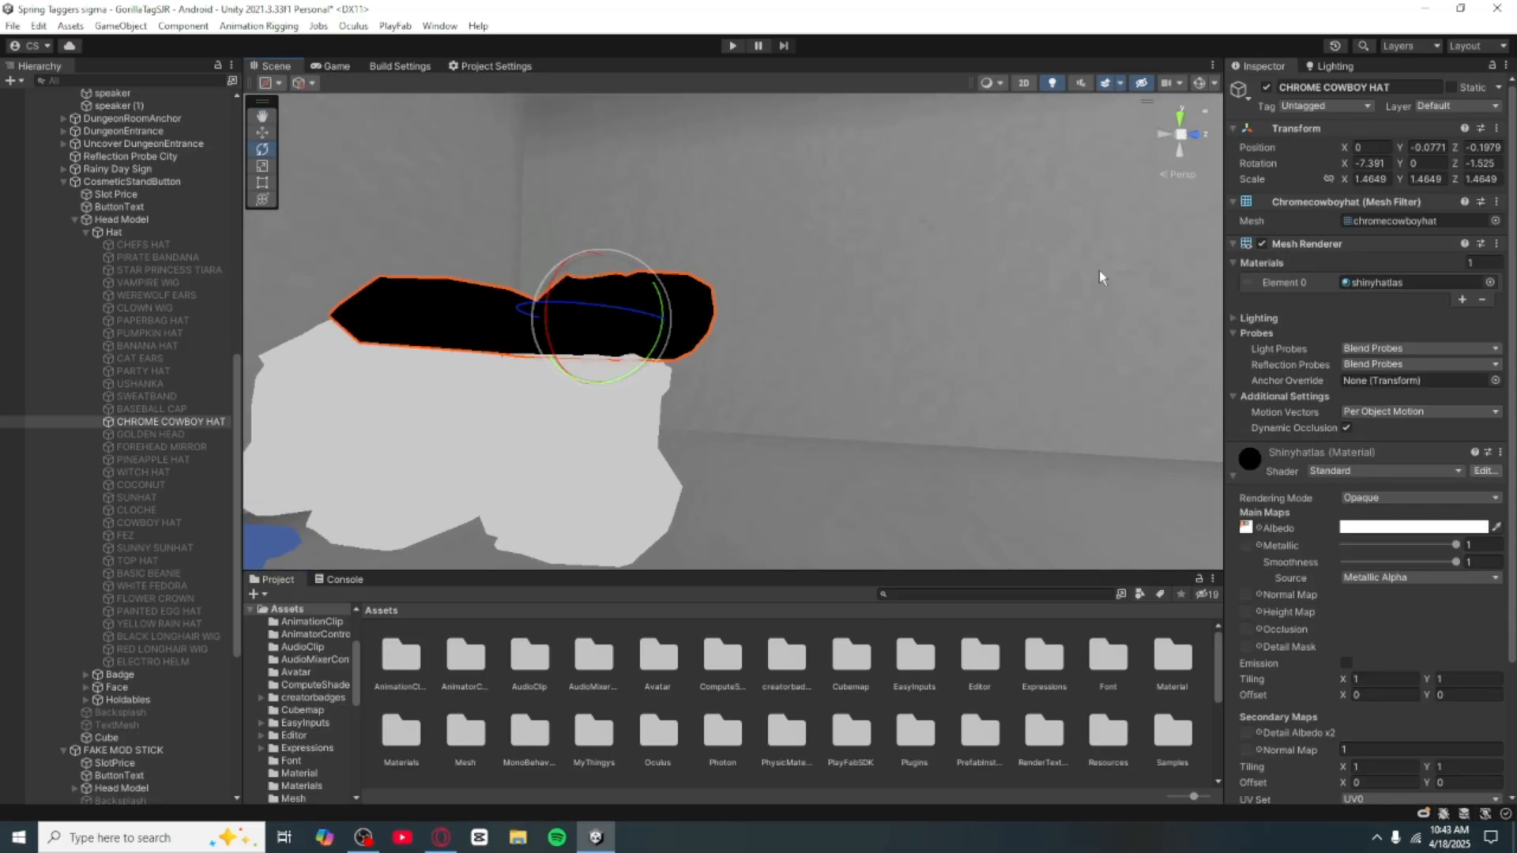
{"action": "left_click", "coordinate": [1267, 87]}
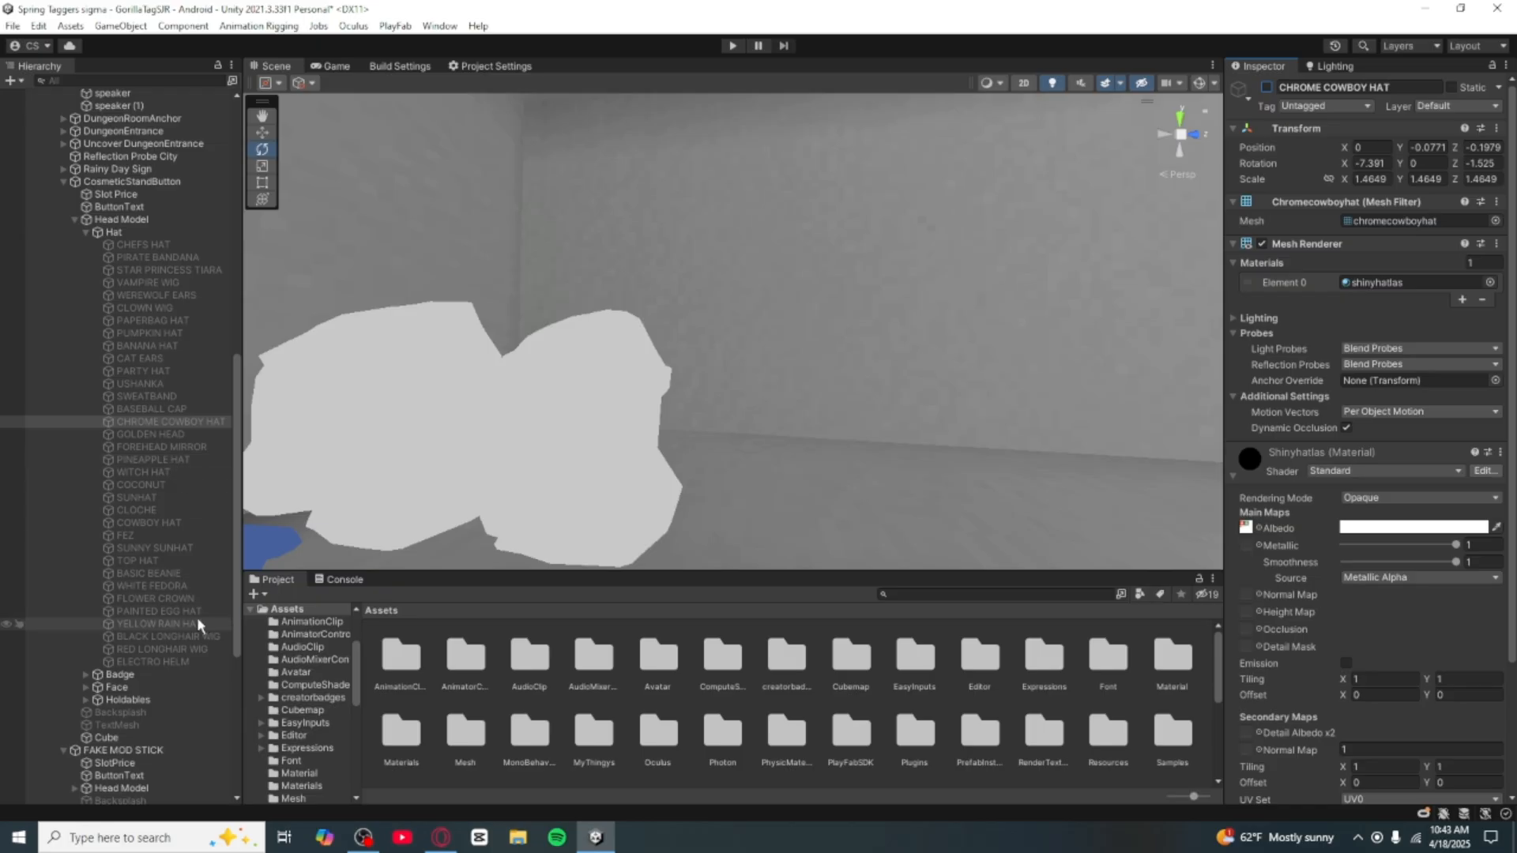
{"action": "left_click", "coordinate": [183, 292]}
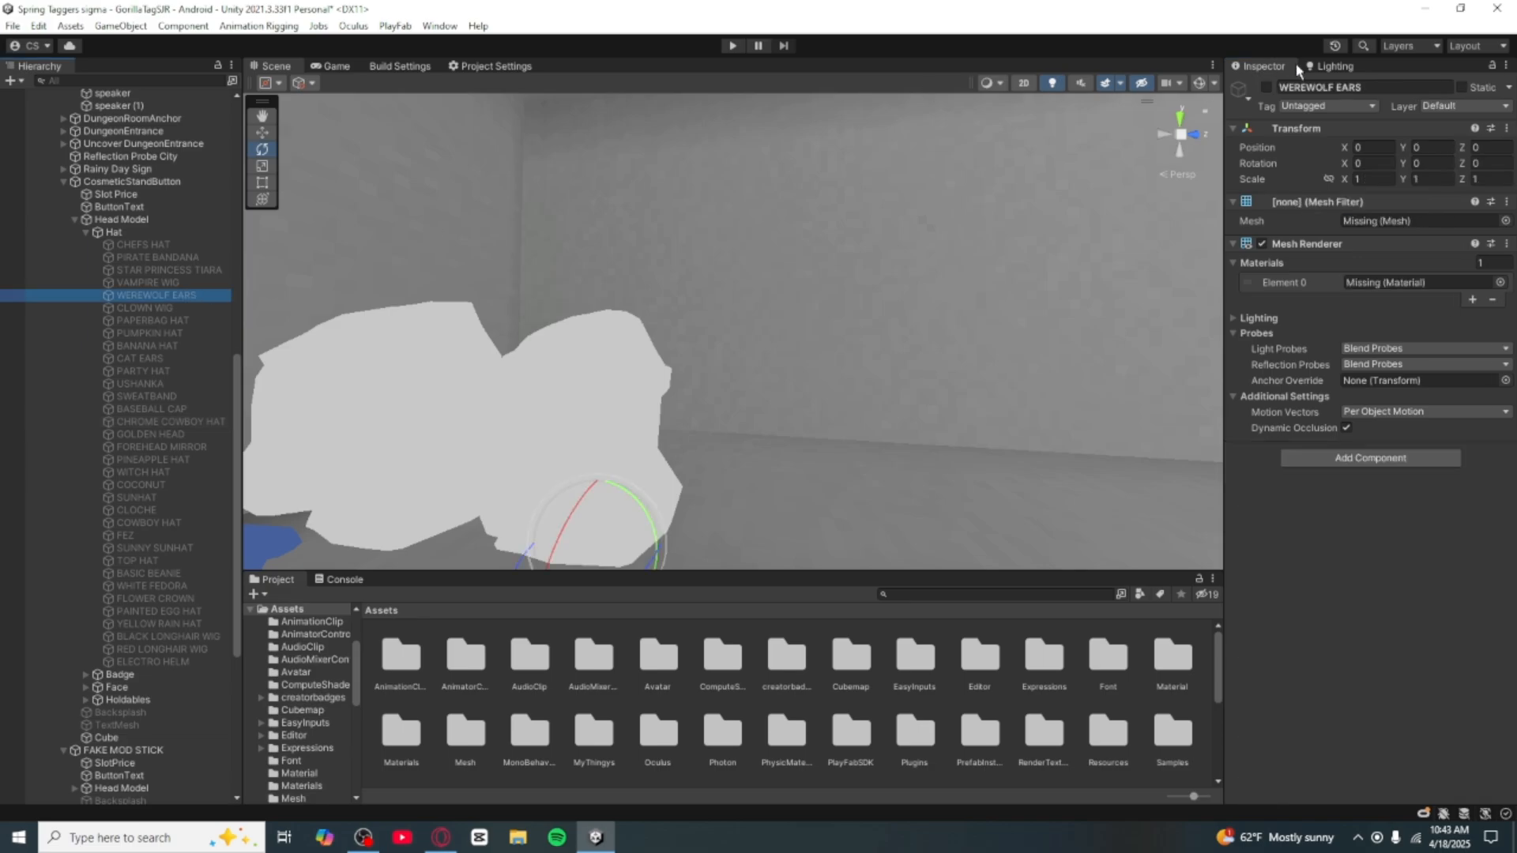
{"action": "left_click", "coordinate": [1267, 87]}
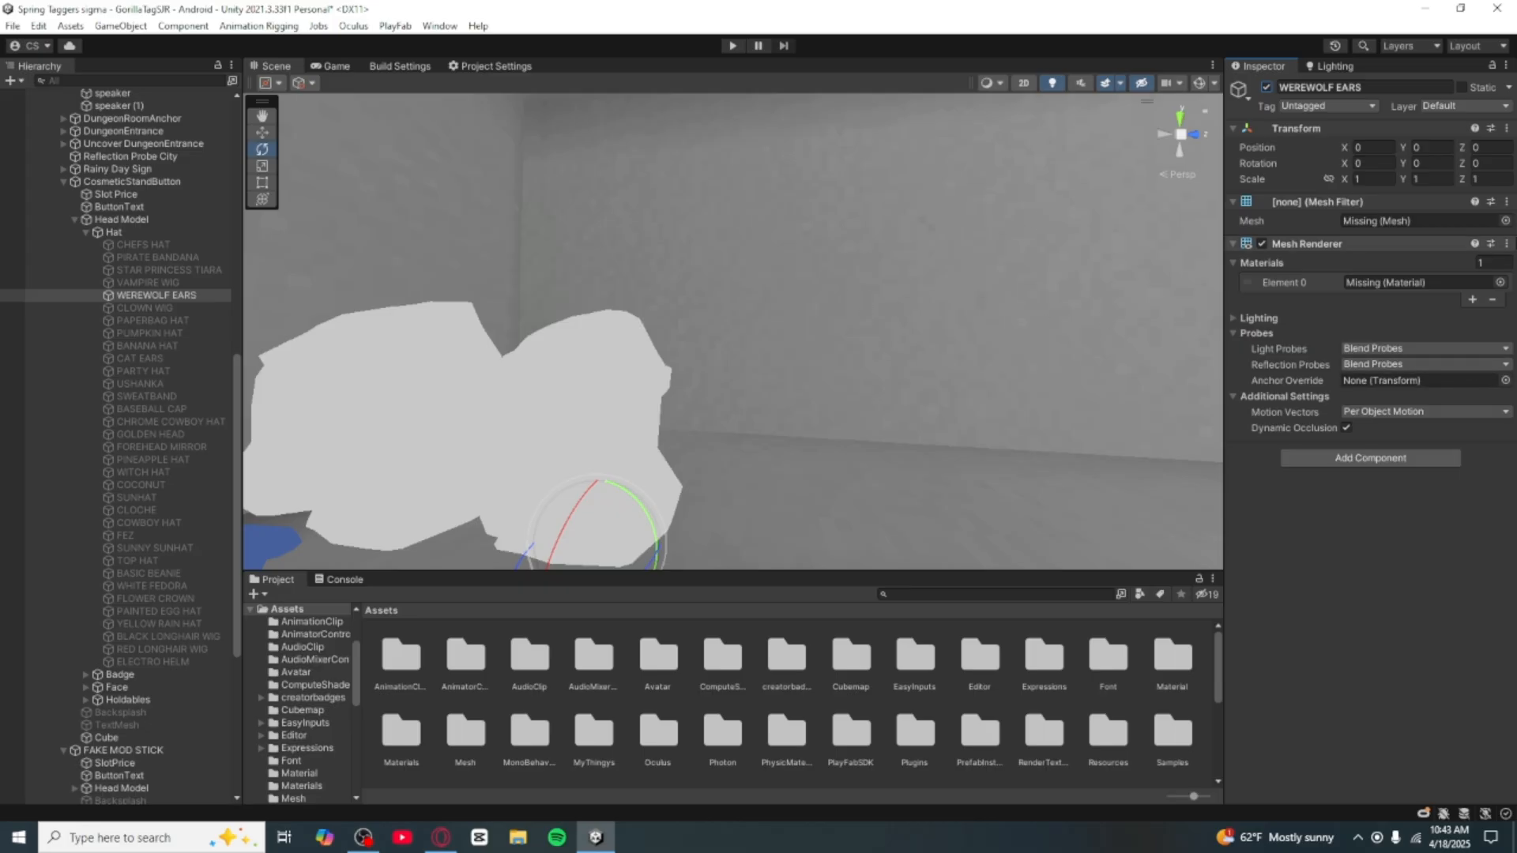
Step: Assign the wolfears mesh to the WEREWOLF EARS object's Mesh Filter
{"action": "left_click", "coordinate": [1505, 222]}
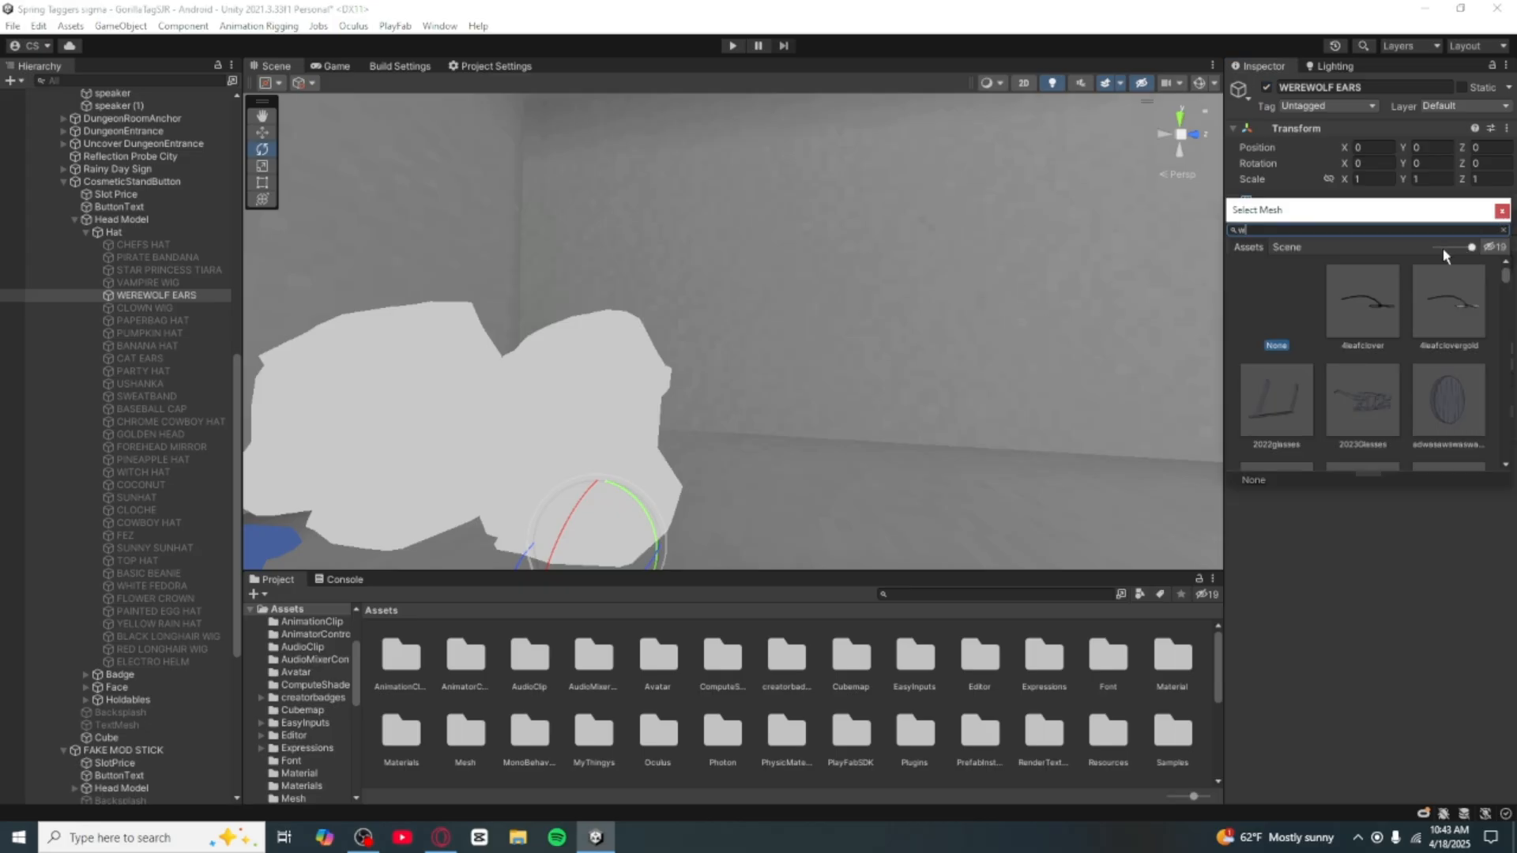
{"action": "key", "text": "BackSpace"}
{"action": "type", "text": "f"}
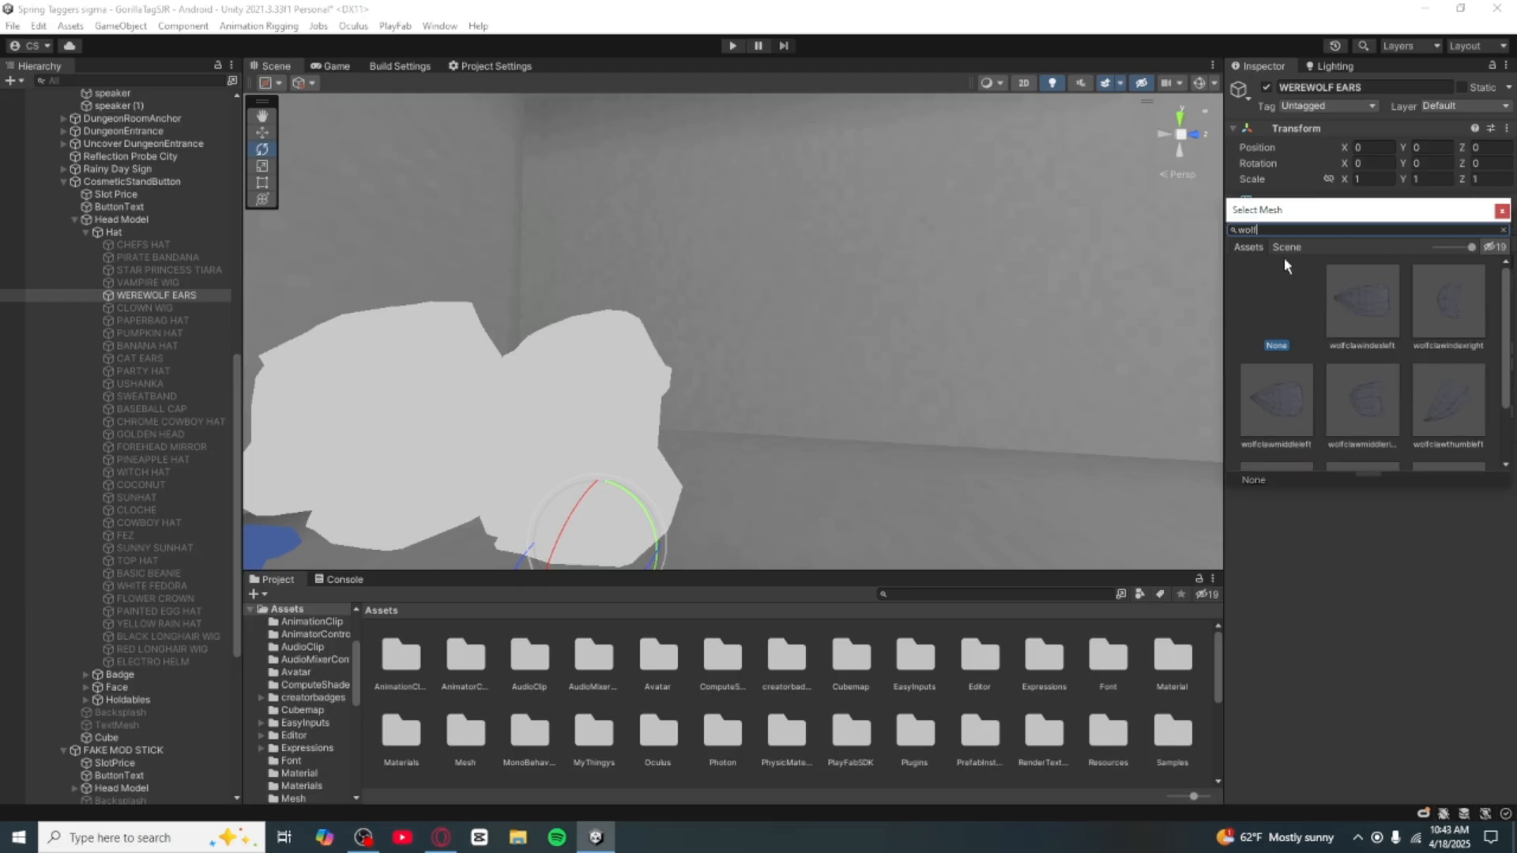
{"action": "scroll", "coordinate": [1392, 349], "scroll_direction": "down", "scroll_amount": 1}
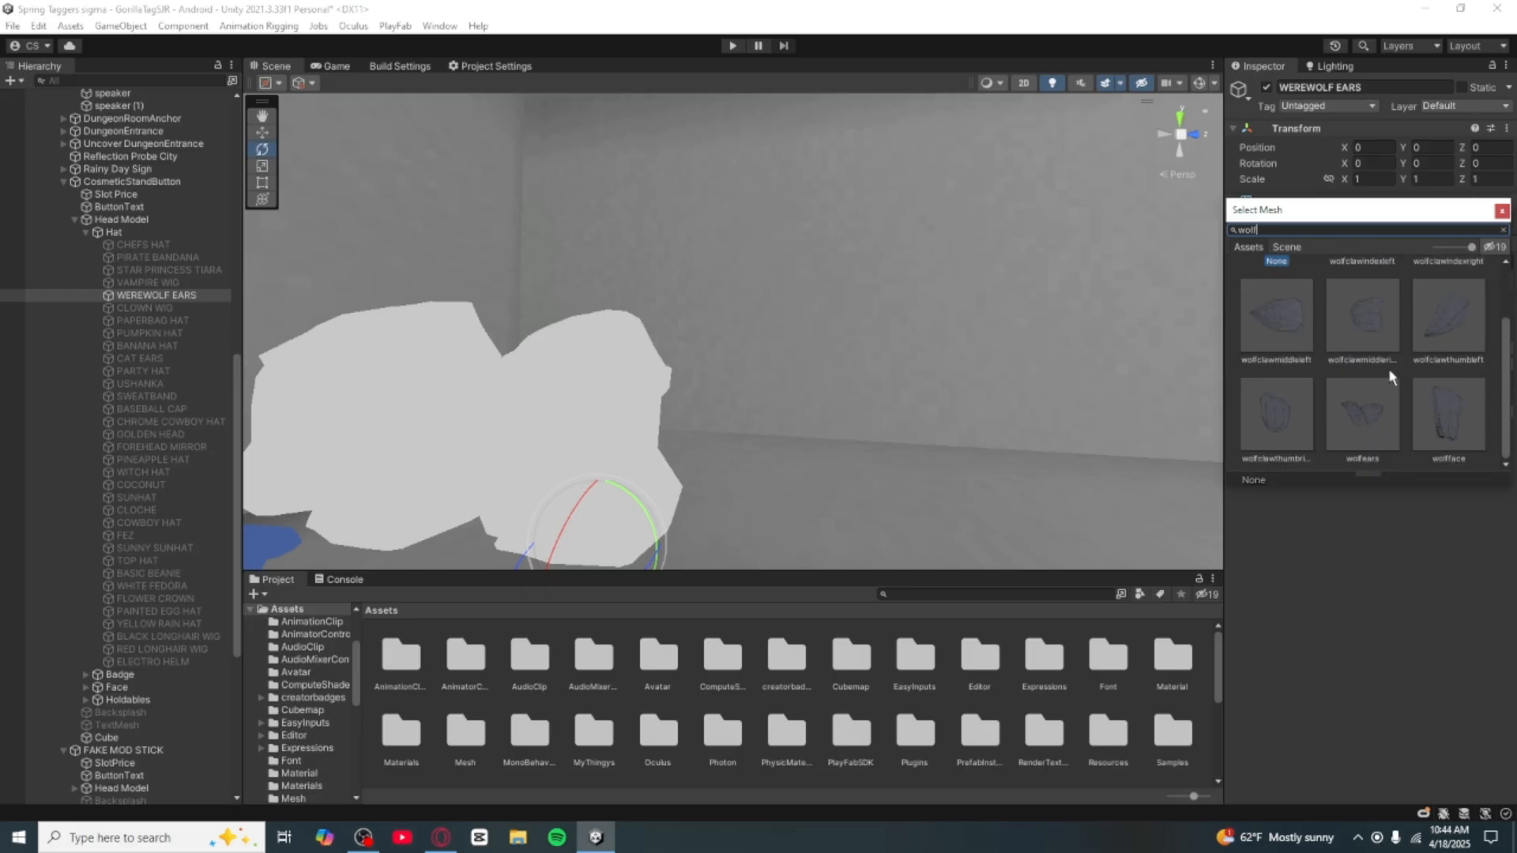
{"action": "double_click", "coordinate": [1383, 419]}
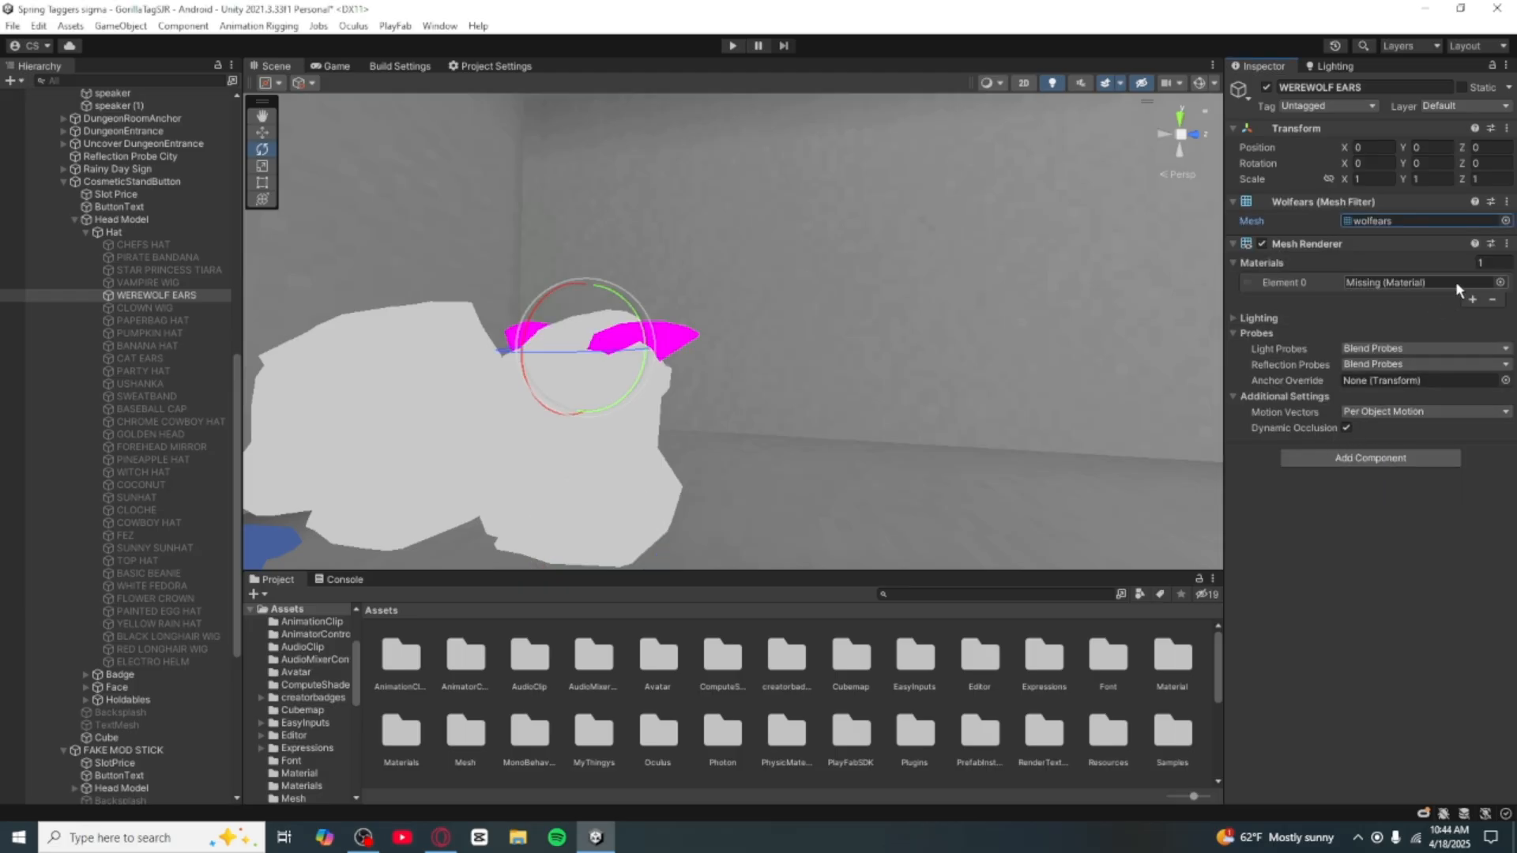
Step: Try the Halloween materials on WEREWOLF EARS and apply Halloween2022EnvironmentAtlas-mat
{"action": "left_click", "coordinate": [1500, 283]}
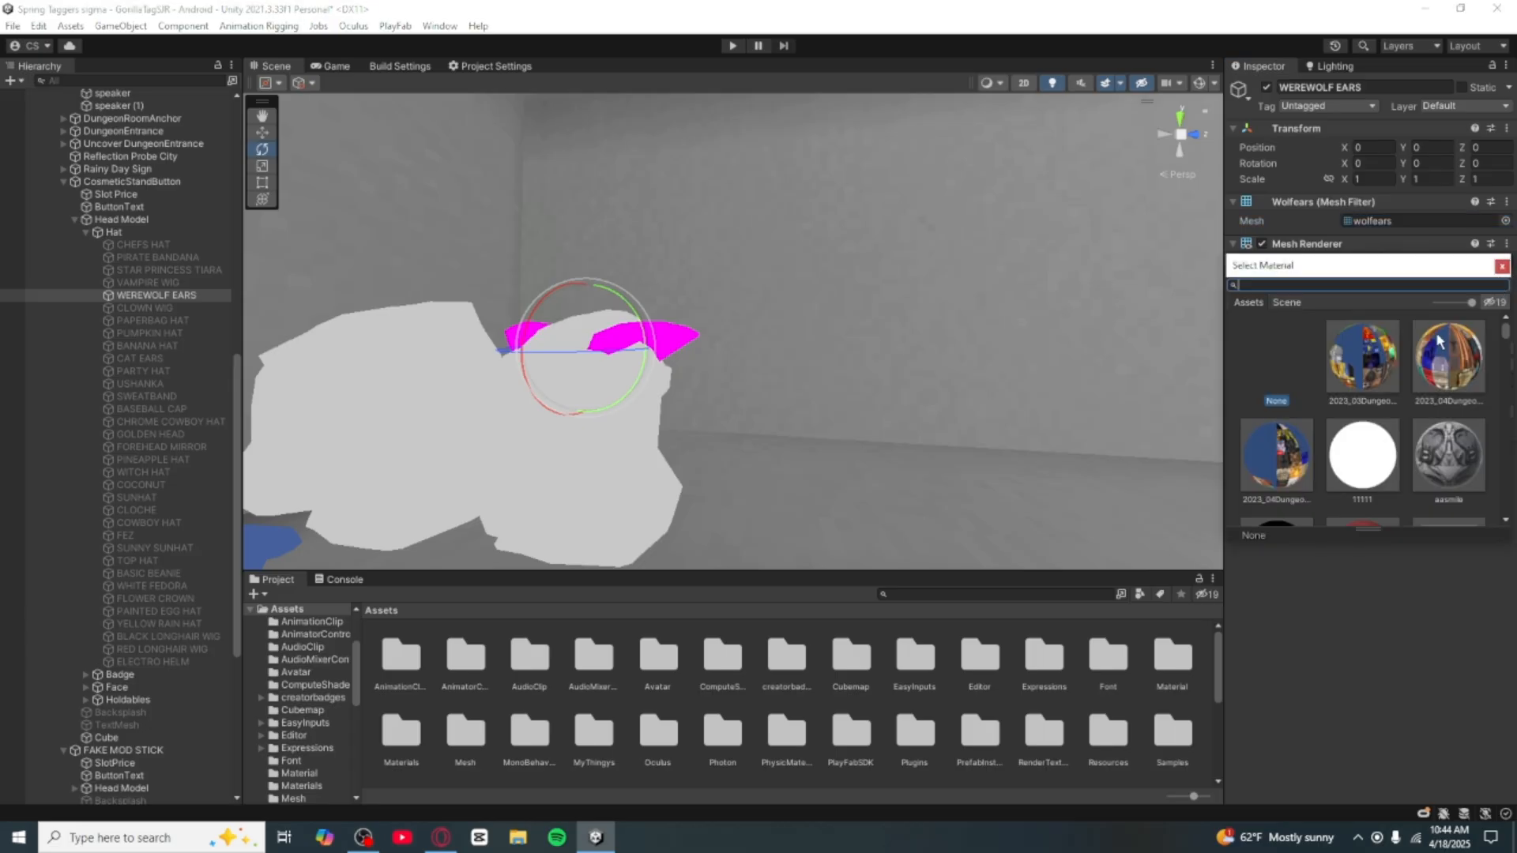
{"action": "type", "text": "holl"}
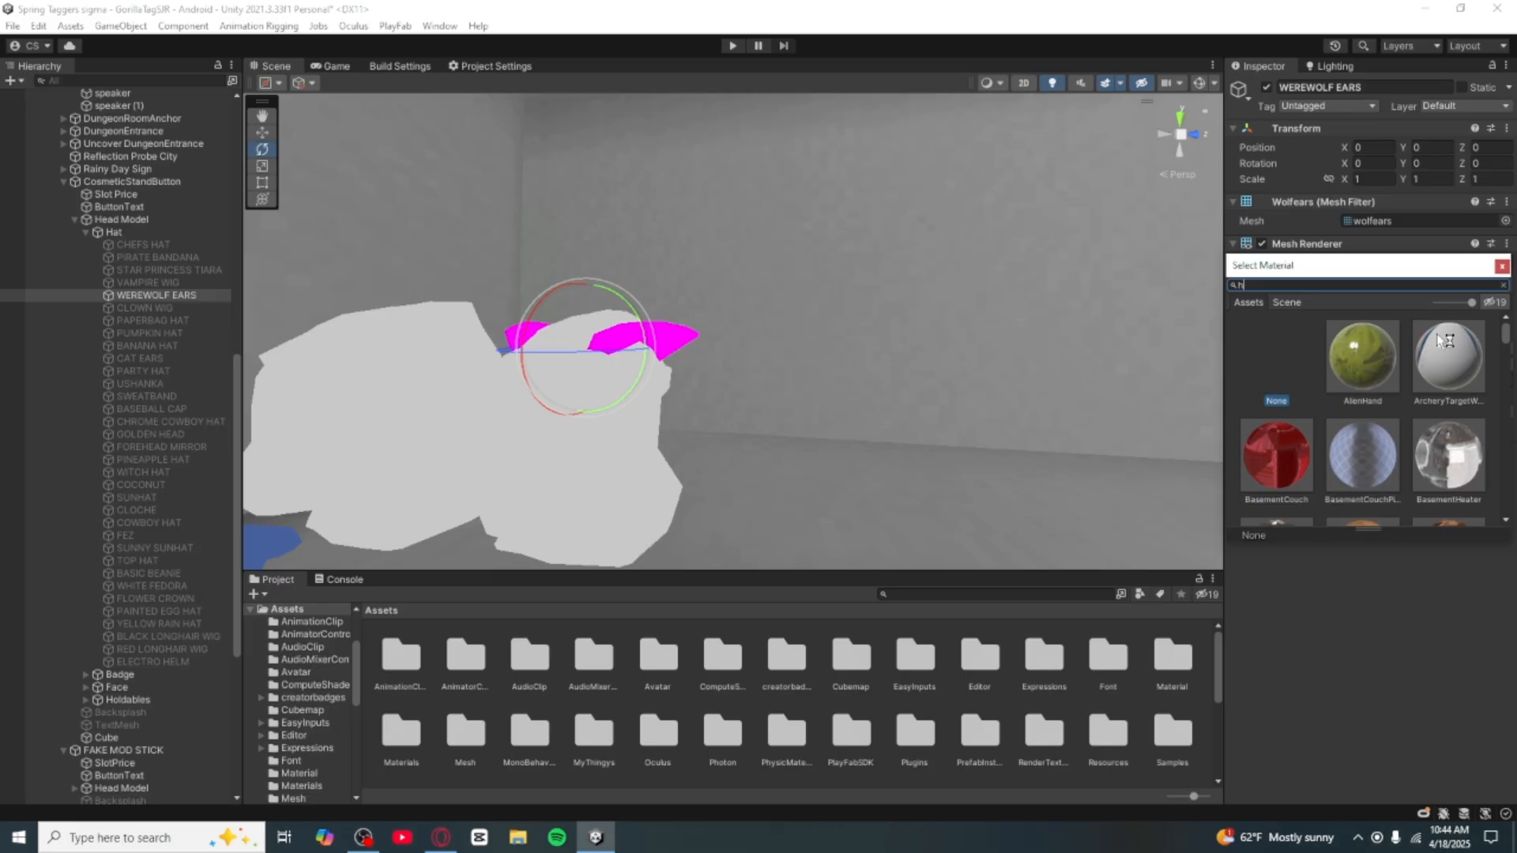
{"action": "key", "text": "BackSpace"}
{"action": "key", "text": "BackSpace"}
{"action": "key", "text": "BackSpace"}
{"action": "type", "text": "allow"}
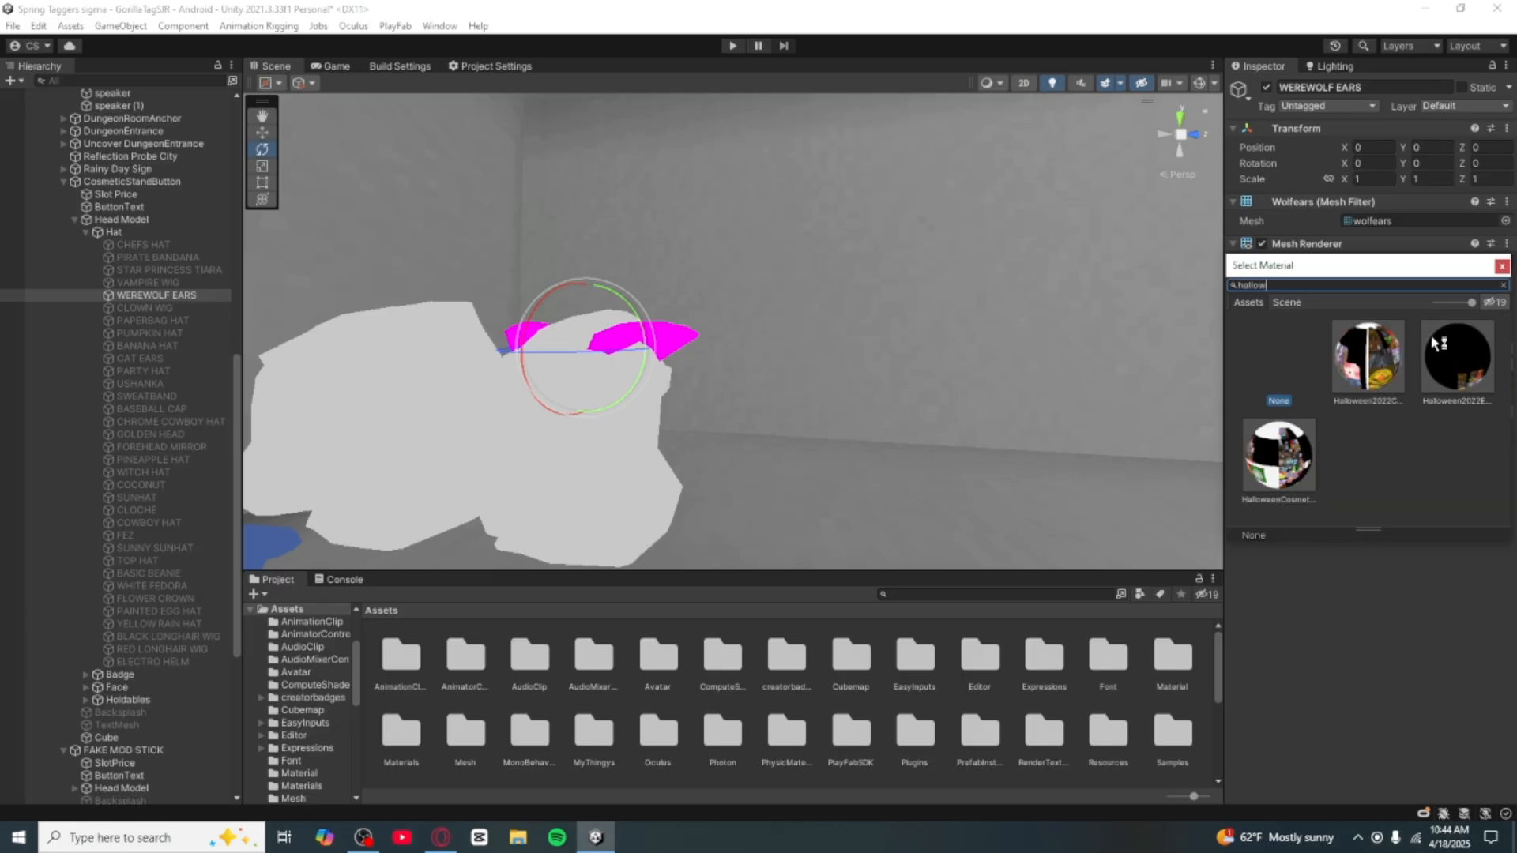
{"action": "left_click", "coordinate": [1278, 453]}
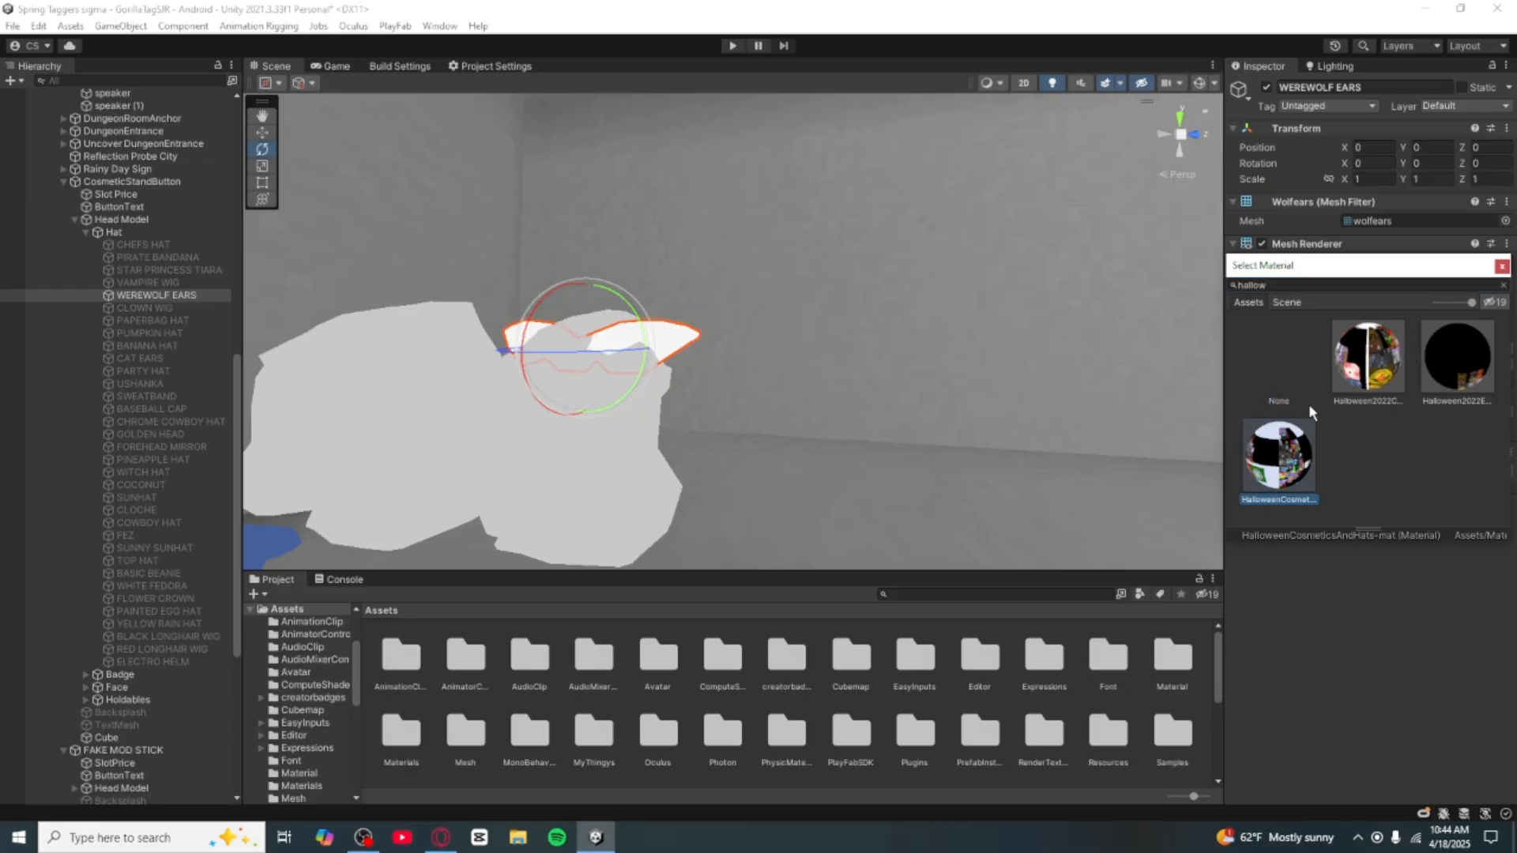
{"action": "left_click", "coordinate": [1367, 356]}
{"action": "left_click", "coordinate": [1441, 354]}
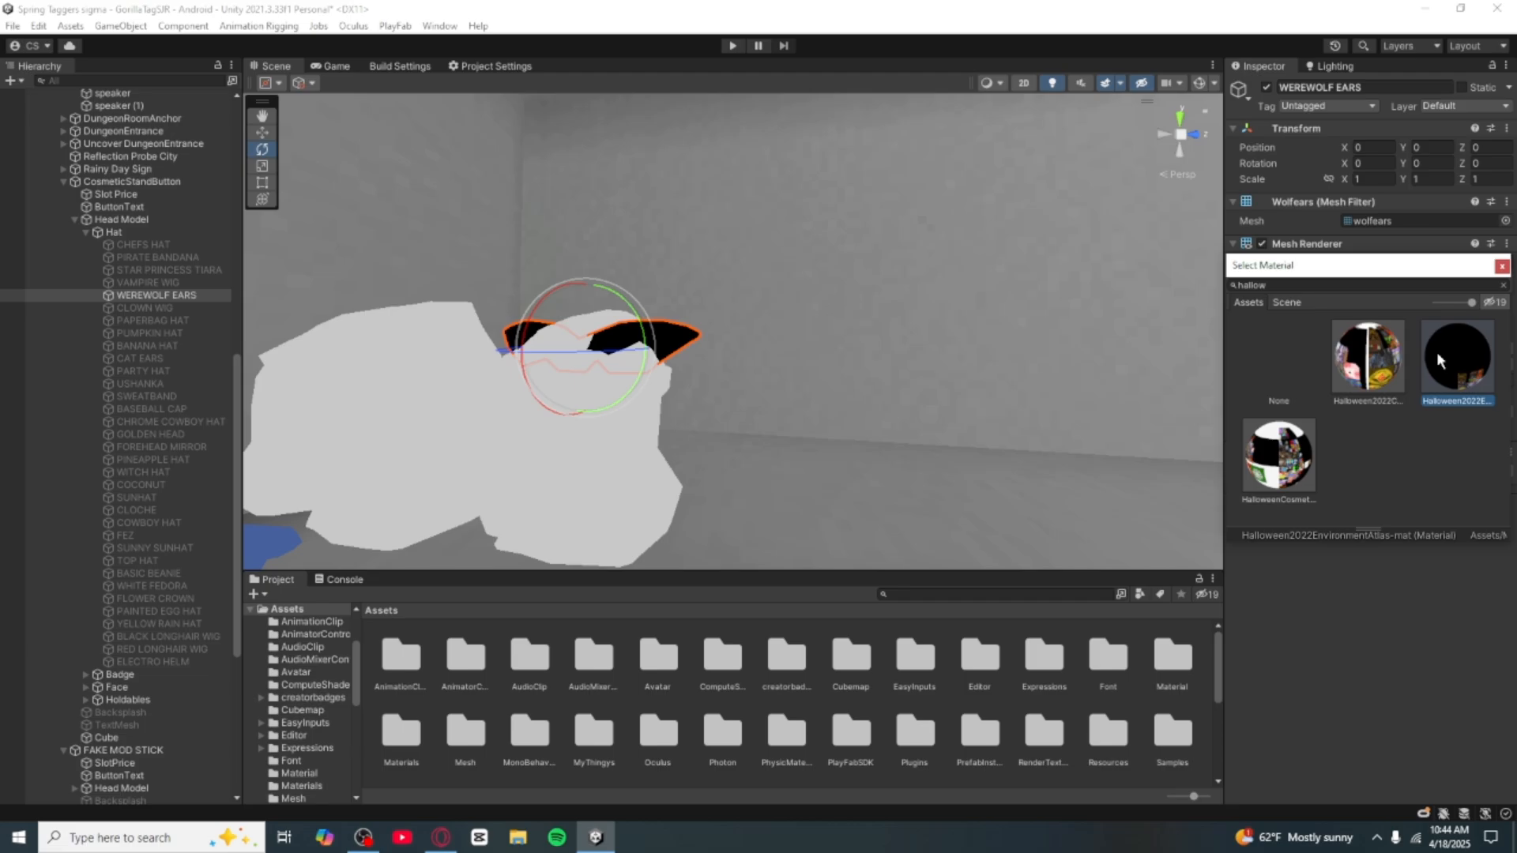
{"action": "double_click", "coordinate": [1436, 352]}
{"action": "left_click_drag", "start_coordinate": [943, 444], "coordinate": [1064, 456], "text": "alt"}
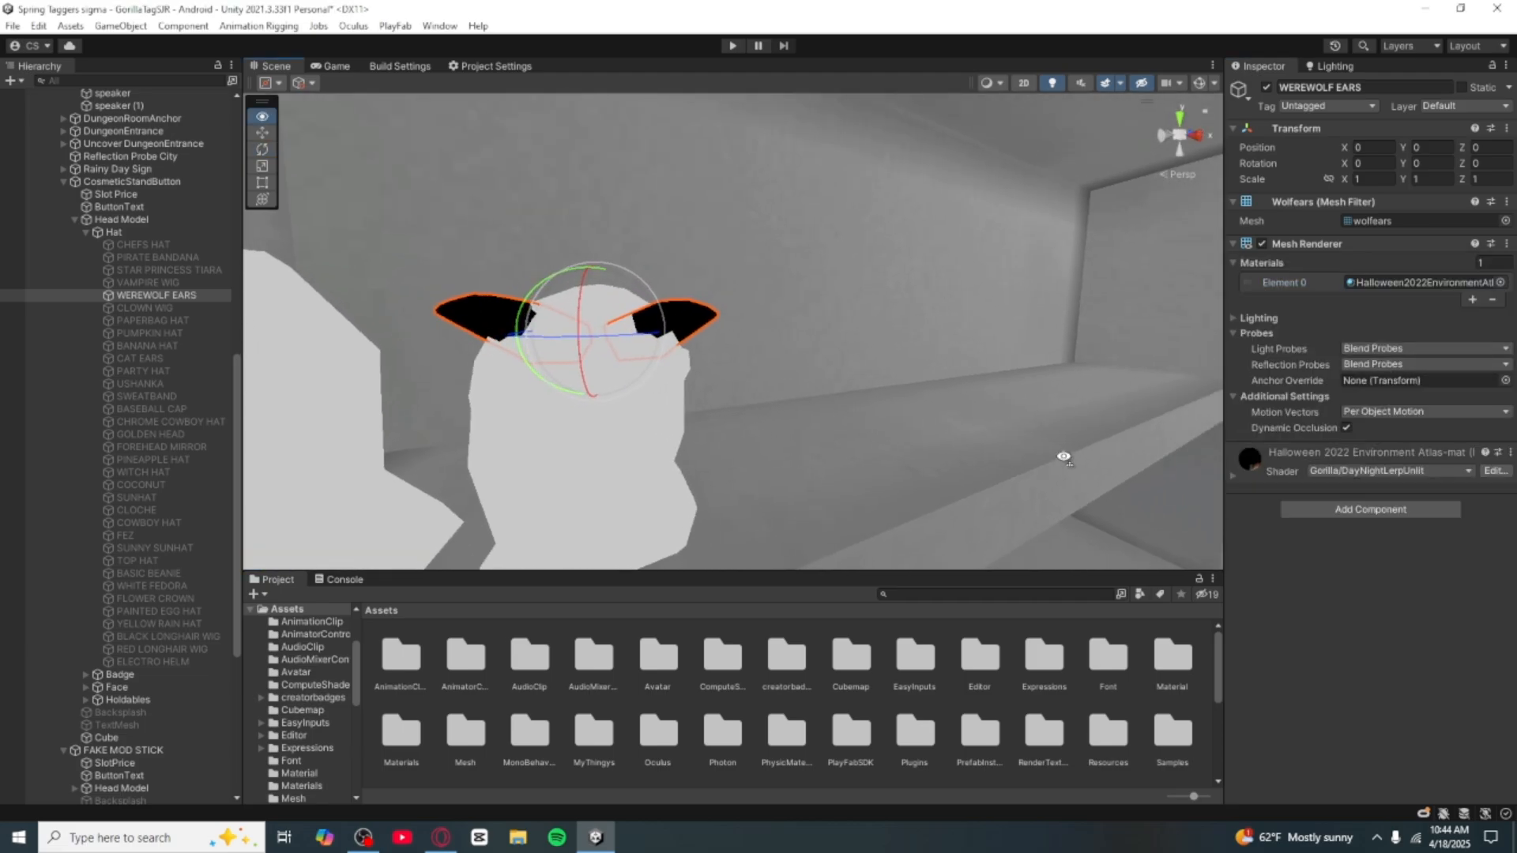
{"action": "right_click_drag", "start_coordinate": [1064, 457], "coordinate": [1409, 526]}
{"action": "key", "text": "w"}
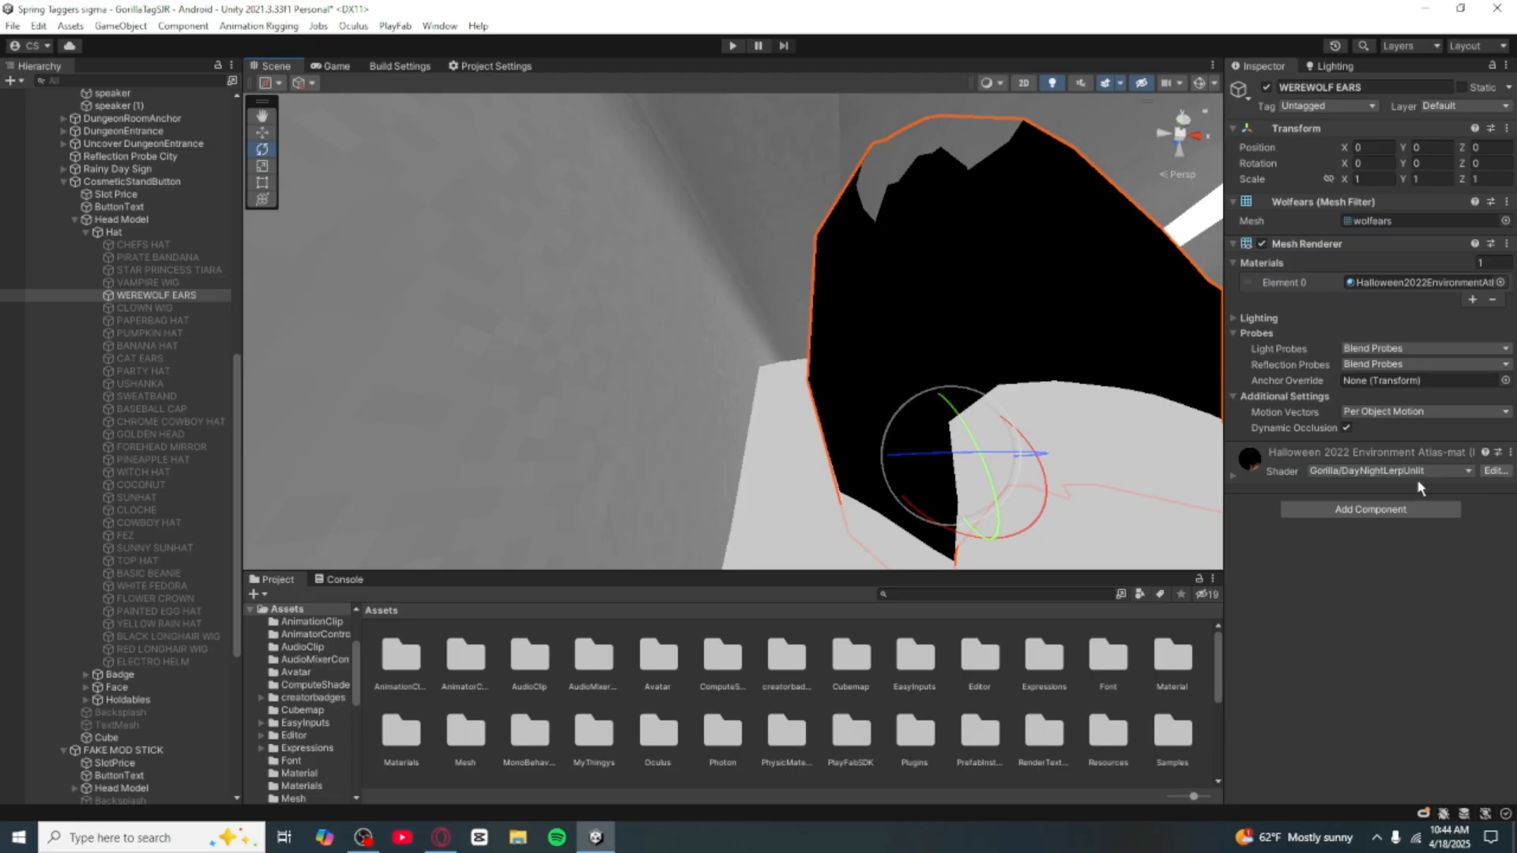
Step: Set the WEREWOLF EARS material to hatlas and collapse the Head Model's Hat group
{"action": "left_click", "coordinate": [1500, 282]}
{"action": "type", "text": "ha"}
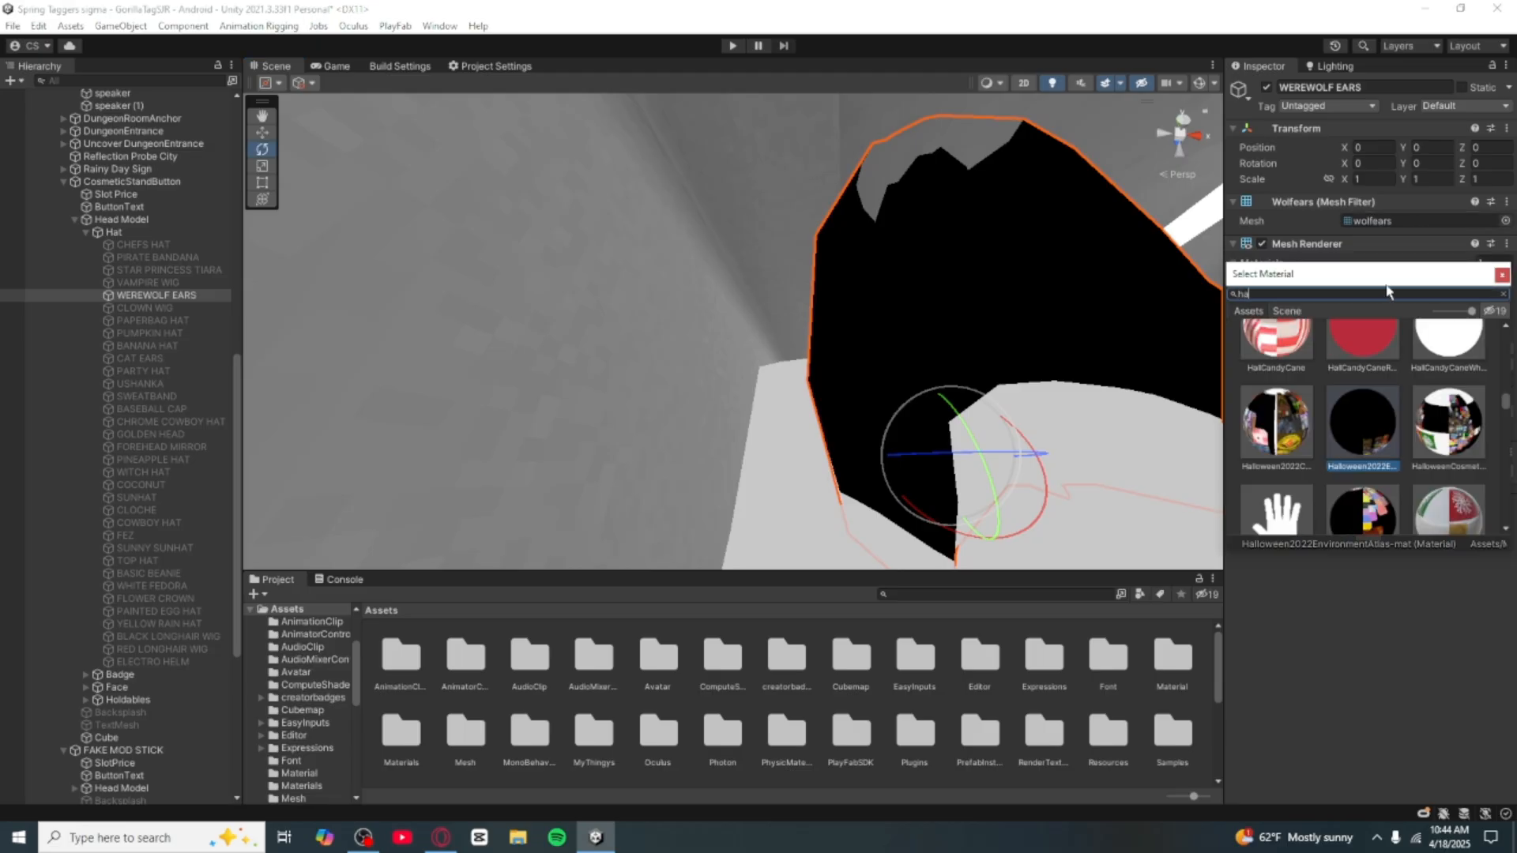
{"action": "type", "text": "t"}
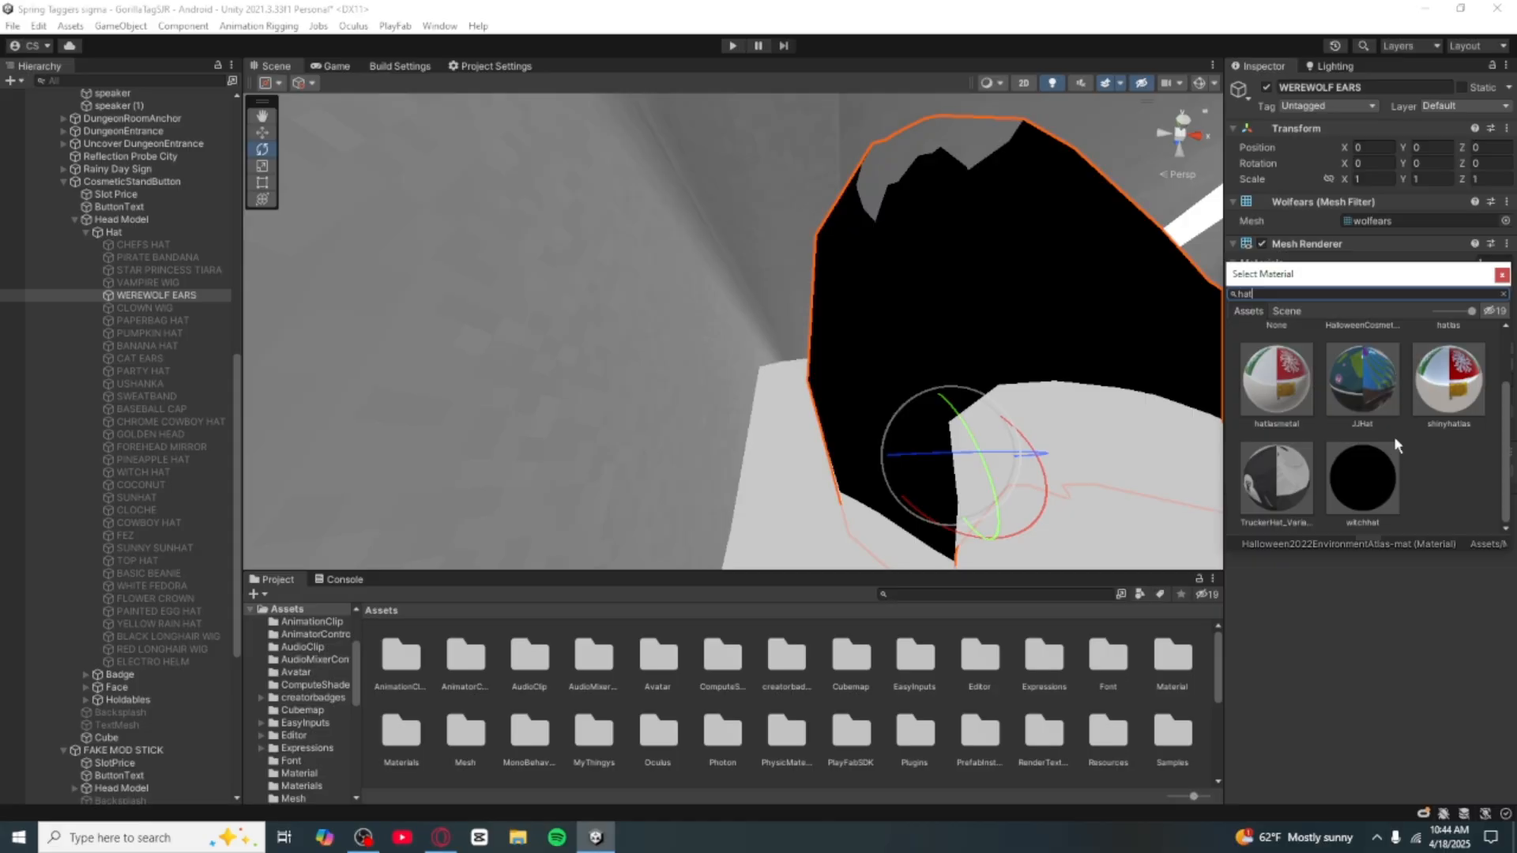
{"action": "scroll", "coordinate": [1359, 404], "scroll_direction": "up", "scroll_amount": 2}
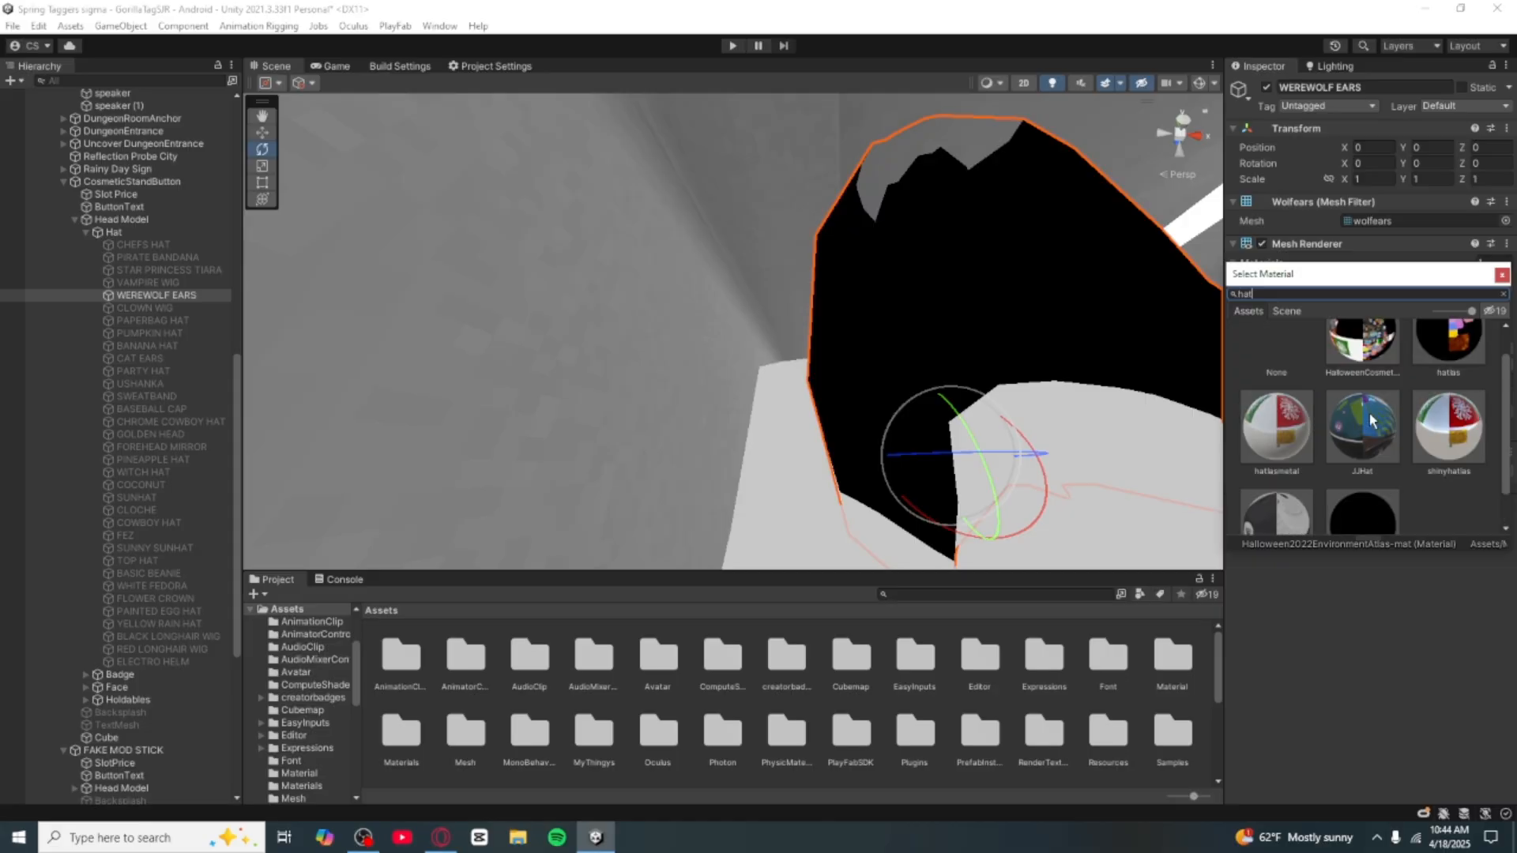
{"action": "double_click", "coordinate": [1439, 374]}
{"action": "right_click_drag", "start_coordinate": [997, 395], "coordinate": [689, 474]}
{"action": "key", "text": "s"}
{"action": "key", "text": "s"}
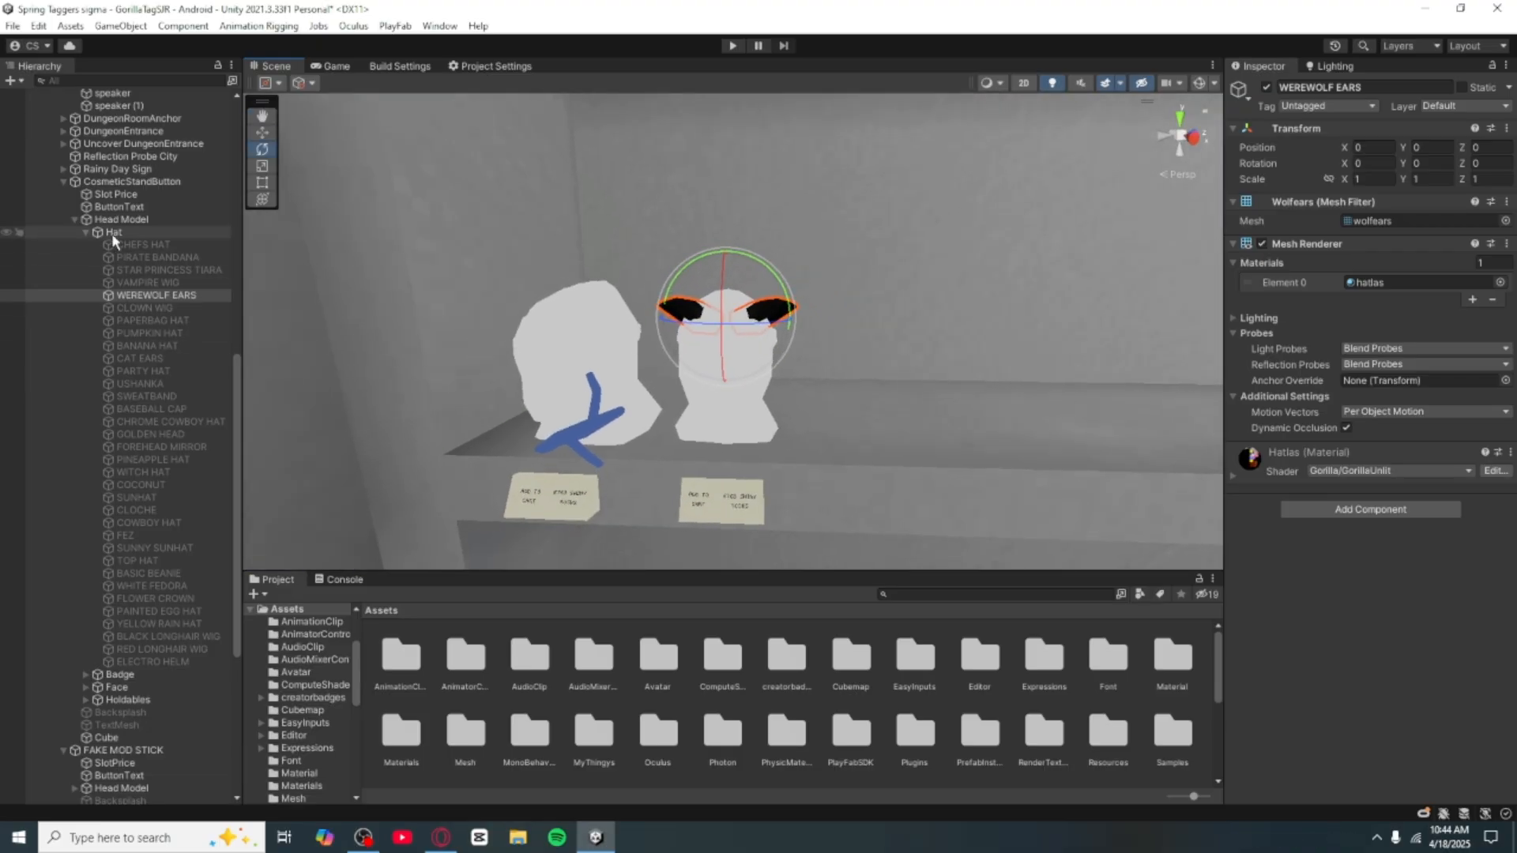
{"action": "left_click", "coordinate": [87, 234]}
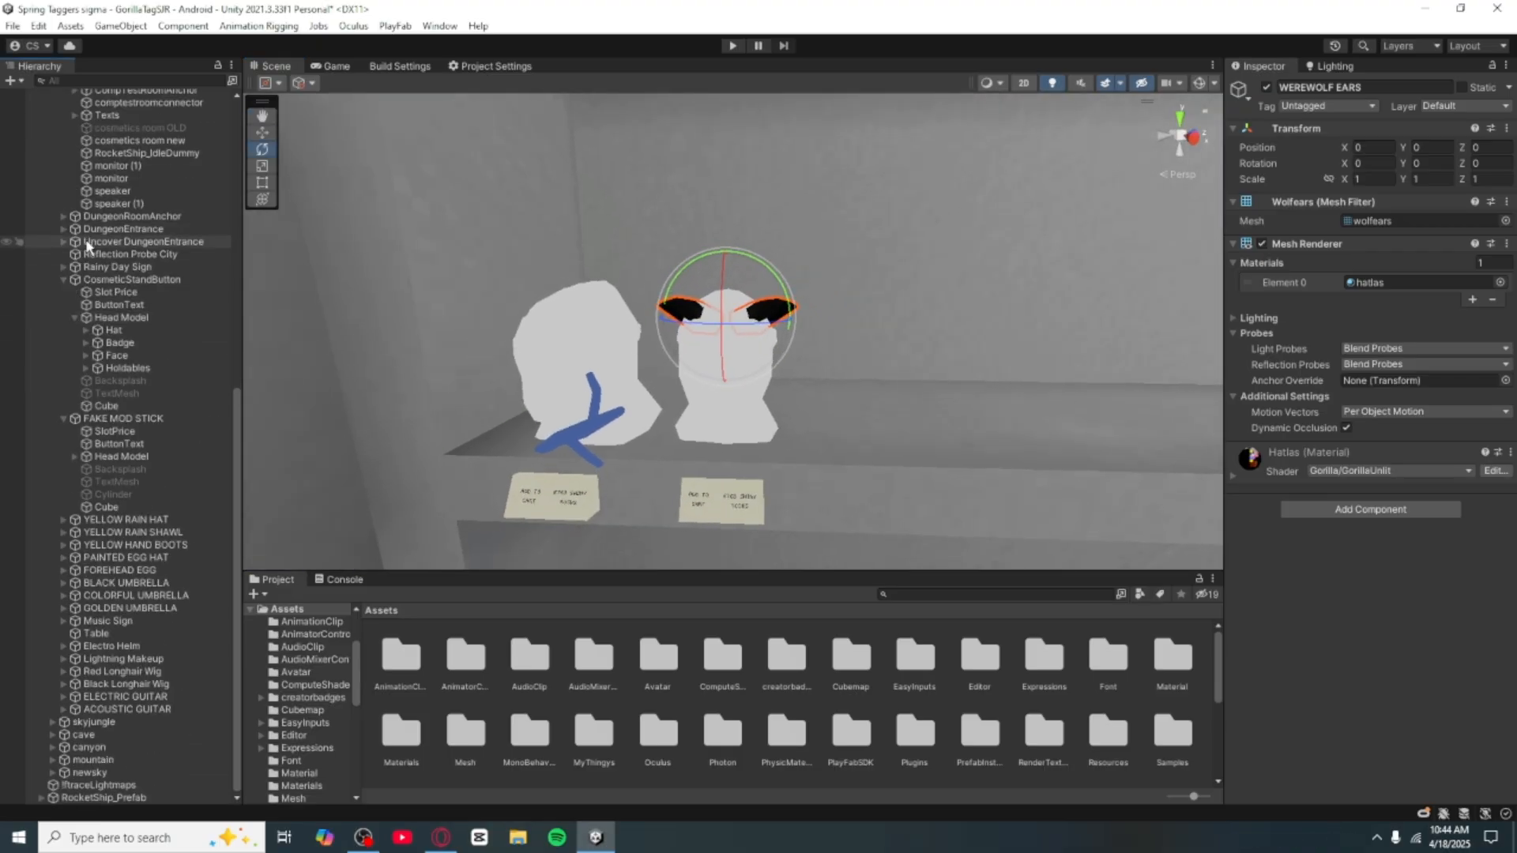
Step: Check the Badge group under the CosmeticStandButton's Head Model and expand its Holdables group
{"action": "left_click", "coordinate": [85, 343]}
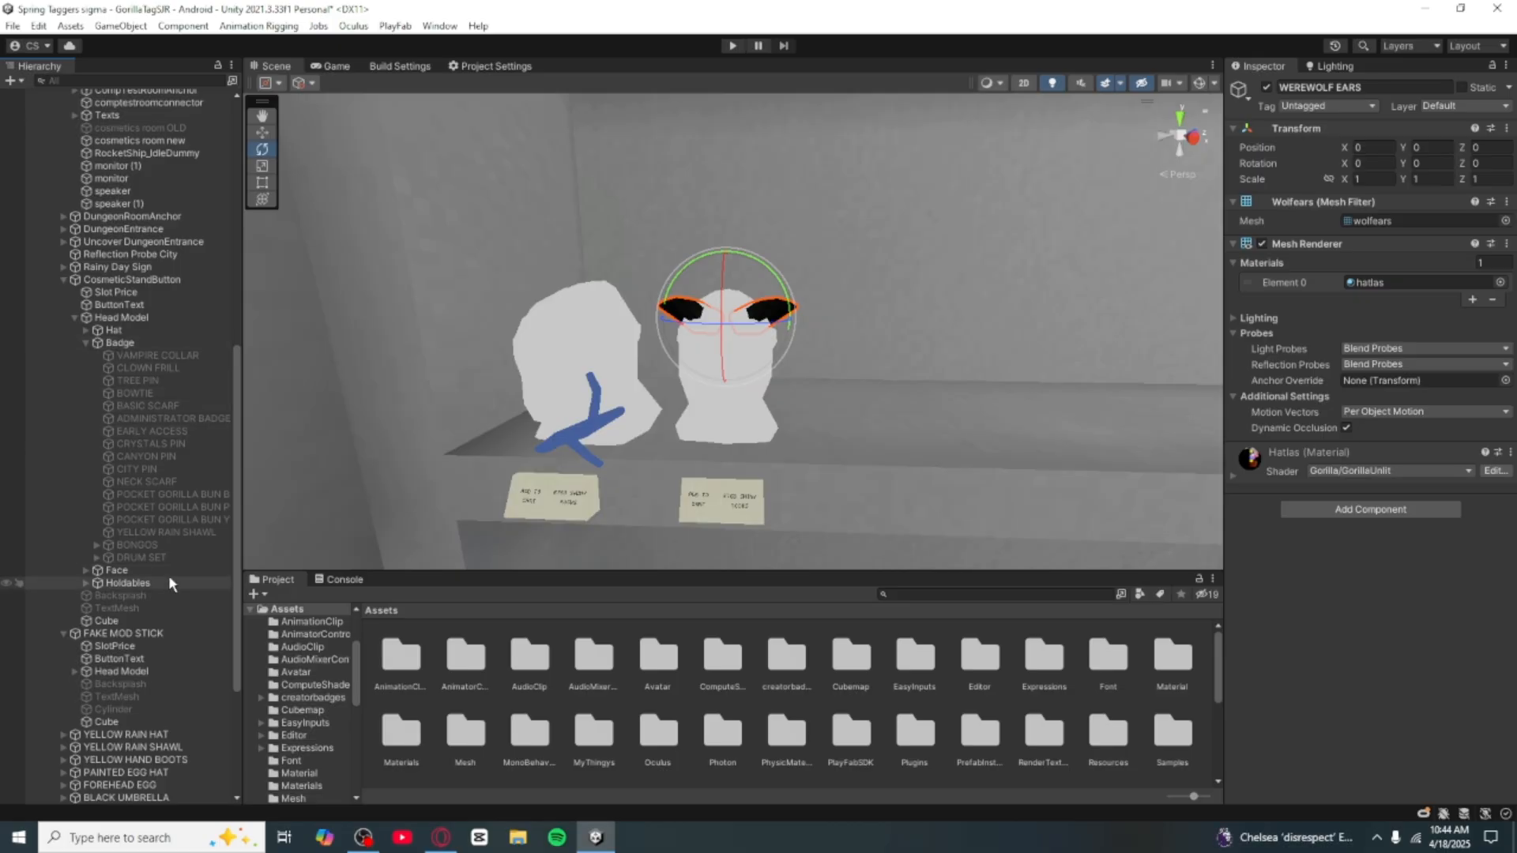
{"action": "left_click", "coordinate": [83, 345]}
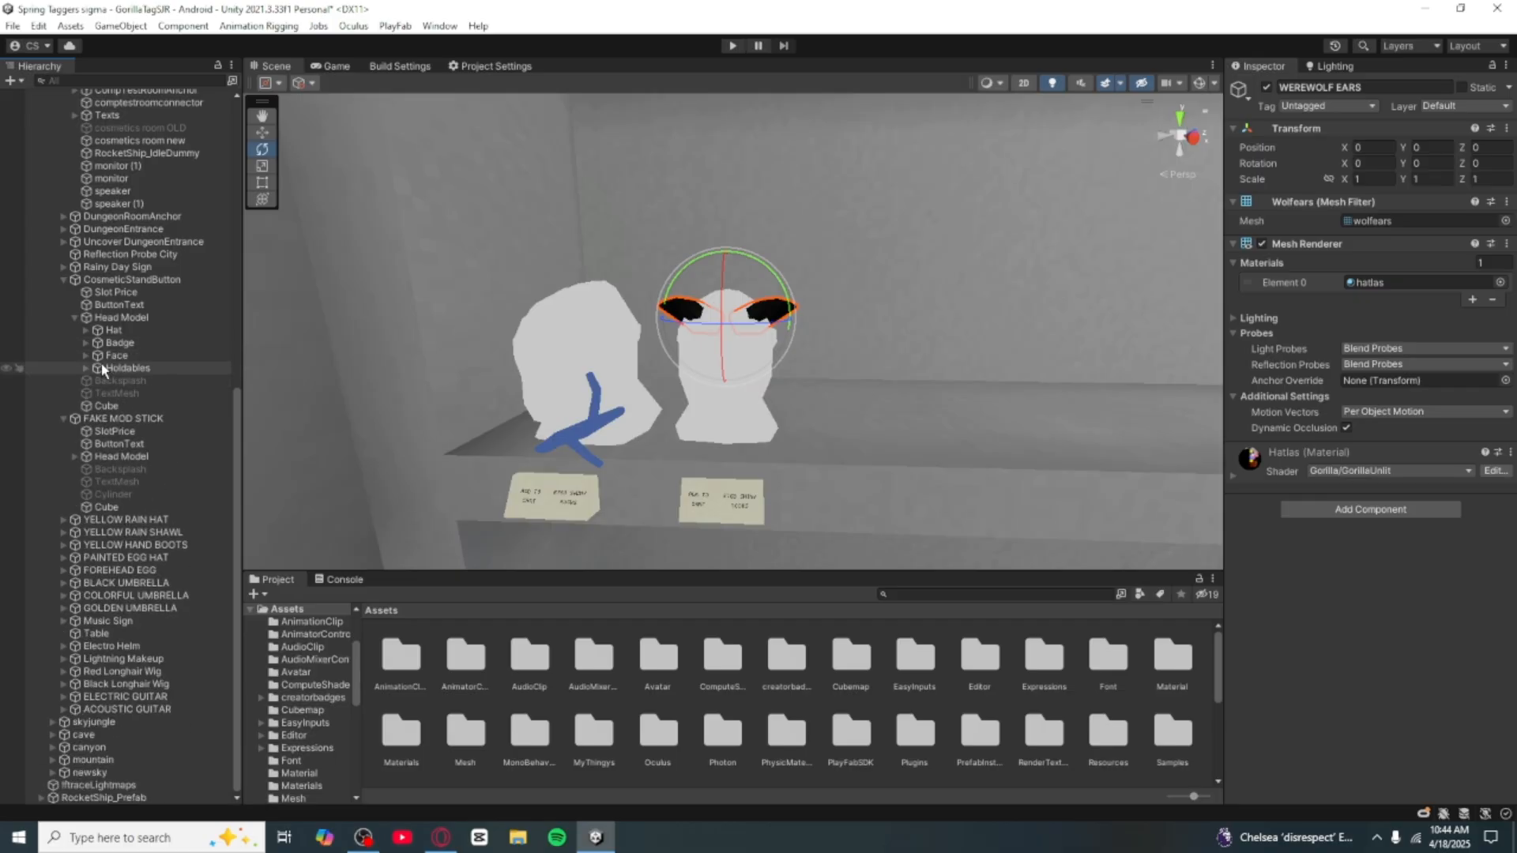
{"action": "left_click", "coordinate": [92, 368]}
{"action": "left_click", "coordinate": [85, 368]}
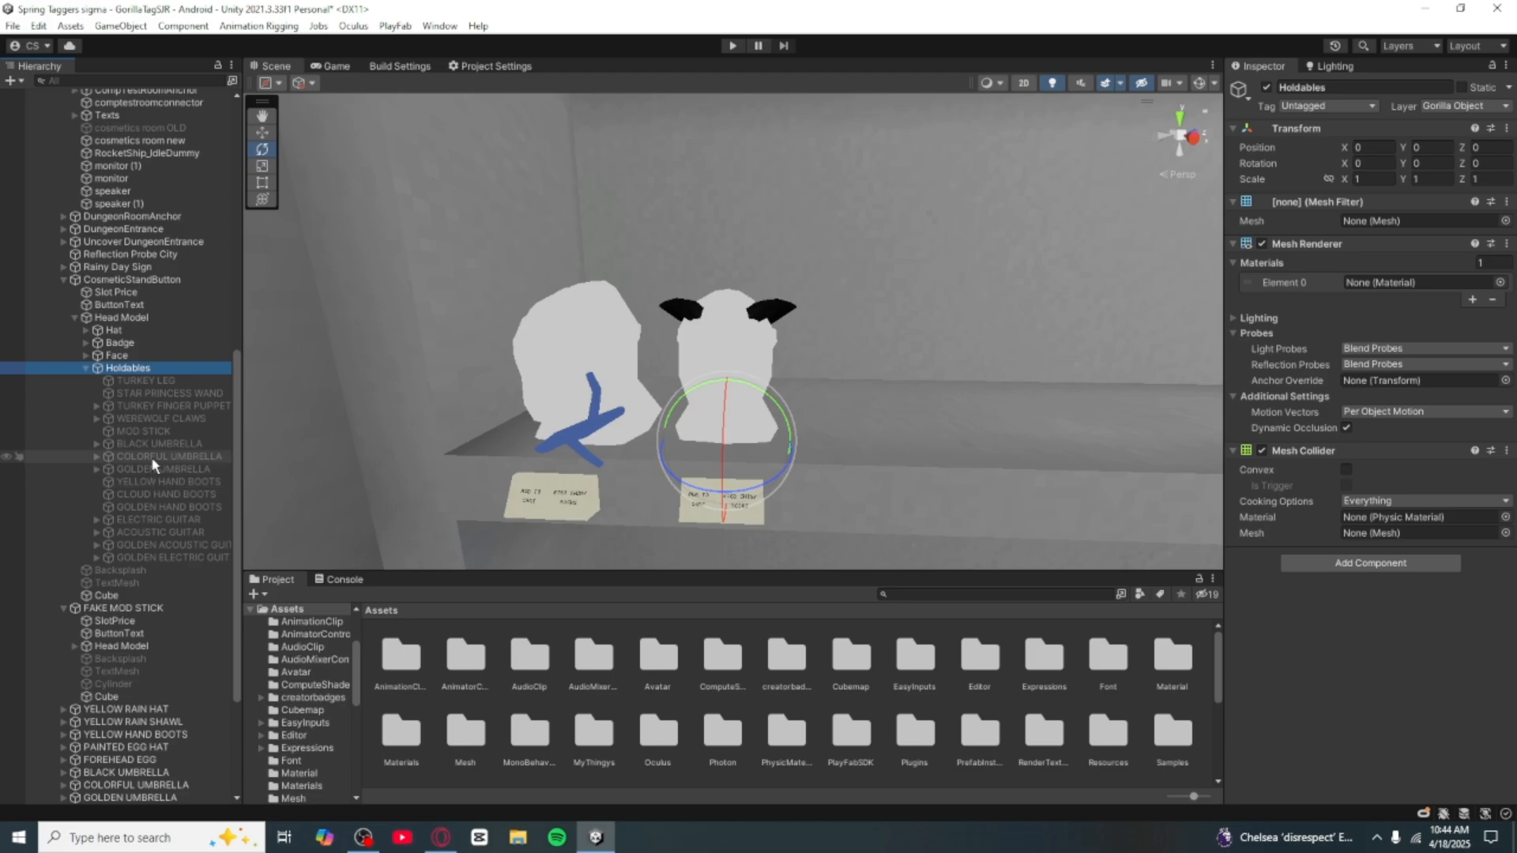
{"action": "left_click", "coordinate": [169, 430]}
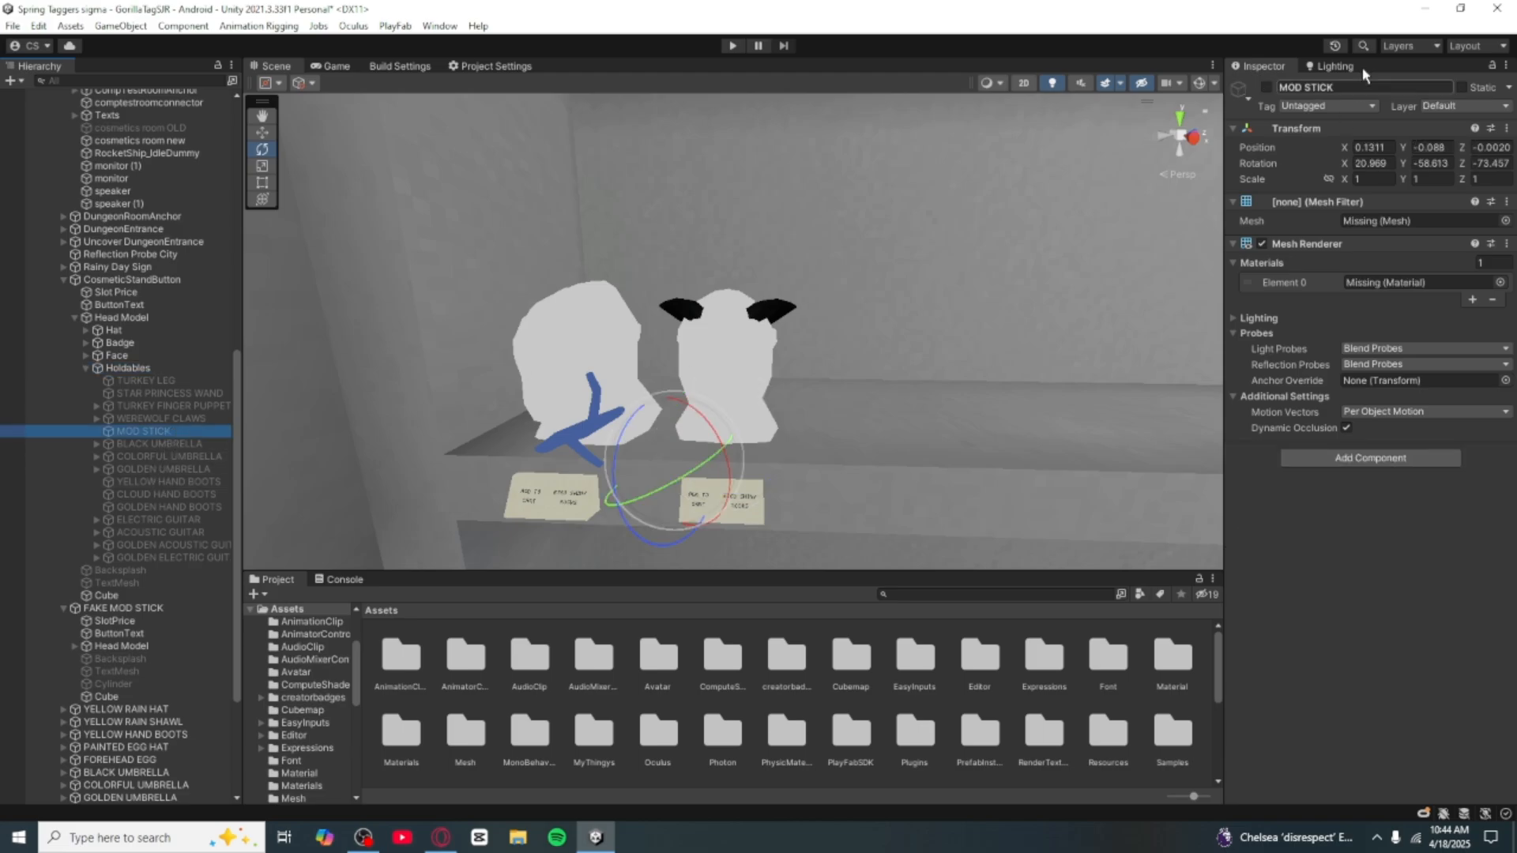
{"action": "left_click", "coordinate": [1267, 87]}
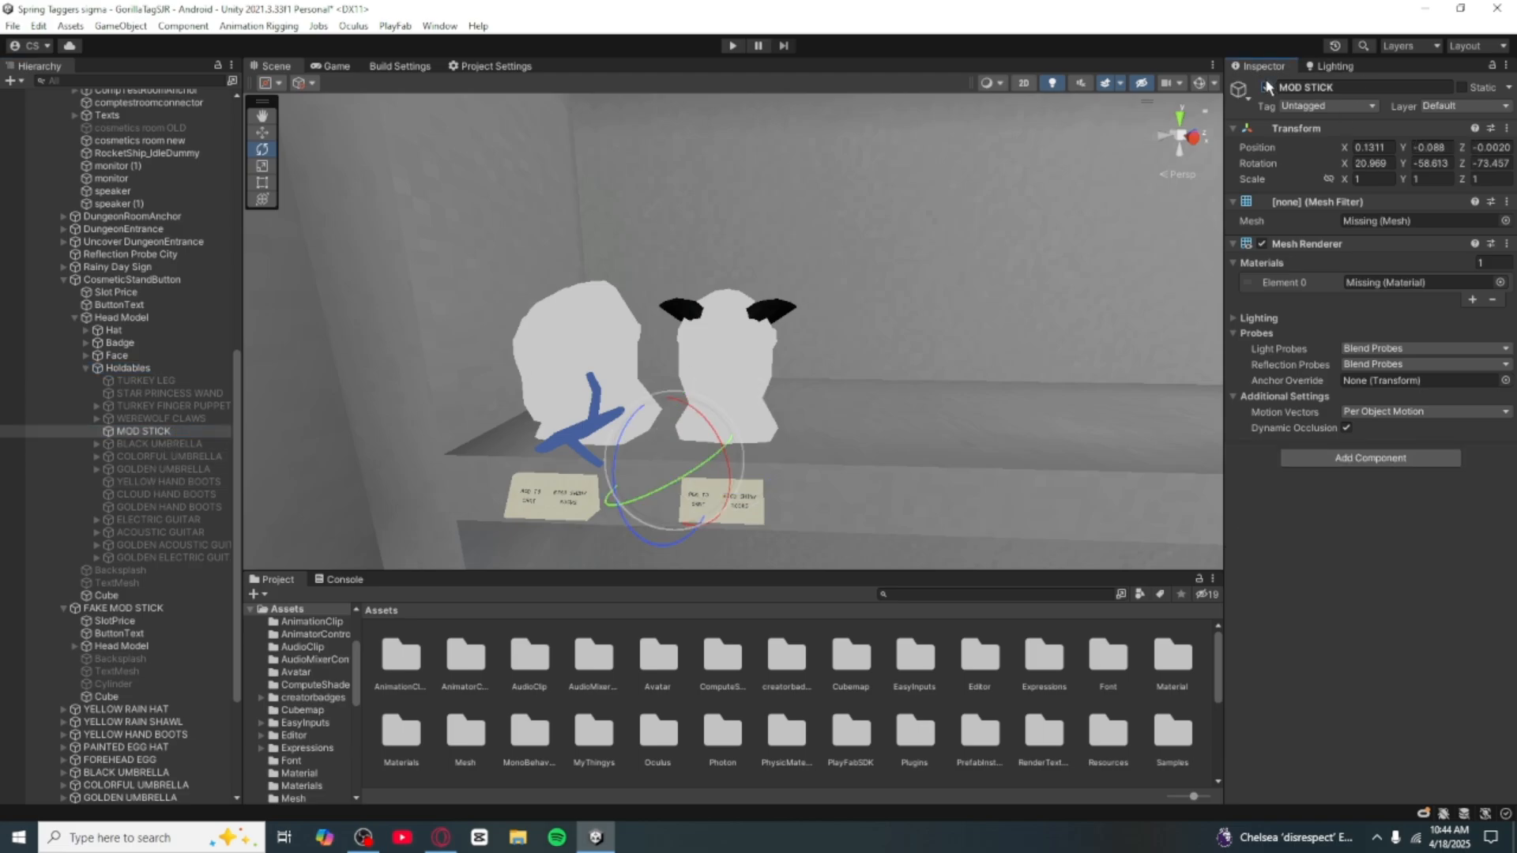
{"action": "left_click", "coordinate": [1265, 88]}
Step: Enable the WEREWOLF CLAWS object in the Holdables group and expand its child claw objects
{"action": "left_click", "coordinate": [185, 417]}
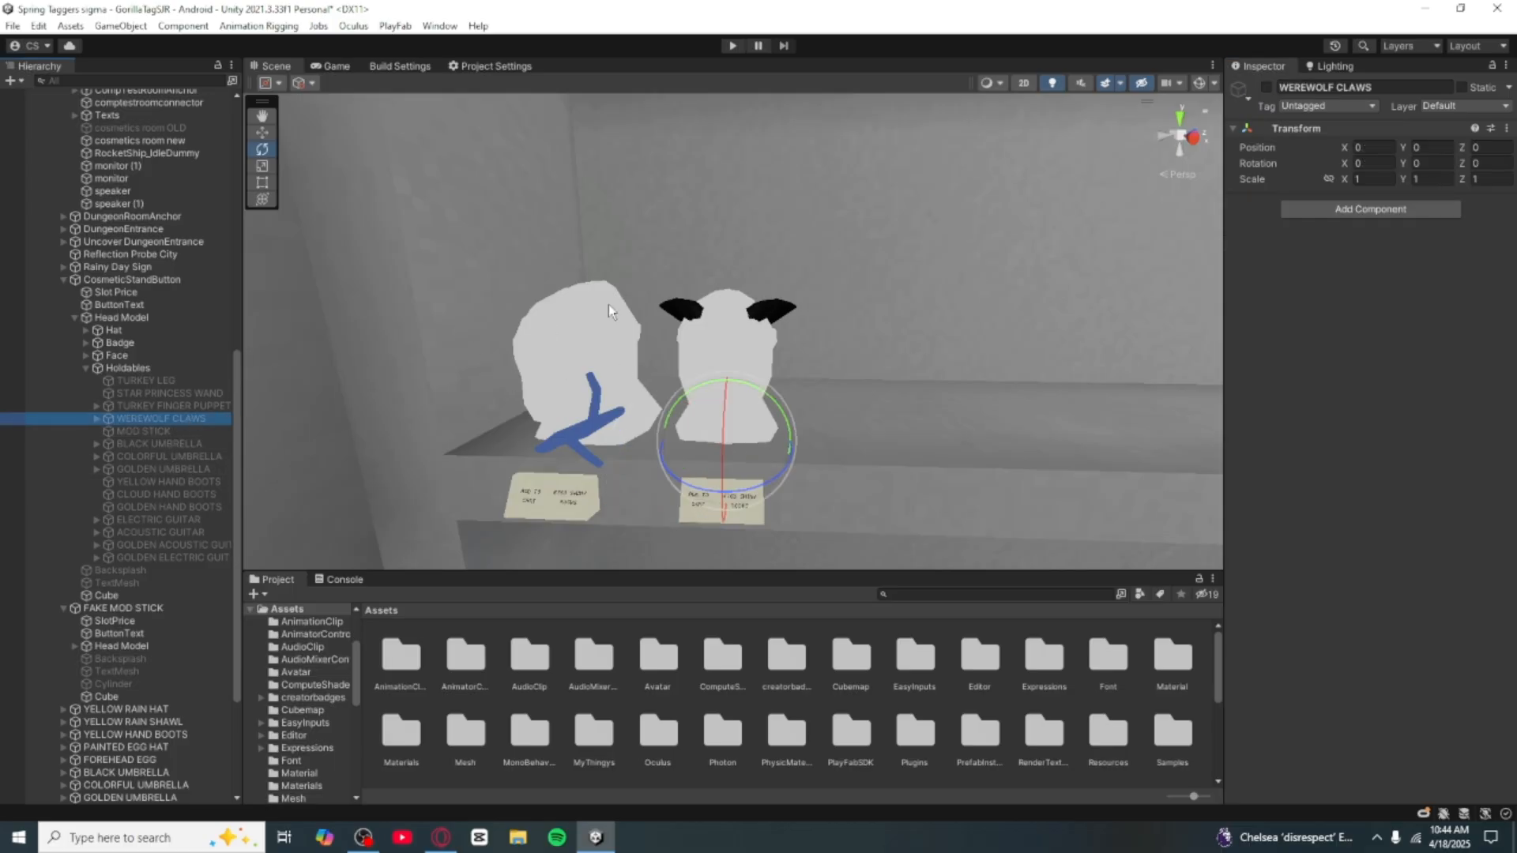
{"action": "left_click", "coordinate": [1264, 88]}
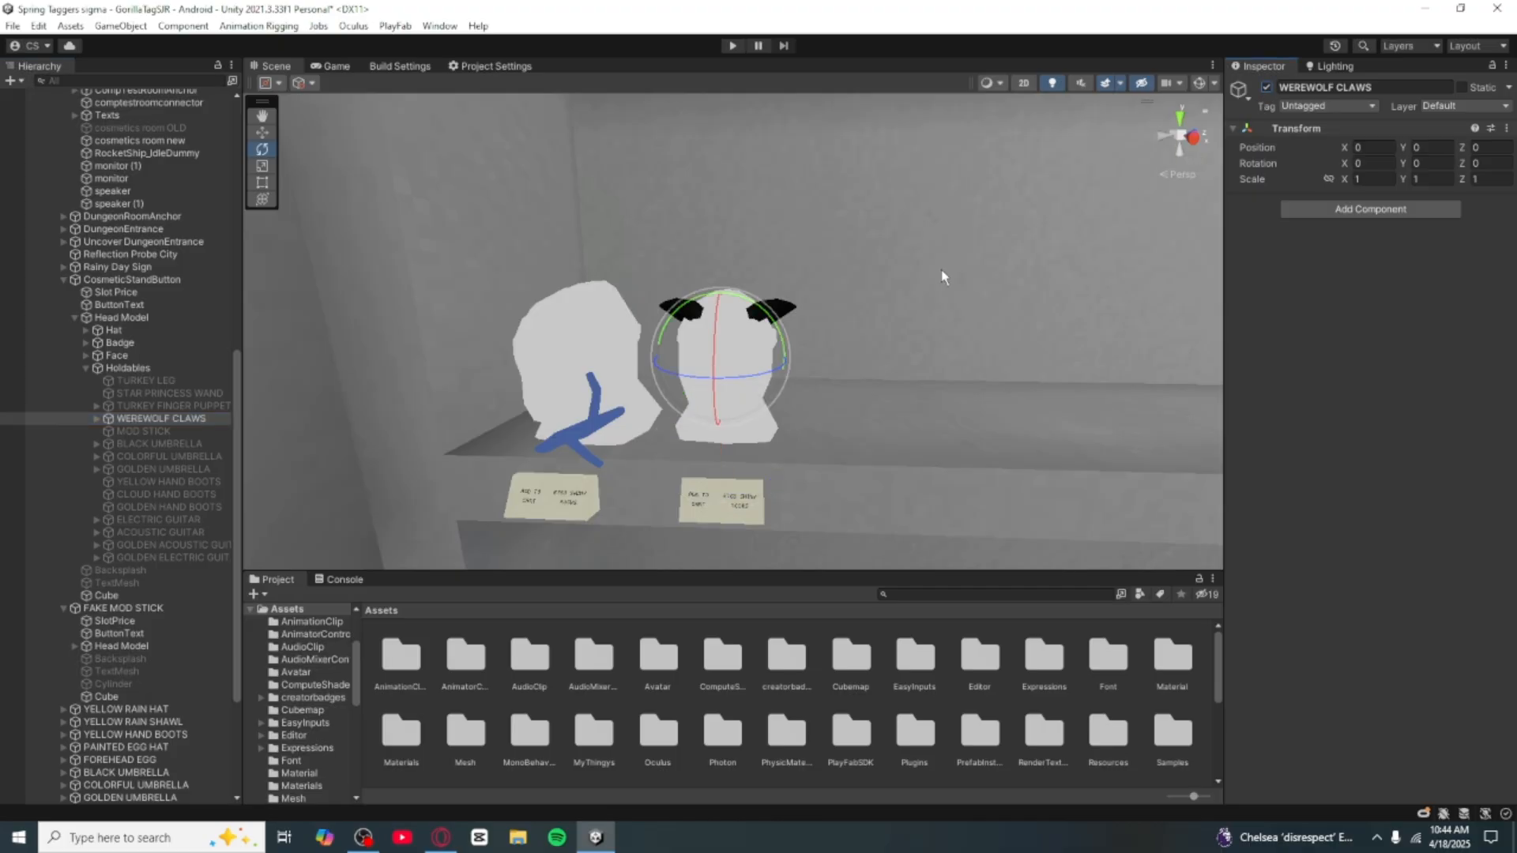
{"action": "left_click", "coordinate": [97, 417]}
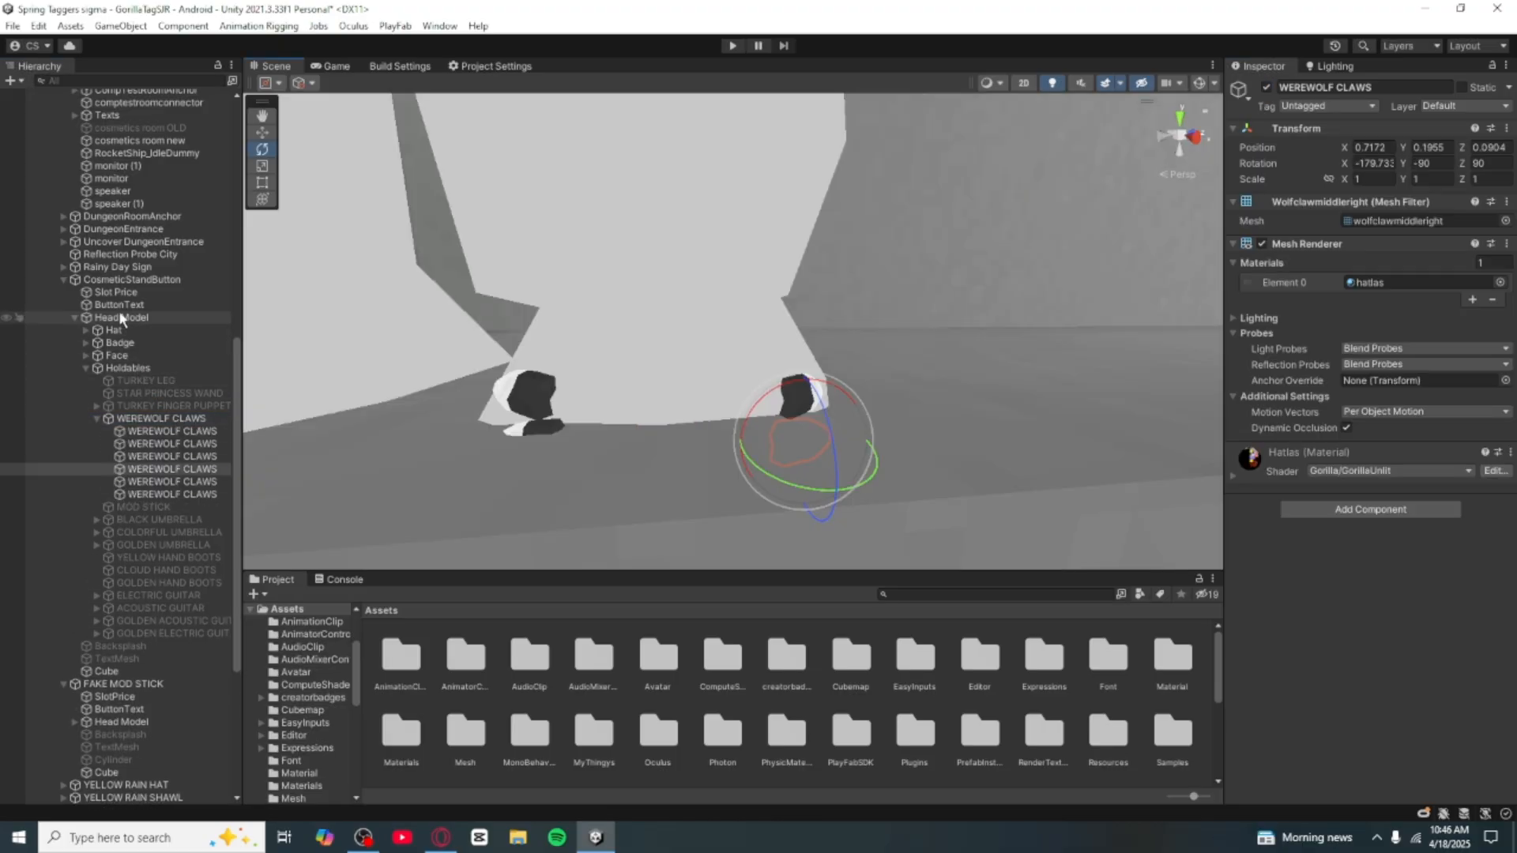
Step: Switch the move handles to global orientation and raise CosmeticStandButton to a Y position of about 0.371
{"action": "left_click", "coordinate": [122, 280]}
{"action": "scroll", "coordinate": [348, 300], "scroll_direction": "down", "scroll_amount": 5}
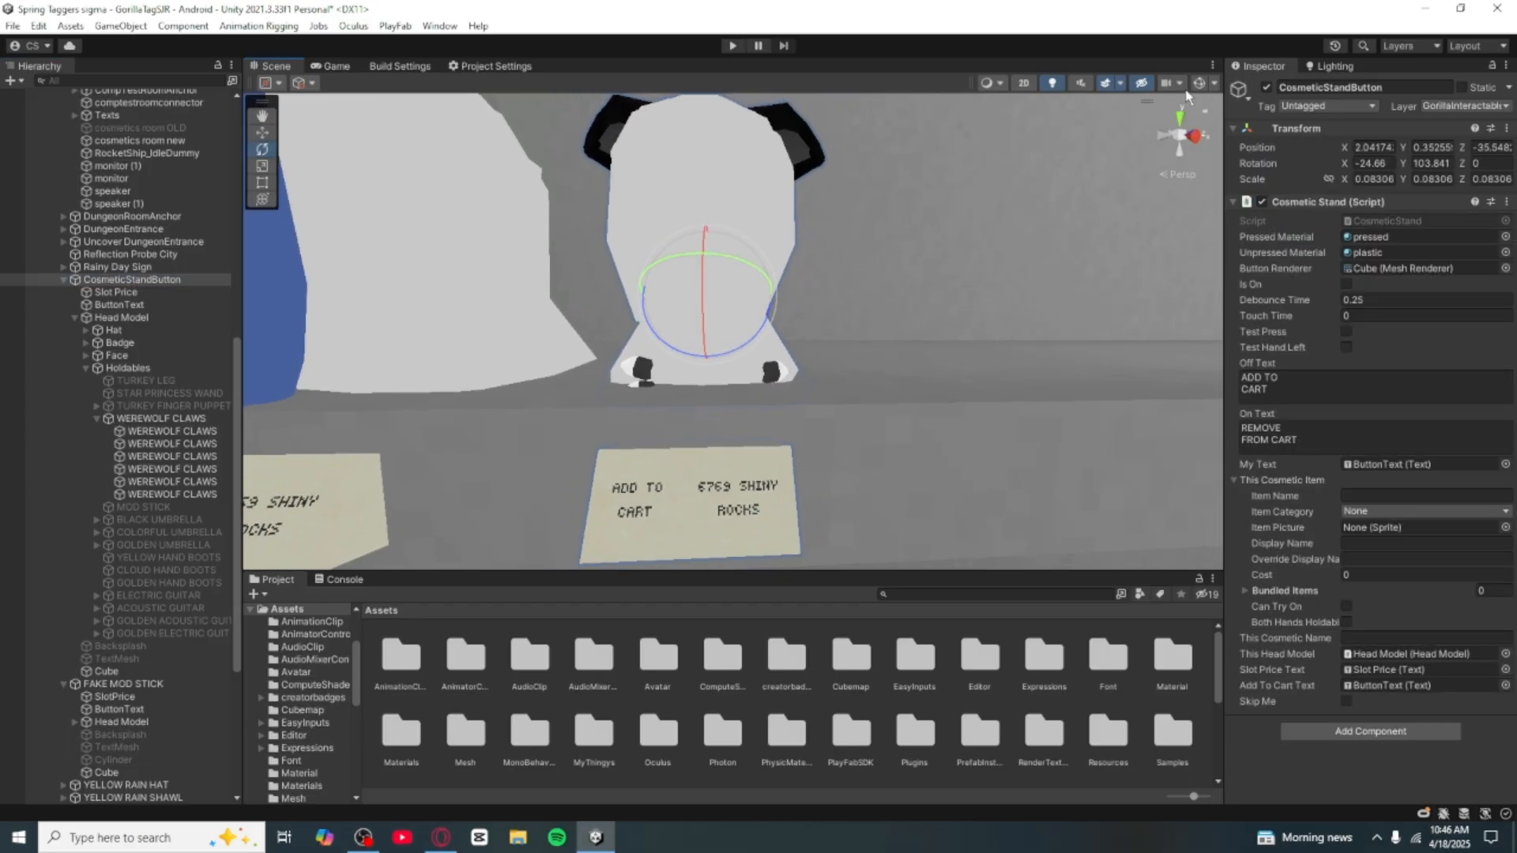
{"action": "left_click", "coordinate": [262, 132]}
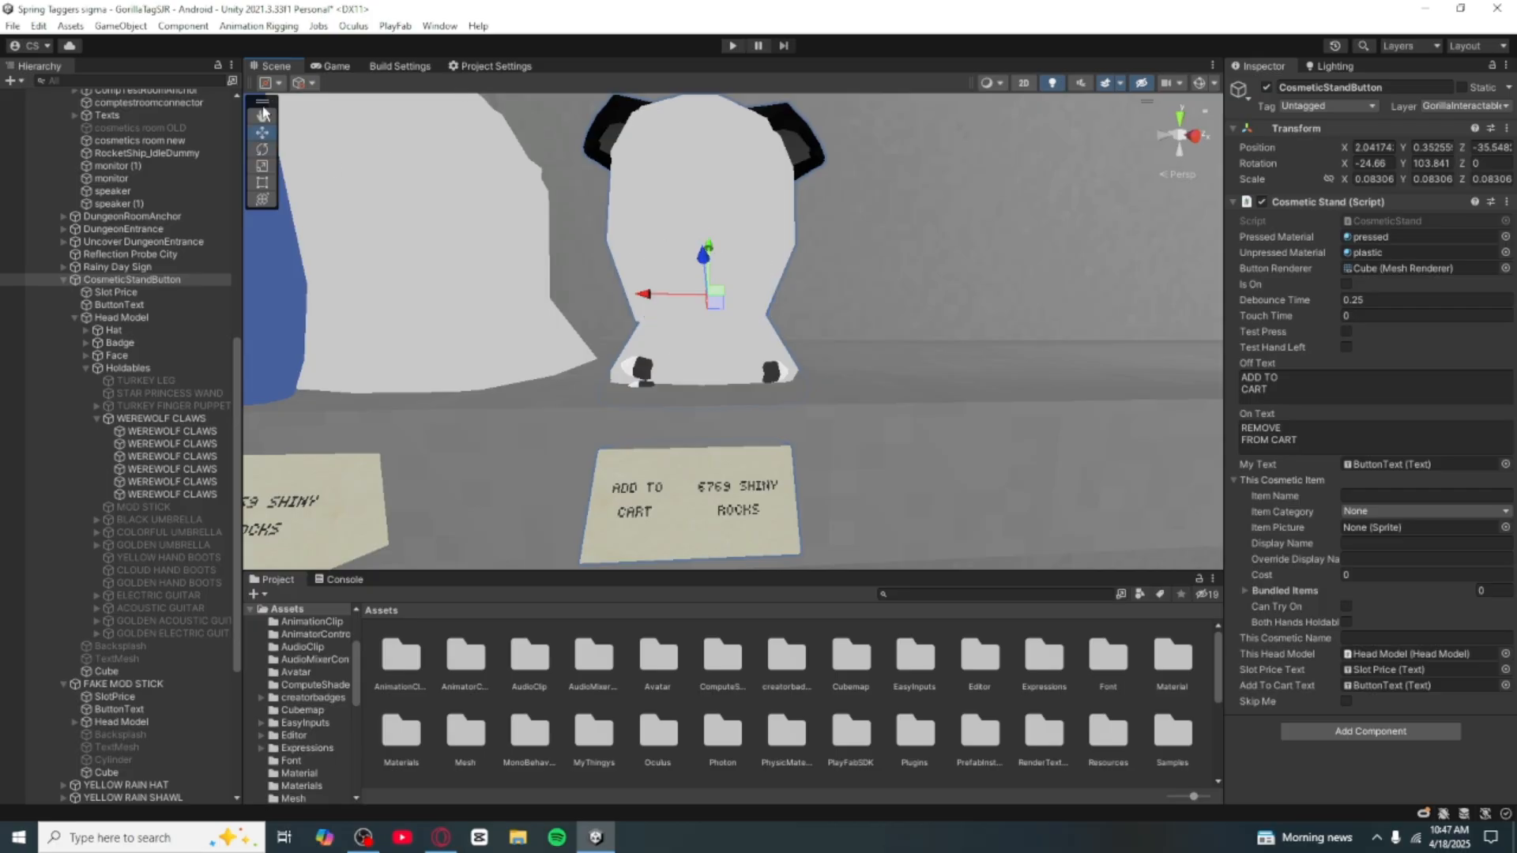
{"action": "left_click", "coordinate": [304, 82]}
{"action": "left_click", "coordinate": [338, 108]}
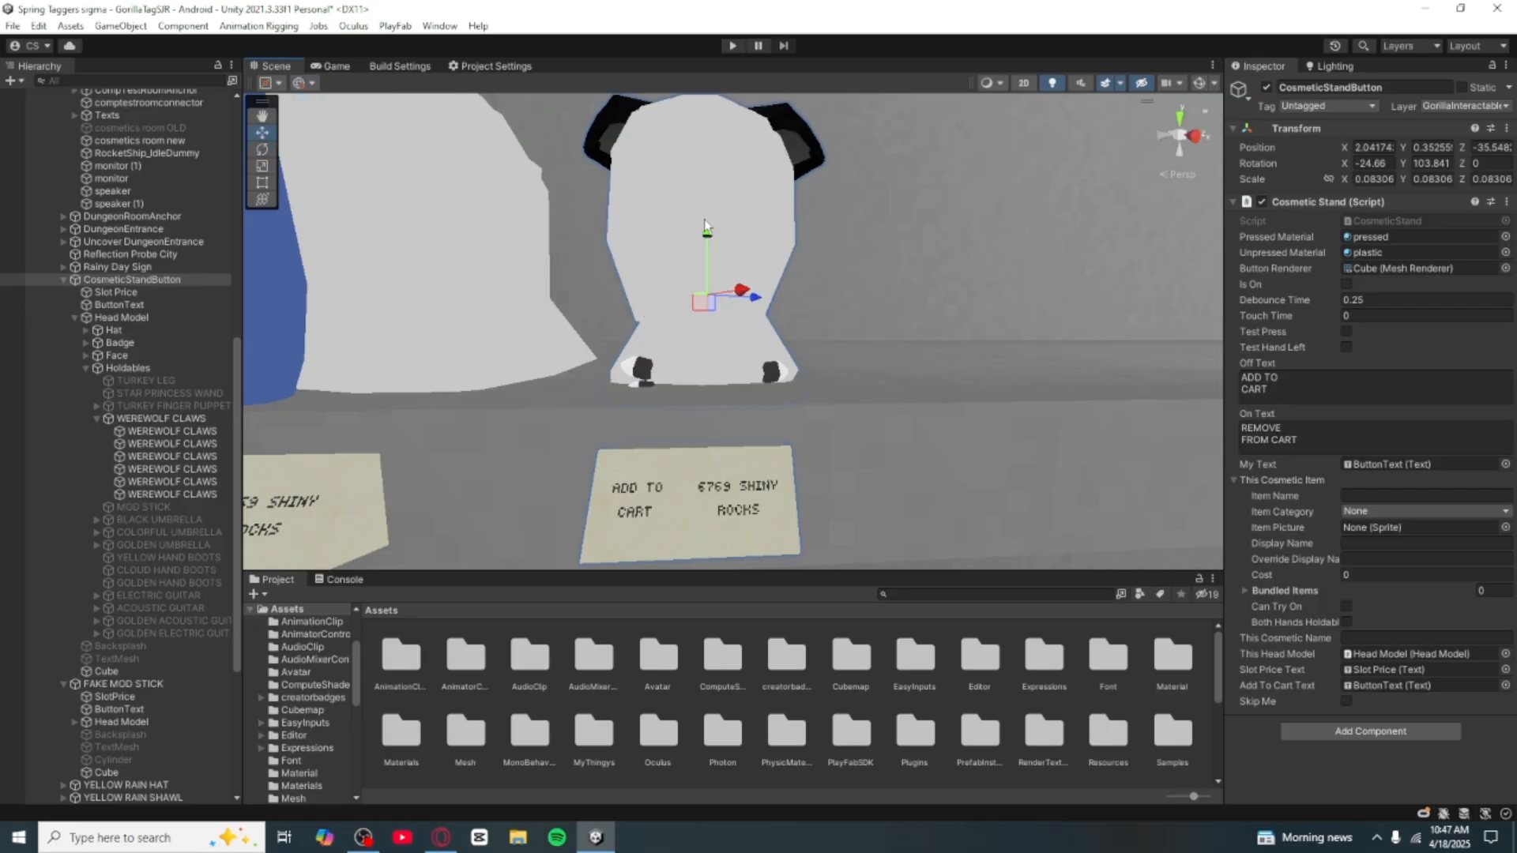
{"action": "left_click_drag", "start_coordinate": [706, 243], "coordinate": [698, 222]}
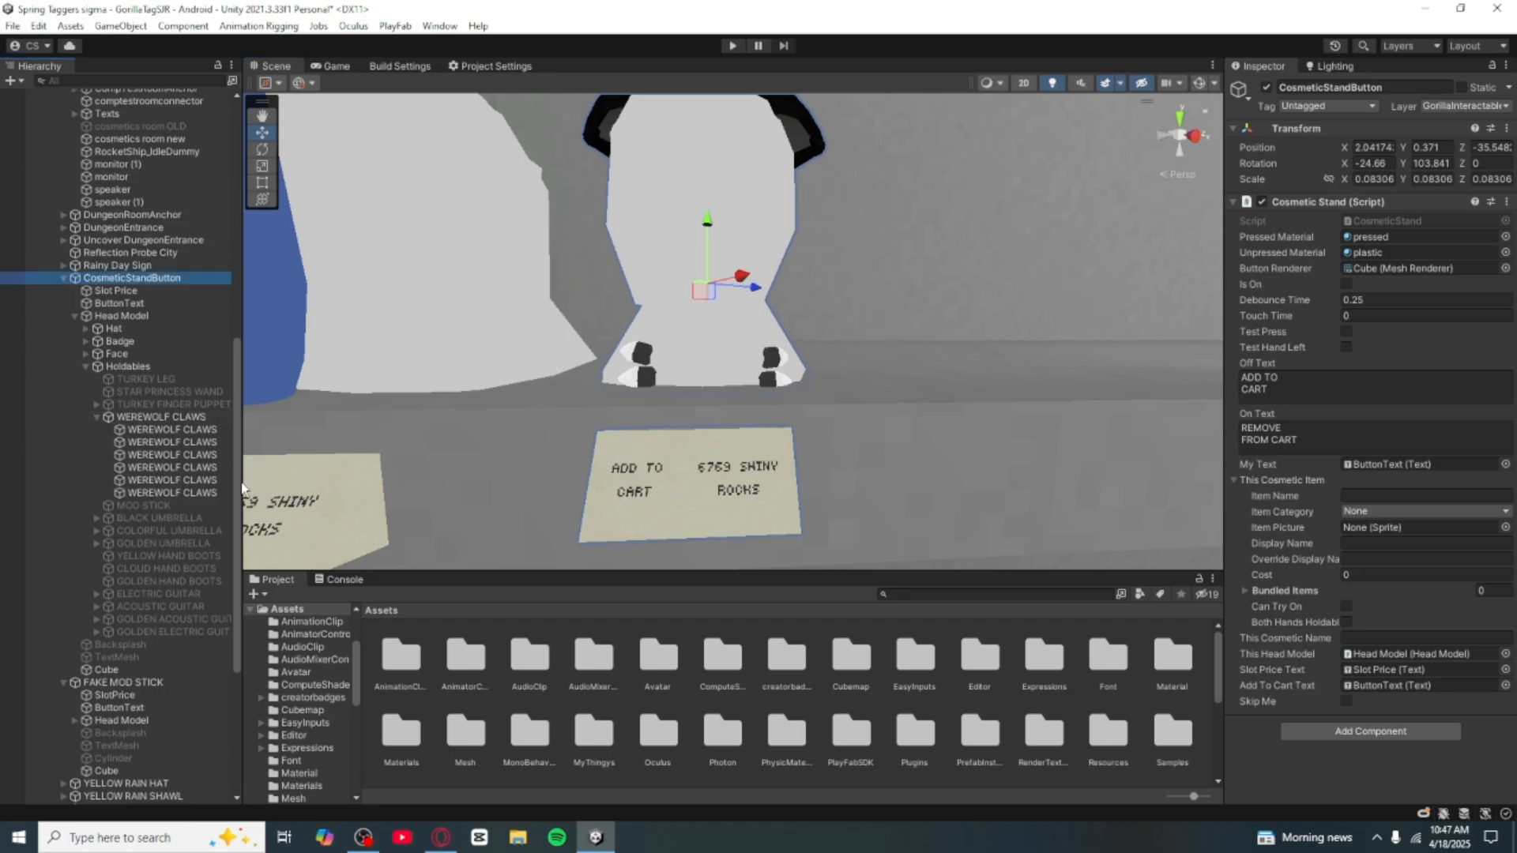
Step: Set the material of the fifth WEREWOLF CLAWS child object to hatlas
{"action": "scroll", "coordinate": [212, 413], "scroll_direction": "down", "scroll_amount": 1}
{"action": "left_click", "coordinate": [211, 471]}
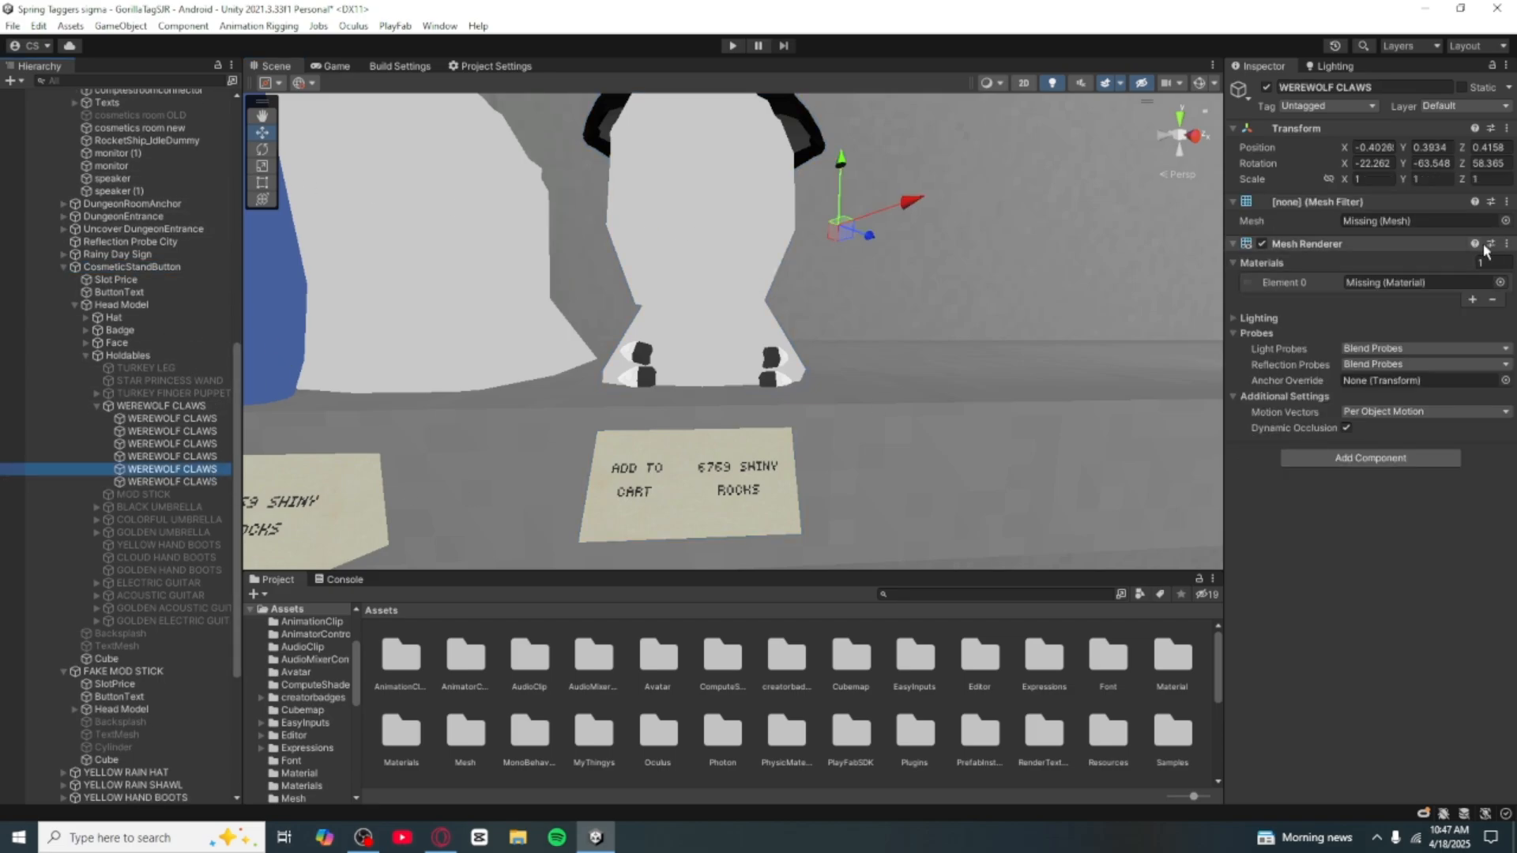
{"action": "left_click", "coordinate": [1499, 282]}
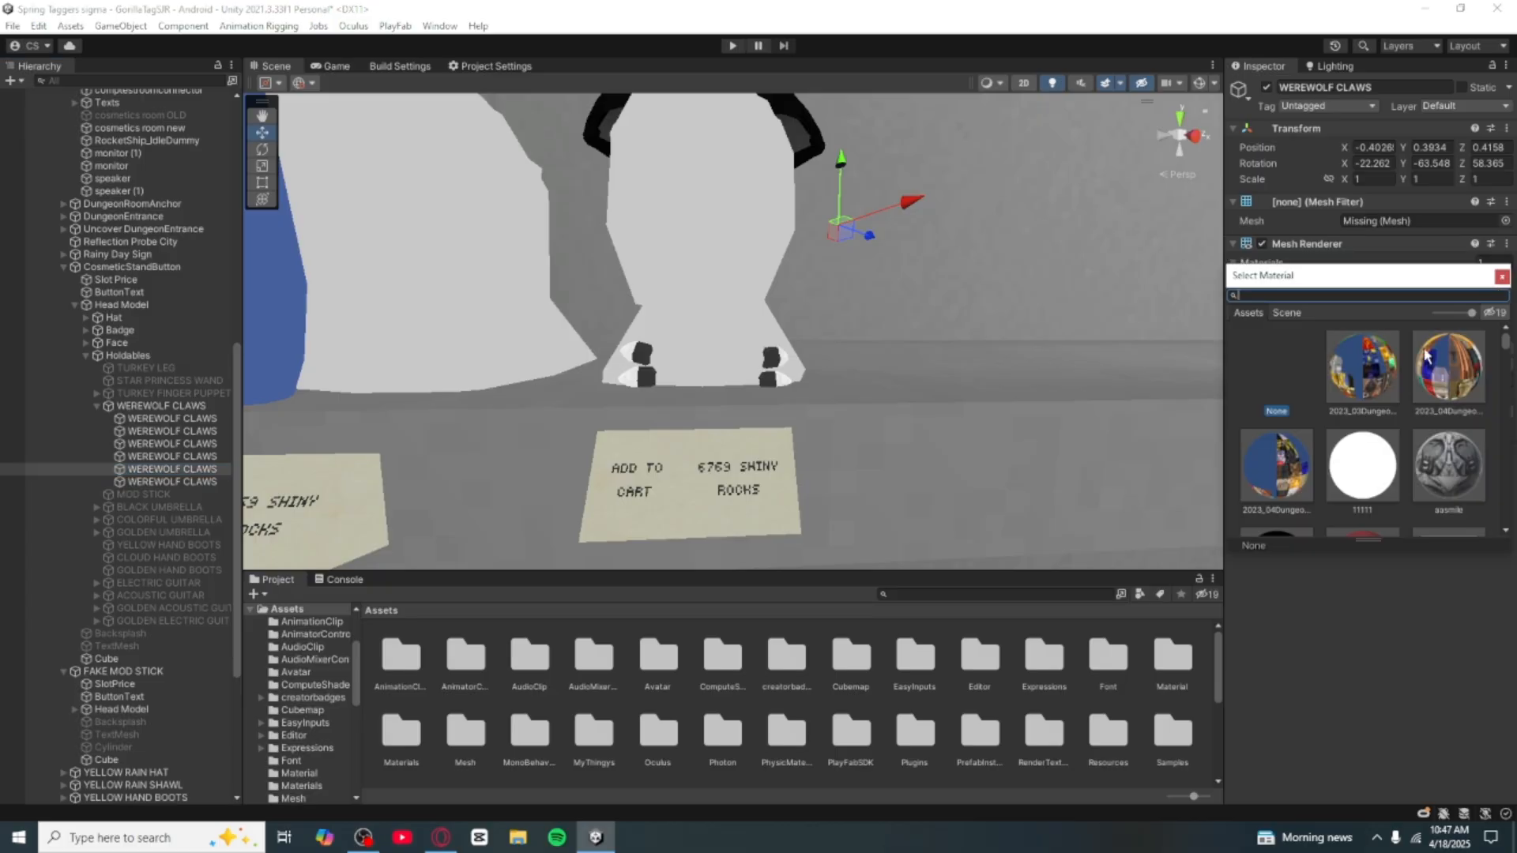
{"action": "type", "text": "hatlas"}
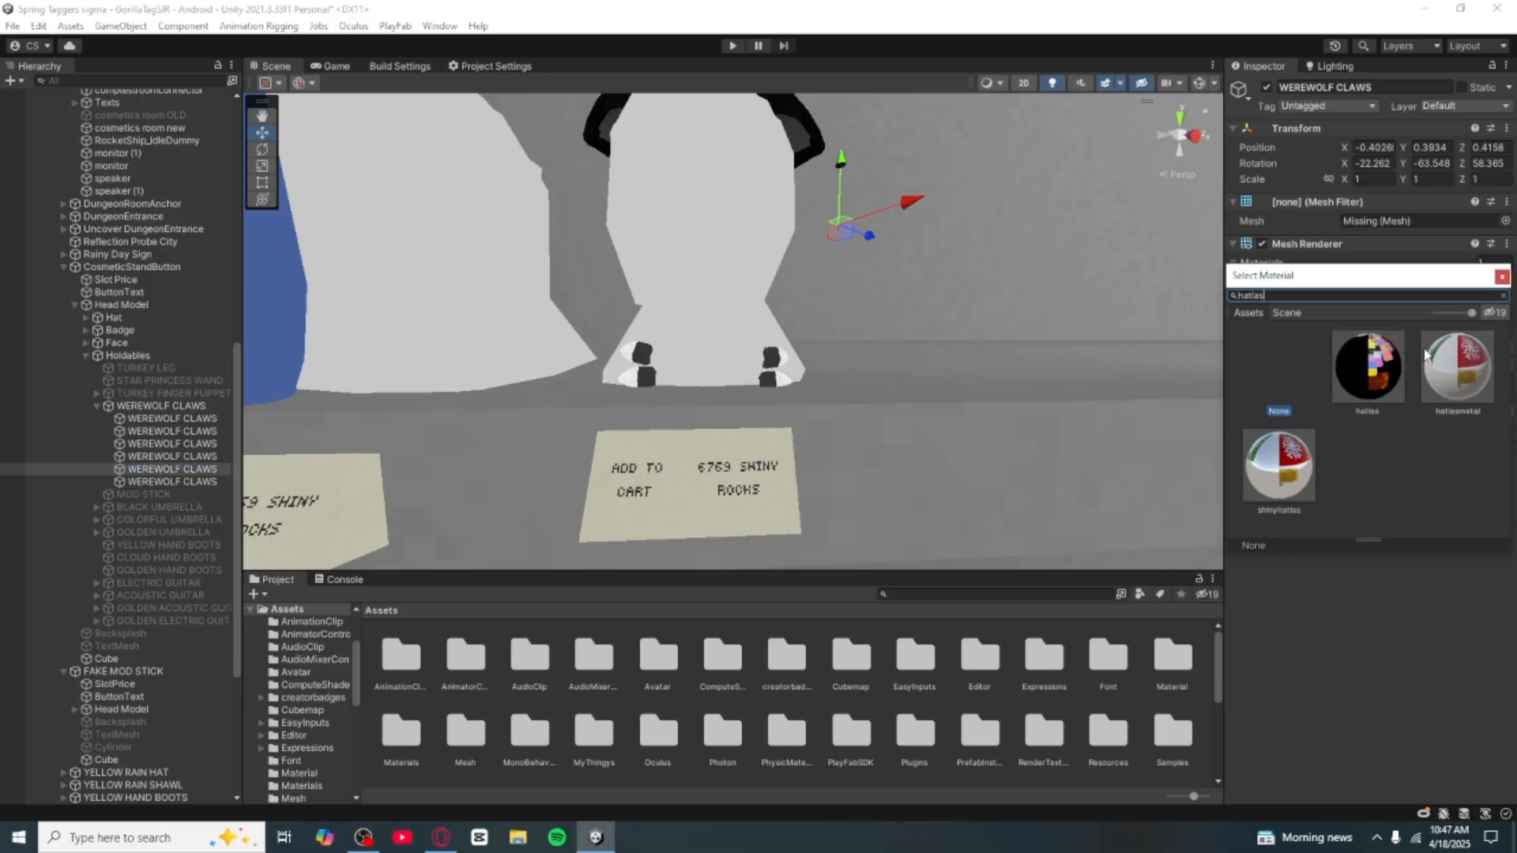
{"action": "left_click", "coordinate": [1339, 377]}
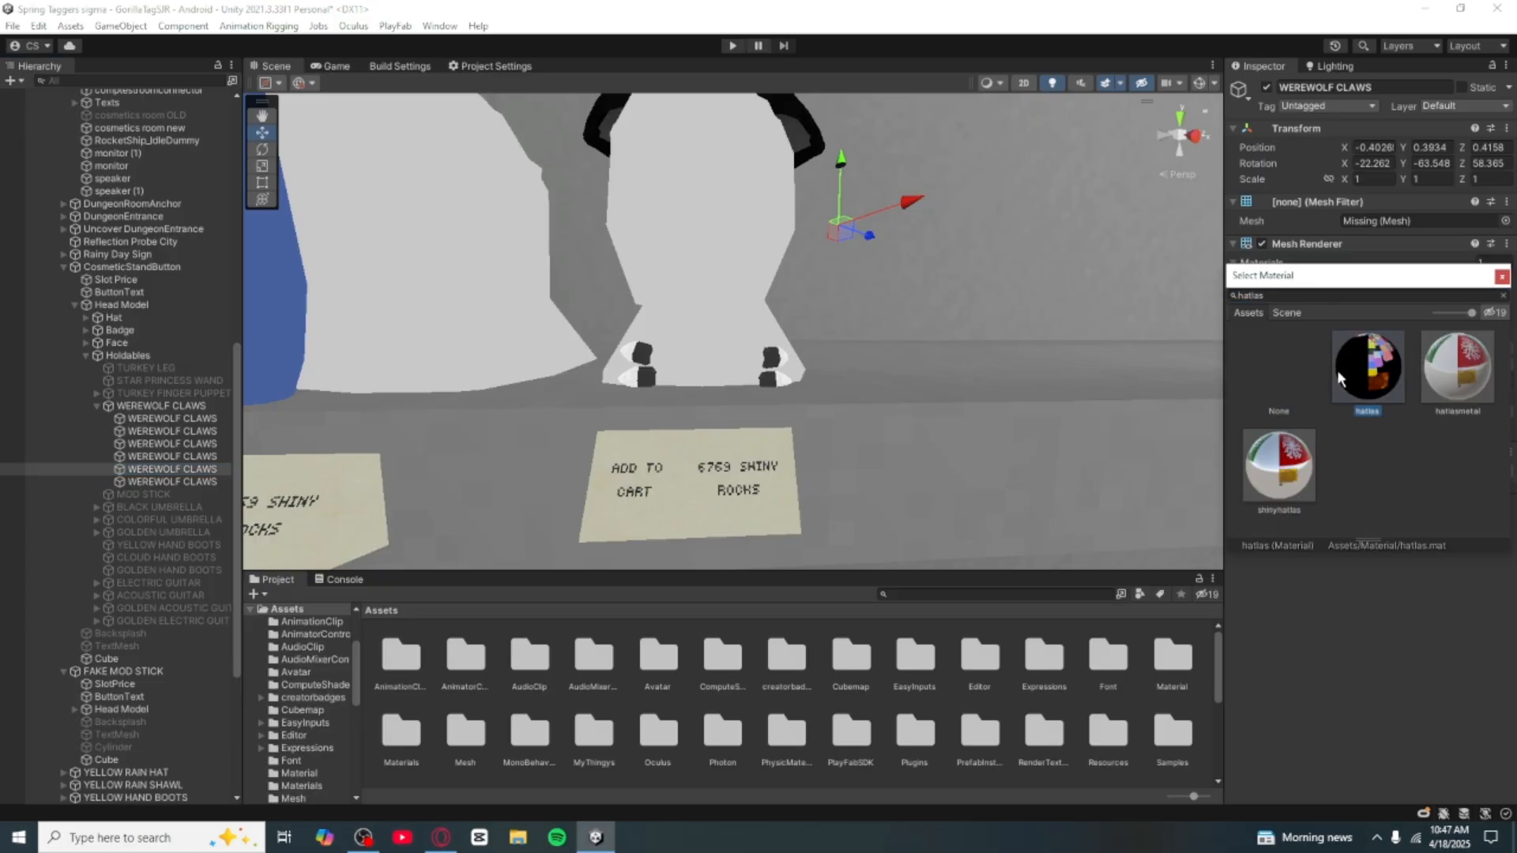
Step: Search the meshes for the wolf claws, try wolfclawindexright, and assign wolfclawthumbleft to the fifth WEREWOLF CLAWS child
{"action": "left_click", "coordinate": [1505, 221]}
{"action": "type", "text": "wold"}
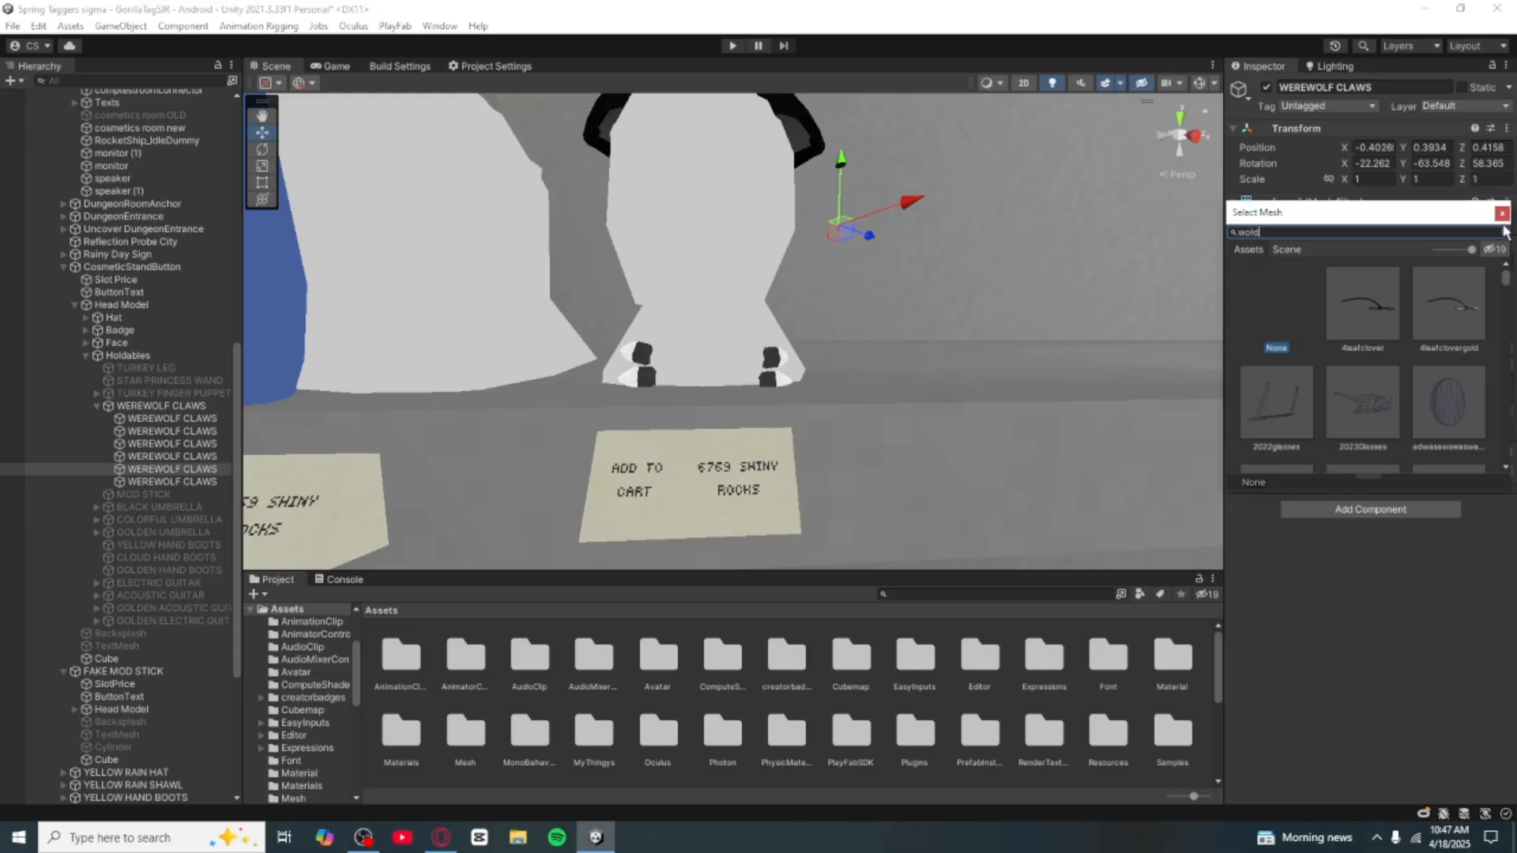
{"action": "key", "text": "BackSpace"}
{"action": "type", "text": "f claws"}
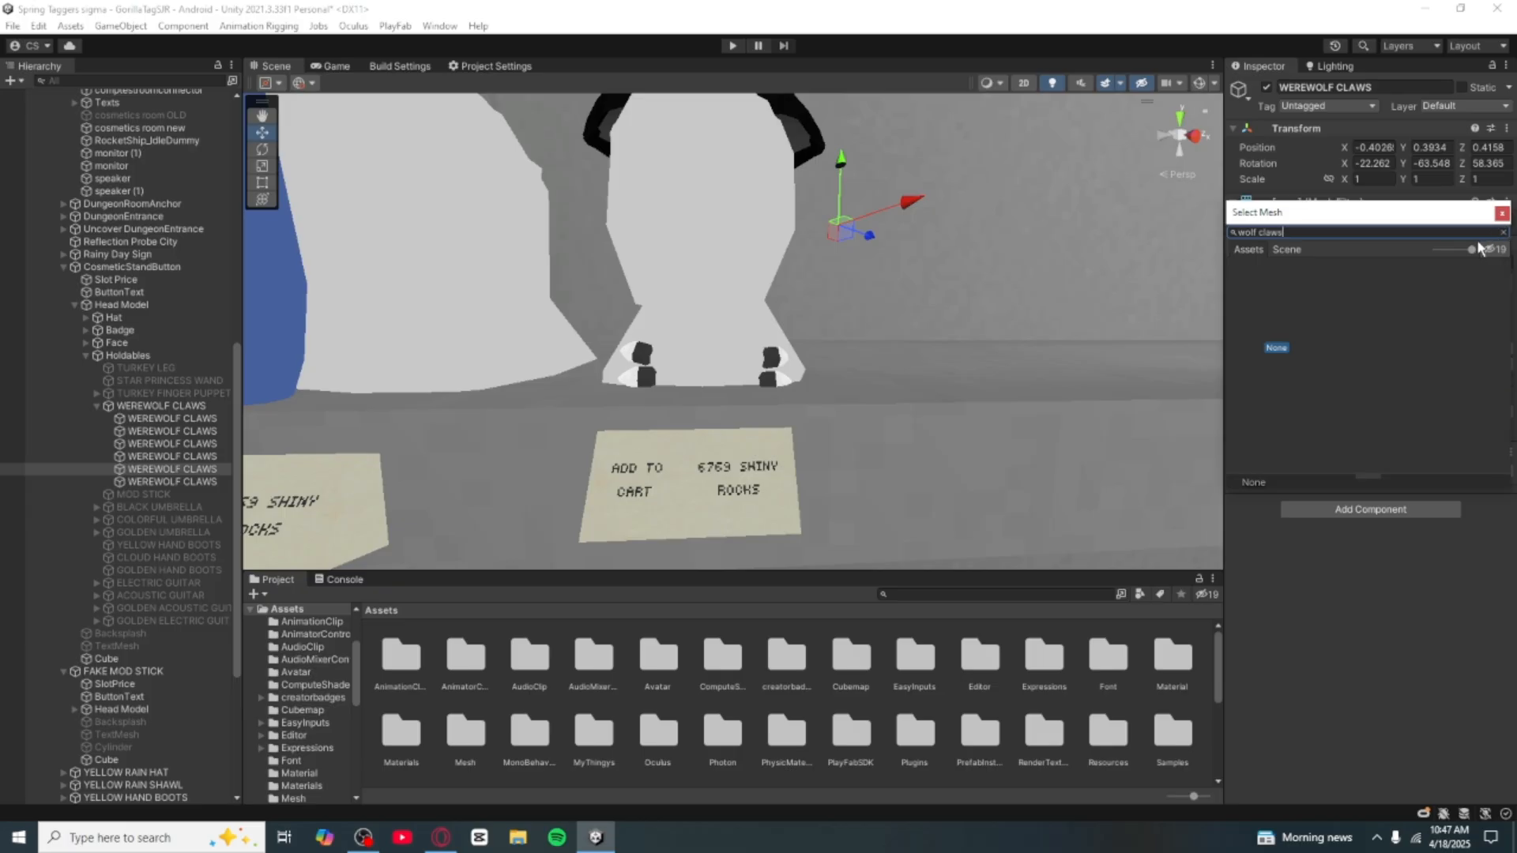
{"action": "key", "text": "BackSpace"}
{"action": "key", "text": "BackSpace"}
{"action": "key", "text": "BackSpace"}
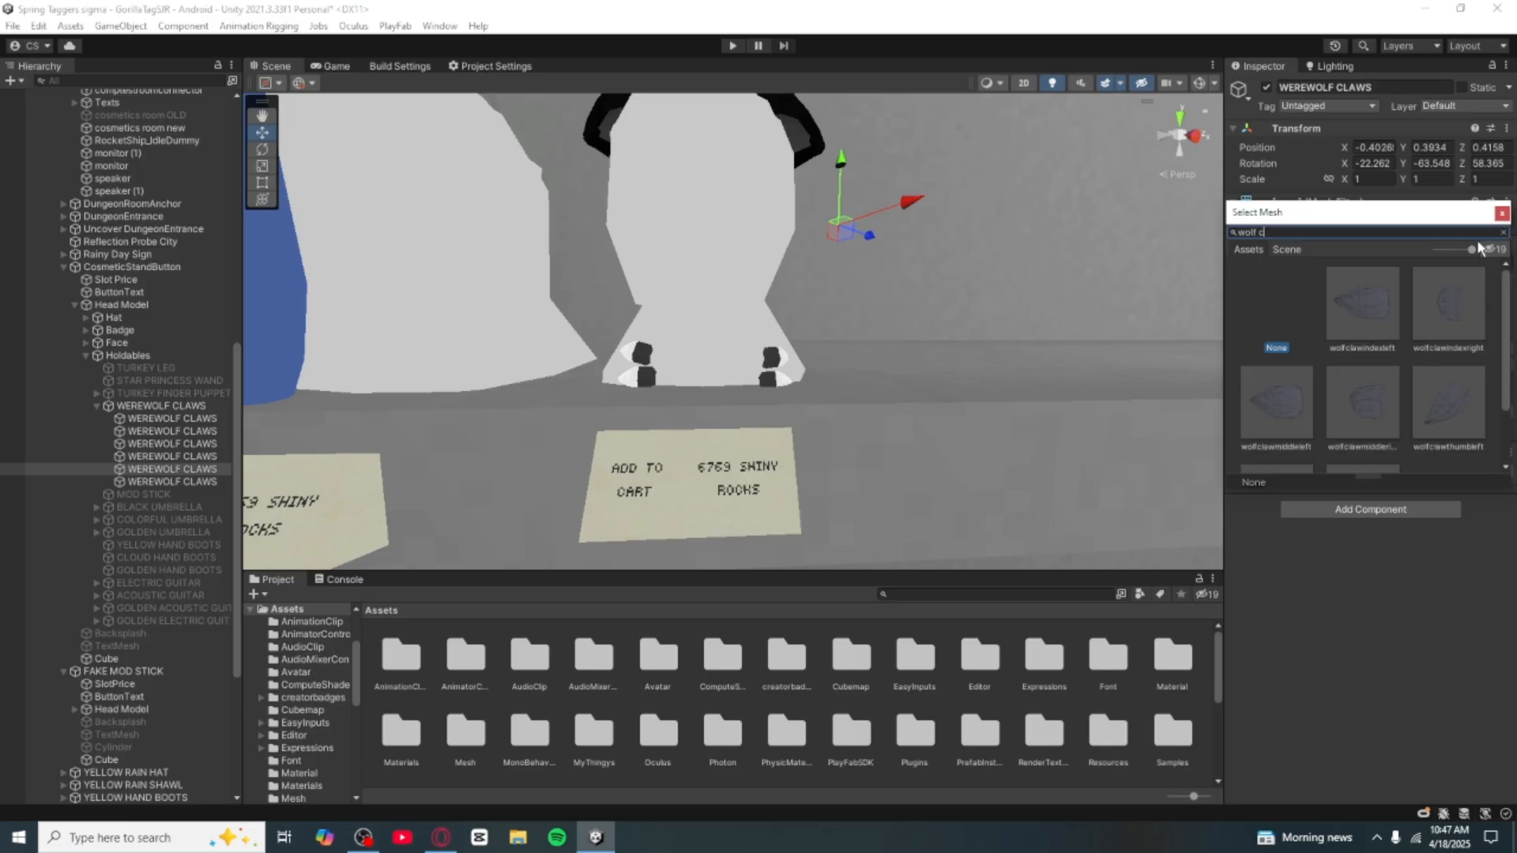
{"action": "type", "text": "aw"}
{"action": "left_click", "coordinate": [1352, 280]}
{"action": "left_click", "coordinate": [1432, 307]}
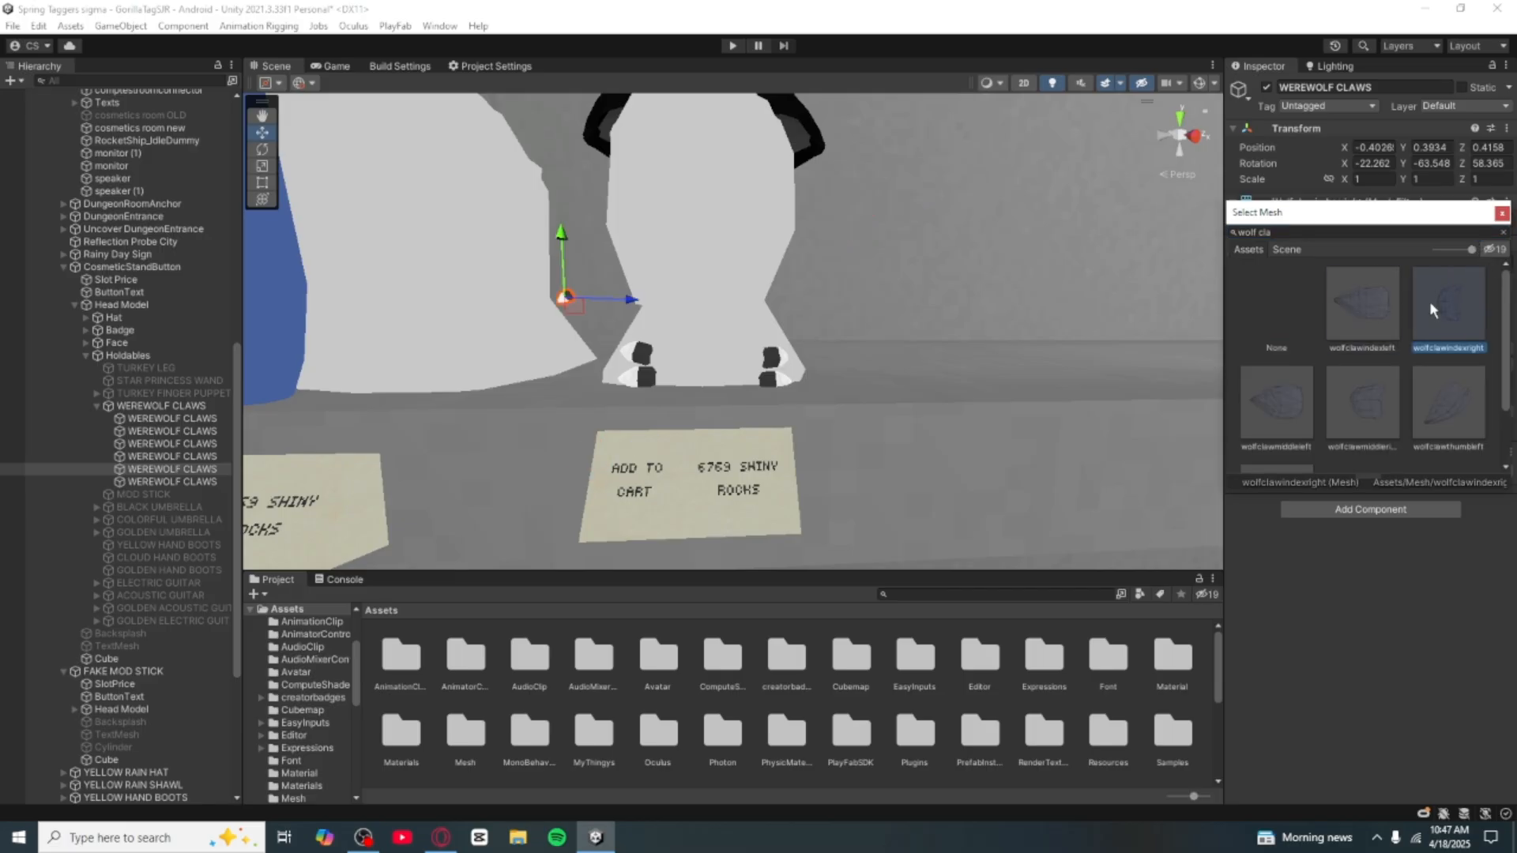
{"action": "left_click", "coordinate": [1441, 423]}
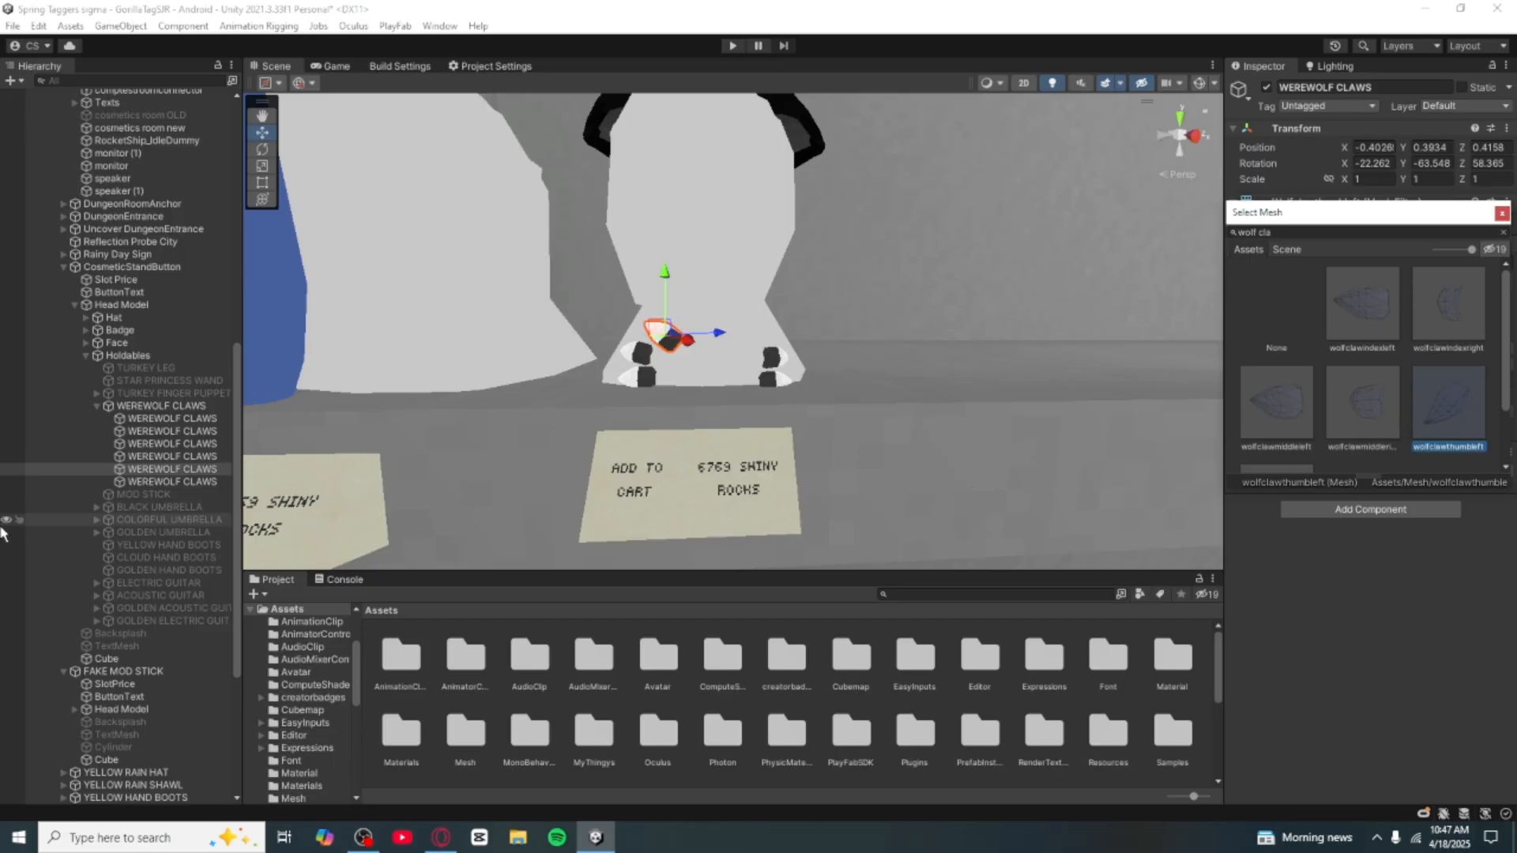
Step: Try the wolf claw meshes on the last WEREWOLF CLAWS child and assign wolfclawthumbright to it
{"action": "left_click", "coordinate": [140, 481]}
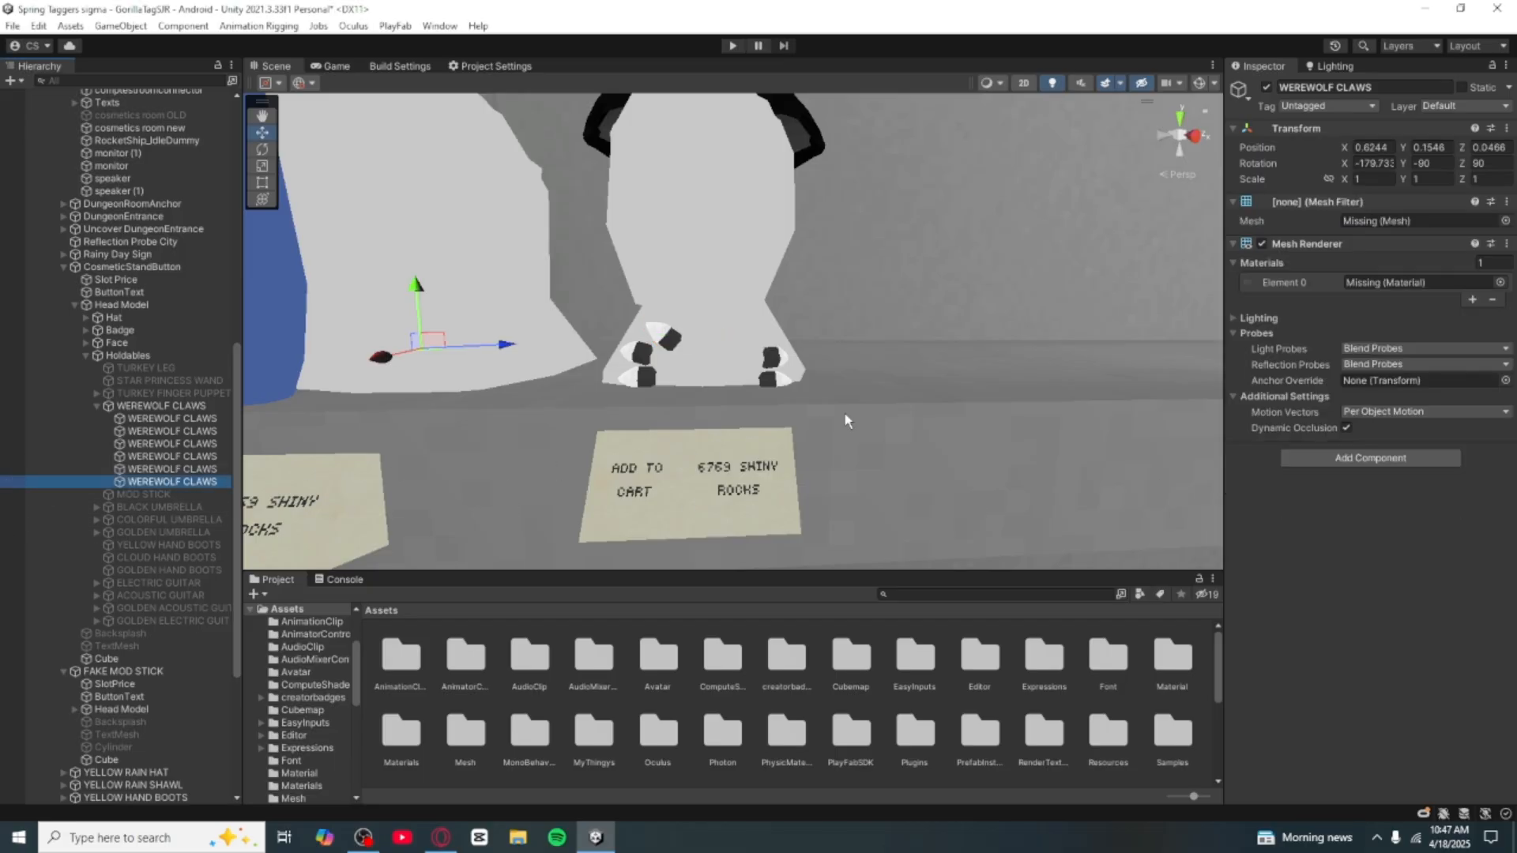
{"action": "left_click", "coordinate": [1505, 220]}
{"action": "type", "text": "wol"}
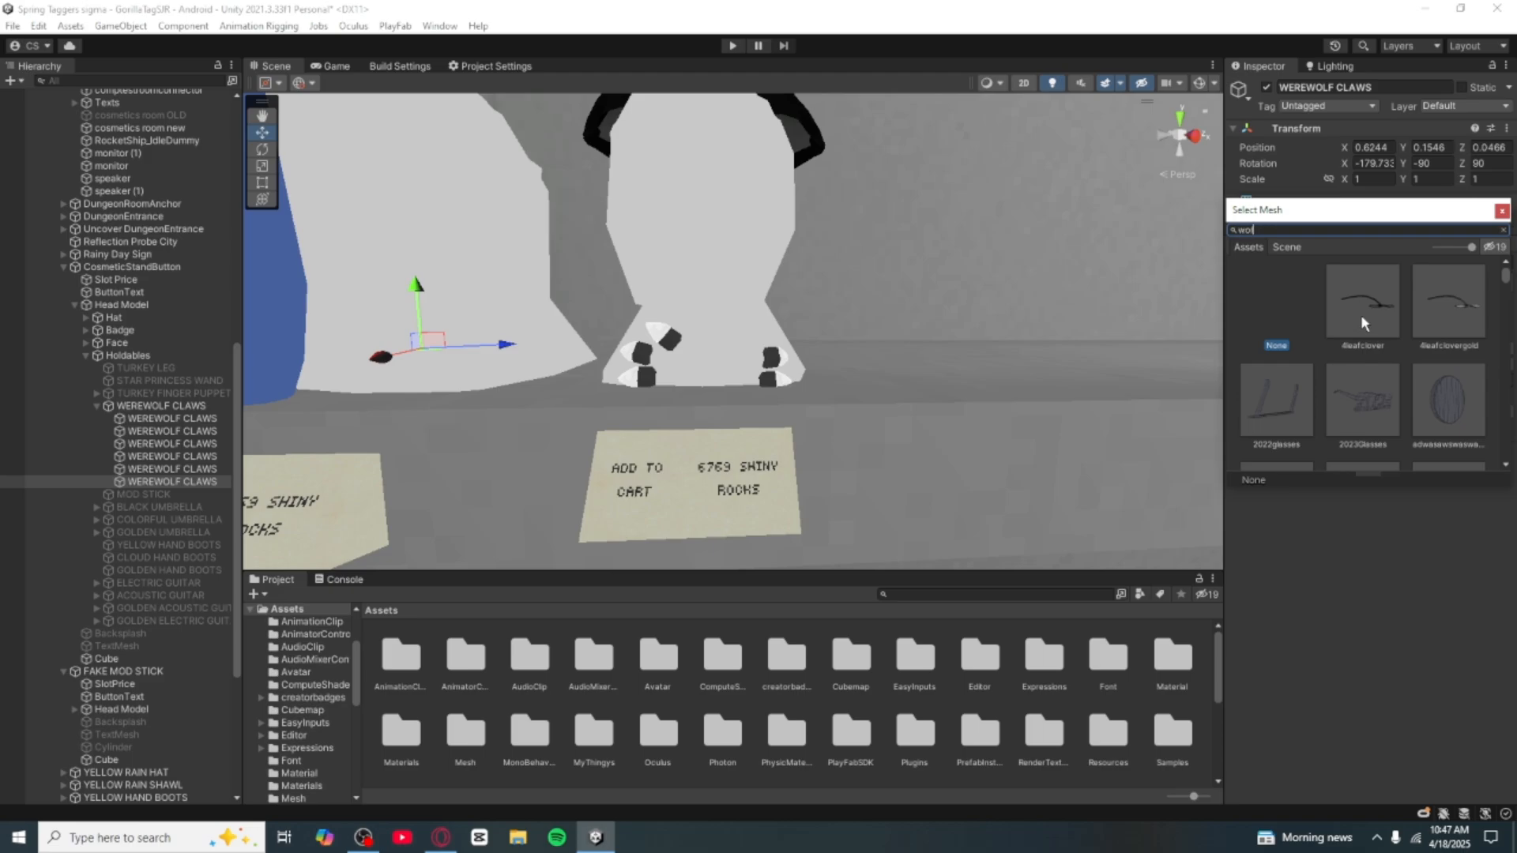
{"action": "type", "text": "f claw"}
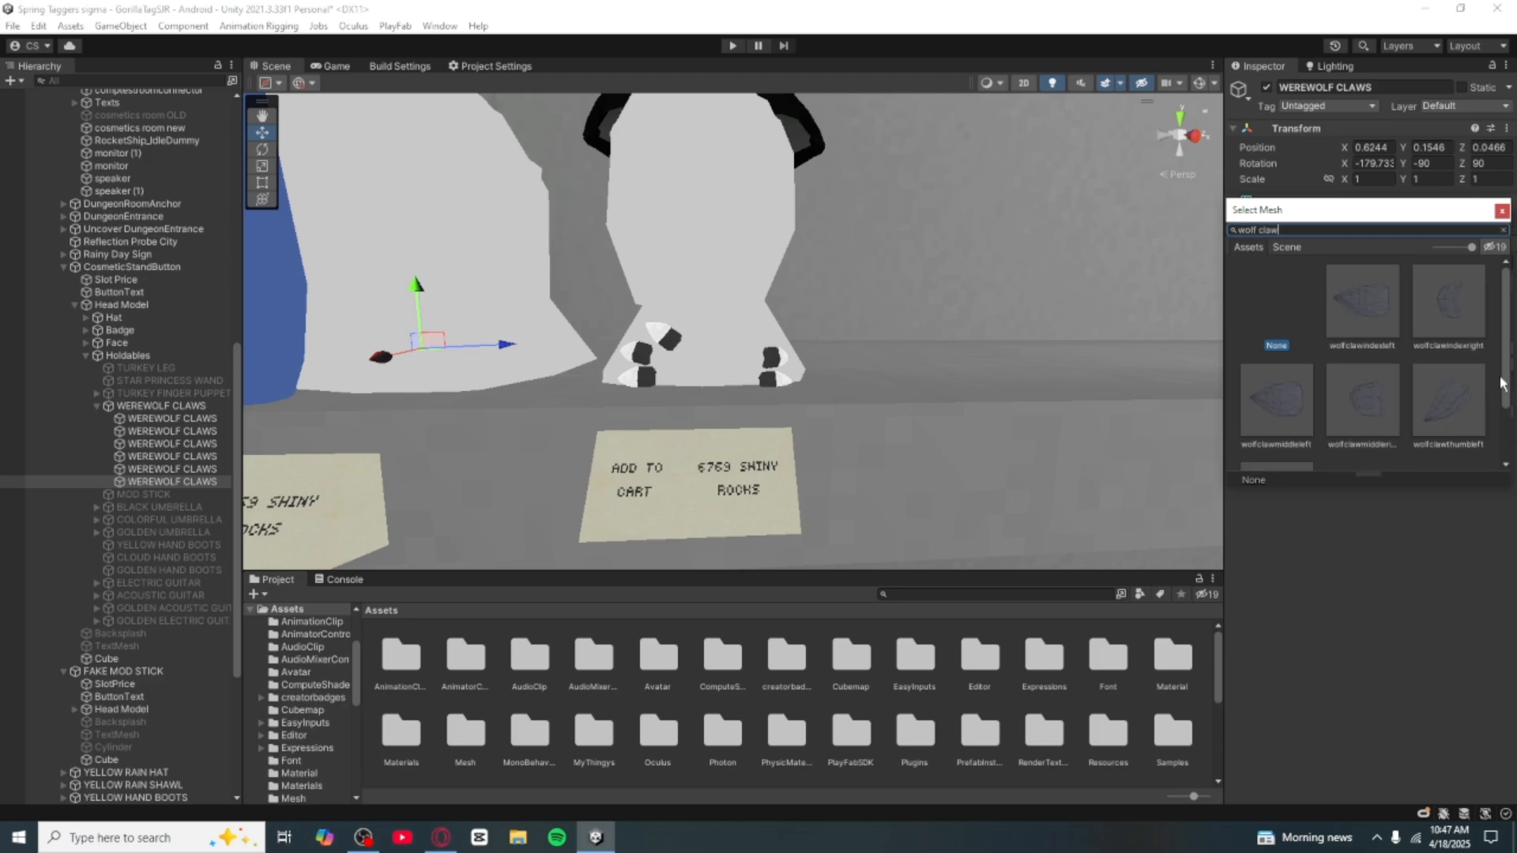
{"action": "left_click", "coordinate": [1457, 302]}
{"action": "left_click", "coordinate": [1451, 409]}
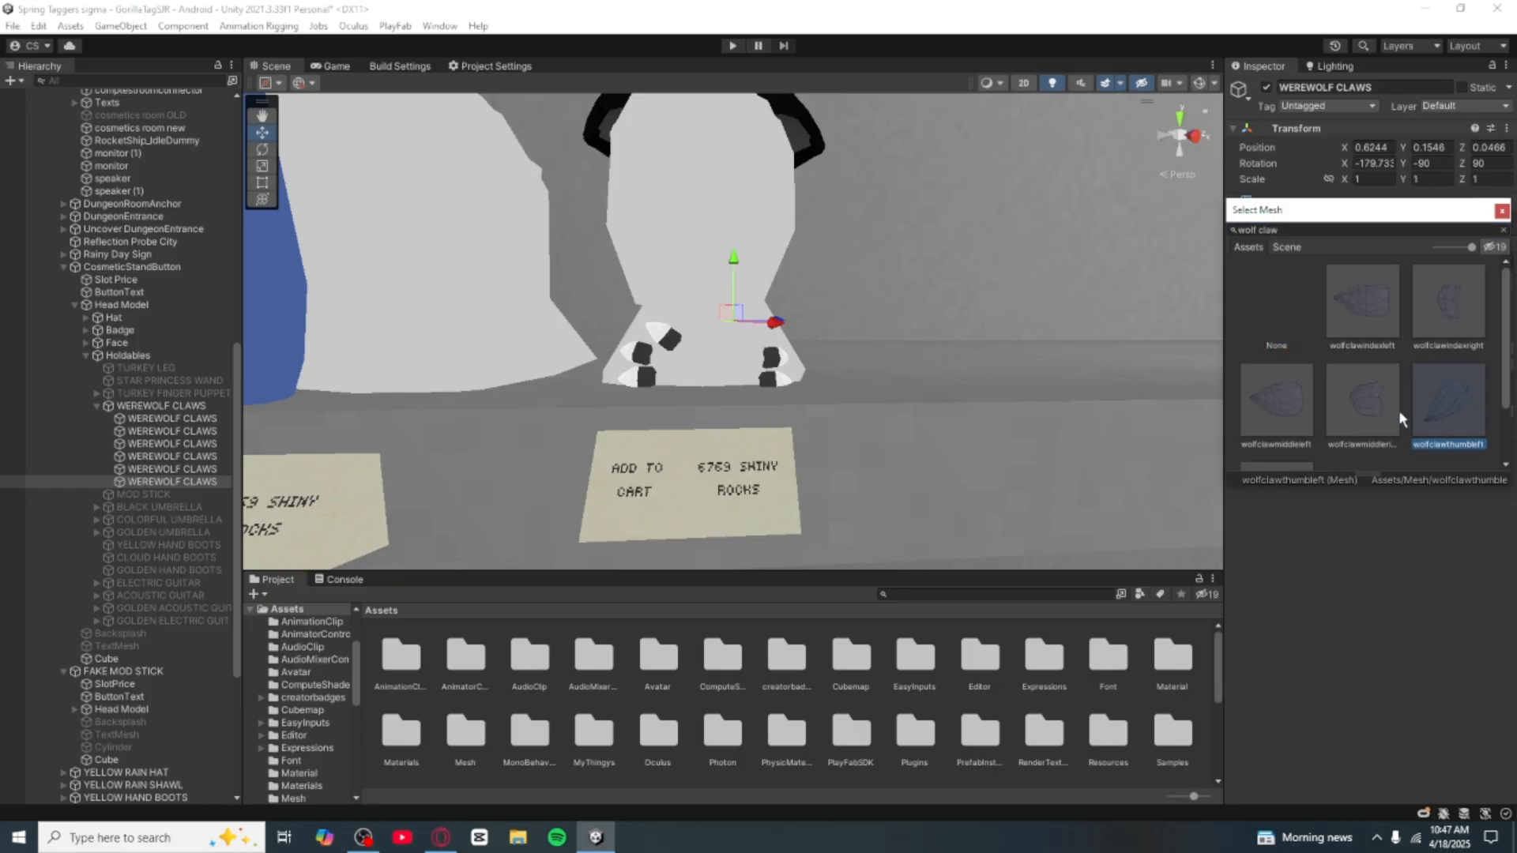
{"action": "left_click", "coordinate": [1391, 409]}
{"action": "left_click", "coordinate": [1279, 396]}
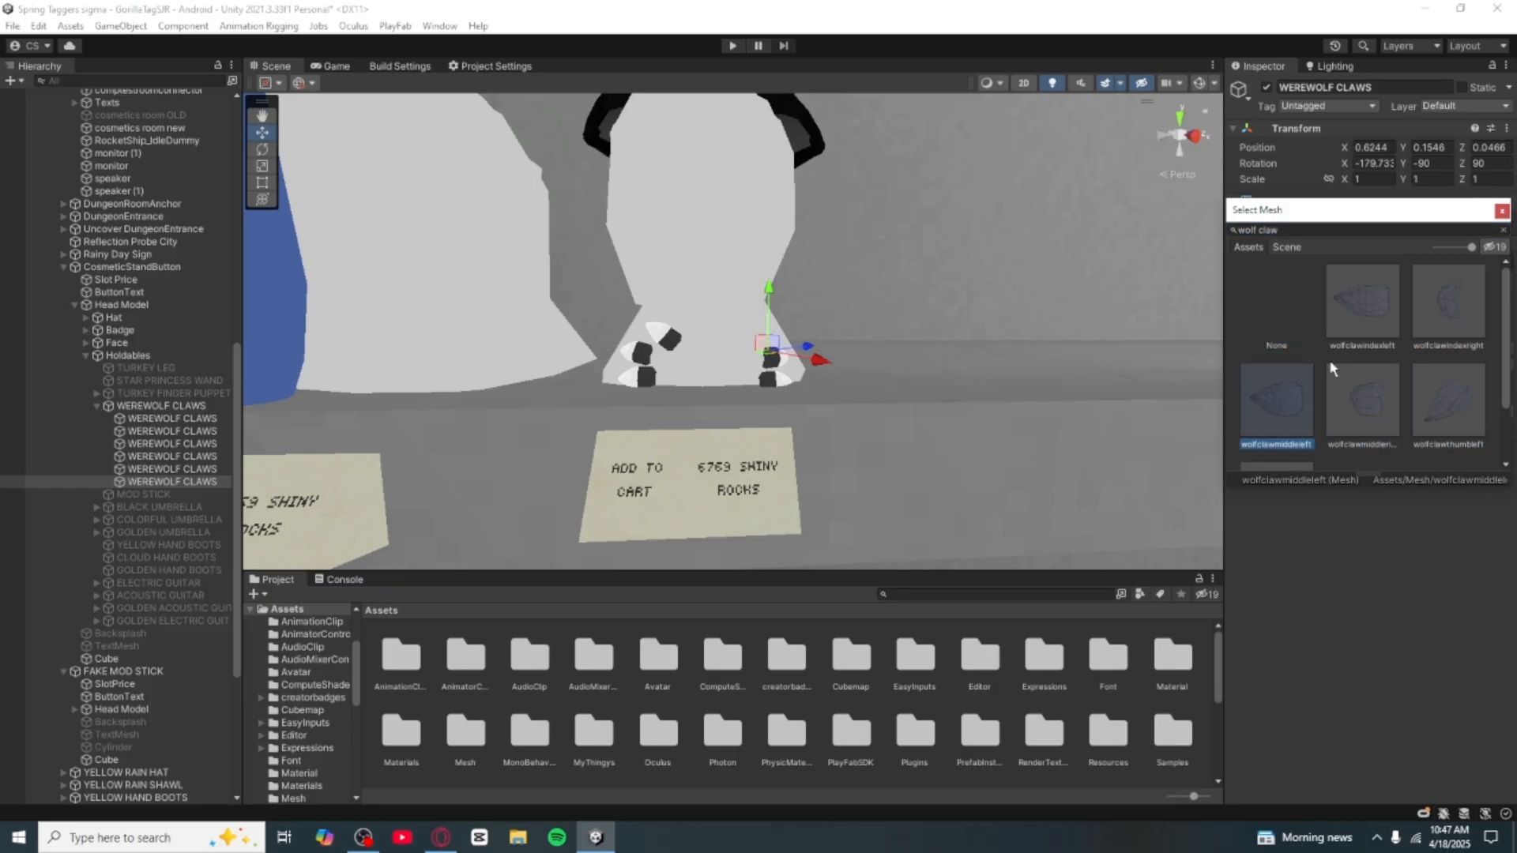
{"action": "left_click", "coordinate": [1363, 315]}
{"action": "scroll", "coordinate": [1343, 356], "scroll_direction": "down", "scroll_amount": 2}
{"action": "left_click", "coordinate": [1308, 399]}
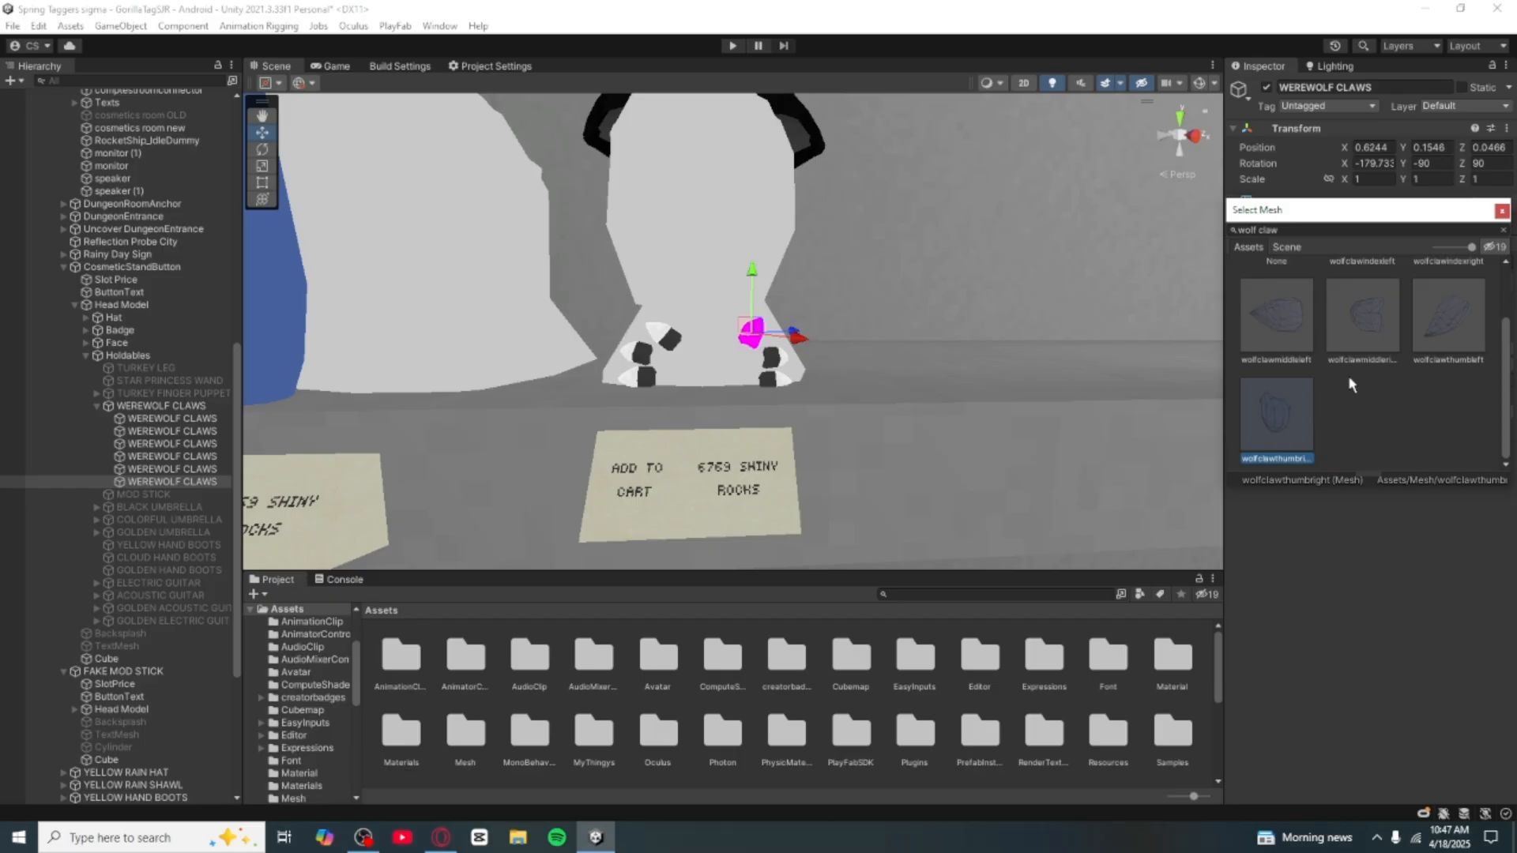
{"action": "left_click", "coordinate": [1501, 210]}
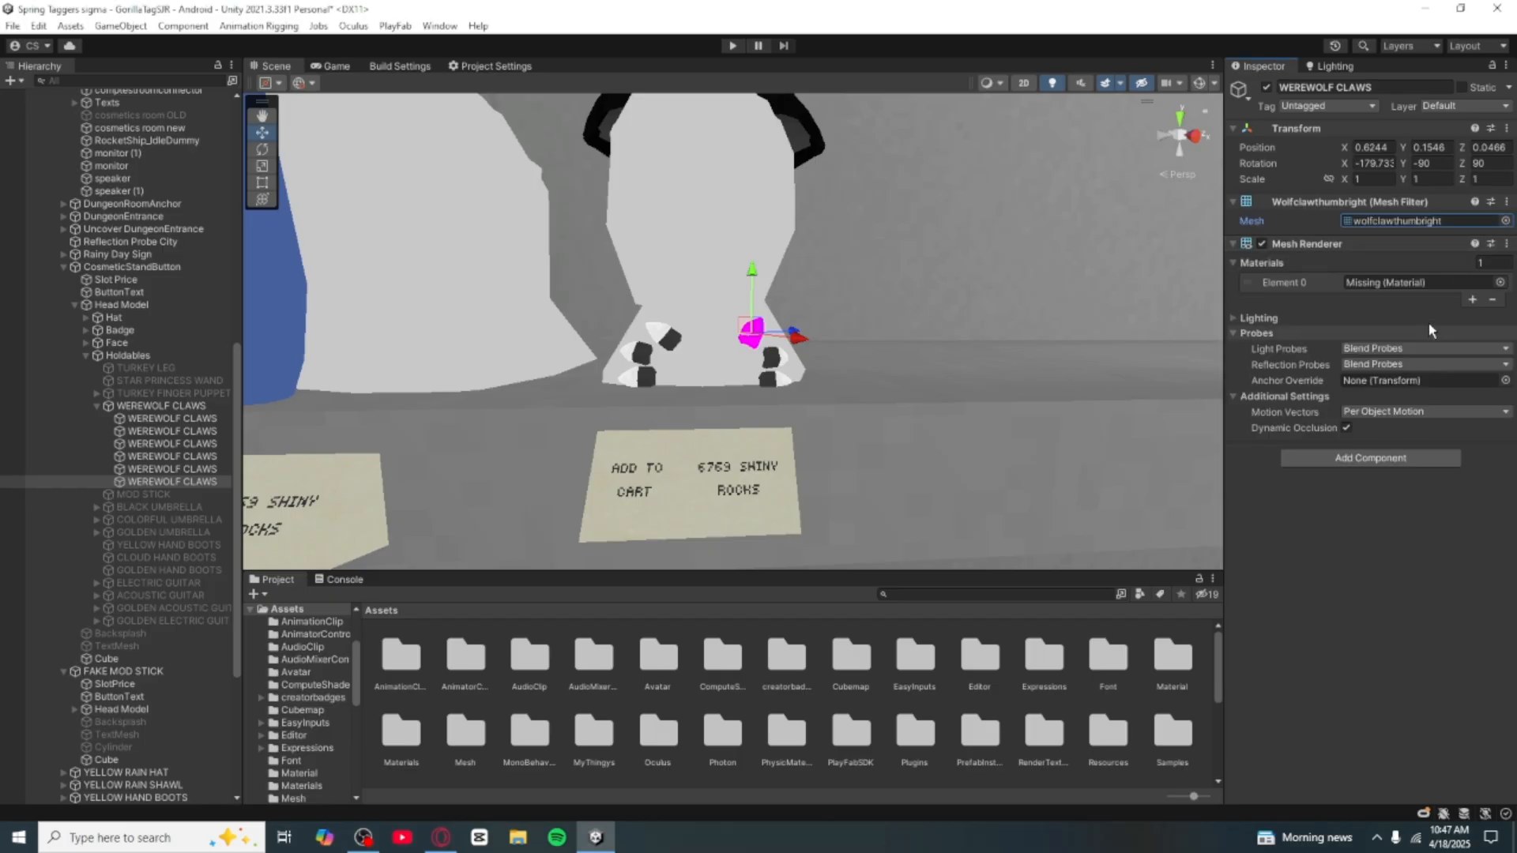
Step: Set the material of the last WEREWOLF CLAWS child object to hatlas
{"action": "left_click", "coordinate": [1499, 283]}
{"action": "type", "text": "hatlas"}
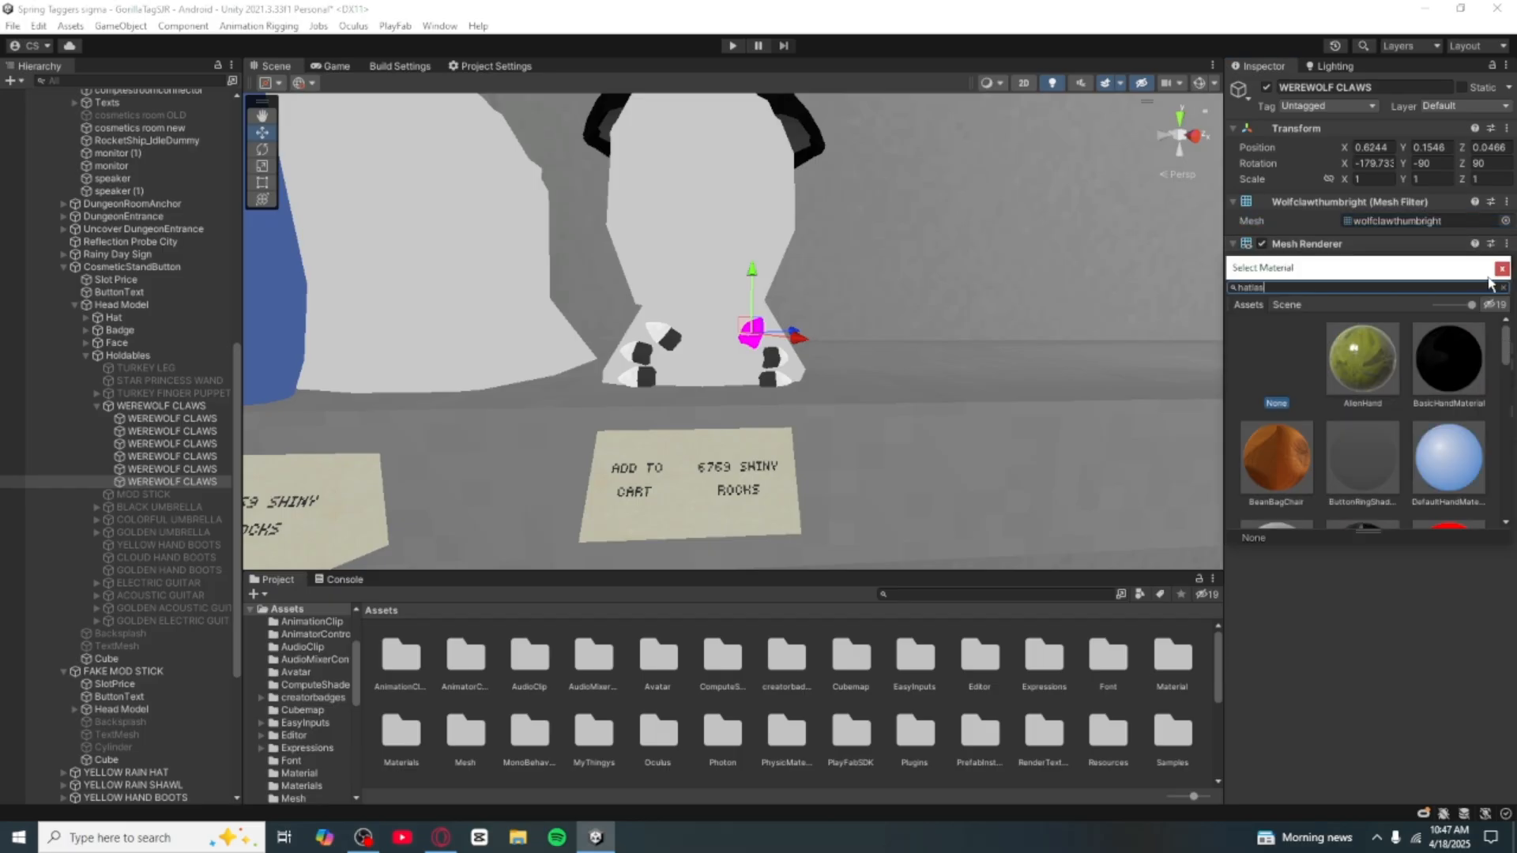
{"action": "double_click", "coordinate": [1363, 351]}
{"action": "right_click_drag", "start_coordinate": [874, 474], "coordinate": [862, 419]}
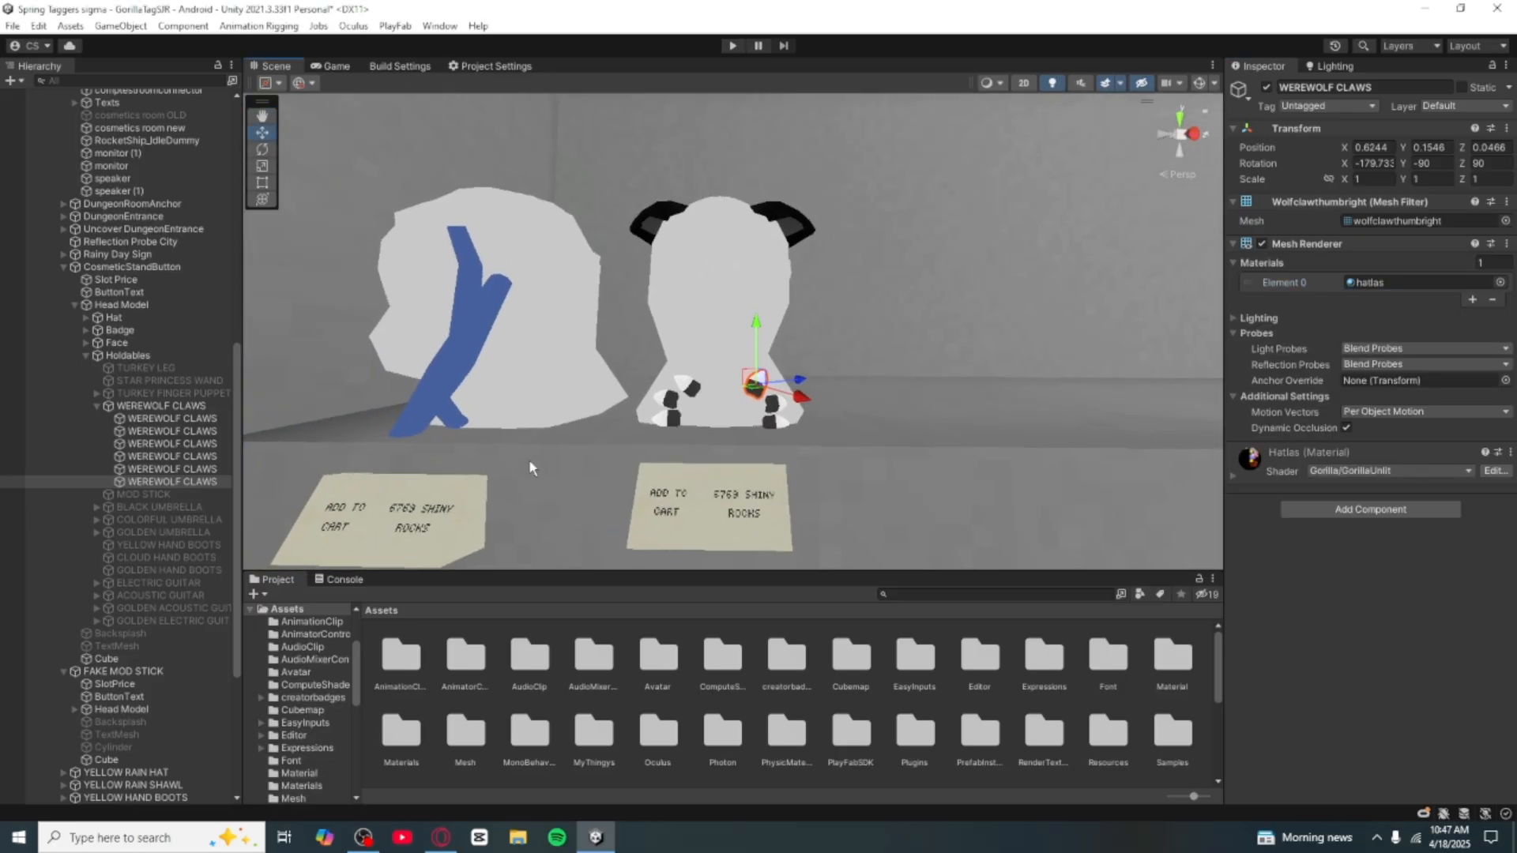
Step: Collapse the WEREWOLF CLAWS object and the Holdables group, and expand the Head Model's Face group
{"action": "left_click", "coordinate": [92, 409]}
{"action": "left_click", "coordinate": [95, 406]}
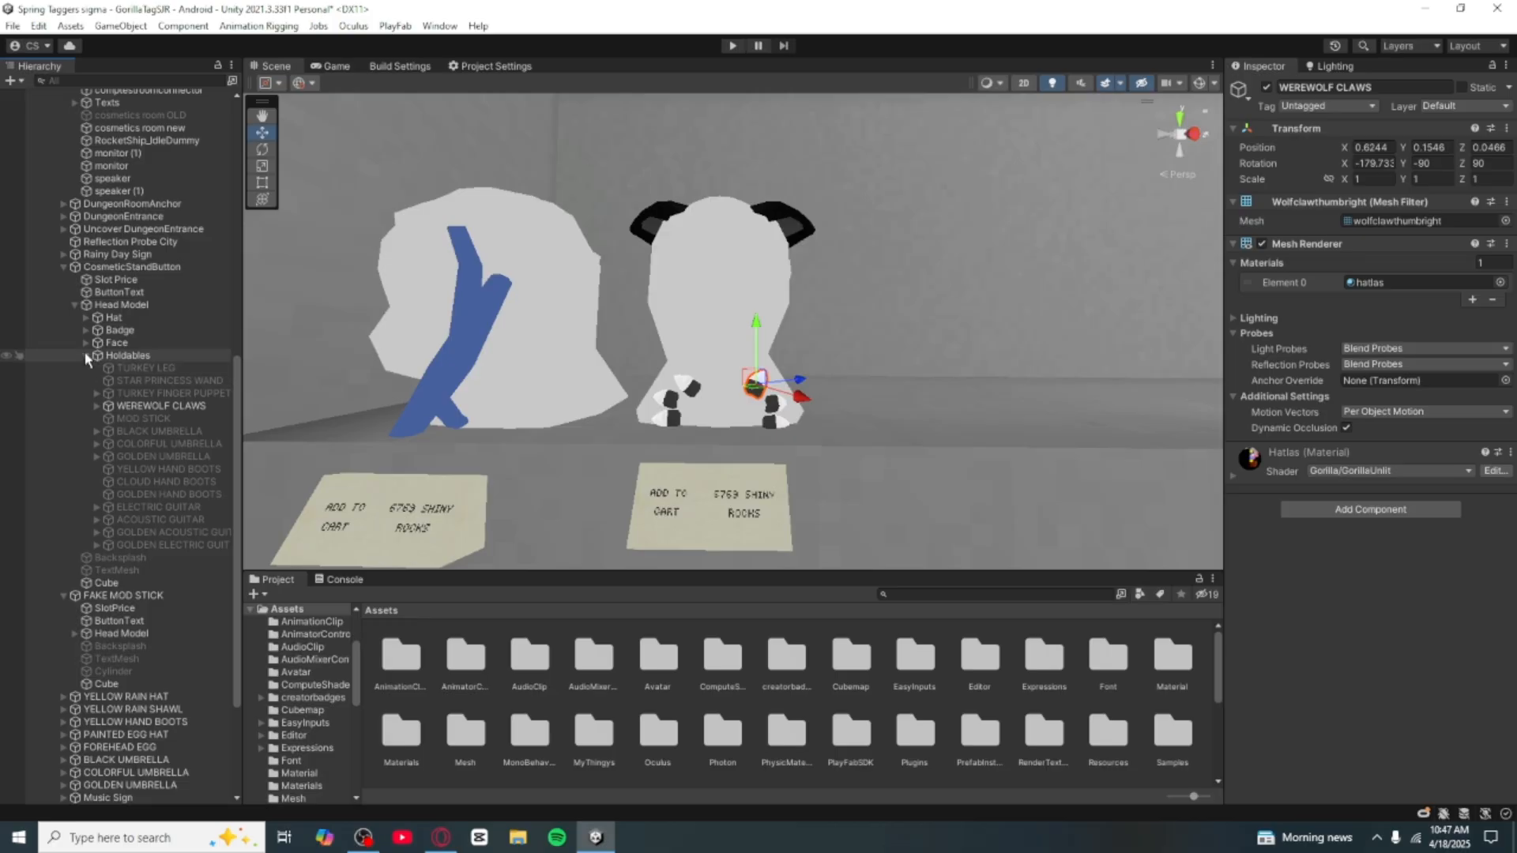
{"action": "left_click", "coordinate": [84, 356]}
{"action": "left_click", "coordinate": [85, 356]}
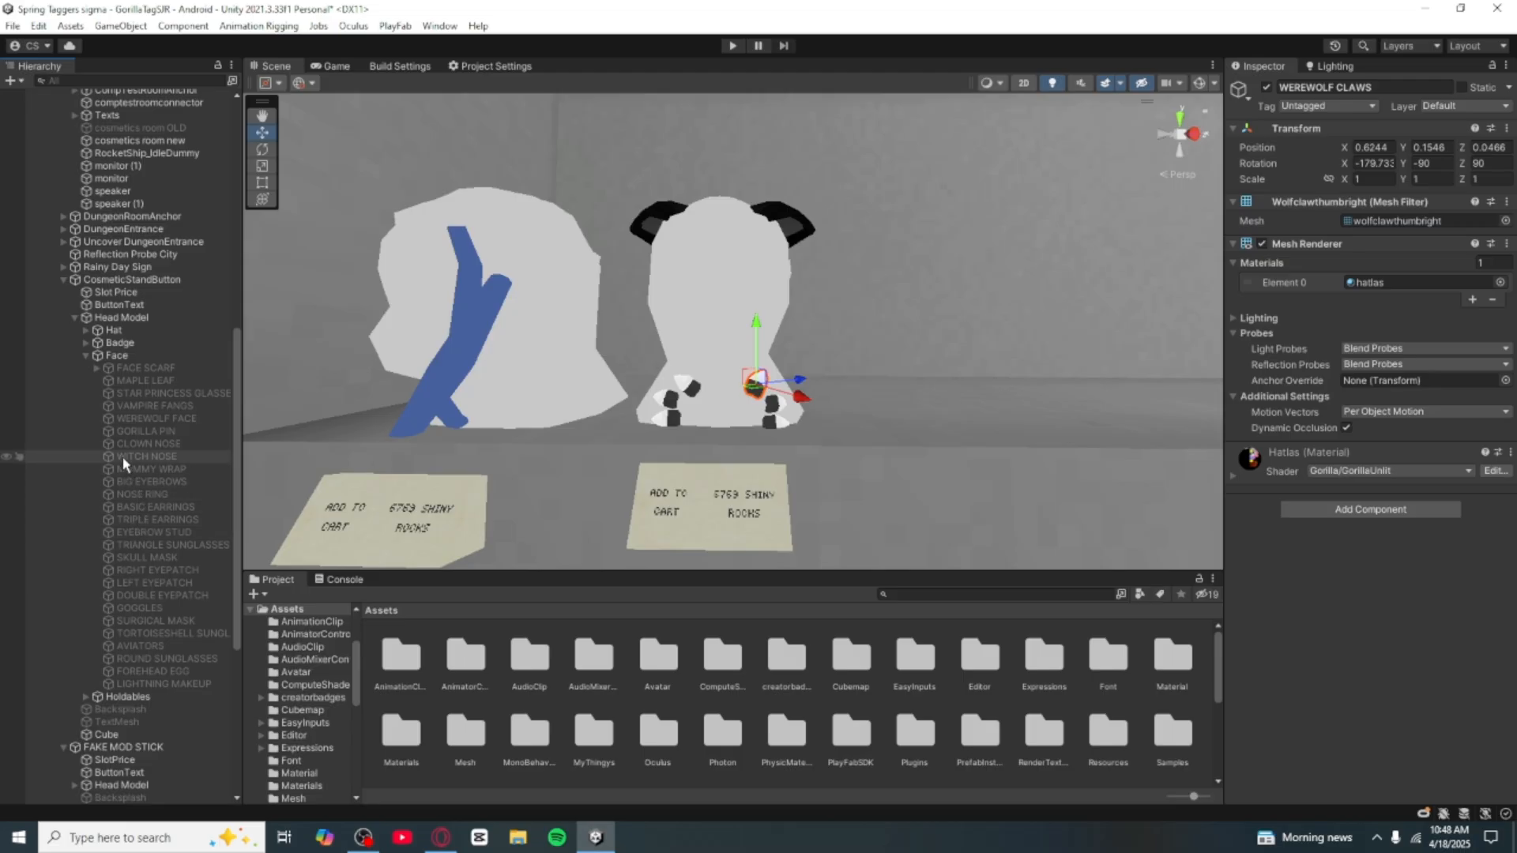
Step: Set the WEREWOLF FACE object's material to hatlas and its mesh to wolfface
{"action": "left_click", "coordinate": [198, 420]}
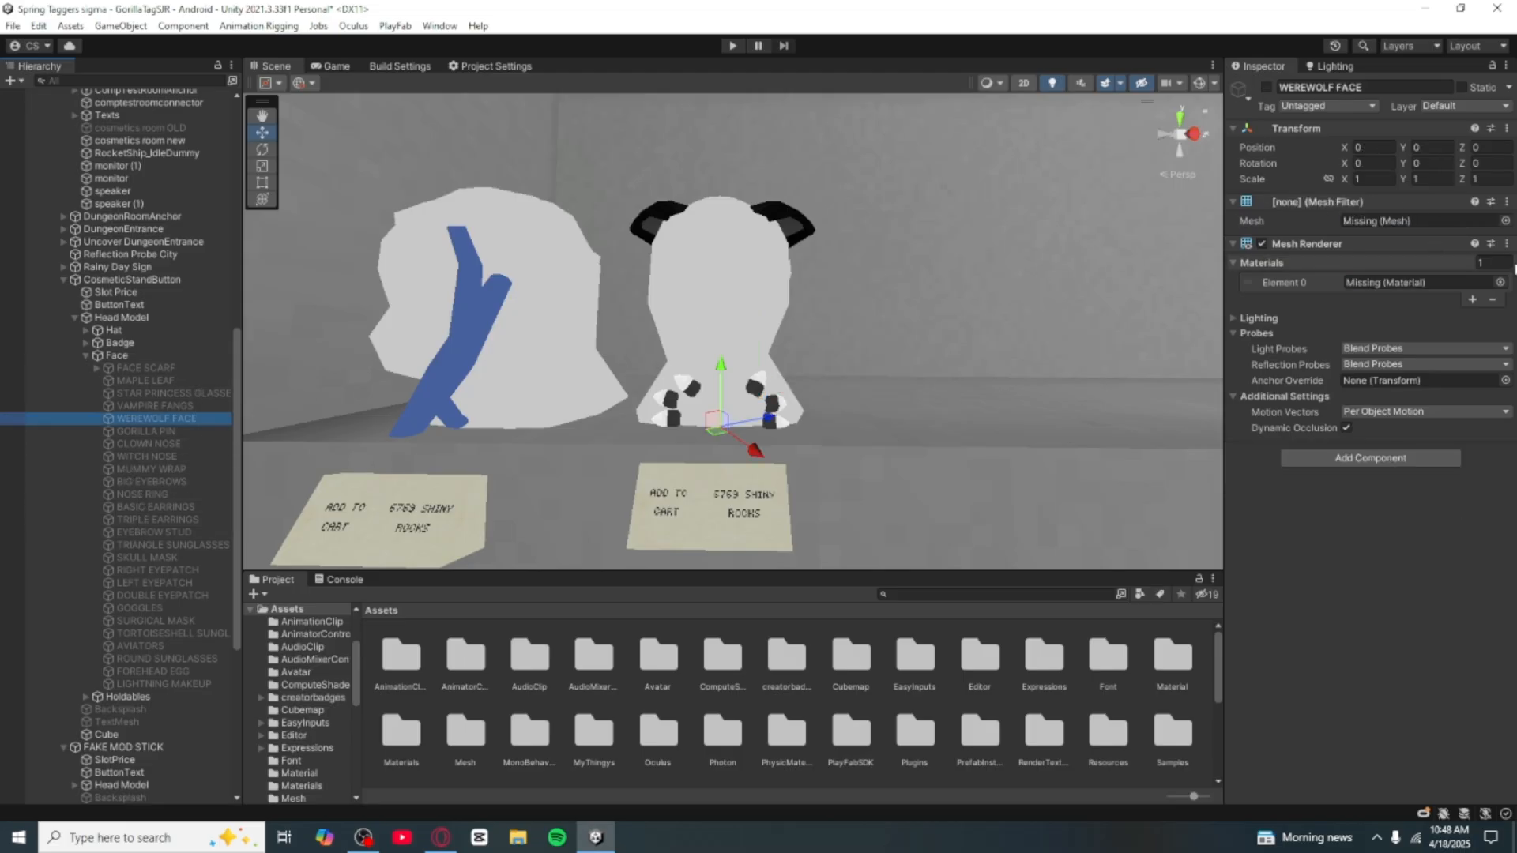
{"action": "left_click", "coordinate": [1504, 290]}
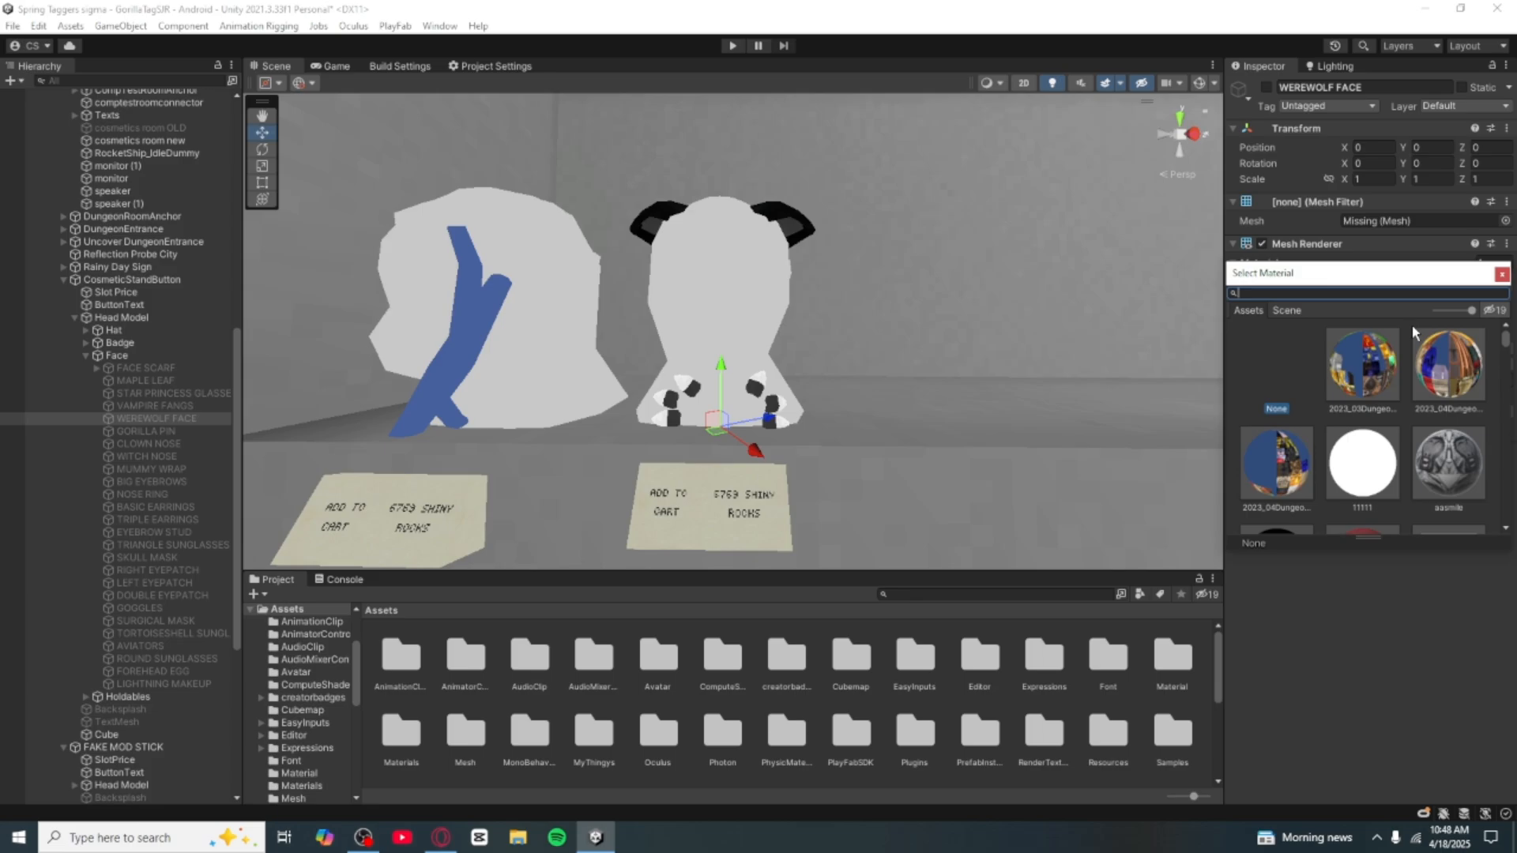
{"action": "type", "text": "s"}
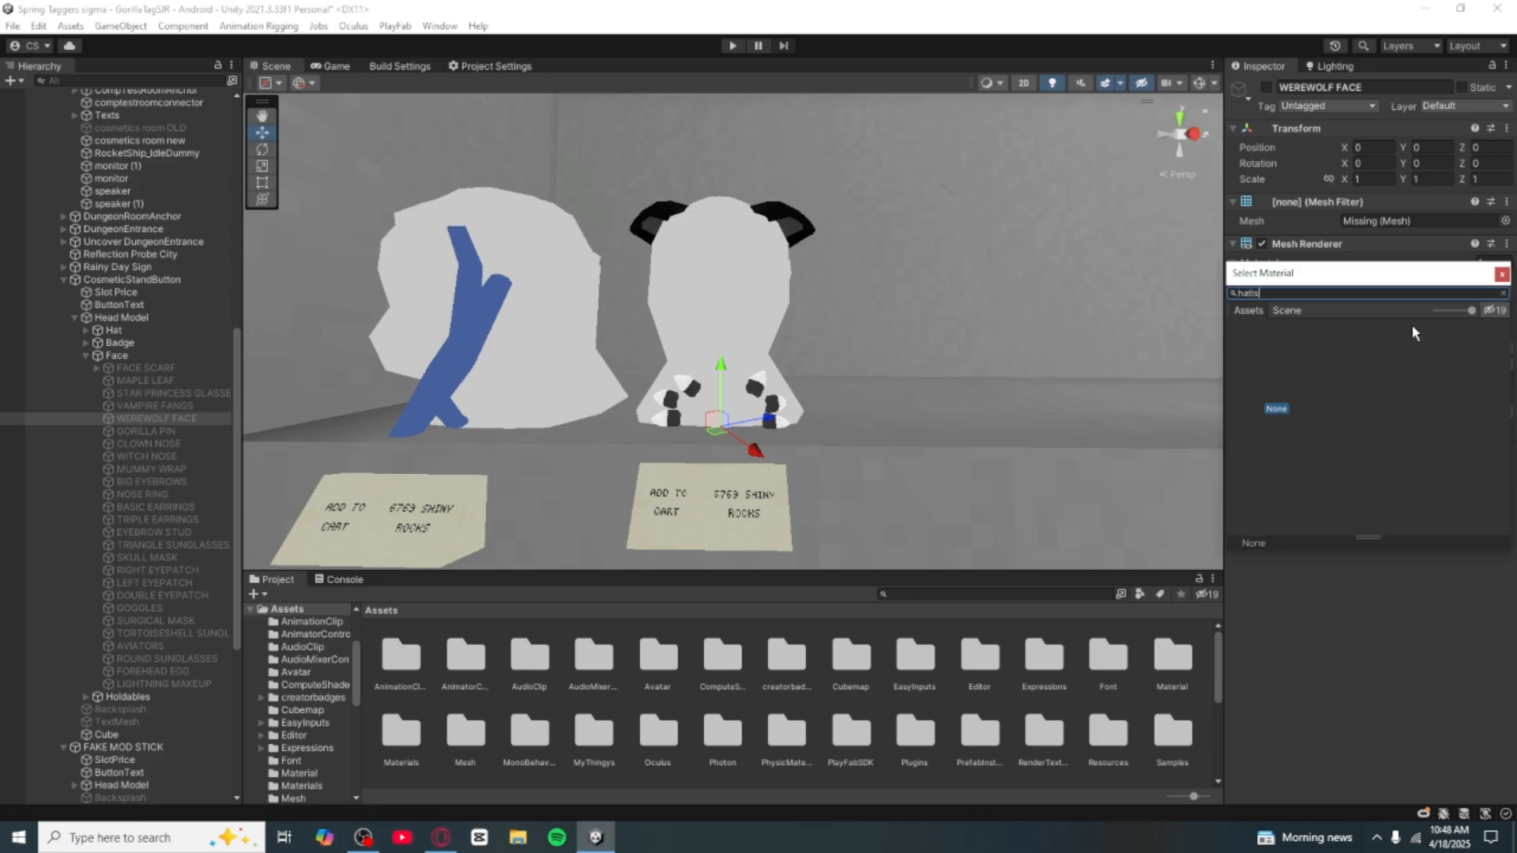
{"action": "double_click", "coordinate": [1375, 355]}
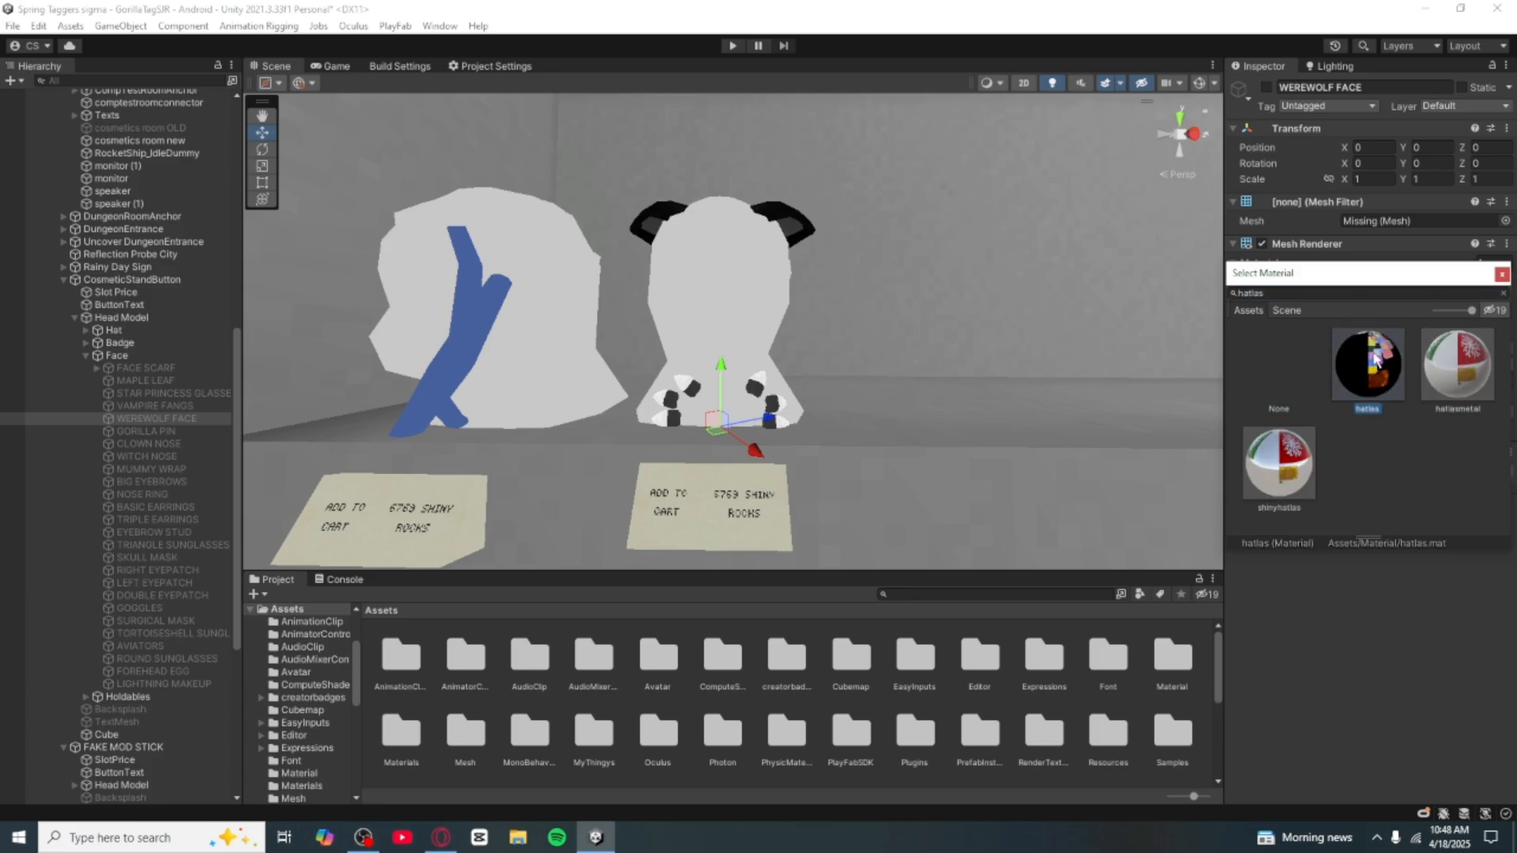
{"action": "left_click", "coordinate": [1506, 221]}
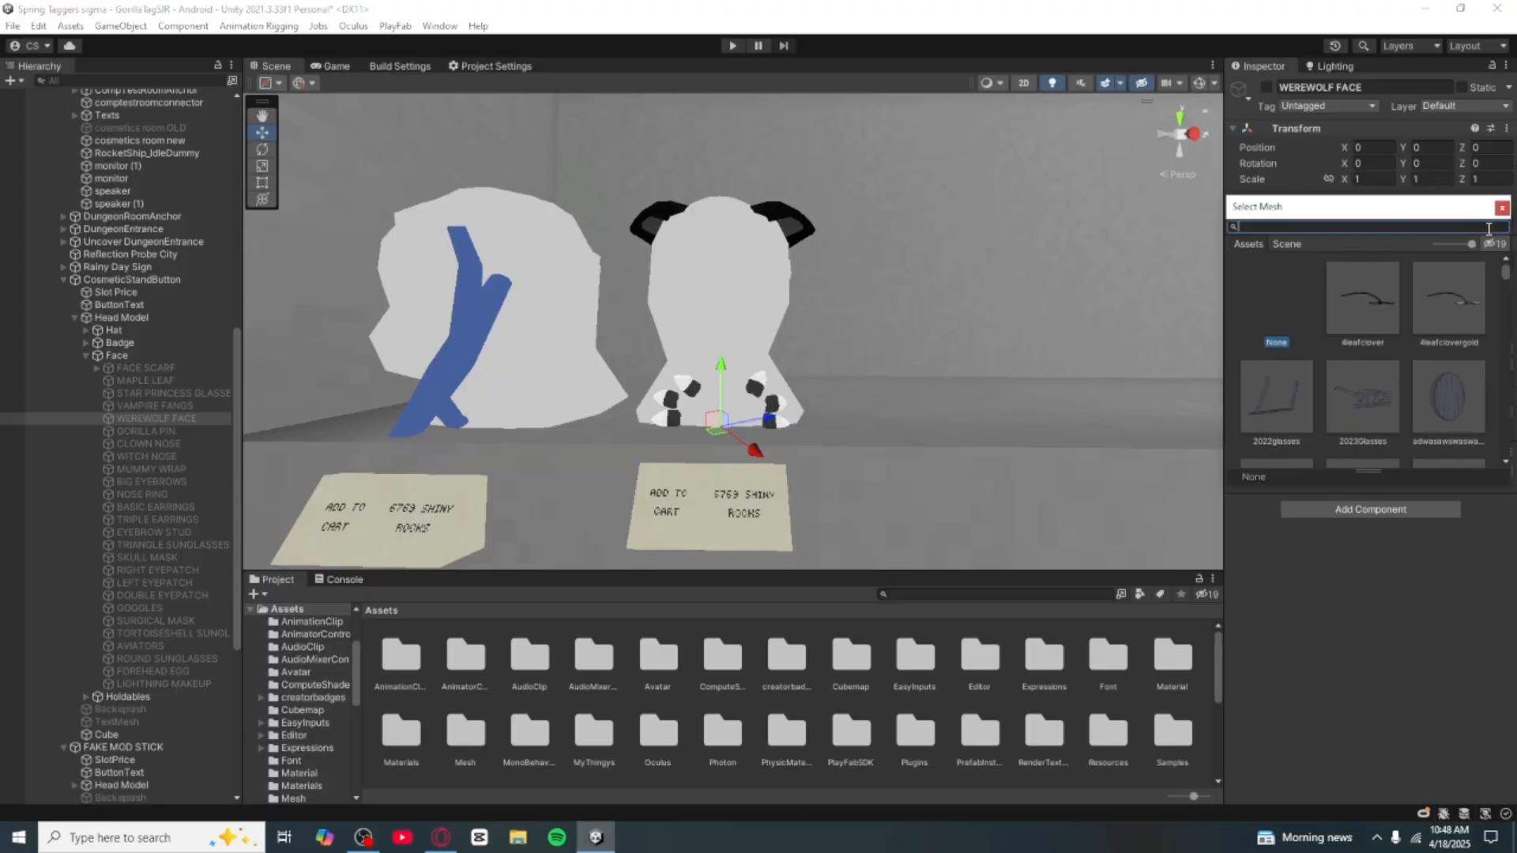
{"action": "type", "text": "wolf face"}
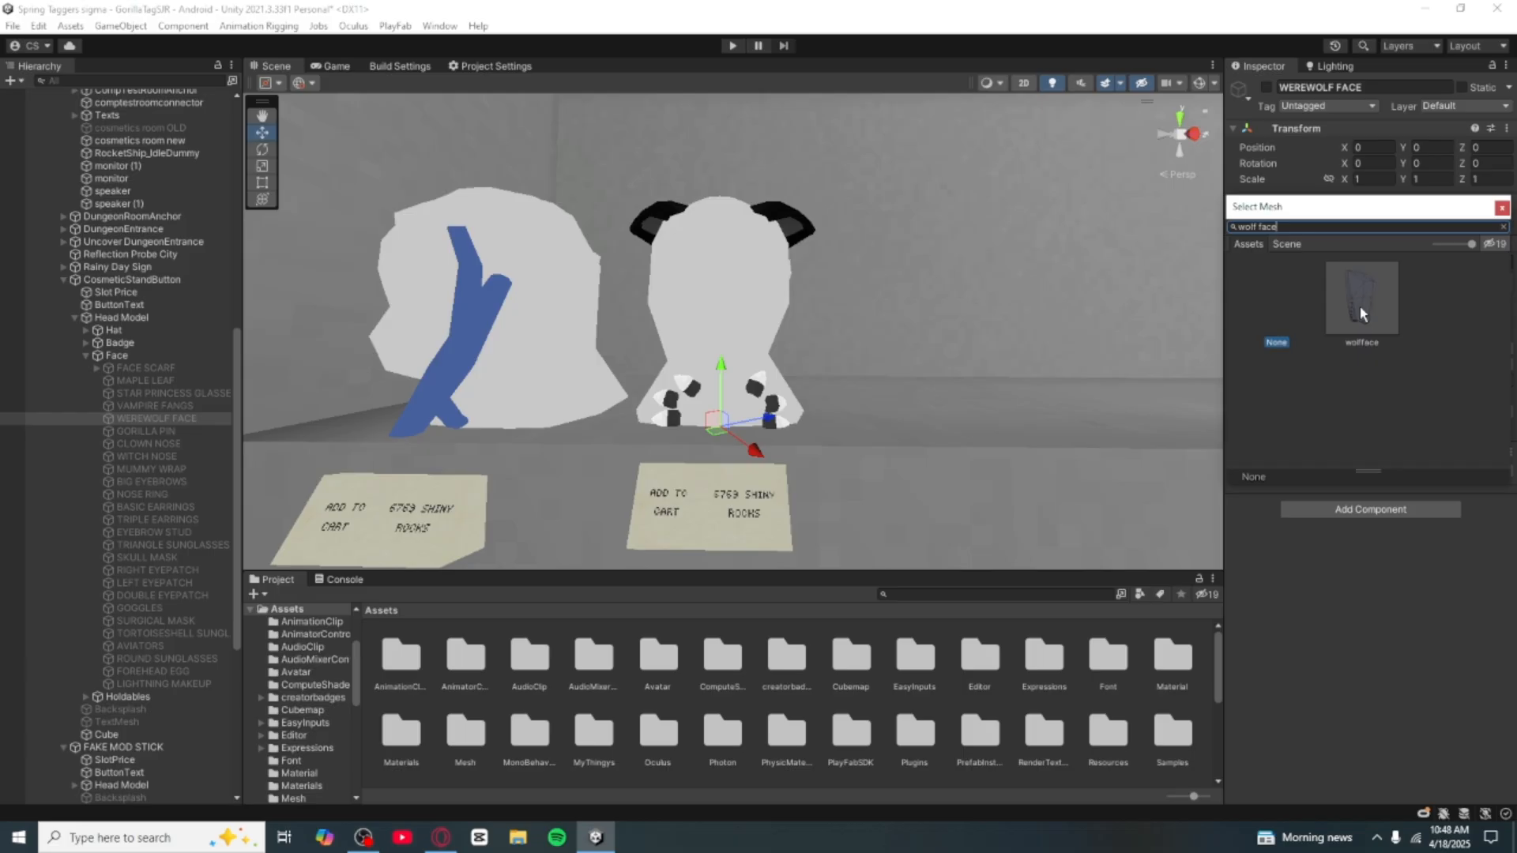
{"action": "double_click", "coordinate": [1359, 306]}
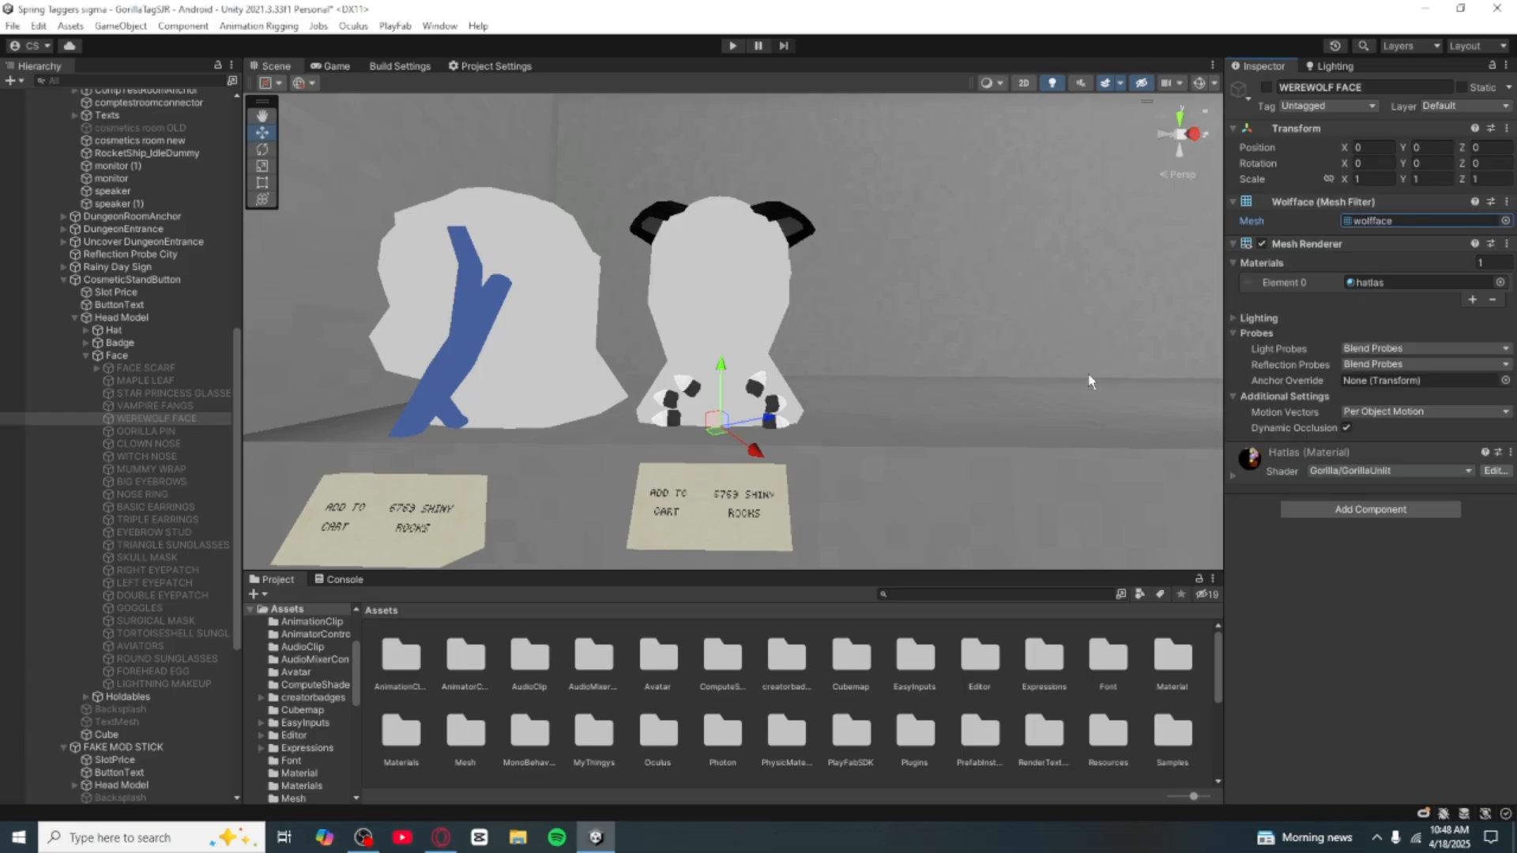
Step: Activate the WEREWOLF FACE object, inspect it on the stand, and collapse the Face group and Head Model
{"action": "right_click_drag", "start_coordinate": [834, 345], "coordinate": [1074, 230]}
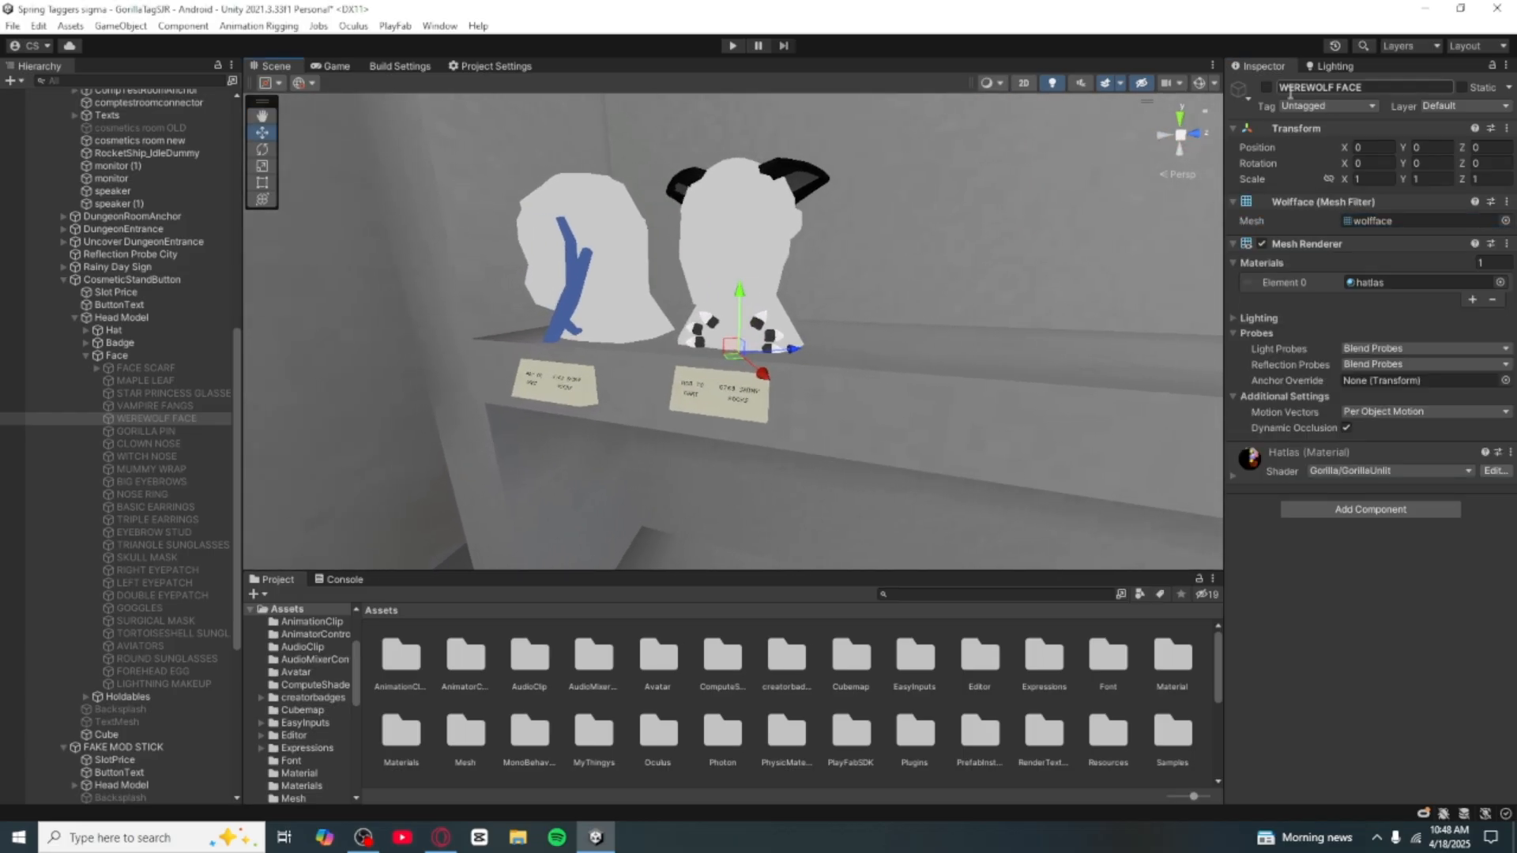
{"action": "left_click", "coordinate": [1266, 88]}
{"action": "right_click_drag", "start_coordinate": [693, 386], "coordinate": [837, 387]}
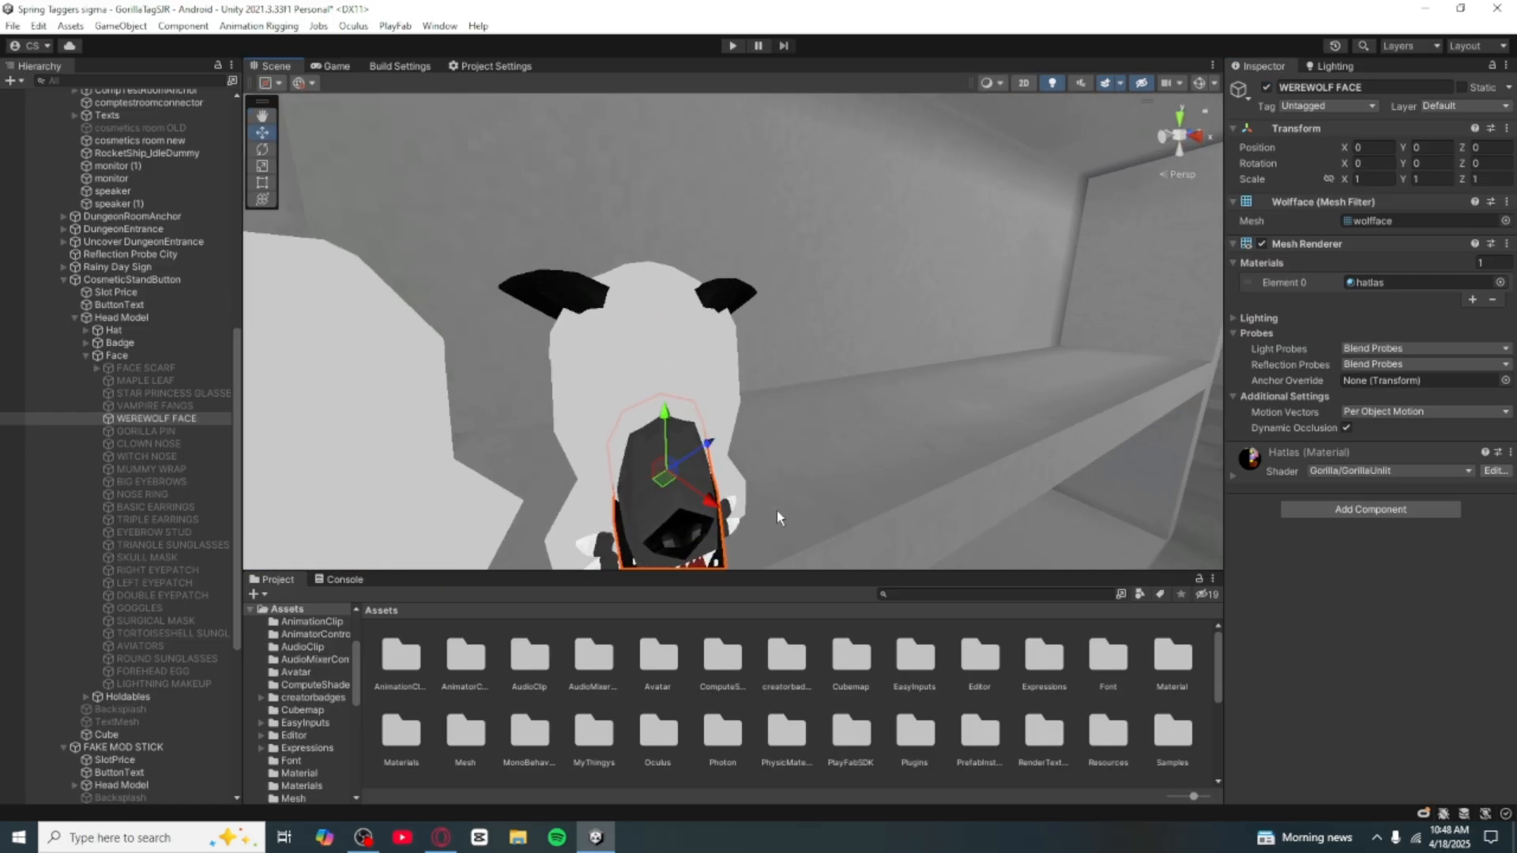
{"action": "left_click", "coordinate": [88, 355]}
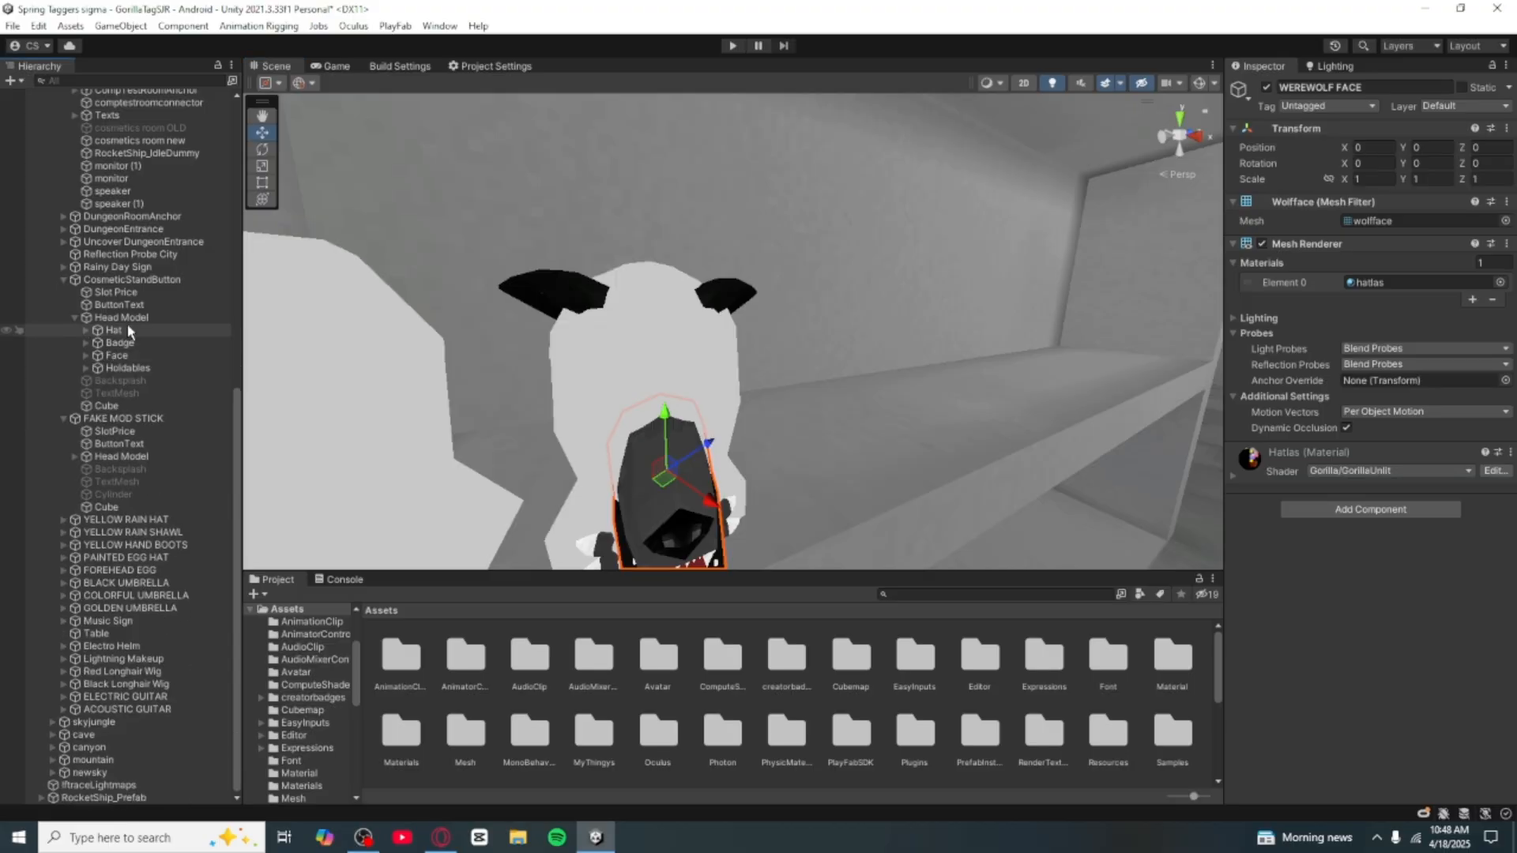
{"action": "left_click", "coordinate": [91, 319]}
{"action": "key", "text": "f"}
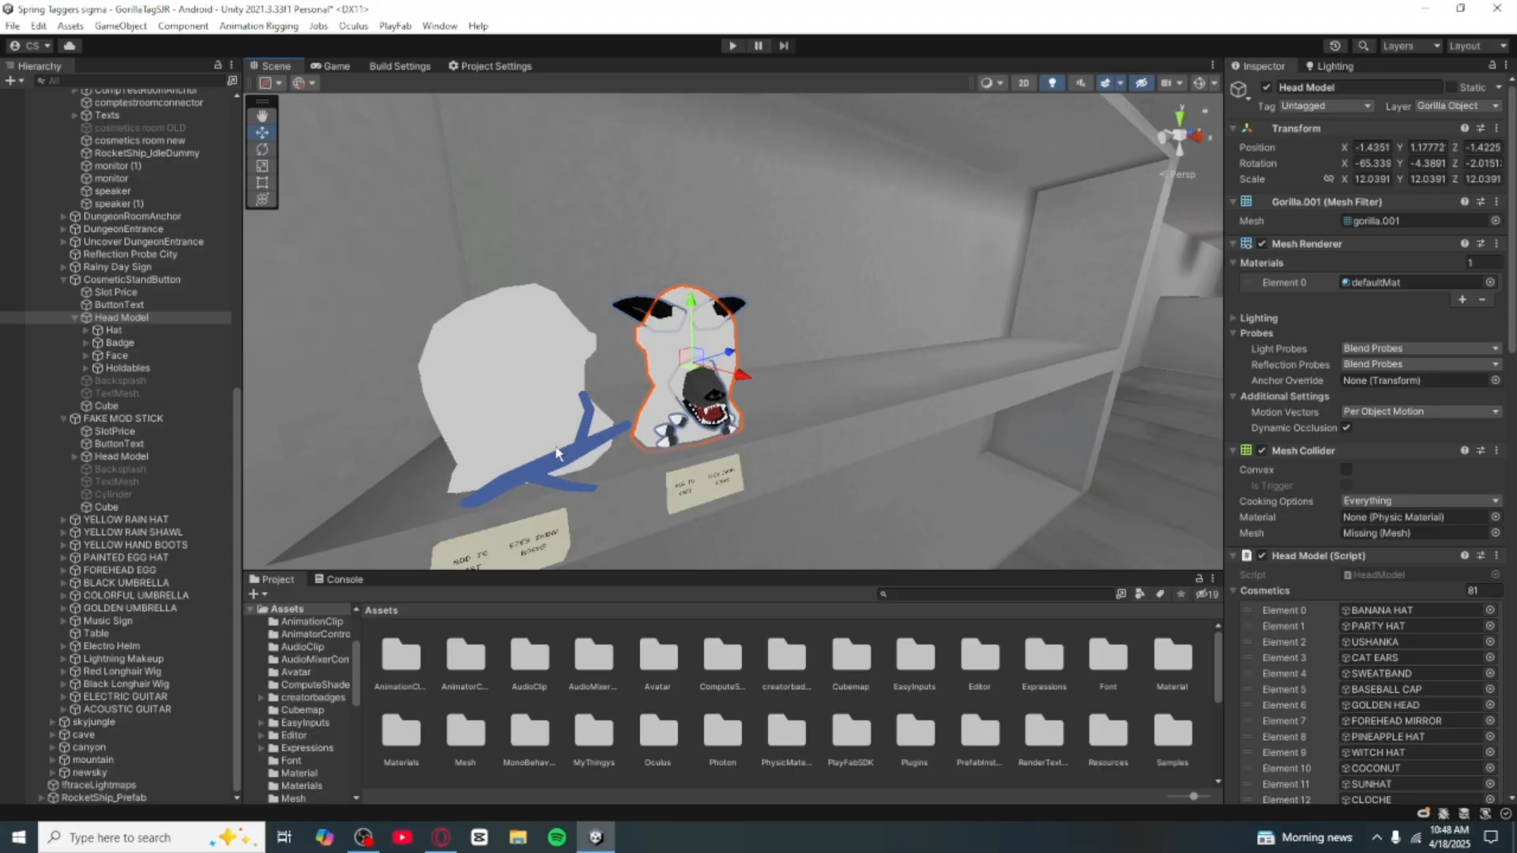
{"action": "left_click", "coordinate": [73, 320]}
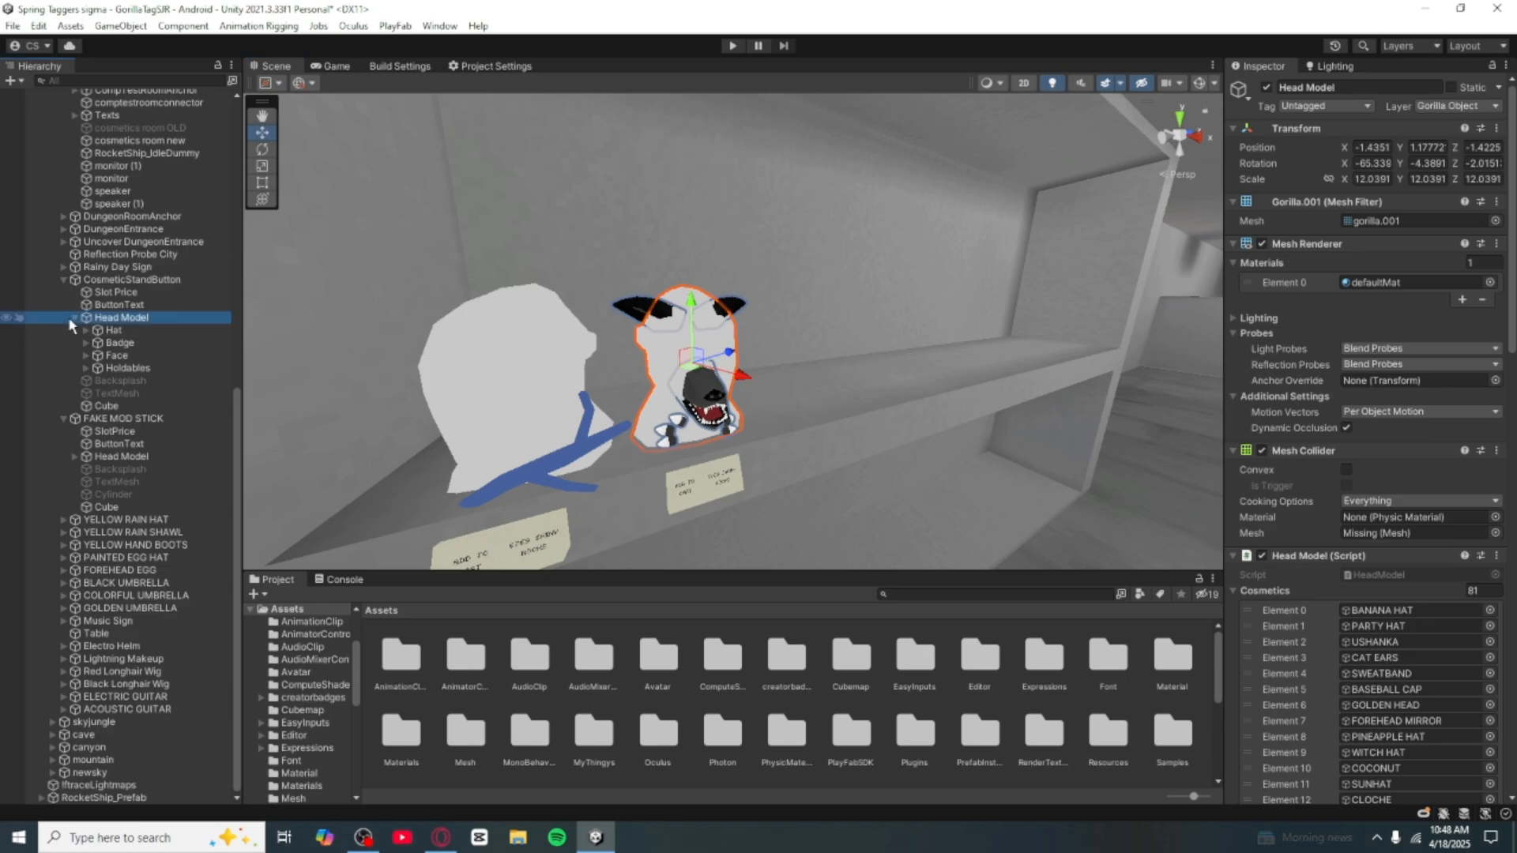
Step: Rename the CosmeticStandButton object to WOLF SET and collapse it together with FAKE MOD STICK
{"action": "left_click", "coordinate": [112, 331]}
{"action": "right_click_drag", "start_coordinate": [695, 400], "coordinate": [596, 399]}
{"action": "left_click", "coordinate": [1406, 85]}
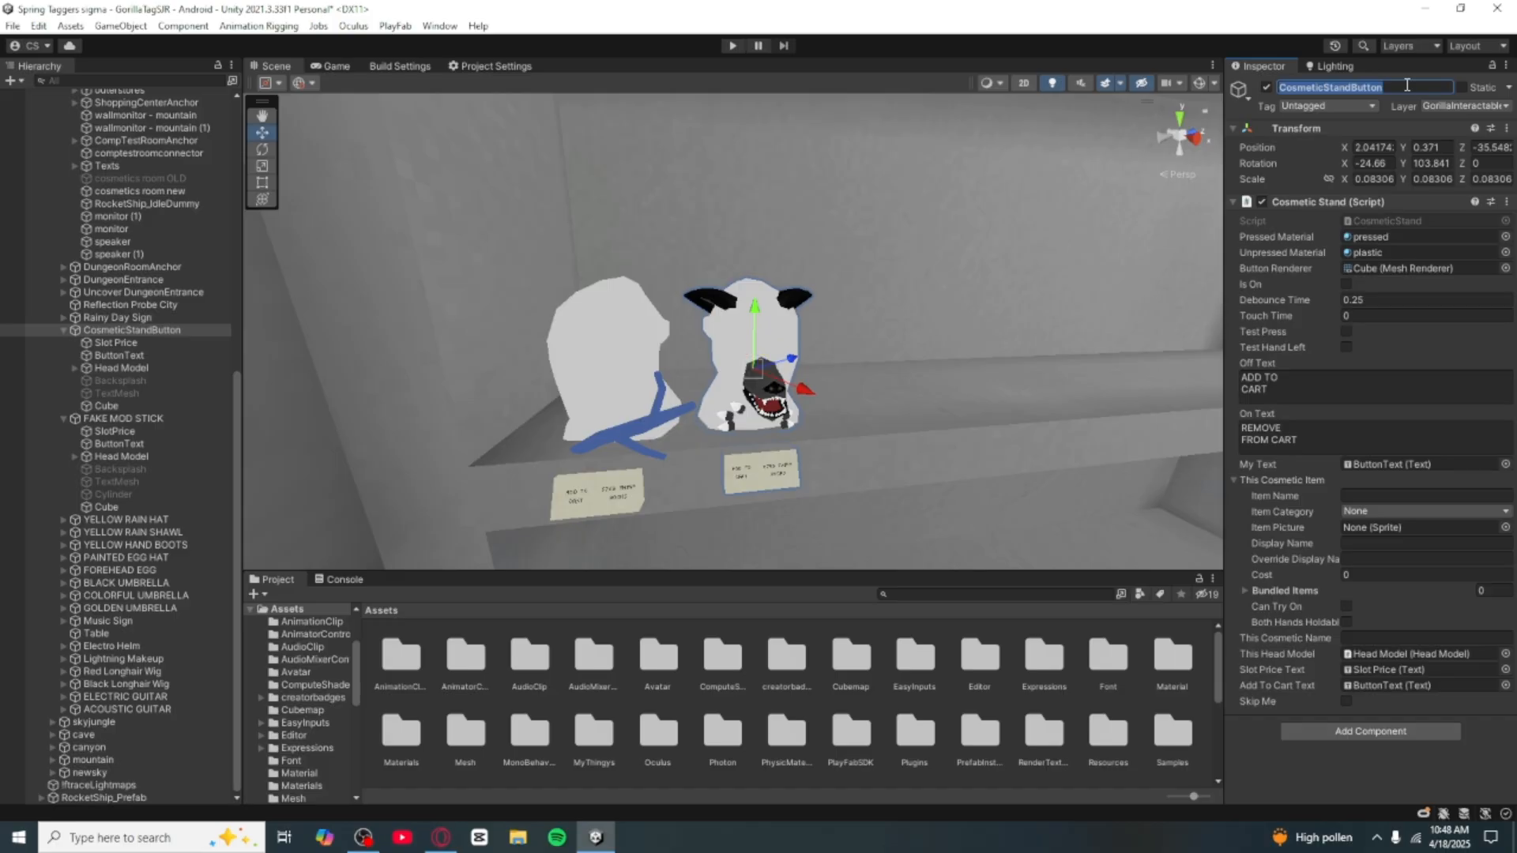
{"action": "type", "text": "WOLF SE"}
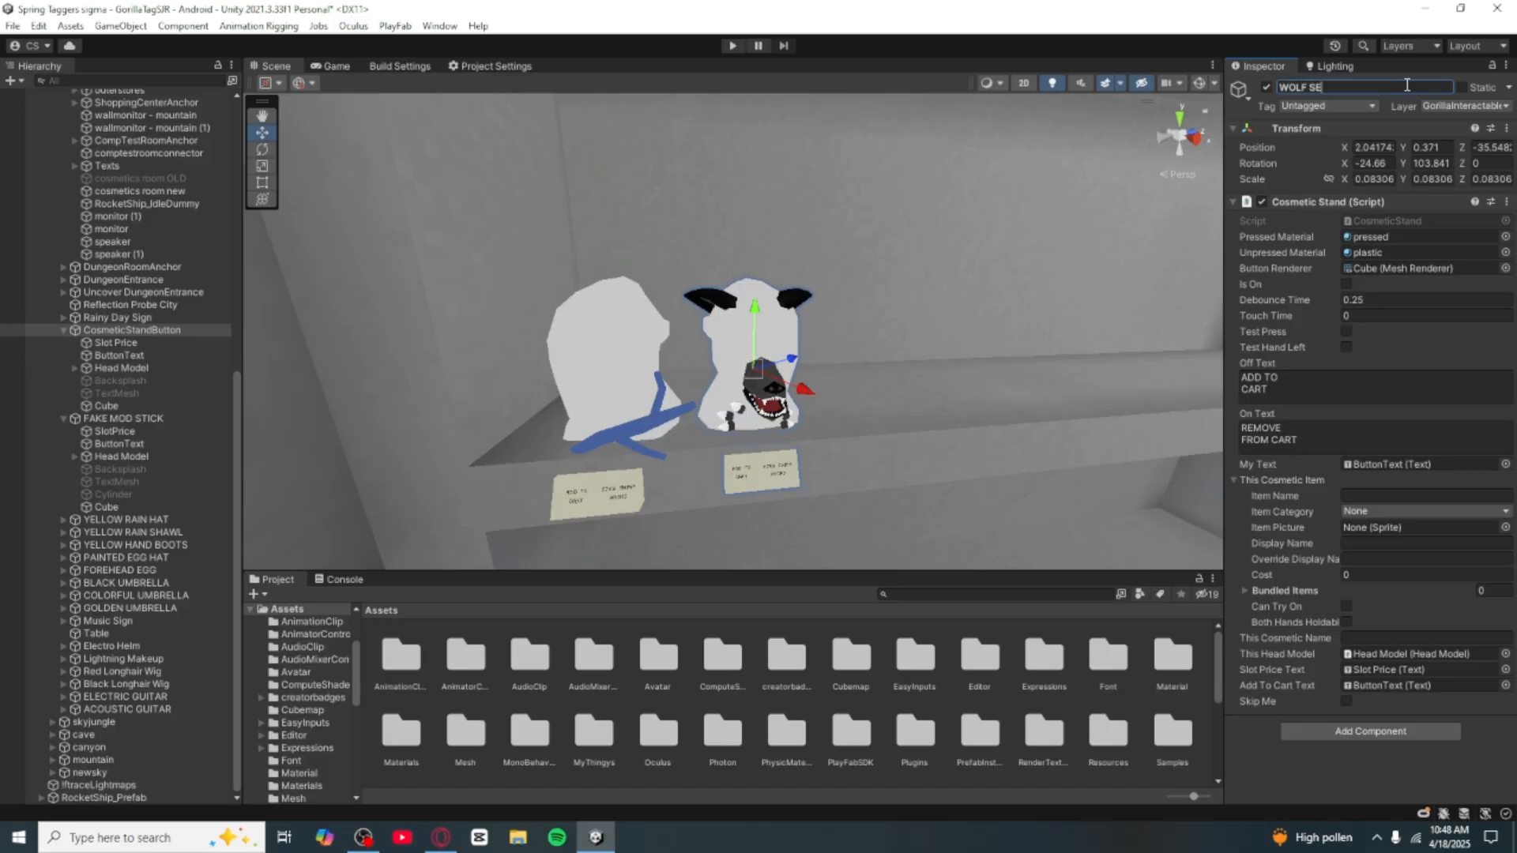
{"action": "type", "text": "T"}
{"action": "key", "text": "Return"}
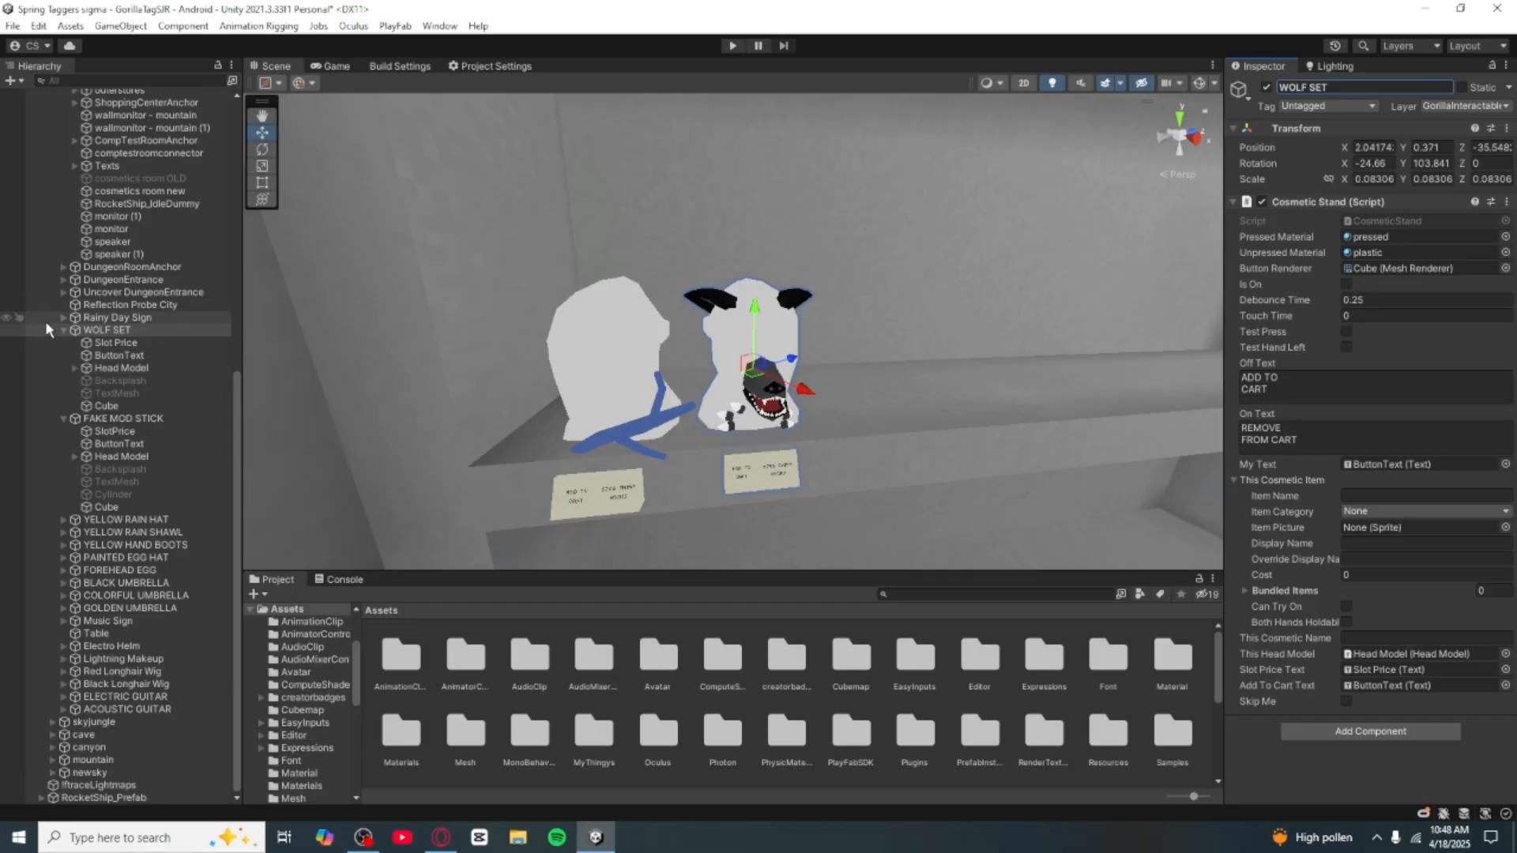
{"action": "left_click", "coordinate": [63, 419]}
{"action": "left_click", "coordinate": [61, 415]}
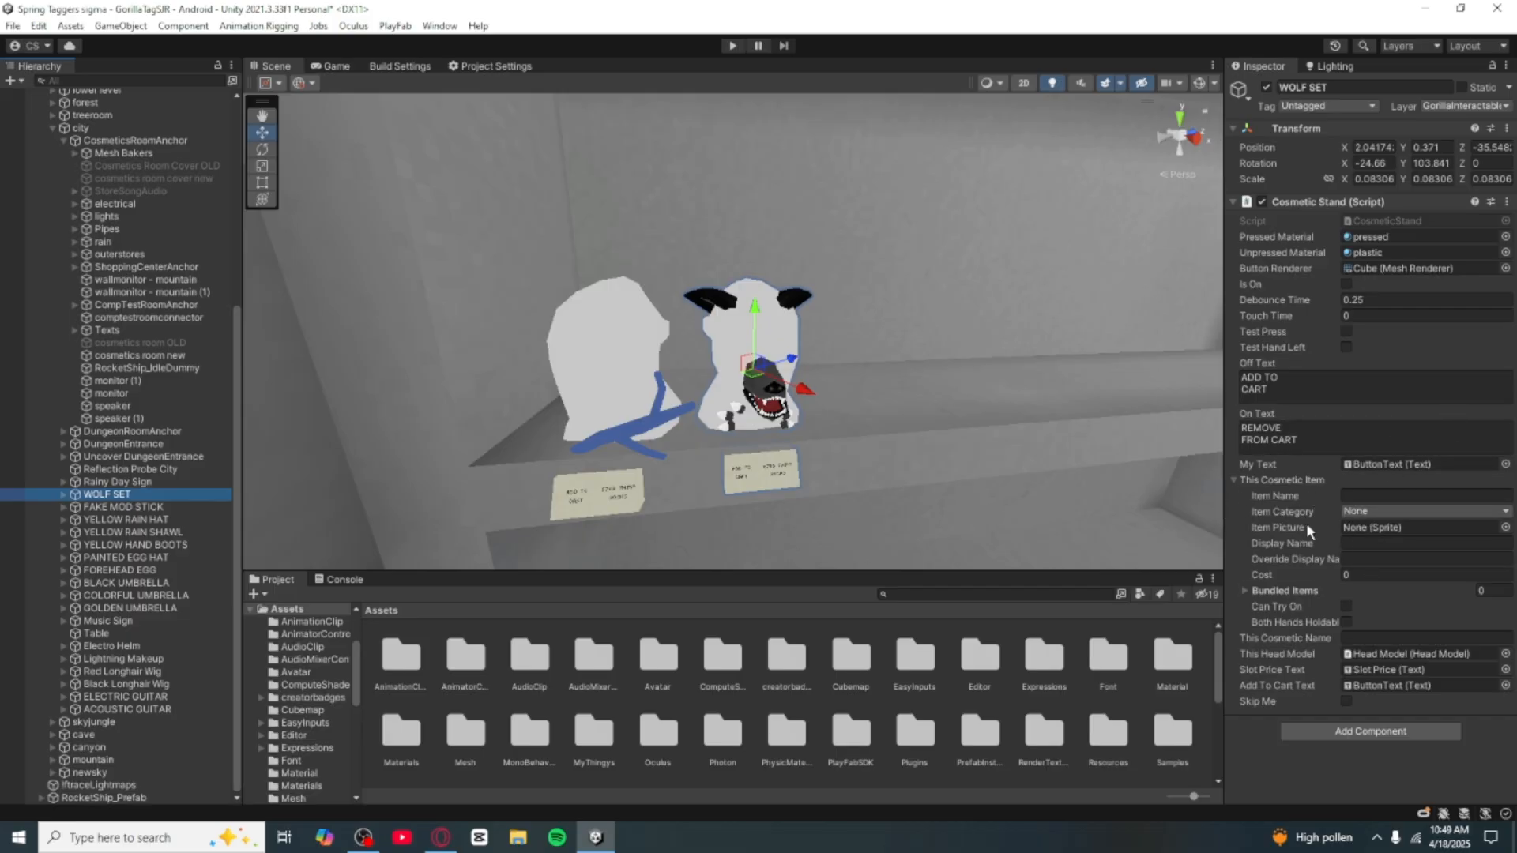
Step: Set the stand's item category to Set and its item picture to the werewolfset sprite
{"action": "left_click", "coordinate": [1377, 513]}
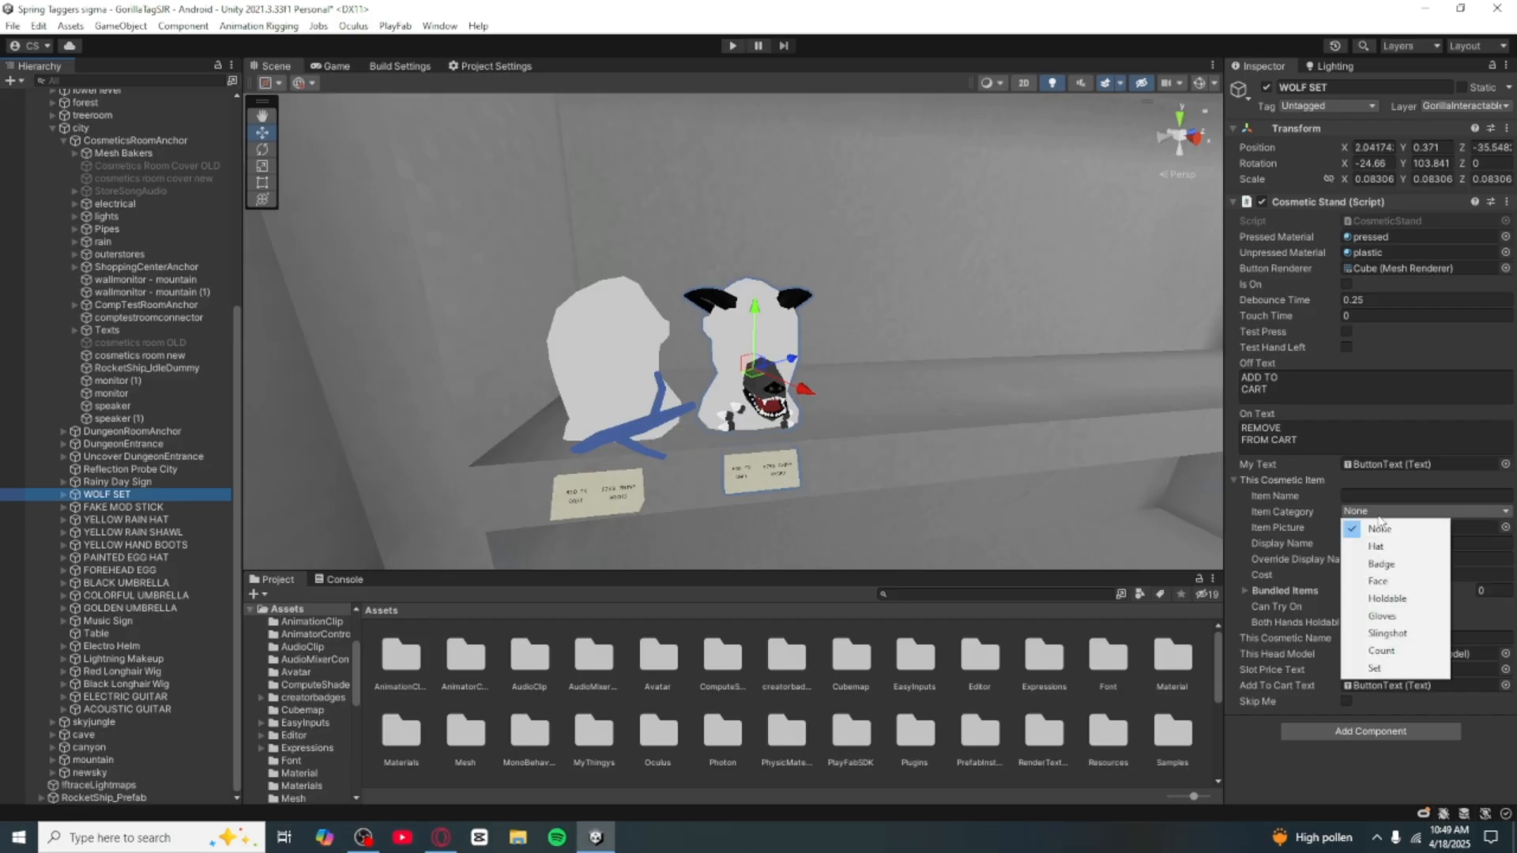
{"action": "left_click", "coordinate": [1379, 669]}
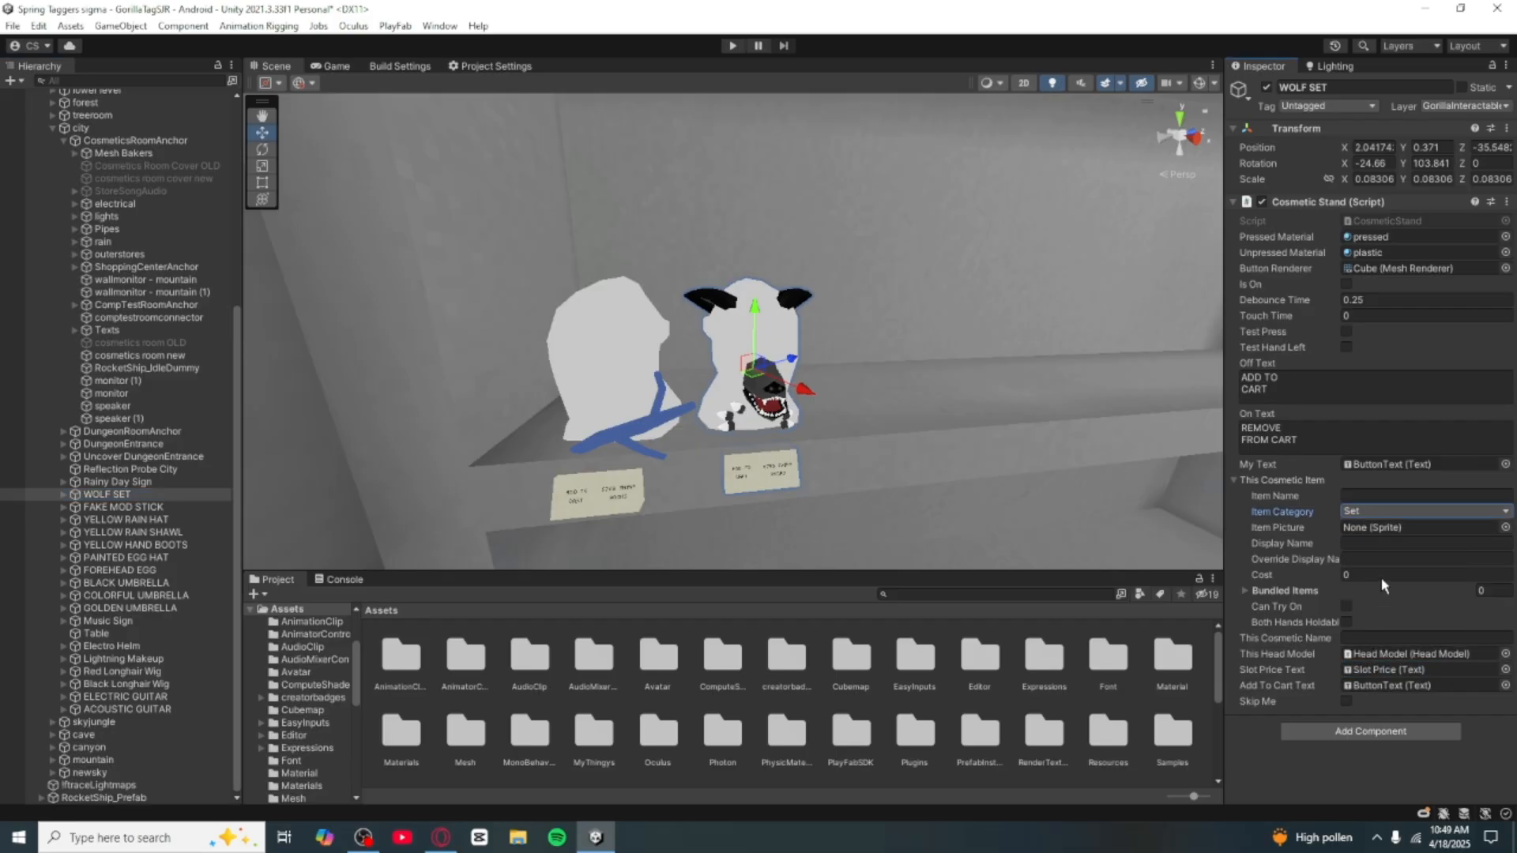
{"action": "left_click", "coordinate": [1506, 527]}
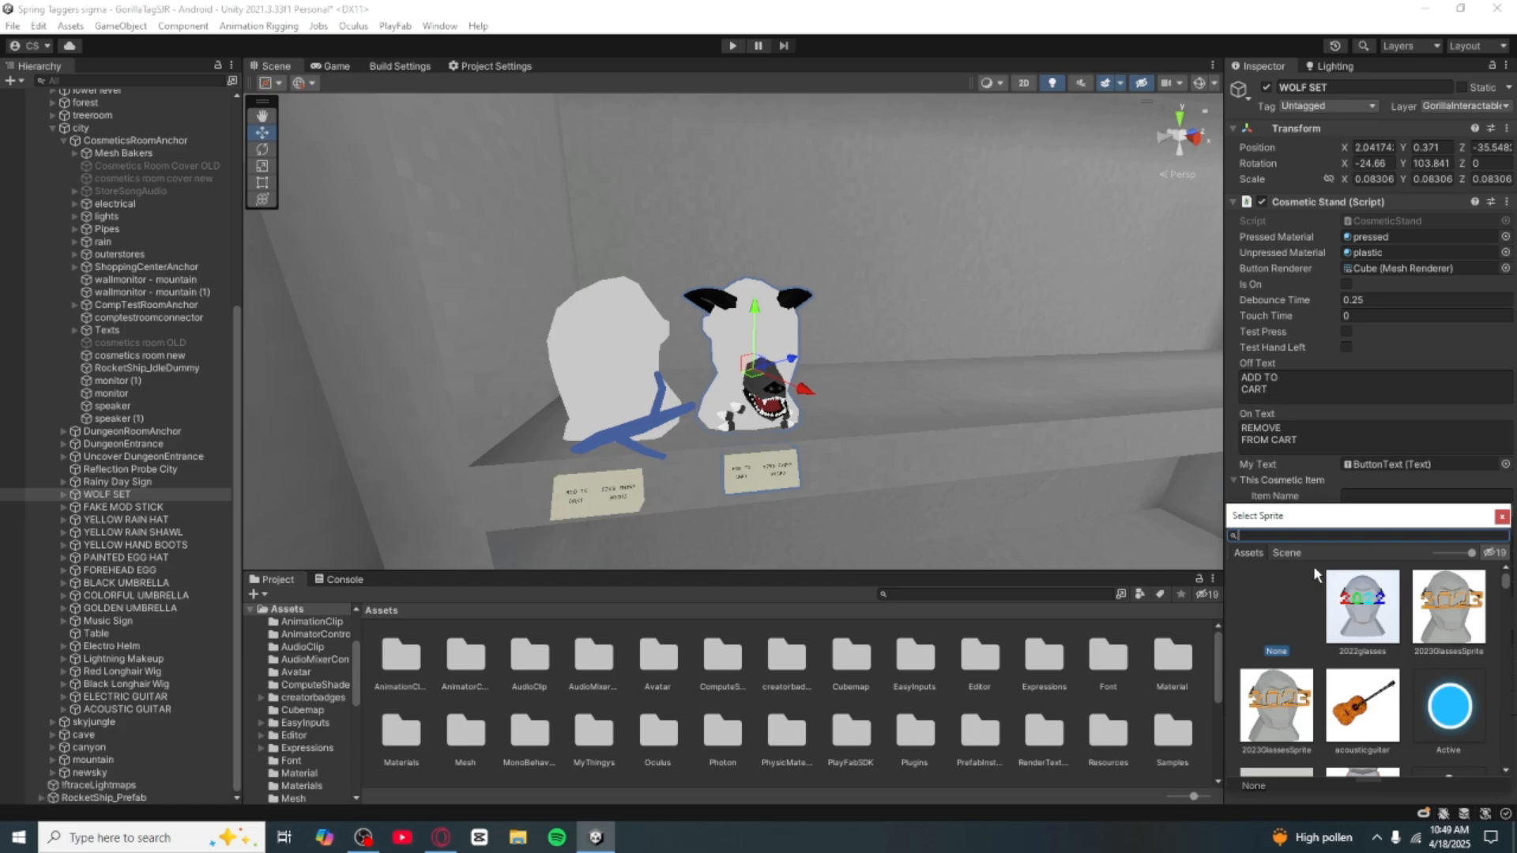
{"action": "type", "text": "wolf"}
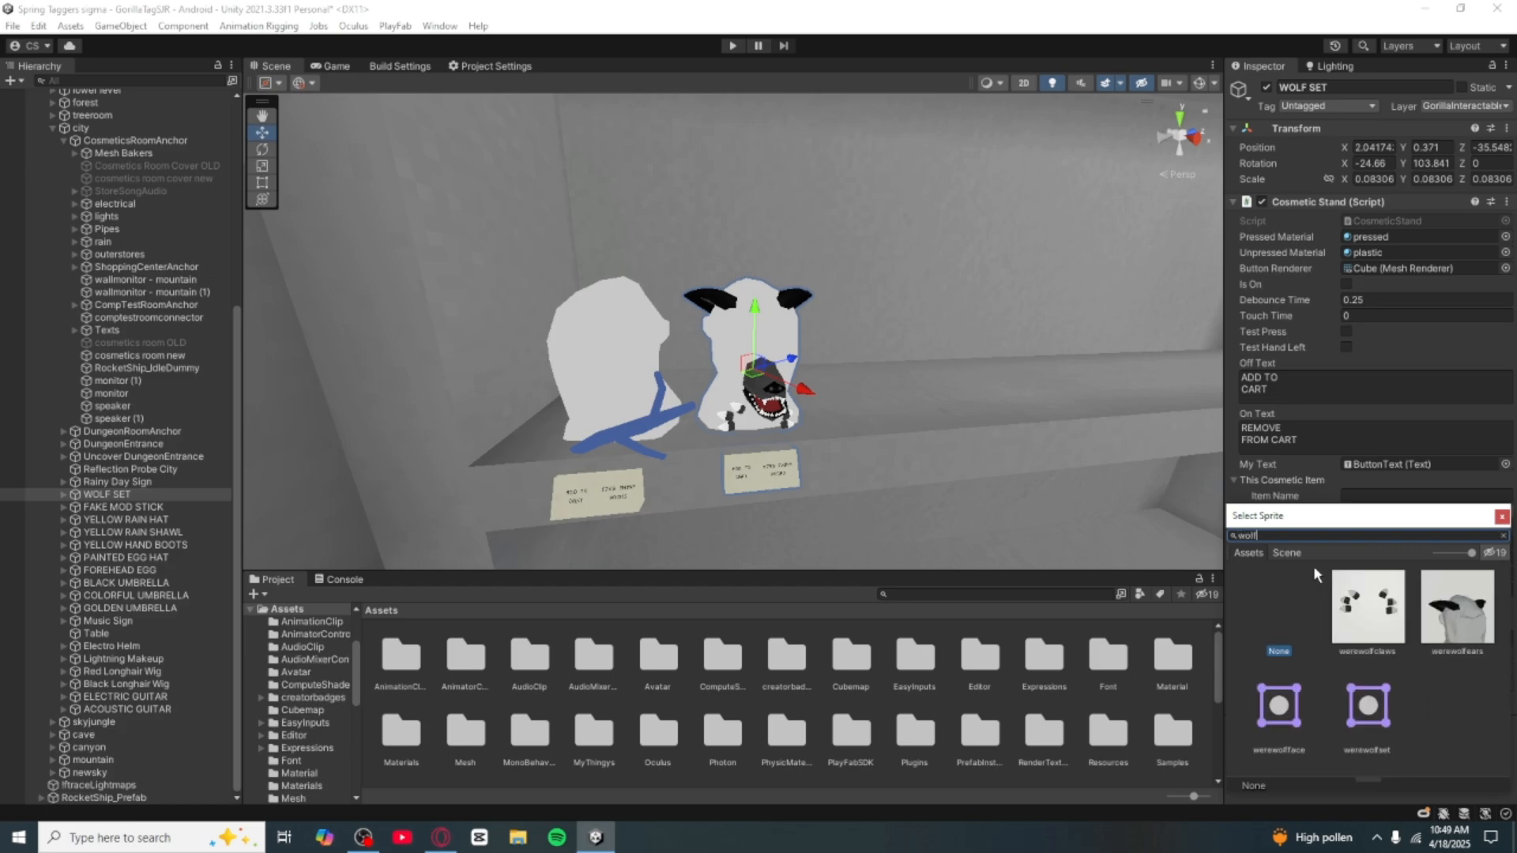
{"action": "double_click", "coordinate": [1368, 706]}
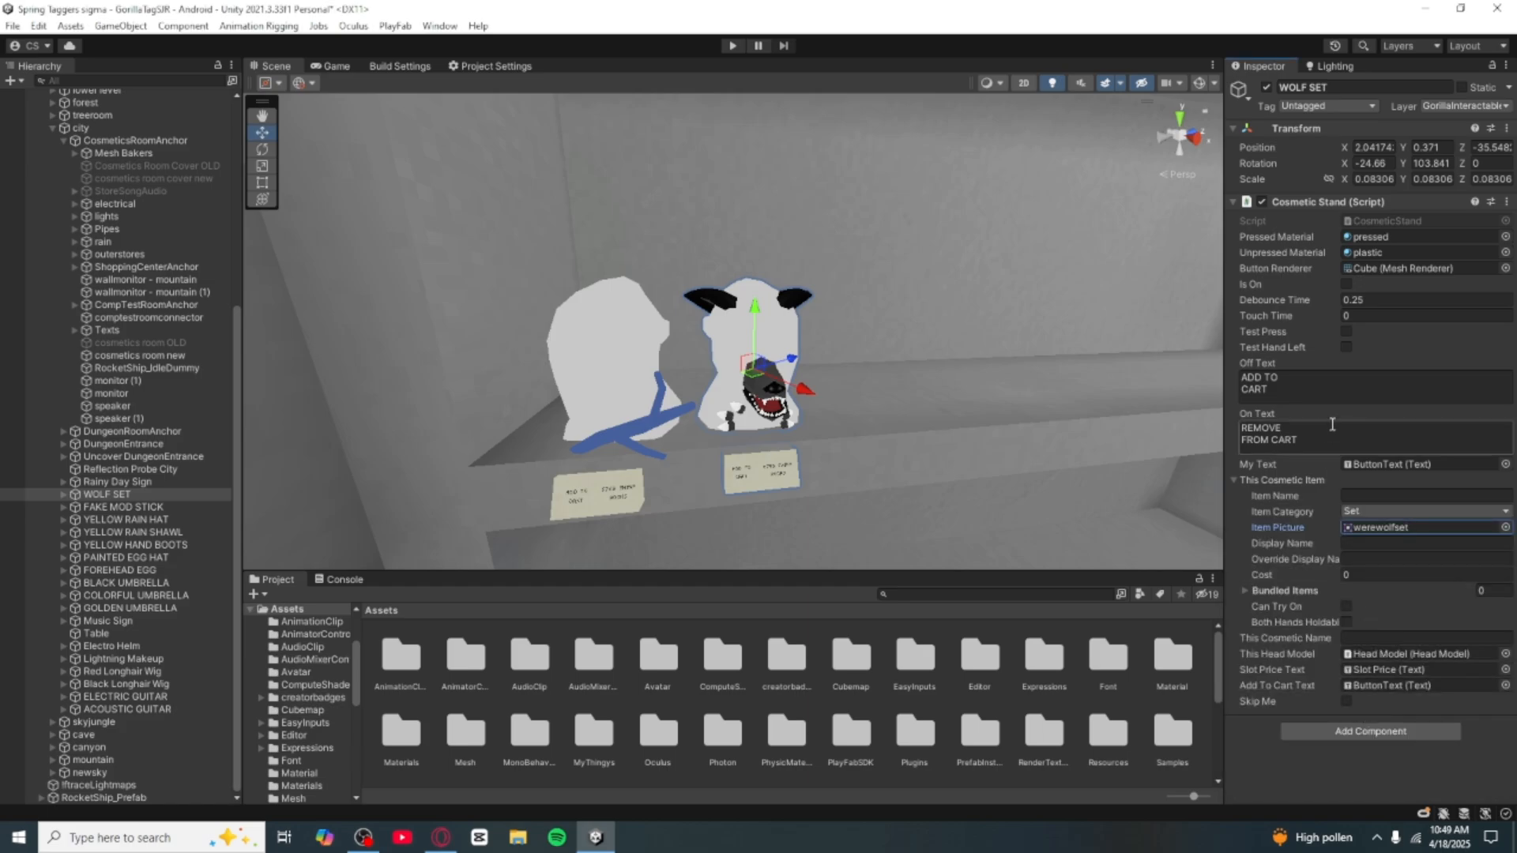
Step: Rename the WOLF SET stand object to WEREWOLF SET
{"action": "left_click", "coordinate": [1284, 85]}
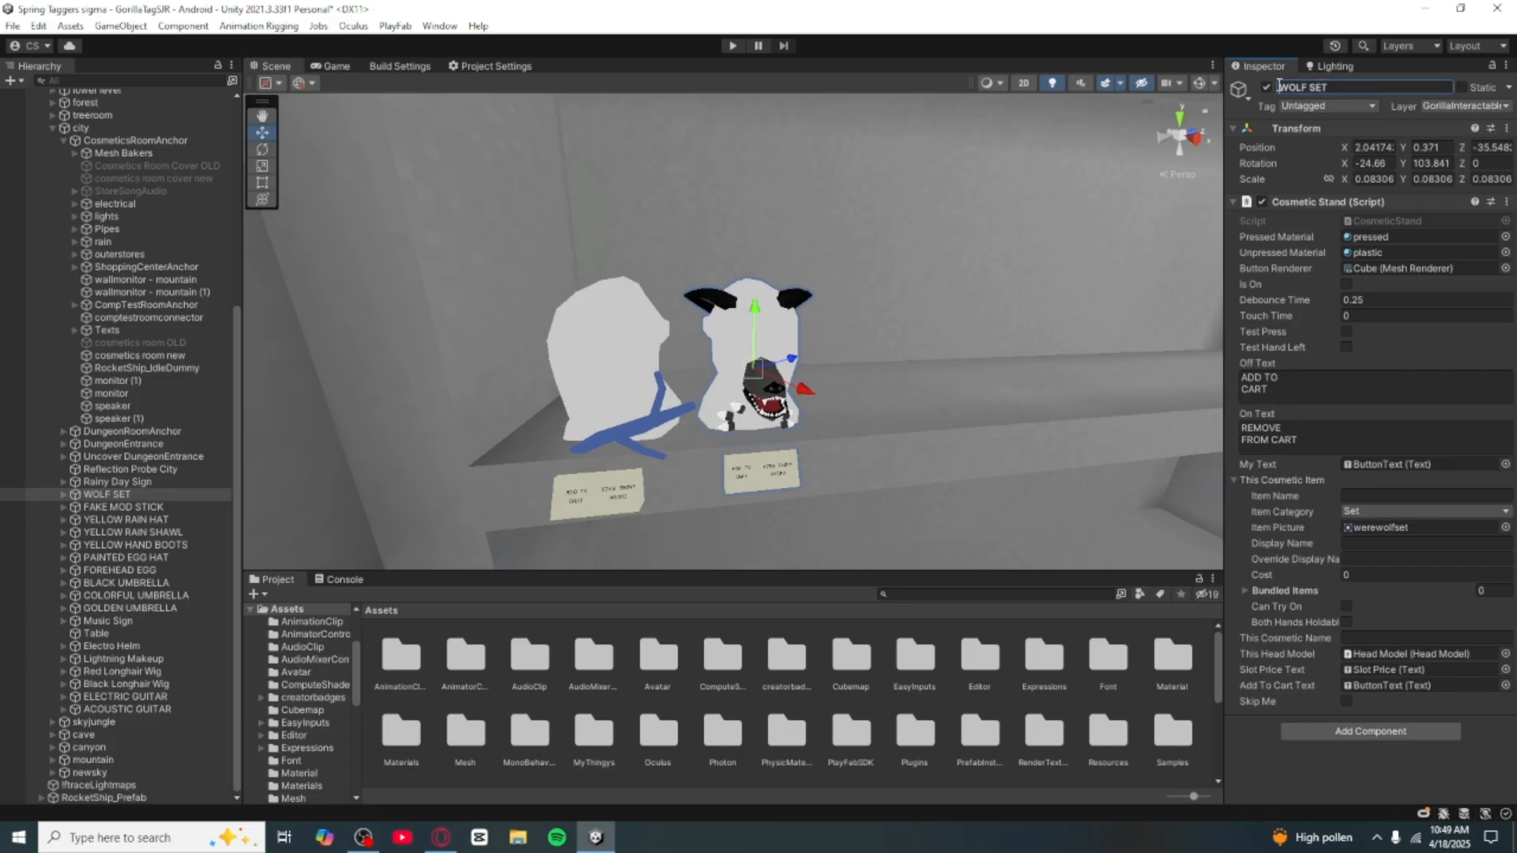
{"action": "type", "text": "WEAR"}
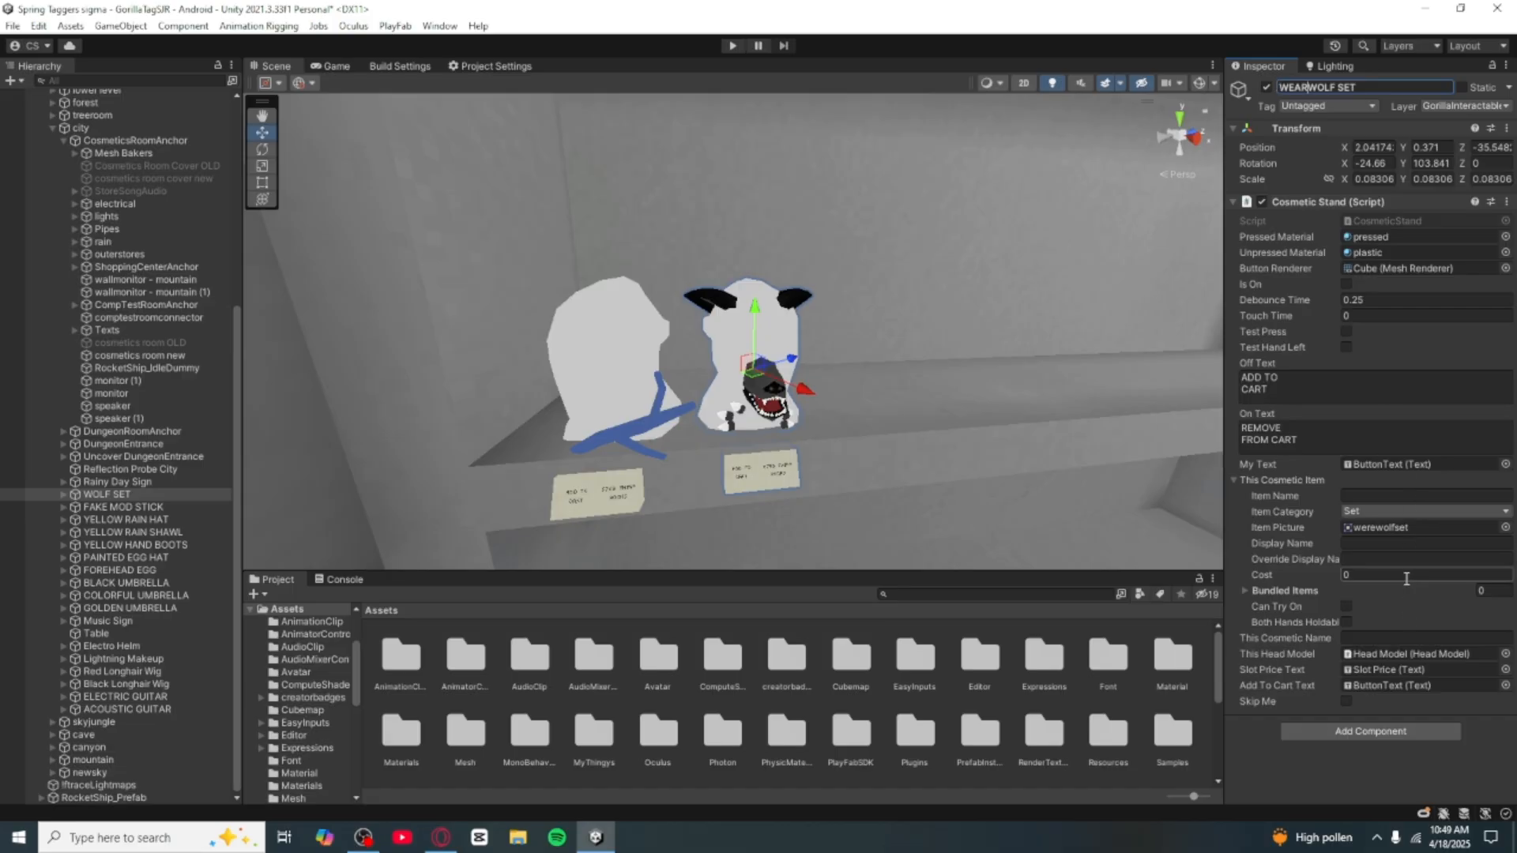
{"action": "key", "text": "BackSpace"}
{"action": "key", "text": "BackSpace"}
{"action": "type", "text": "RE"}
{"action": "key", "text": "Return"}
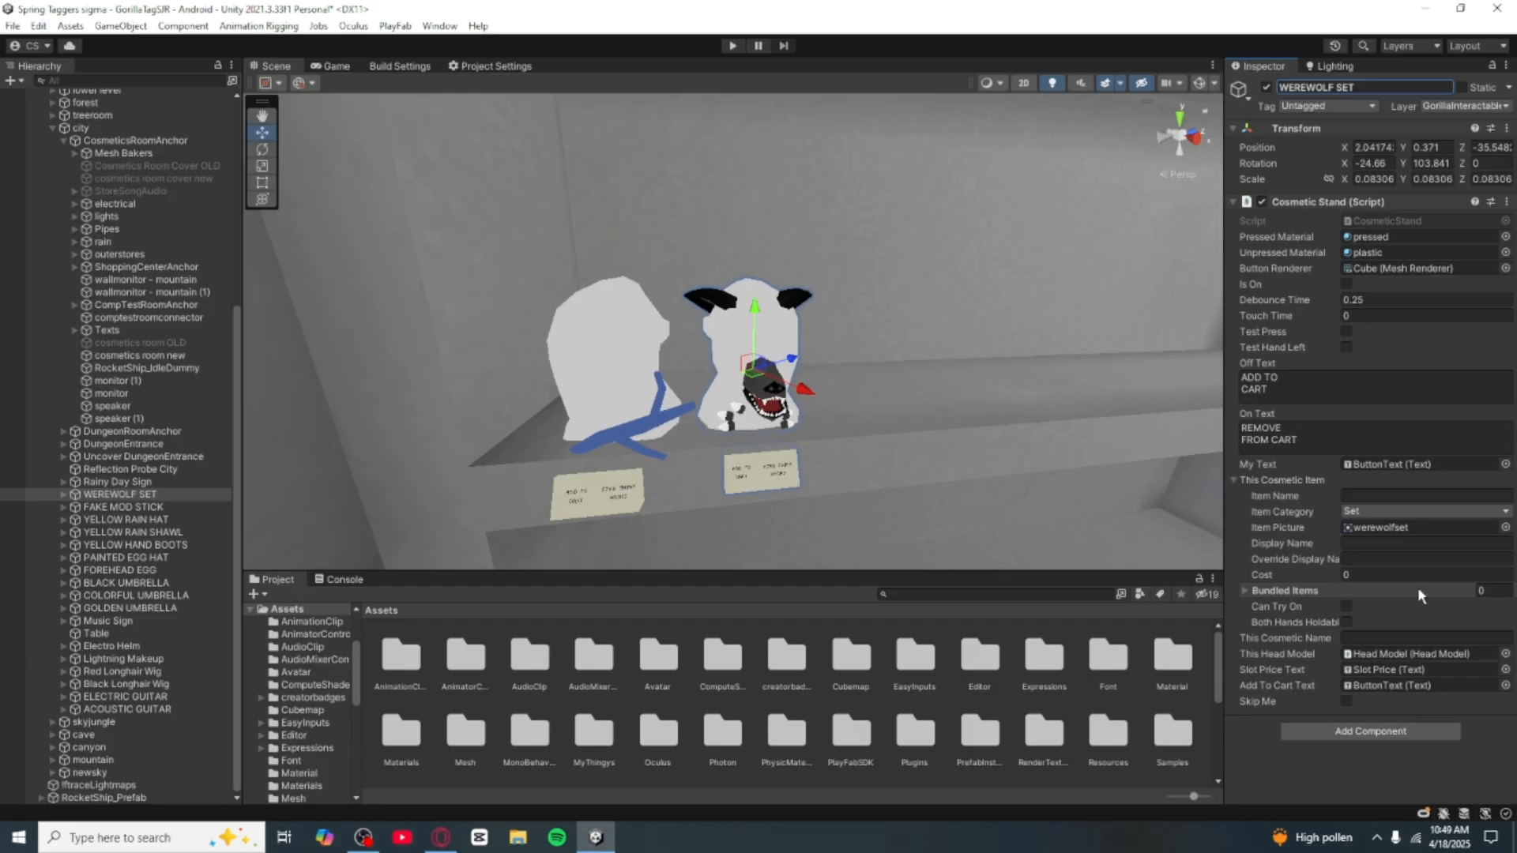
Step: Expand the stand's Bundled Items list, then look through the DLC catalog items in PlayFab and return to Unity
{"action": "left_click", "coordinate": [1248, 593]}
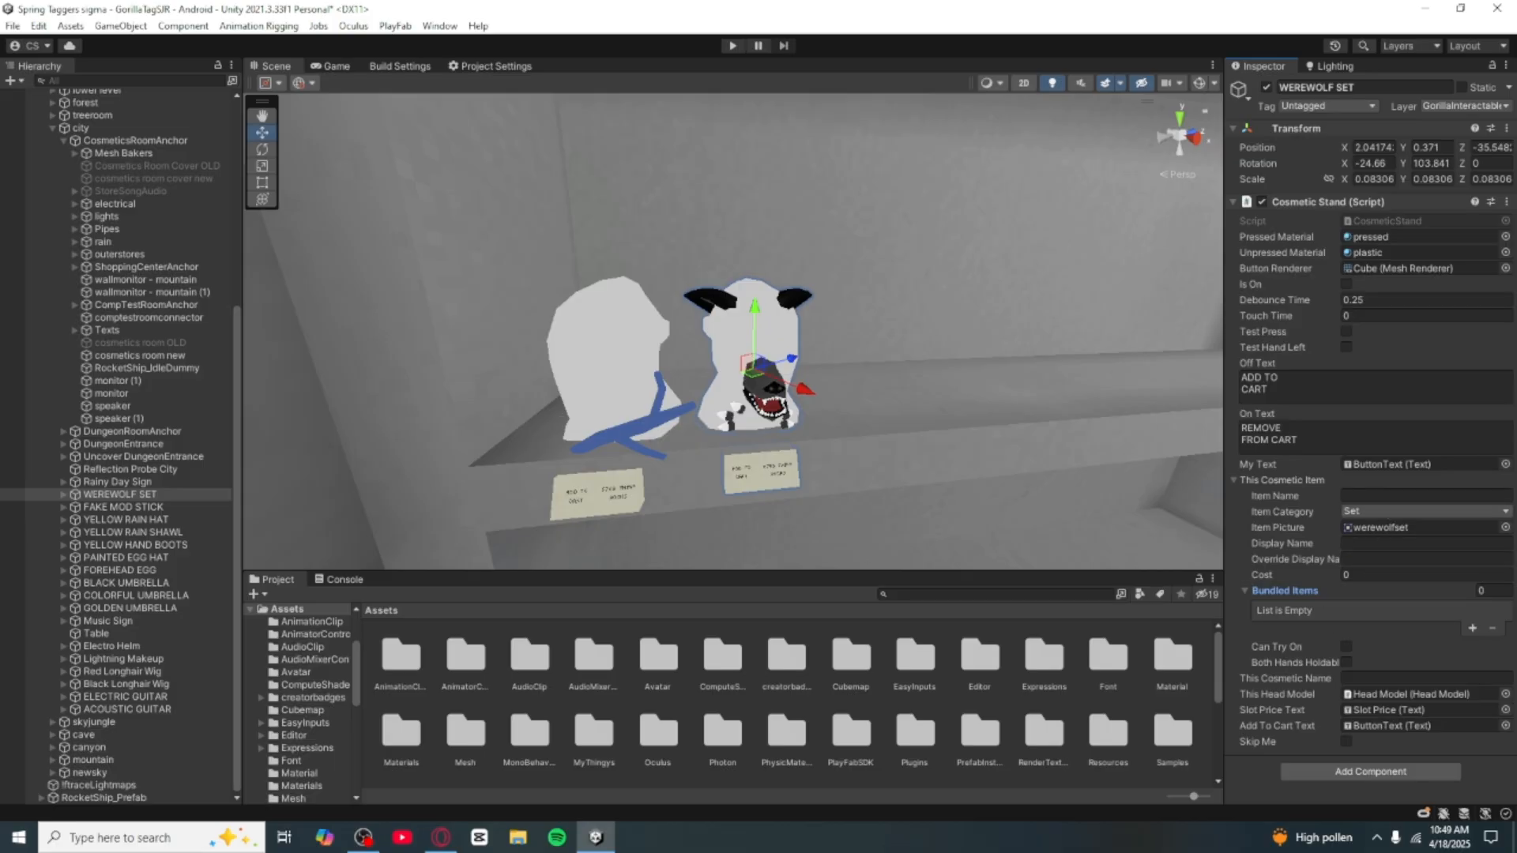
{"action": "key", "text": "alt+Tab"}
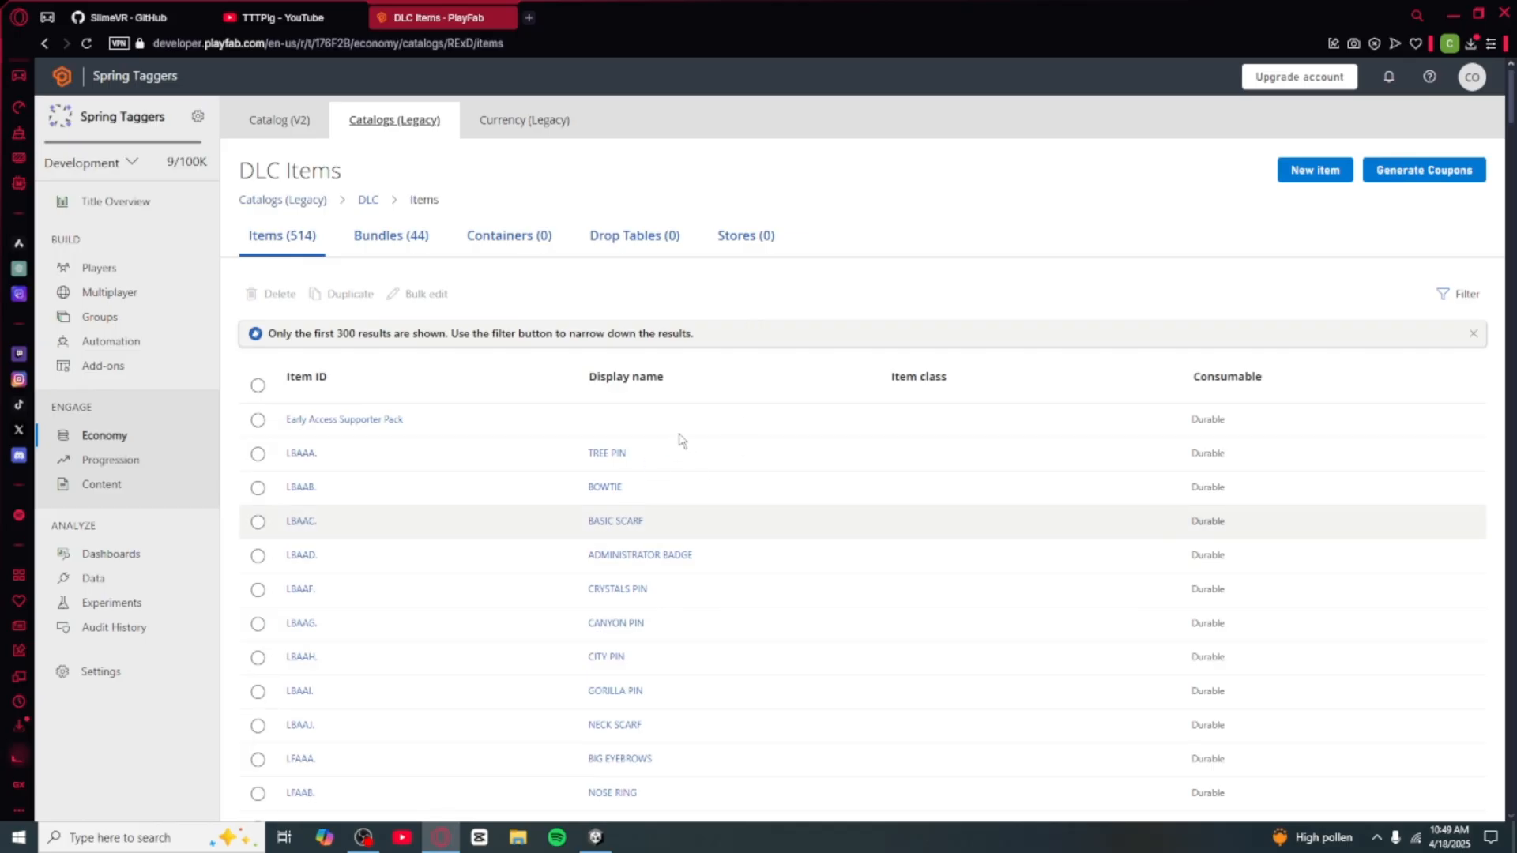
{"action": "scroll", "coordinate": [712, 590], "scroll_direction": "down", "scroll_amount": 8}
{"action": "scroll", "coordinate": [712, 593], "scroll_direction": "down", "scroll_amount": 8}
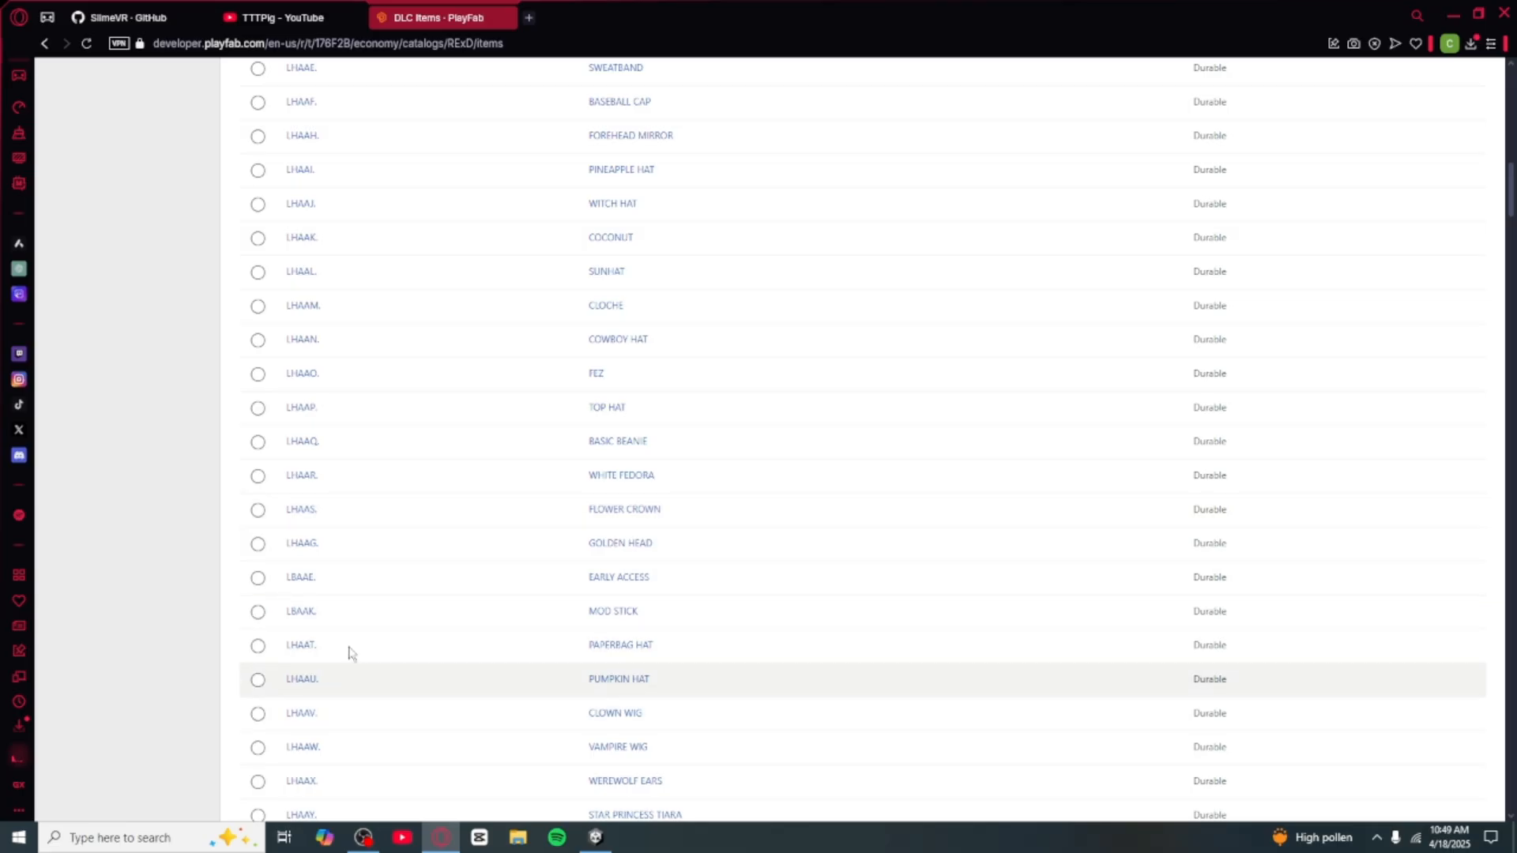
{"action": "scroll", "coordinate": [662, 620], "scroll_direction": "down", "scroll_amount": 15}
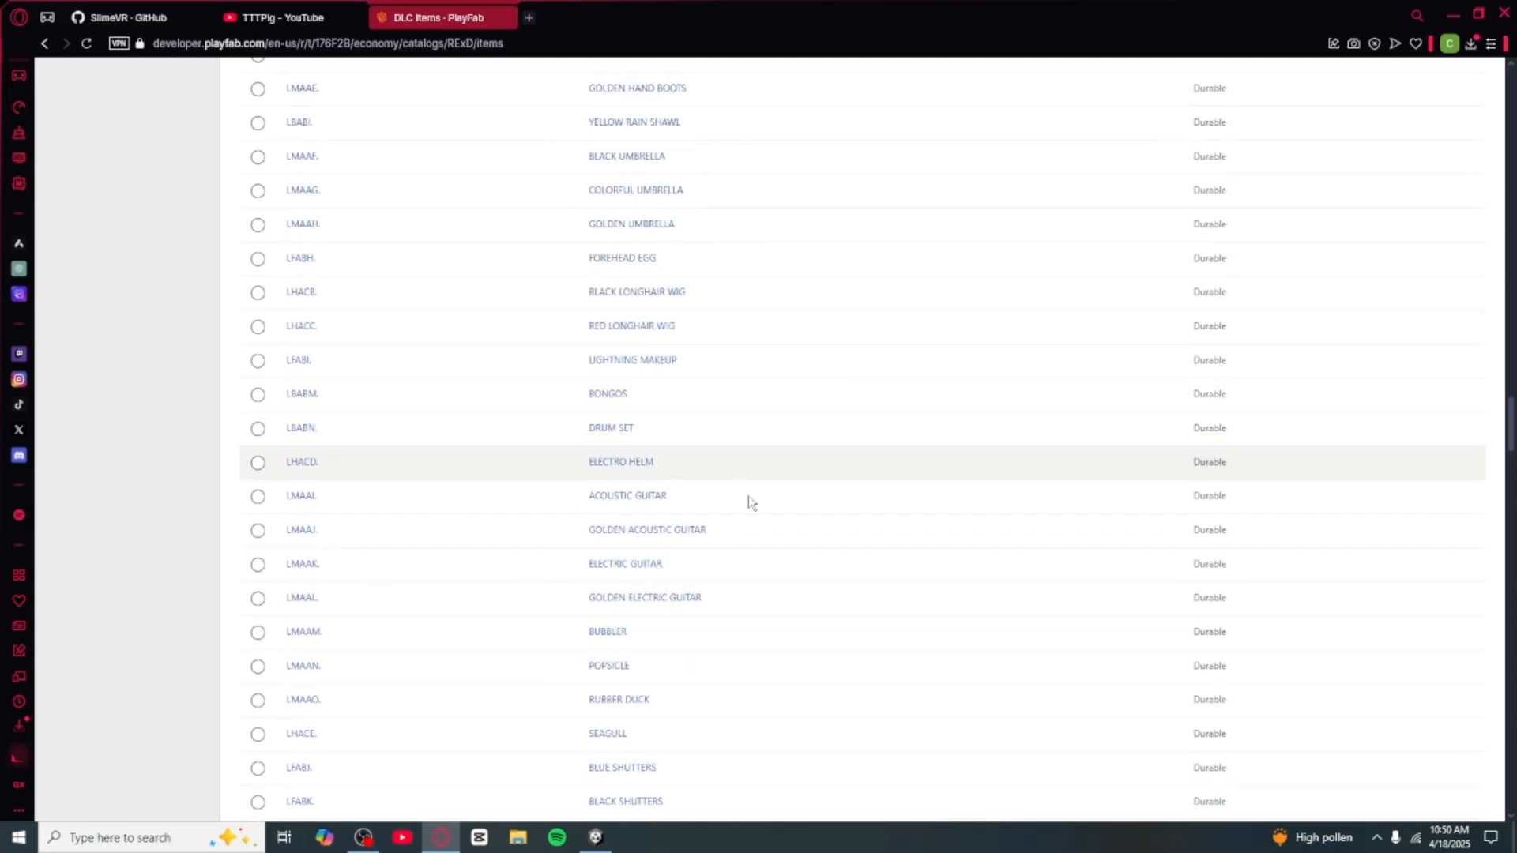
{"action": "scroll", "coordinate": [721, 613], "scroll_direction": "down", "scroll_amount": 15}
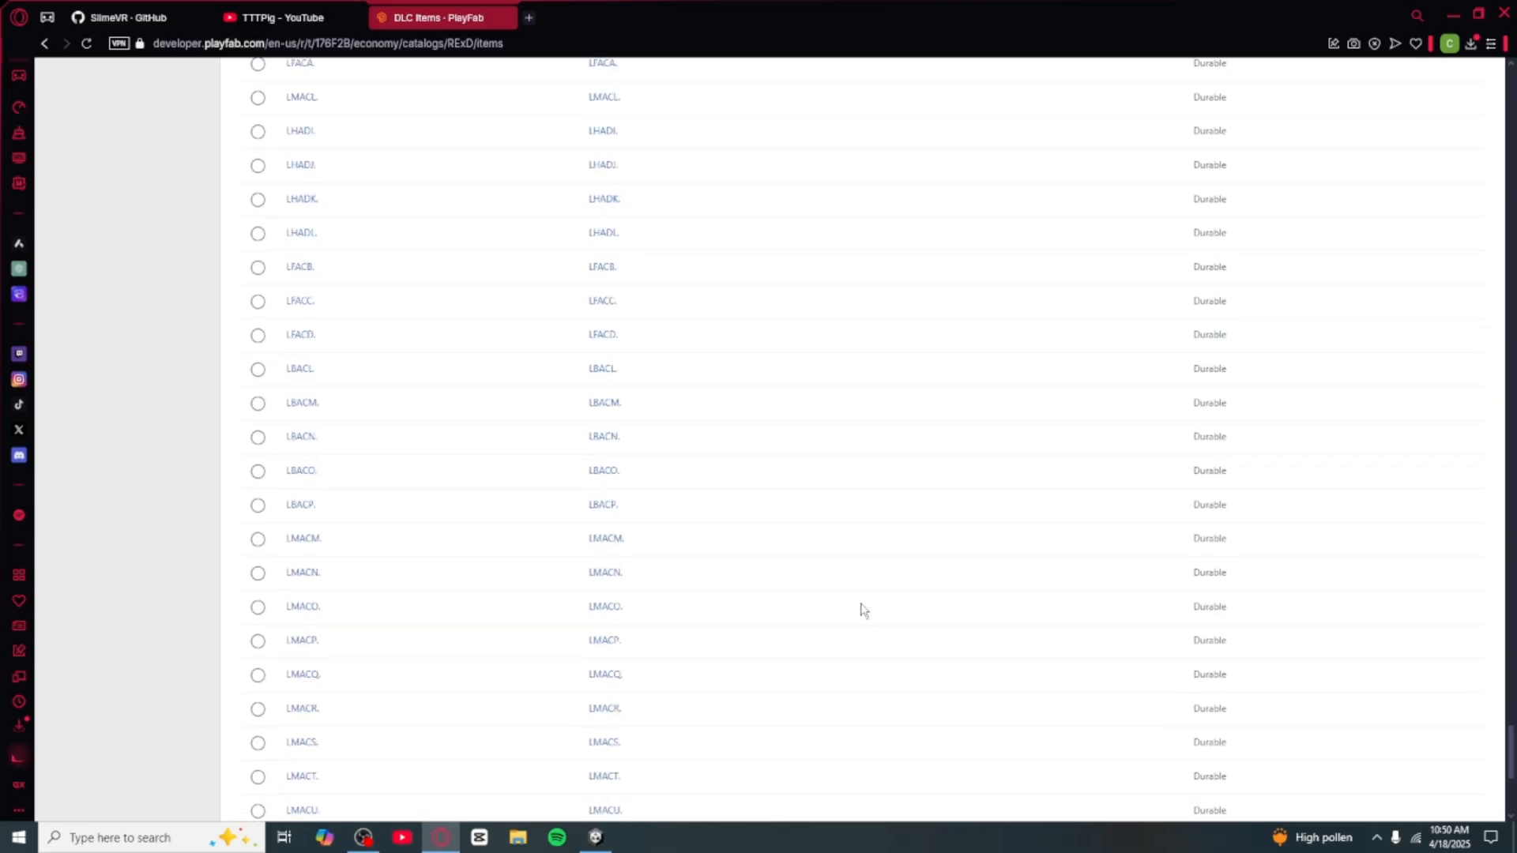
{"action": "scroll", "coordinate": [861, 604], "scroll_direction": "up", "scroll_amount": 15}
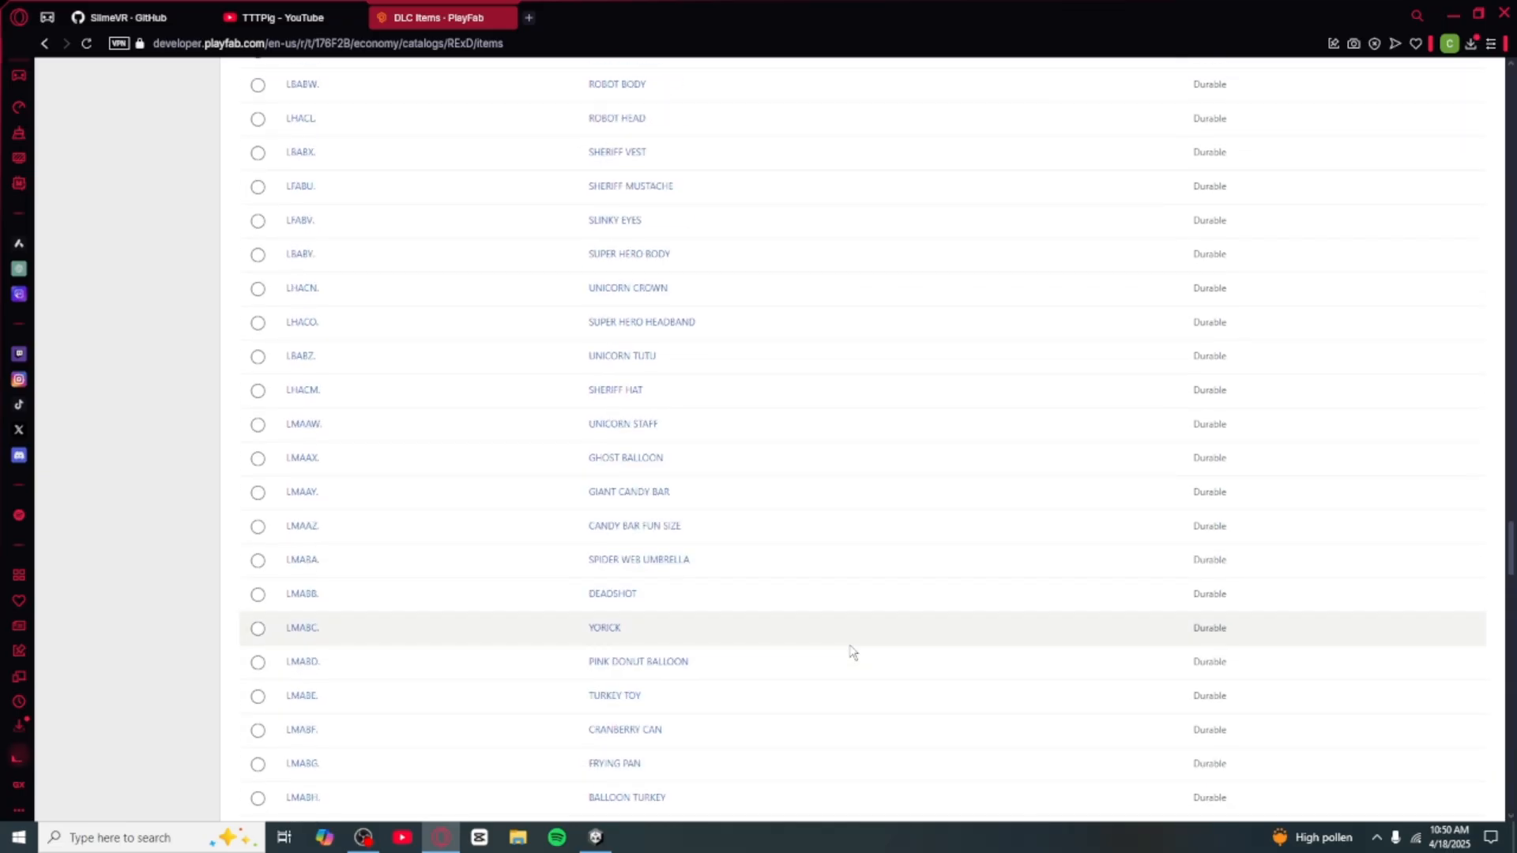
{"action": "scroll", "coordinate": [851, 657], "scroll_direction": "up", "scroll_amount": 15}
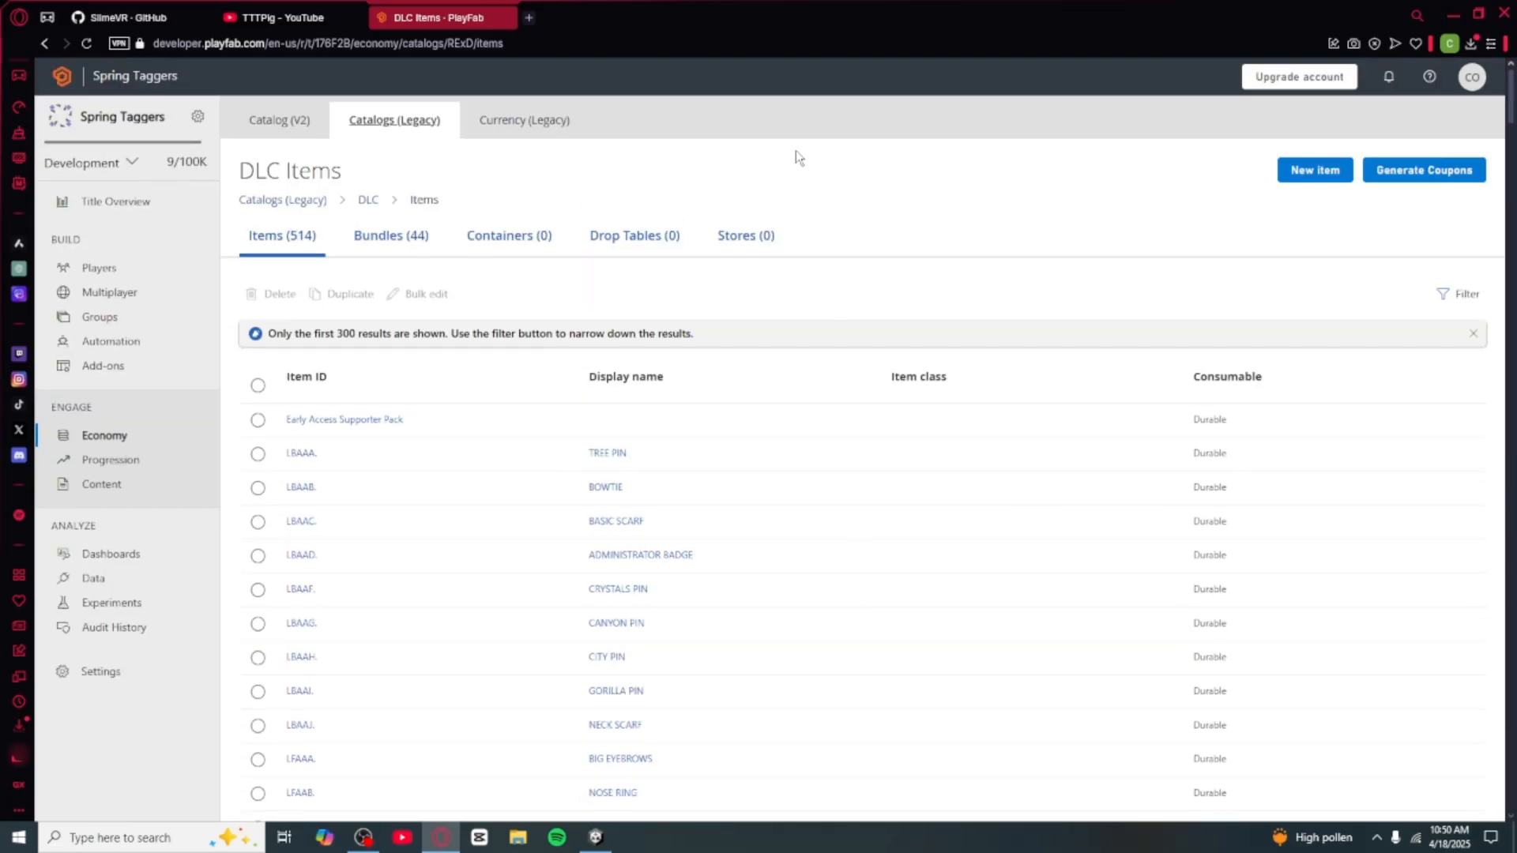
{"action": "left_click_drag", "start_coordinate": [827, 8], "coordinate": [1516, 162]}
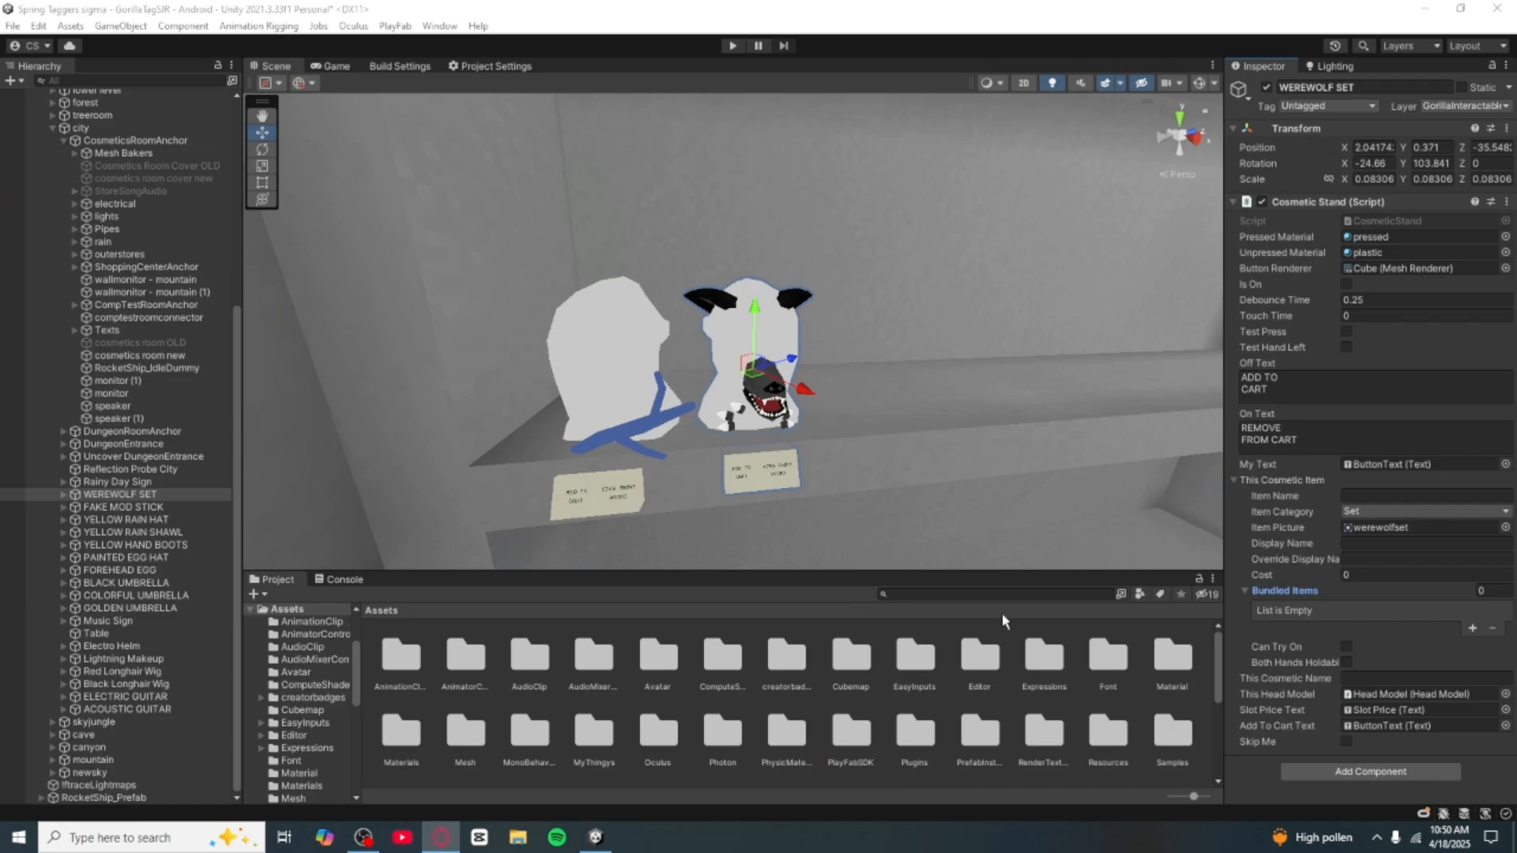
Step: Set the cosmetic item's cost on the WEREWOLF SET stand to 4500
{"action": "right_click_drag", "start_coordinate": [979, 500], "coordinate": [979, 460]}
{"action": "key", "text": "w"}
{"action": "key", "text": "w"}
{"action": "key", "text": "s"}
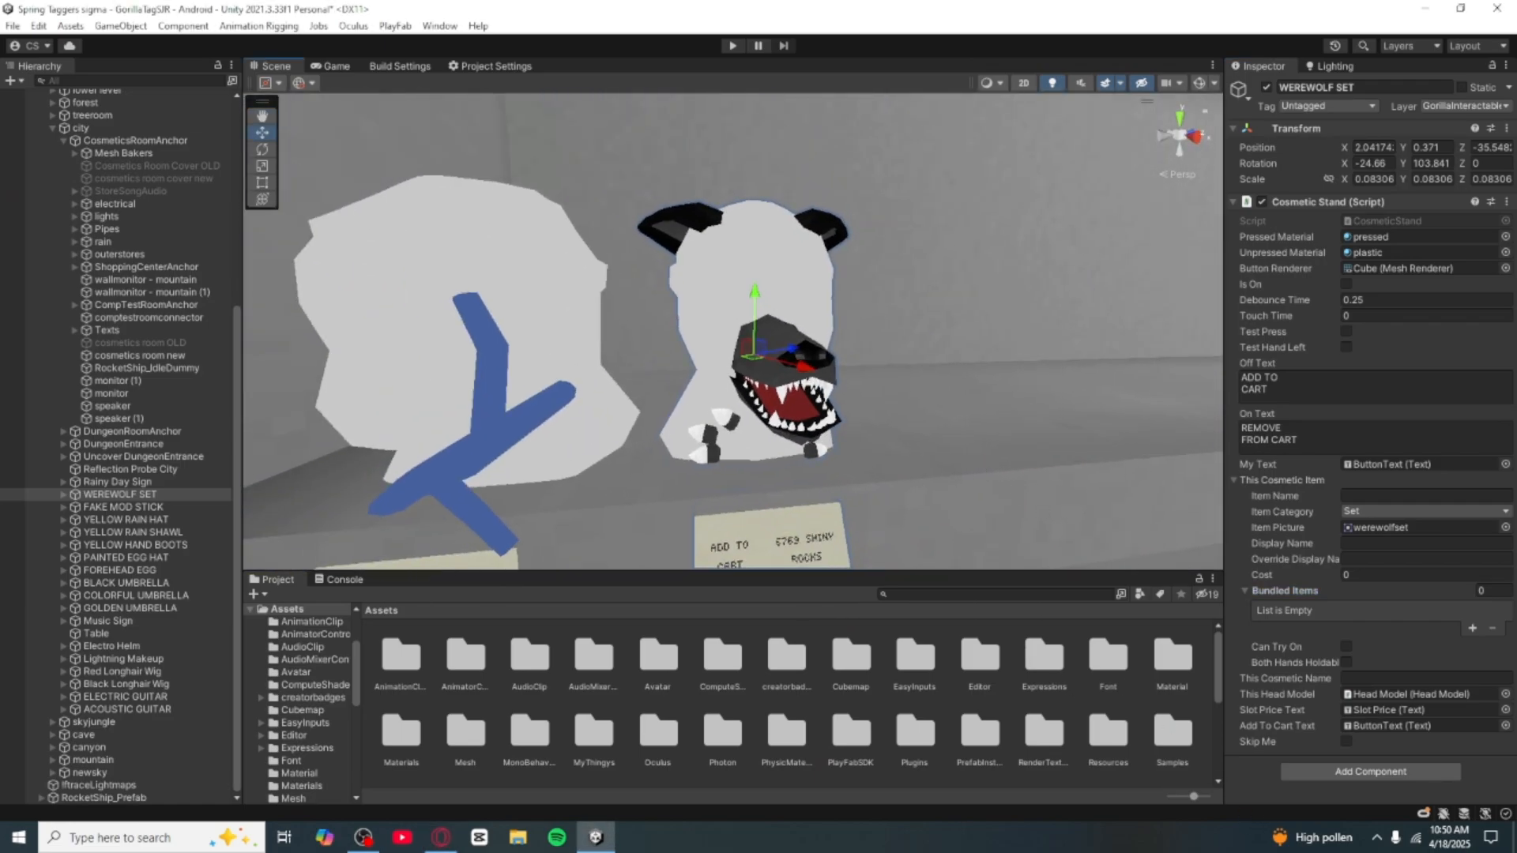
{"action": "left_click", "coordinate": [1354, 575]}
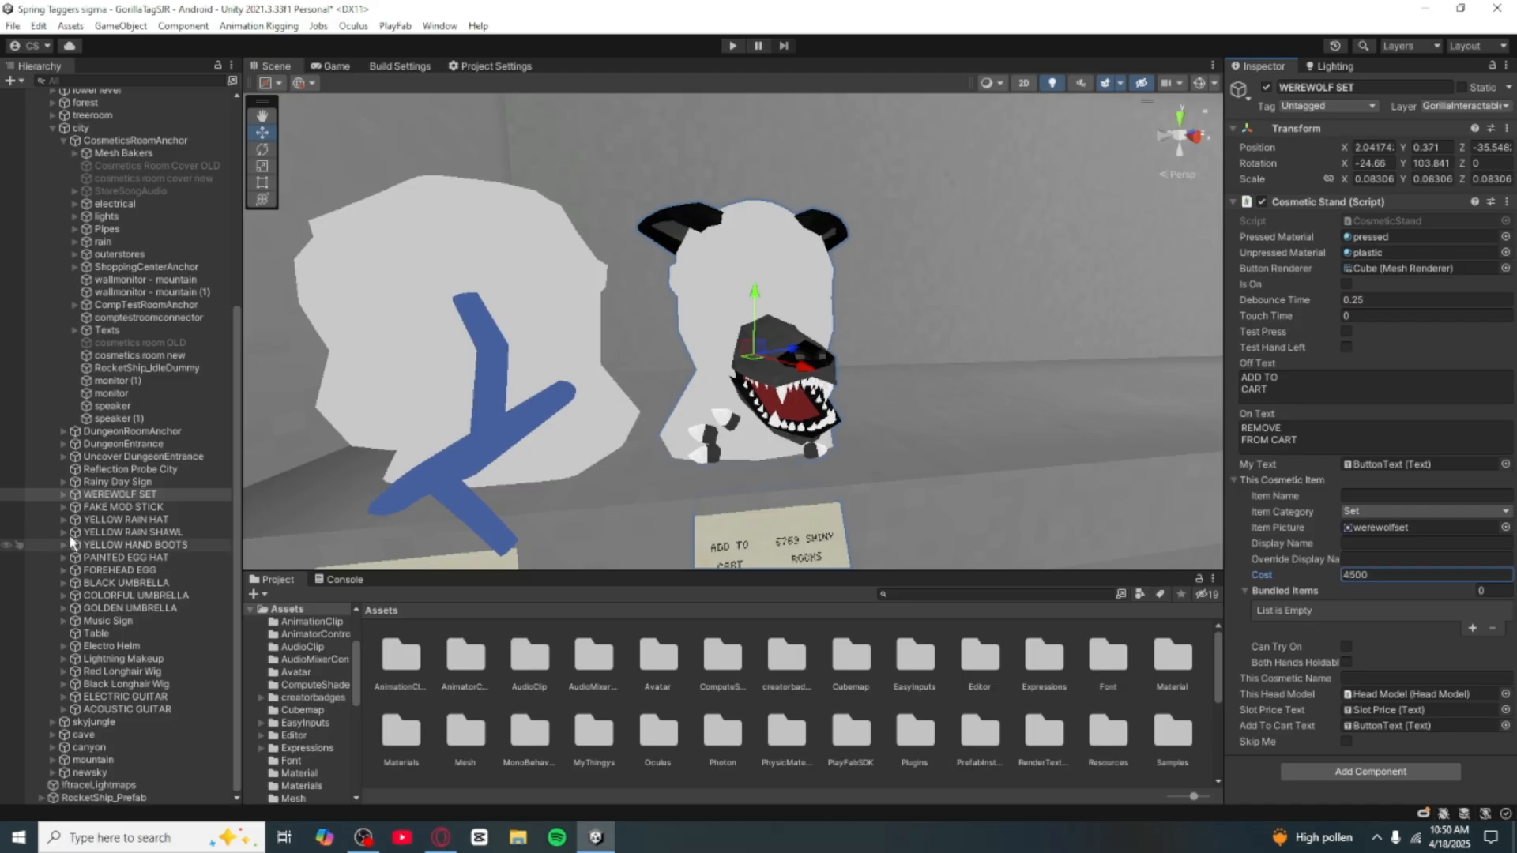
Step: Change the WEREWOLF SET stand's Slot Price text to SET 4500
{"action": "left_click", "coordinate": [64, 495]}
{"action": "left_click", "coordinate": [110, 507]}
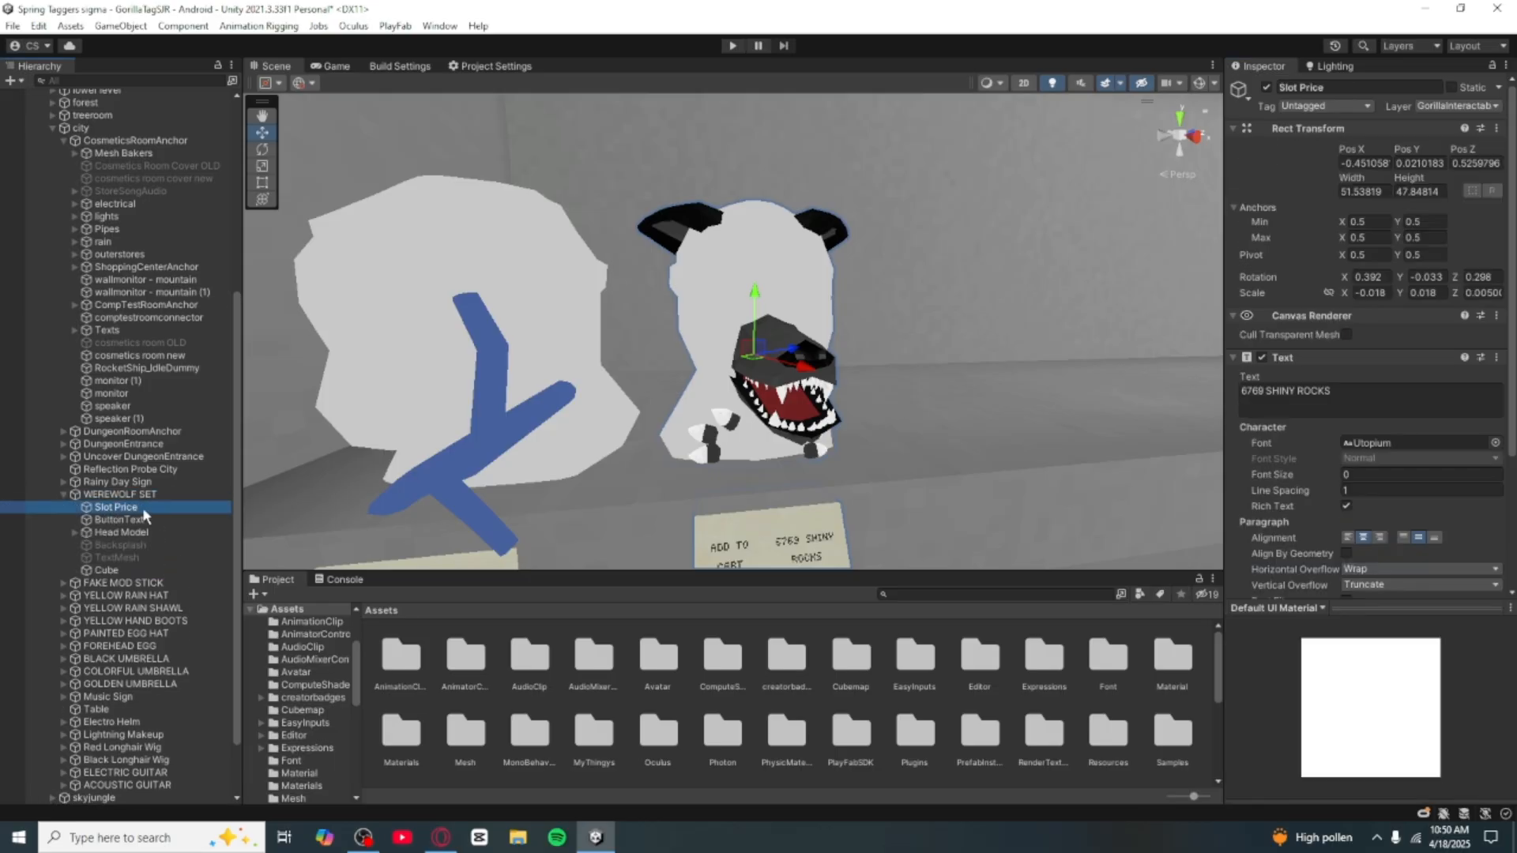
{"action": "left_click_drag", "start_coordinate": [1347, 400], "coordinate": [1223, 390]}
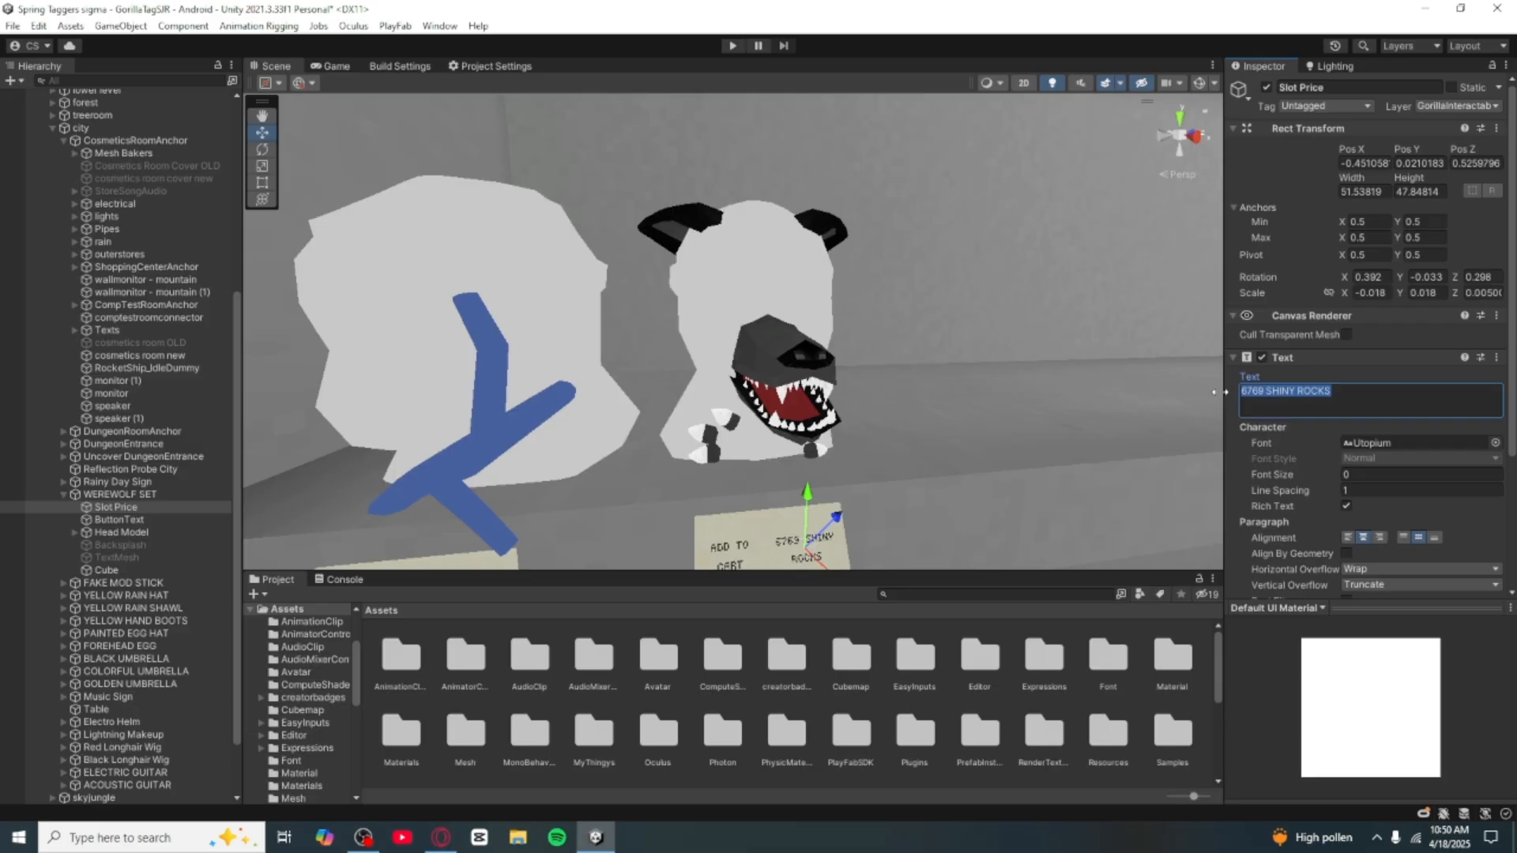
{"action": "type", "text": "SET"}
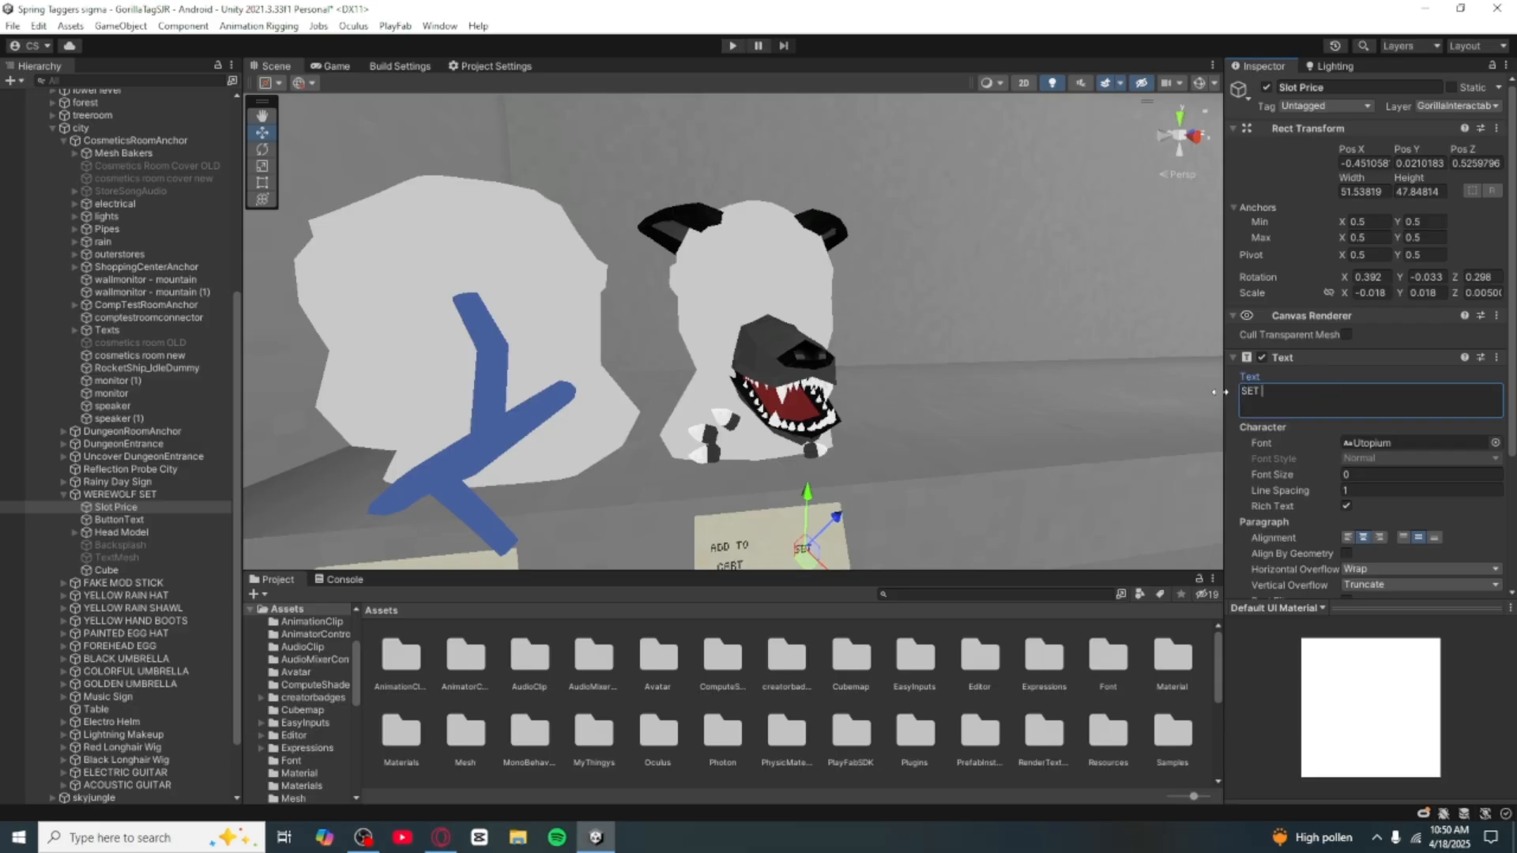
{"action": "scroll", "coordinate": [1063, 547], "scroll_direction": "down", "scroll_amount": 3}
{"action": "left_click_drag", "start_coordinate": [1063, 547], "coordinate": [908, 499], "text": "alt"}
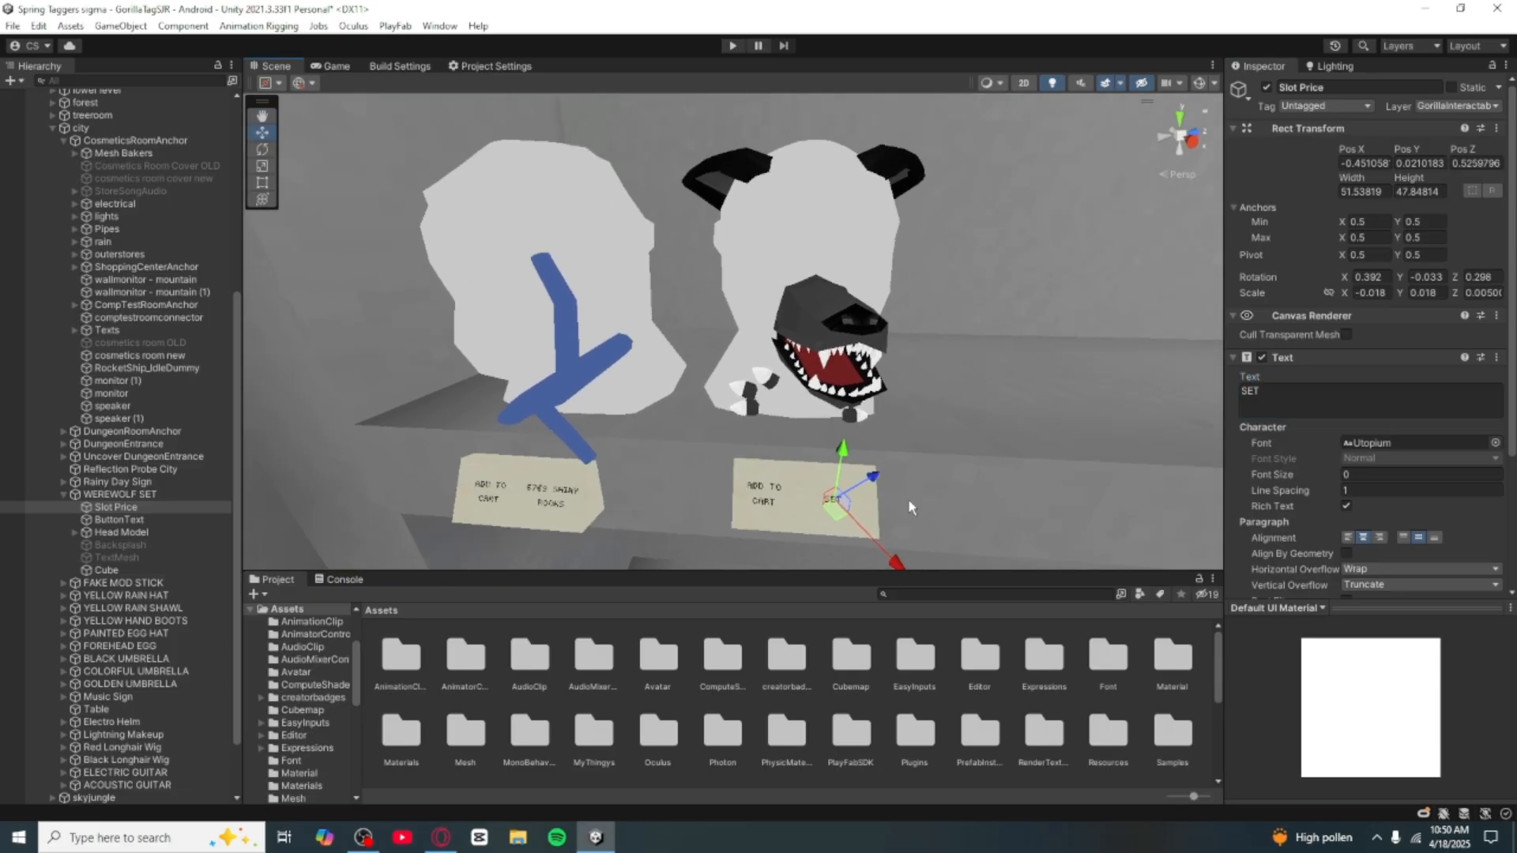
{"action": "left_click", "coordinate": [1316, 395]}
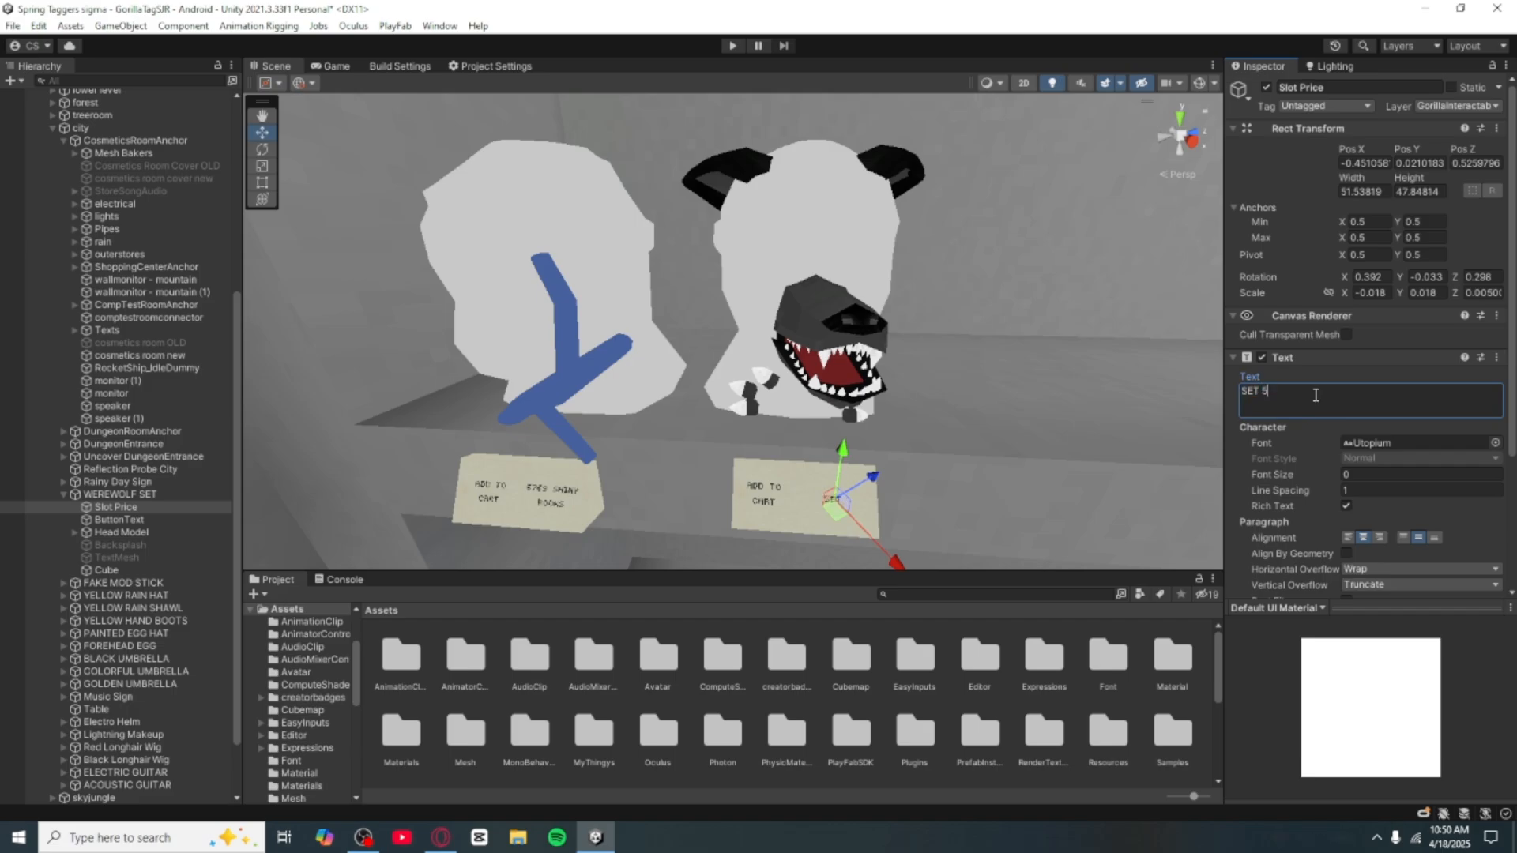
{"action": "key", "text": "BackSpace"}
{"action": "type", "text": "4500"}
{"action": "left_click", "coordinate": [1138, 719]}
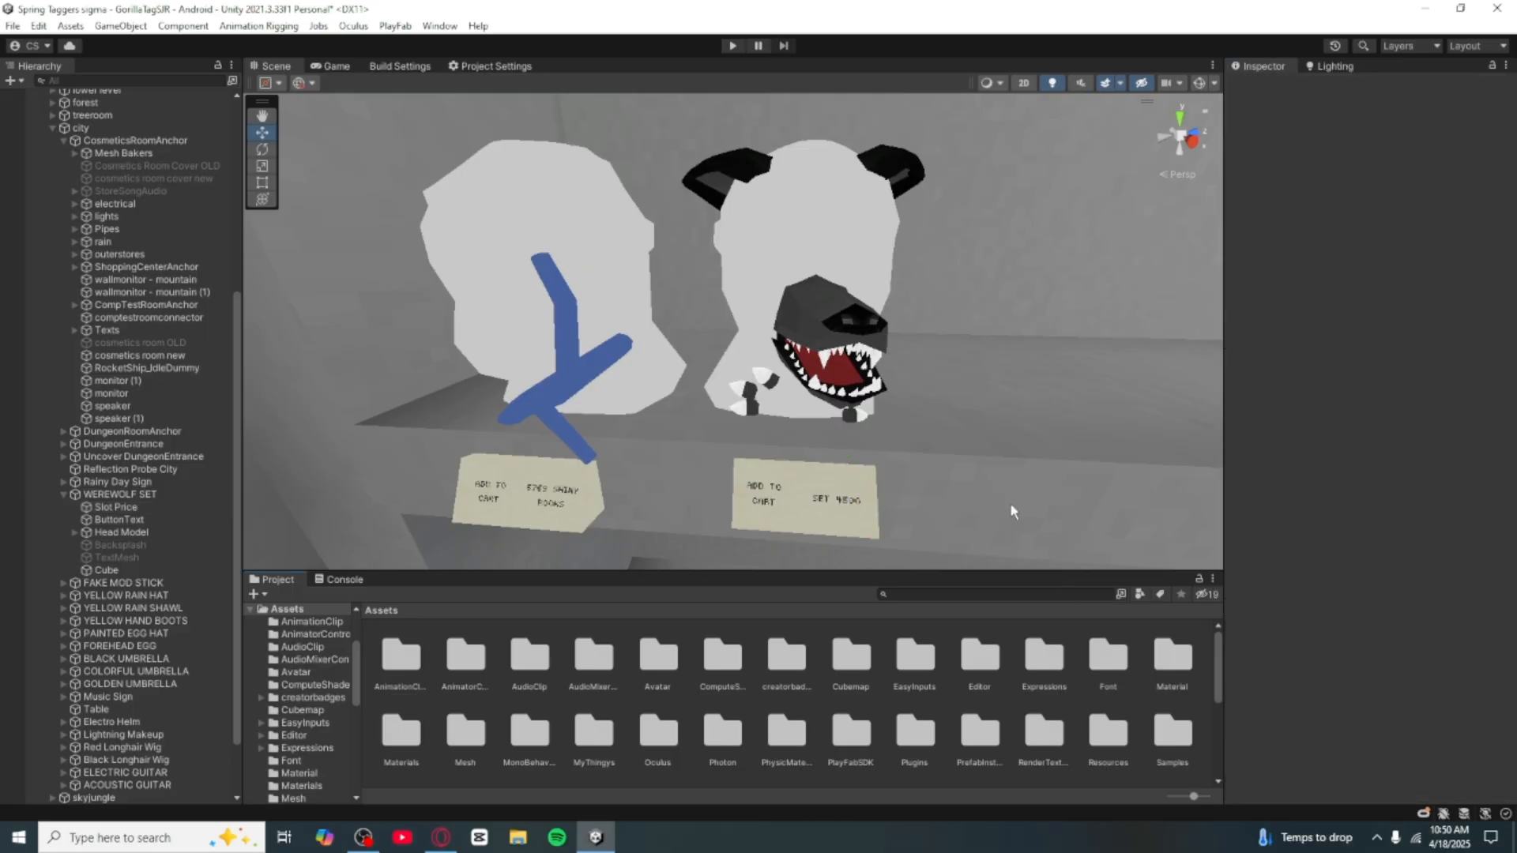
{"action": "scroll", "coordinate": [1009, 502], "scroll_direction": "up", "scroll_amount": 6}
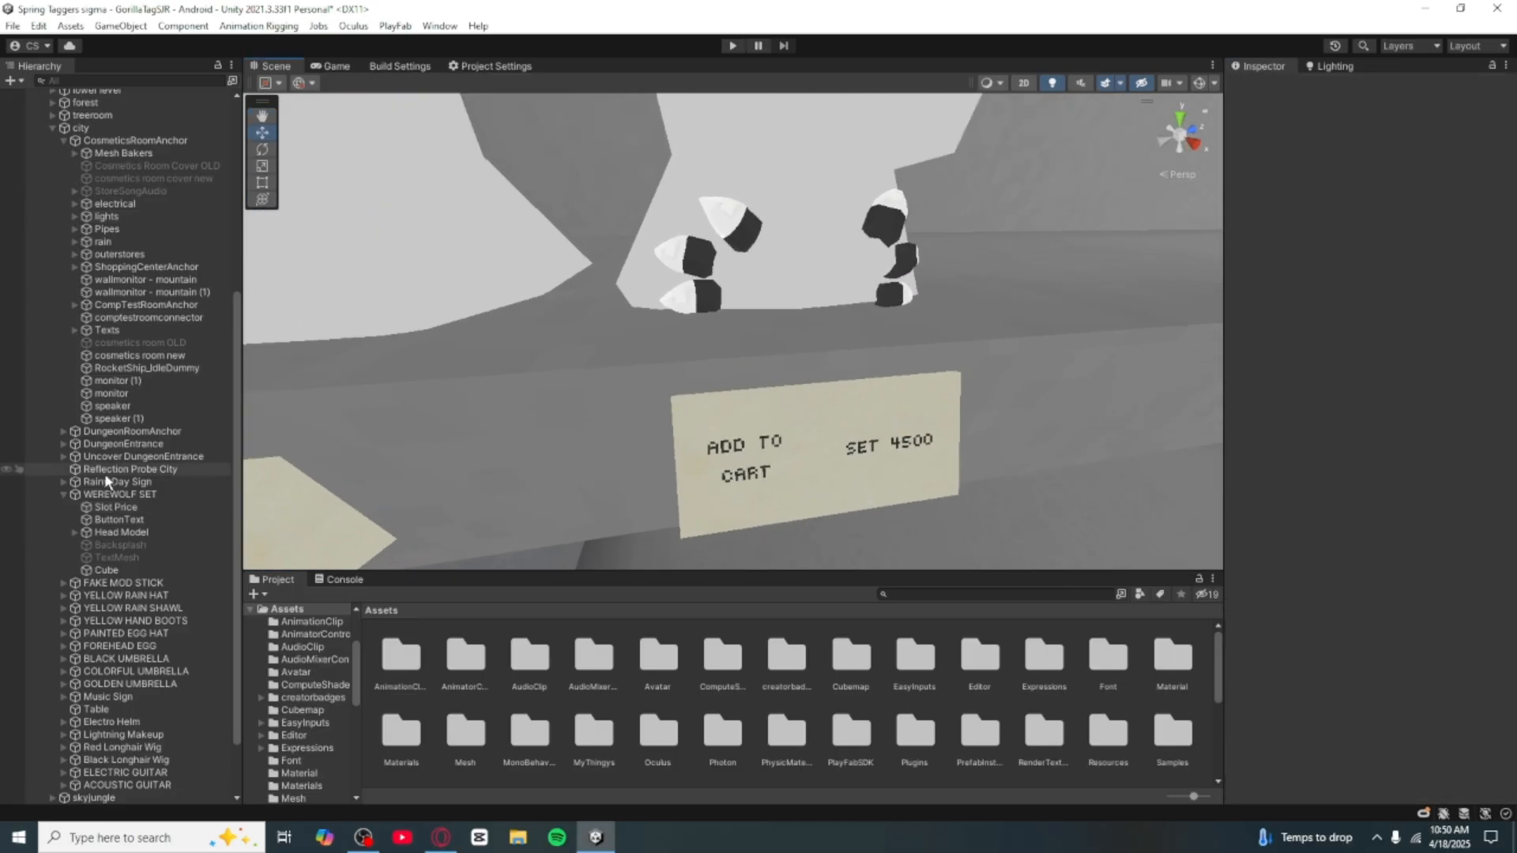
Step: Add three empty entries to the Bundled Items list of the WEREWOLF SET stand
{"action": "left_click", "coordinate": [63, 494]}
{"action": "double_click", "coordinate": [128, 496]}
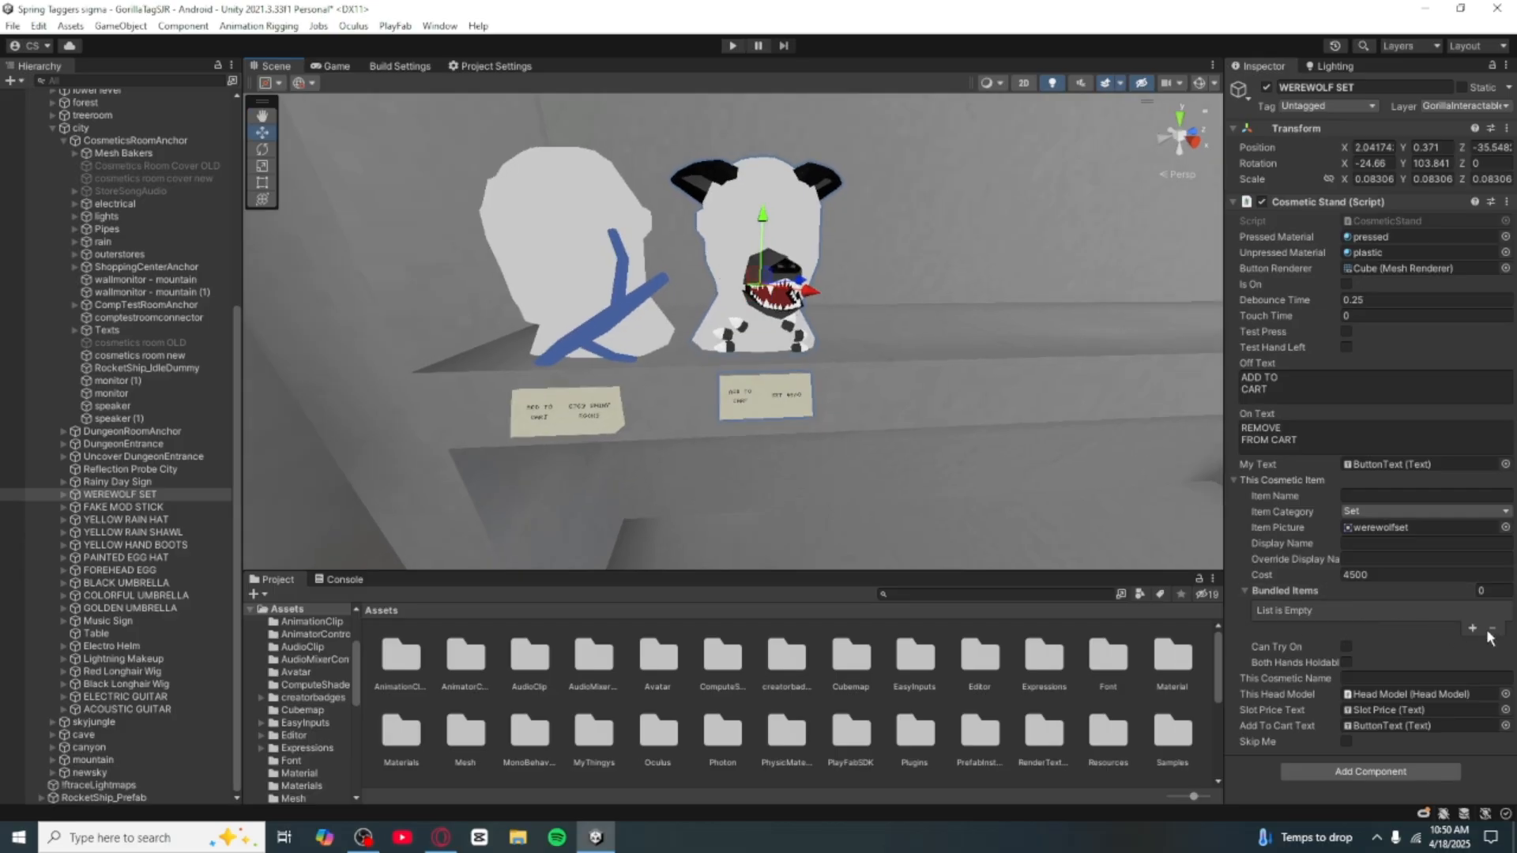
{"action": "left_click", "coordinate": [1472, 629]}
{"action": "left_click", "coordinate": [1470, 630]}
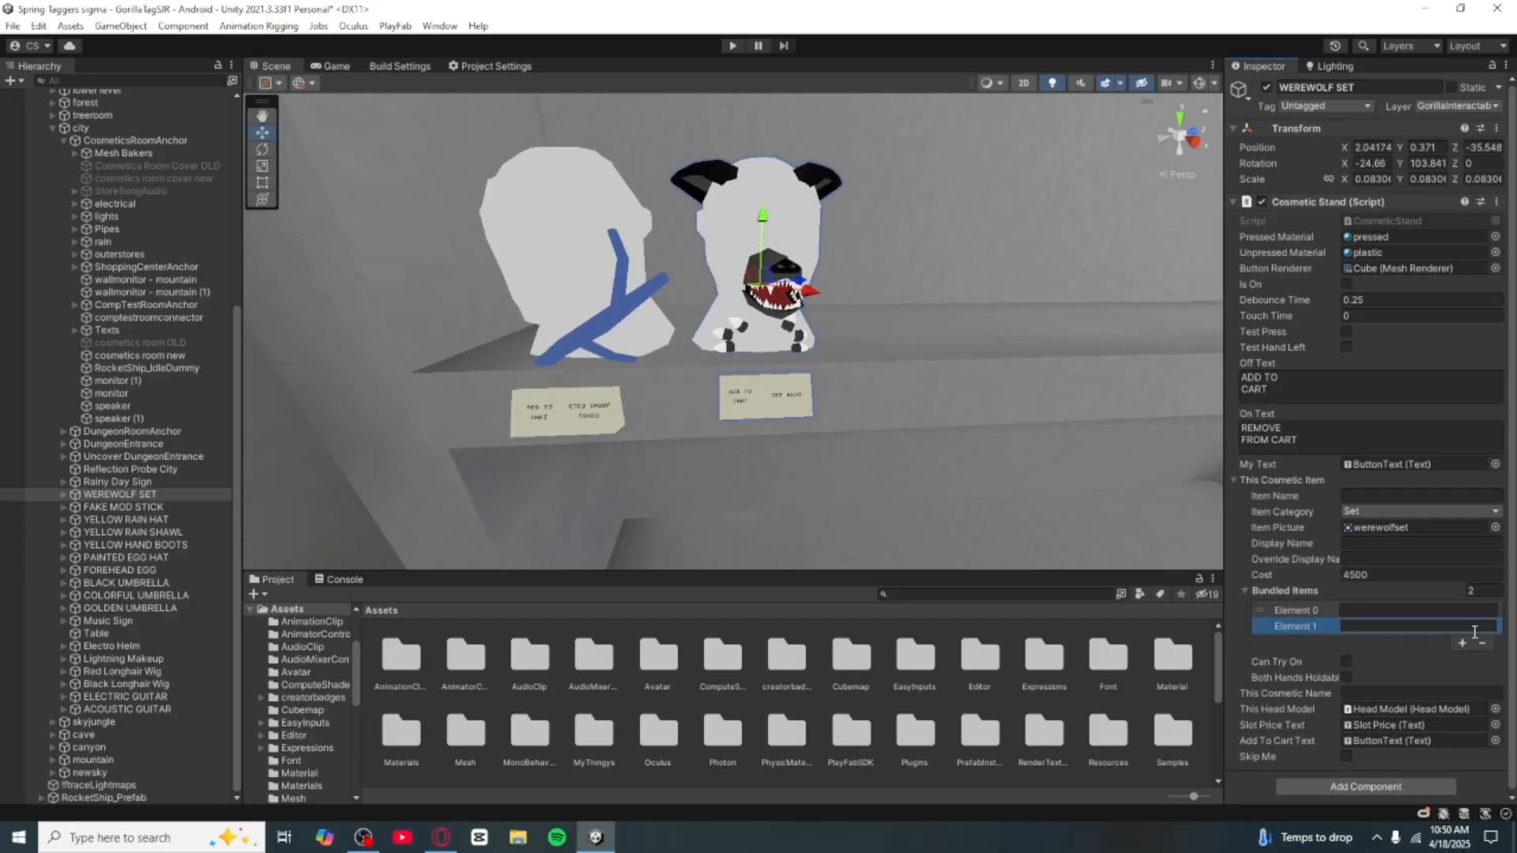
{"action": "left_click", "coordinate": [1463, 642]}
Step: Fill the three bundled item entries with Wolf Ears, Wolf Face and Wolf Claws, in that order
{"action": "left_click", "coordinate": [1413, 610]}
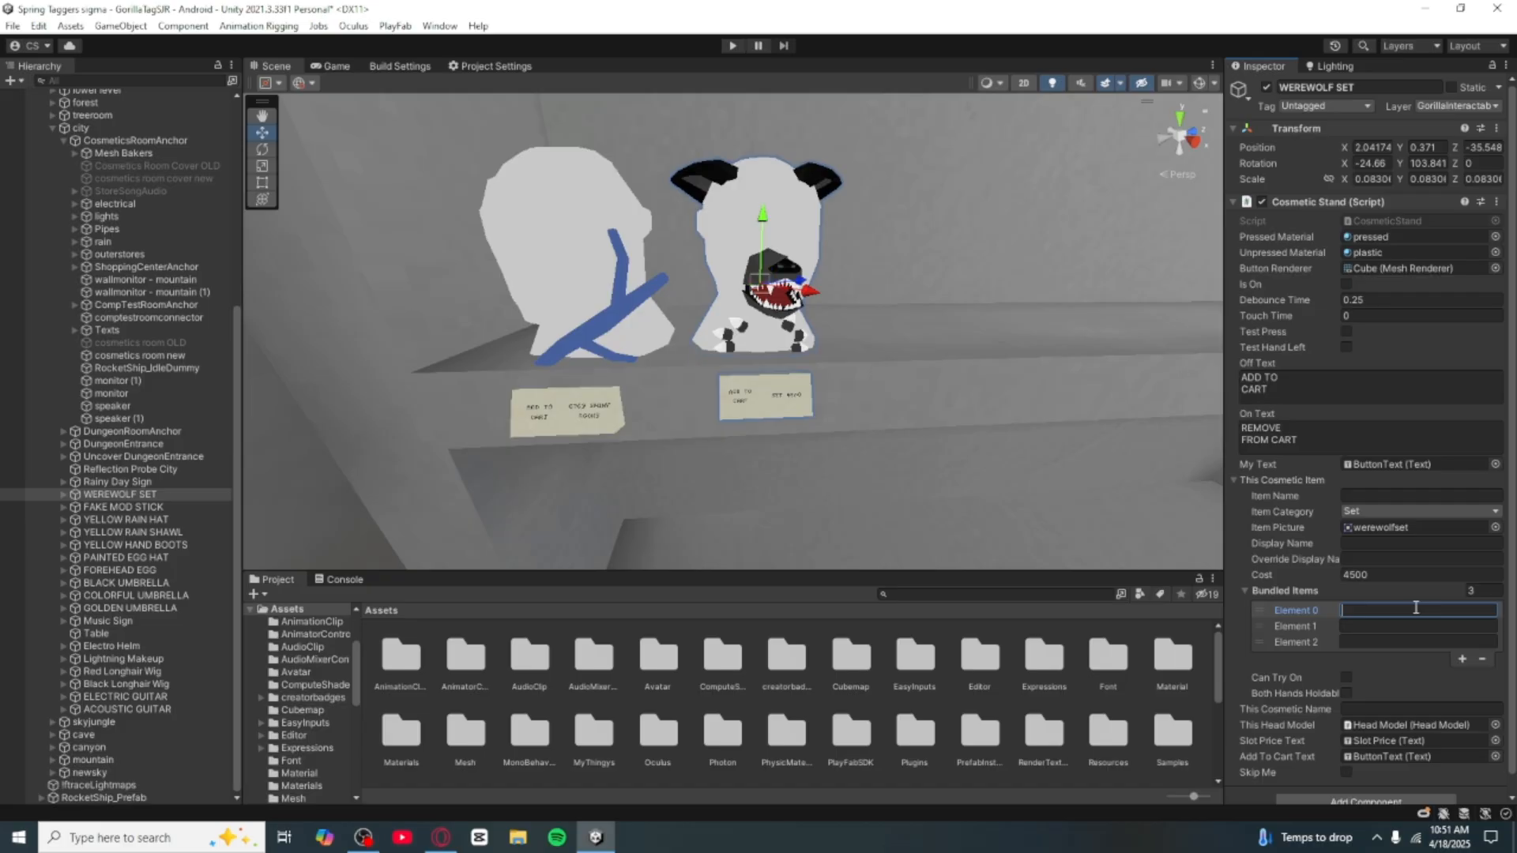
{"action": "type", "text": "Wol"}
{"action": "type", "text": "f Ears"}
{"action": "left_click", "coordinate": [1373, 626]}
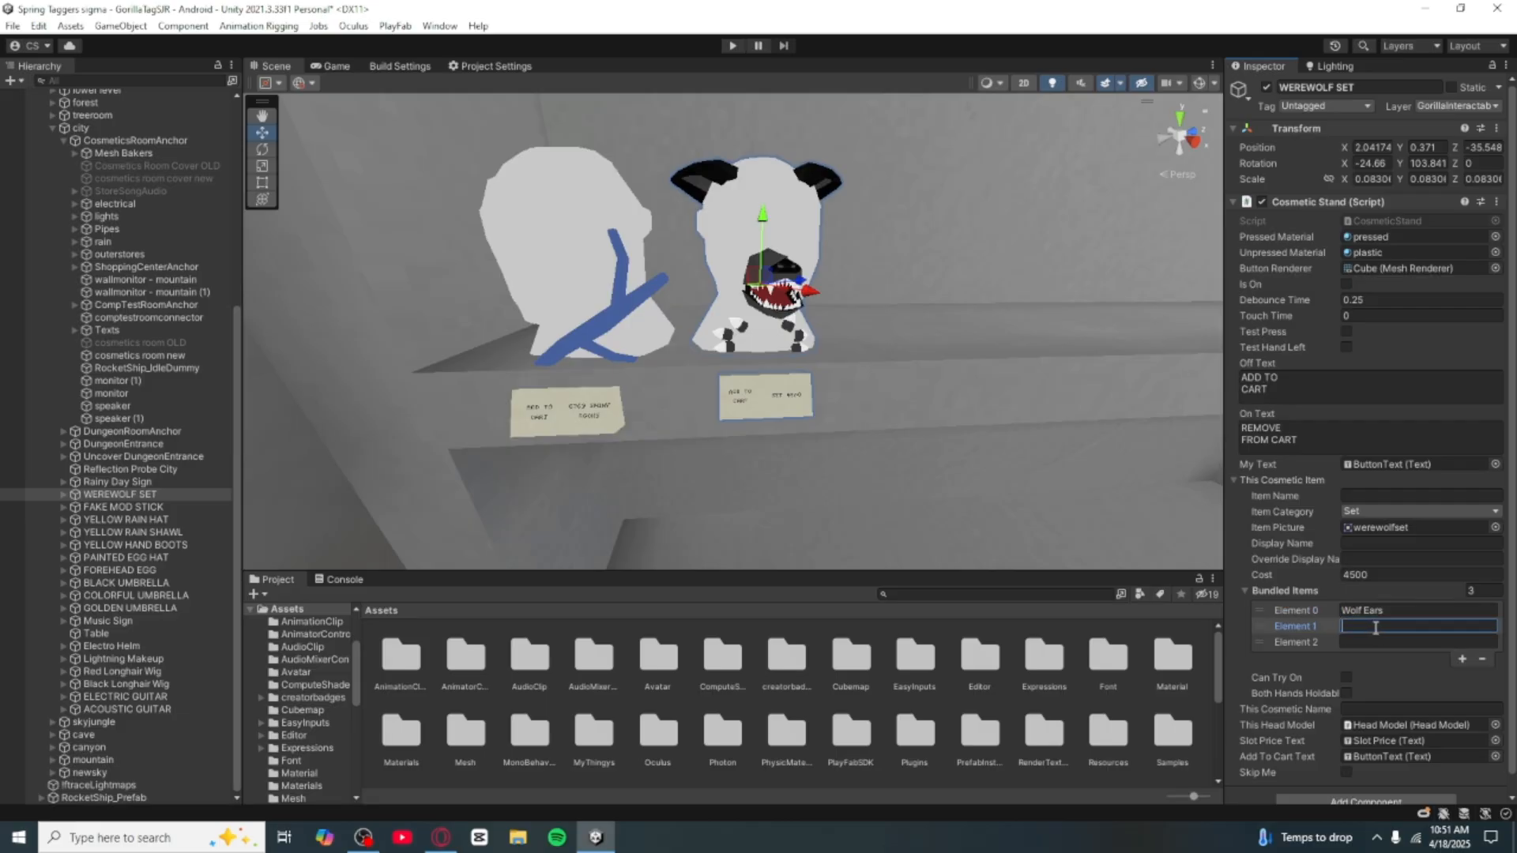
{"action": "type", "text": "Wolf Face"}
{"action": "left_click", "coordinate": [1376, 640]}
{"action": "type", "text": "Wolf "}
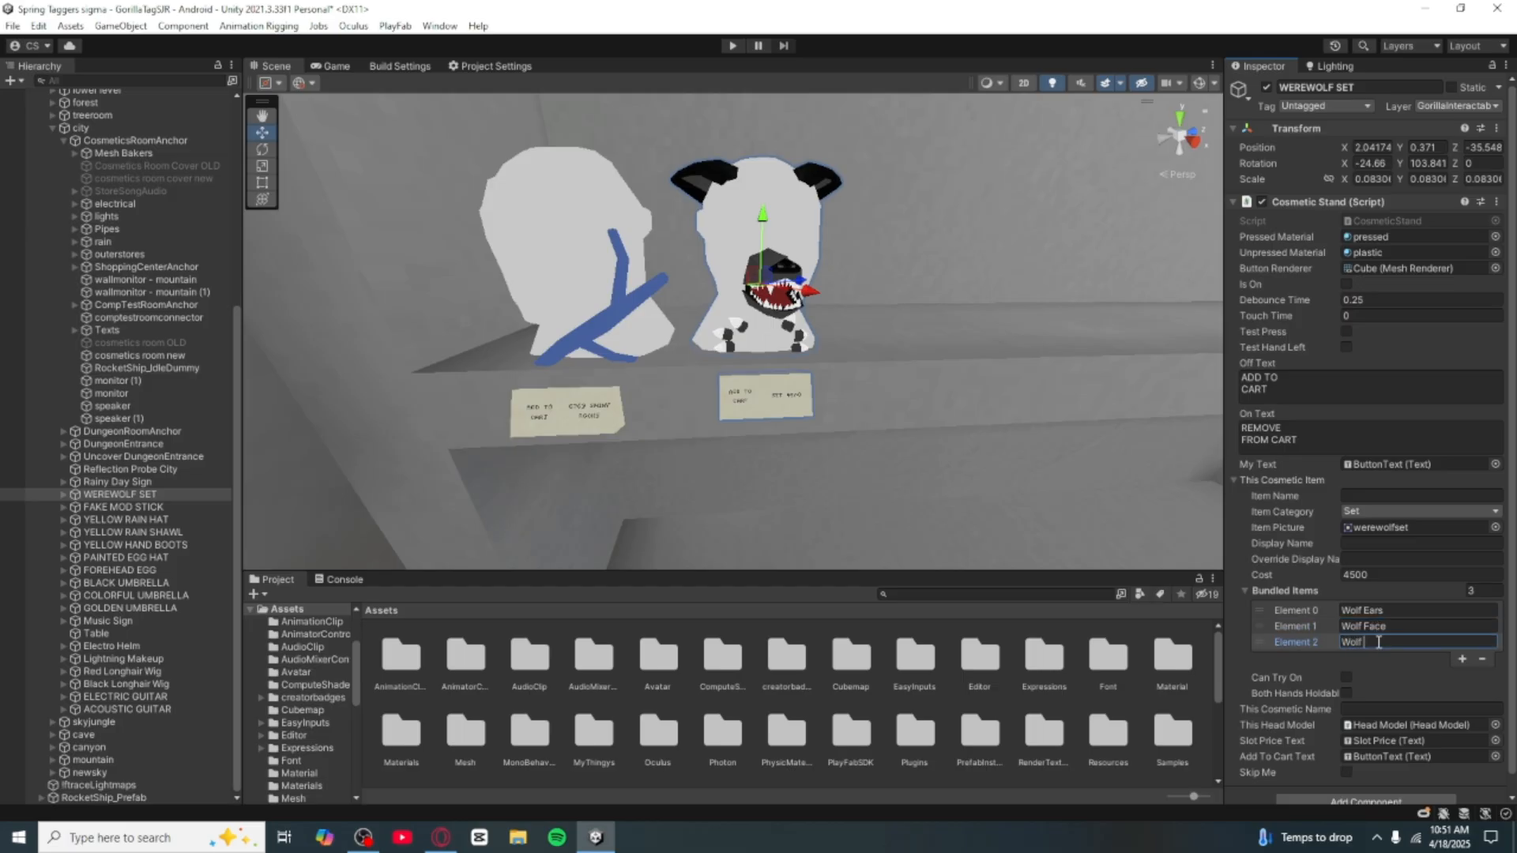
{"action": "type", "text": "Claws"}
Step: Copy the name of the claws object in the stand's Holdables and set bundled item Element 2 to WEREWOLF CLAWS
{"action": "left_click", "coordinate": [63, 494]}
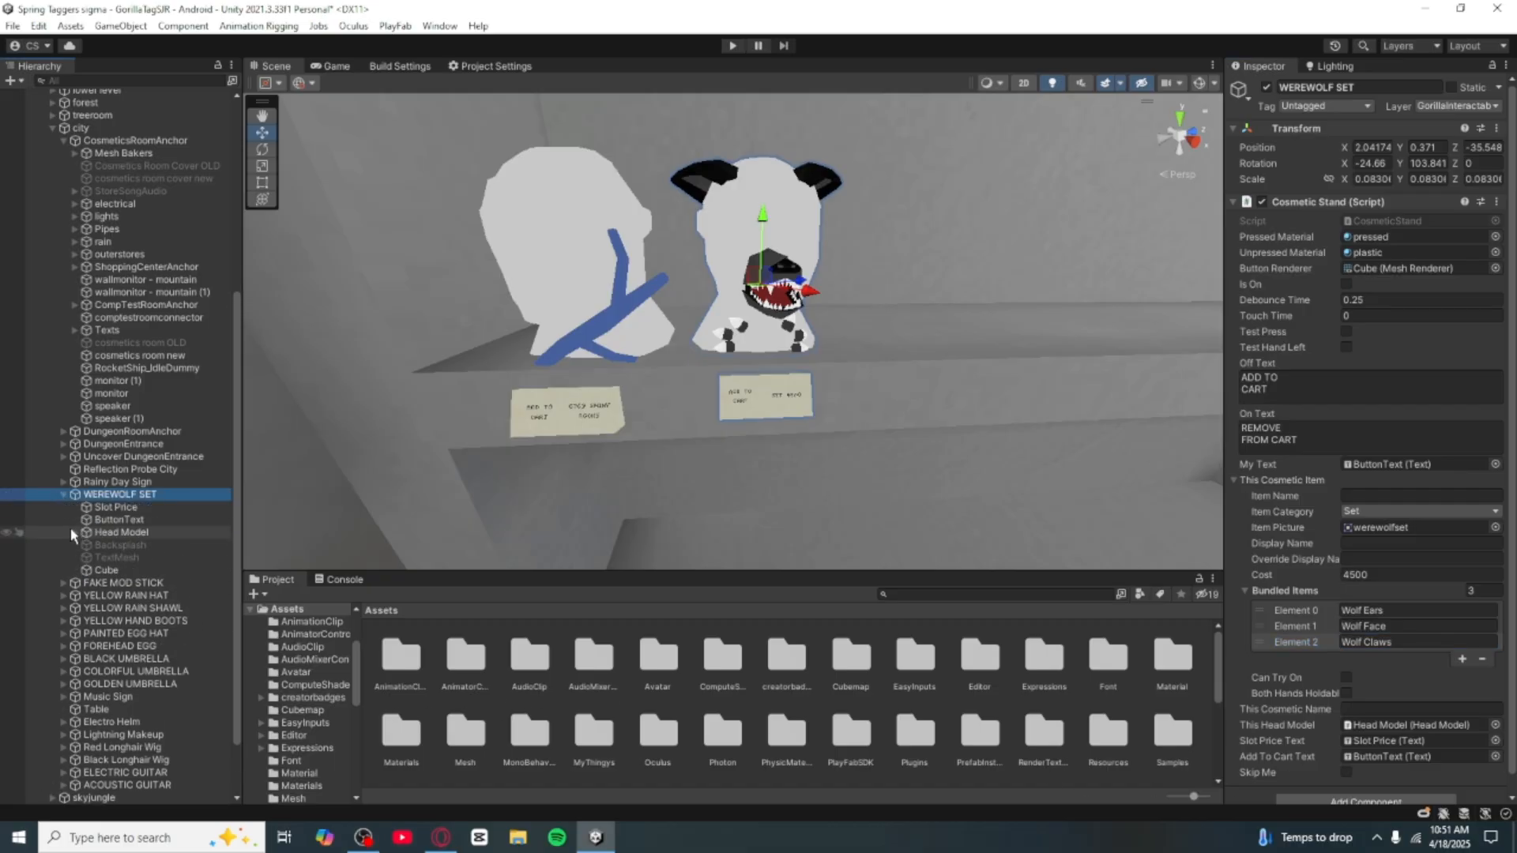
{"action": "left_click", "coordinate": [72, 531]}
{"action": "left_click", "coordinate": [83, 584]}
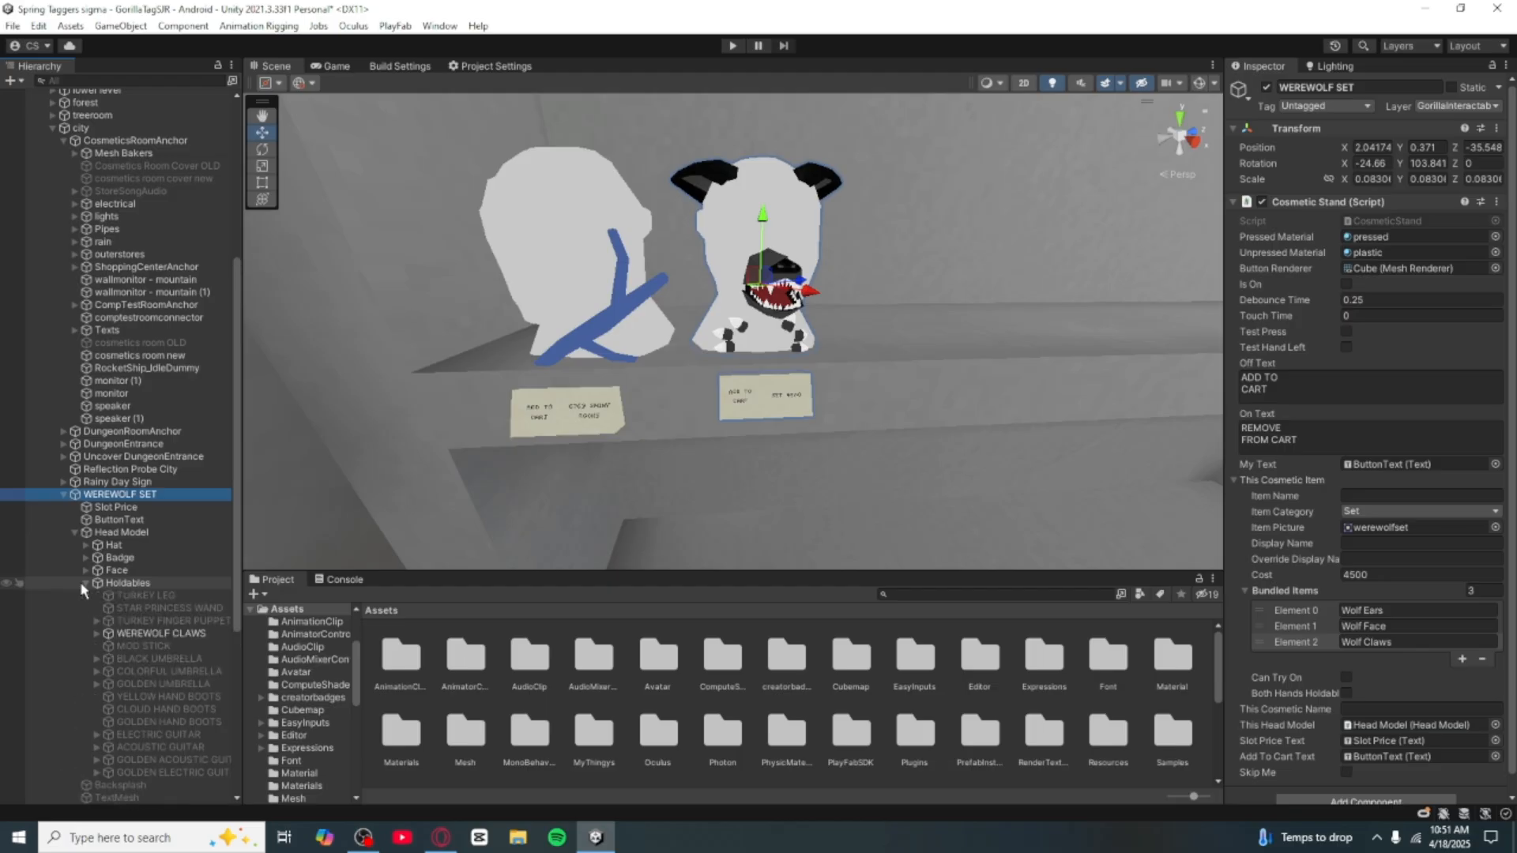
{"action": "left_click", "coordinate": [1340, 643]}
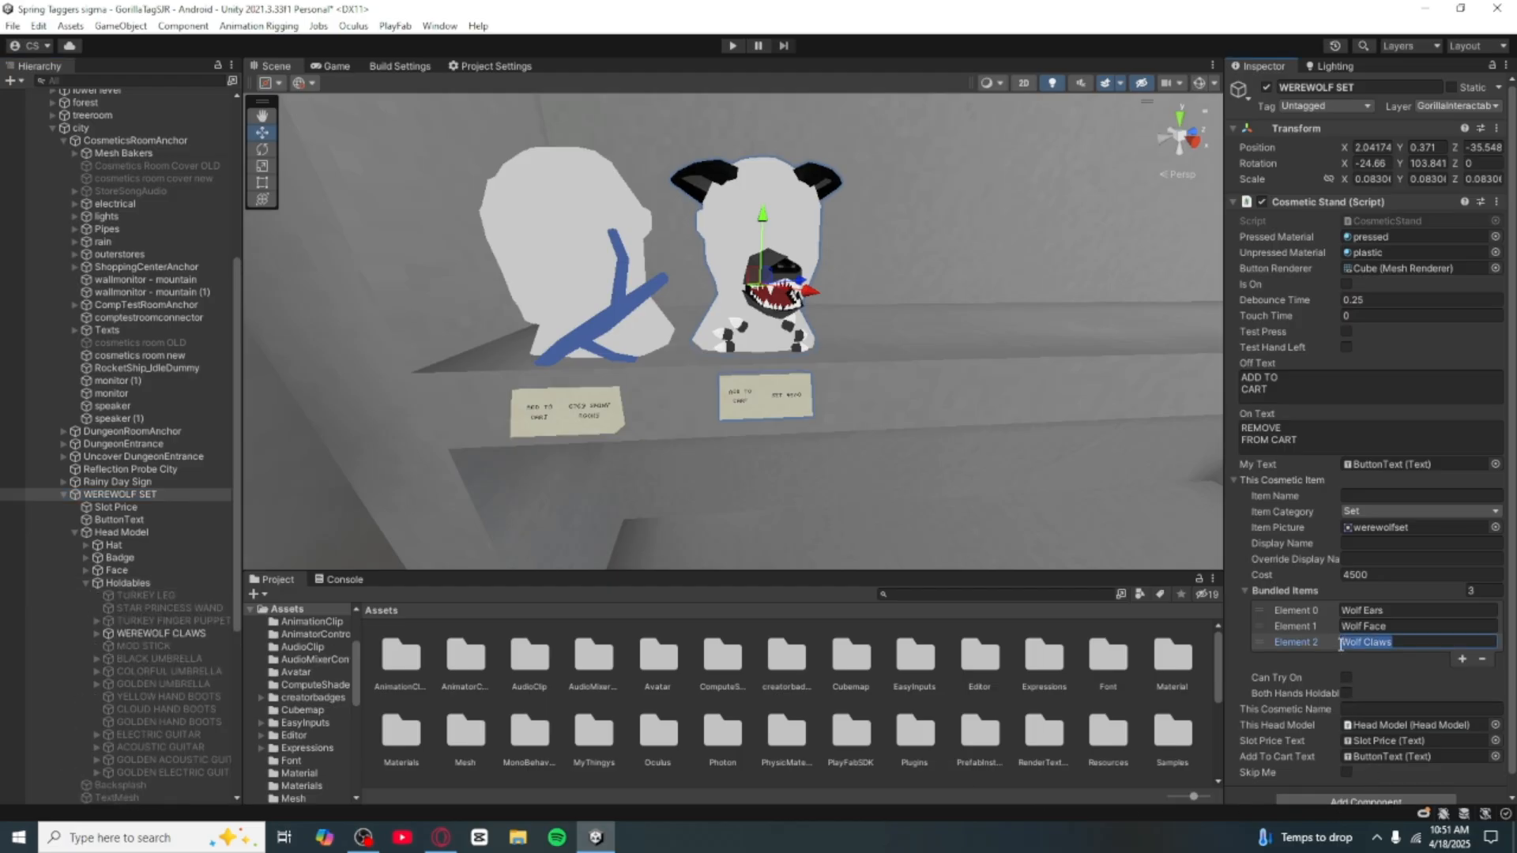
{"action": "left_click", "coordinate": [158, 634]}
{"action": "right_click", "coordinate": [161, 640]}
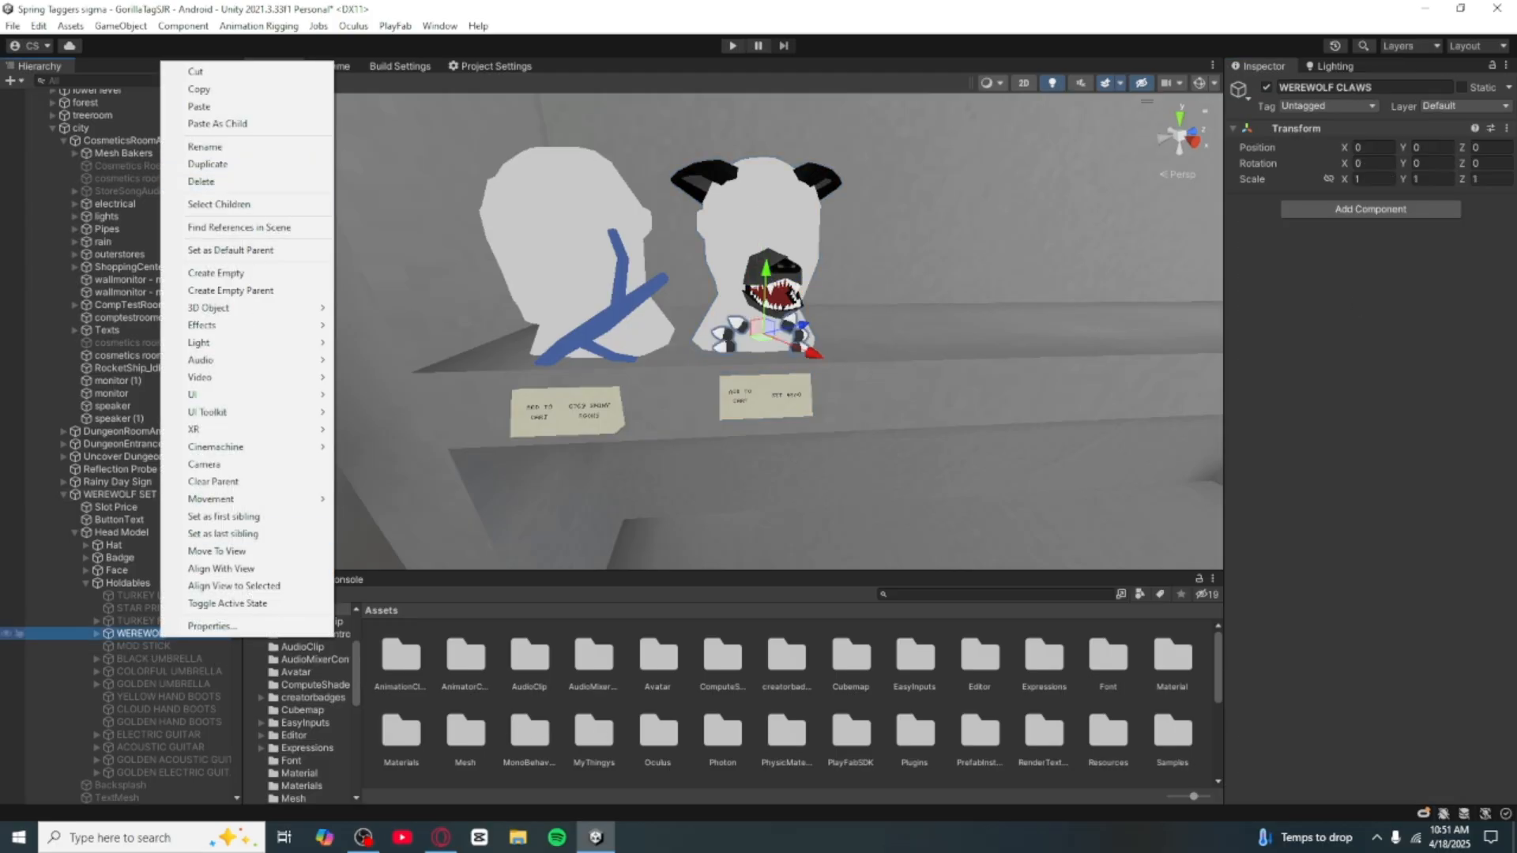
{"action": "left_click", "coordinate": [1422, 87]}
{"action": "key", "text": "ctrl+c"}
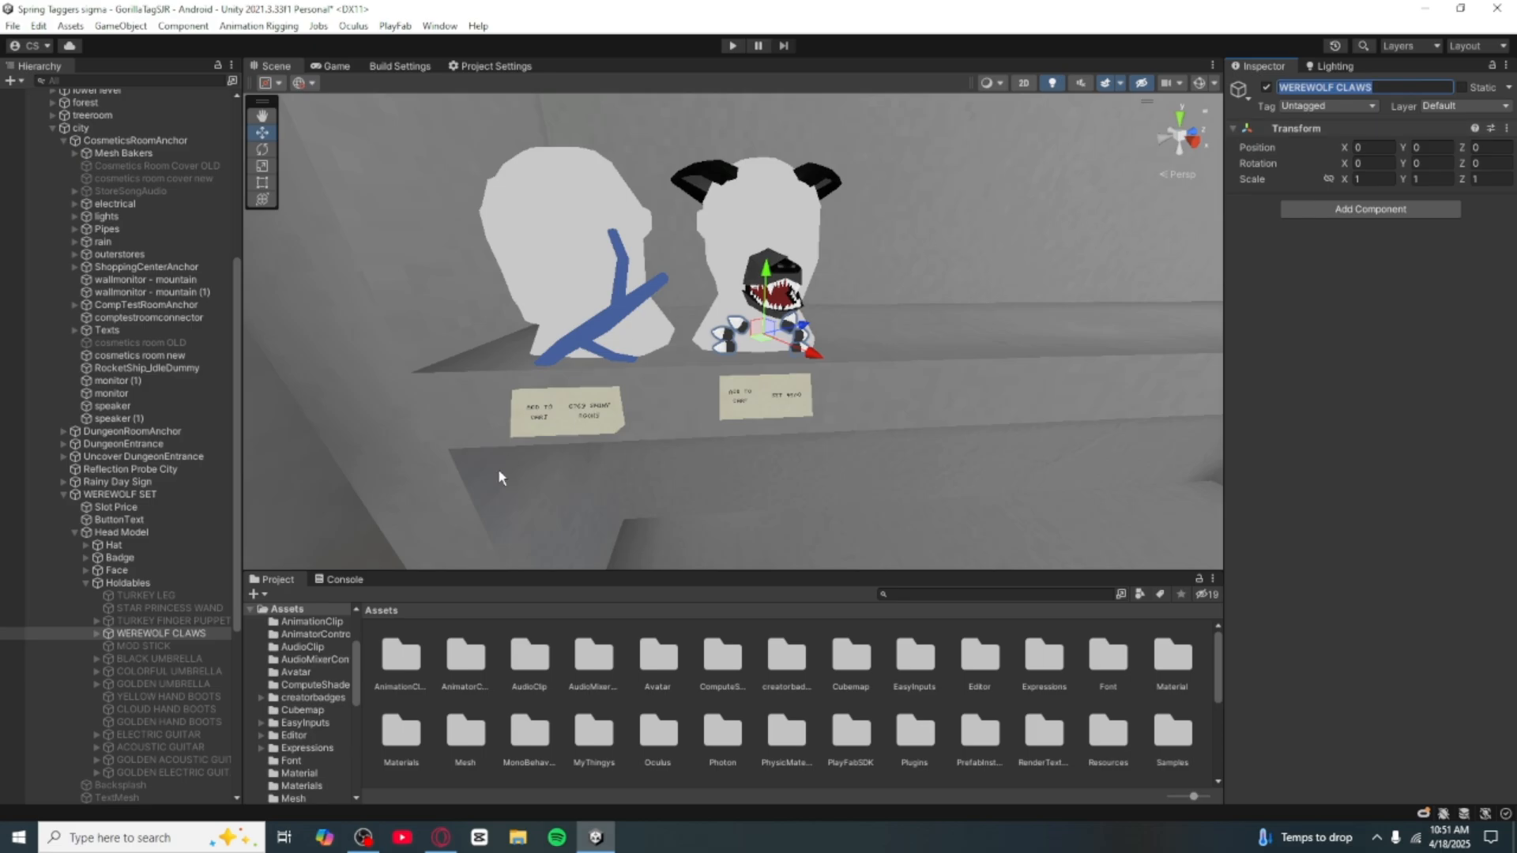
{"action": "left_click", "coordinate": [120, 495]}
{"action": "scroll", "coordinate": [1410, 678], "scroll_direction": "down", "scroll_amount": 1}
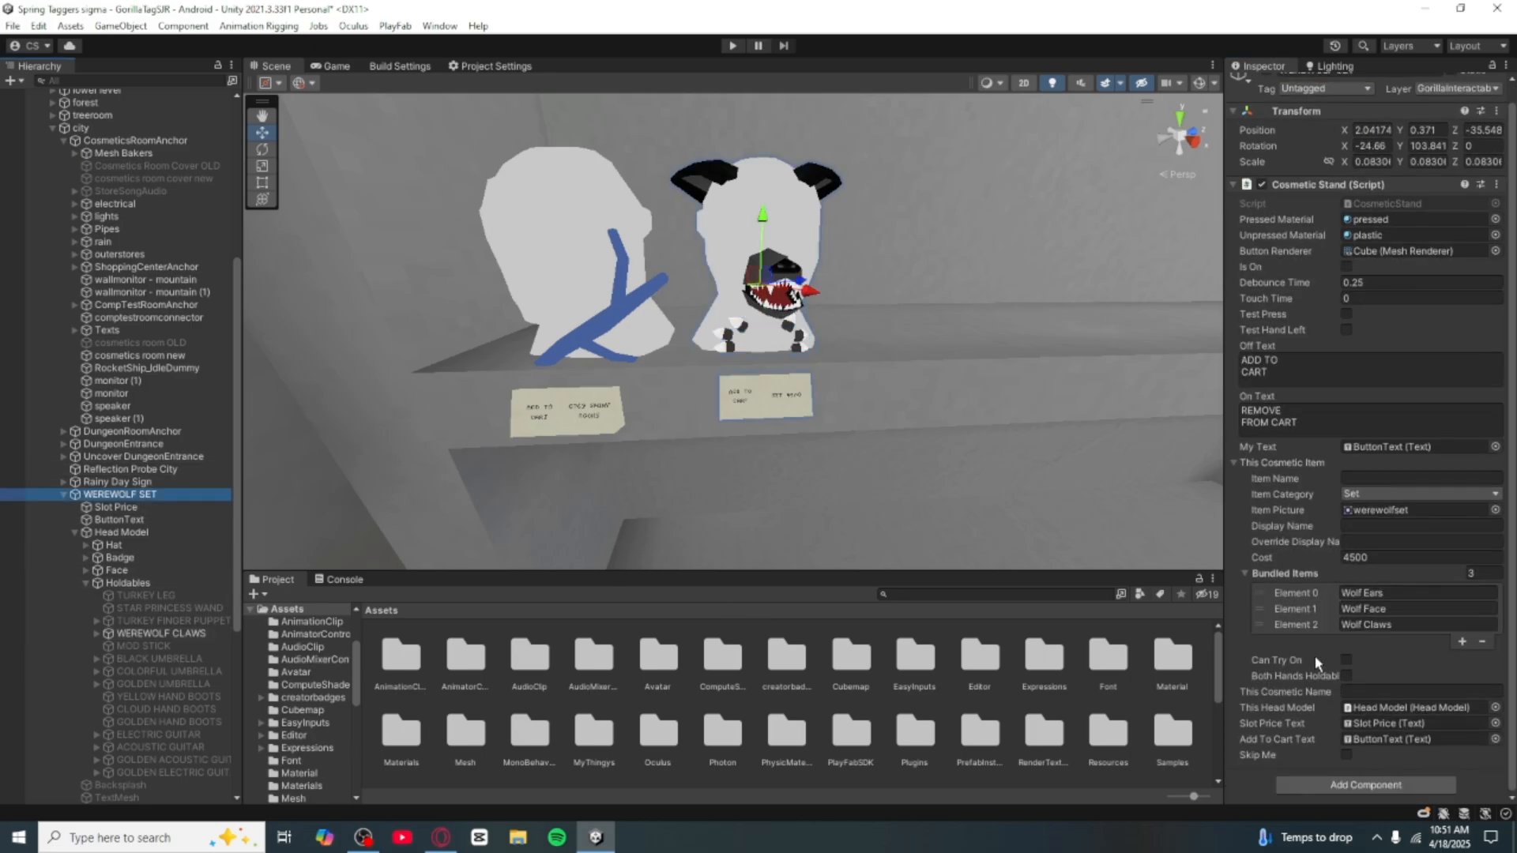
{"action": "left_click", "coordinate": [1275, 623]}
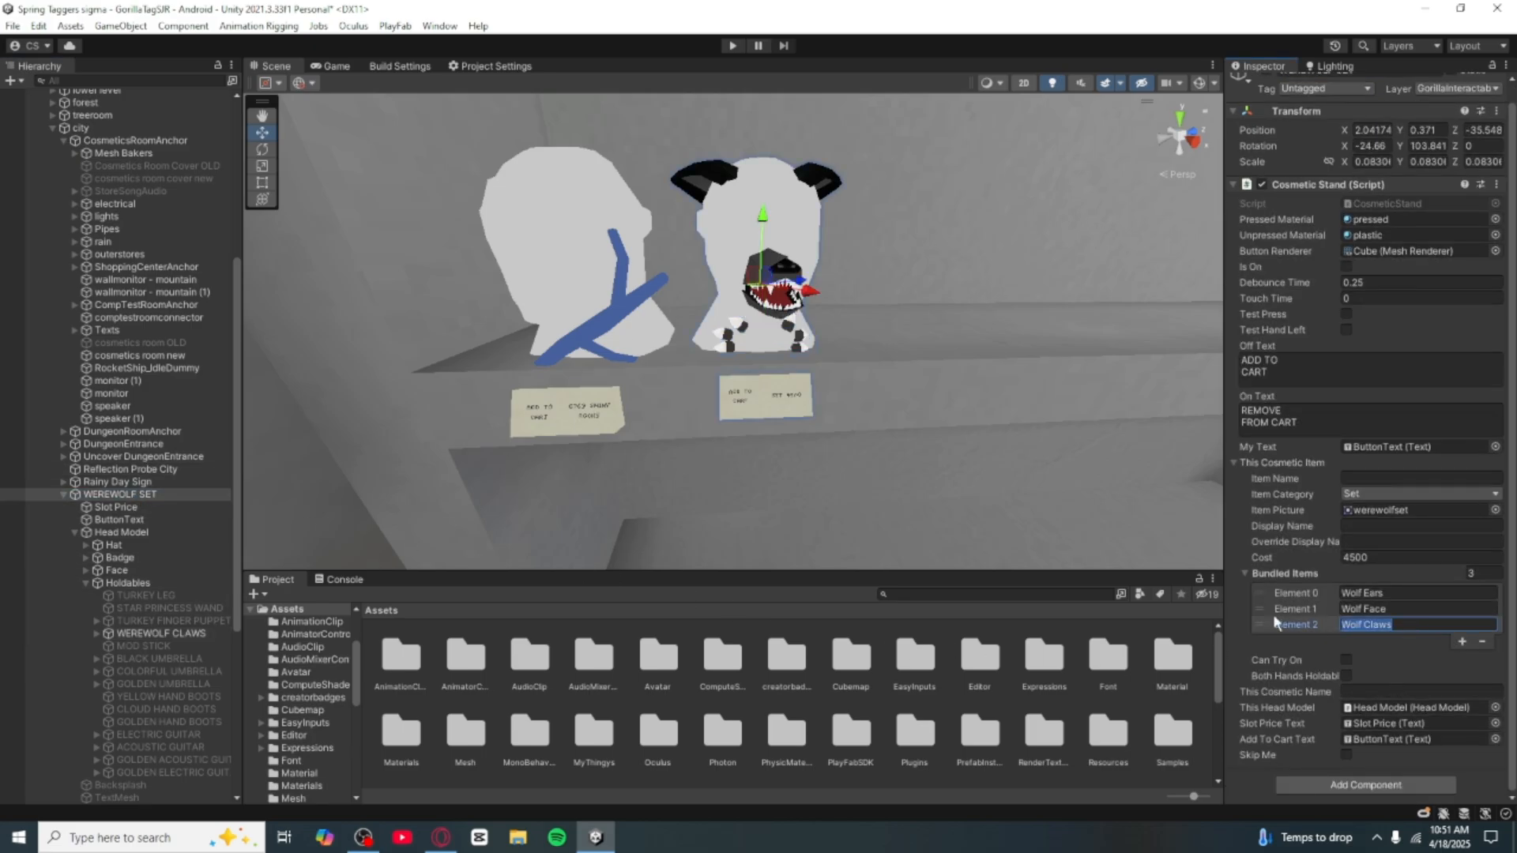
{"action": "key", "text": "ctrl+v"}
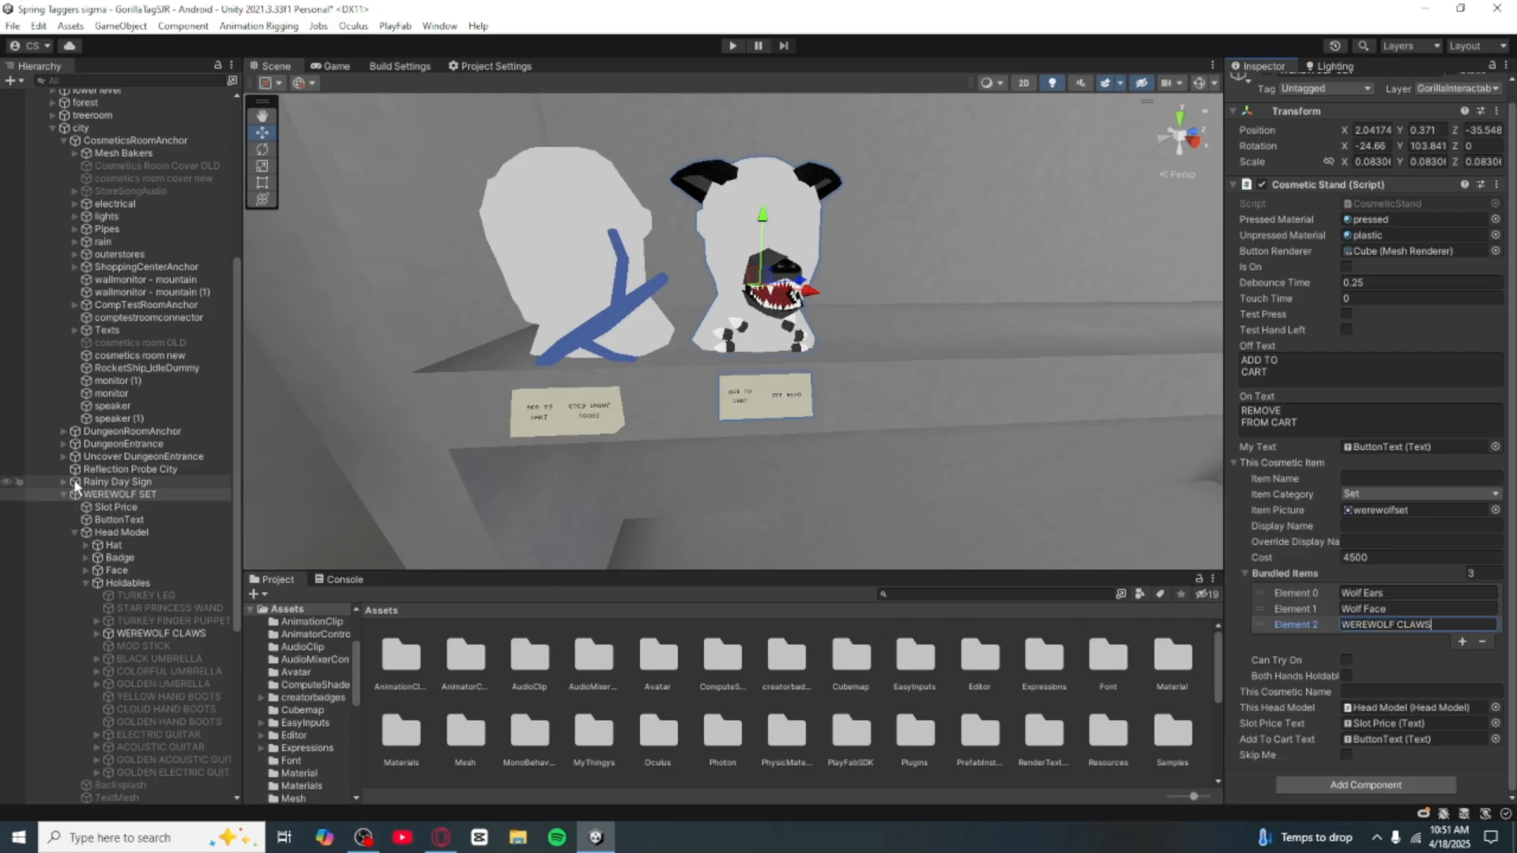
Step: Copy the wolf face object's name from the head model's Face group and set bundled item Element 1 to WEREWOLF FACE
{"action": "left_click", "coordinate": [86, 582]}
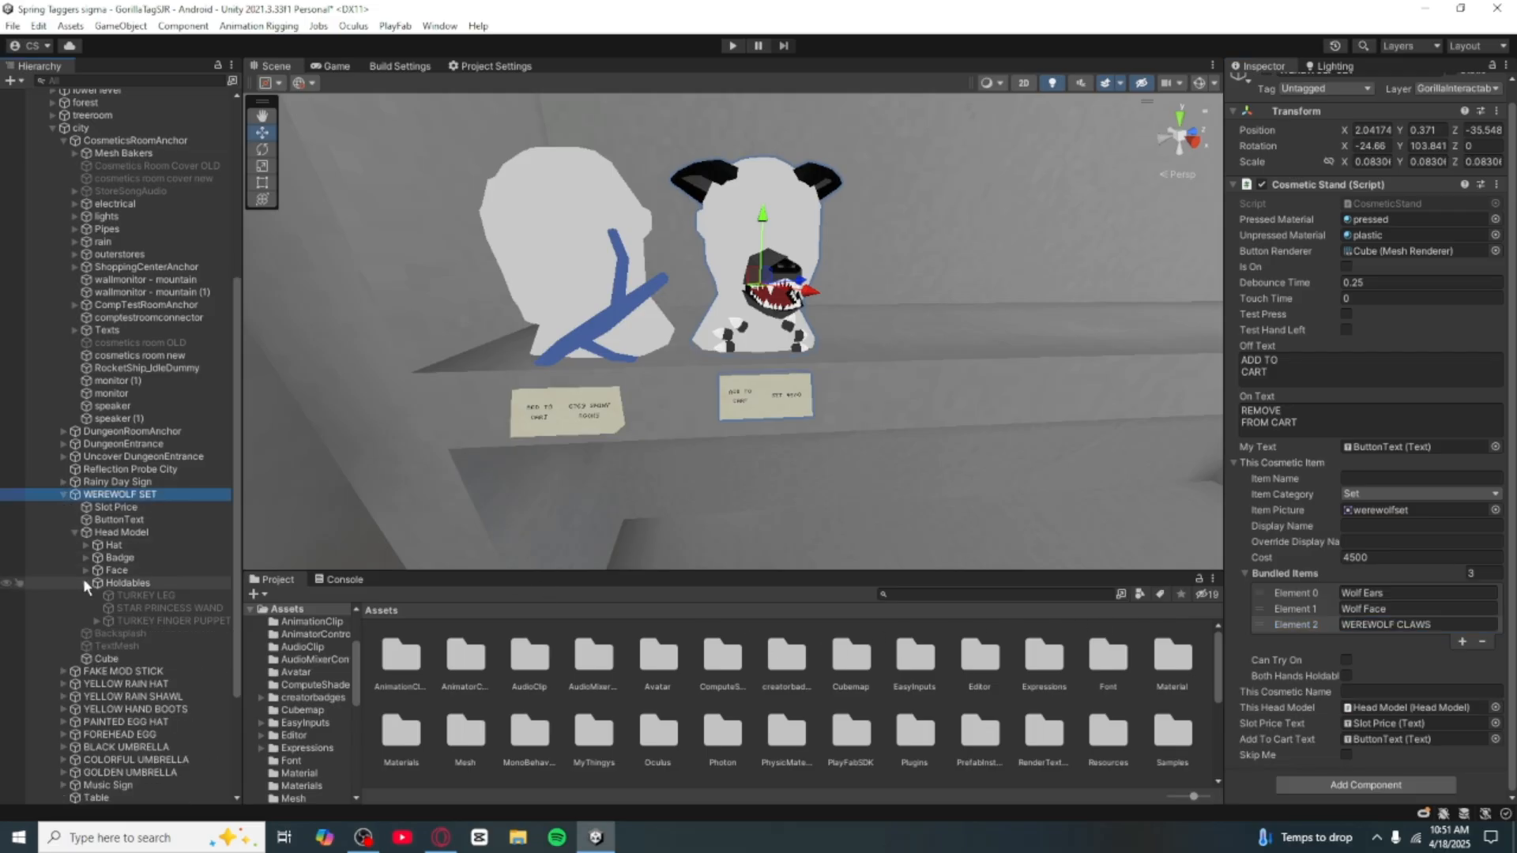
{"action": "left_click", "coordinate": [86, 570]}
{"action": "left_click", "coordinate": [153, 632]}
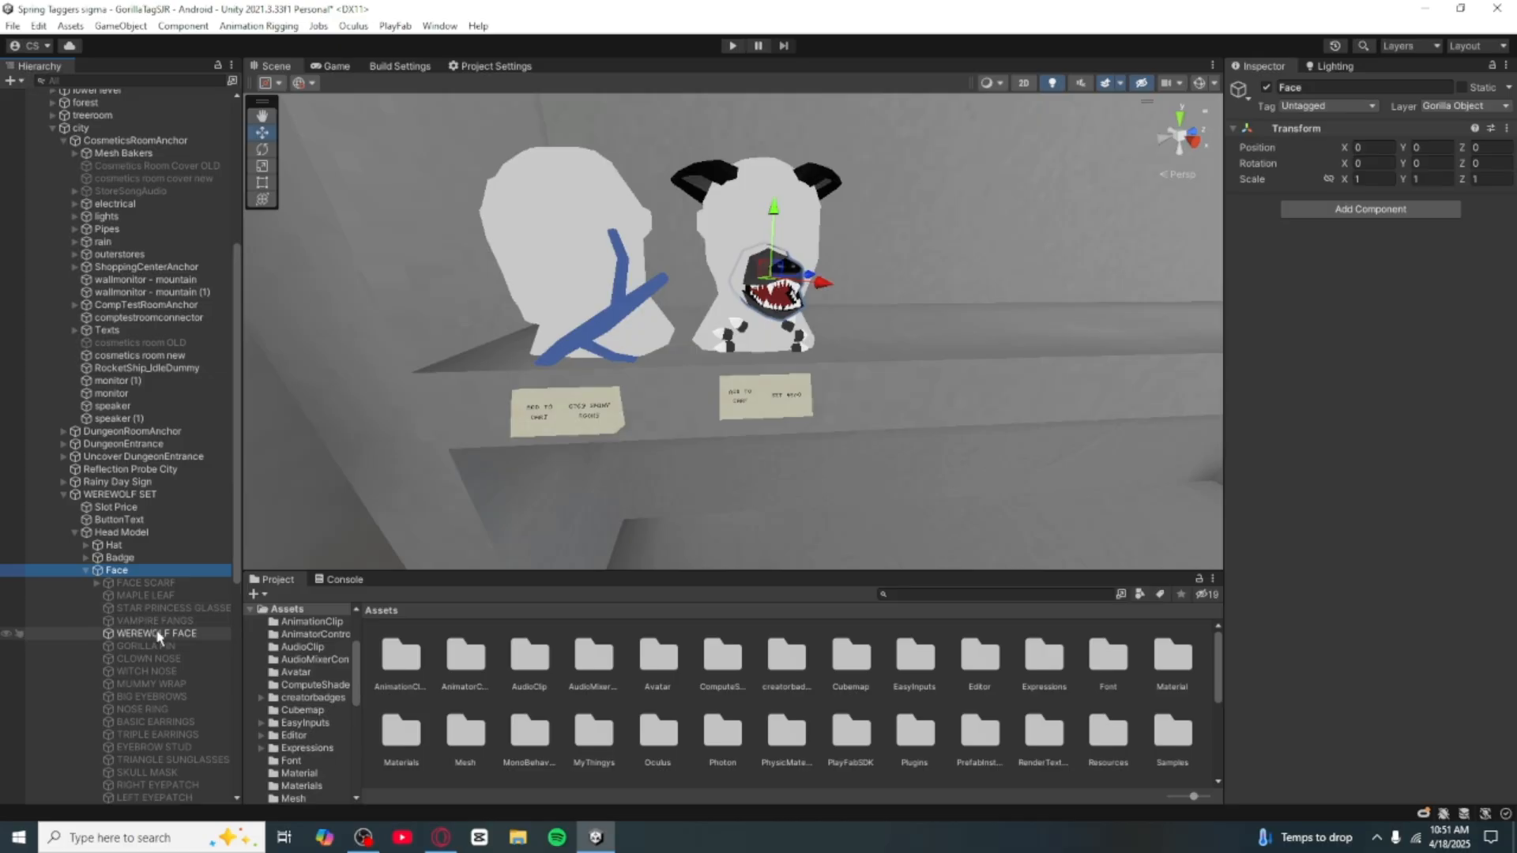
{"action": "left_click", "coordinate": [1398, 102]}
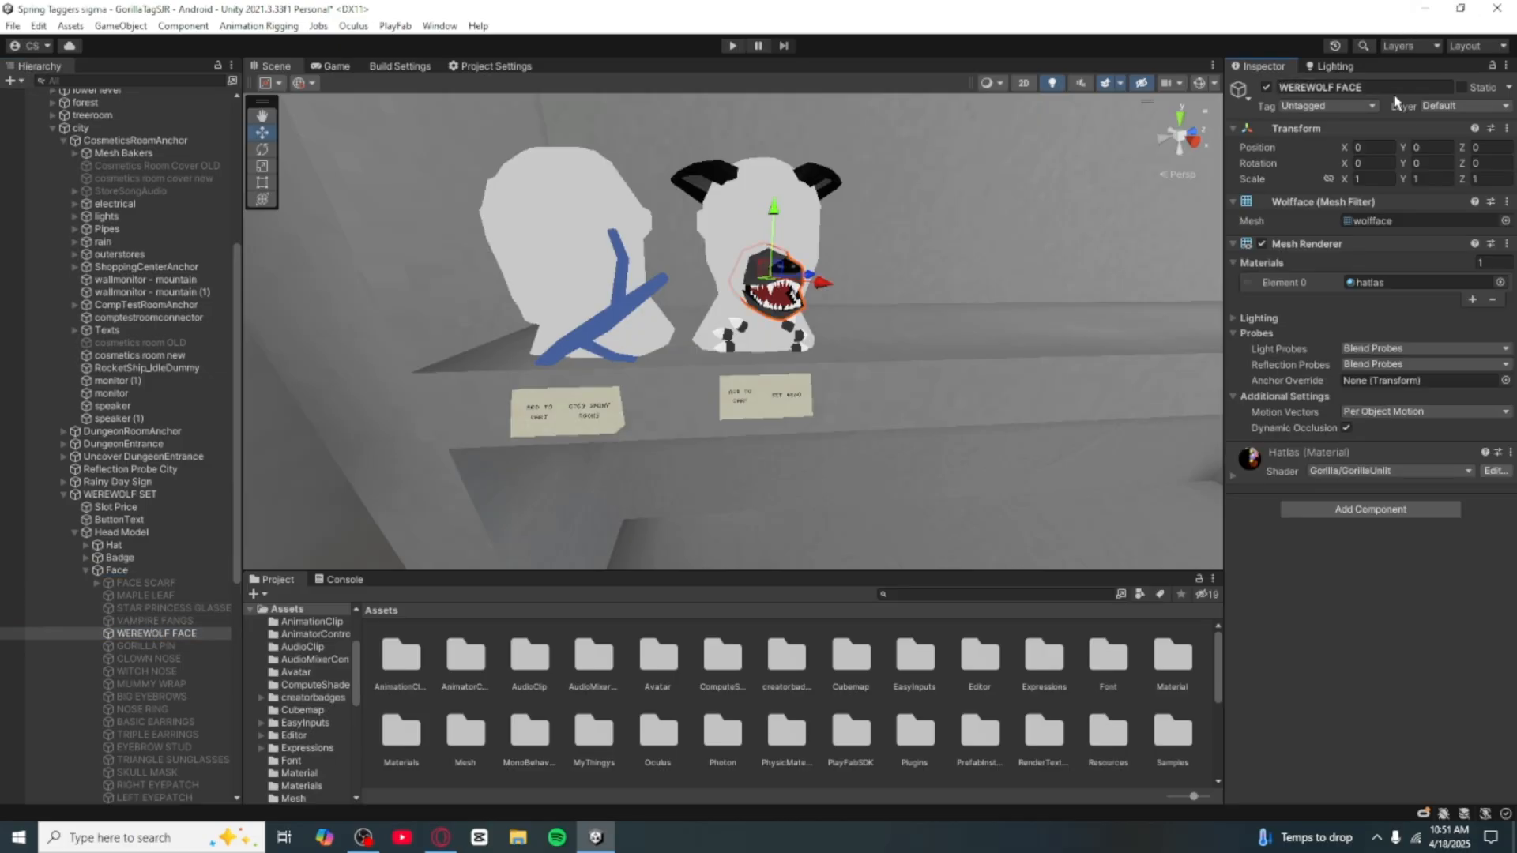
{"action": "left_click", "coordinate": [1391, 84]}
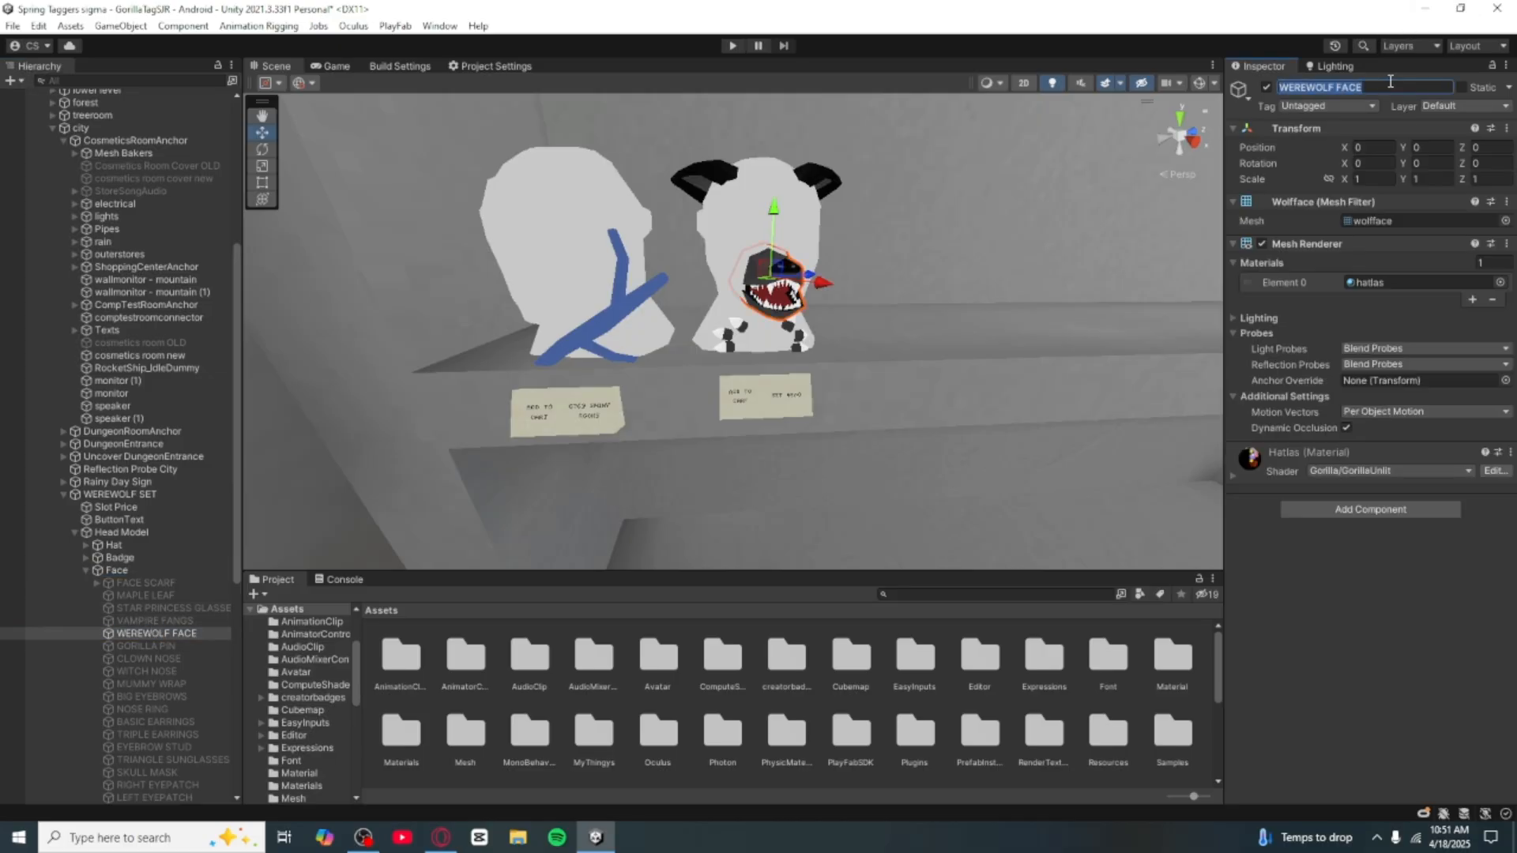
{"action": "left_click", "coordinate": [84, 568]}
{"action": "left_click", "coordinate": [118, 532]}
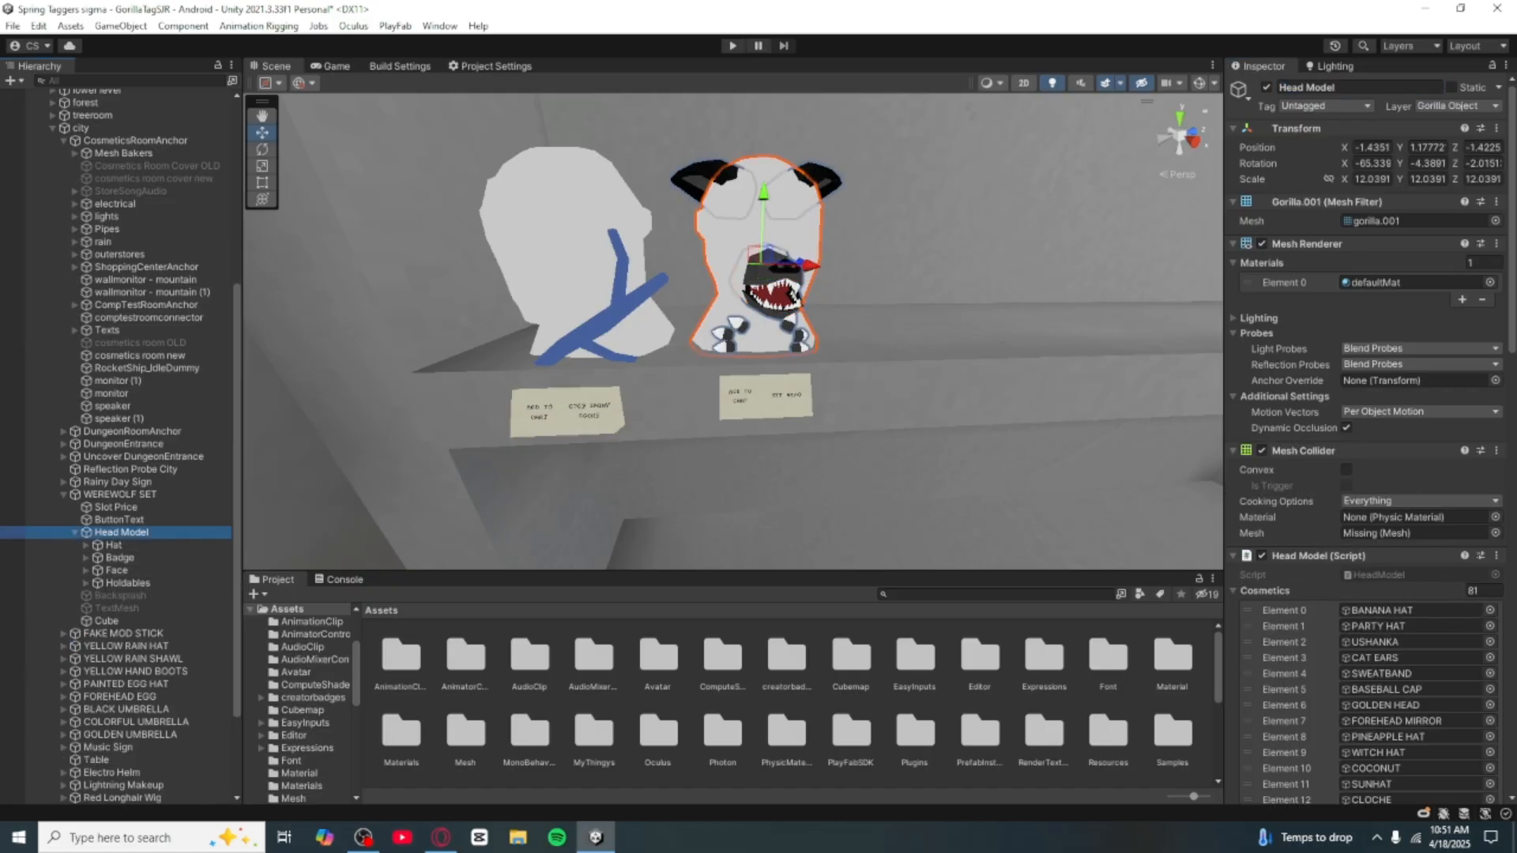
{"action": "scroll", "coordinate": [1457, 550], "scroll_direction": "down", "scroll_amount": 20}
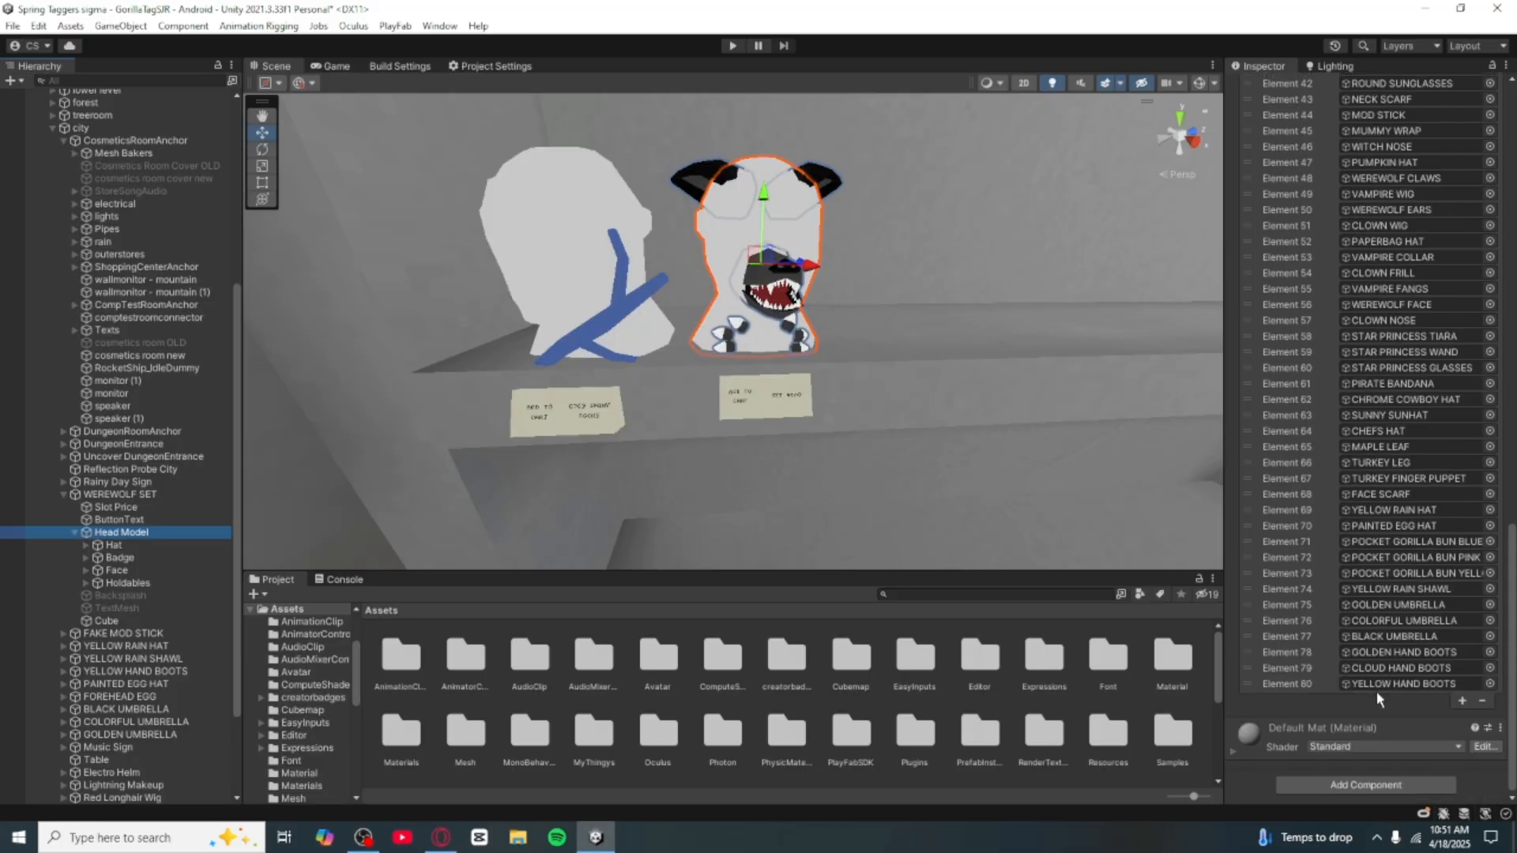
{"action": "scroll", "coordinate": [1382, 692], "scroll_direction": "up", "scroll_amount": 20}
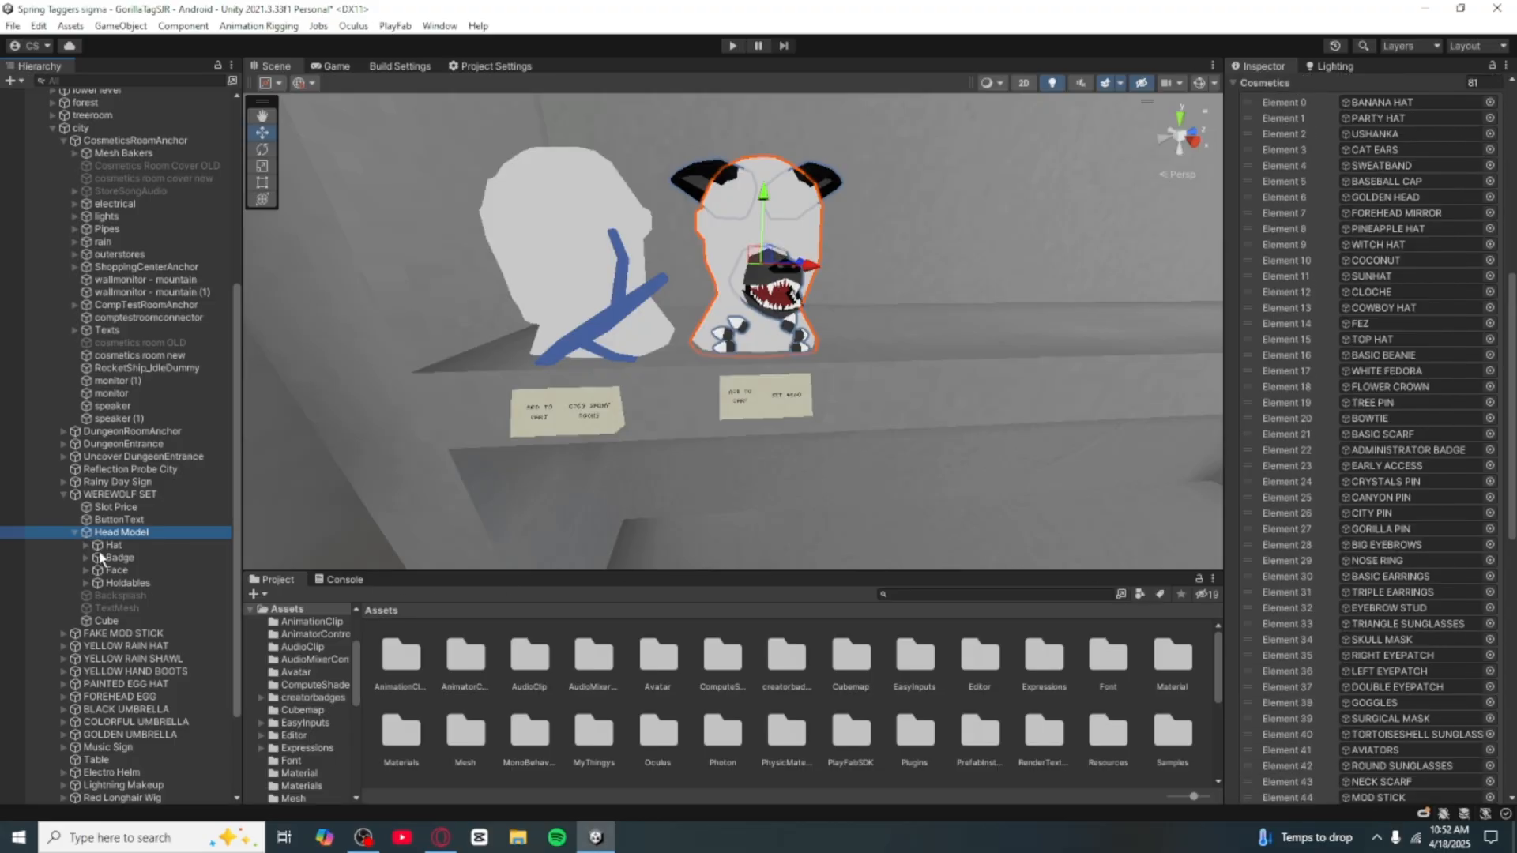
{"action": "left_click", "coordinate": [111, 494]}
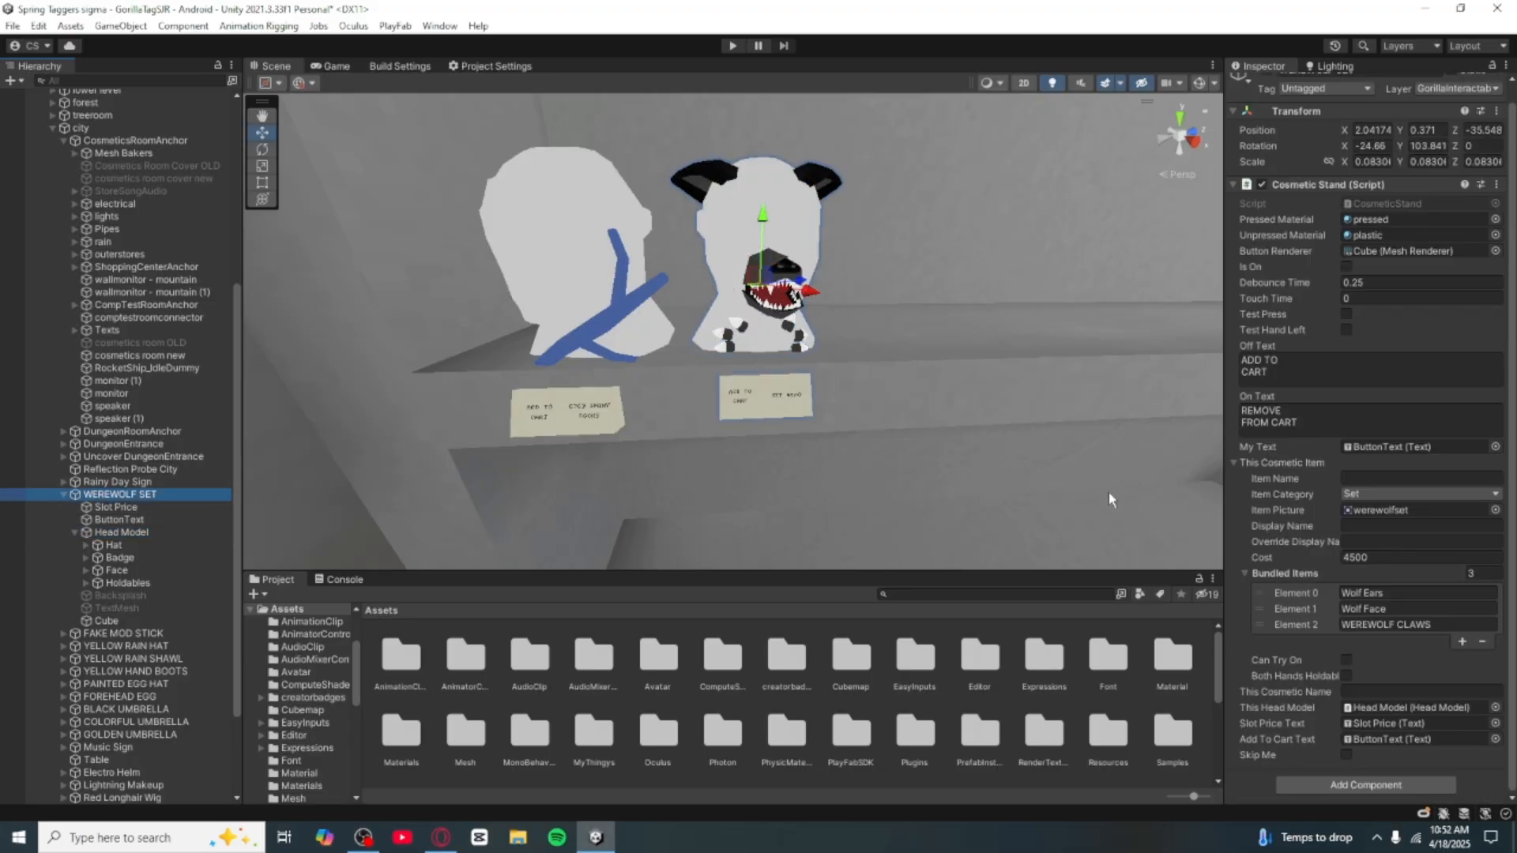
{"action": "left_click", "coordinate": [1391, 609]}
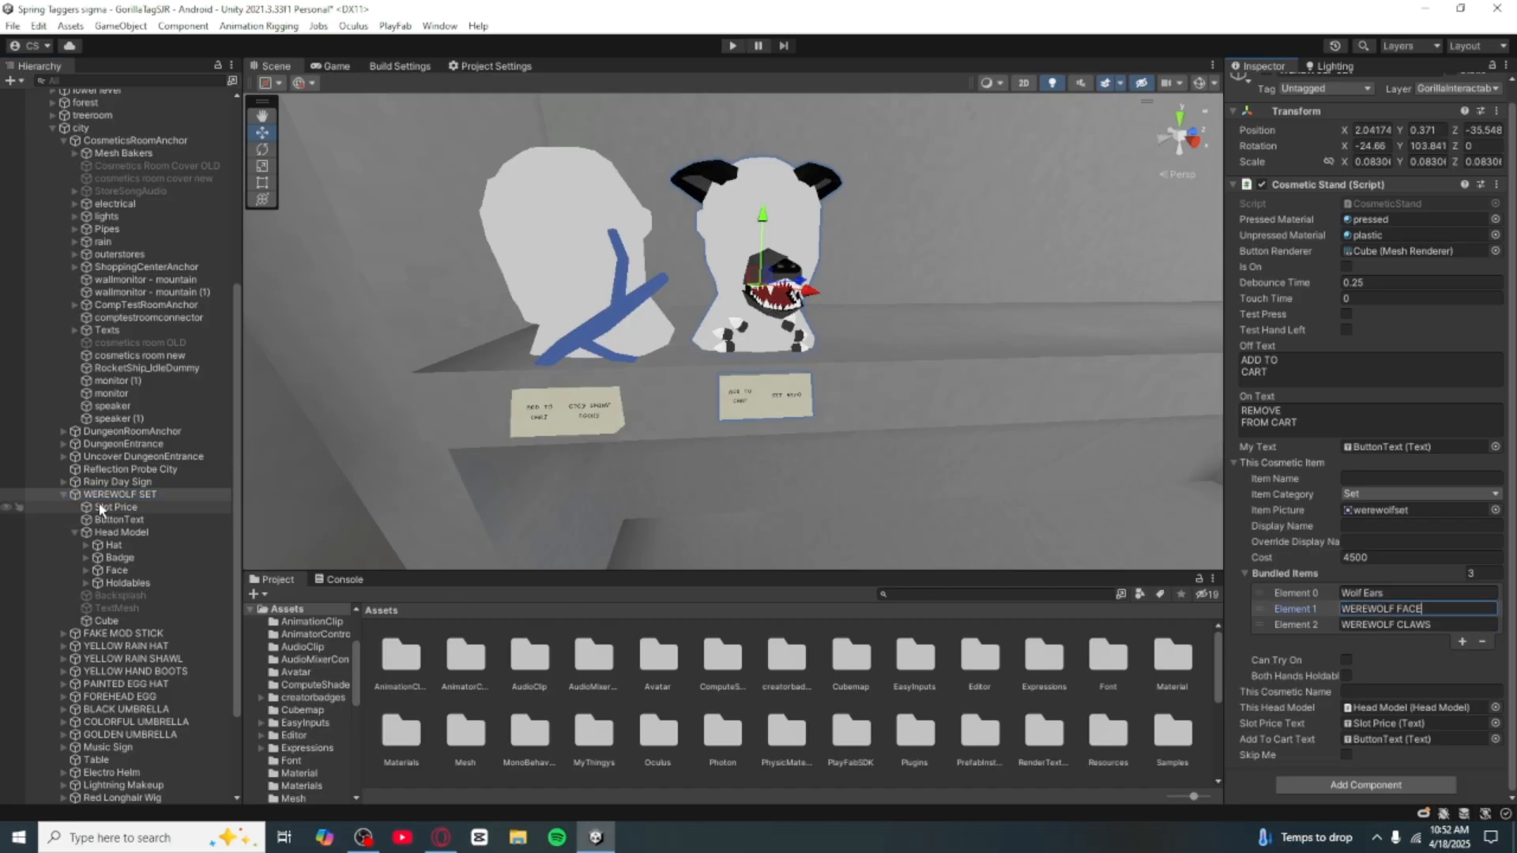
Step: Copy the wolf ears object's name from the head model's Hat group and set bundled item Element 0 to WEREWOLF EARS
{"action": "left_click", "coordinate": [113, 545]}
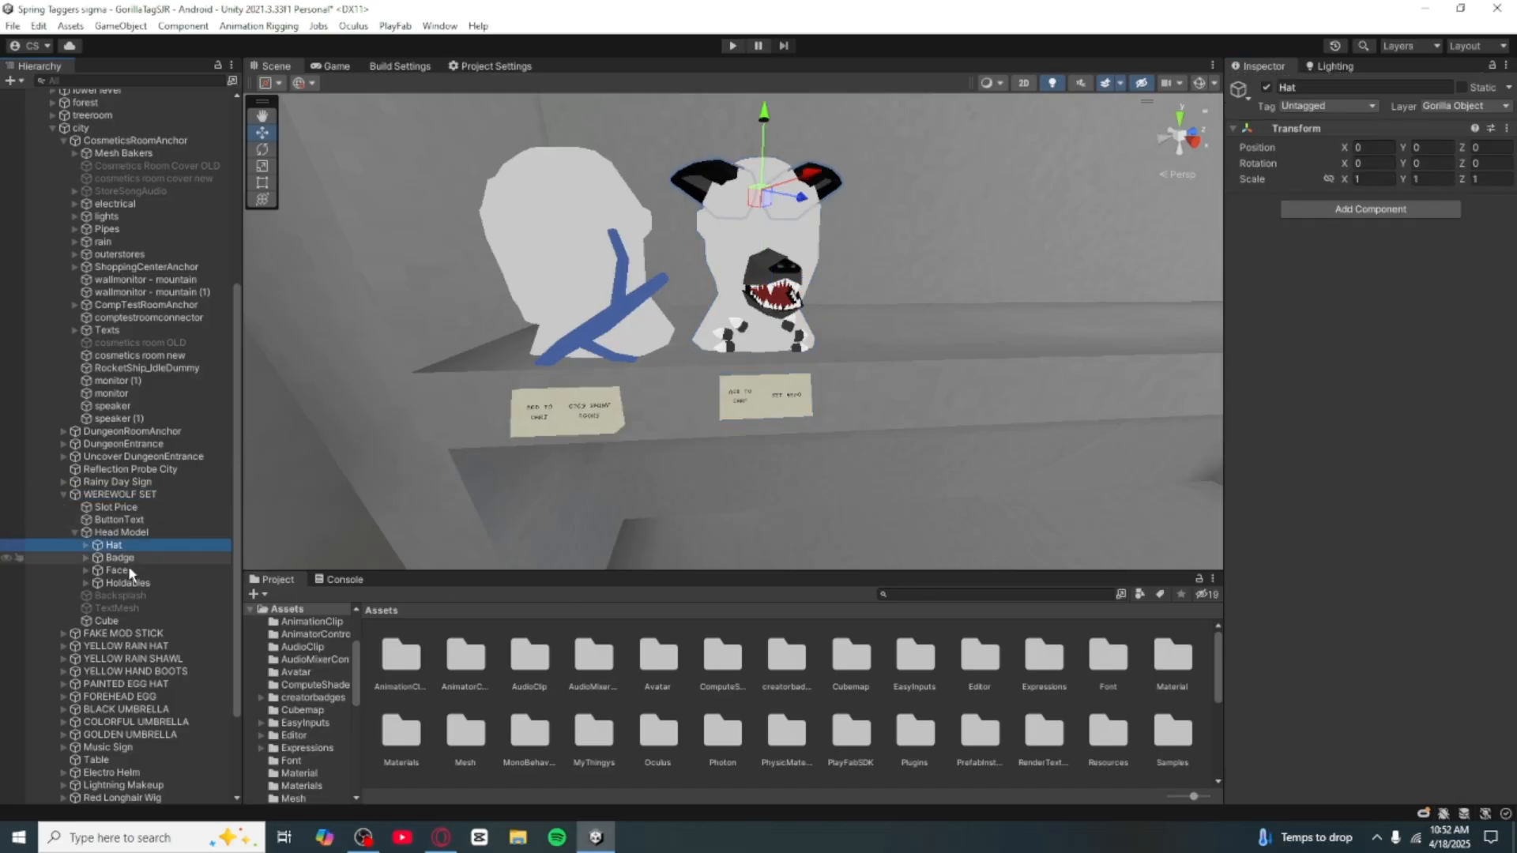
{"action": "left_click", "coordinate": [86, 545]}
{"action": "left_click", "coordinate": [156, 608]}
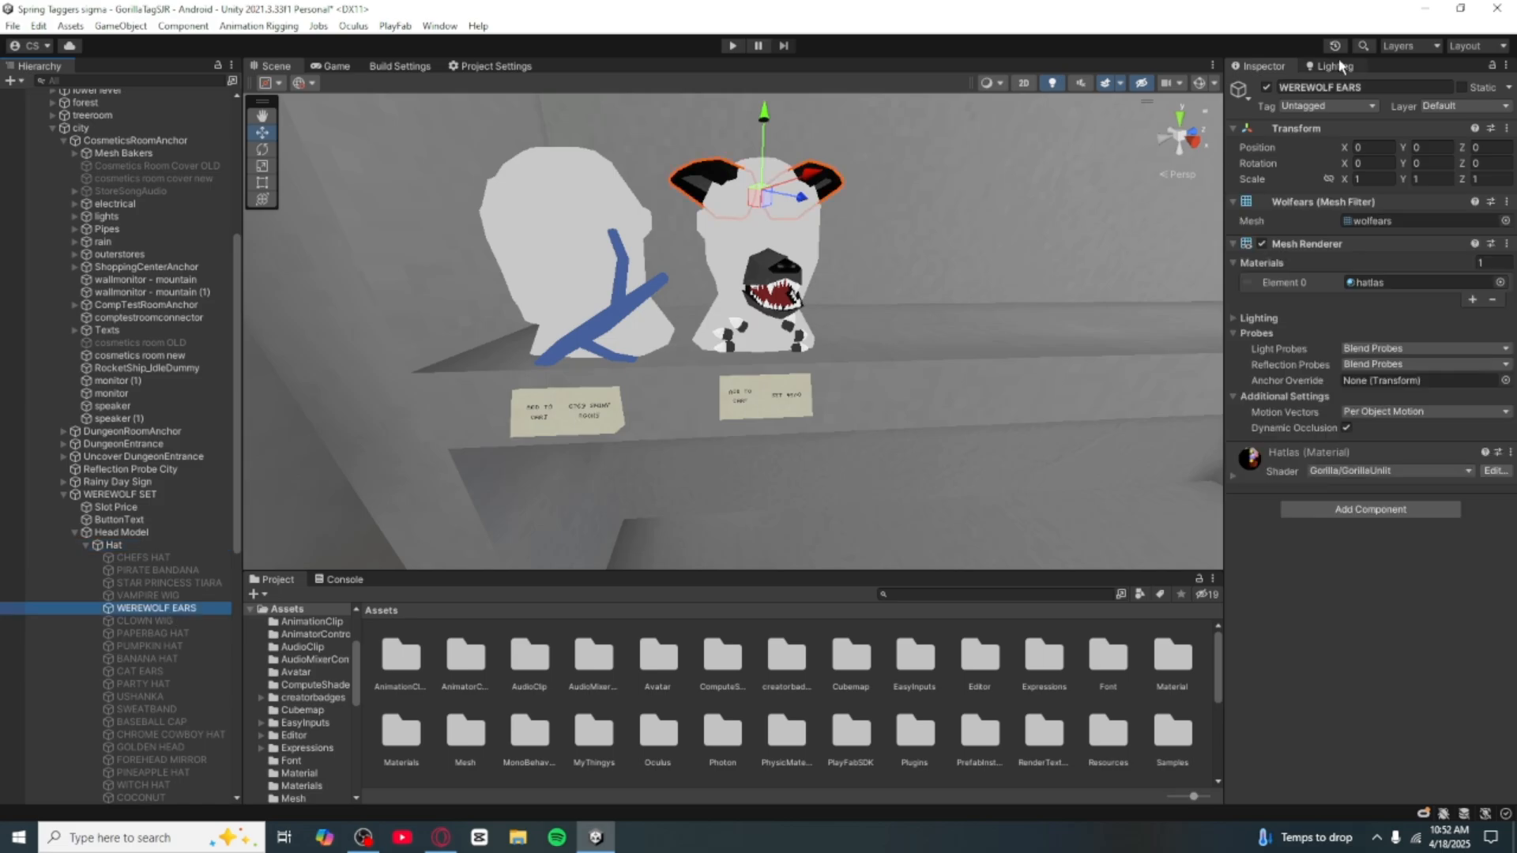
{"action": "left_click", "coordinate": [1343, 87]}
{"action": "key", "text": "ctrl+c"}
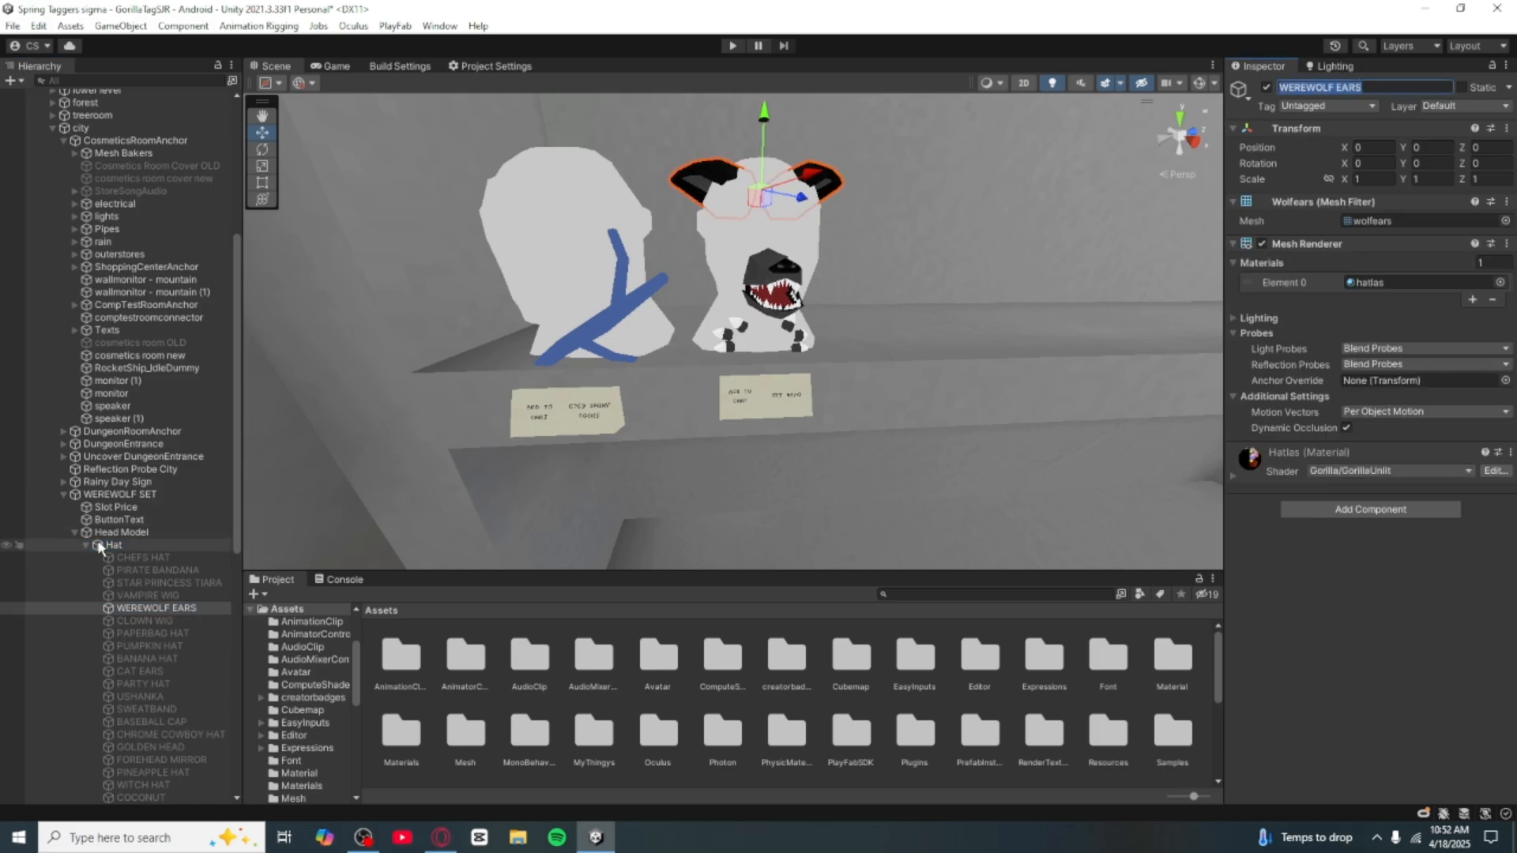
{"action": "left_click", "coordinate": [85, 545]}
{"action": "left_click", "coordinate": [74, 532]}
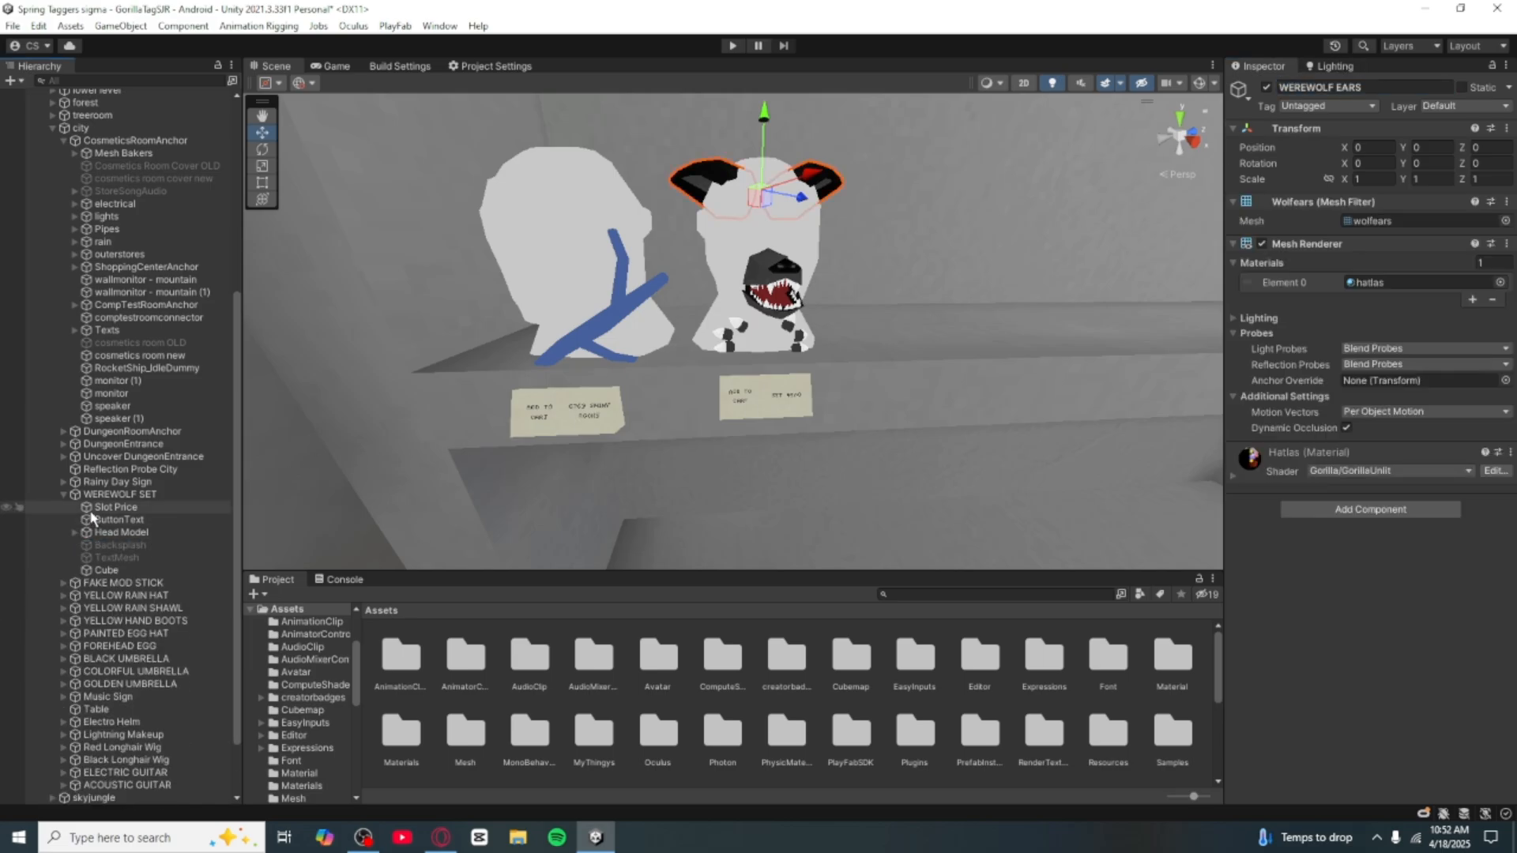
{"action": "left_click", "coordinate": [91, 507]}
{"action": "left_click", "coordinate": [111, 494]}
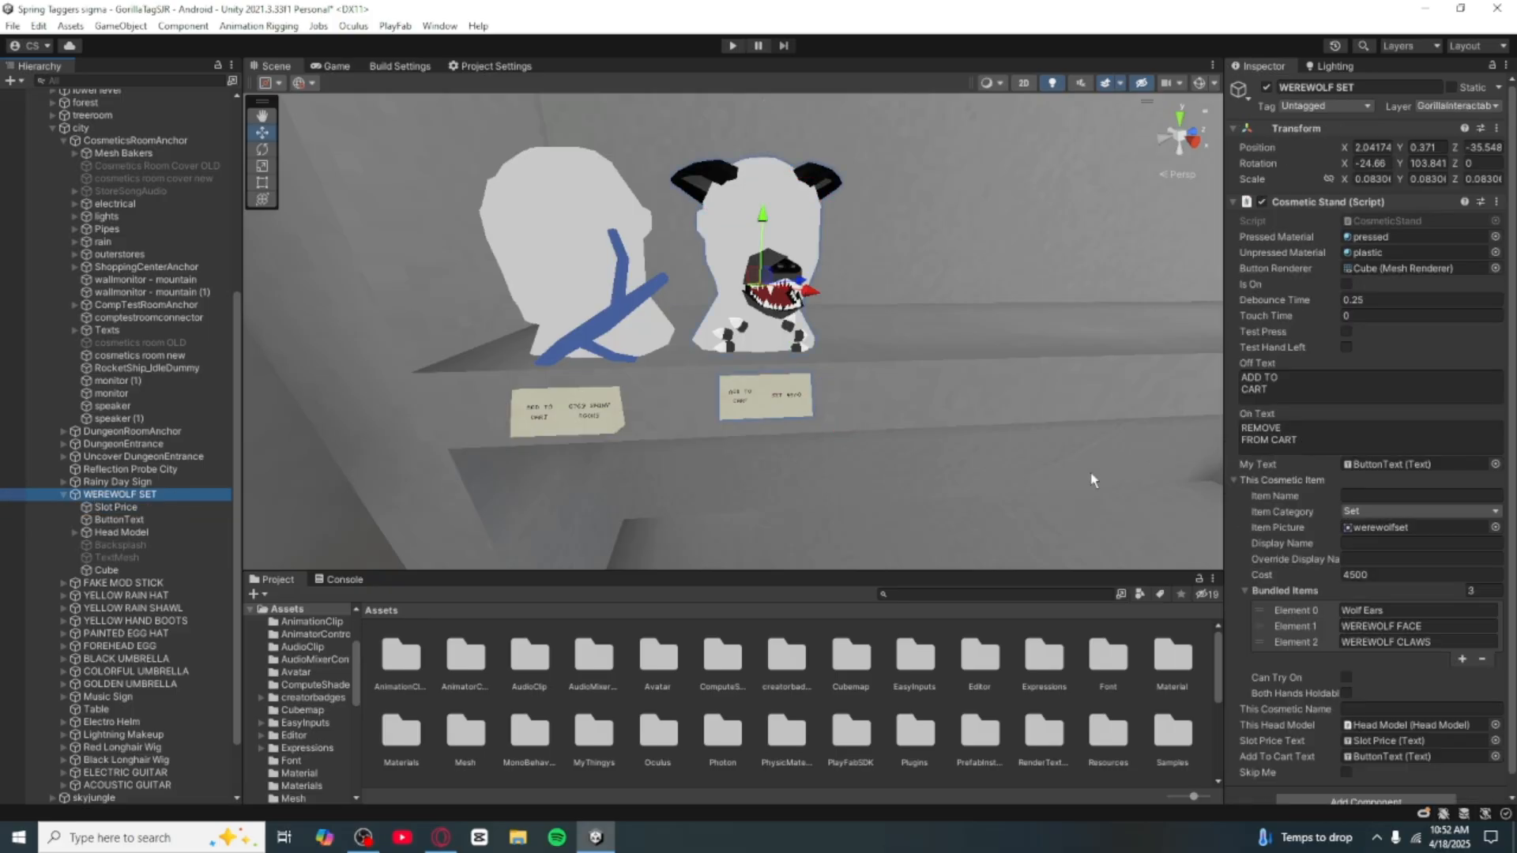
{"action": "left_click", "coordinate": [1413, 607]}
{"action": "key", "text": "ctrl+v"}
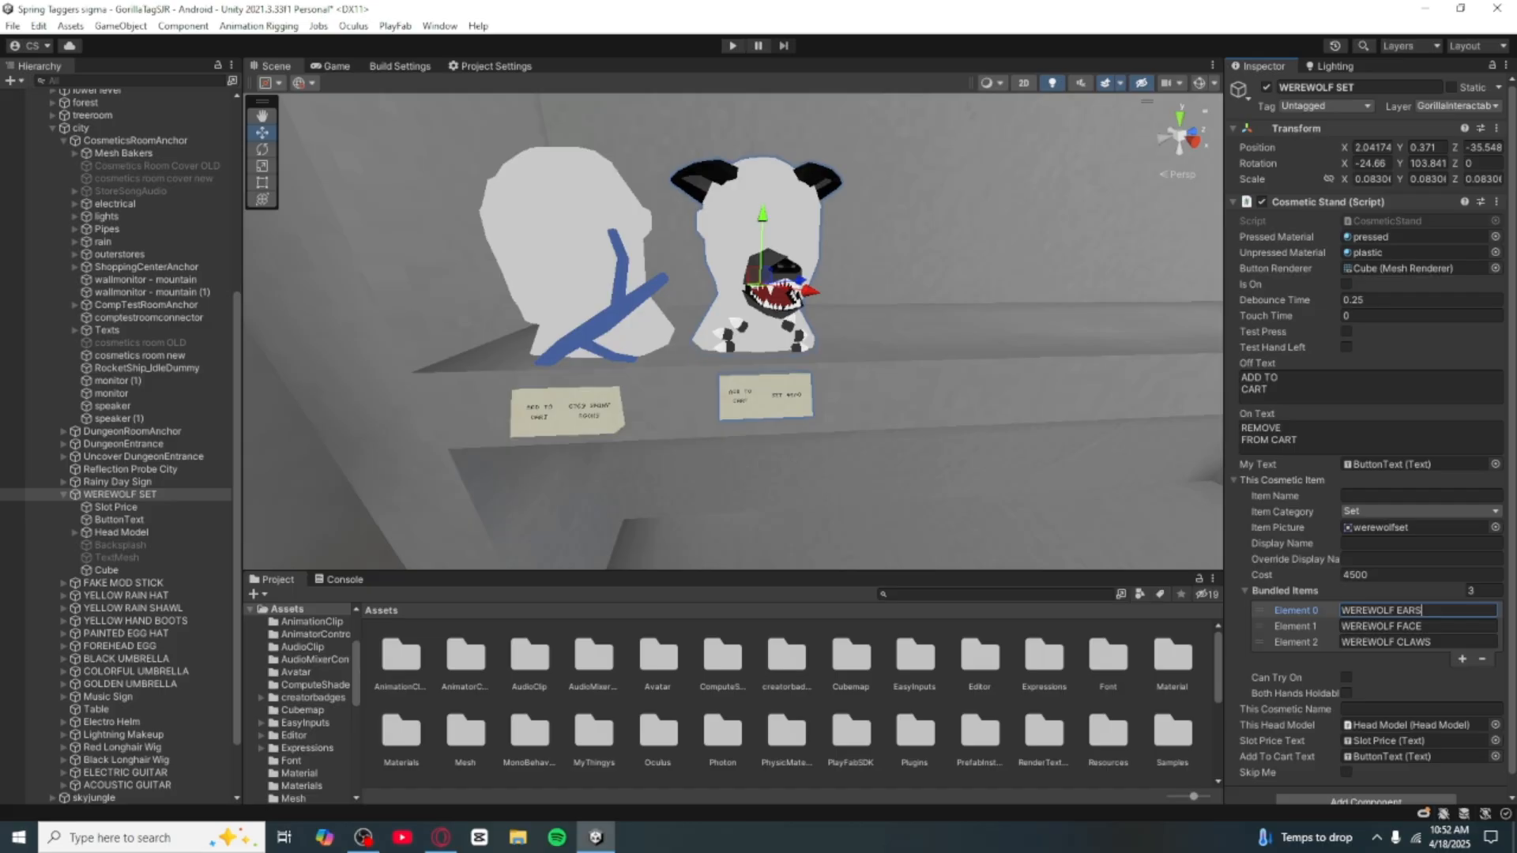
Step: Switch to the PlayFab catalog in the browser, open the WEREWOLF SET bundle for editing and select its Item ID
{"action": "left_click_drag", "start_coordinate": [1516, 121], "coordinate": [1241, 1]}
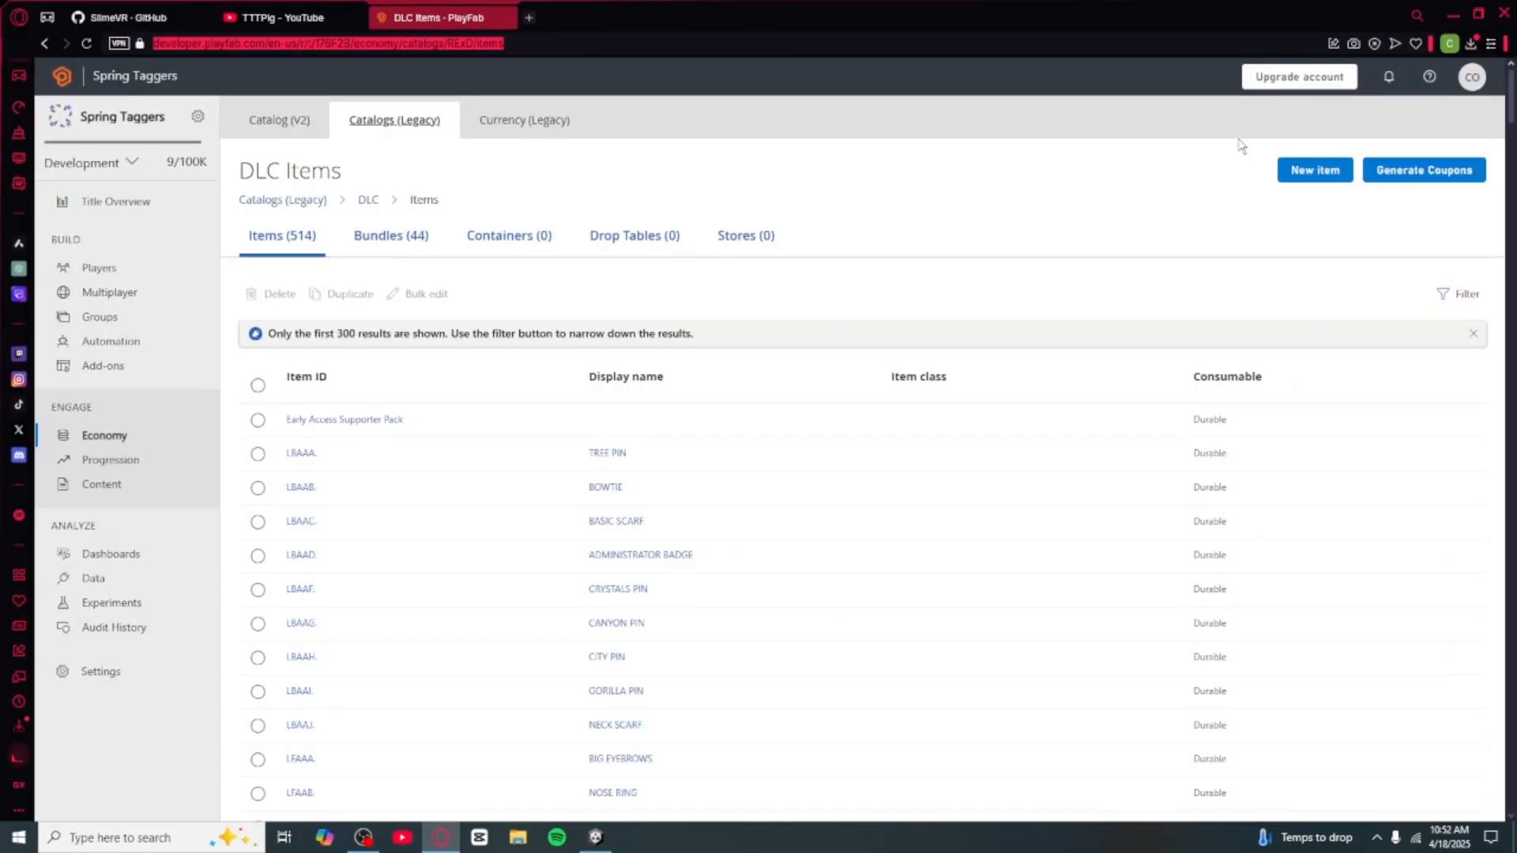
{"action": "left_click", "coordinate": [1207, 220]}
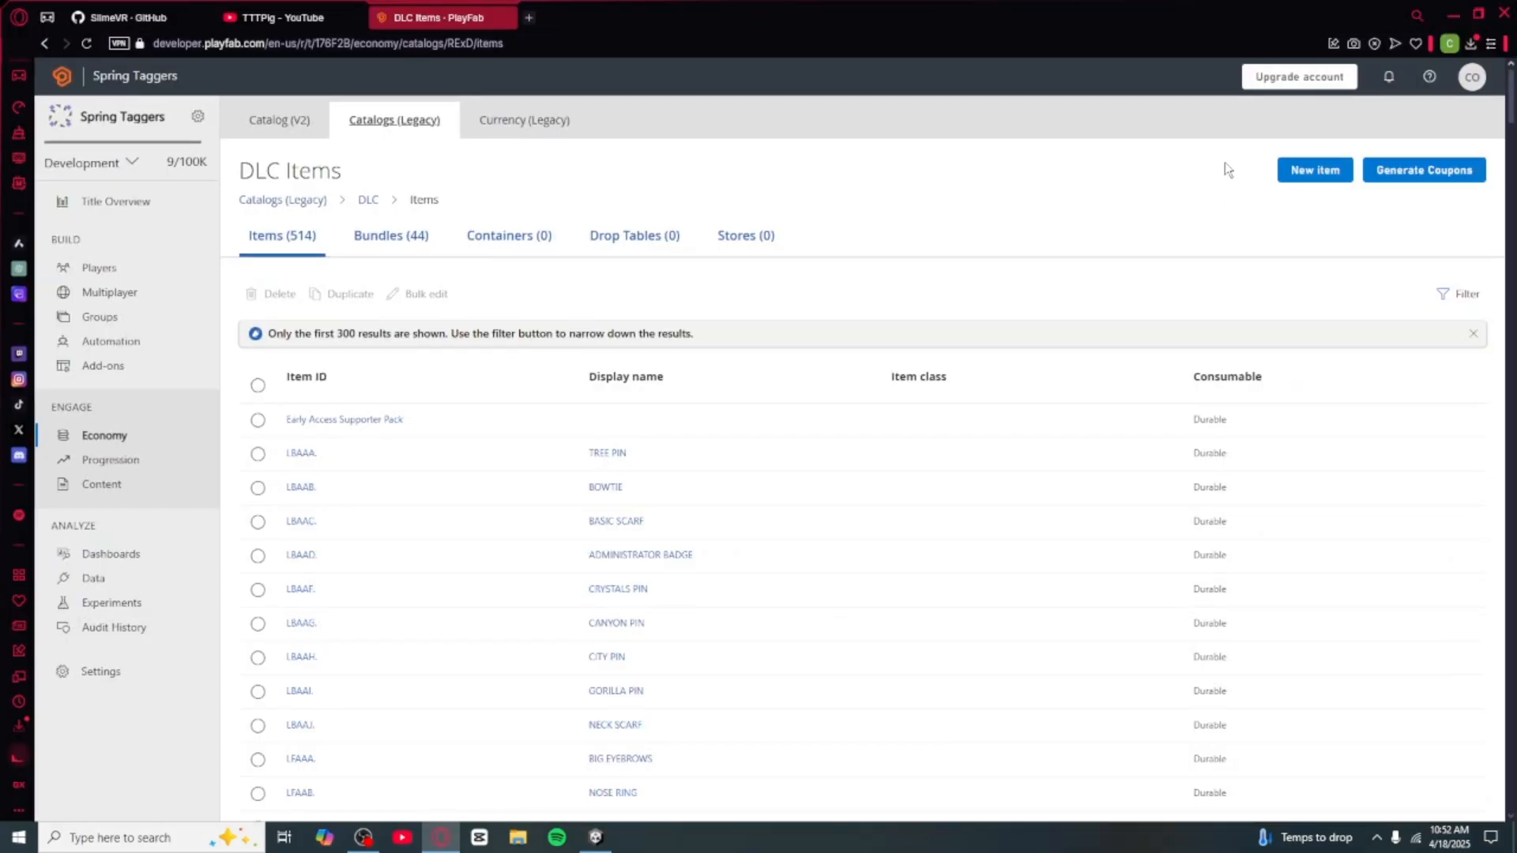
{"action": "left_click", "coordinate": [365, 237]}
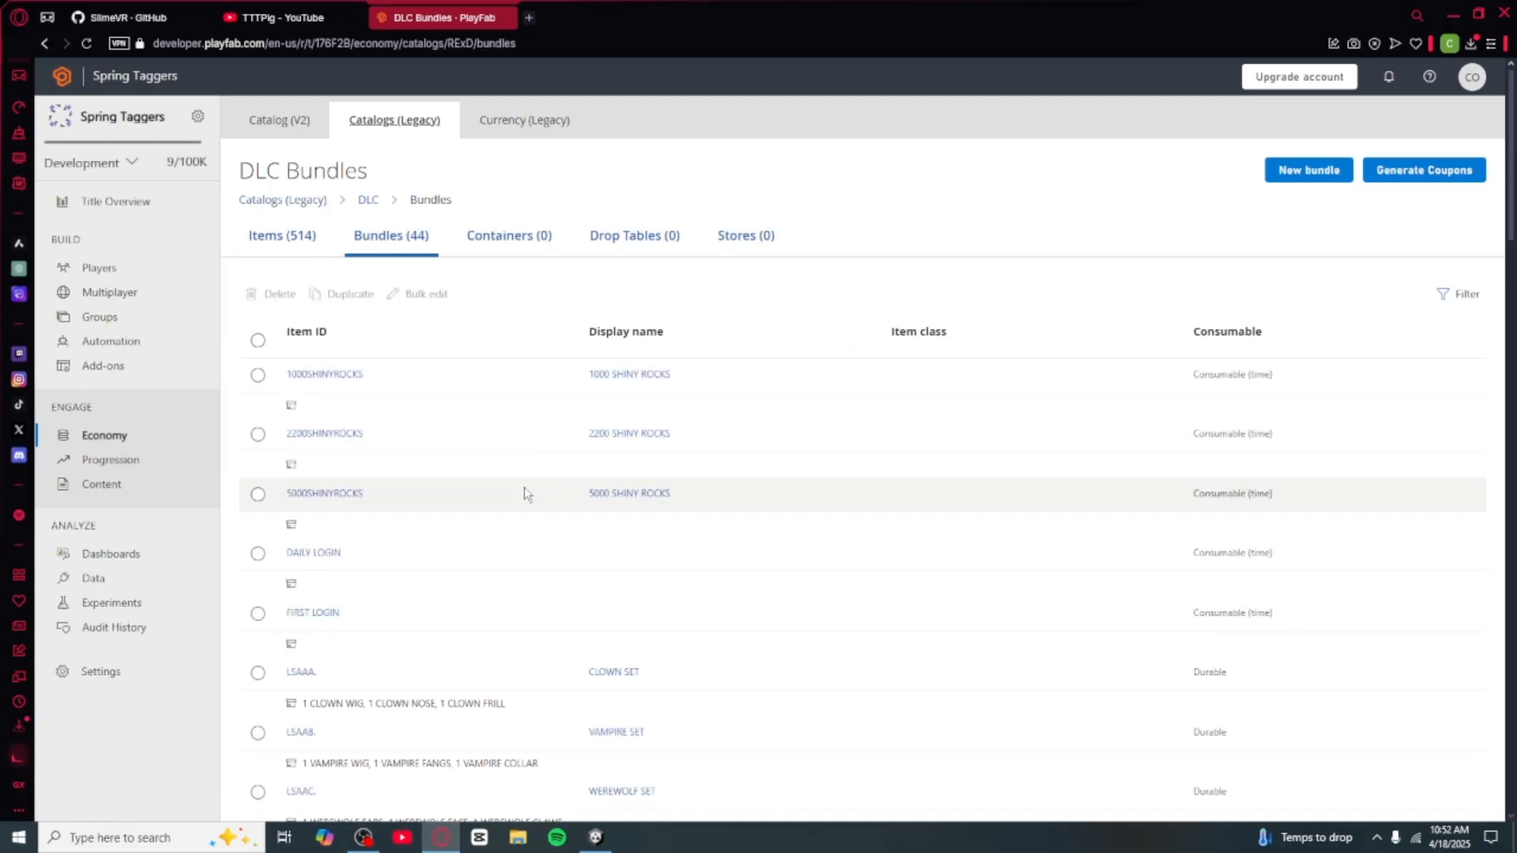
{"action": "scroll", "coordinate": [524, 494], "scroll_direction": "down", "scroll_amount": 15}
{"action": "scroll", "coordinate": [483, 518], "scroll_direction": "up", "scroll_amount": 8}
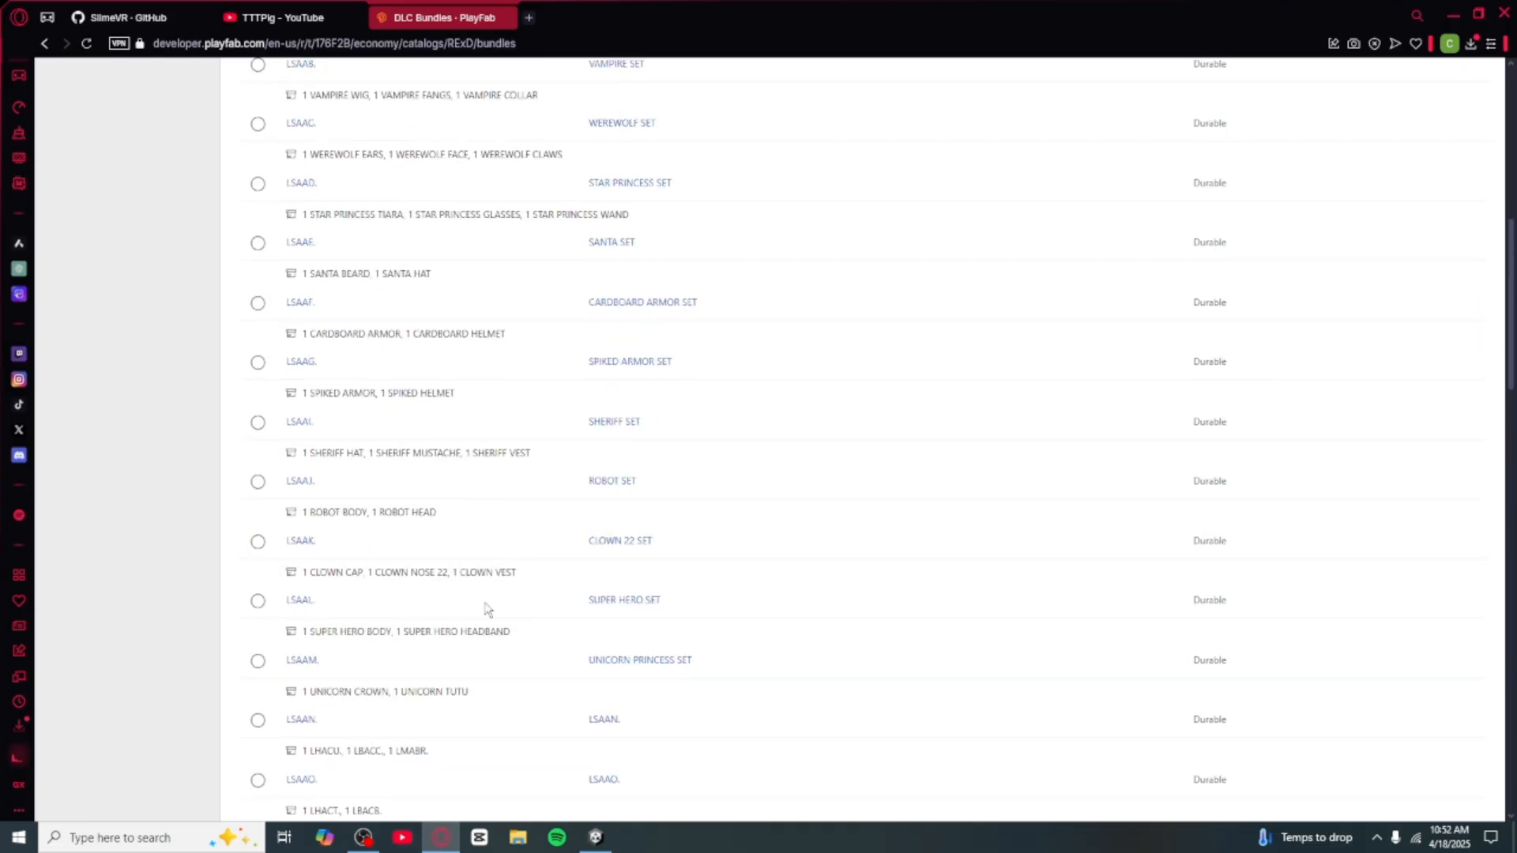
{"action": "scroll", "coordinate": [532, 393], "scroll_direction": "up", "scroll_amount": 8}
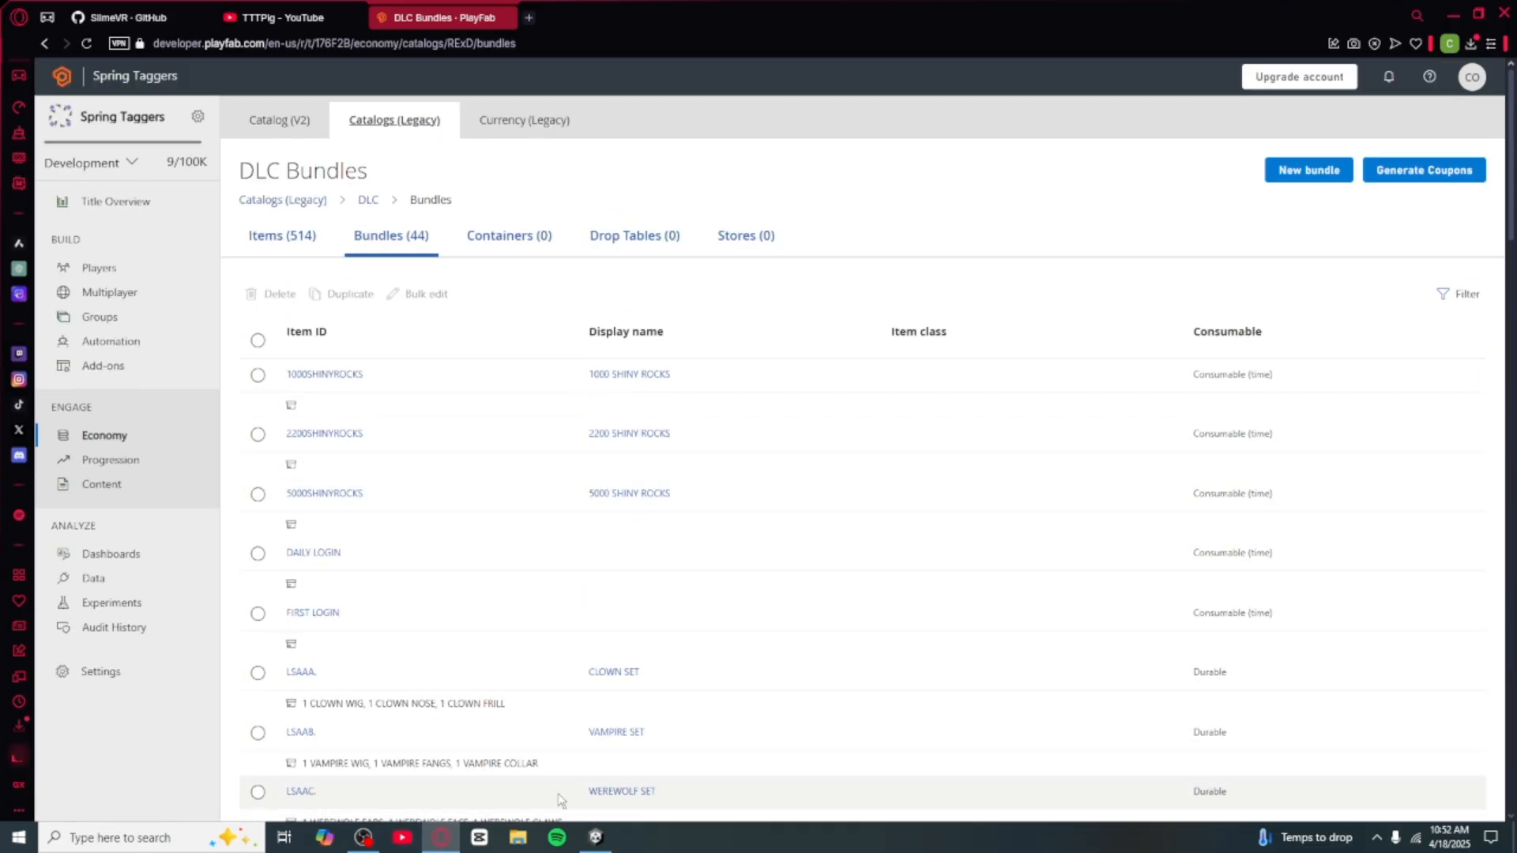
{"action": "scroll", "coordinate": [1506, 227], "scroll_direction": "down", "scroll_amount": 1}
{"action": "scroll", "coordinate": [774, 435], "scroll_direction": "down", "scroll_amount": 2}
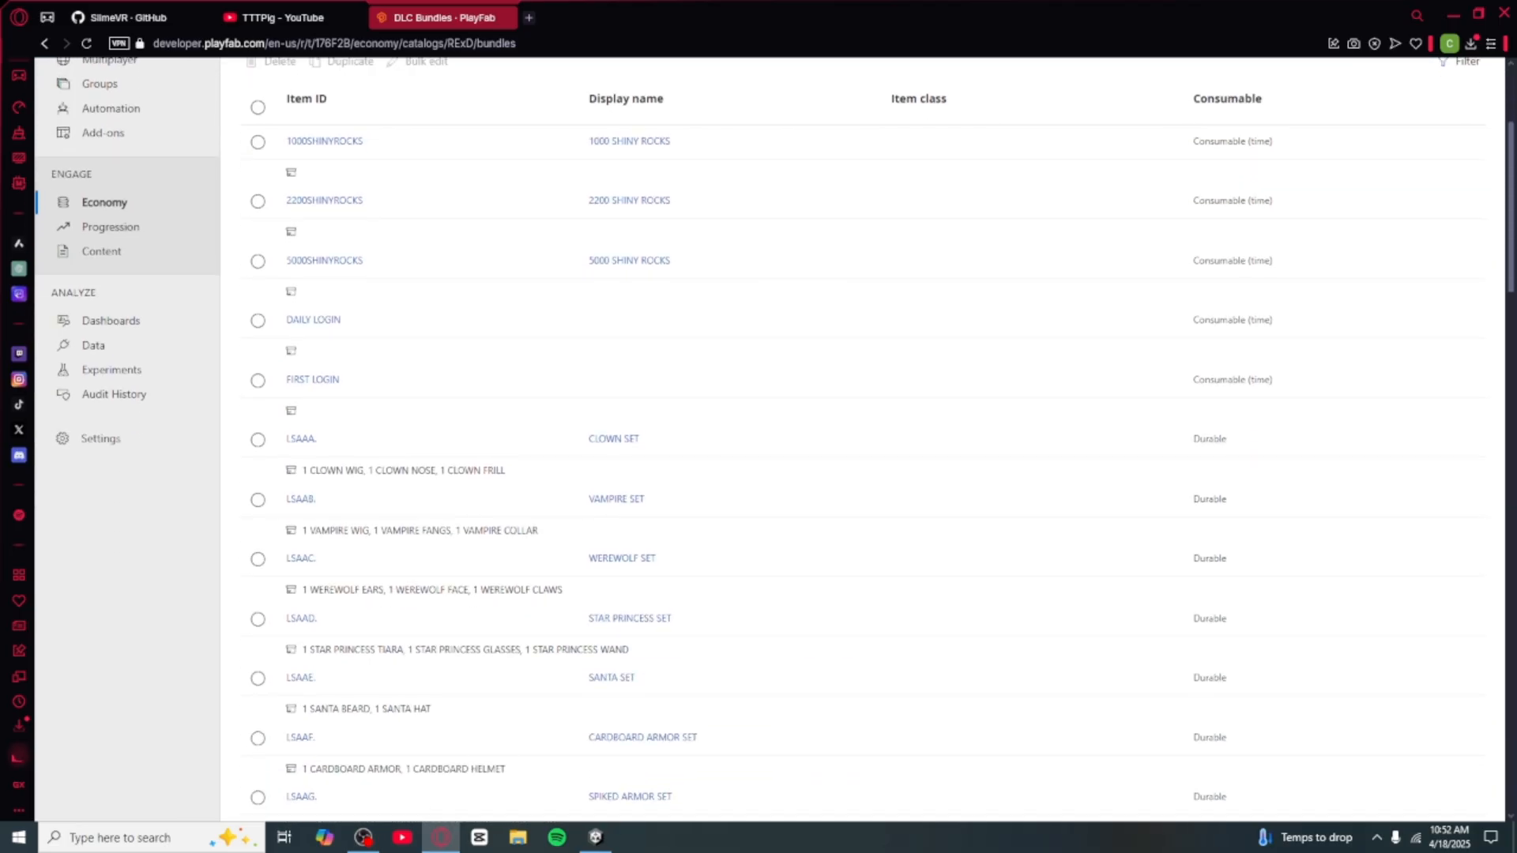
{"action": "scroll", "coordinate": [773, 439], "scroll_direction": "down", "scroll_amount": 1}
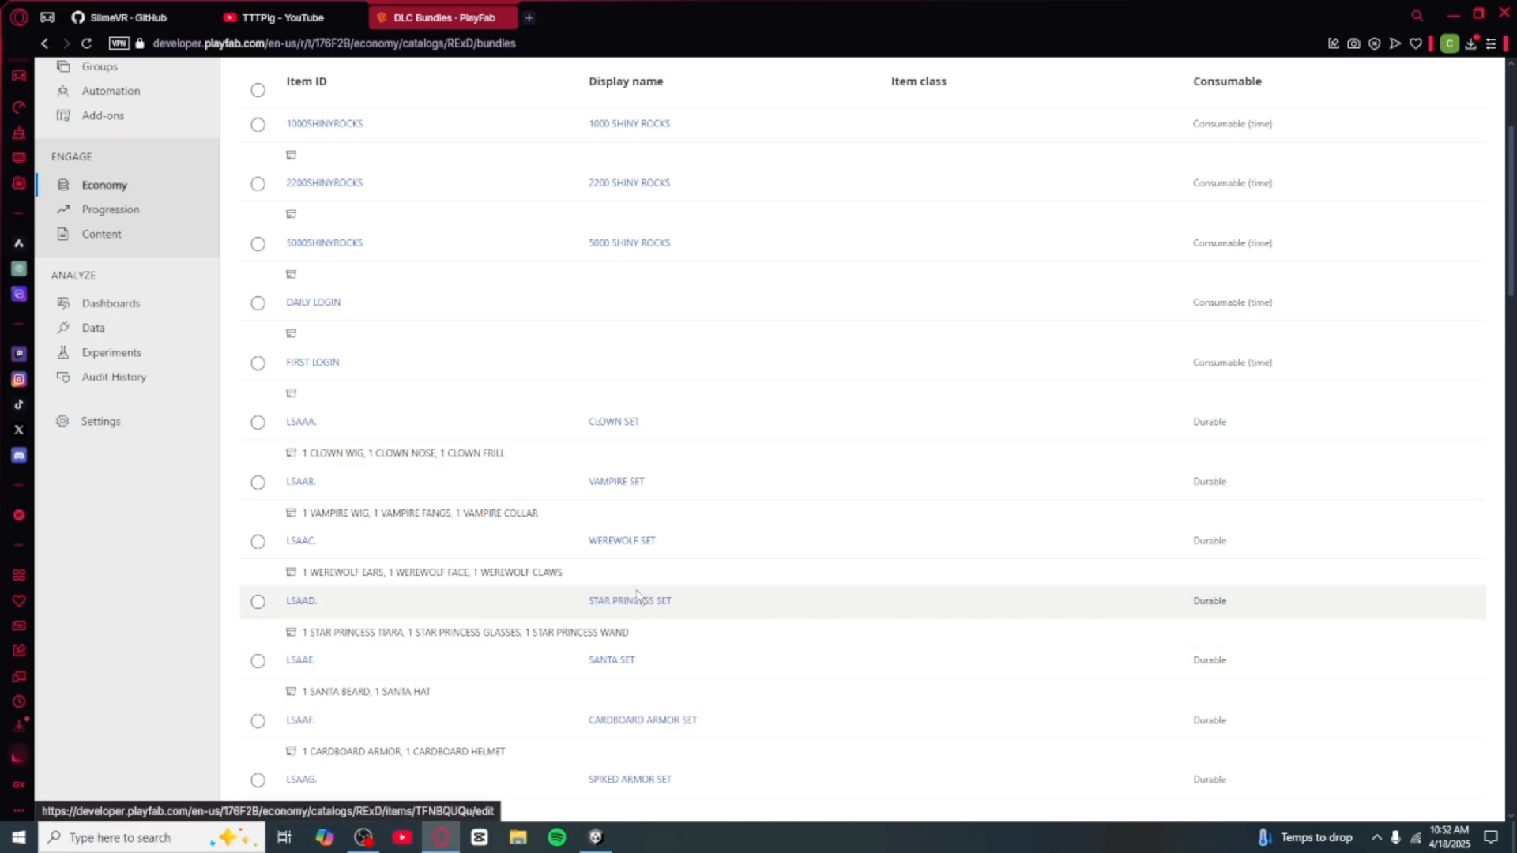
{"action": "left_click", "coordinate": [643, 544]}
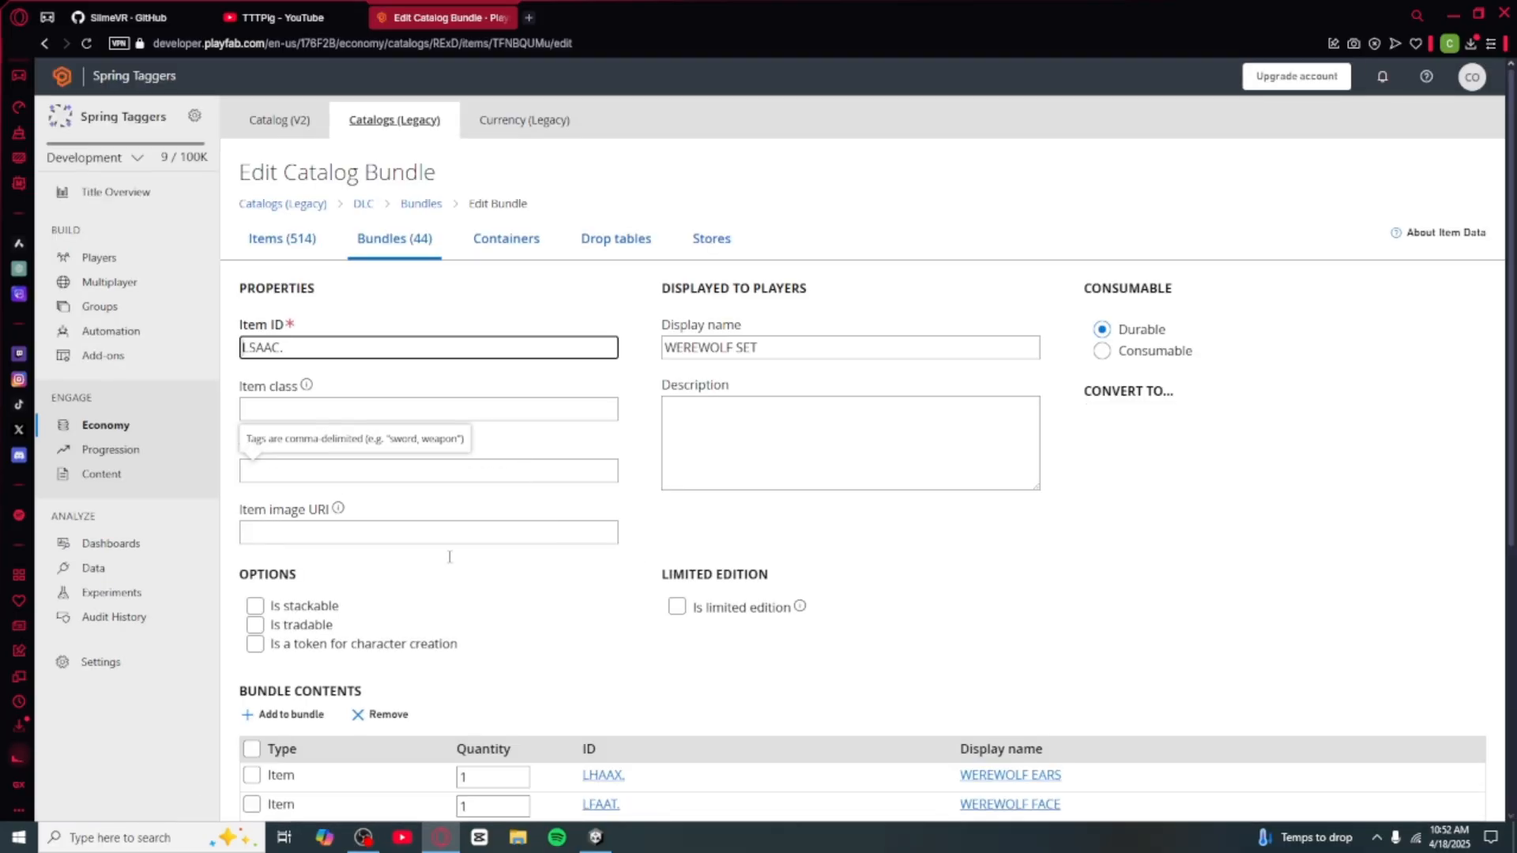
{"action": "left_click_drag", "start_coordinate": [336, 350], "coordinate": [226, 352]}
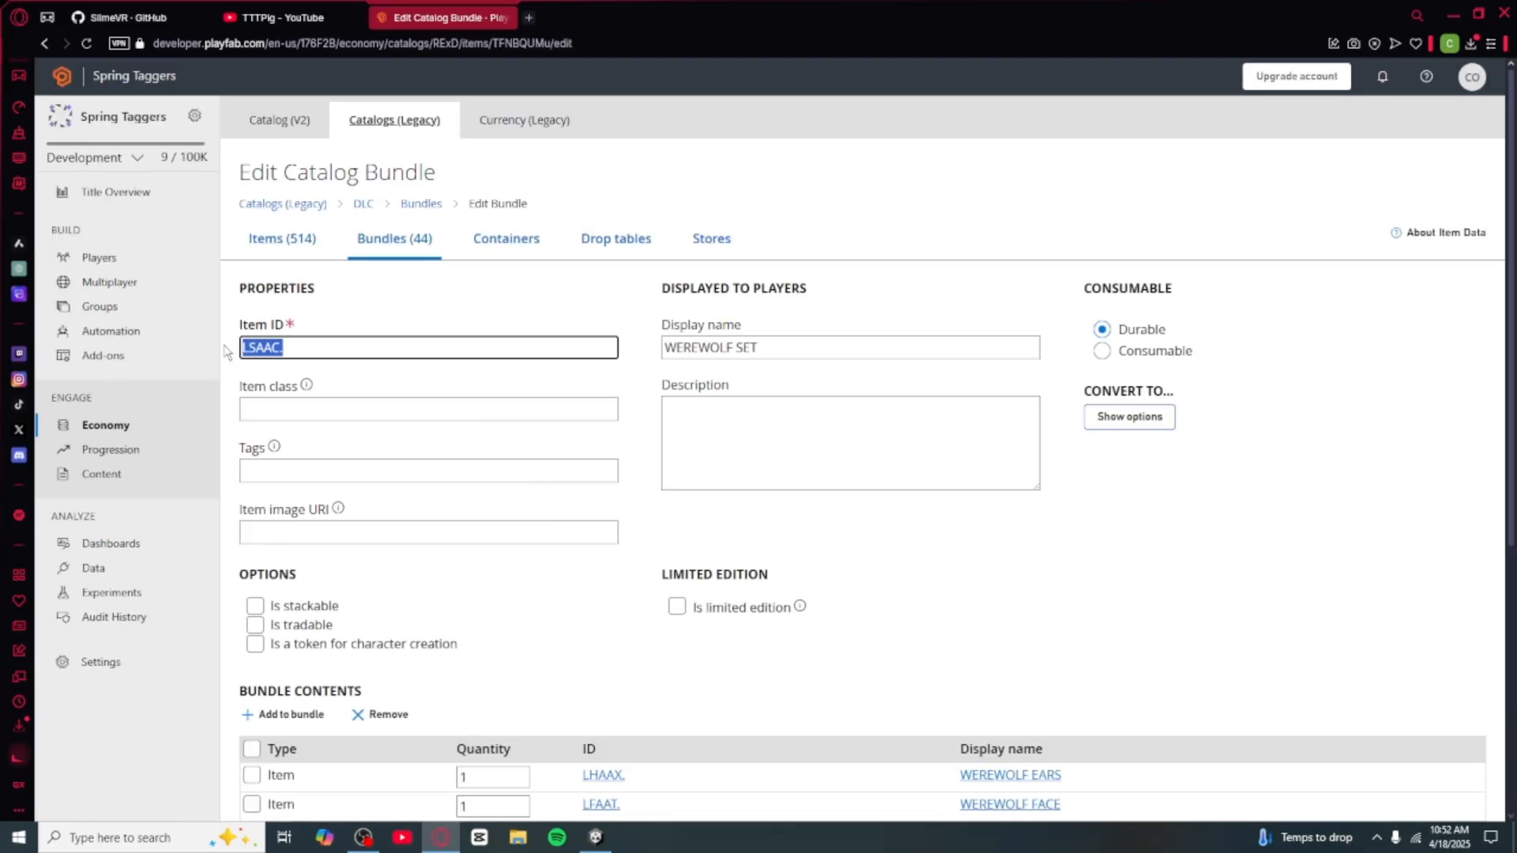
Step: Add a price of 4500 in the SR currency to the WEREWOLF SET bundle
{"action": "scroll", "coordinate": [745, 646], "scroll_direction": "down", "scroll_amount": 5}
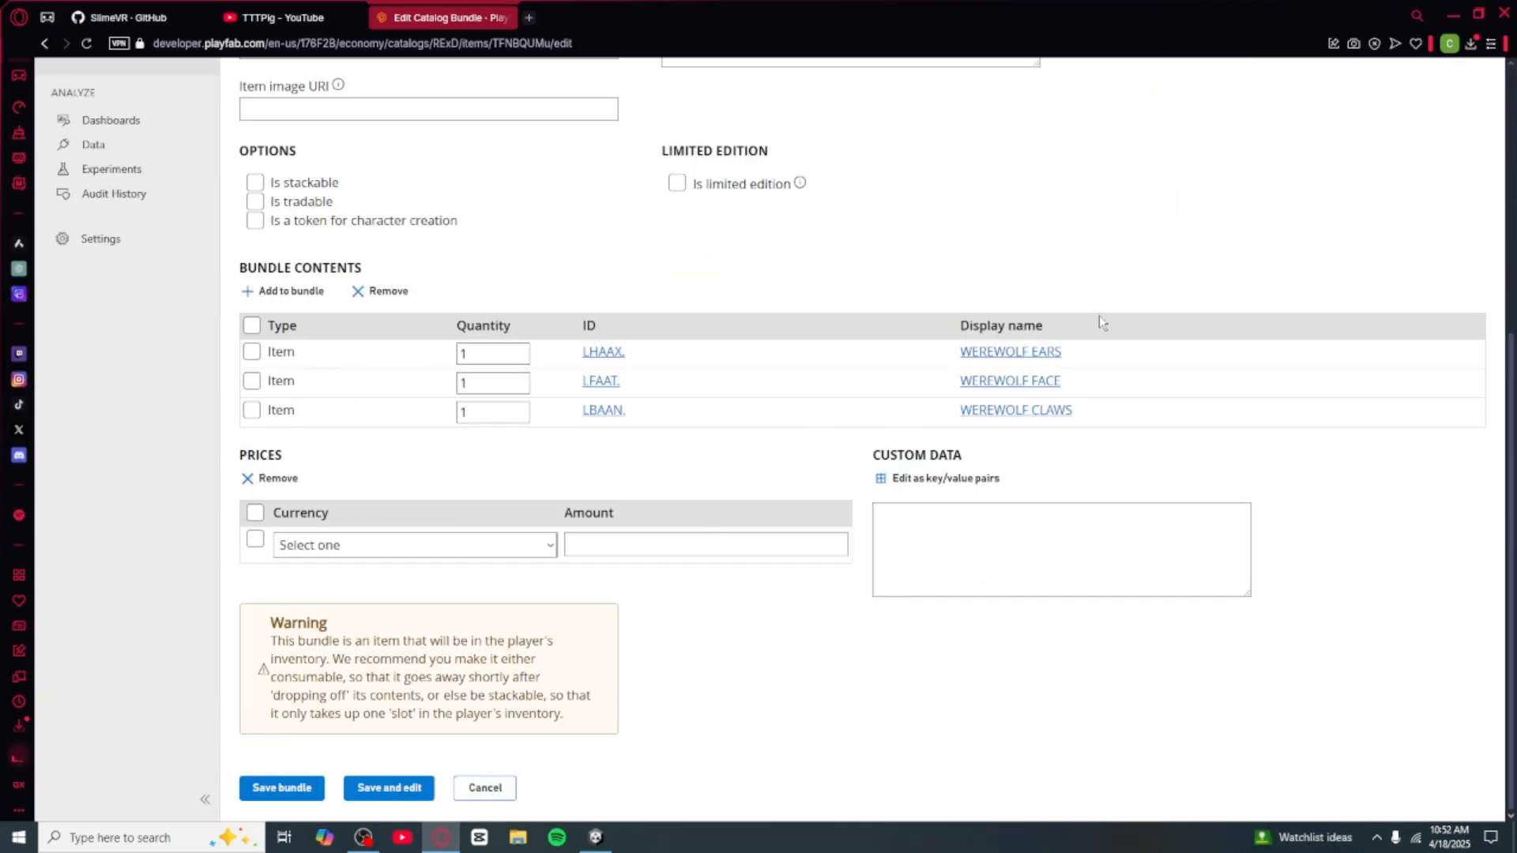
{"action": "left_click", "coordinate": [430, 547]}
{"action": "left_click", "coordinate": [327, 594]}
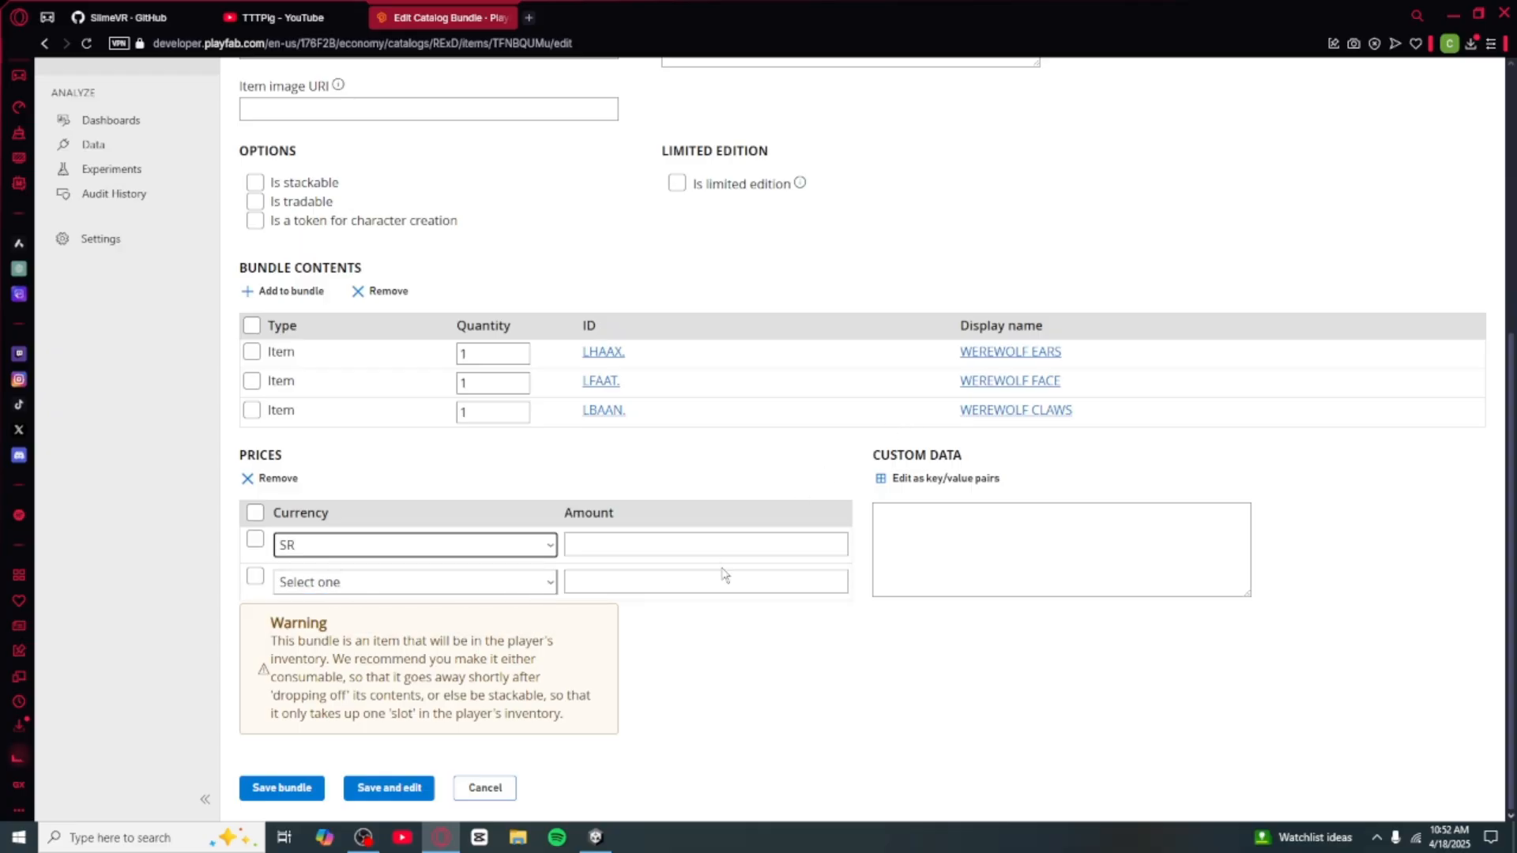
{"action": "key", "text": "Tab"}
{"action": "type", "text": "450"}
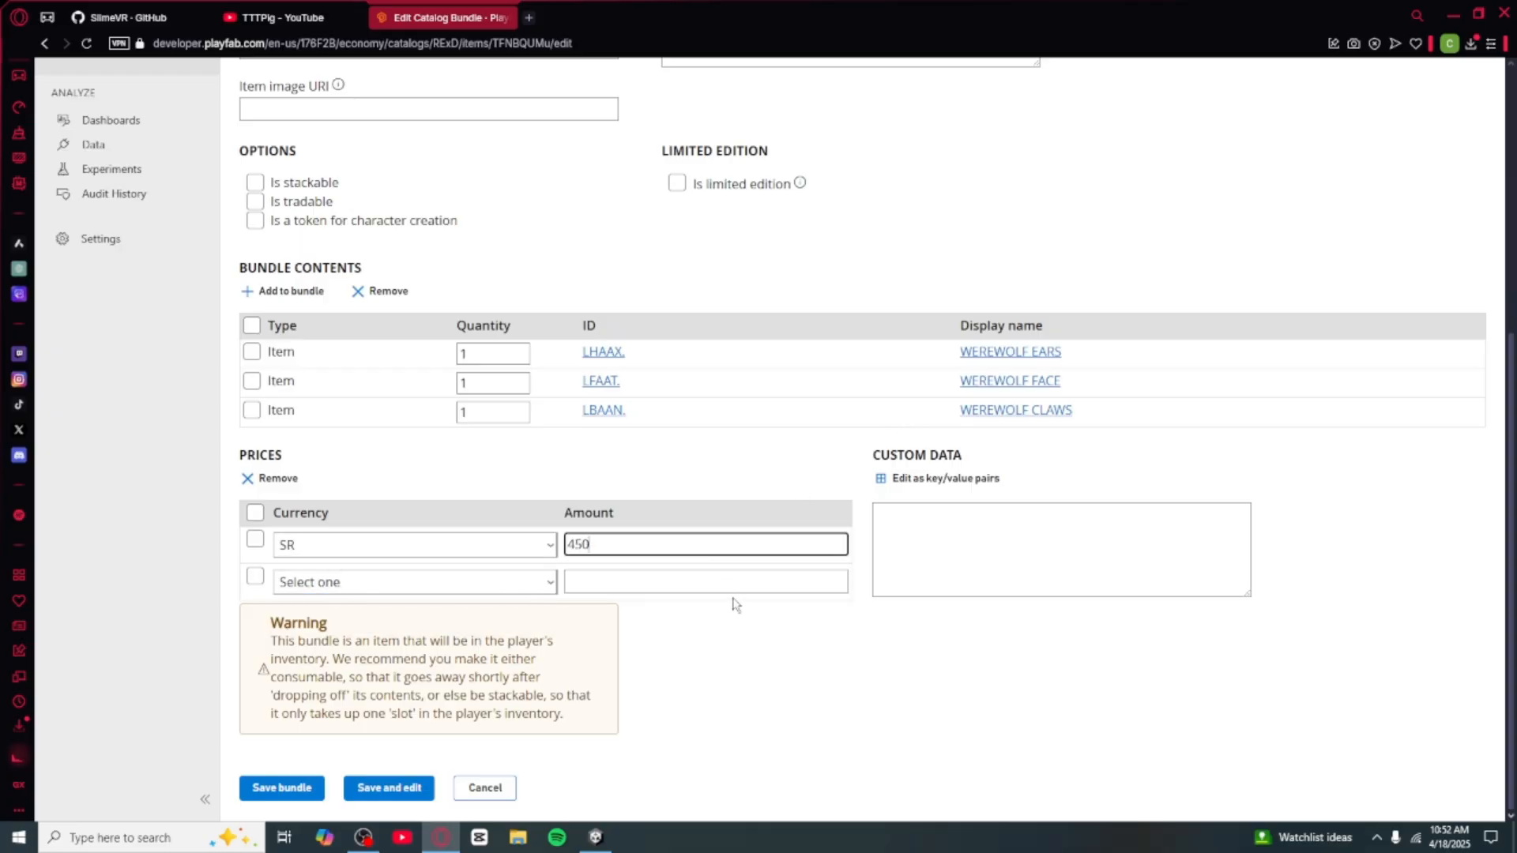
{"action": "left_click", "coordinate": [293, 786]}
Step: Copy the bundle's Item ID and save the bundle
{"action": "left_click", "coordinate": [346, 345]}
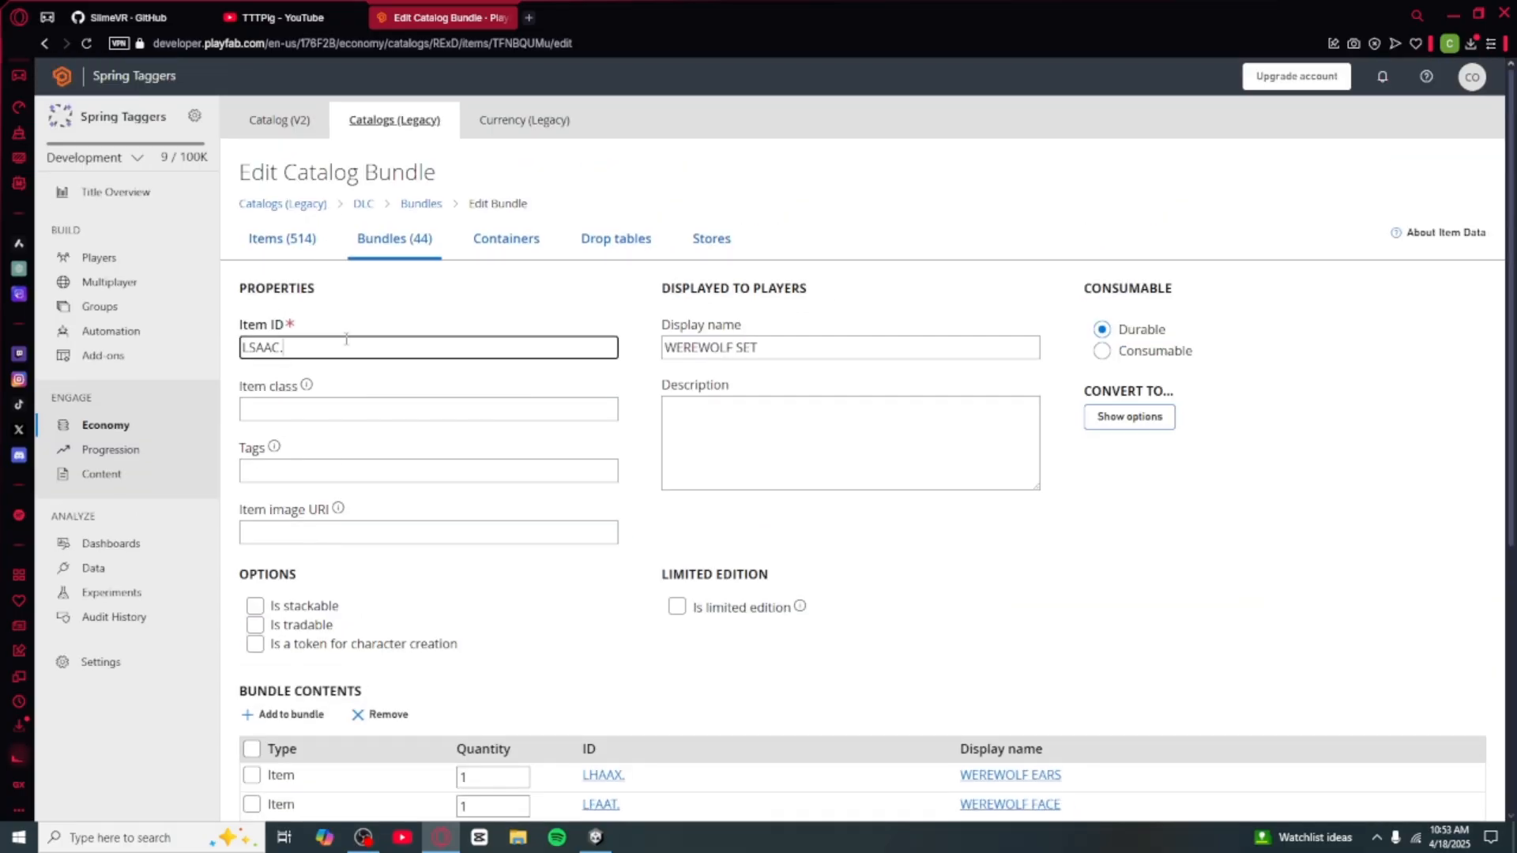
{"action": "key", "text": "ctrl+a"}
{"action": "scroll", "coordinate": [382, 413], "scroll_direction": "down", "scroll_amount": 5}
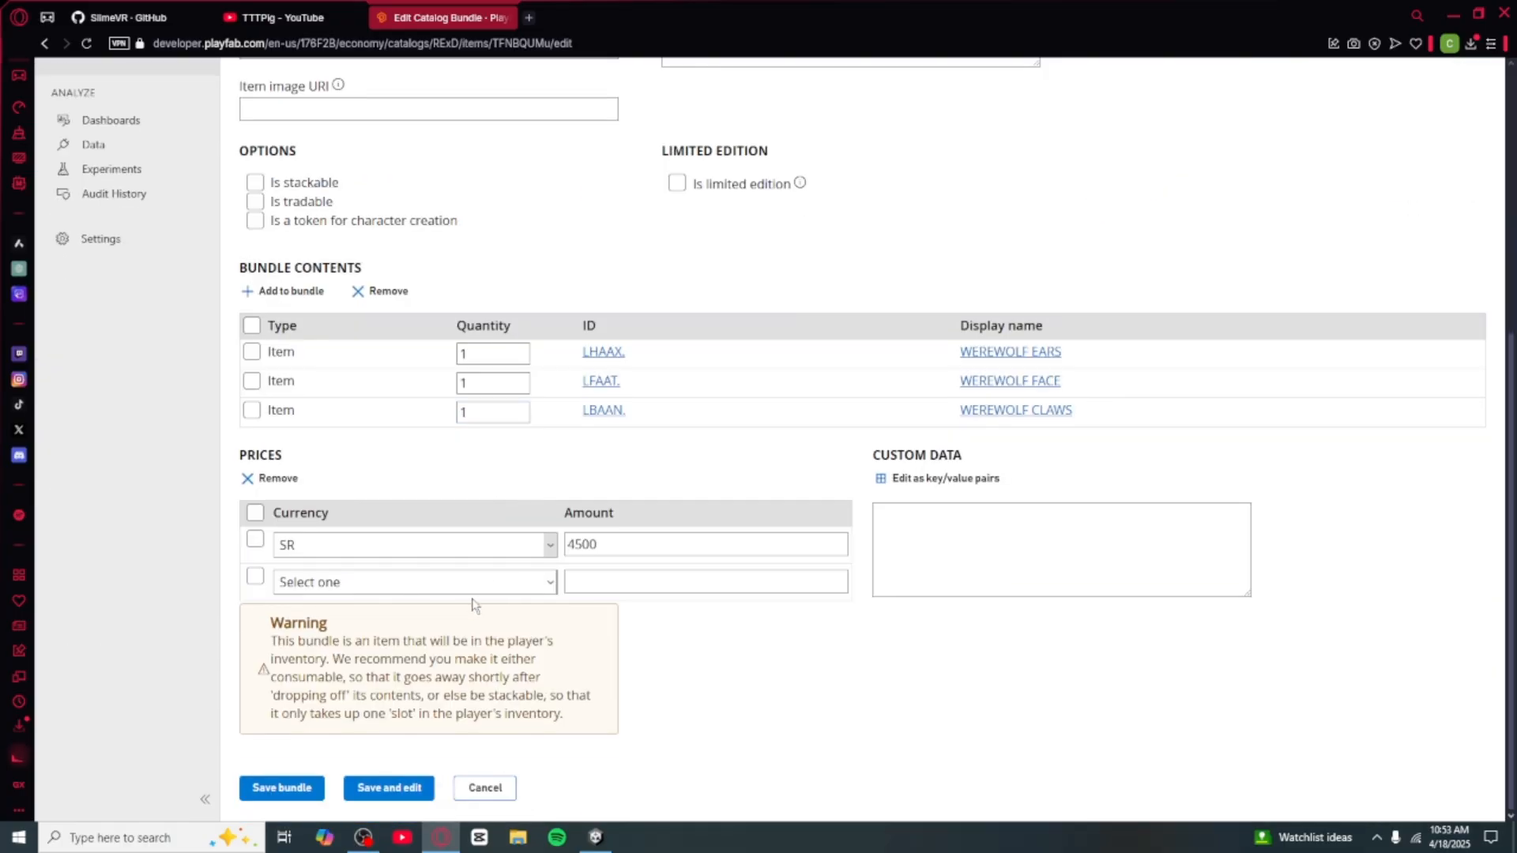
{"action": "left_click", "coordinate": [293, 786]}
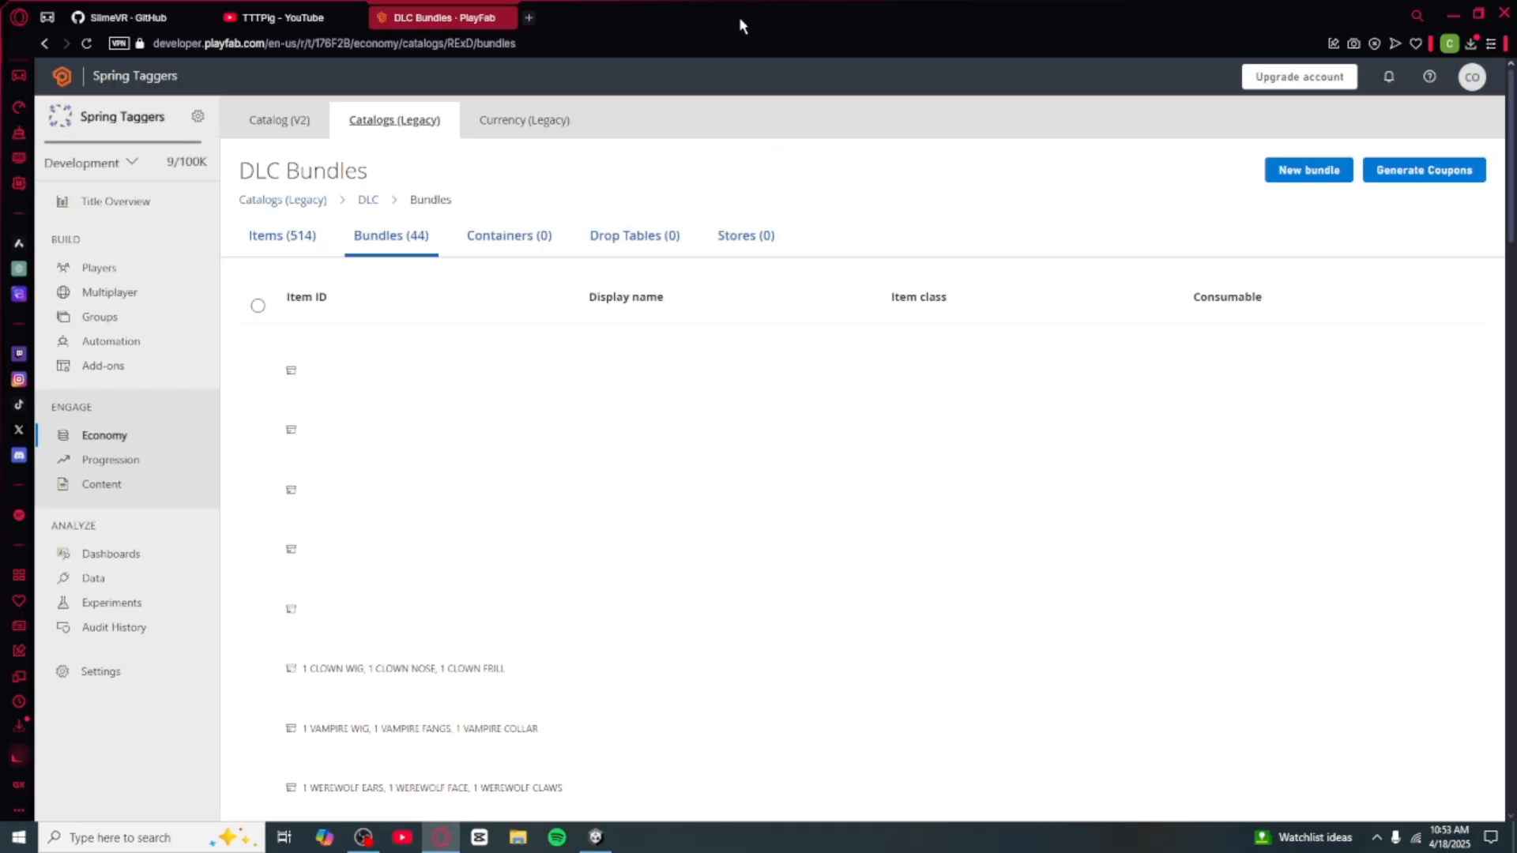
Step: Switch back to Unity and set the WEREWOLF SET stand's Item Name to LSAAC
{"action": "left_click_drag", "start_coordinate": [740, 19], "coordinate": [1516, 190]}
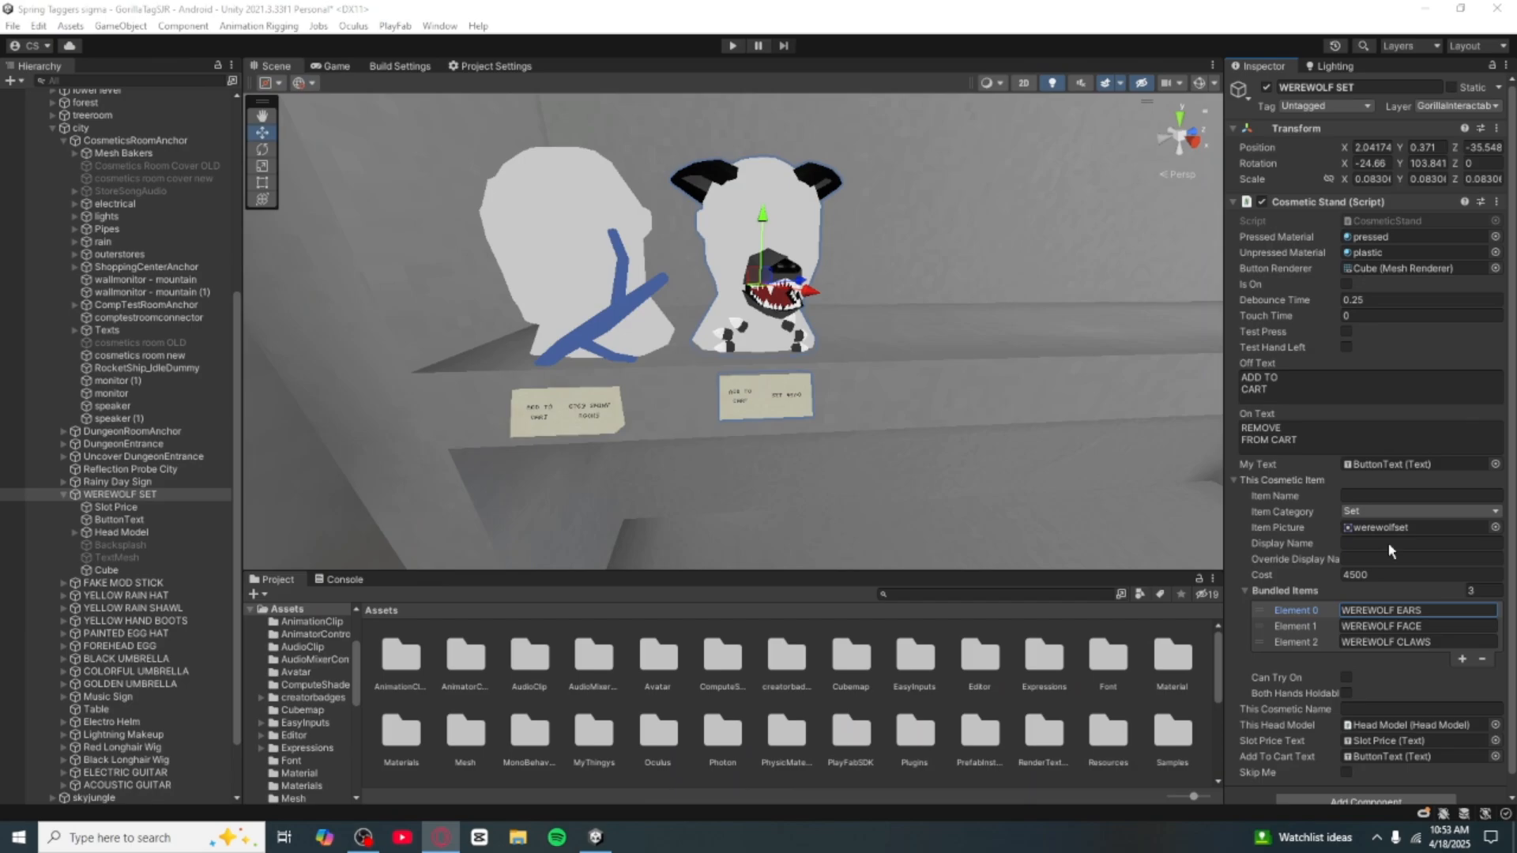
{"action": "key", "text": "w"}
{"action": "right_click_drag", "start_coordinate": [934, 409], "coordinate": [1056, 442]}
{"action": "key", "text": "s"}
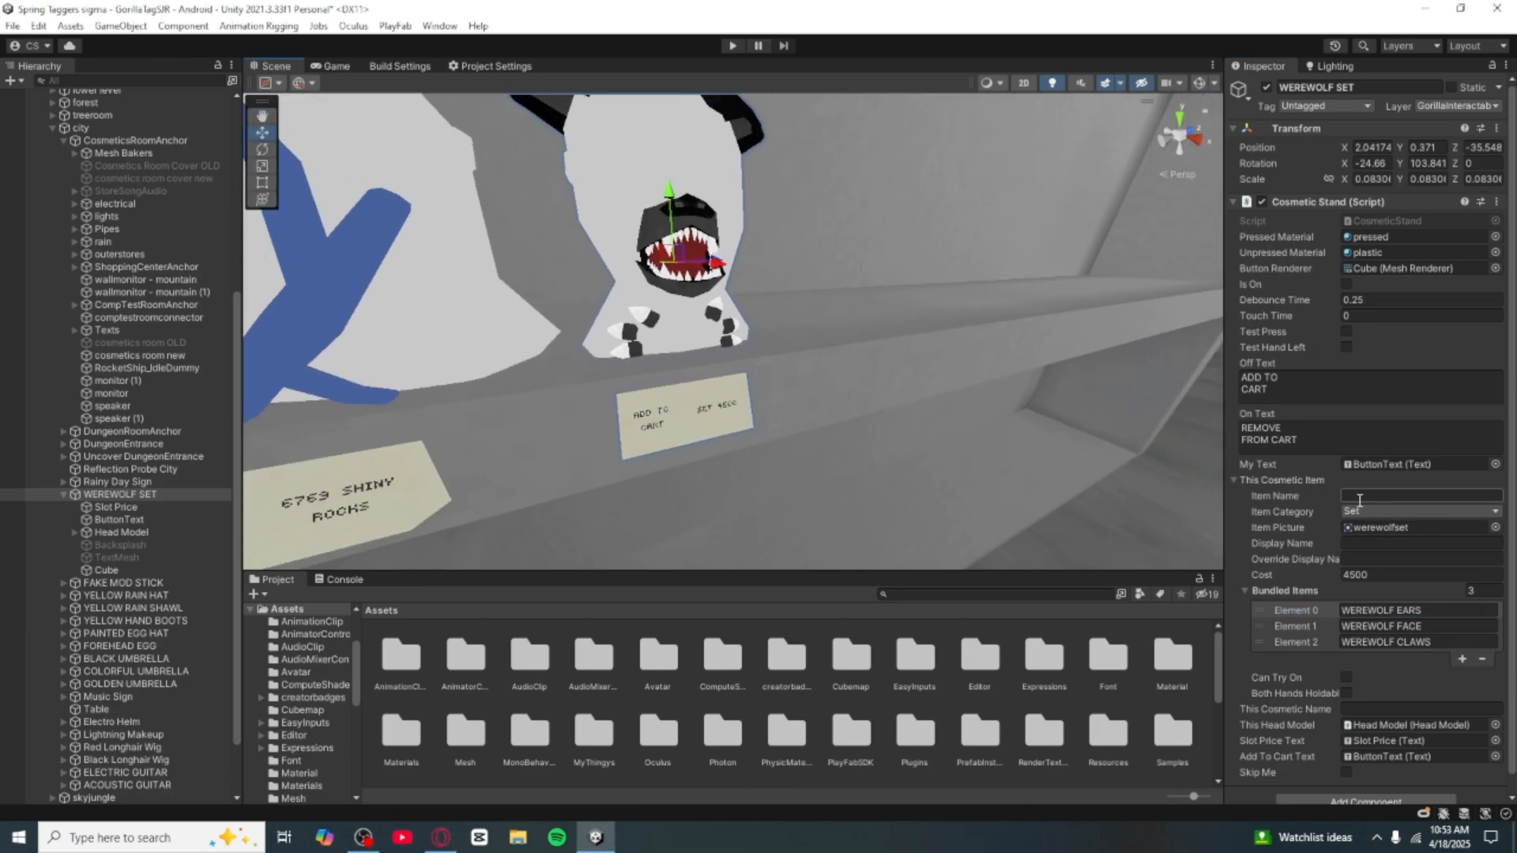
{"action": "left_click", "coordinate": [1359, 497]}
{"action": "type", "text": "LSAAC."}
Step: Set both the Display Name and the Override Display Name of the cosmetic item to WEREWOLF SET
{"action": "left_click", "coordinate": [1386, 543]}
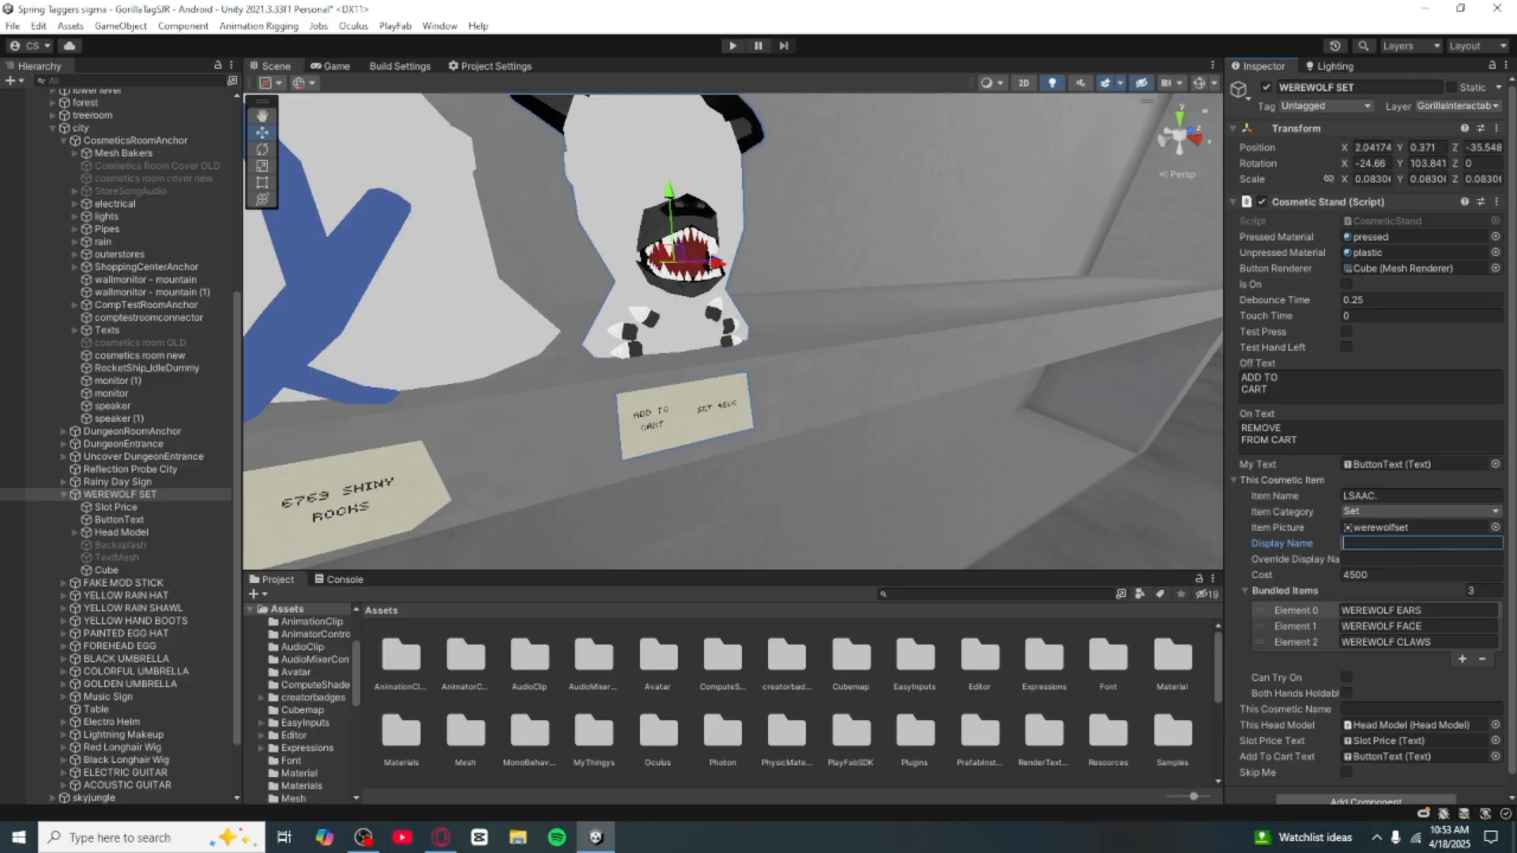
{"action": "key", "text": "alt+Tab"}
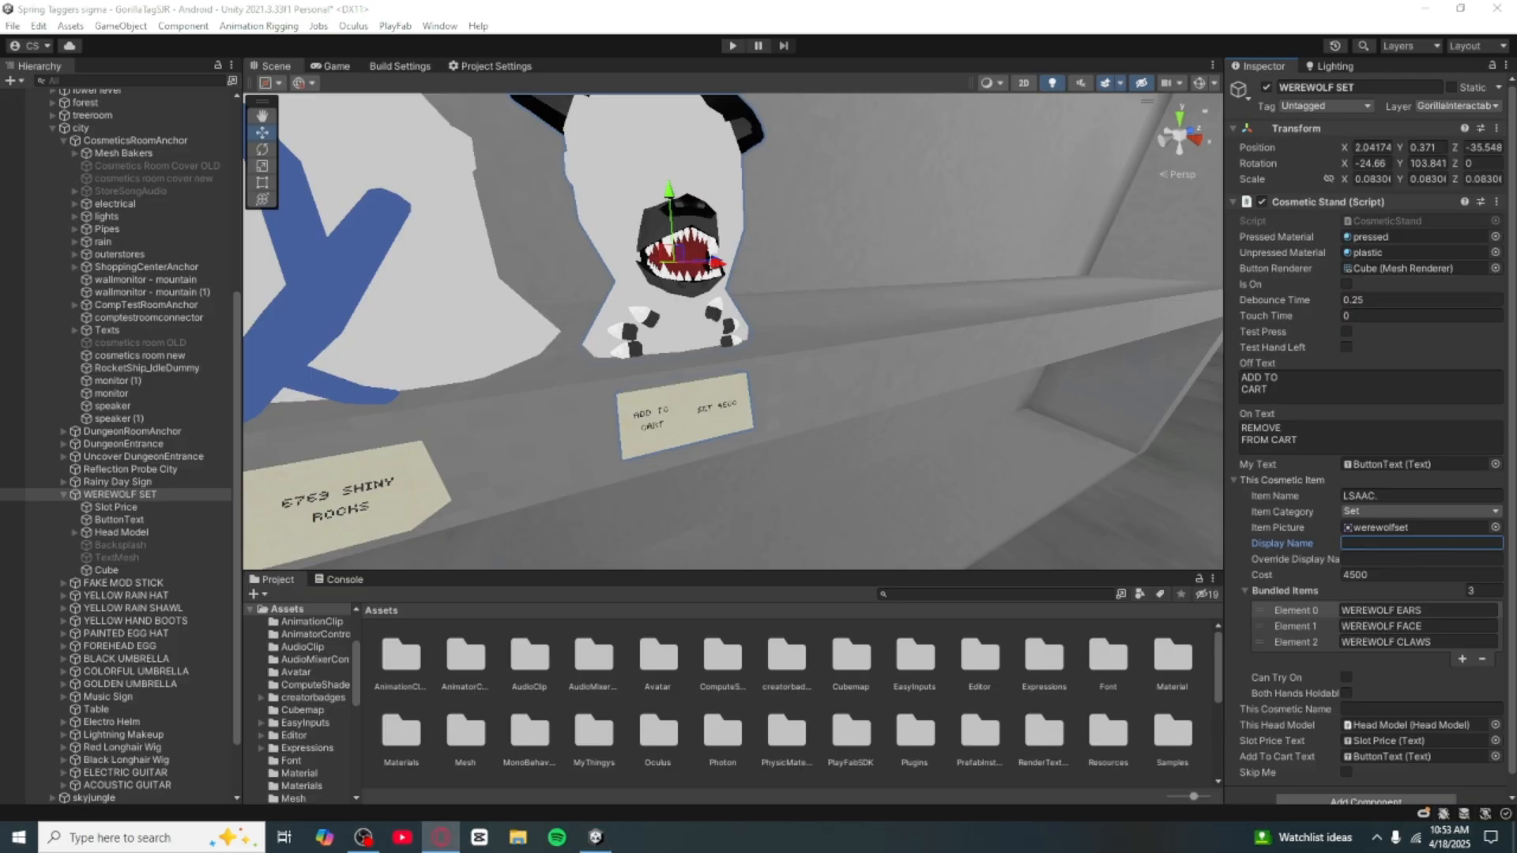
{"action": "left_click", "coordinate": [1385, 545]}
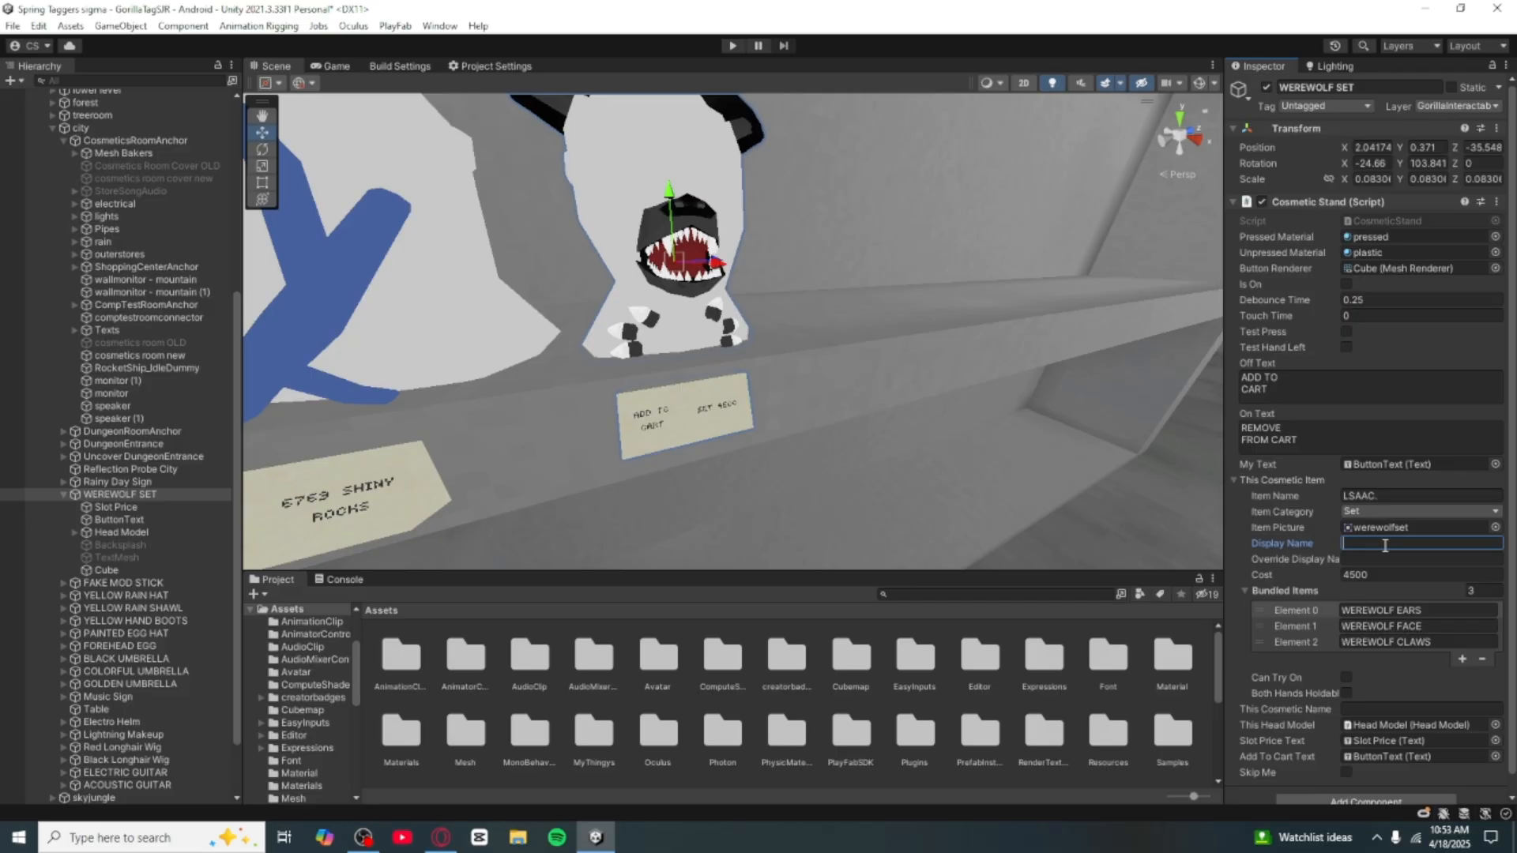
{"action": "type", "text": "WEREWOLF SET"}
{"action": "left_click", "coordinate": [1419, 555]}
{"action": "type", "text": "WEREWOLF SET"}
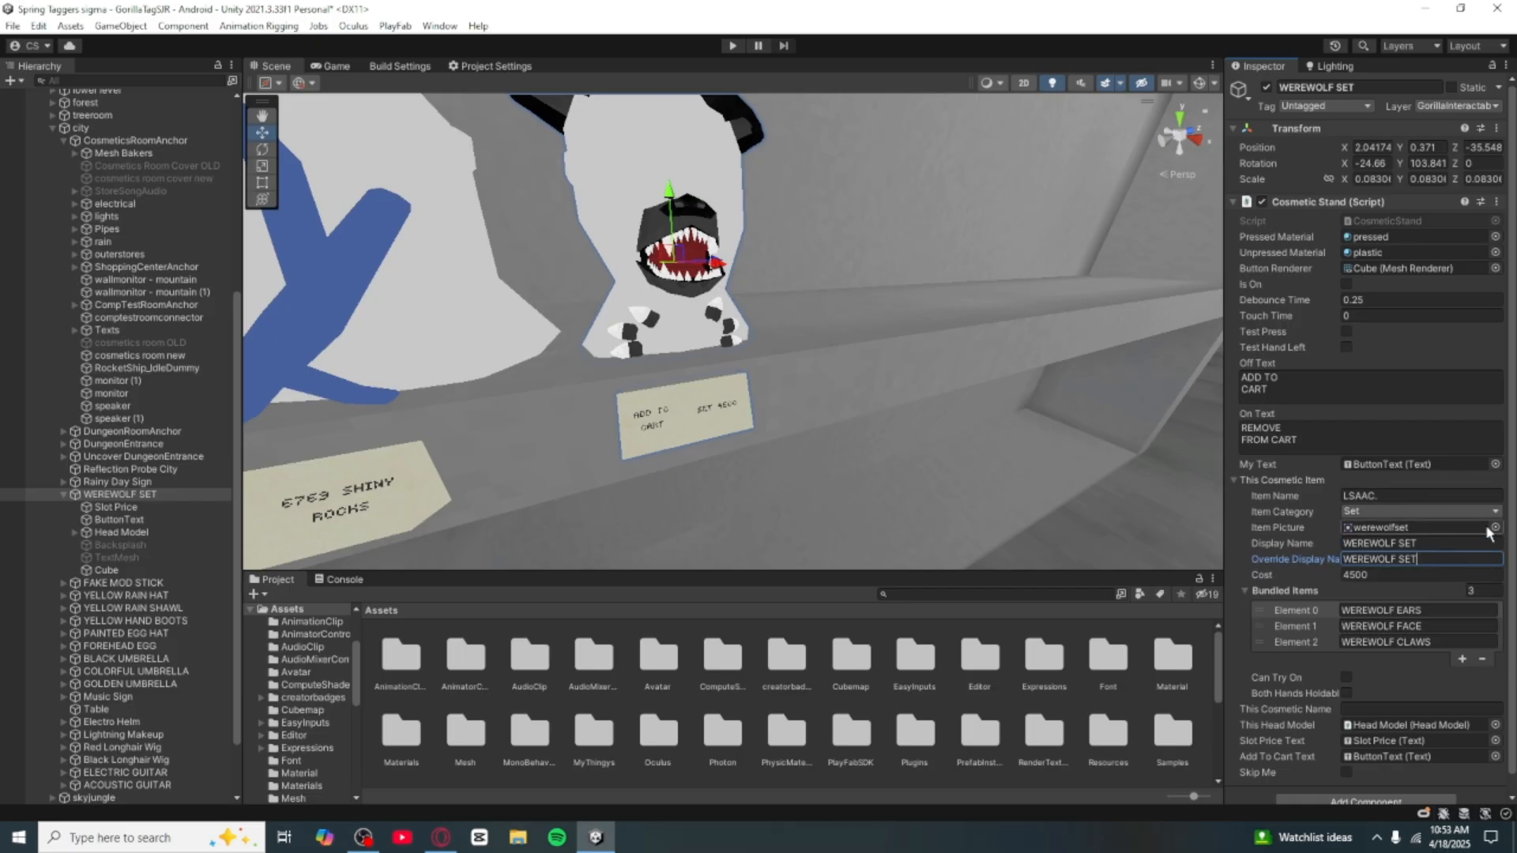
Step: Try the copied Item Name LSAAC. as the cosmetic item's Display Name
{"action": "left_click", "coordinate": [1410, 493]}
{"action": "key", "text": "ctrl+c"}
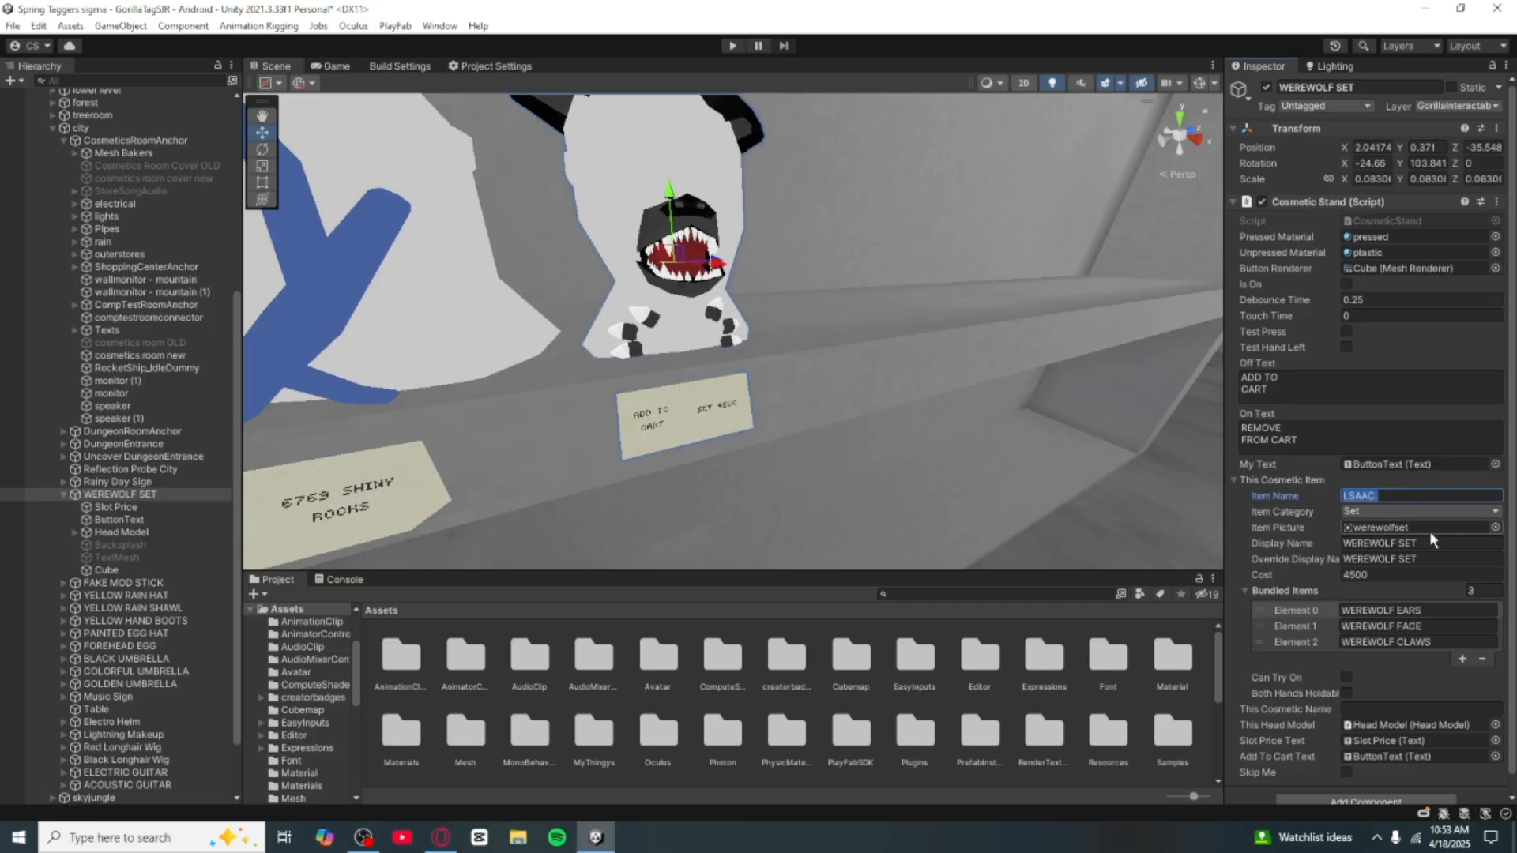
{"action": "left_click", "coordinate": [1432, 543]}
{"action": "key", "text": "ctrl+v"}
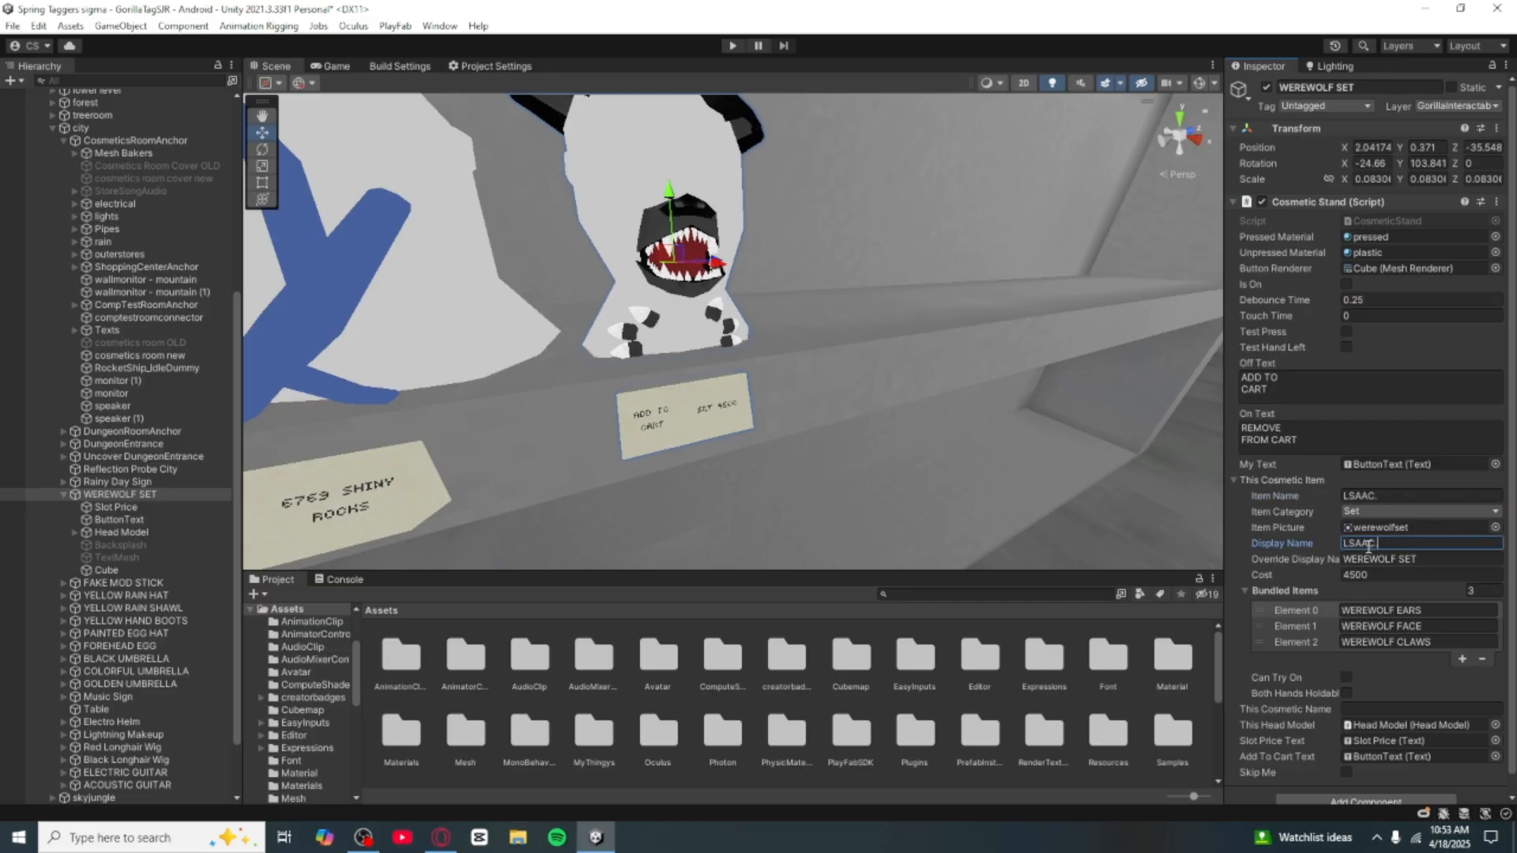
{"action": "left_click", "coordinate": [1432, 558]}
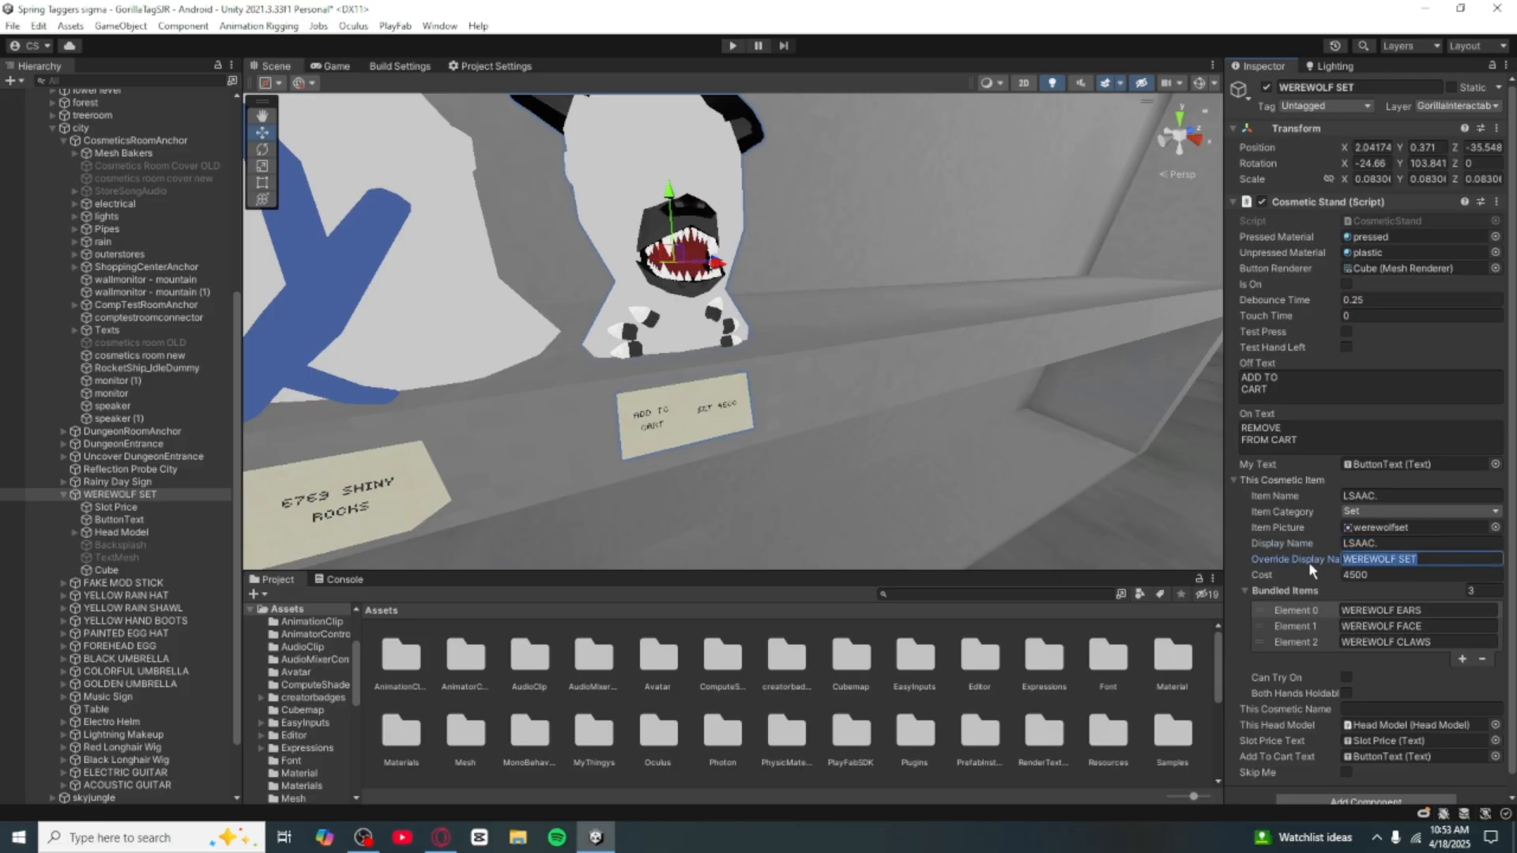
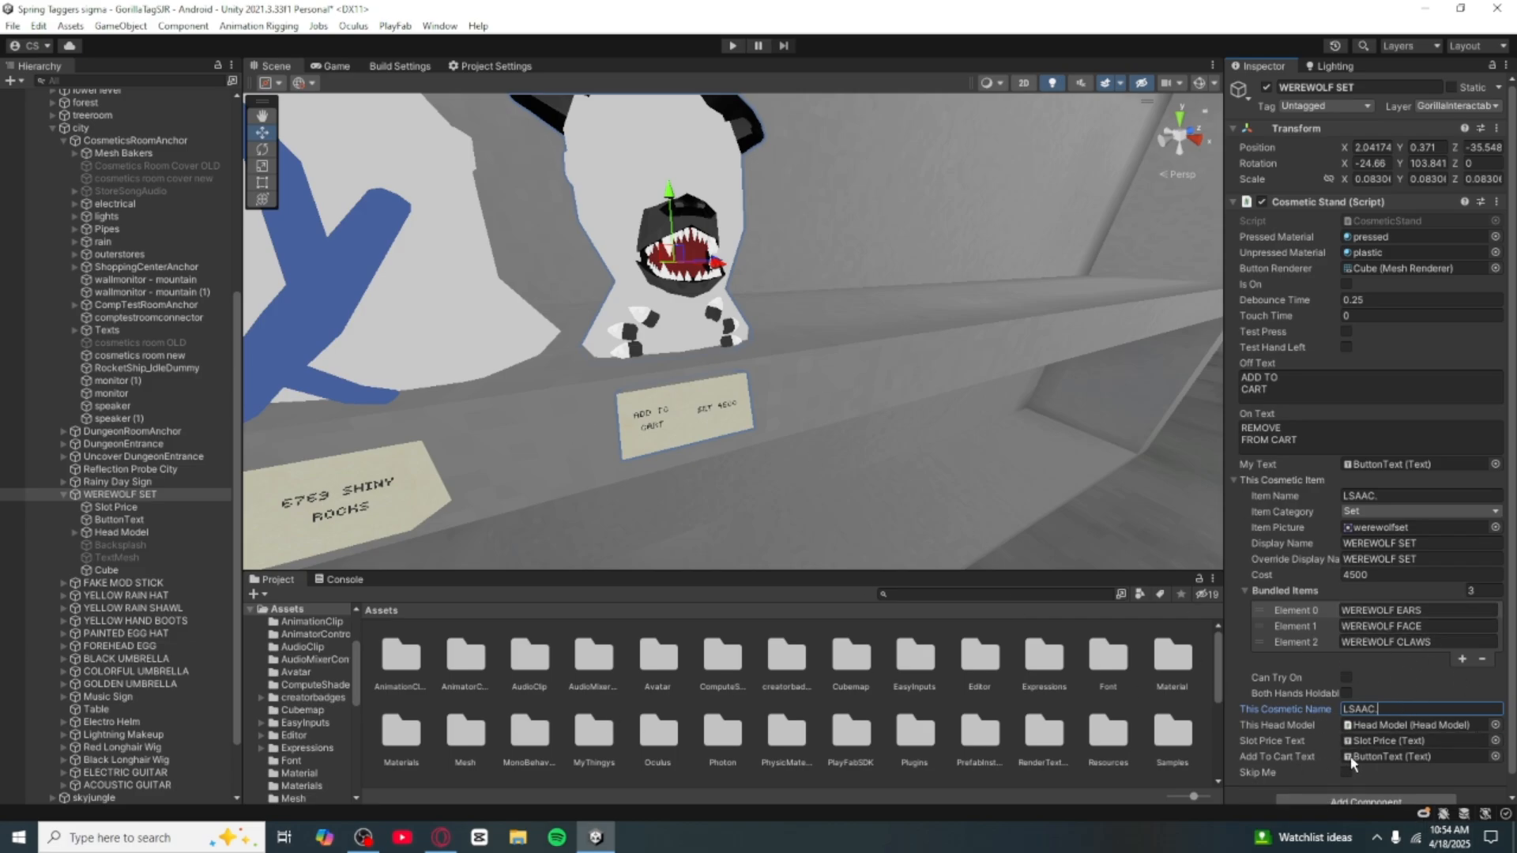
Step: Run the game in Play mode and close the SteamVR recommended settings window
{"action": "scroll", "coordinate": [1351, 761], "scroll_direction": "down", "scroll_amount": 1}
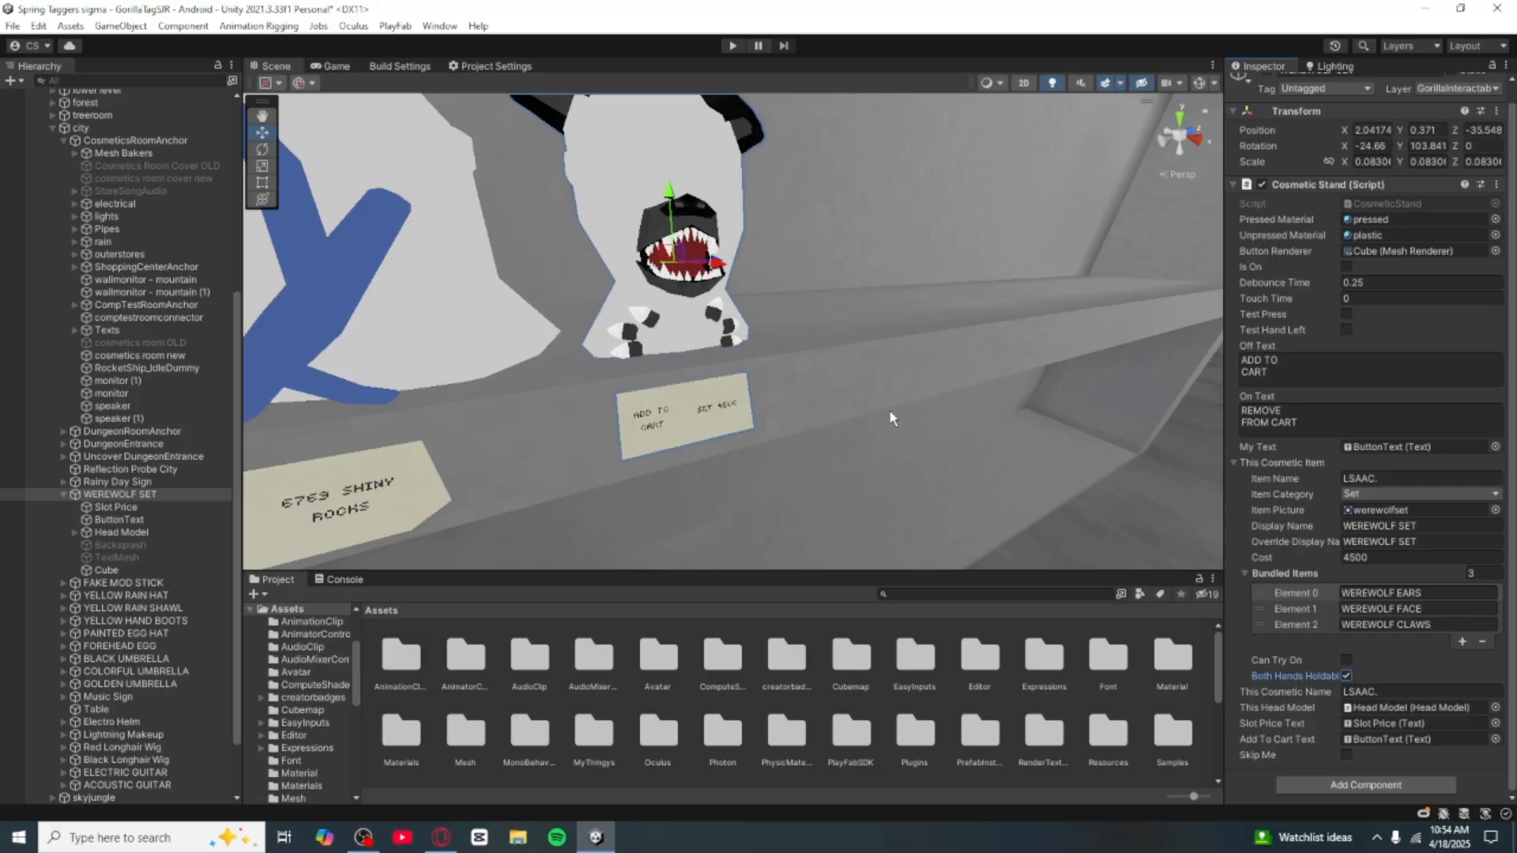
{"action": "right_click_drag", "start_coordinate": [888, 415], "coordinate": [725, 160]}
{"action": "key", "text": "w"}
{"action": "key", "text": "s"}
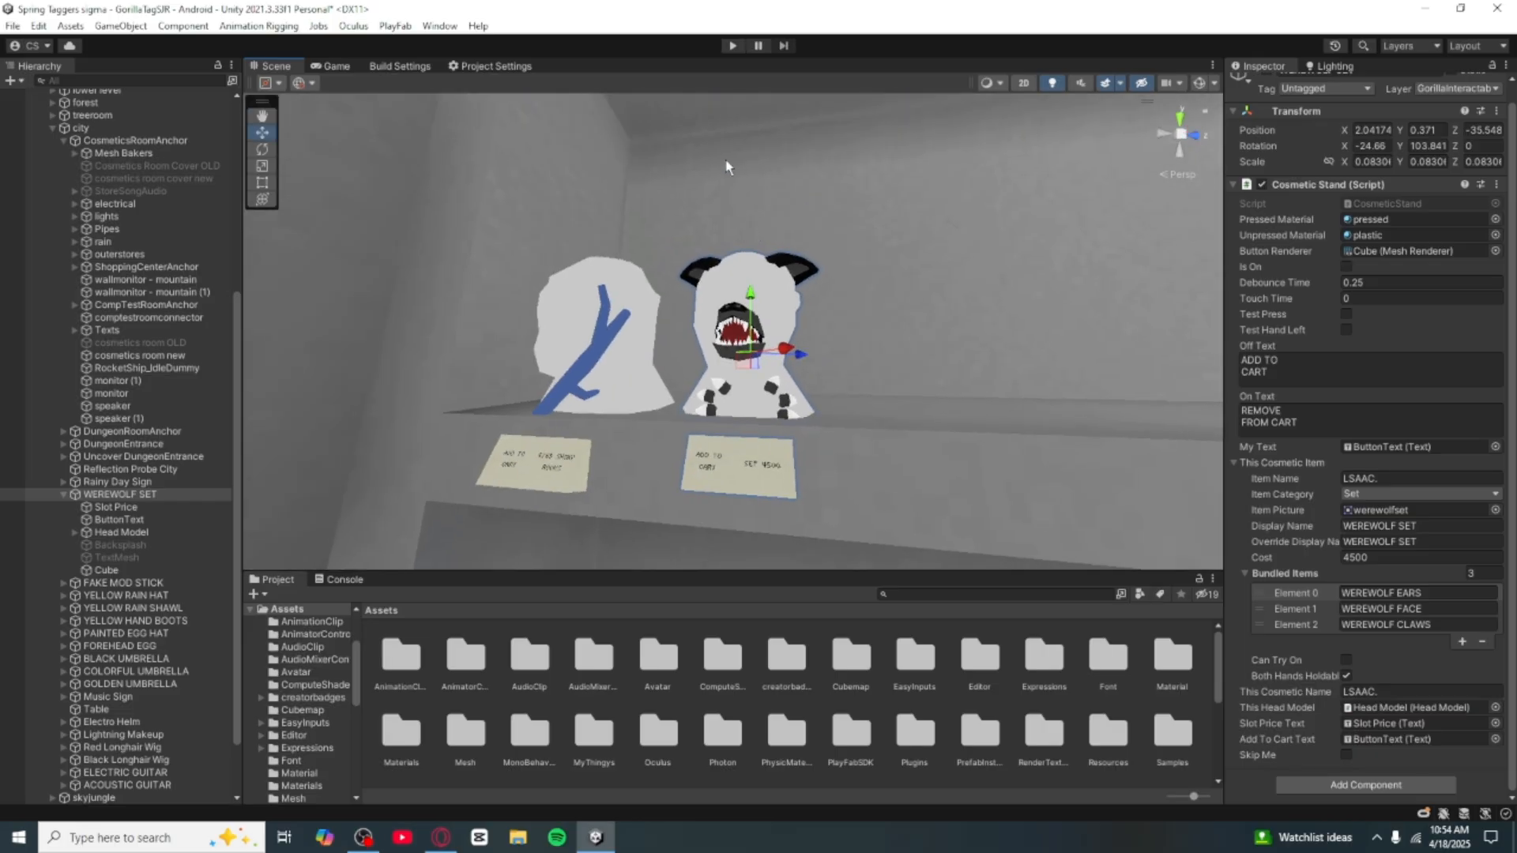
{"action": "left_click", "coordinate": [731, 46]}
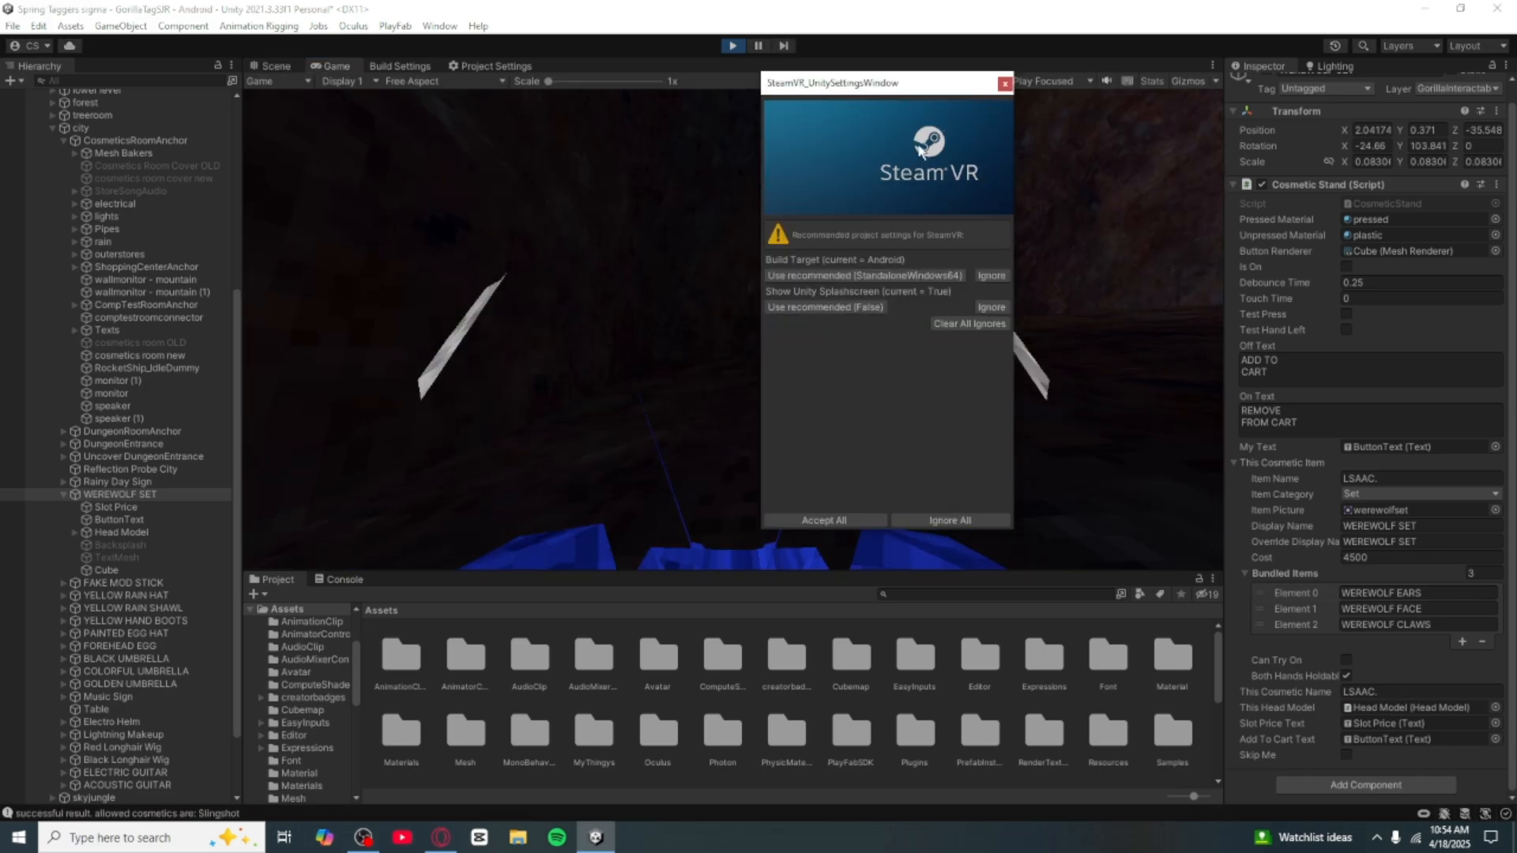
{"action": "left_click", "coordinate": [1004, 84]}
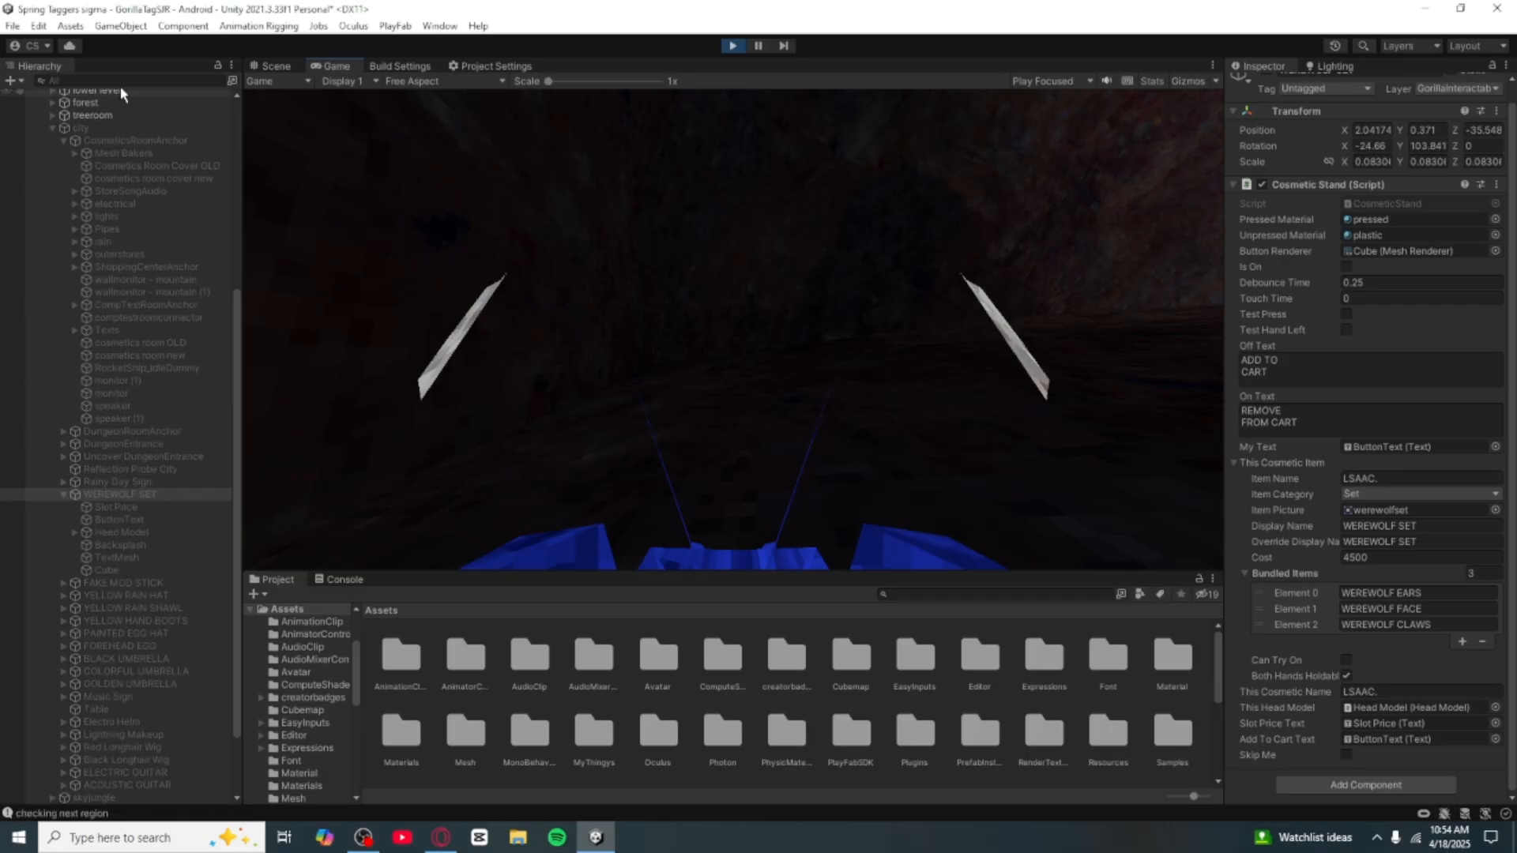
Step: Activate the city object in the running game and return to the Scene view
{"action": "left_click", "coordinate": [122, 128]}
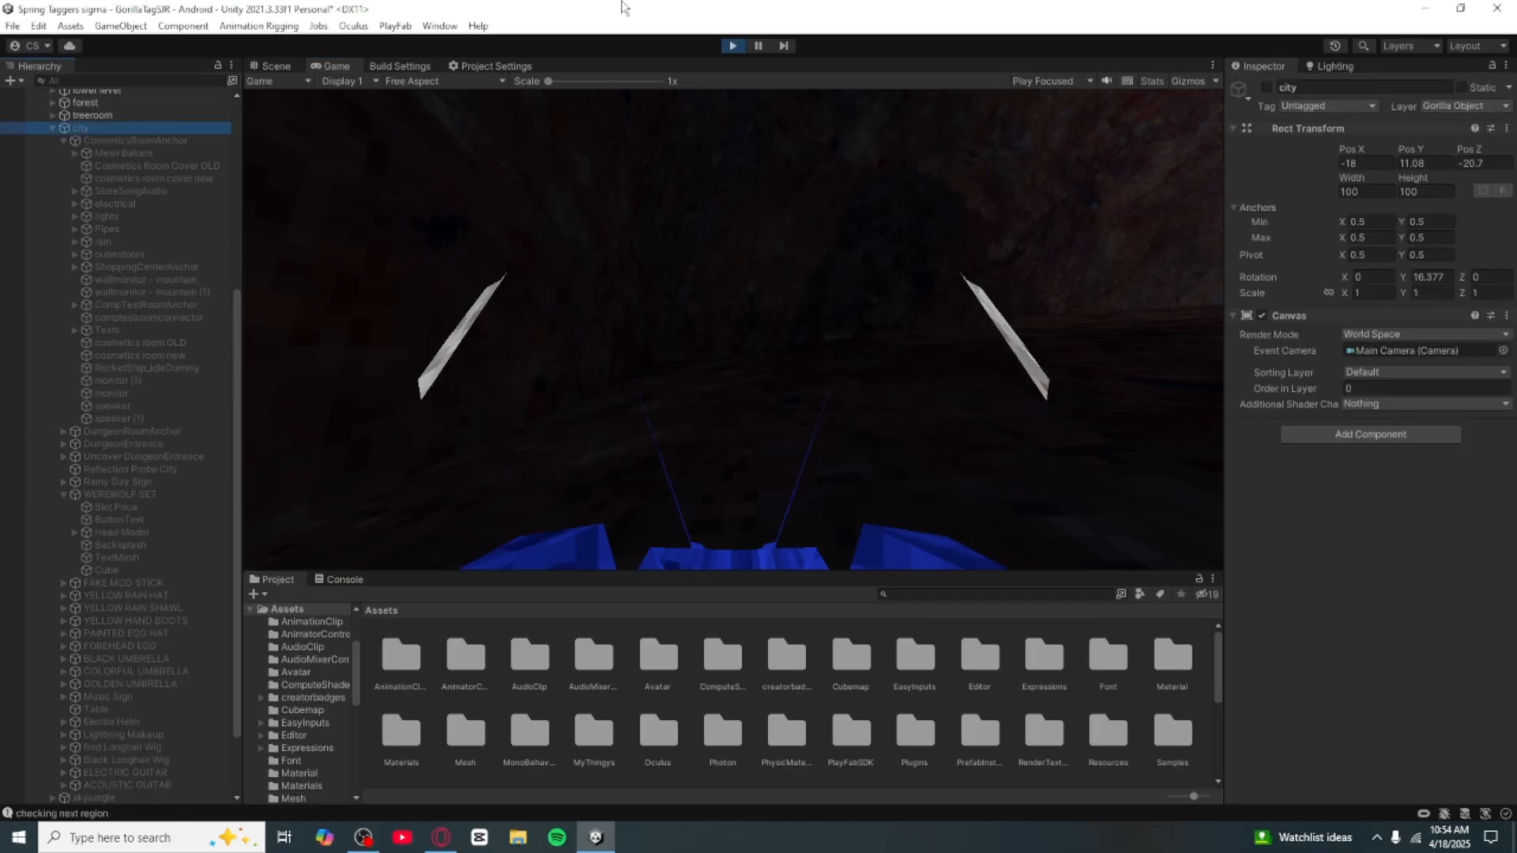
{"action": "left_click", "coordinate": [1268, 87]}
{"action": "left_click", "coordinate": [271, 62]}
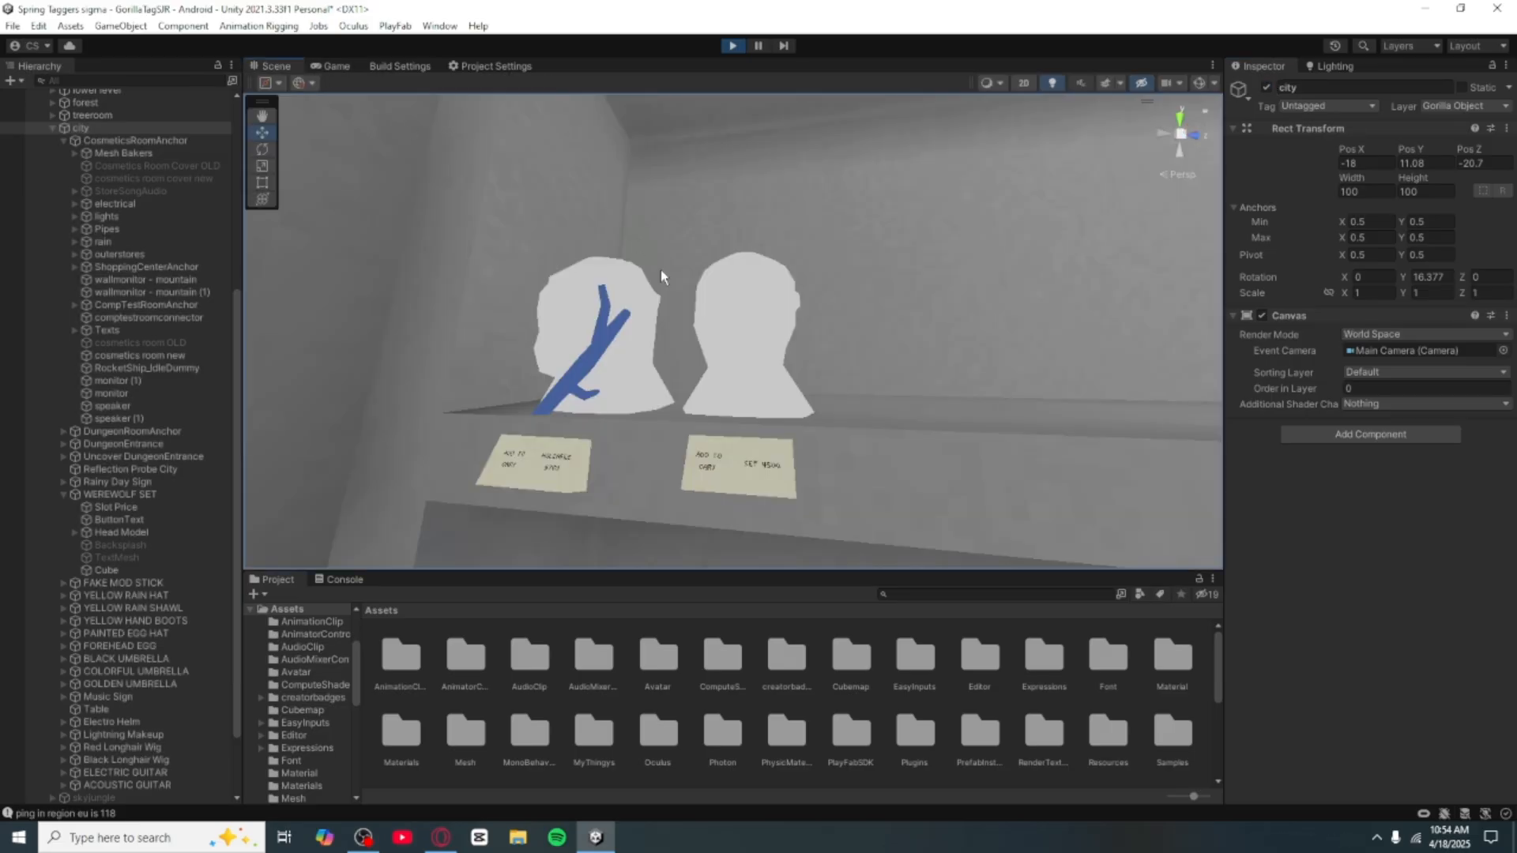
Step: Examine the running WEREWOLF SET stand's head model and price sign, and review its Cosmetic Stand settings
{"action": "right_click_drag", "start_coordinate": [726, 355], "coordinate": [875, 579]}
{"action": "key", "text": "w"}
{"action": "key", "text": "s"}
{"action": "key", "text": "w"}
{"action": "left_click", "coordinate": [848, 522]}
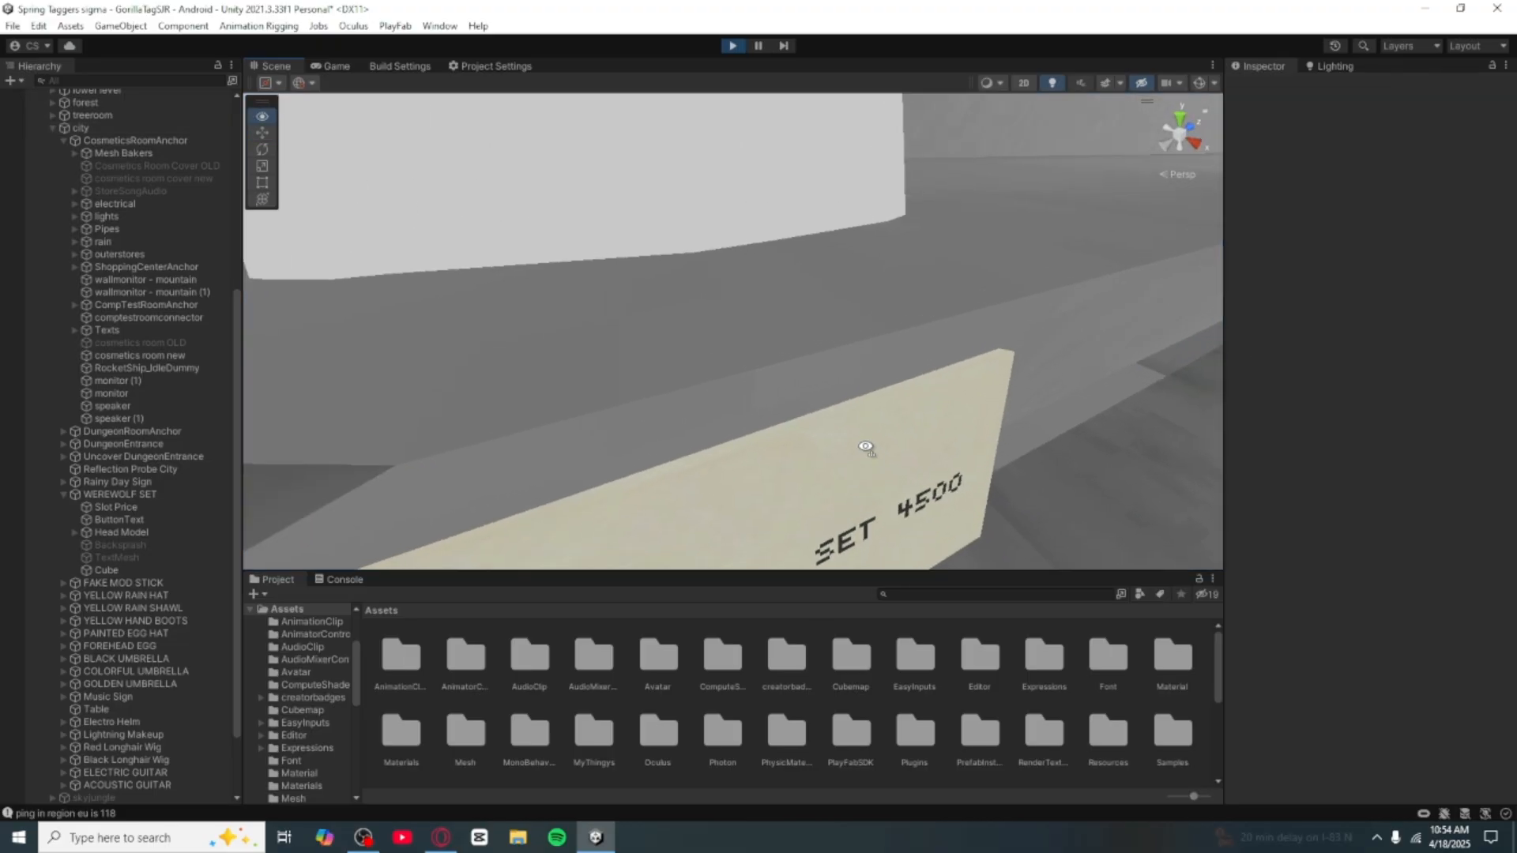
{"action": "key", "text": "f"}
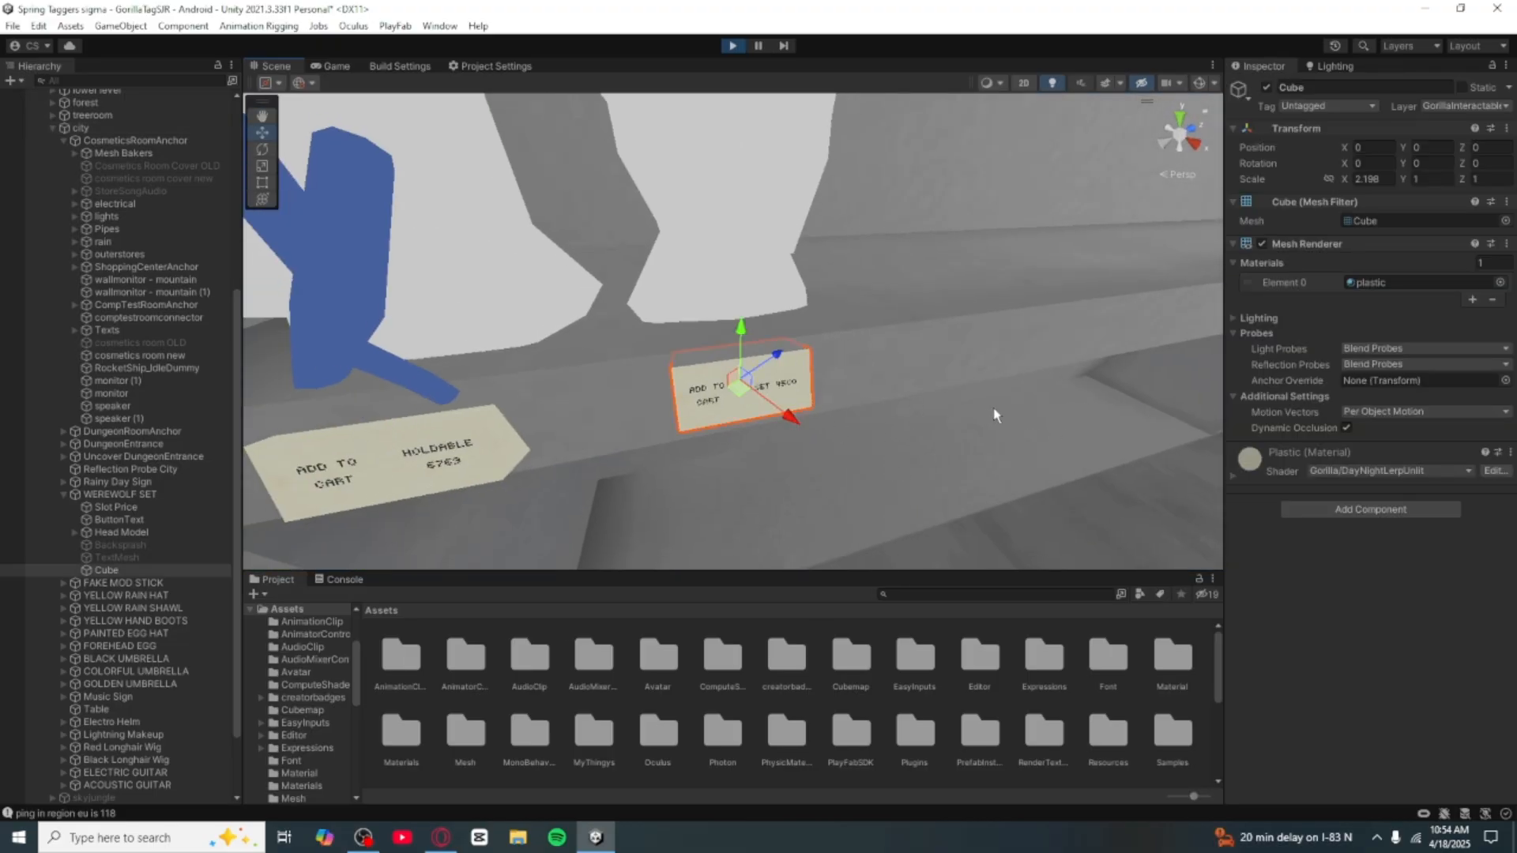
{"action": "left_click", "coordinate": [131, 491]}
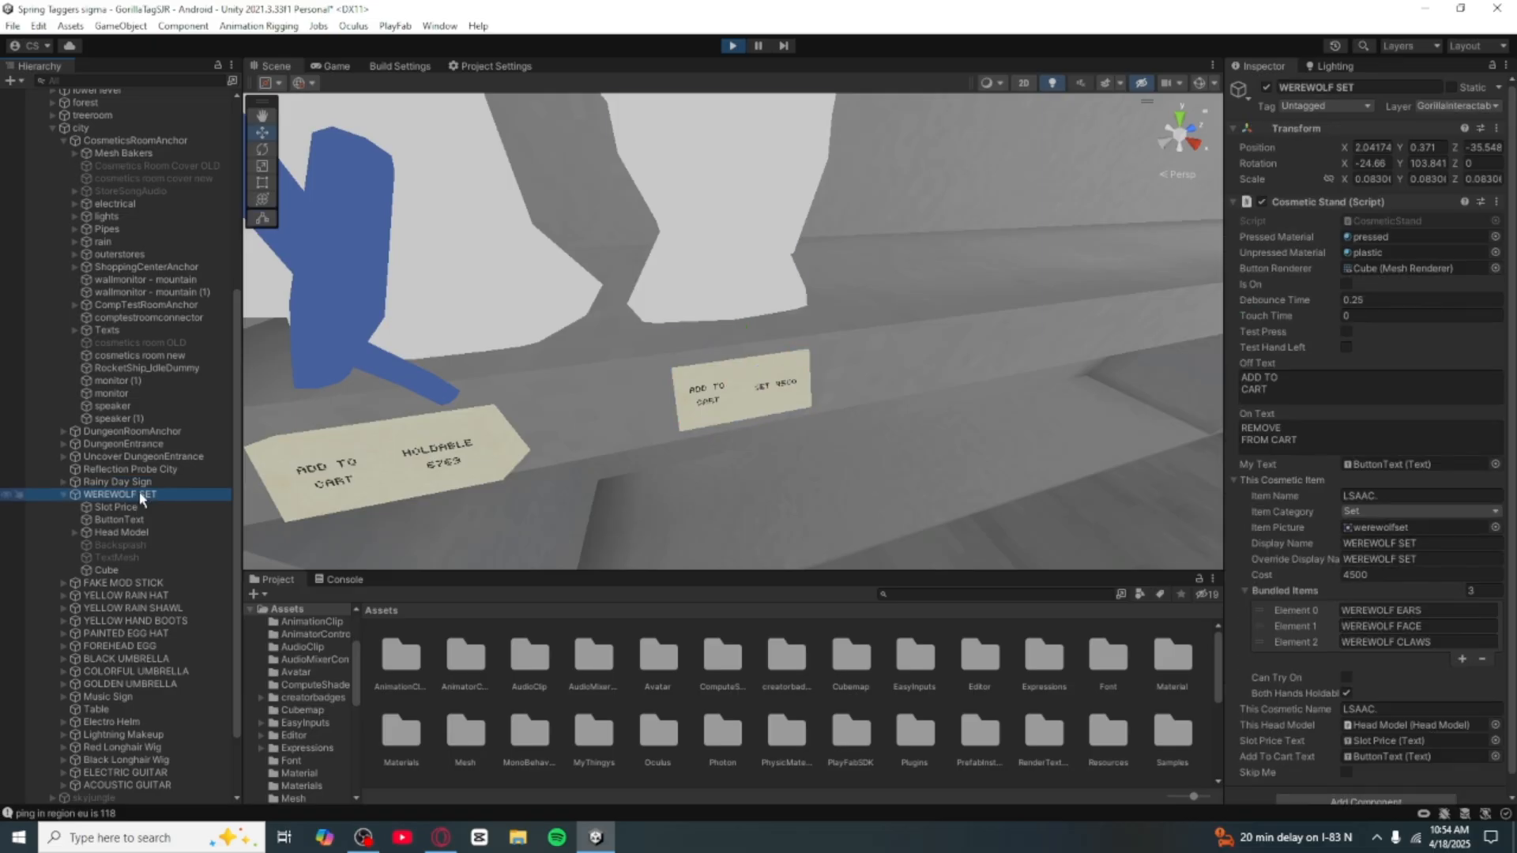
{"action": "scroll", "coordinate": [1344, 600], "scroll_direction": "down", "scroll_amount": 1}
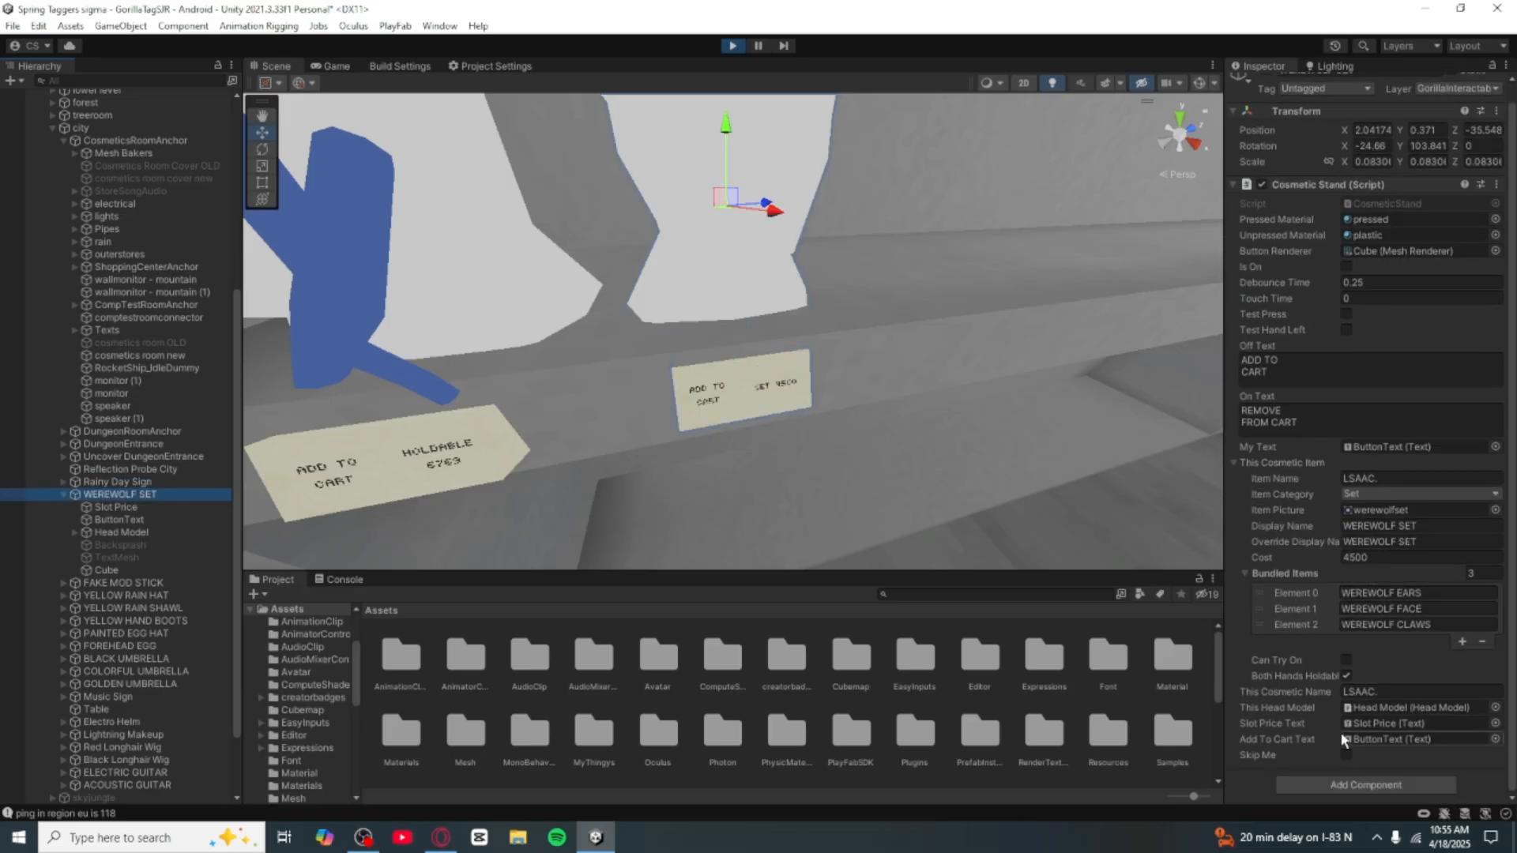
Step: Test-press the WEREWOLF SET stand to add it to the cart and test-press the first checkout cart button
{"action": "left_click", "coordinate": [1346, 314]}
{"action": "right_click_drag", "start_coordinate": [711, 348], "coordinate": [637, 389]}
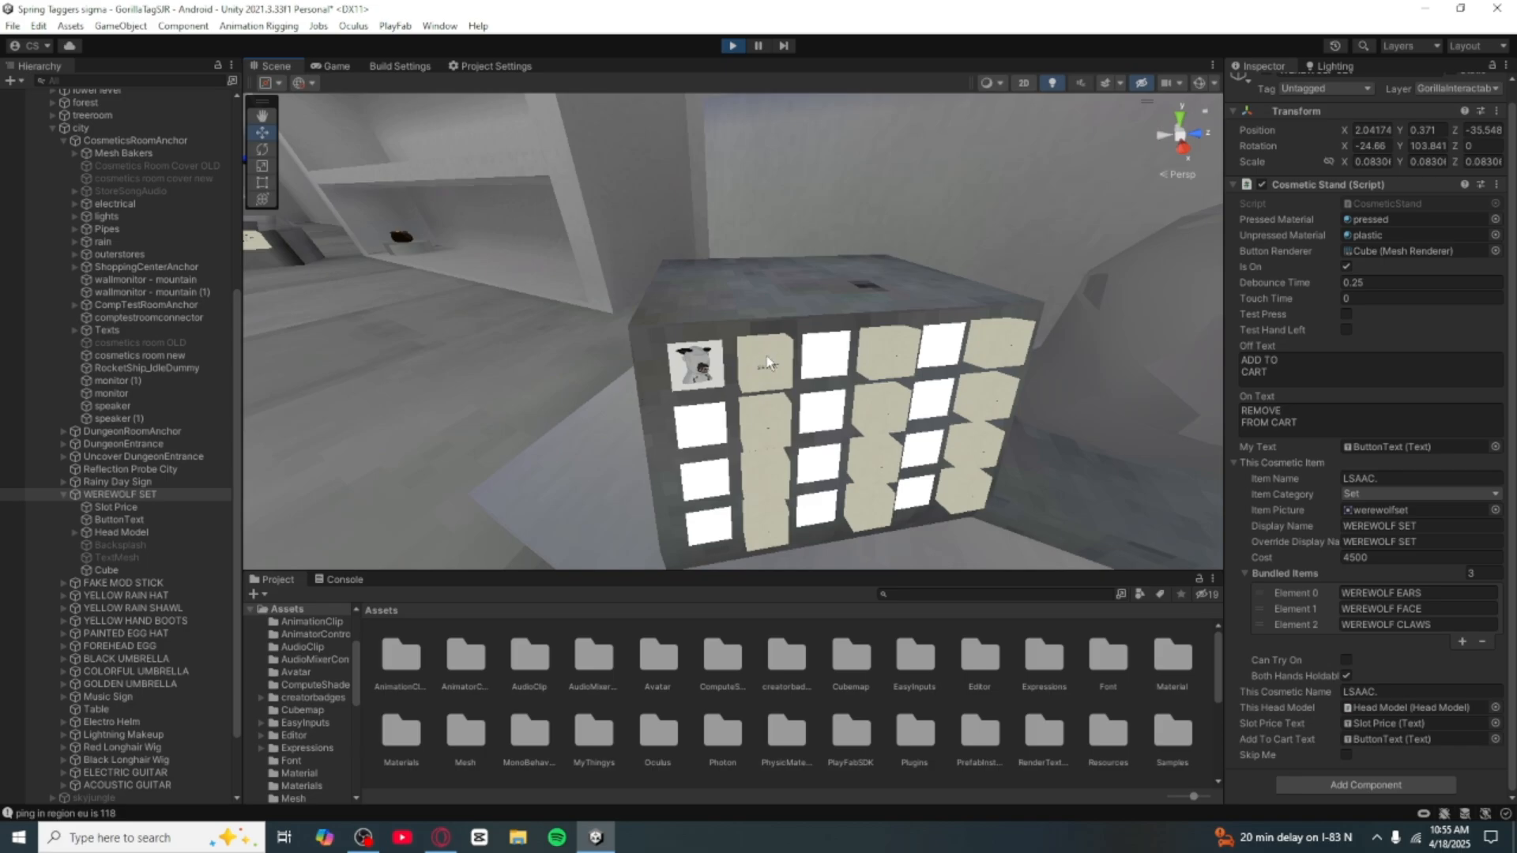
{"action": "left_click", "coordinate": [748, 388]}
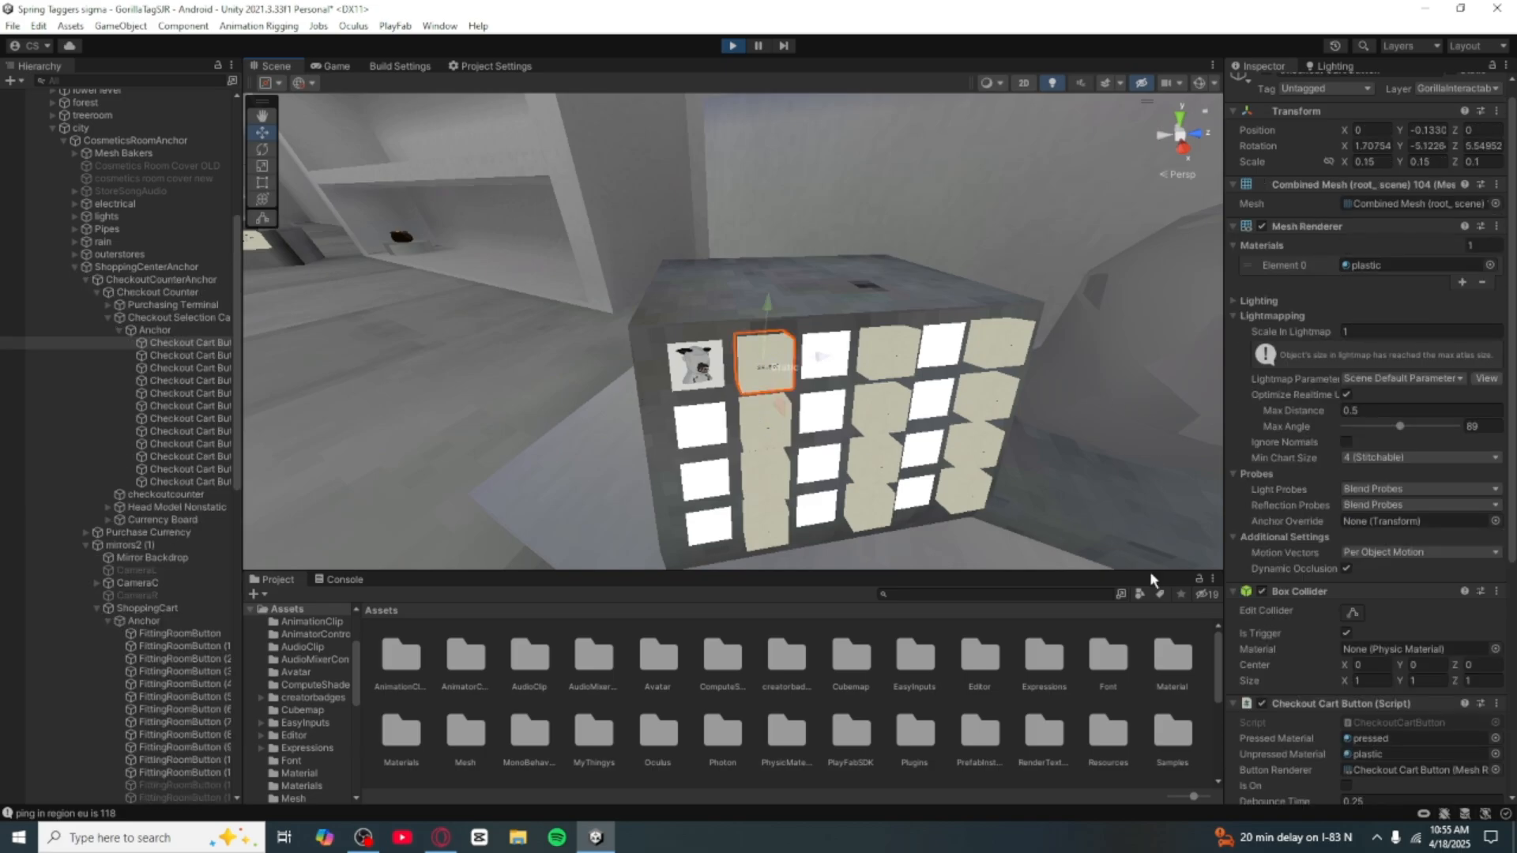
{"action": "scroll", "coordinate": [1337, 697], "scroll_direction": "down", "scroll_amount": 3}
{"action": "left_click", "coordinate": [1345, 705]}
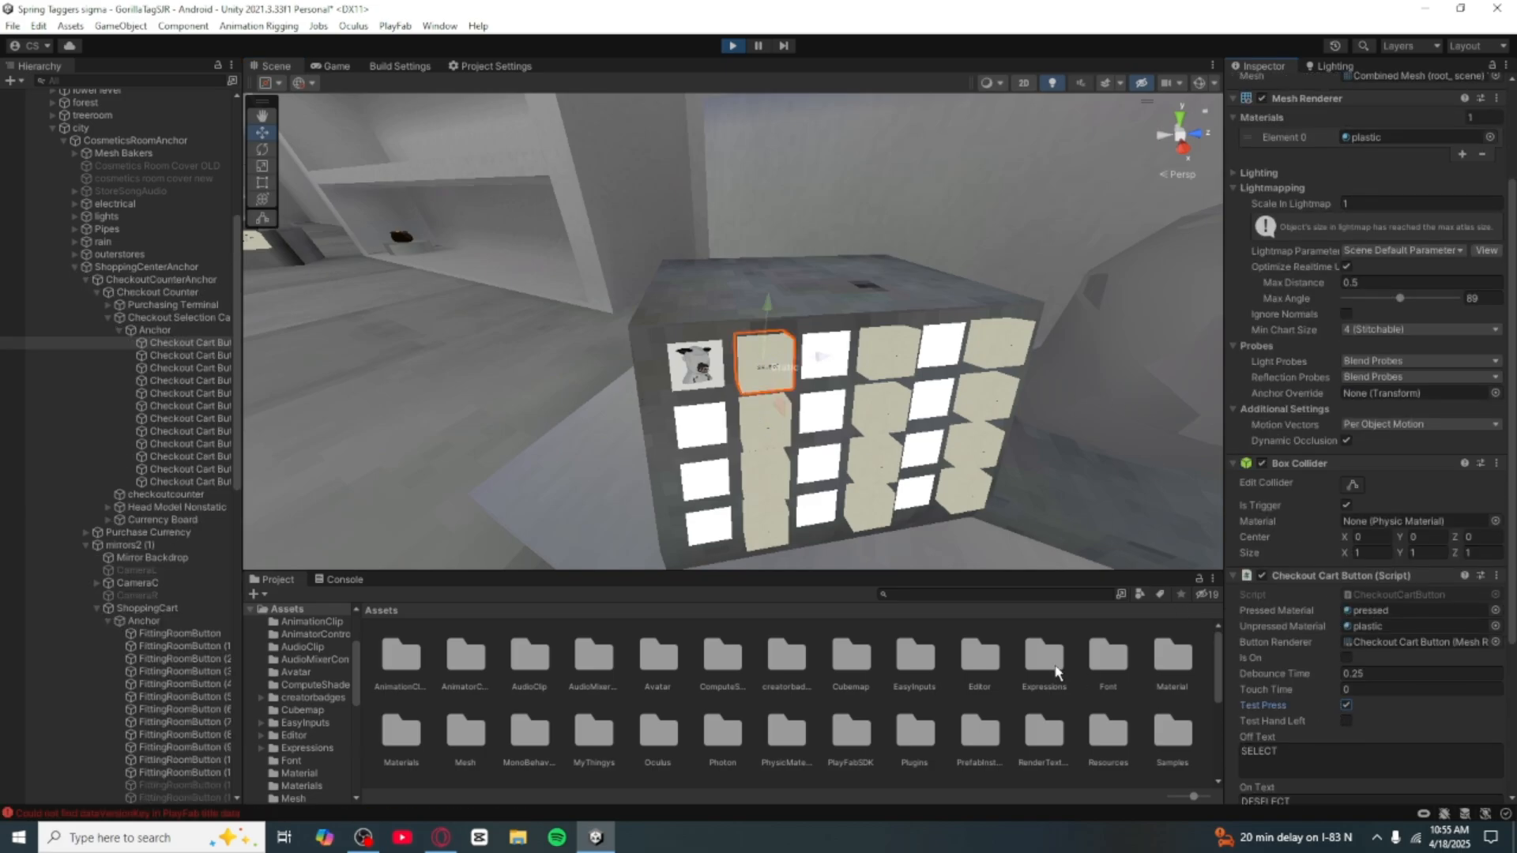
Step: Buy the WEREWOLF SET at the purchasing terminal by test-pressing Purchase Button Right, followed by Purchase Button Left to confirm
{"action": "right_click_drag", "start_coordinate": [1106, 514], "coordinate": [1013, 273]}
{"action": "key", "text": "w"}
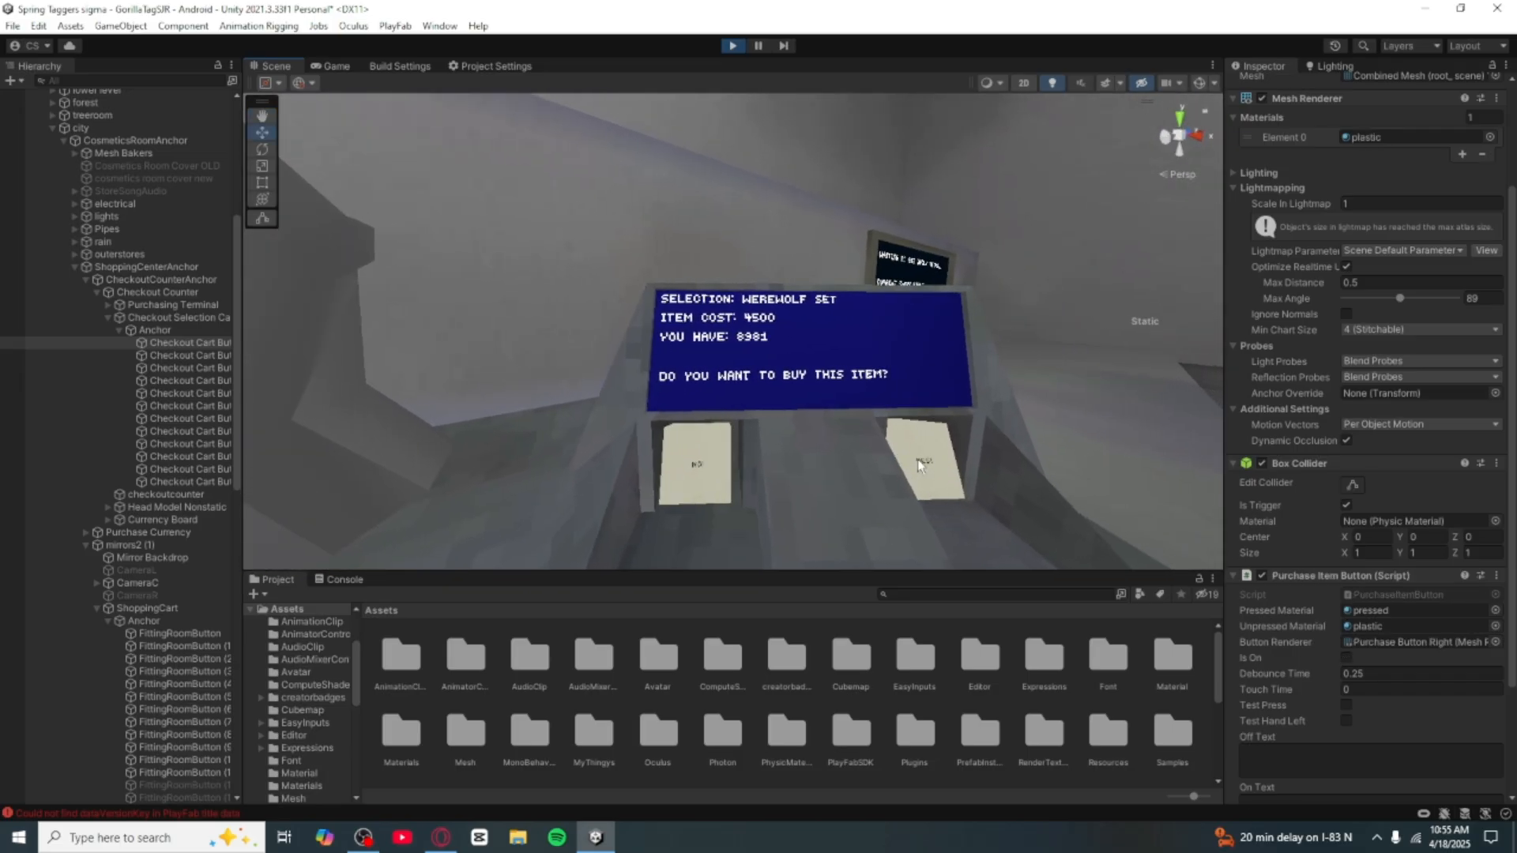
{"action": "left_click", "coordinate": [919, 465]}
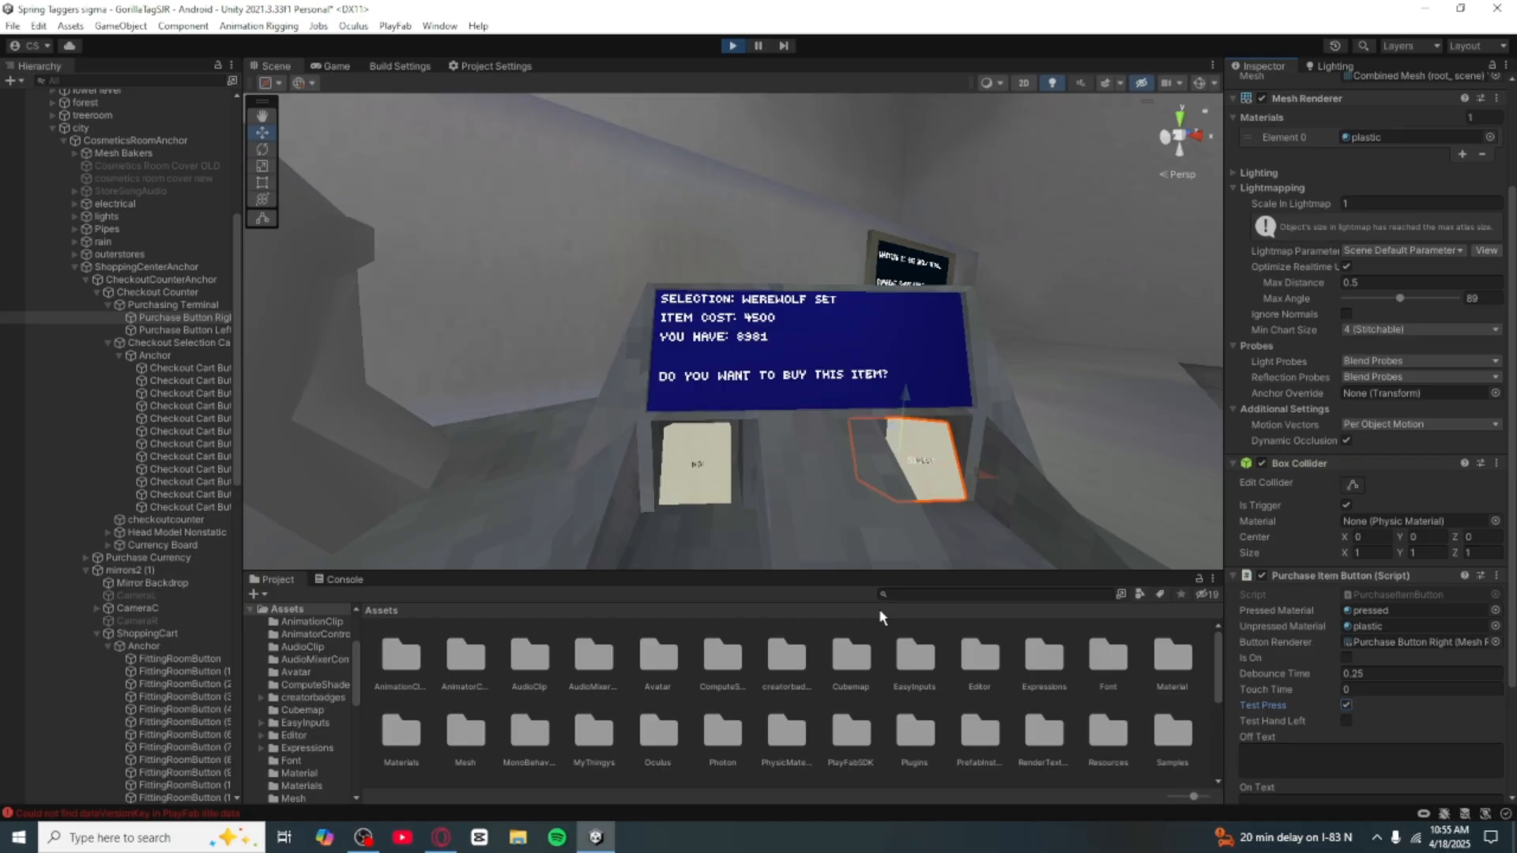
{"action": "left_click", "coordinate": [709, 454]}
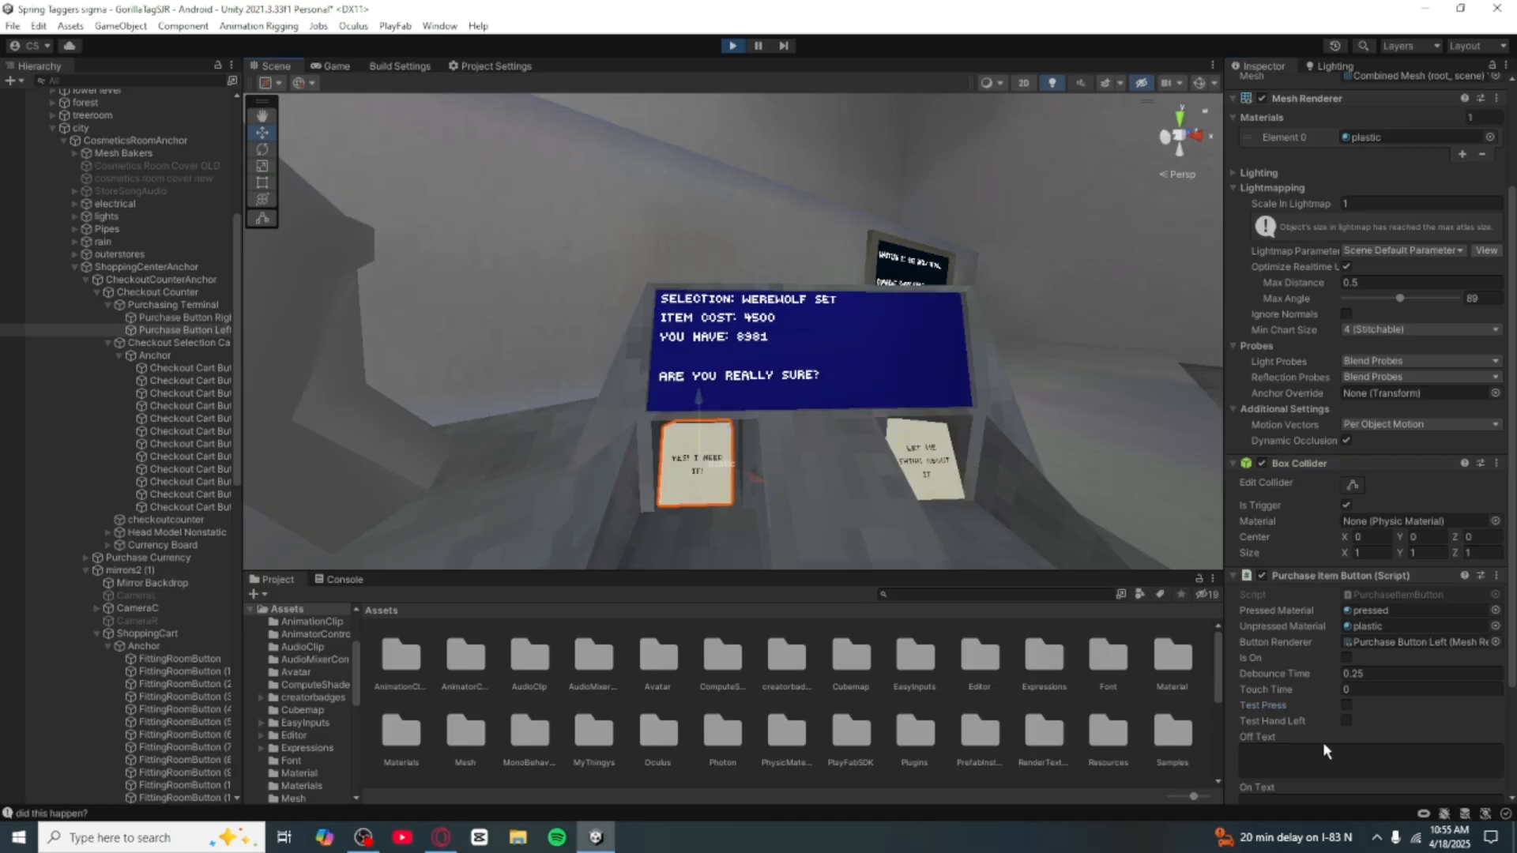
{"action": "left_click", "coordinate": [1347, 704]}
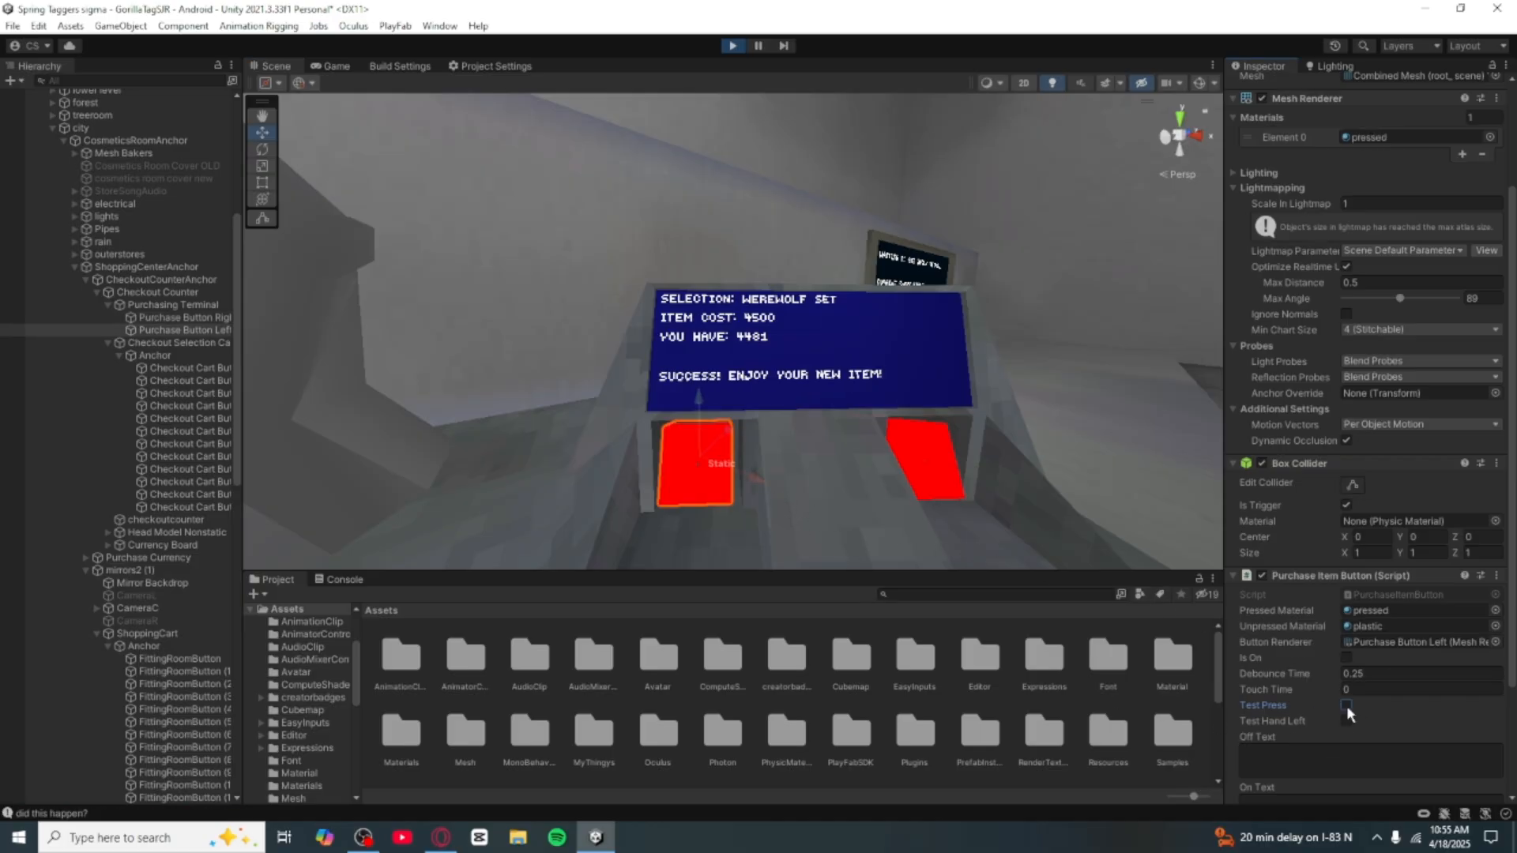
Step: Examine the werewolf head model on the stump and the WEREWOLF SET stand on the shop shelf
{"action": "right_click_drag", "start_coordinate": [678, 437], "coordinate": [1368, 491]}
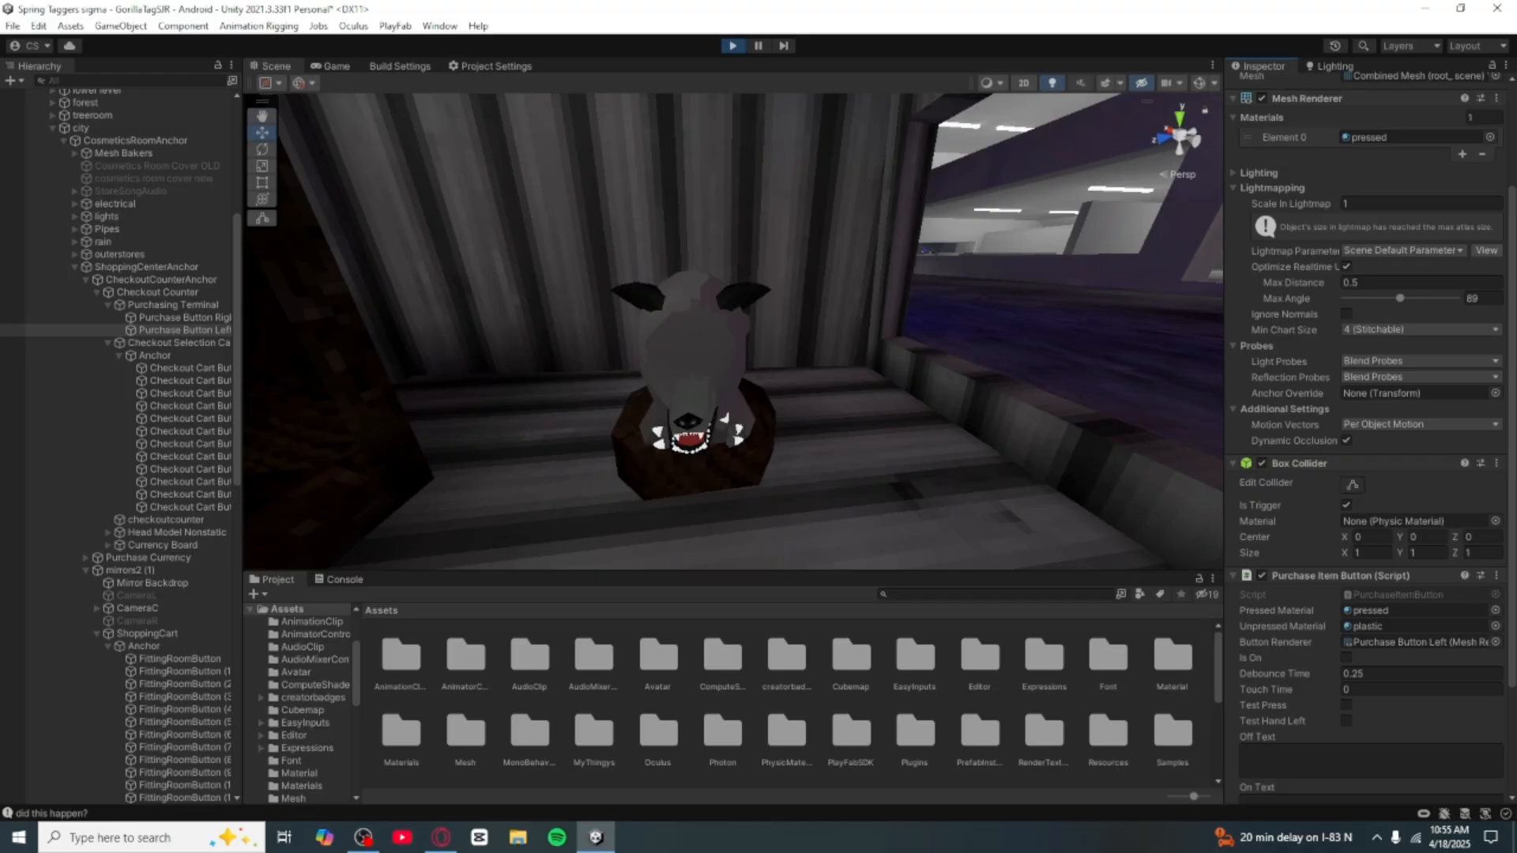
{"action": "right_click_drag", "start_coordinate": [805, 342], "coordinate": [1466, 301]}
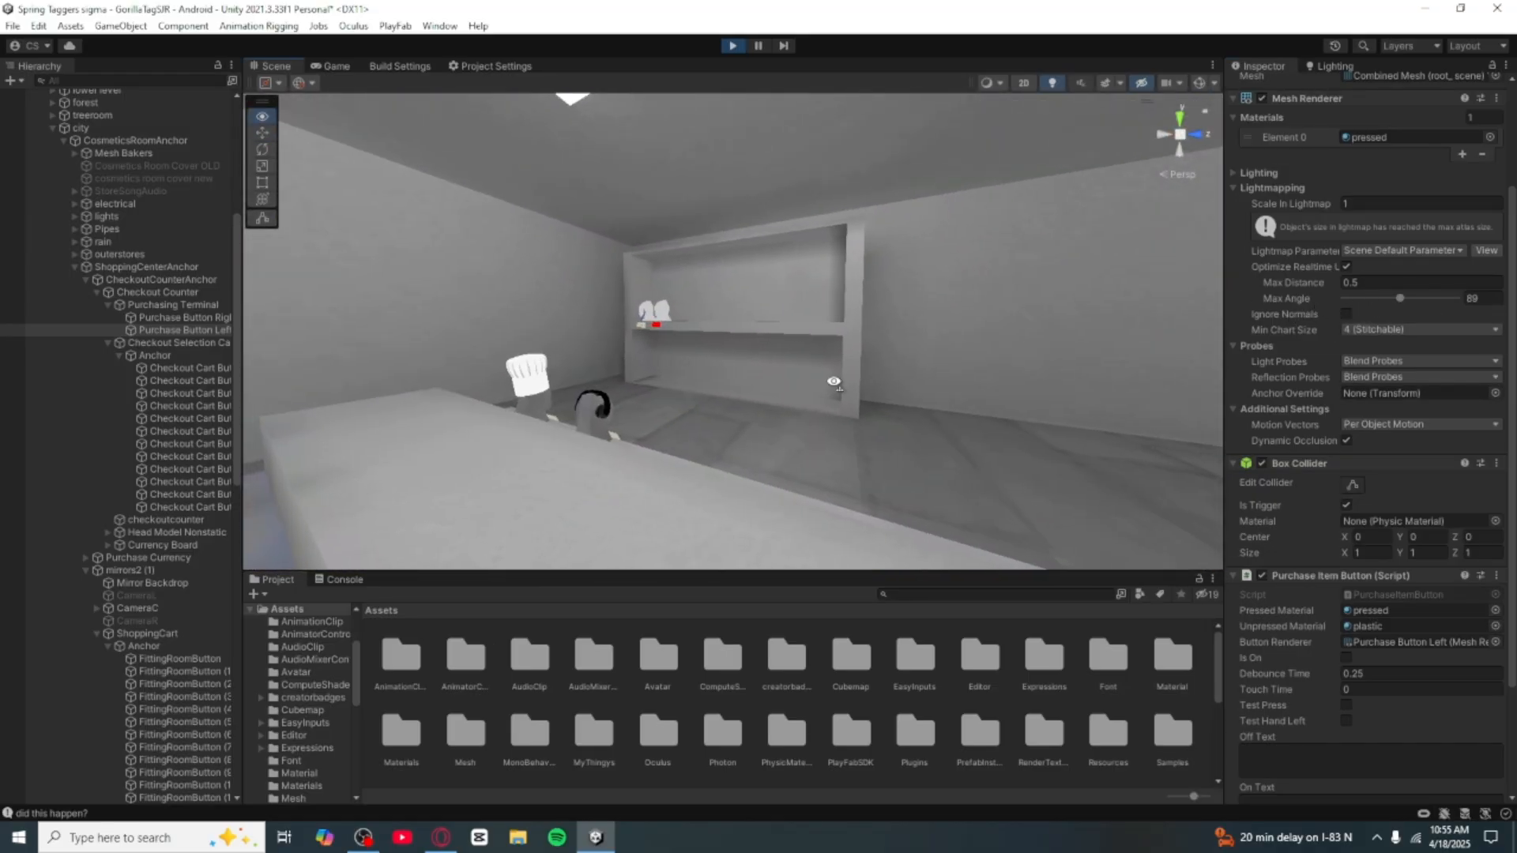
{"action": "right_click_drag", "start_coordinate": [835, 381], "coordinate": [1060, 399]}
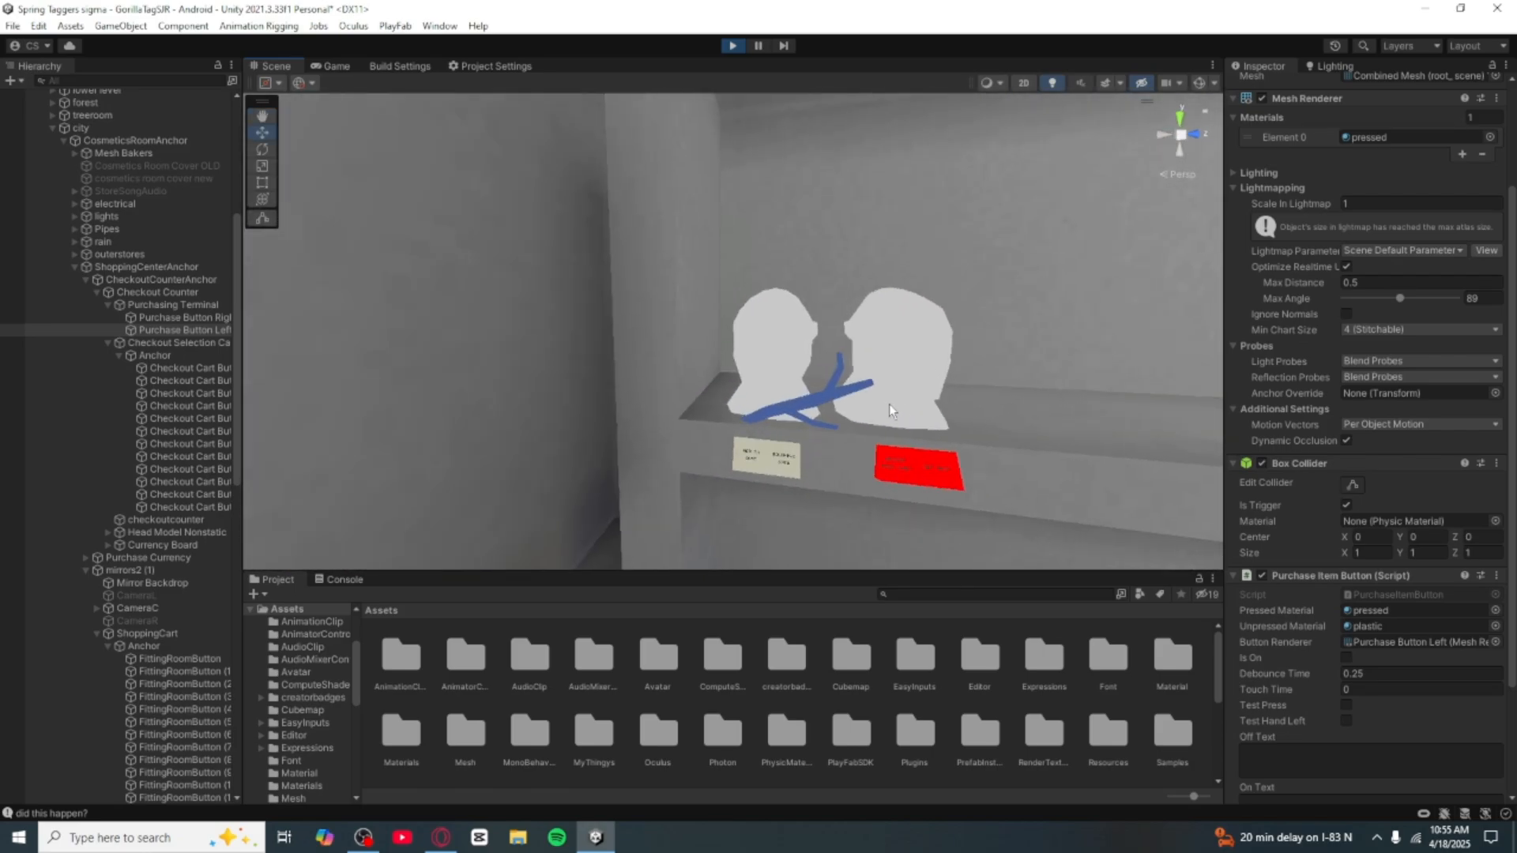
{"action": "right_click_drag", "start_coordinate": [882, 399], "coordinate": [694, 331]}
Step: Examine the blue player gorilla from several sides for the worn werewolf ears, face and claws, including inside the treehouse
{"action": "right_click_drag", "start_coordinate": [648, 455], "coordinate": [1173, 462]}
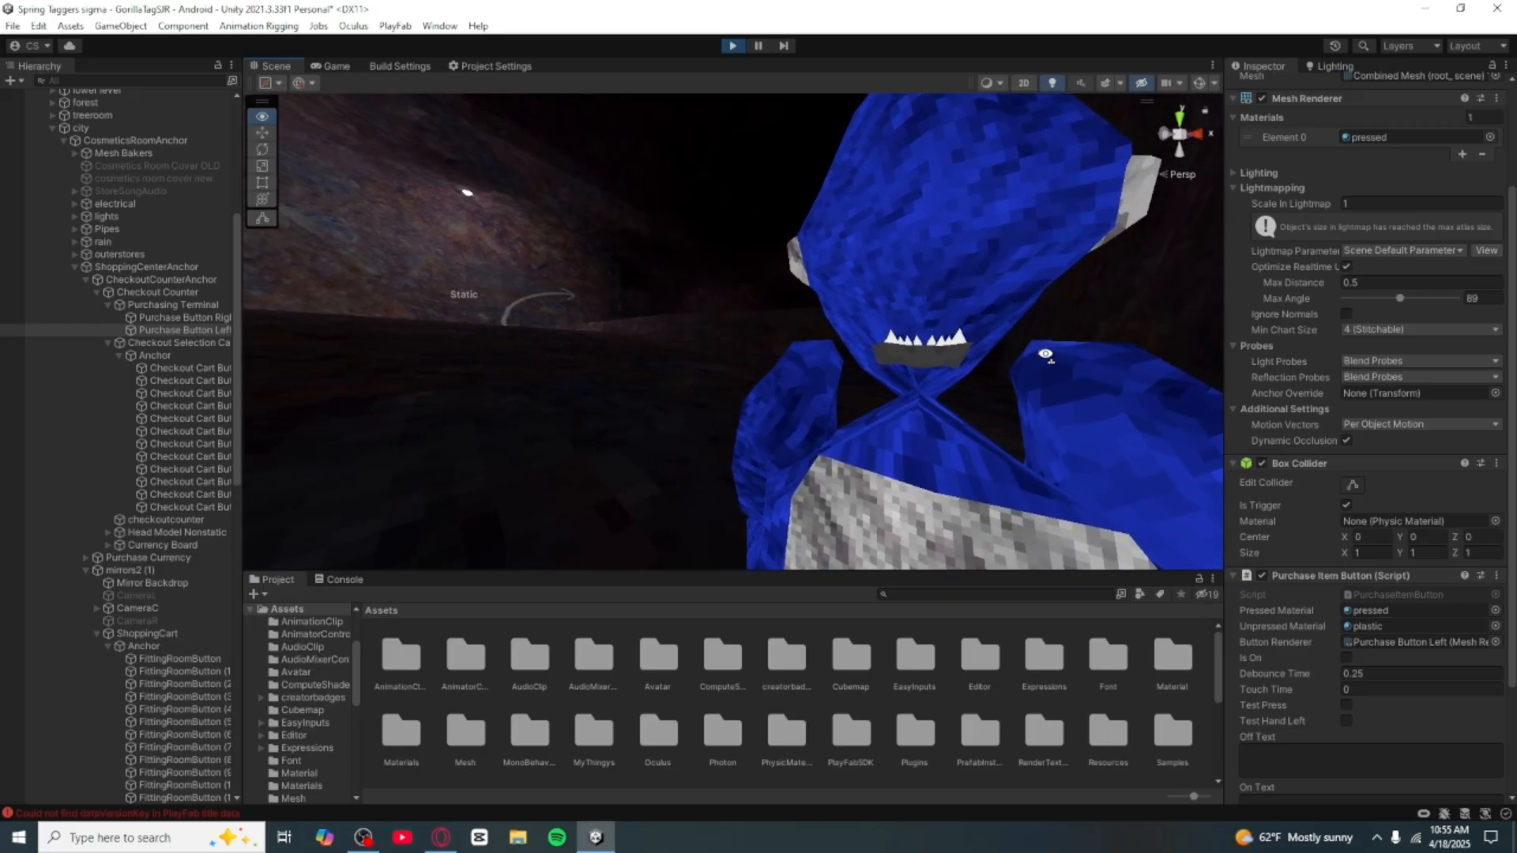
{"action": "right_click_drag", "start_coordinate": [1208, 340], "coordinate": [1346, 336]}
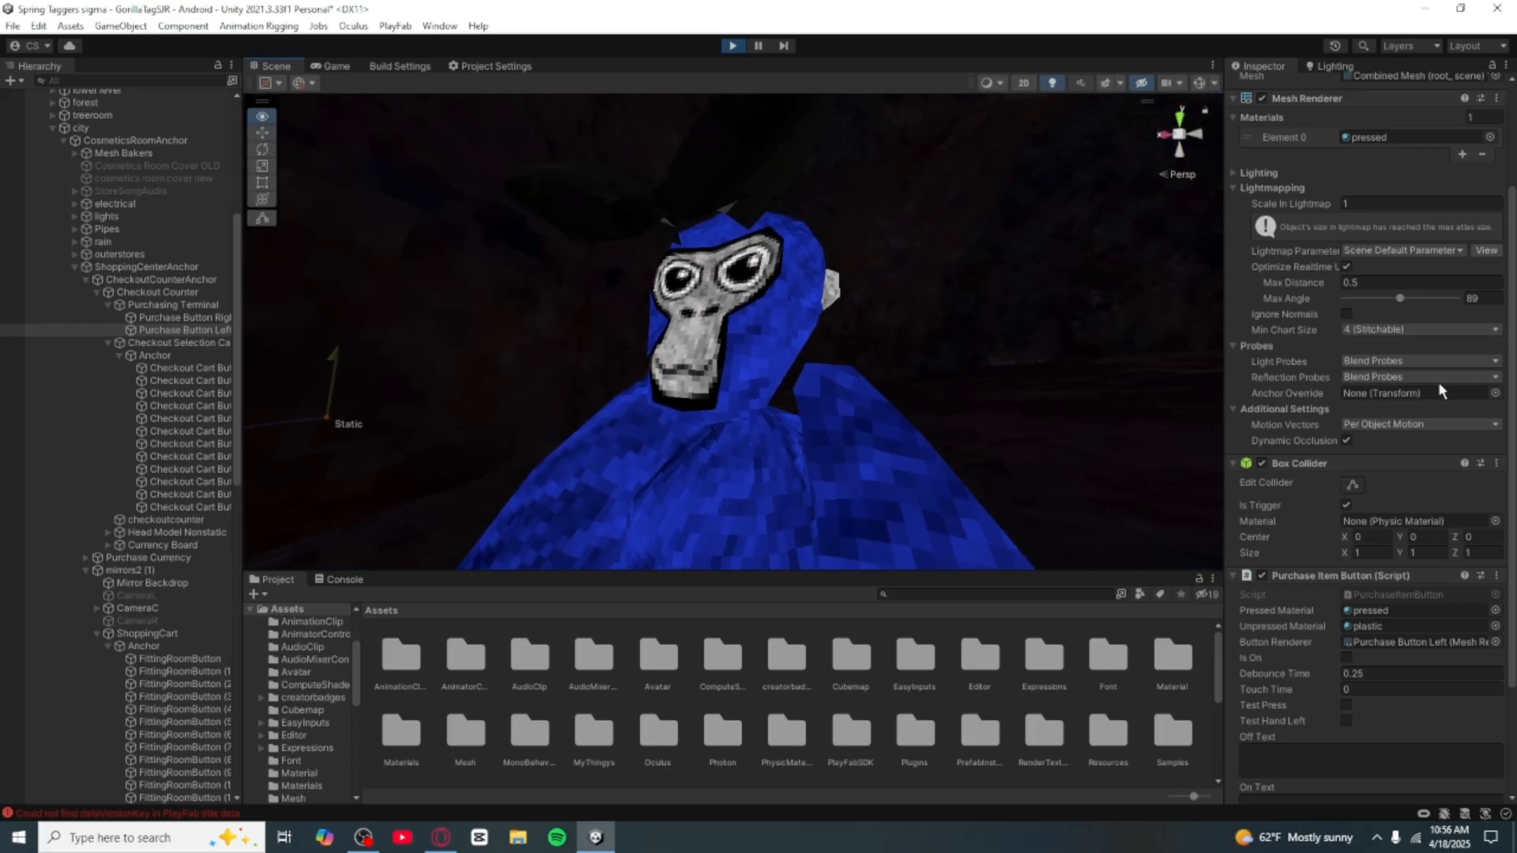
{"action": "right_click_drag", "start_coordinate": [1469, 351], "coordinate": [134, 355]}
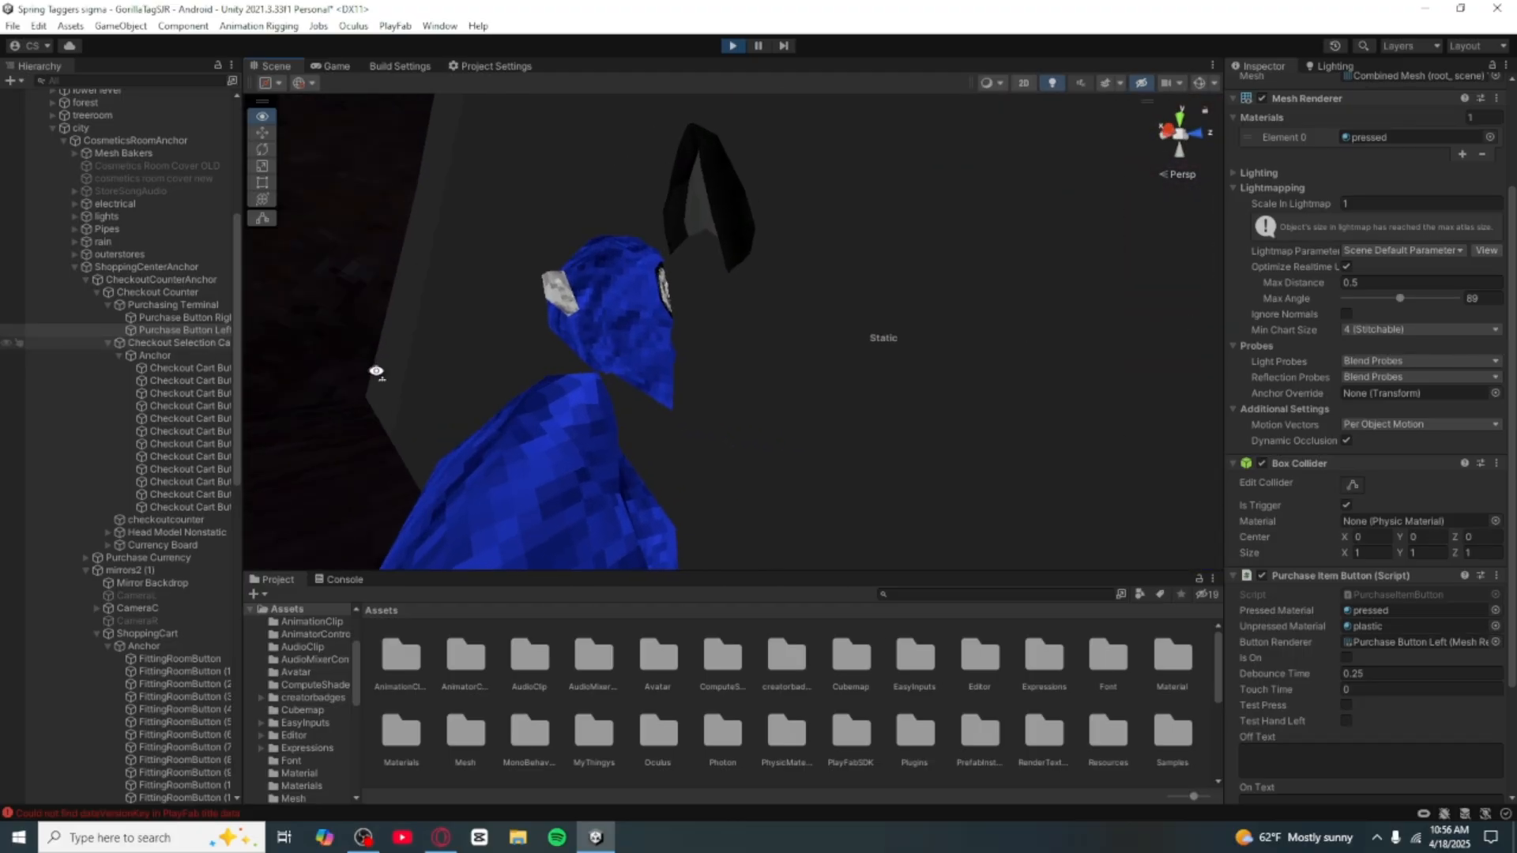
{"action": "right_click_drag", "start_coordinate": [376, 371], "coordinate": [1003, 719]}
{"action": "right_click_drag", "start_coordinate": [1032, 599], "coordinate": [932, 353]}
{"action": "right_click_drag", "start_coordinate": [848, 301], "coordinate": [987, 308]}
{"action": "right_click_drag", "start_coordinate": [75, 300], "coordinate": [441, 388]}
{"action": "key", "text": "s"}
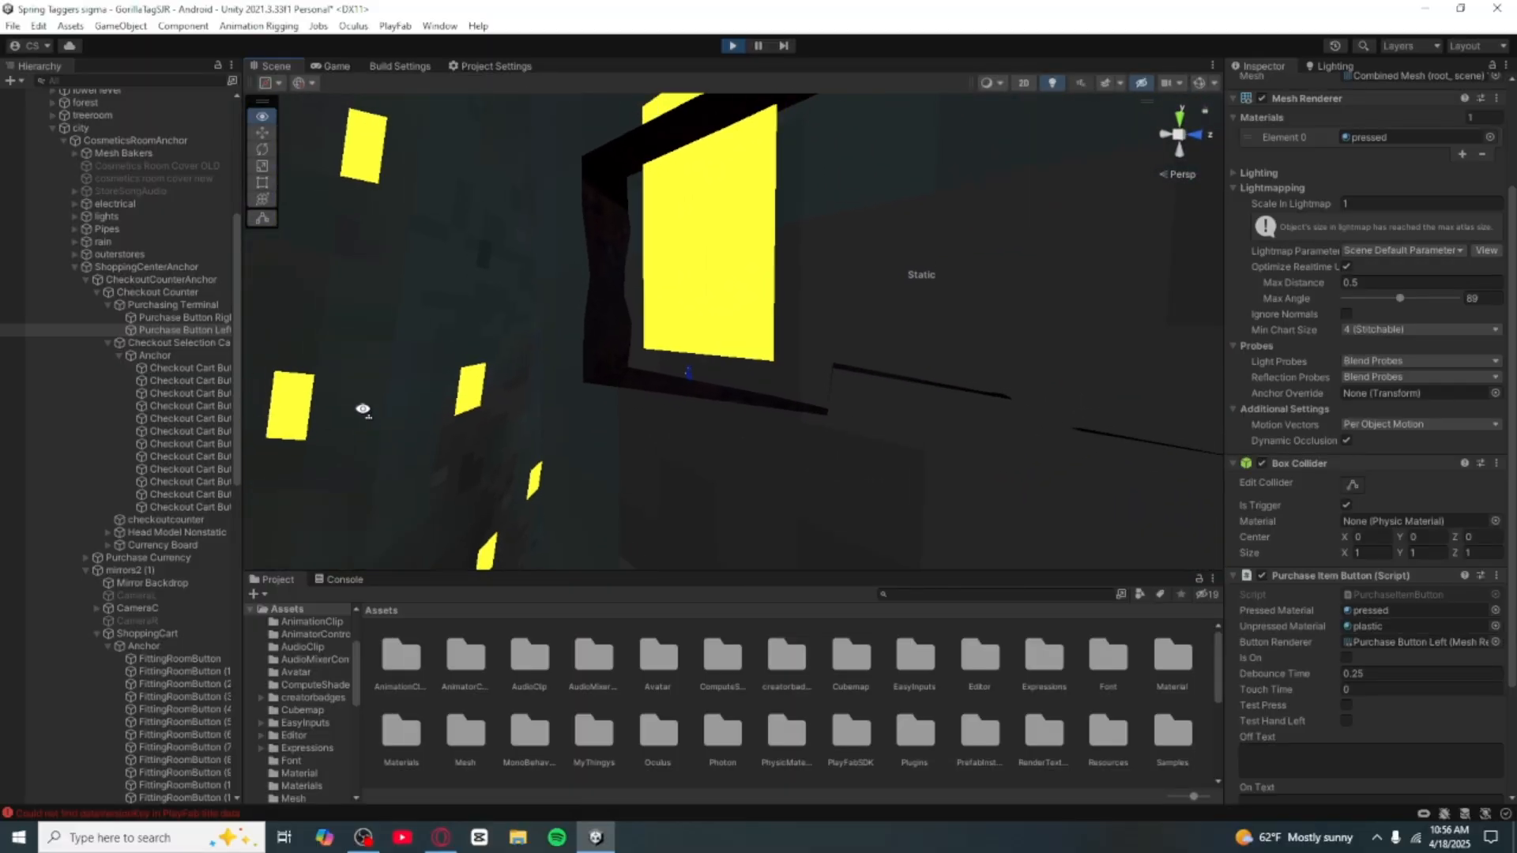
{"action": "right_click_drag", "start_coordinate": [165, 511], "coordinate": [340, 360]}
{"action": "key", "text": "w"}
{"action": "key", "text": "w"}
{"action": "right_click_drag", "start_coordinate": [87, 390], "coordinate": [744, 434]}
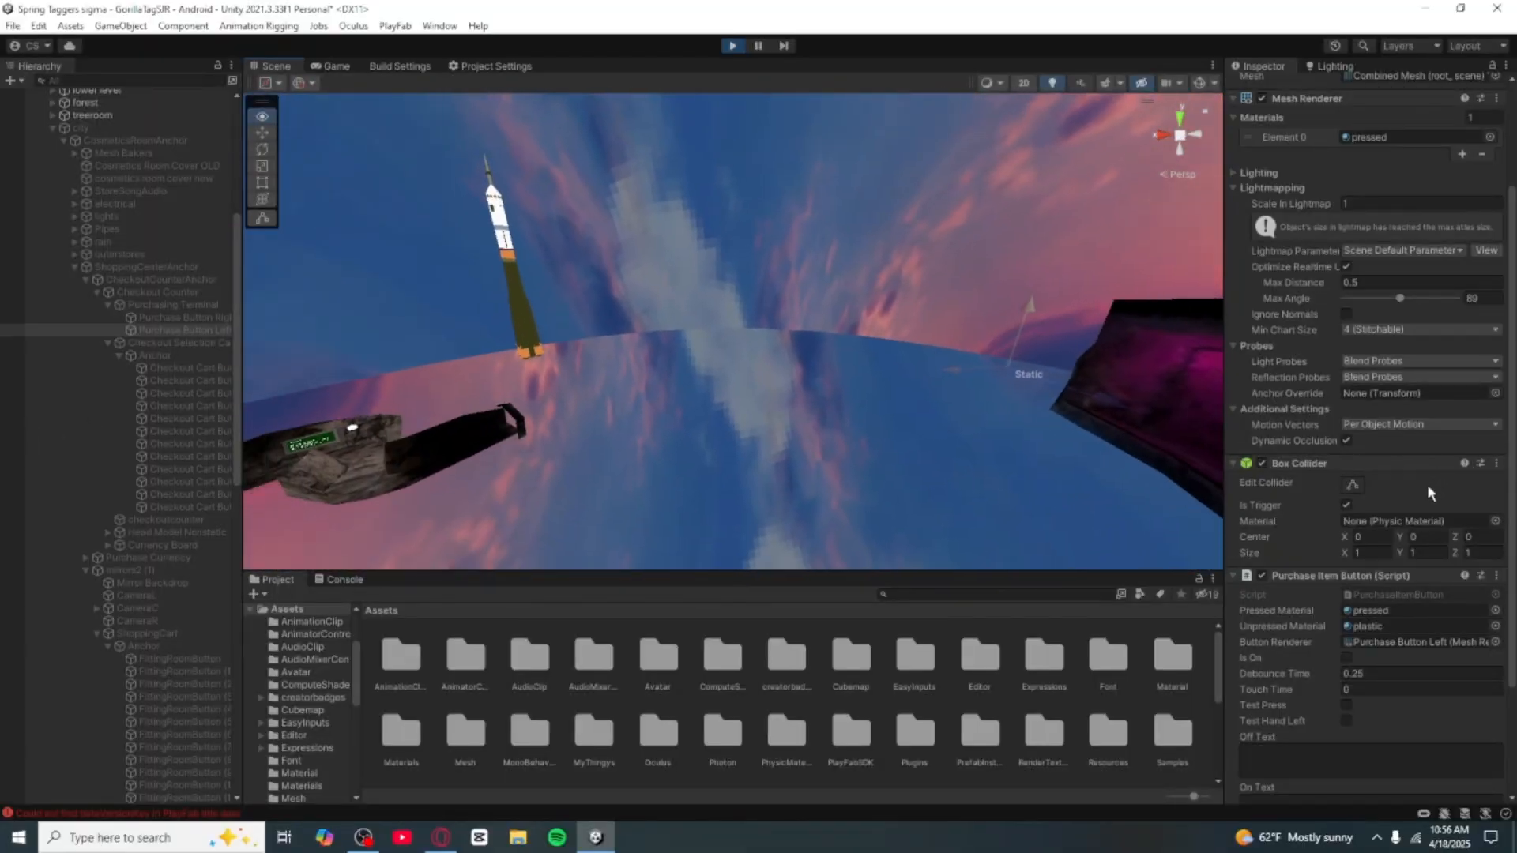
{"action": "right_click_drag", "start_coordinate": [177, 520], "coordinate": [291, 500]}
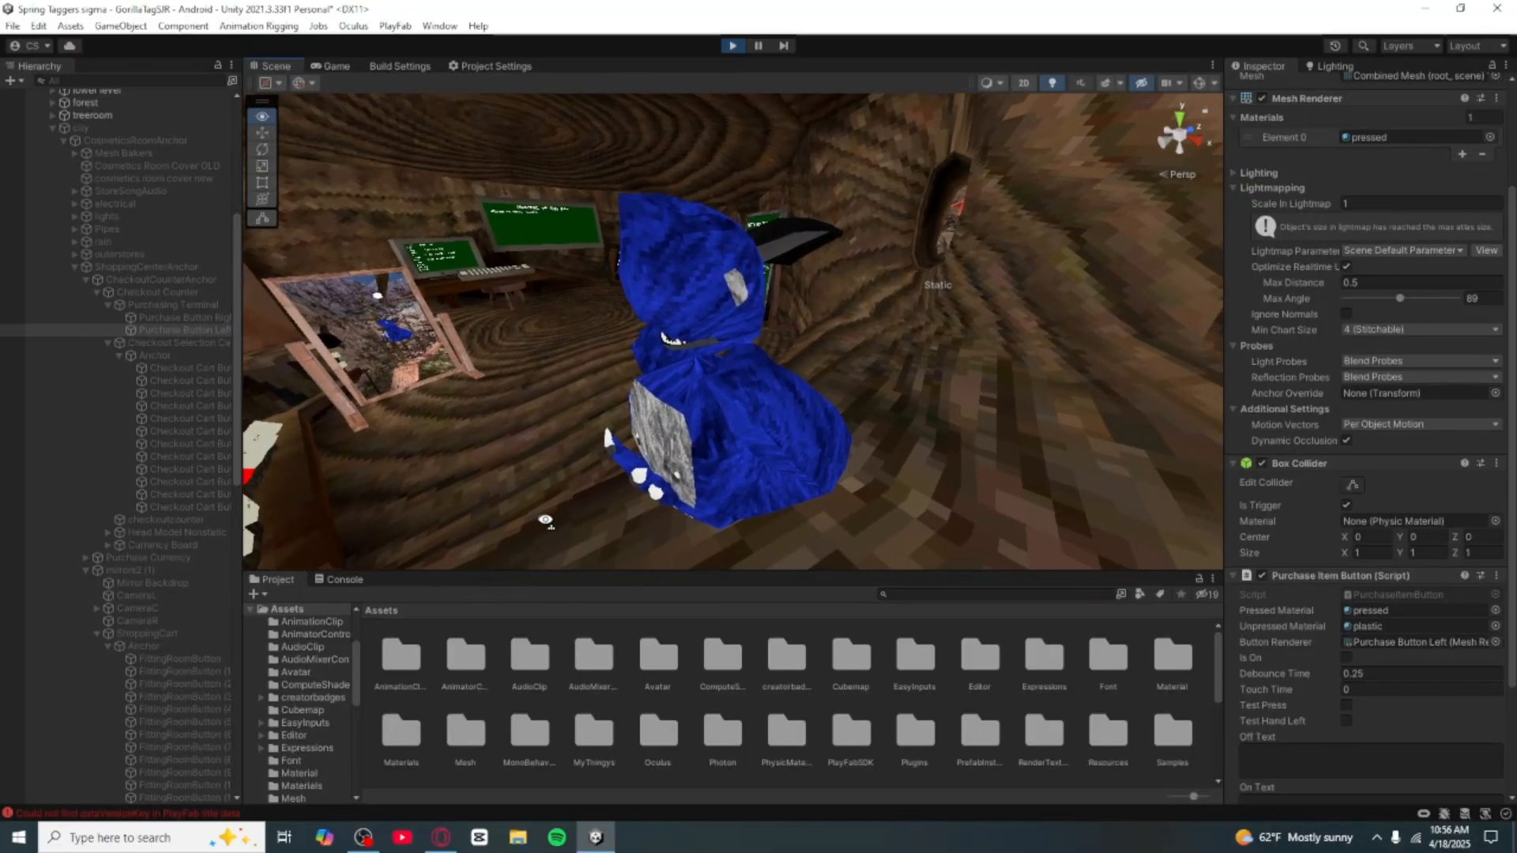
{"action": "right_click_drag", "start_coordinate": [523, 522], "coordinate": [44, 644]}
{"action": "right_click_drag", "start_coordinate": [398, 583], "coordinate": [407, 588]}
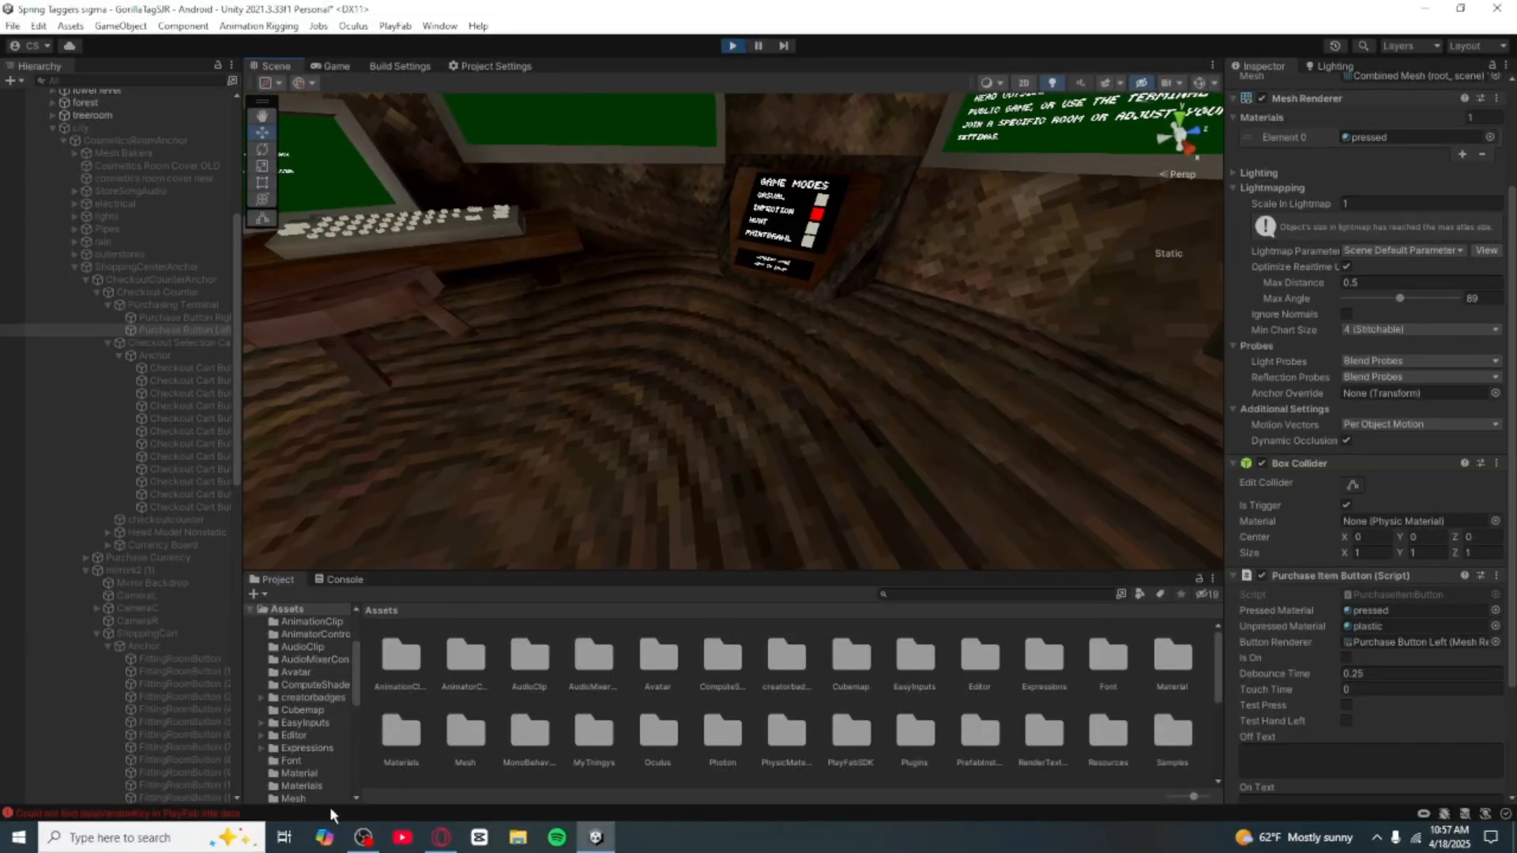
Step: Move the CapCut window out of the way and minimise it to return to the Unity editor
{"action": "left_click", "coordinate": [363, 839]}
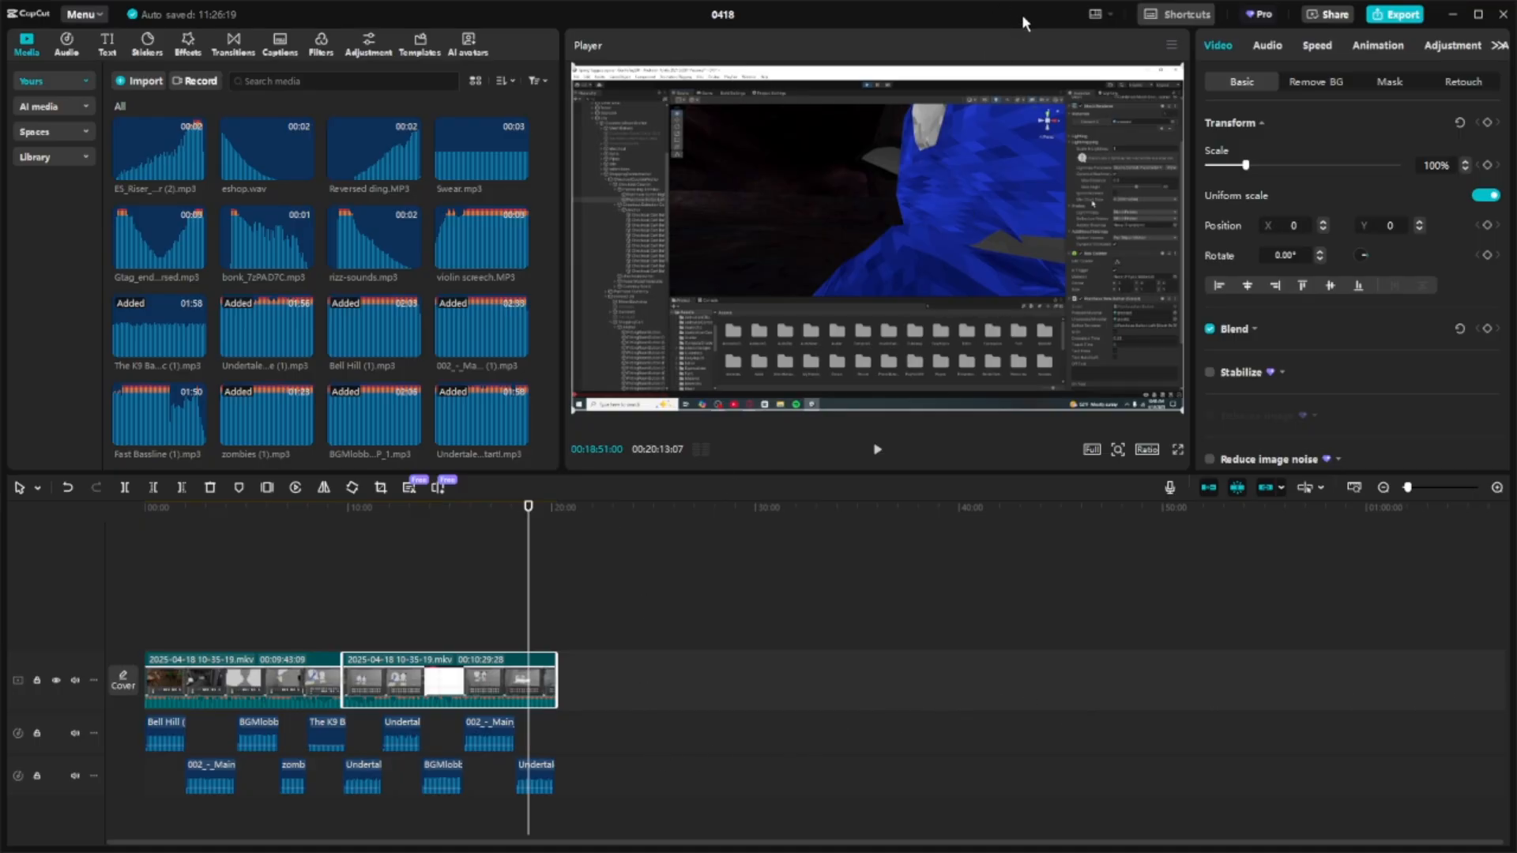
{"action": "left_click_drag", "start_coordinate": [1022, 14], "coordinate": [929, 698]}
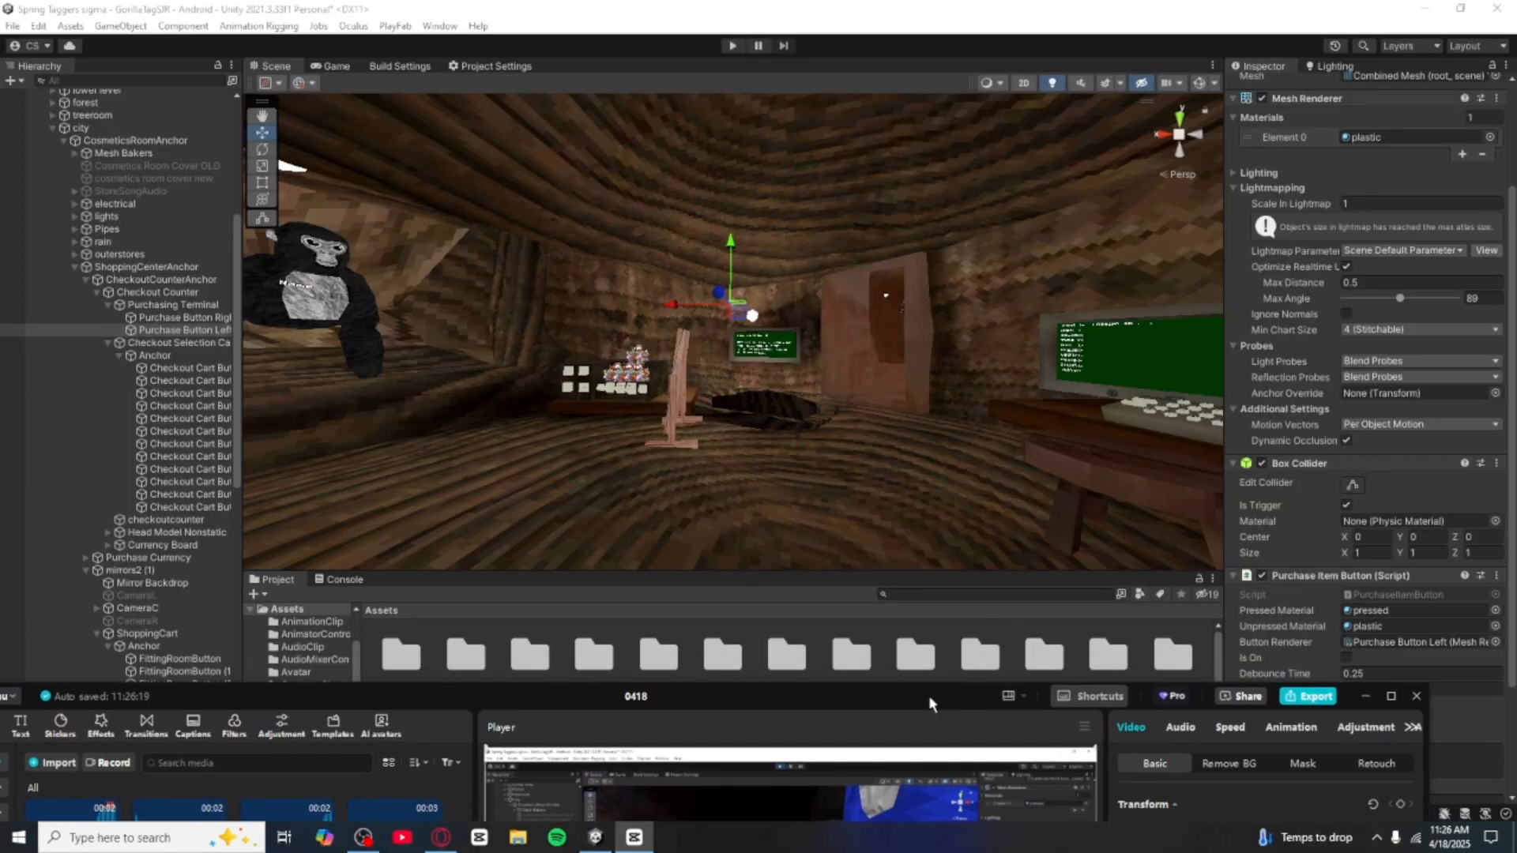
{"action": "left_click", "coordinate": [1369, 696]}
Step: Remove every element from the Cosmetics list of the WEREWOLF SET stand's Head Model and collapse the list
{"action": "right_click_drag", "start_coordinate": [799, 243], "coordinate": [813, 454]}
{"action": "key", "text": "w"}
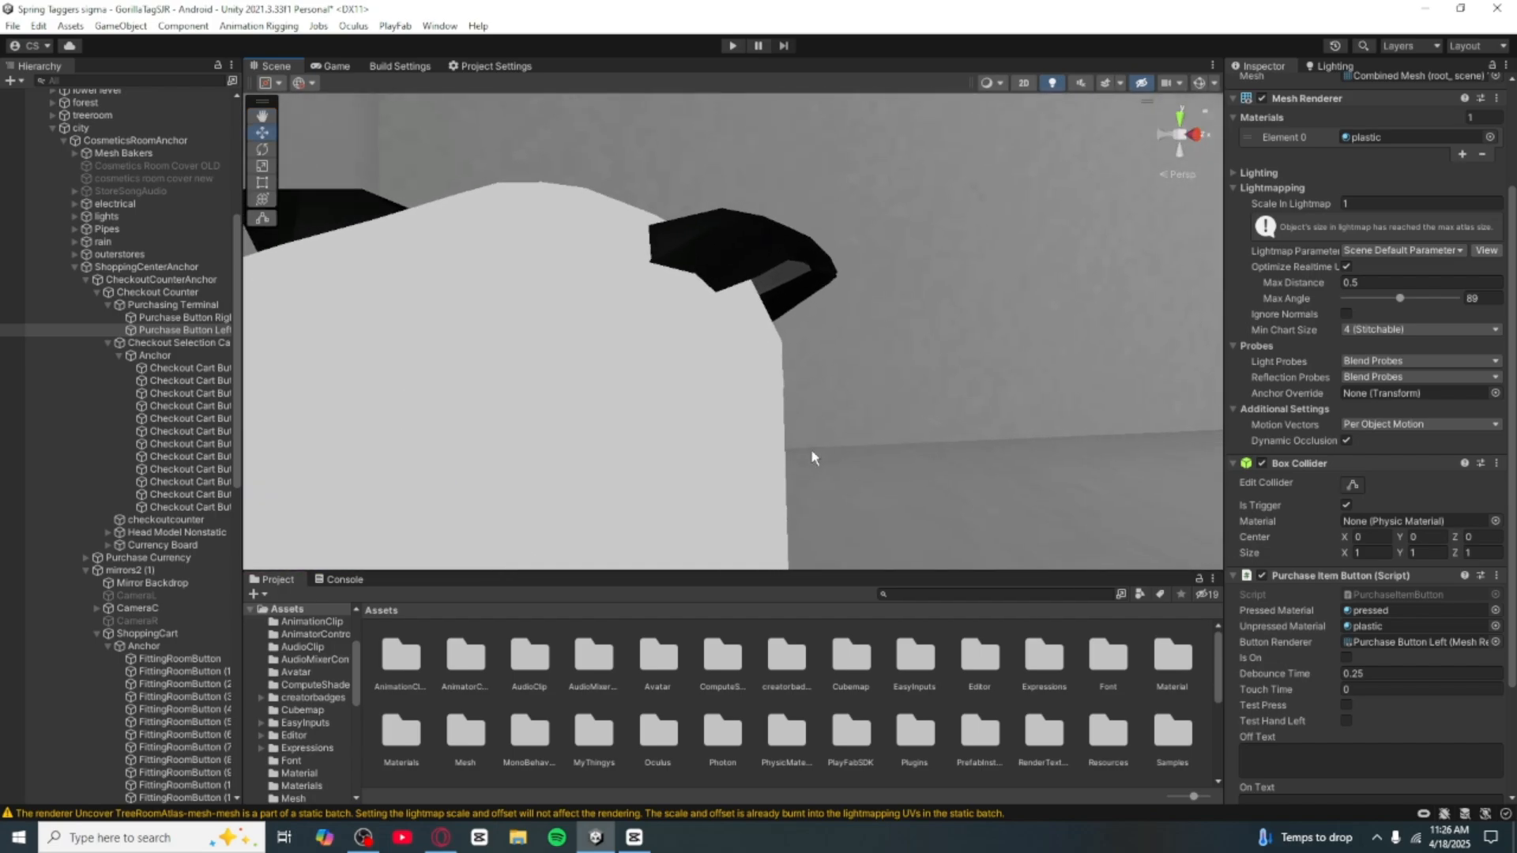
{"action": "left_click", "coordinate": [671, 396]}
{"action": "scroll", "coordinate": [681, 424], "scroll_direction": "down", "scroll_amount": 5}
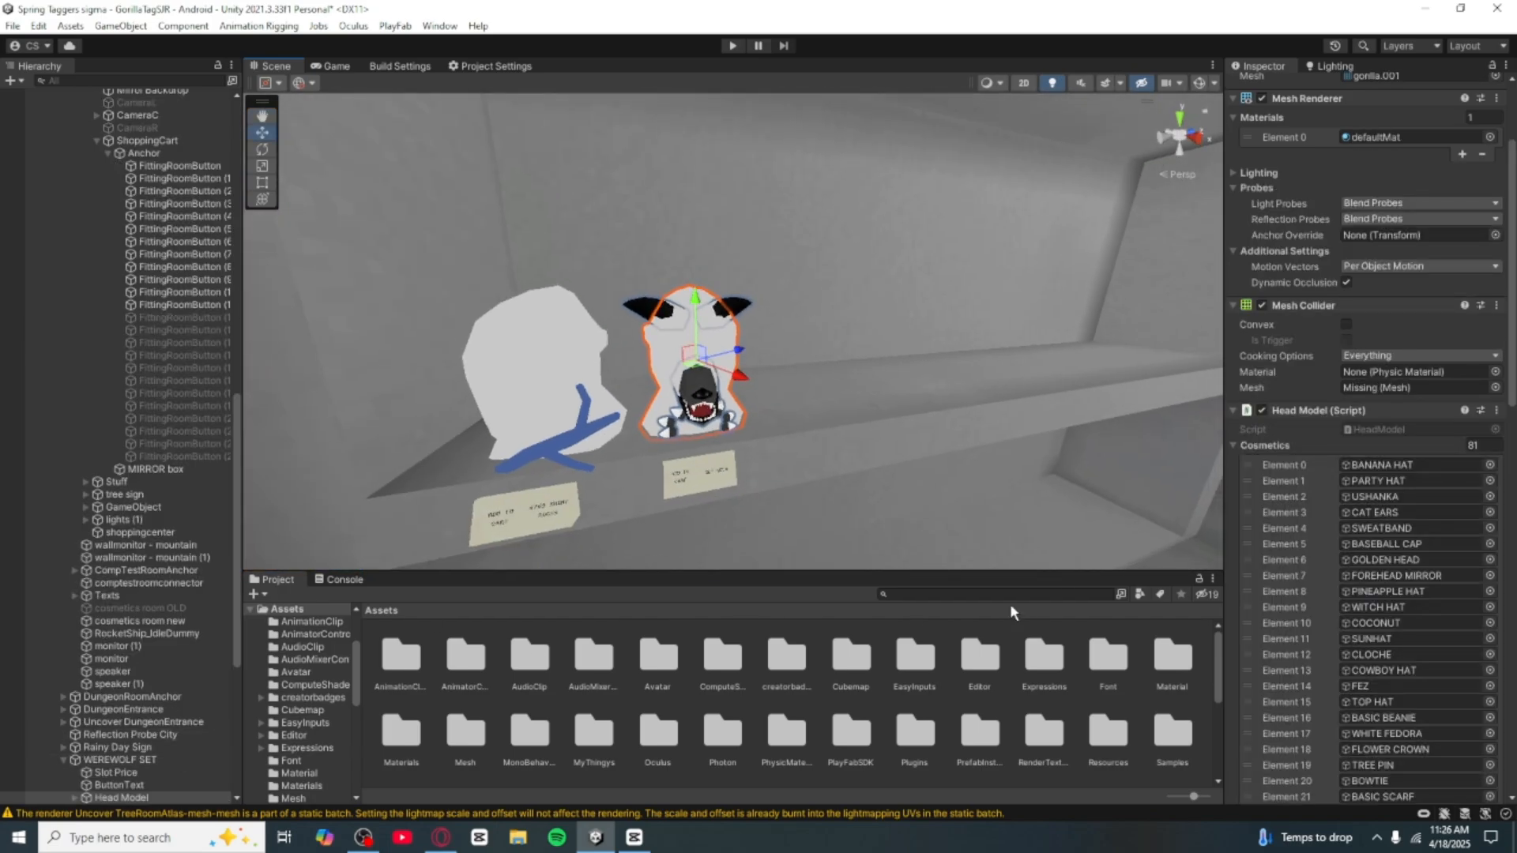
{"action": "scroll", "coordinate": [1424, 427], "scroll_direction": "down", "scroll_amount": 13}
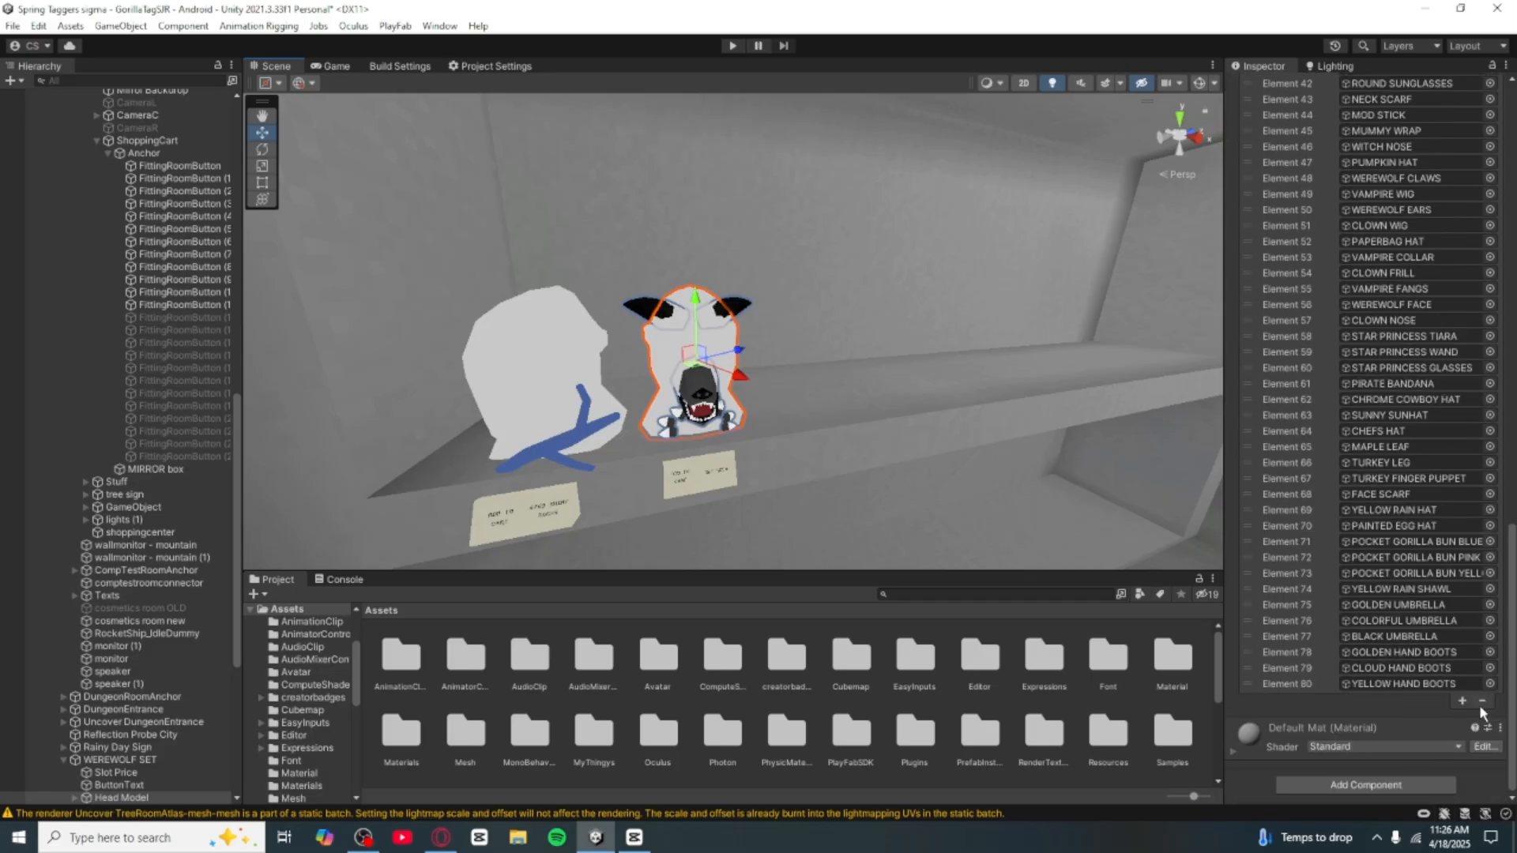
{"action": "left_click", "coordinate": [1481, 701]}
{"action": "left_click", "coordinate": [1482, 702]}
{"action": "left_click", "coordinate": [1482, 701]}
{"action": "left_click", "coordinate": [1482, 702]}
{"action": "left_click", "coordinate": [1482, 701]}
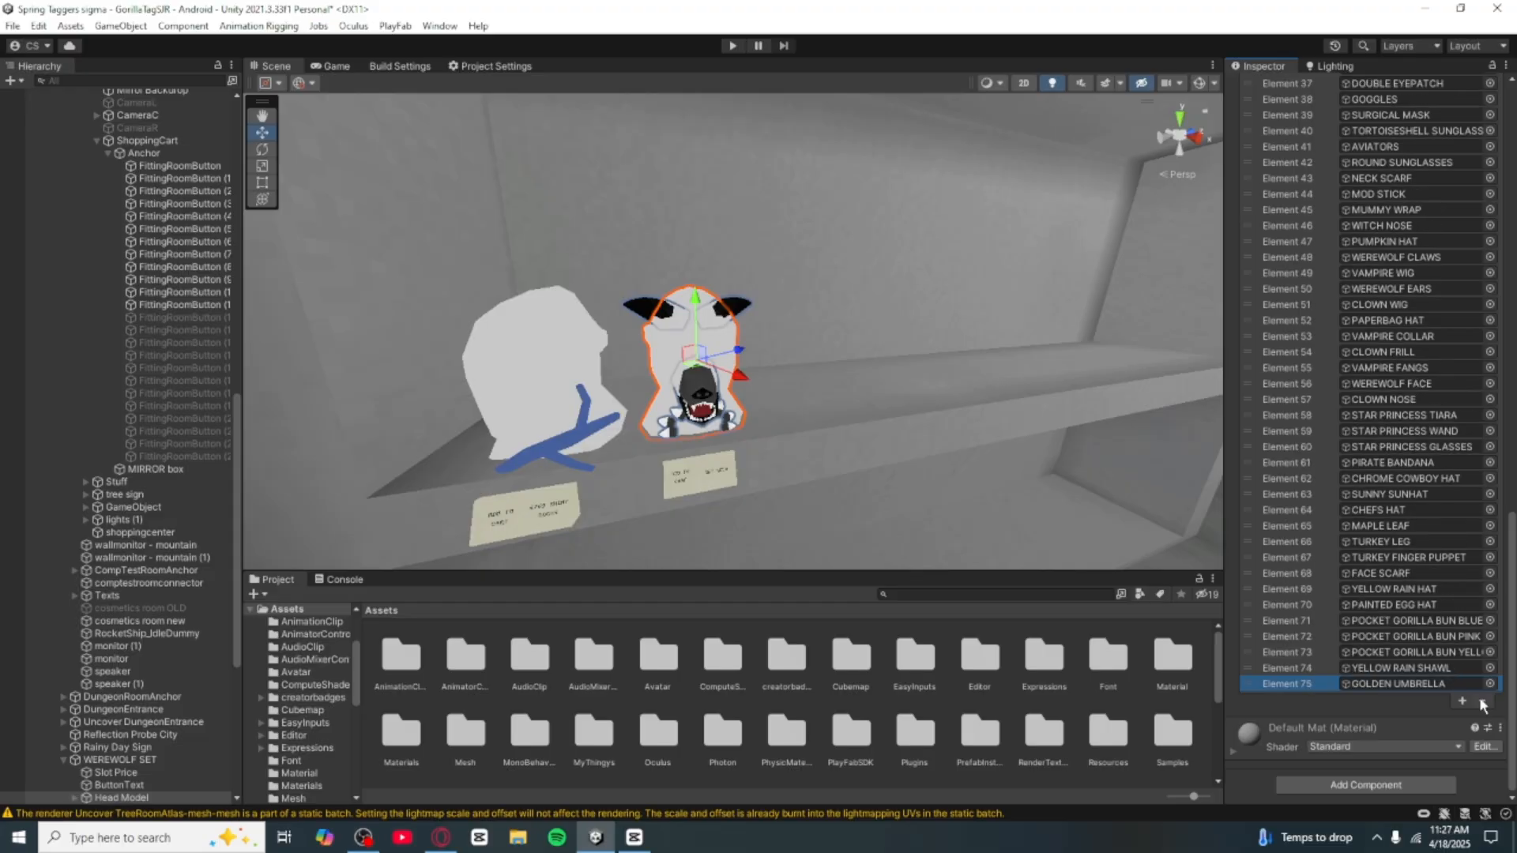
{"action": "left_click", "coordinate": [1481, 701]}
{"action": "left_click", "coordinate": [1481, 702]}
{"action": "left_click", "coordinate": [1482, 702]}
{"action": "left_click", "coordinate": [1481, 701]}
{"action": "left_click", "coordinate": [1481, 702]}
{"action": "left_click", "coordinate": [1482, 702]}
{"action": "left_click", "coordinate": [1481, 702]}
{"action": "left_click", "coordinate": [1481, 702]}
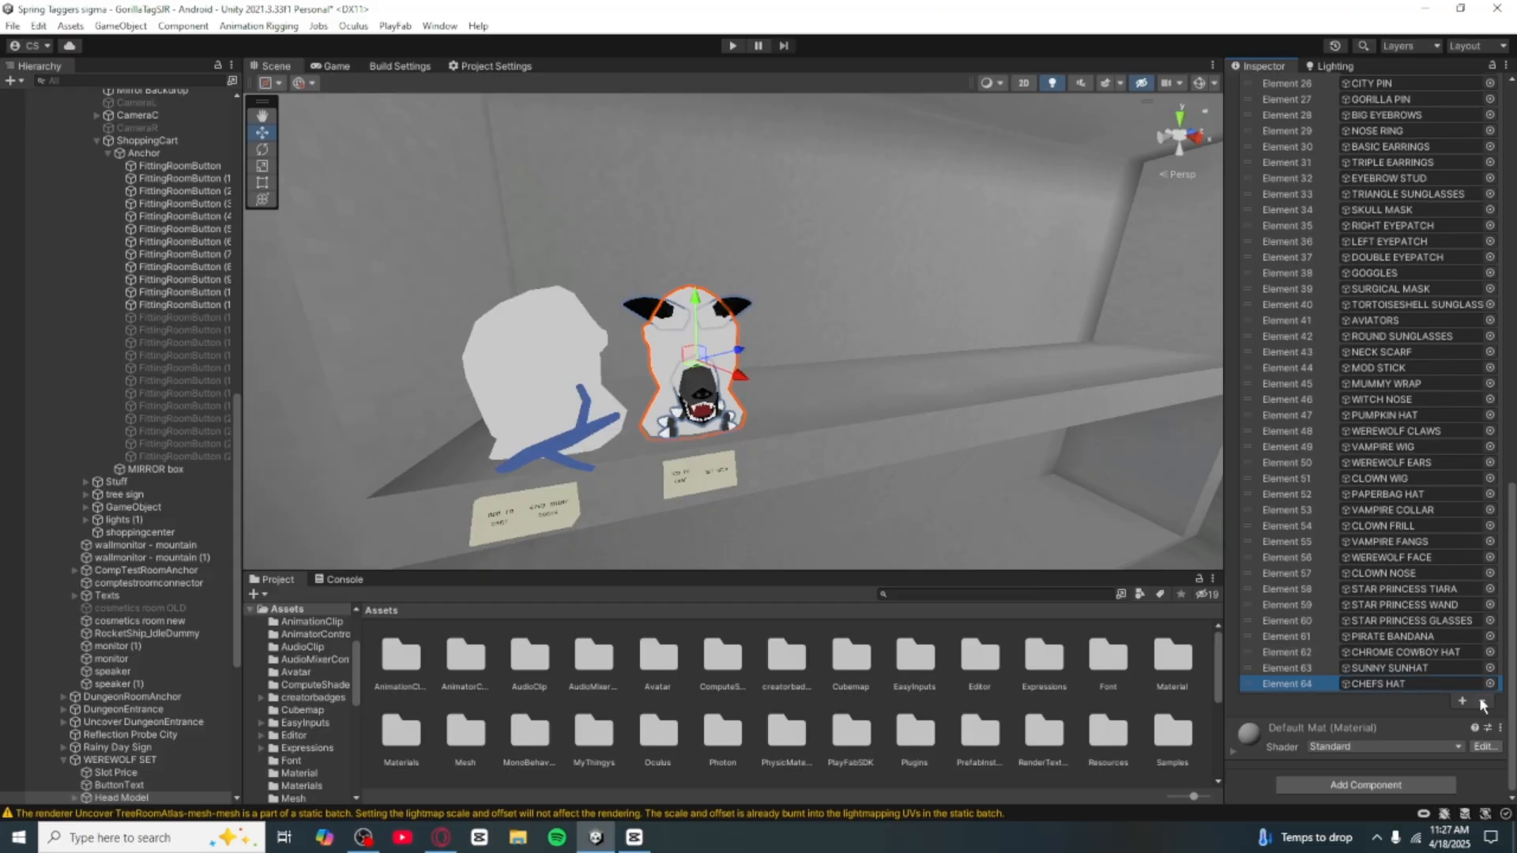
{"action": "left_click", "coordinate": [1481, 701]}
{"action": "left_click", "coordinate": [1481, 701]}
{"action": "left_click", "coordinate": [1482, 701]}
{"action": "left_click", "coordinate": [1481, 702]}
{"action": "left_click", "coordinate": [1482, 701]}
{"action": "left_click", "coordinate": [1481, 701]}
{"action": "left_click", "coordinate": [1481, 701]}
{"action": "left_click", "coordinate": [1482, 702]}
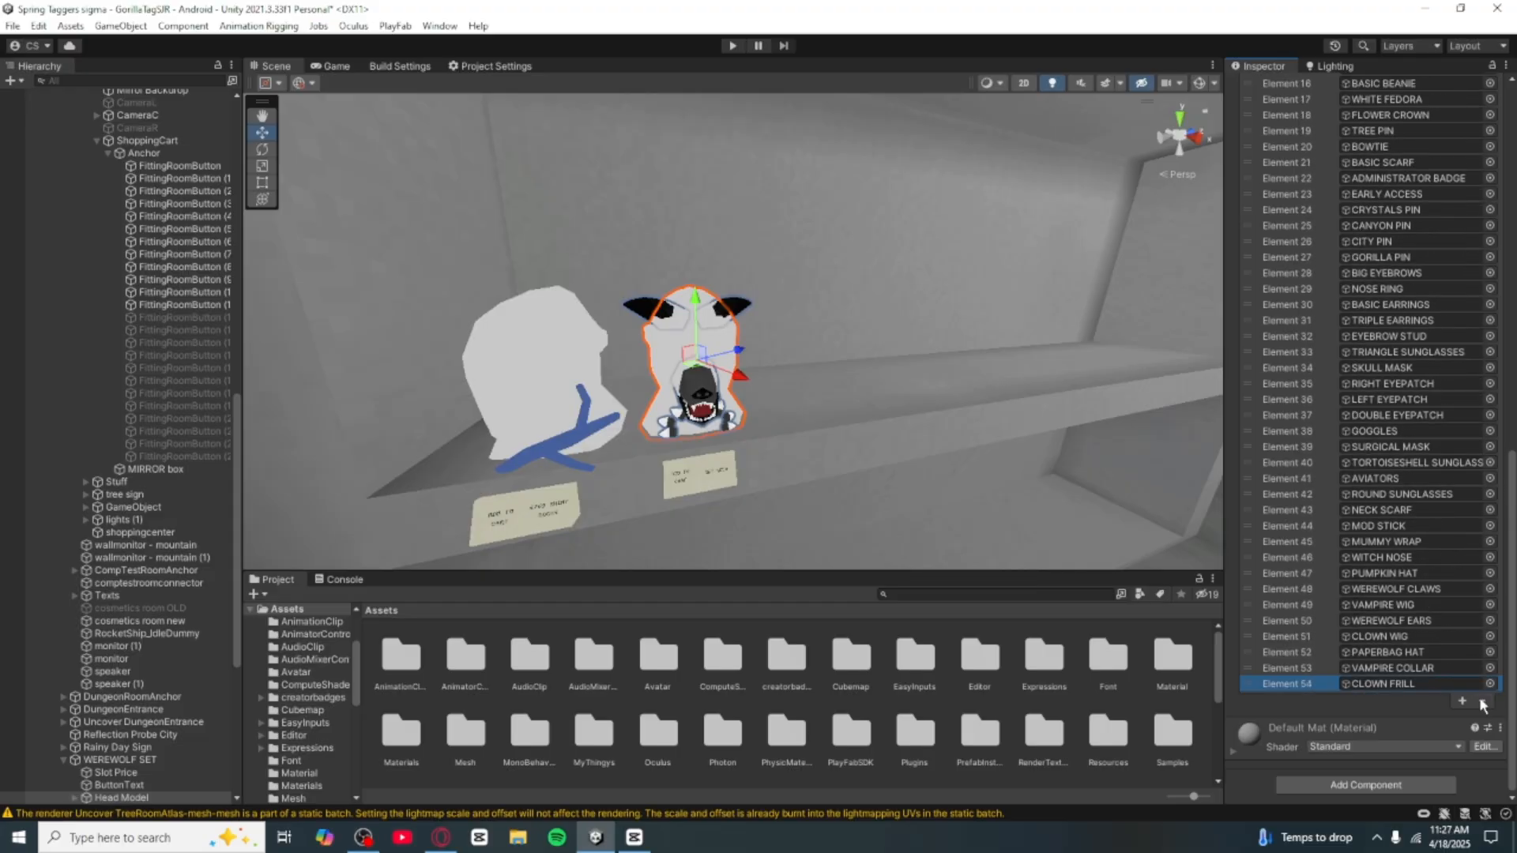
{"action": "left_click", "coordinate": [1482, 702]}
{"action": "left_click", "coordinate": [1482, 701]}
{"action": "left_click", "coordinate": [1481, 702]}
{"action": "left_click", "coordinate": [1482, 702]}
{"action": "left_click", "coordinate": [1481, 702]}
{"action": "left_click", "coordinate": [1482, 702]}
{"action": "left_click", "coordinate": [1481, 701]}
{"action": "left_click", "coordinate": [1481, 701]}
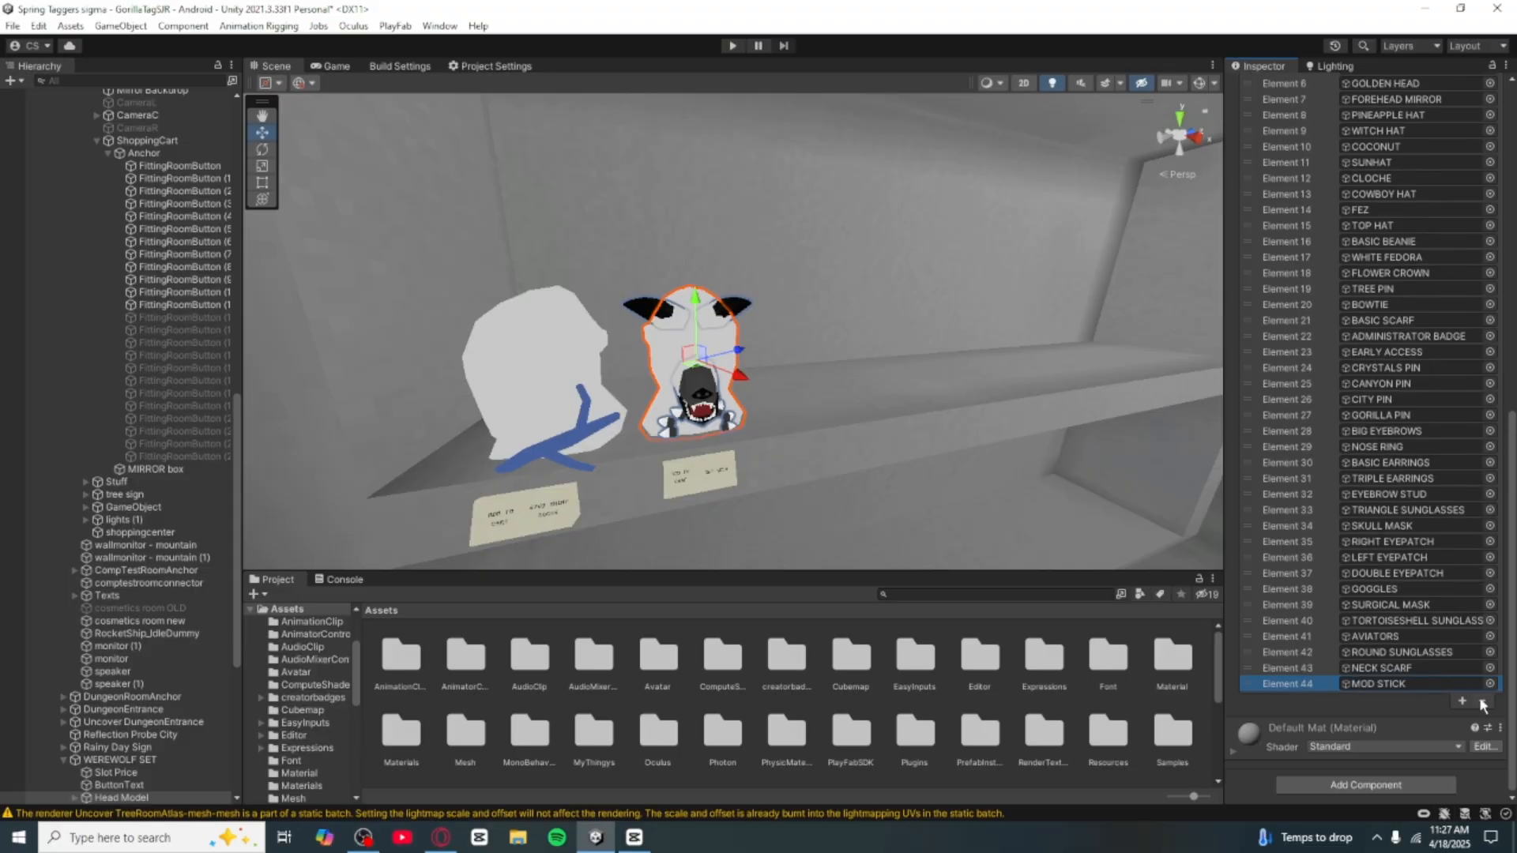
{"action": "left_click", "coordinate": [1482, 701]}
{"action": "left_click", "coordinate": [1481, 701]}
{"action": "left_click", "coordinate": [1482, 702]}
{"action": "left_click", "coordinate": [1482, 701]}
{"action": "left_click", "coordinate": [1482, 702]}
{"action": "left_click", "coordinate": [1481, 702]}
{"action": "left_click", "coordinate": [1481, 702]}
{"action": "left_click", "coordinate": [1481, 702]}
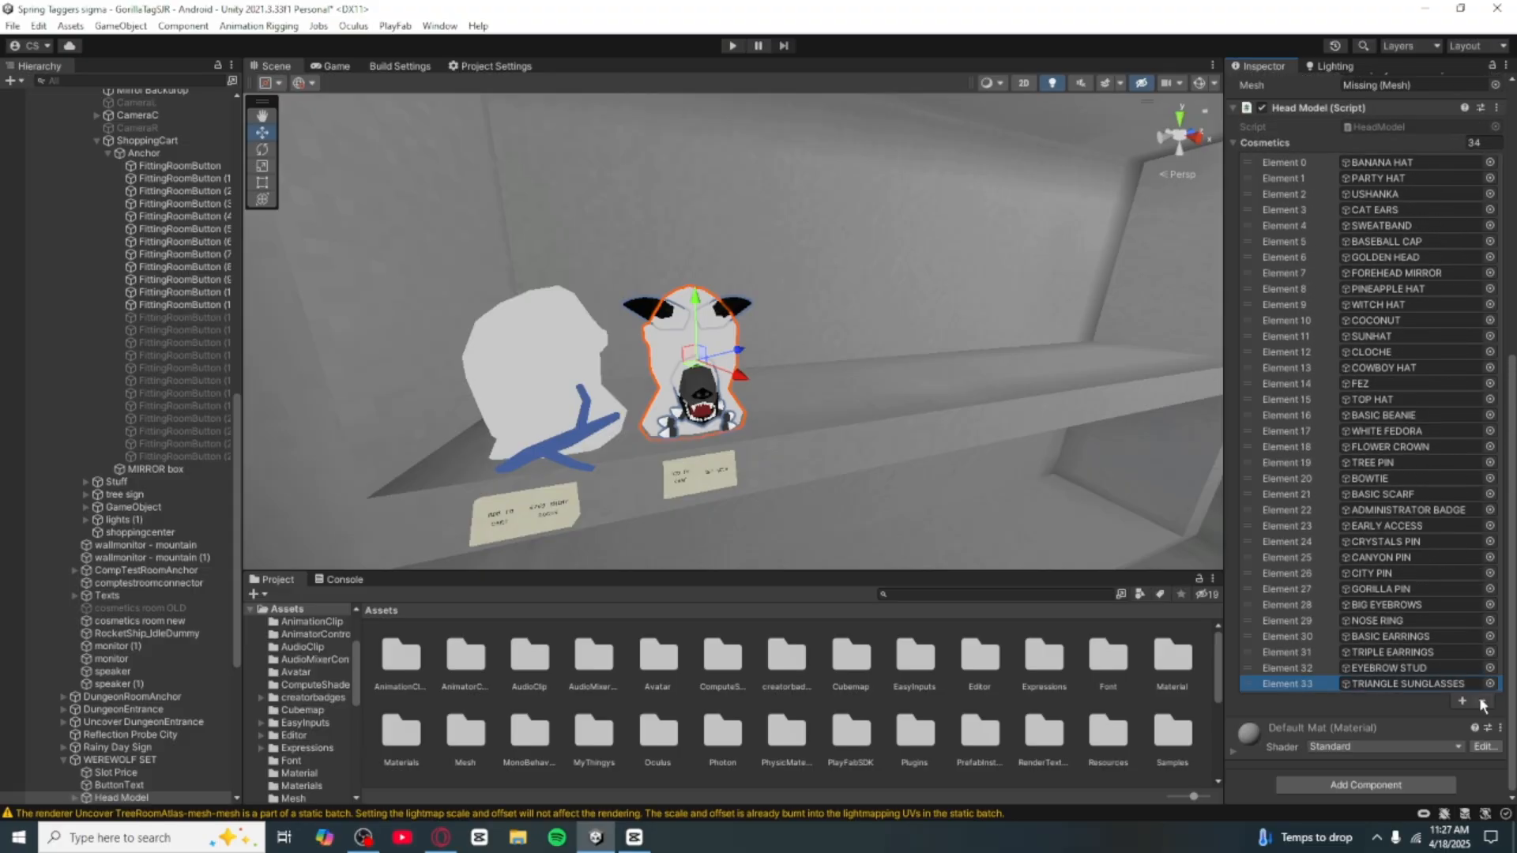
{"action": "left_click", "coordinate": [1482, 702]}
{"action": "left_click", "coordinate": [1481, 701]}
{"action": "left_click", "coordinate": [1481, 701]}
{"action": "left_click", "coordinate": [1482, 702]}
{"action": "left_click", "coordinate": [1481, 701]}
{"action": "left_click", "coordinate": [1481, 702]}
{"action": "left_click", "coordinate": [1482, 702]}
{"action": "left_click", "coordinate": [1482, 701]}
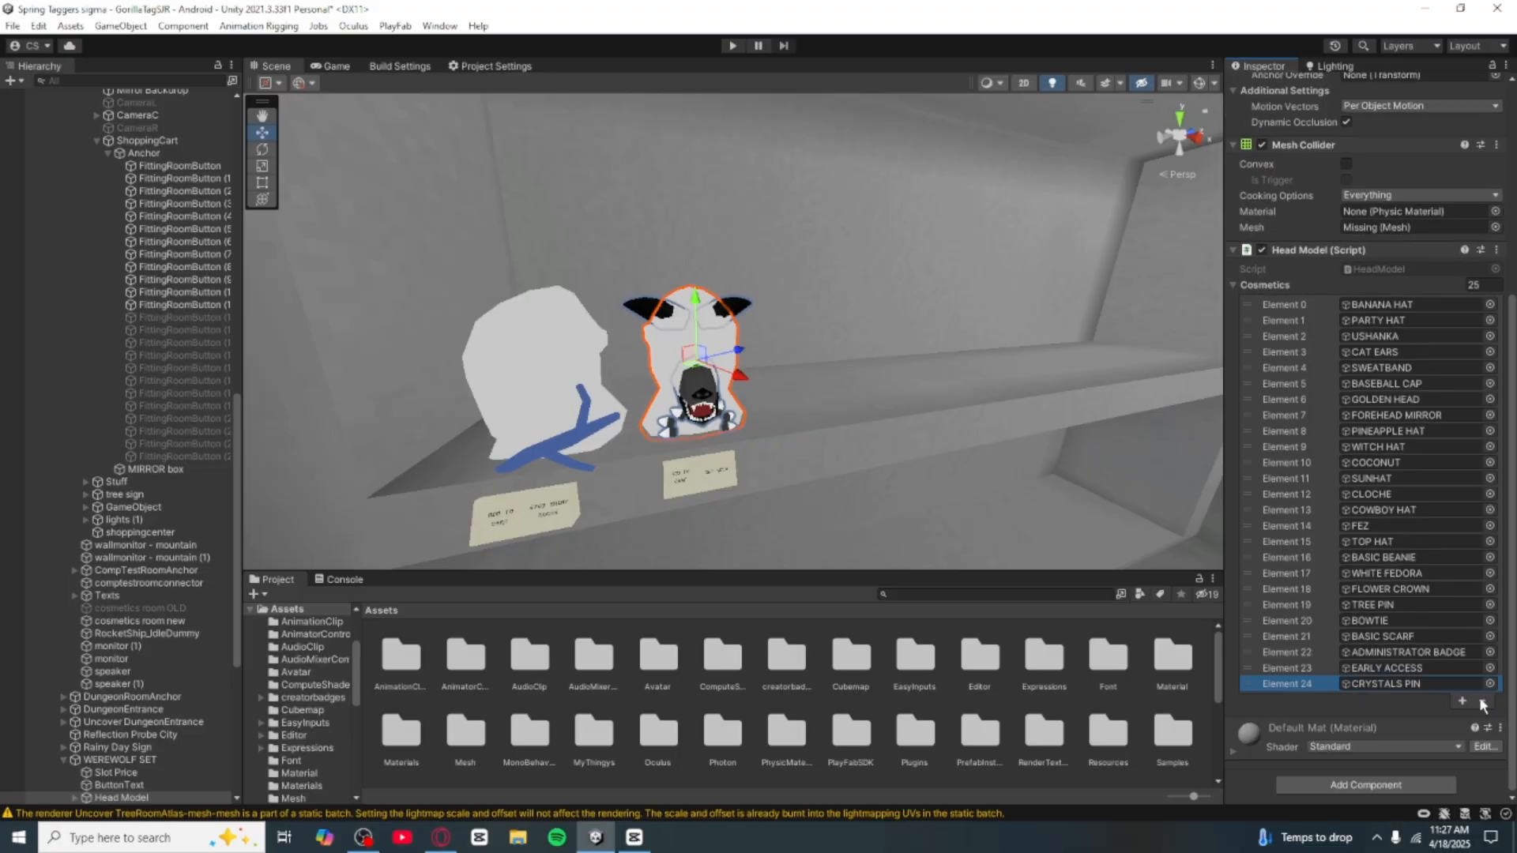
{"action": "left_click", "coordinate": [1482, 702]}
{"action": "left_click", "coordinate": [1482, 701]}
{"action": "left_click", "coordinate": [1481, 702]}
{"action": "left_click", "coordinate": [1481, 702]}
{"action": "left_click", "coordinate": [1482, 702]}
{"action": "left_click", "coordinate": [1481, 702]}
{"action": "left_click", "coordinate": [1482, 702]}
{"action": "left_click", "coordinate": [1481, 701]}
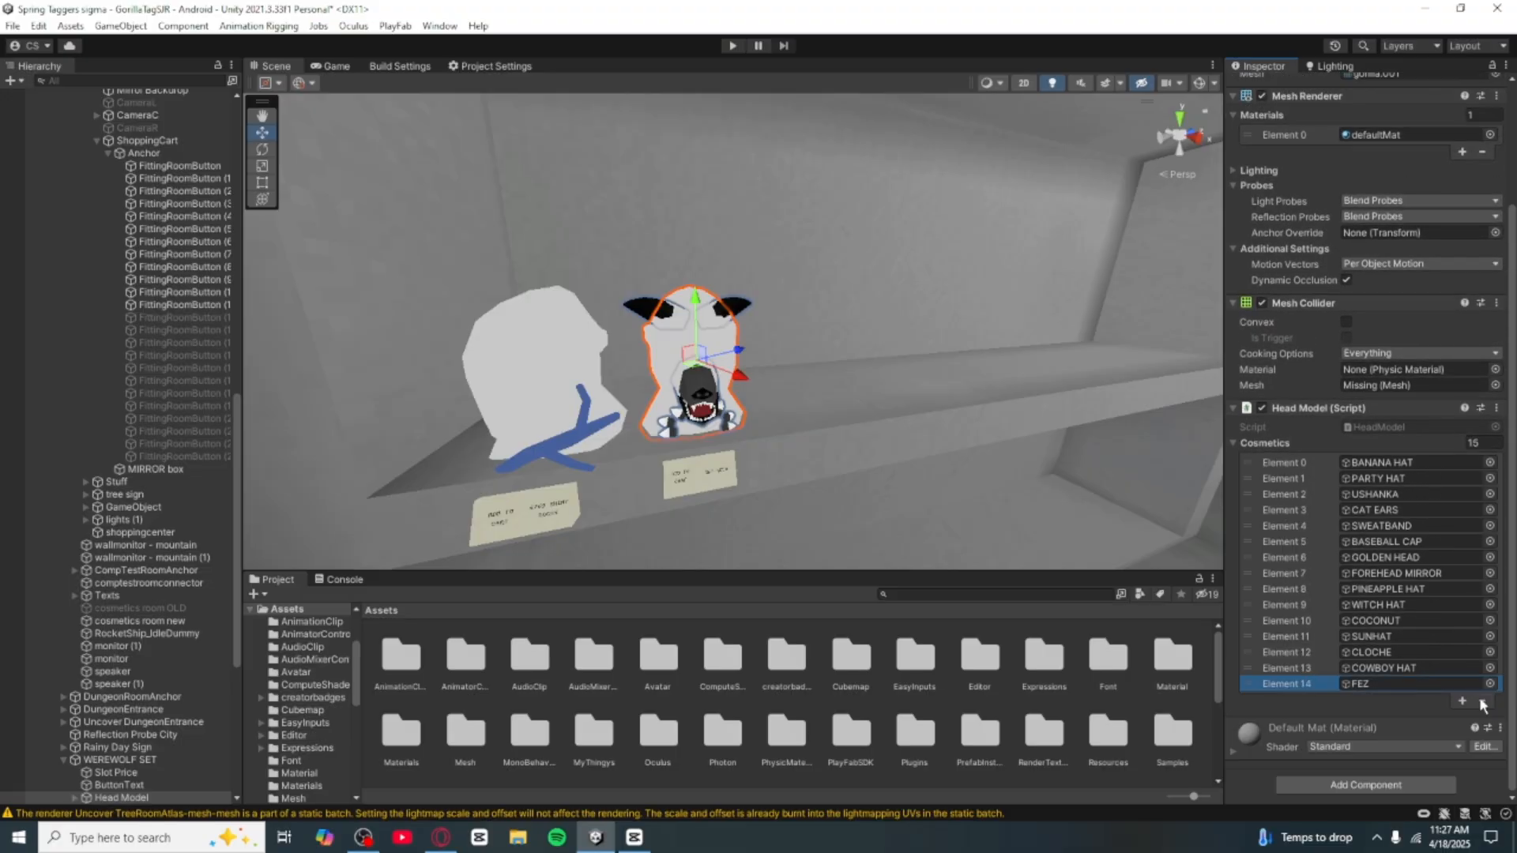
{"action": "left_click", "coordinate": [1482, 702]}
{"action": "left_click", "coordinate": [1481, 701]}
{"action": "left_click", "coordinate": [1482, 701]}
{"action": "left_click", "coordinate": [1481, 702]}
{"action": "left_click", "coordinate": [1482, 702]}
{"action": "left_click", "coordinate": [1481, 701]}
{"action": "left_click", "coordinate": [1481, 701]}
{"action": "left_click", "coordinate": [1481, 701]}
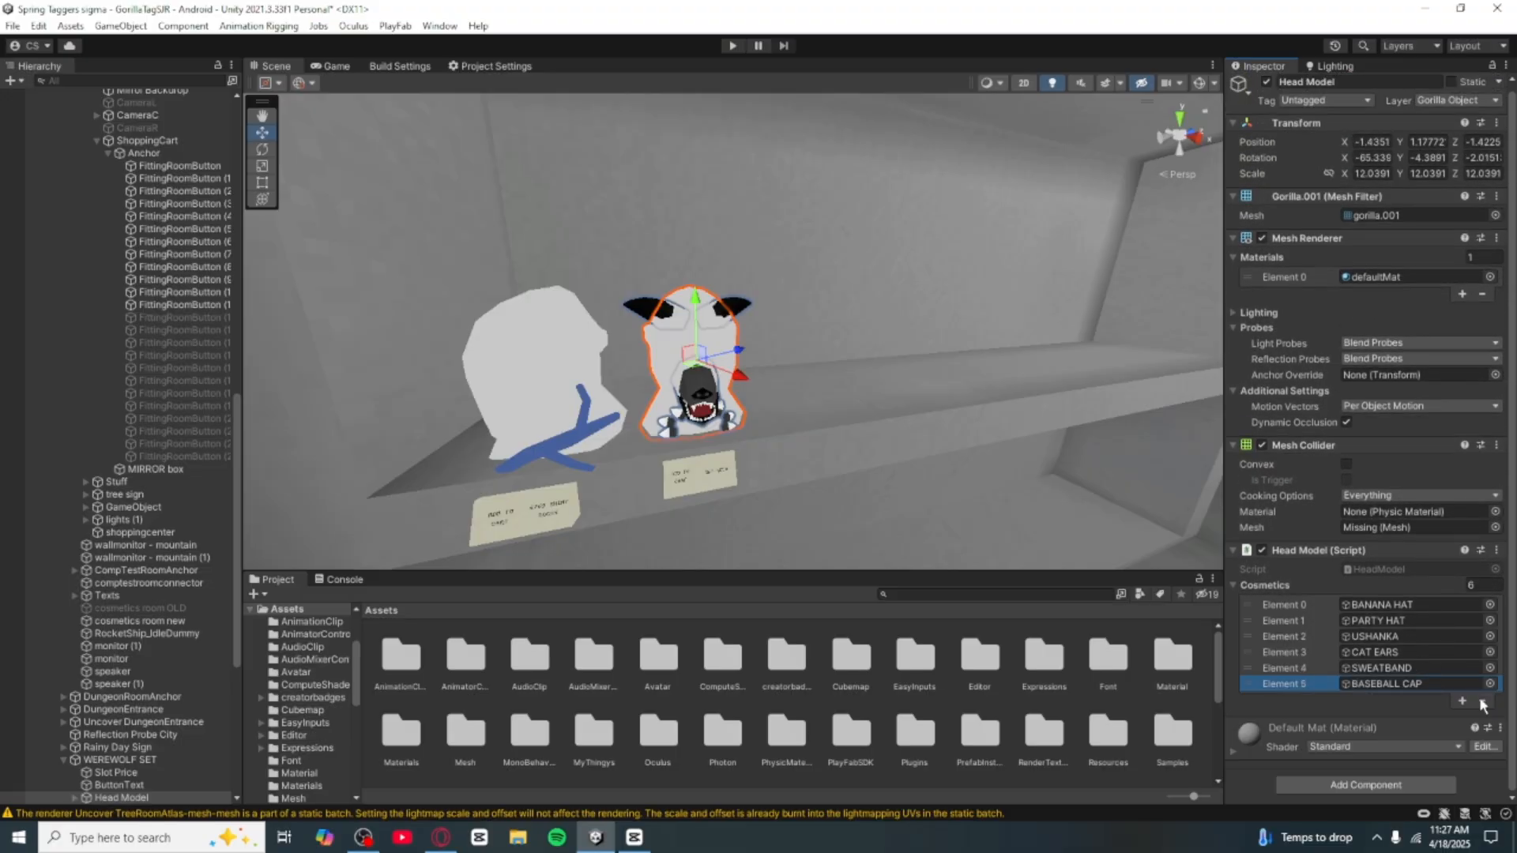
{"action": "left_click", "coordinate": [1482, 702]}
{"action": "left_click", "coordinate": [1493, 691]}
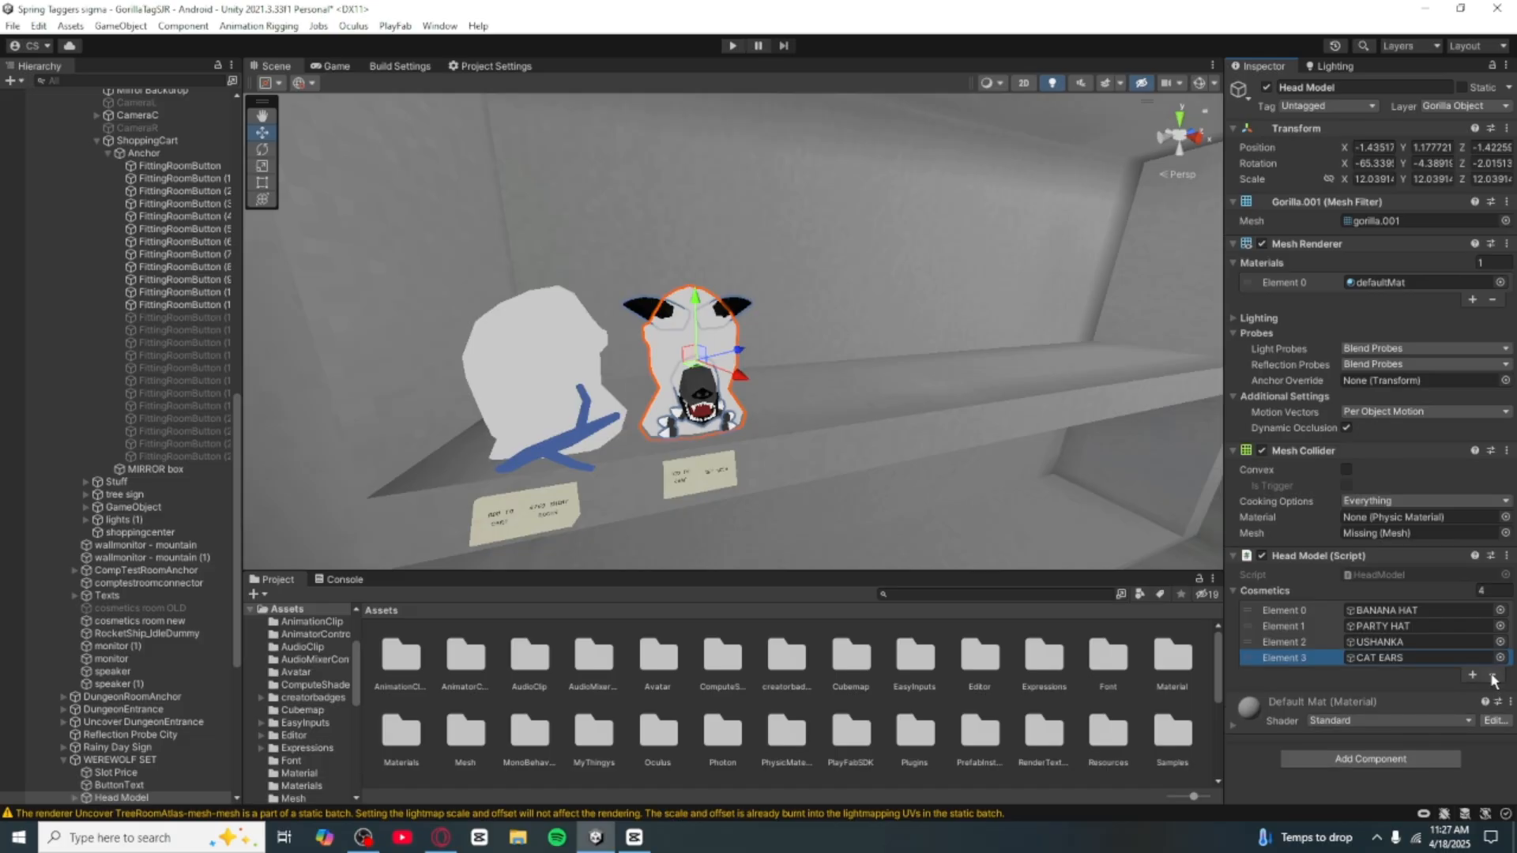
{"action": "left_click", "coordinate": [1493, 678]}
{"action": "left_click", "coordinate": [1494, 658]}
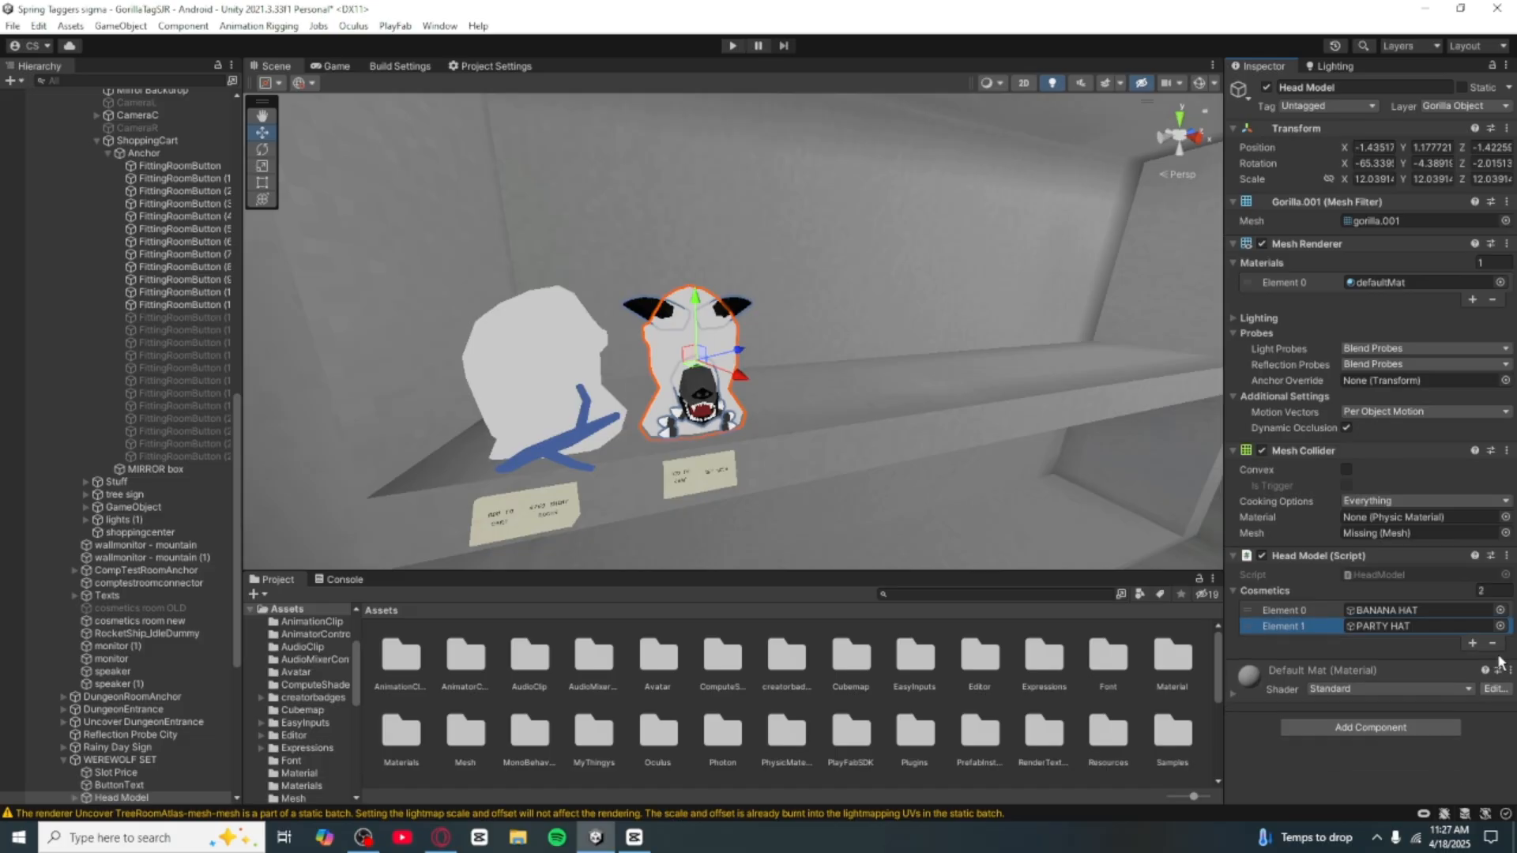
{"action": "left_click", "coordinate": [1495, 644]}
{"action": "left_click", "coordinate": [1495, 630]}
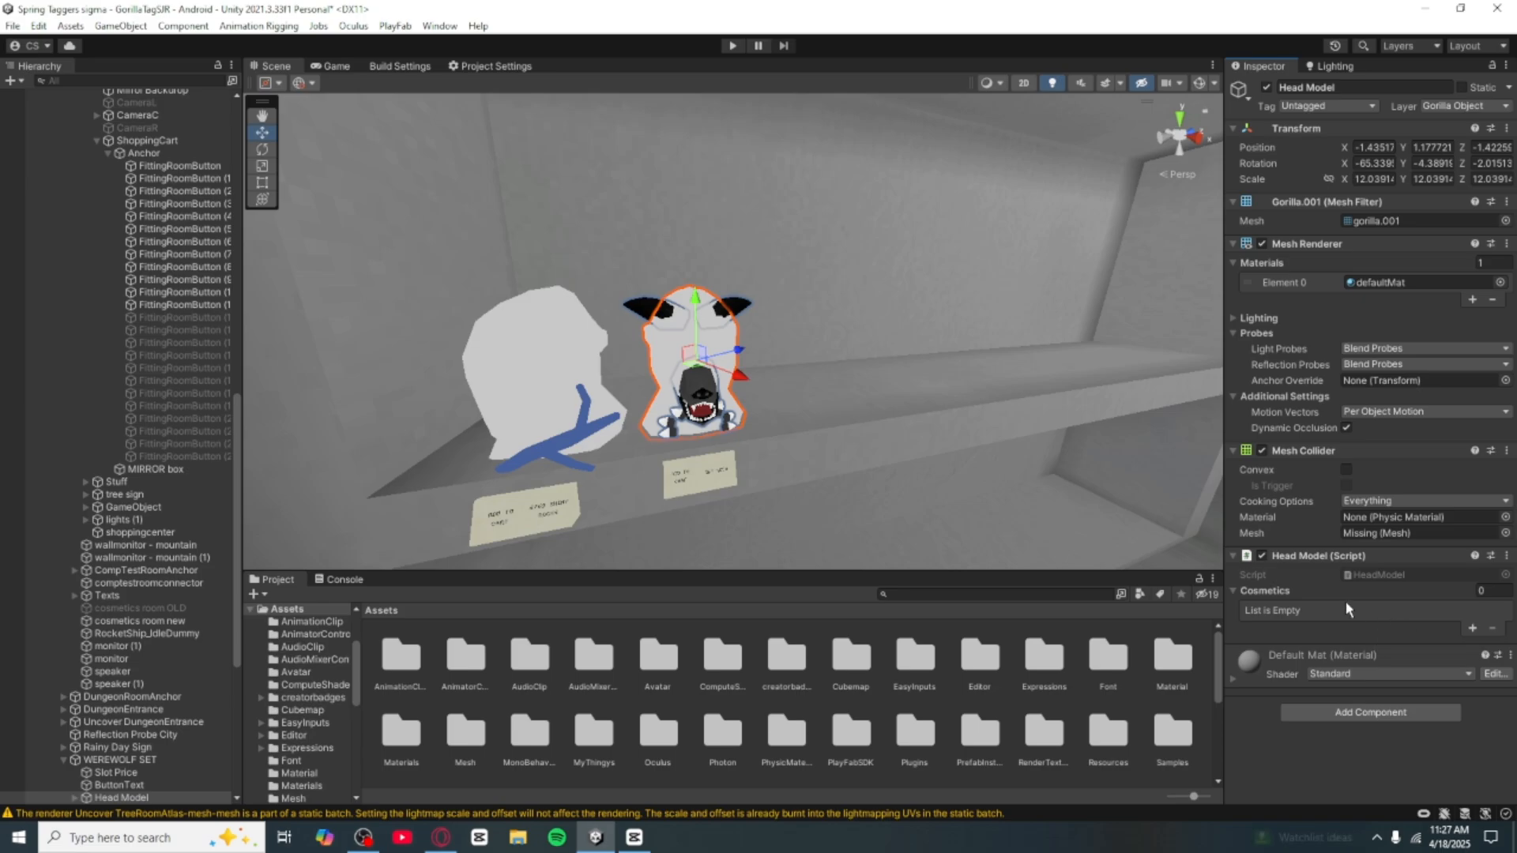
{"action": "left_click", "coordinate": [1284, 592]}
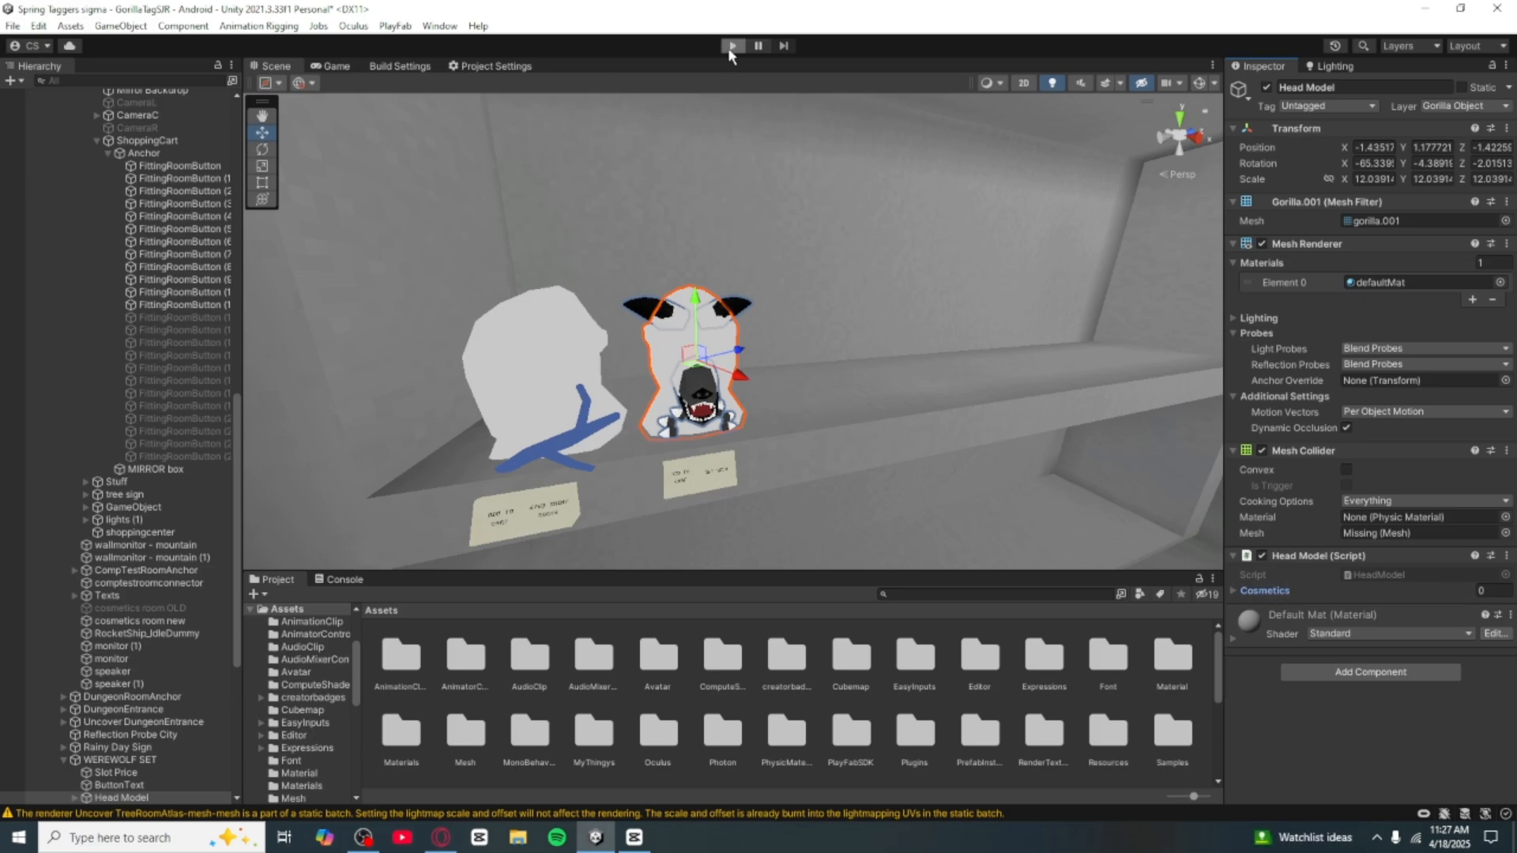
Step: Run the game in Play mode to test the Head Model with its emptied Cosmetics list
{"action": "left_click", "coordinate": [731, 46]}
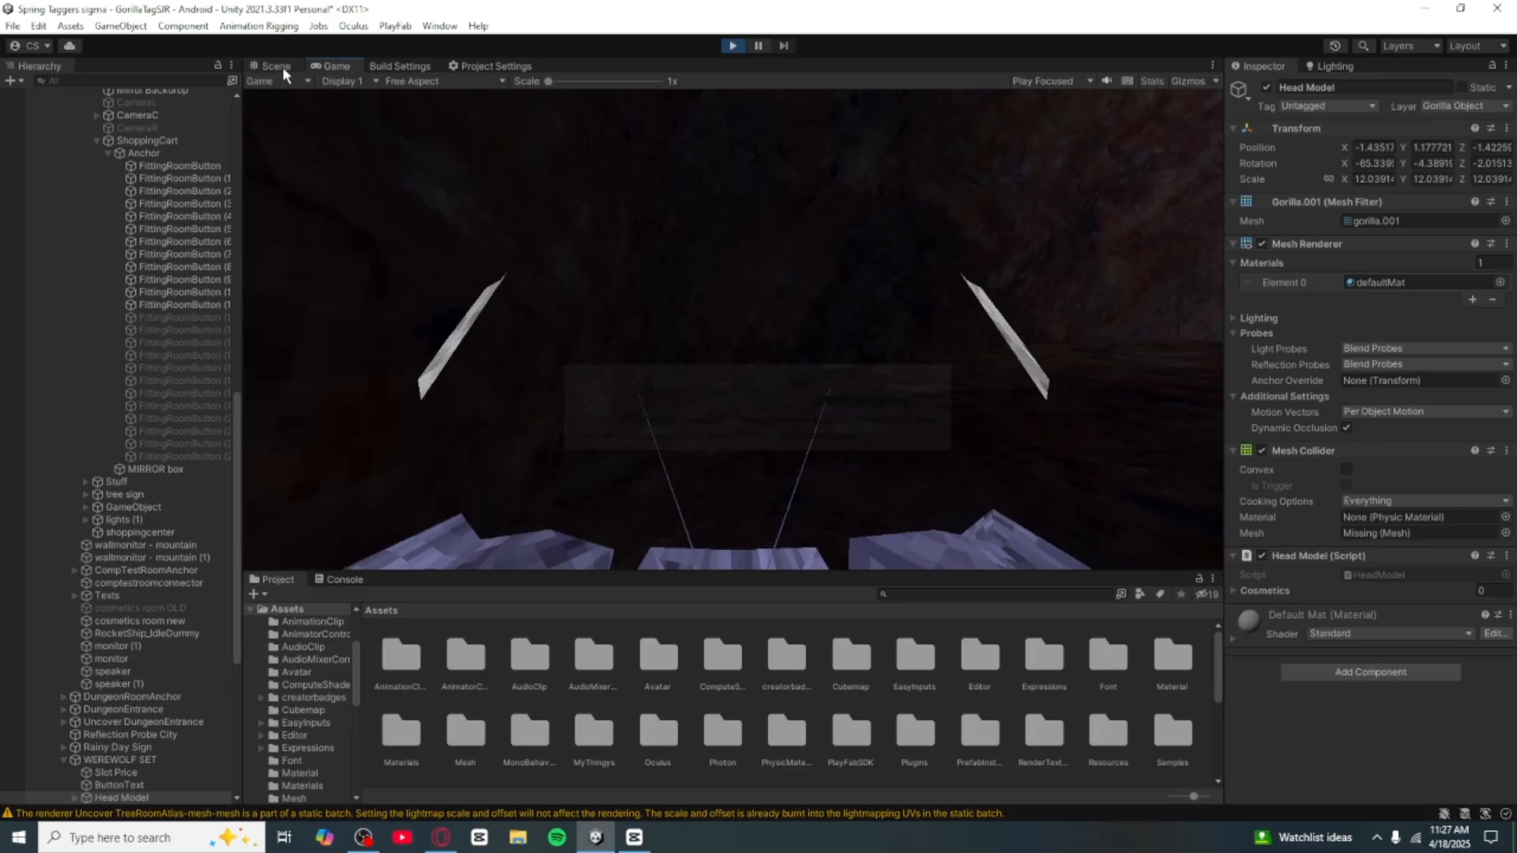
Step: Switch to the Scene view, dismiss the SteamVR settings window and activate the city object under Level
{"action": "left_click", "coordinate": [276, 67]}
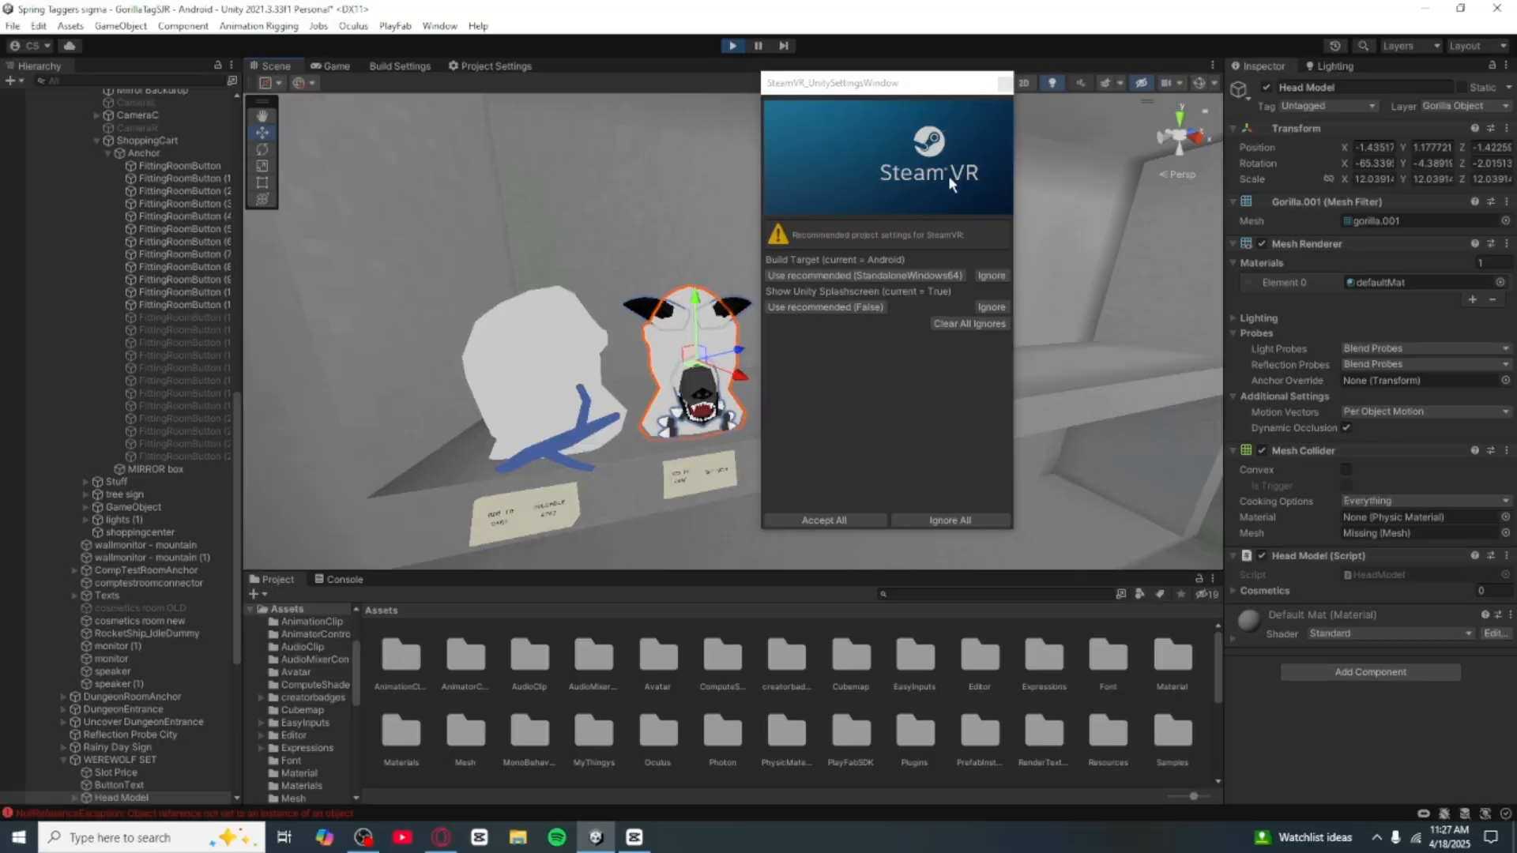
{"action": "left_click", "coordinate": [1005, 85]}
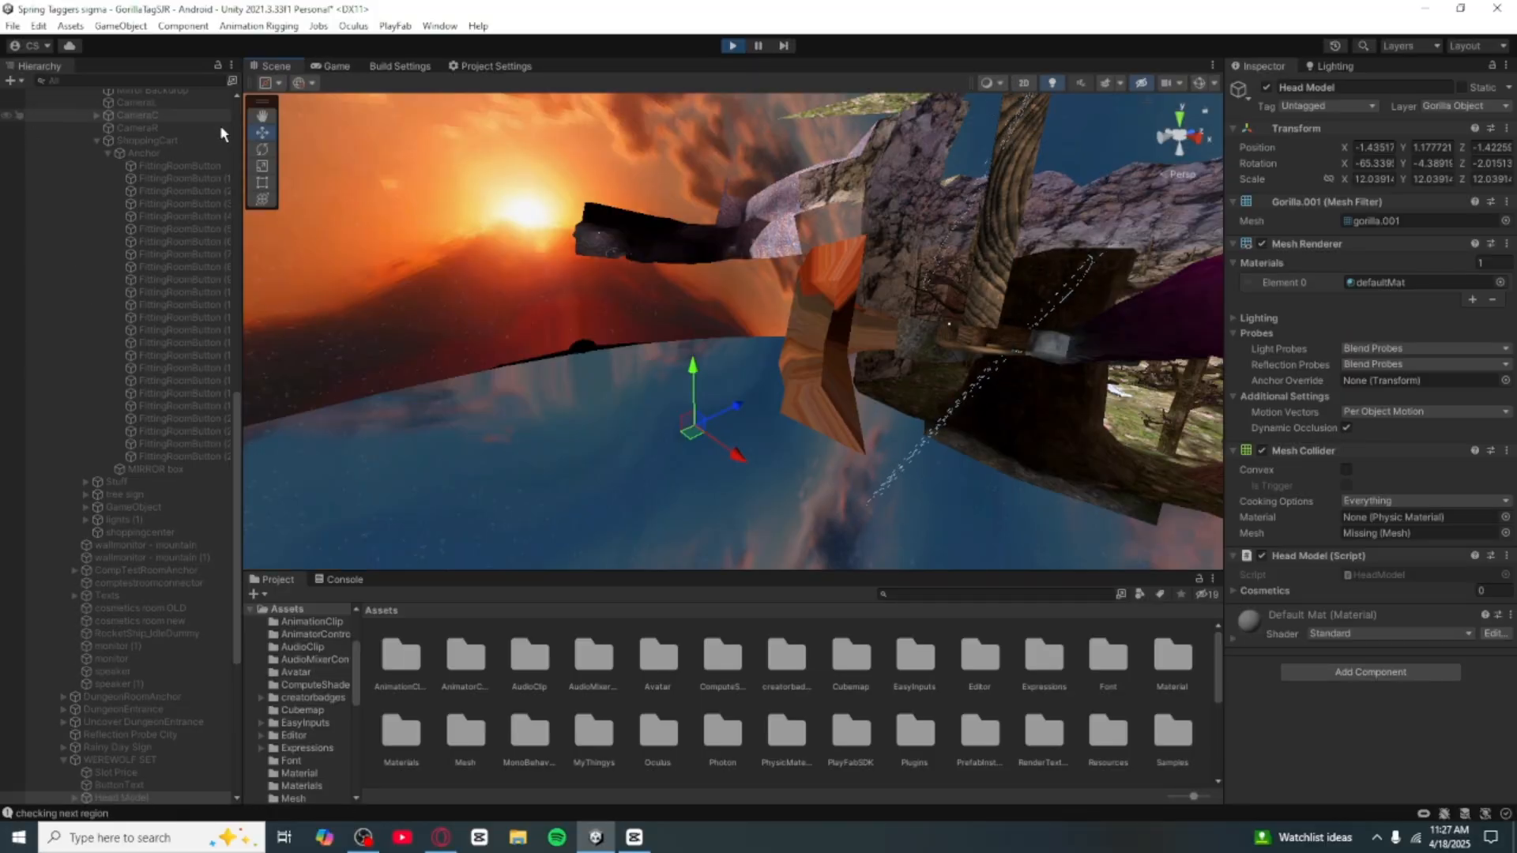
{"action": "scroll", "coordinate": [198, 163], "scroll_direction": "up", "scroll_amount": 9}
{"action": "scroll", "coordinate": [190, 212], "scroll_direction": "up", "scroll_amount": 5}
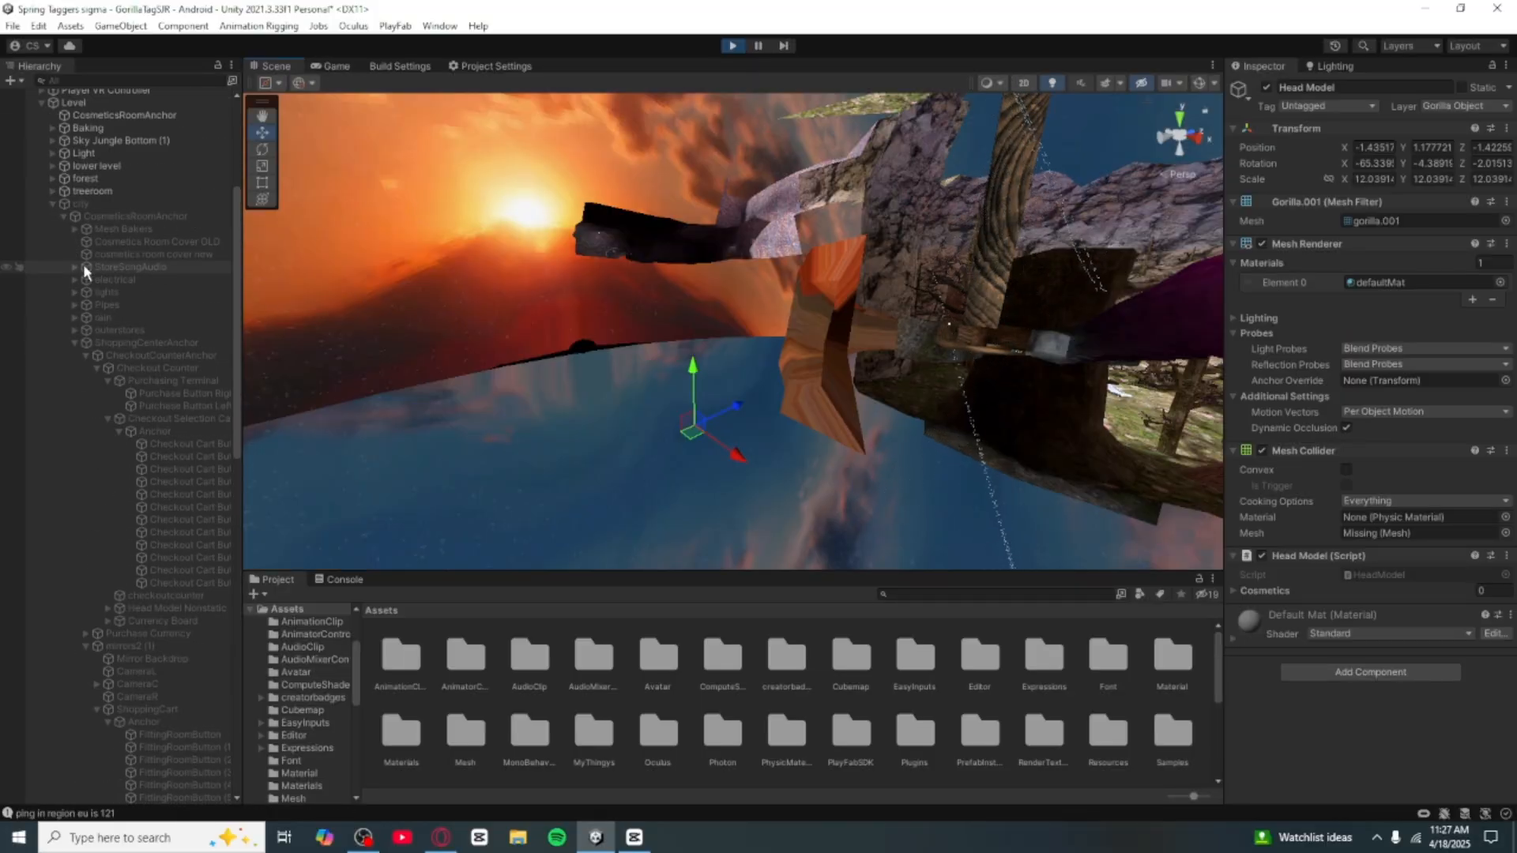
{"action": "left_click", "coordinate": [63, 220]}
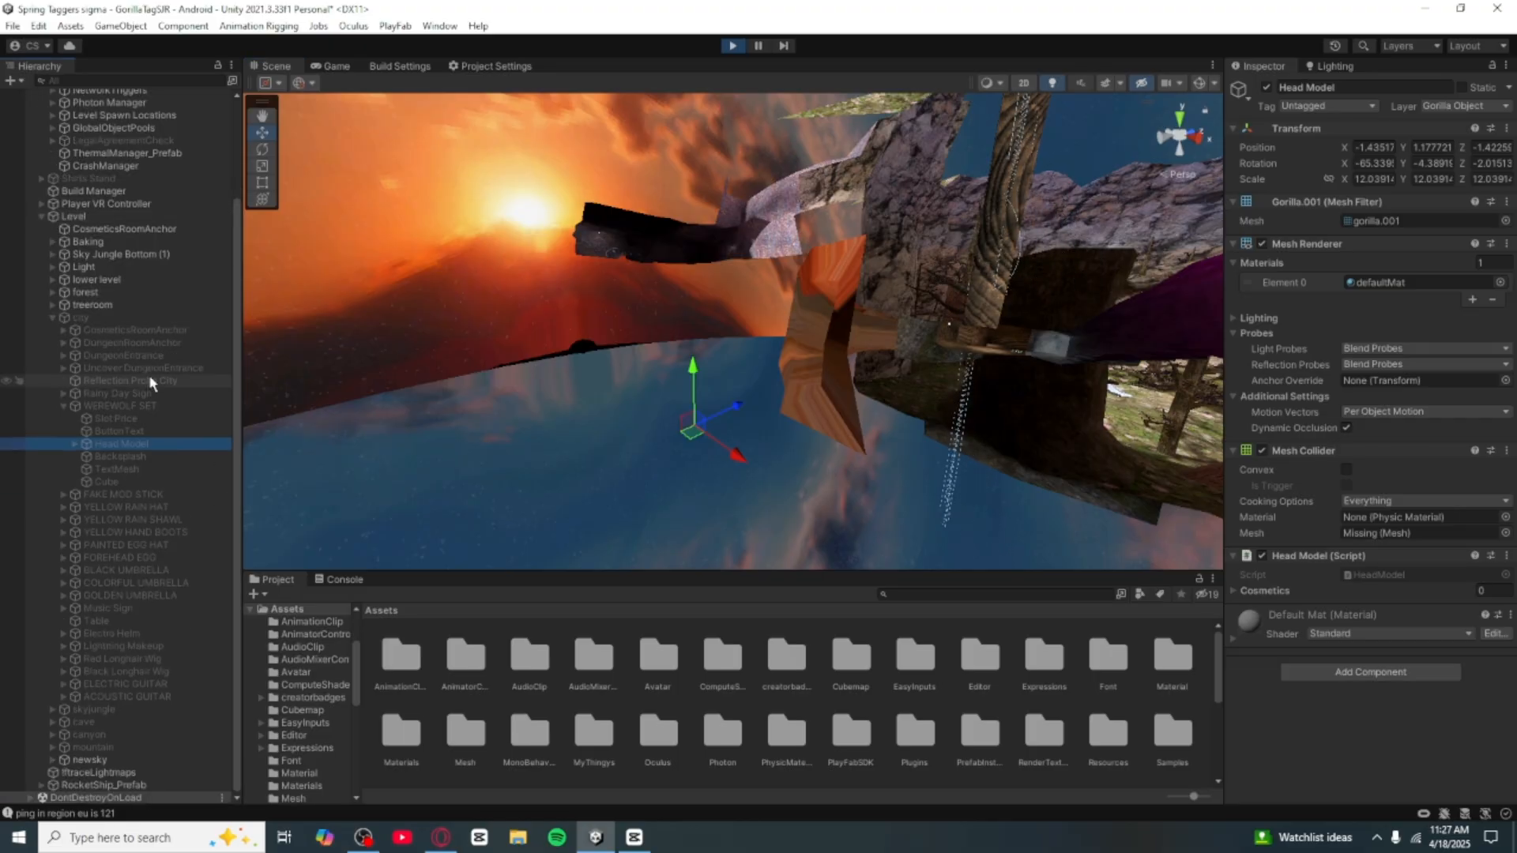
{"action": "left_click", "coordinate": [112, 316]}
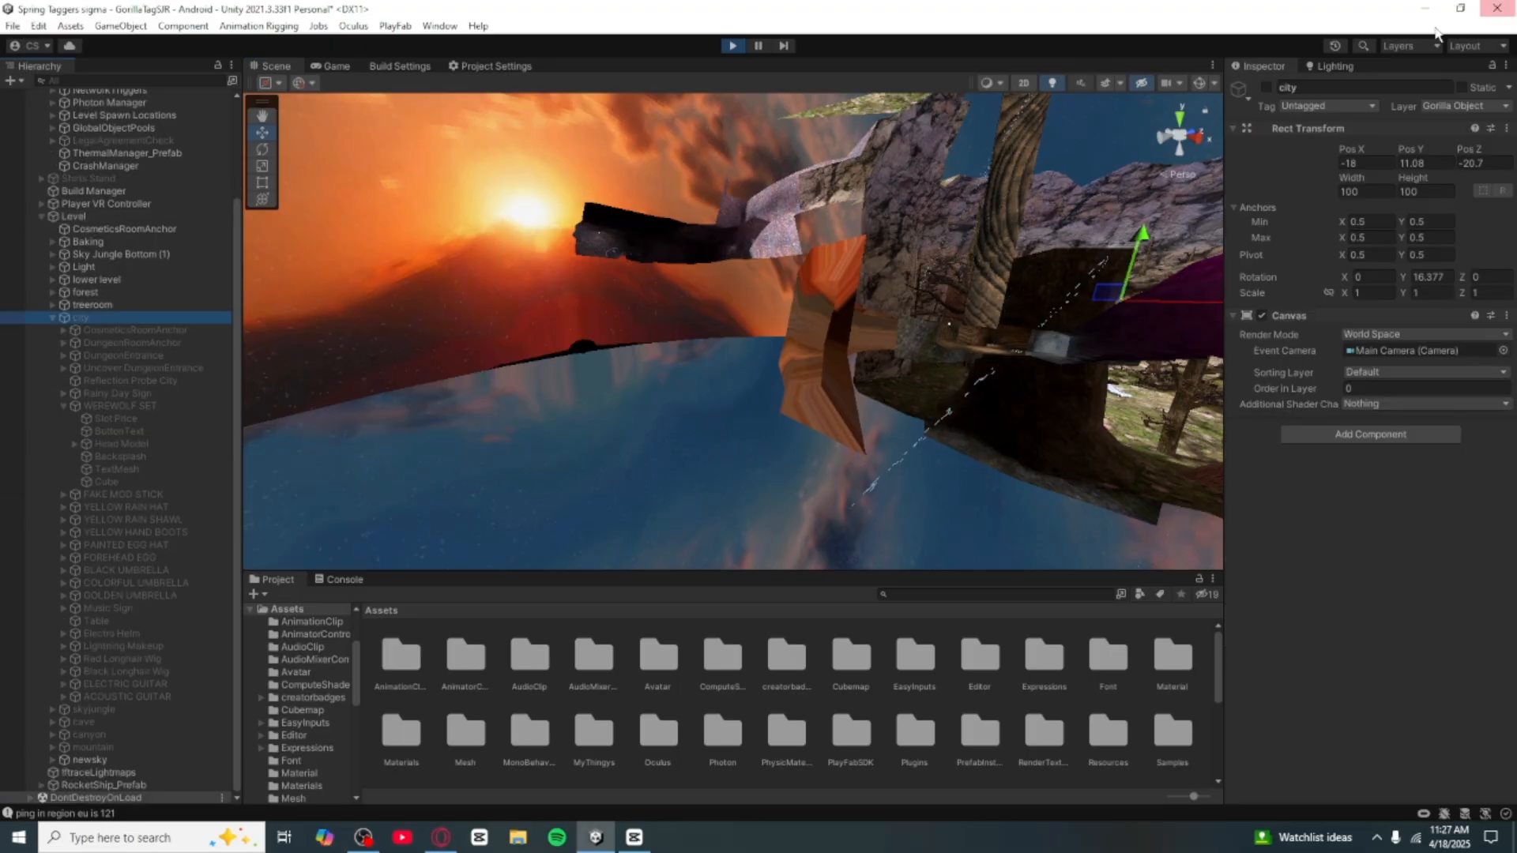
{"action": "left_click", "coordinate": [1267, 86]}
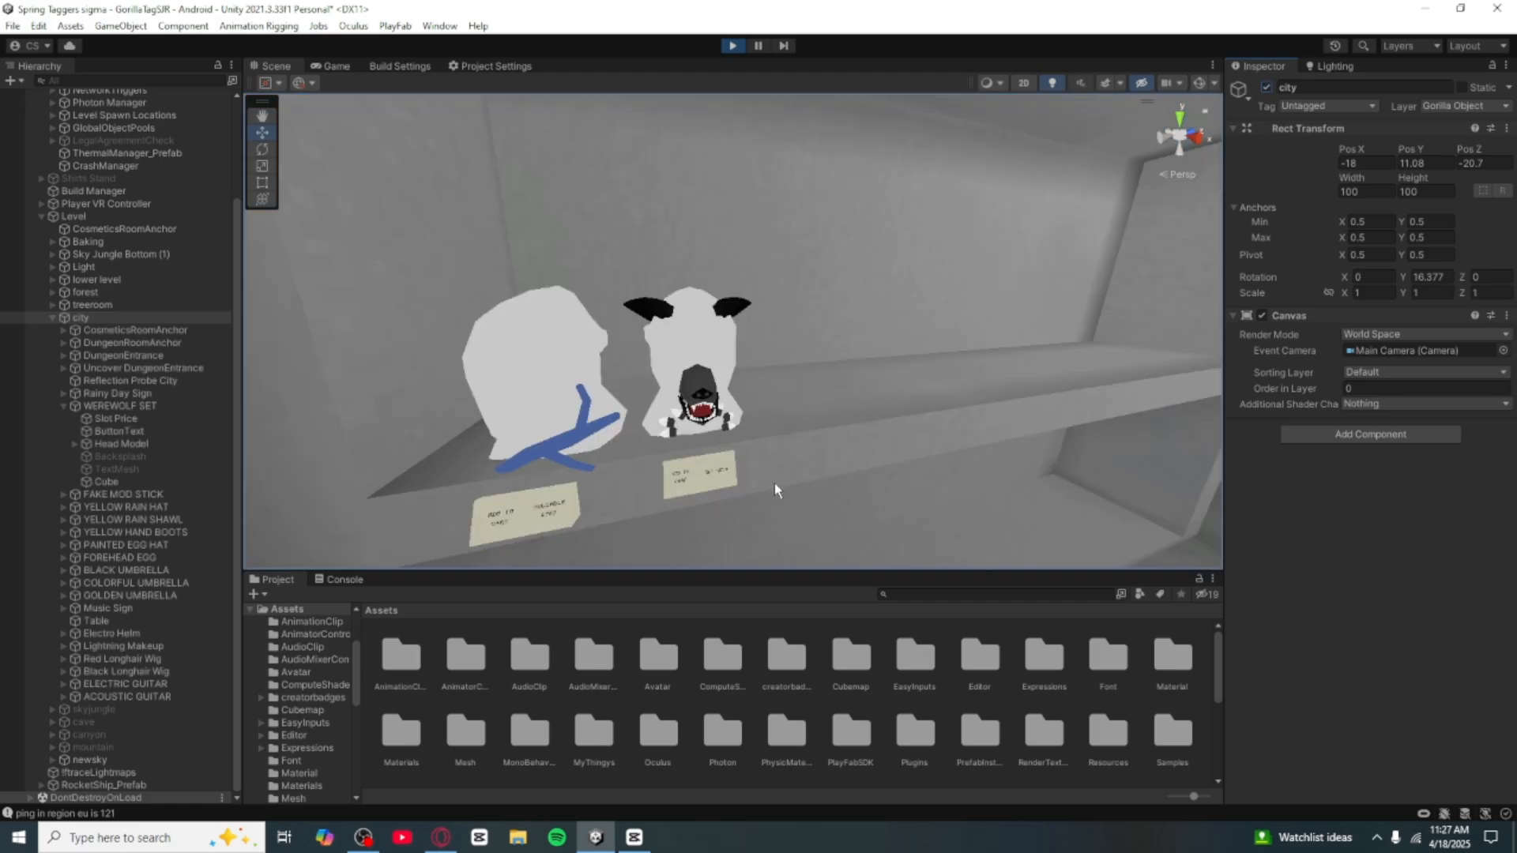
Step: Add the WEREWOLF SET to the cart by triggering Test Press on its Cosmetic Stand script
{"action": "key", "text": "w"}
{"action": "right_click_drag", "start_coordinate": [775, 482], "coordinate": [738, 420]}
{"action": "key", "text": "s"}
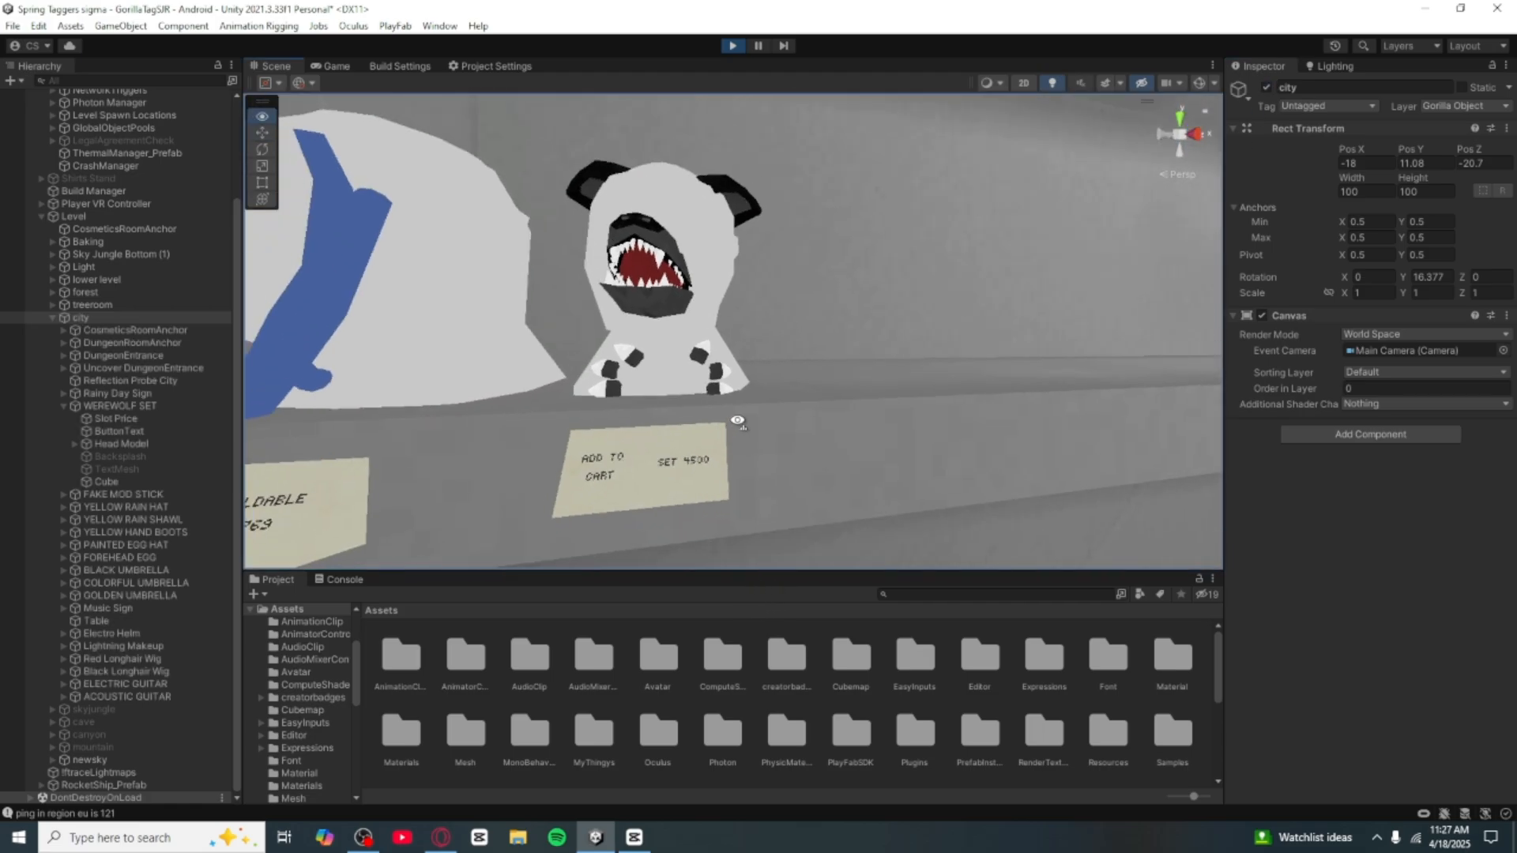
{"action": "left_click", "coordinate": [648, 458]}
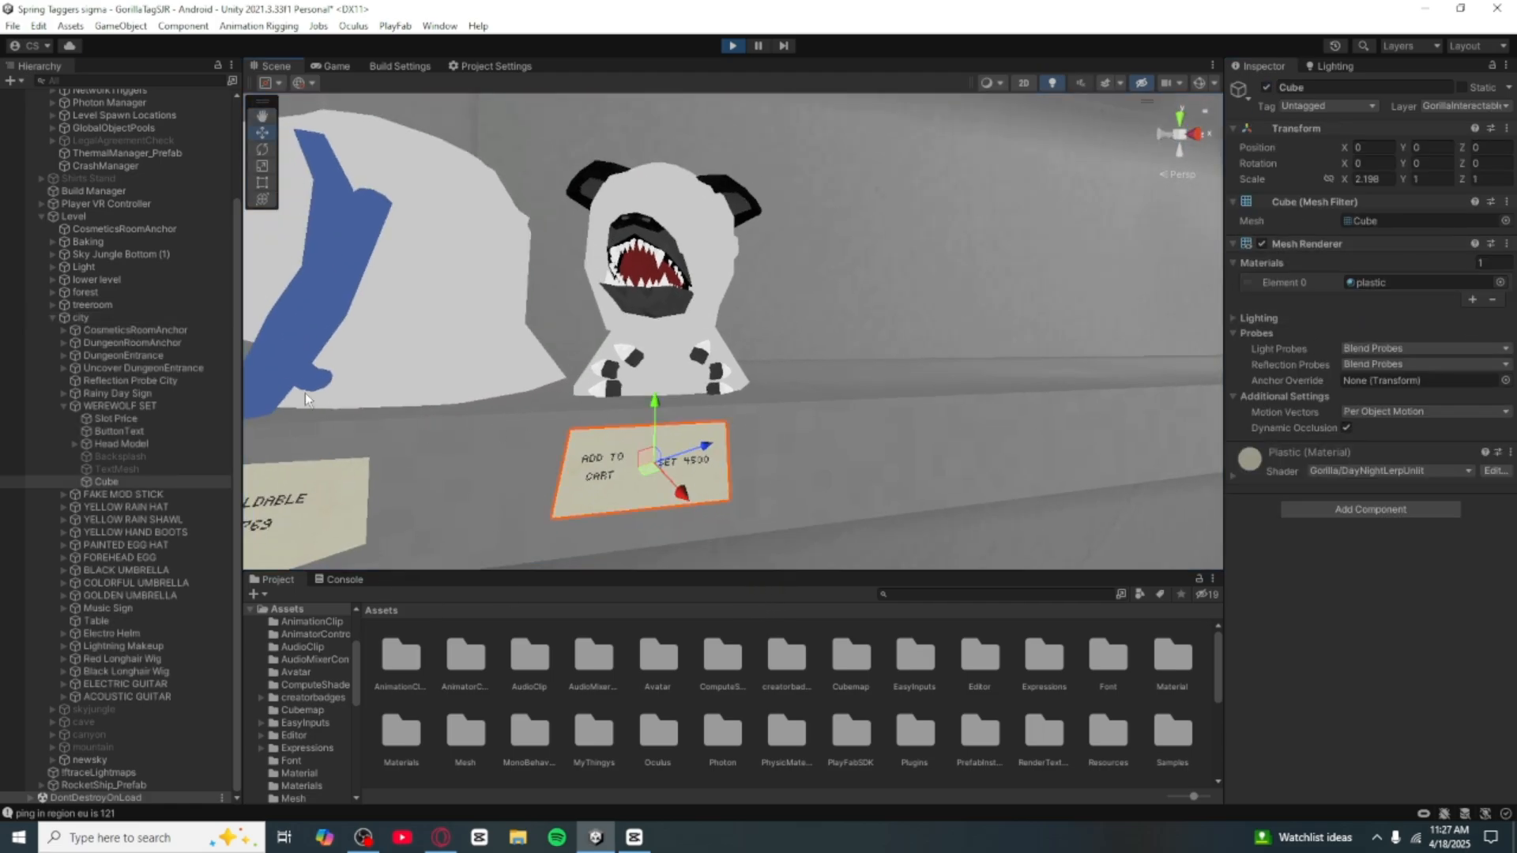
{"action": "left_click", "coordinate": [118, 405]}
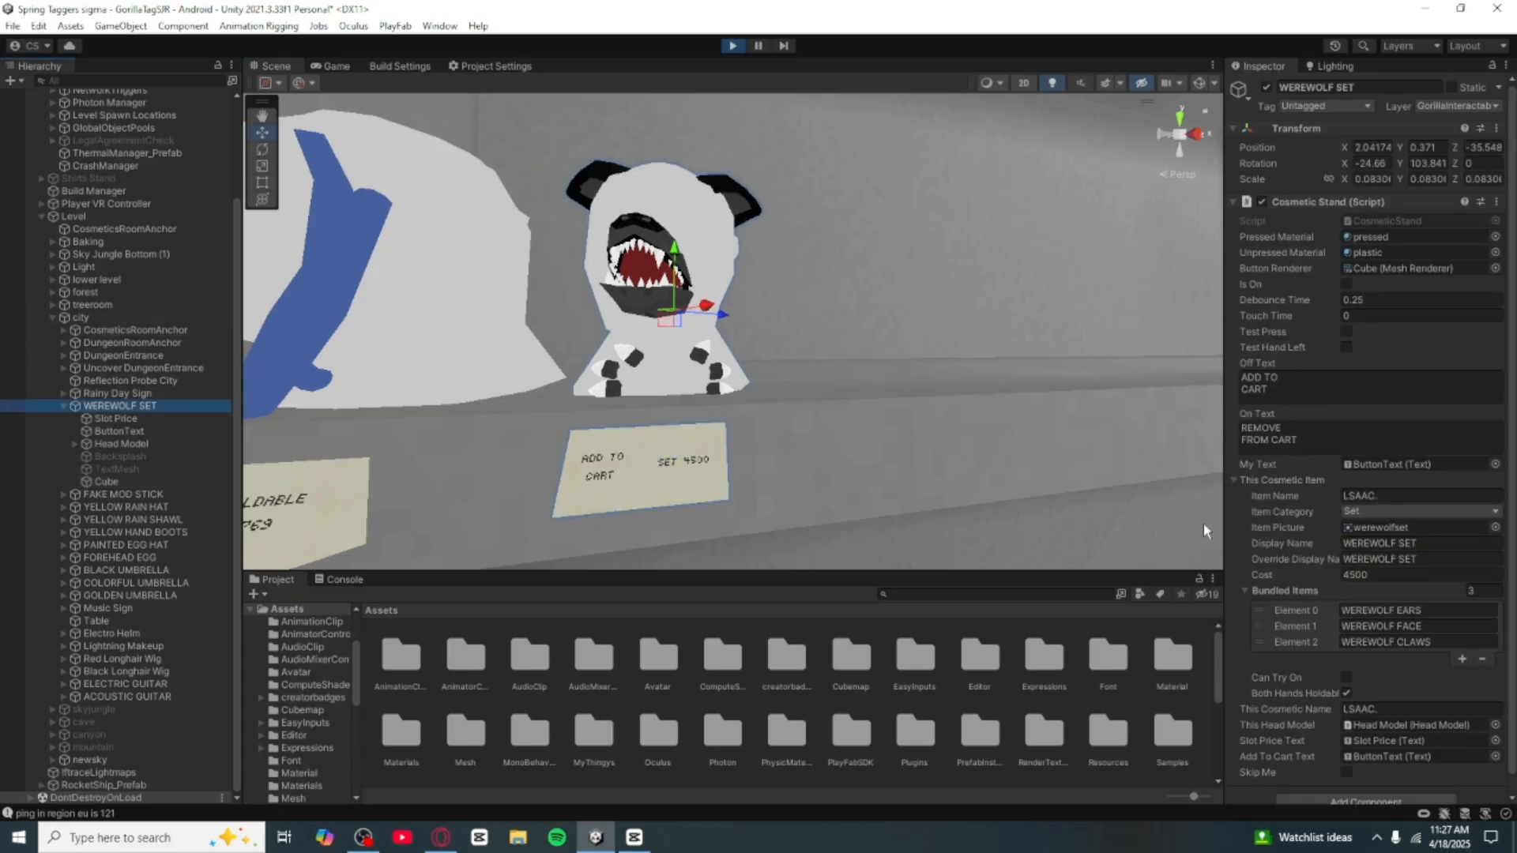
{"action": "left_click", "coordinate": [1346, 331]}
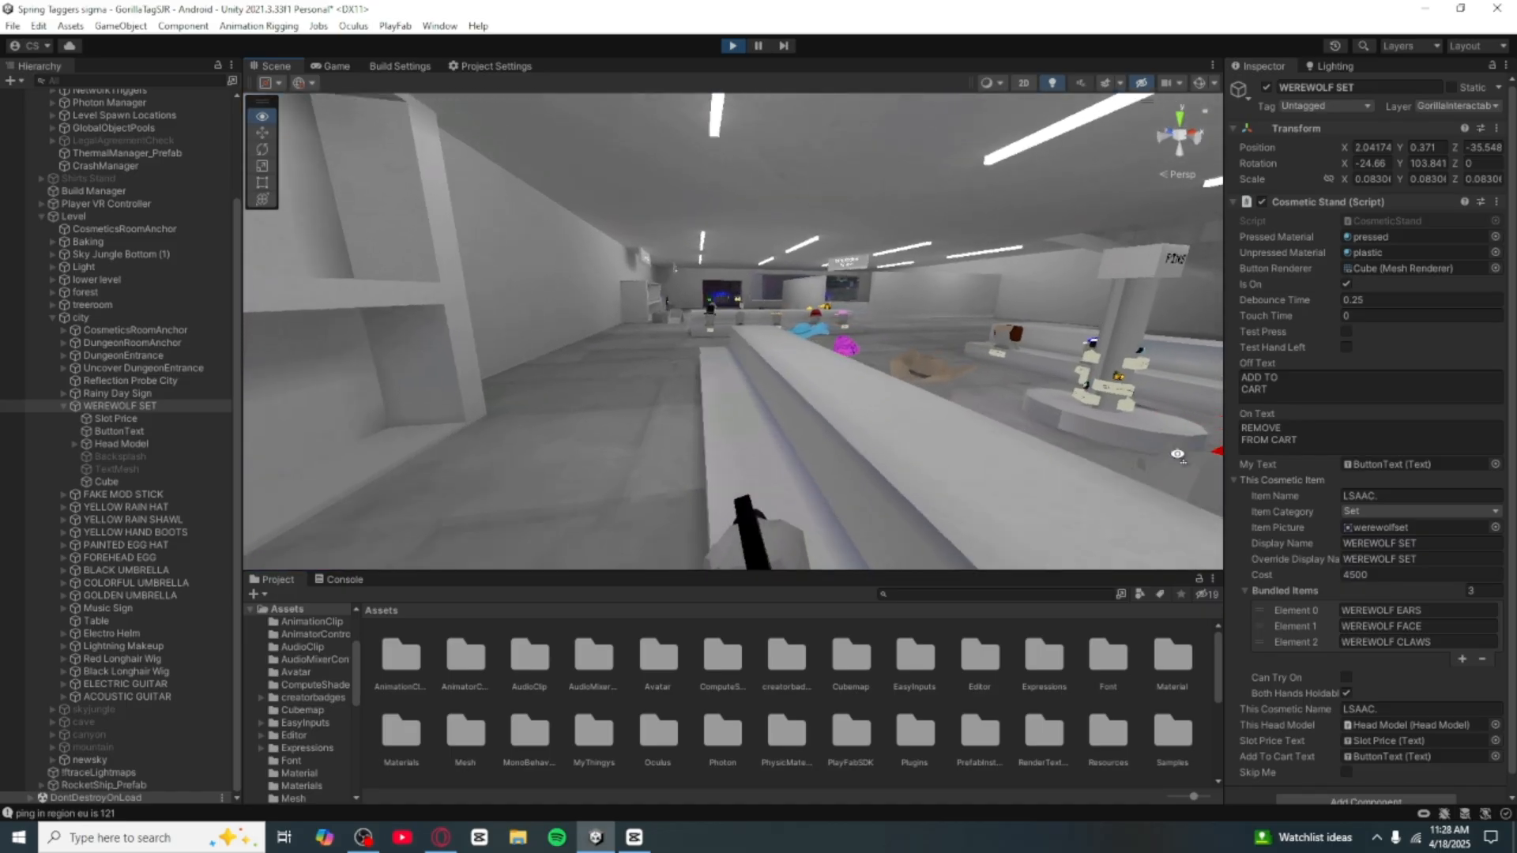
Step: Select the werewolf set at the checkout counter by triggering Test Press on its Checkout Cart Button
{"action": "key", "text": "w"}
{"action": "right_click_drag", "start_coordinate": [1252, 434], "coordinate": [829, 484]}
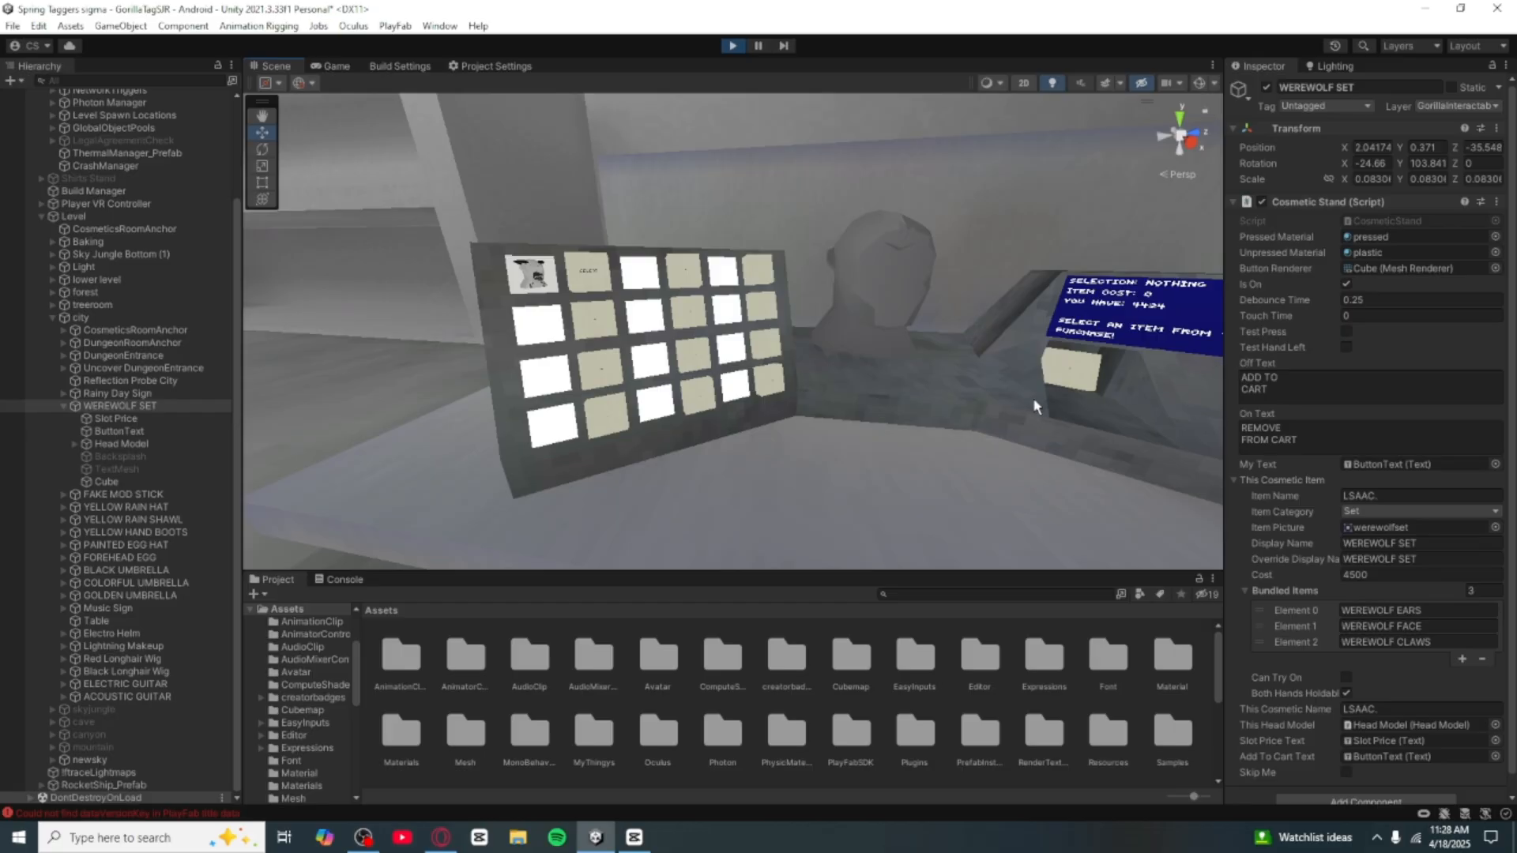
{"action": "scroll", "coordinate": [1314, 615], "scroll_direction": "down", "scroll_amount": 5}
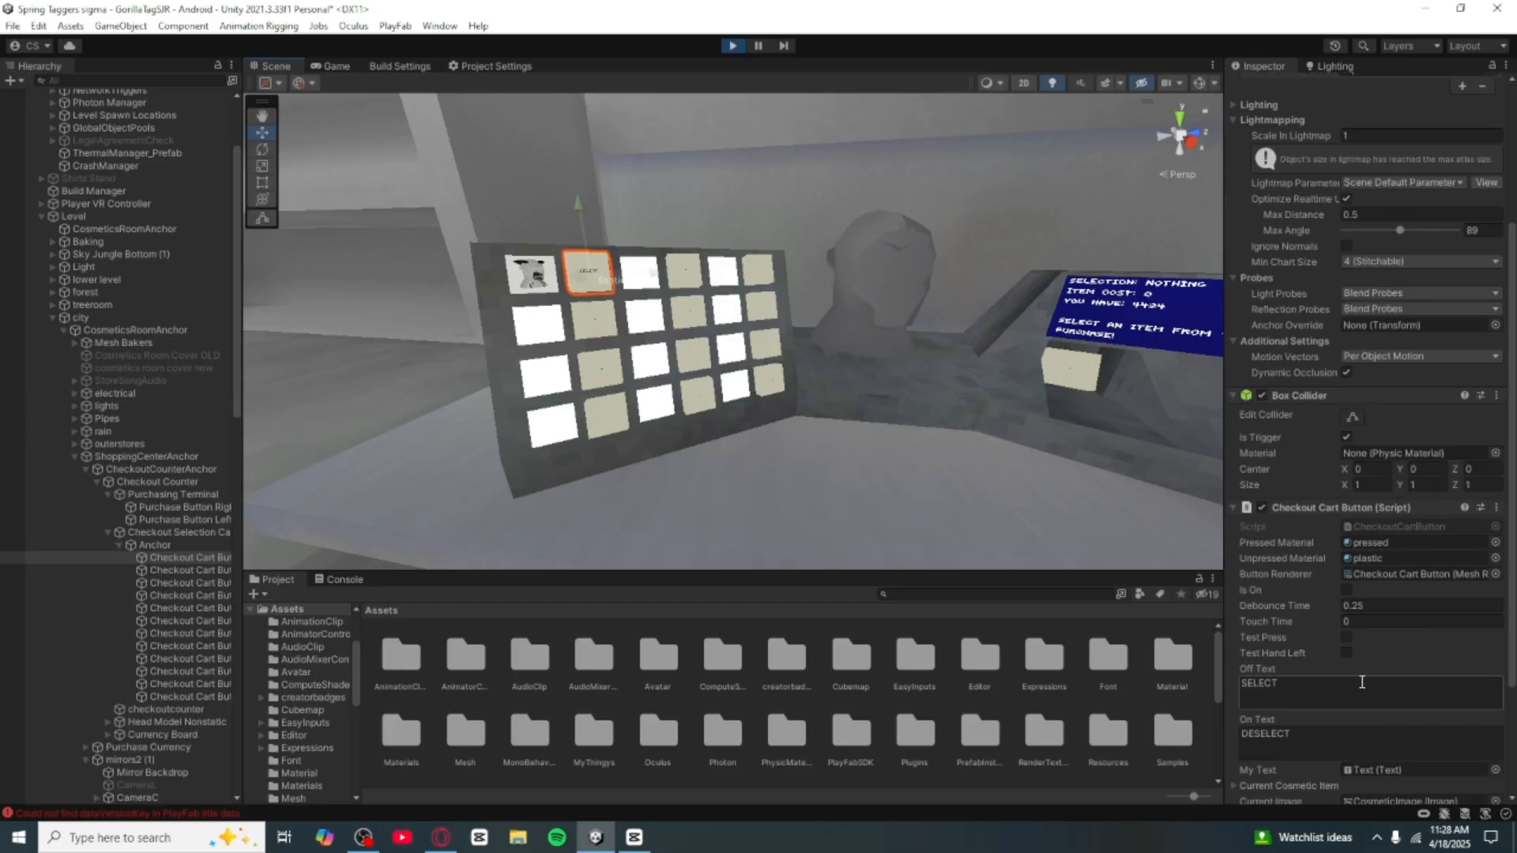
{"action": "left_click", "coordinate": [1347, 637]}
{"action": "right_click_drag", "start_coordinate": [941, 332], "coordinate": [1035, 295]}
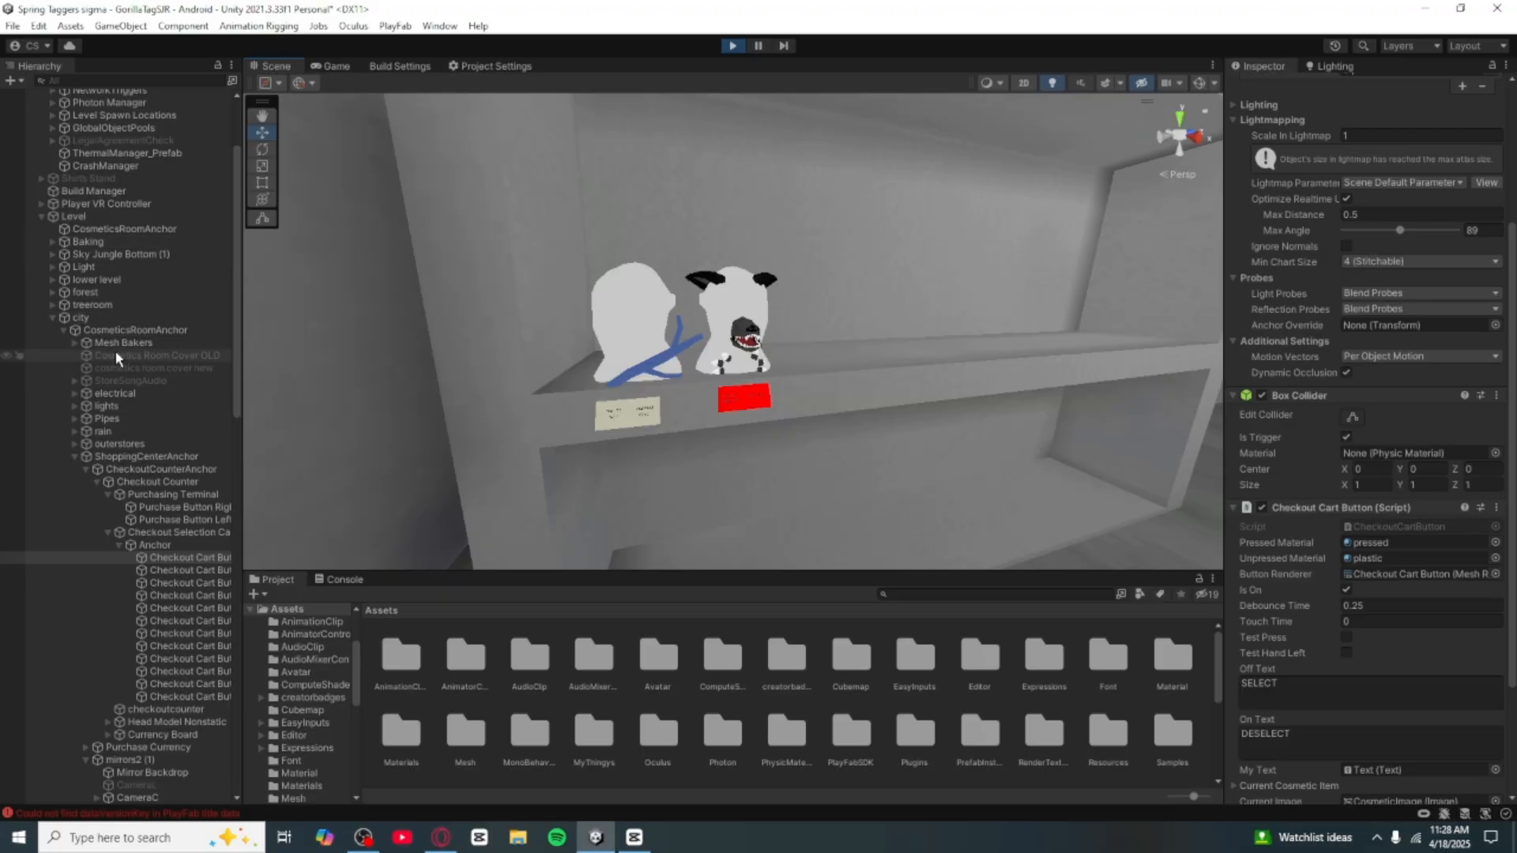
Step: Inspect the Cosmetics Controller script values on the CosmeticsController object under Photon Manager
{"action": "left_click", "coordinate": [52, 316]}
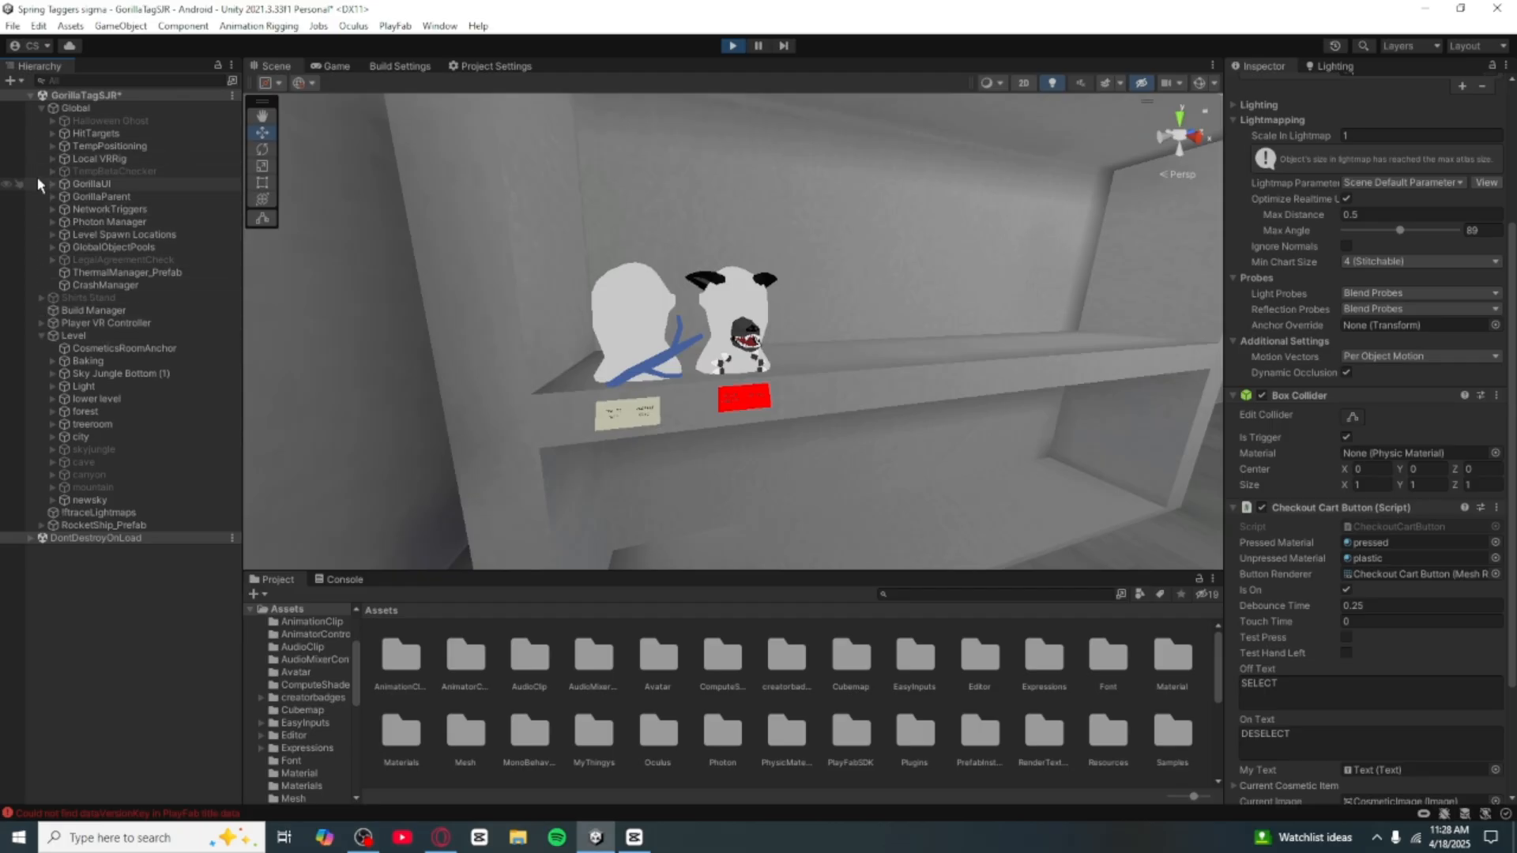
{"action": "left_click", "coordinate": [52, 222]}
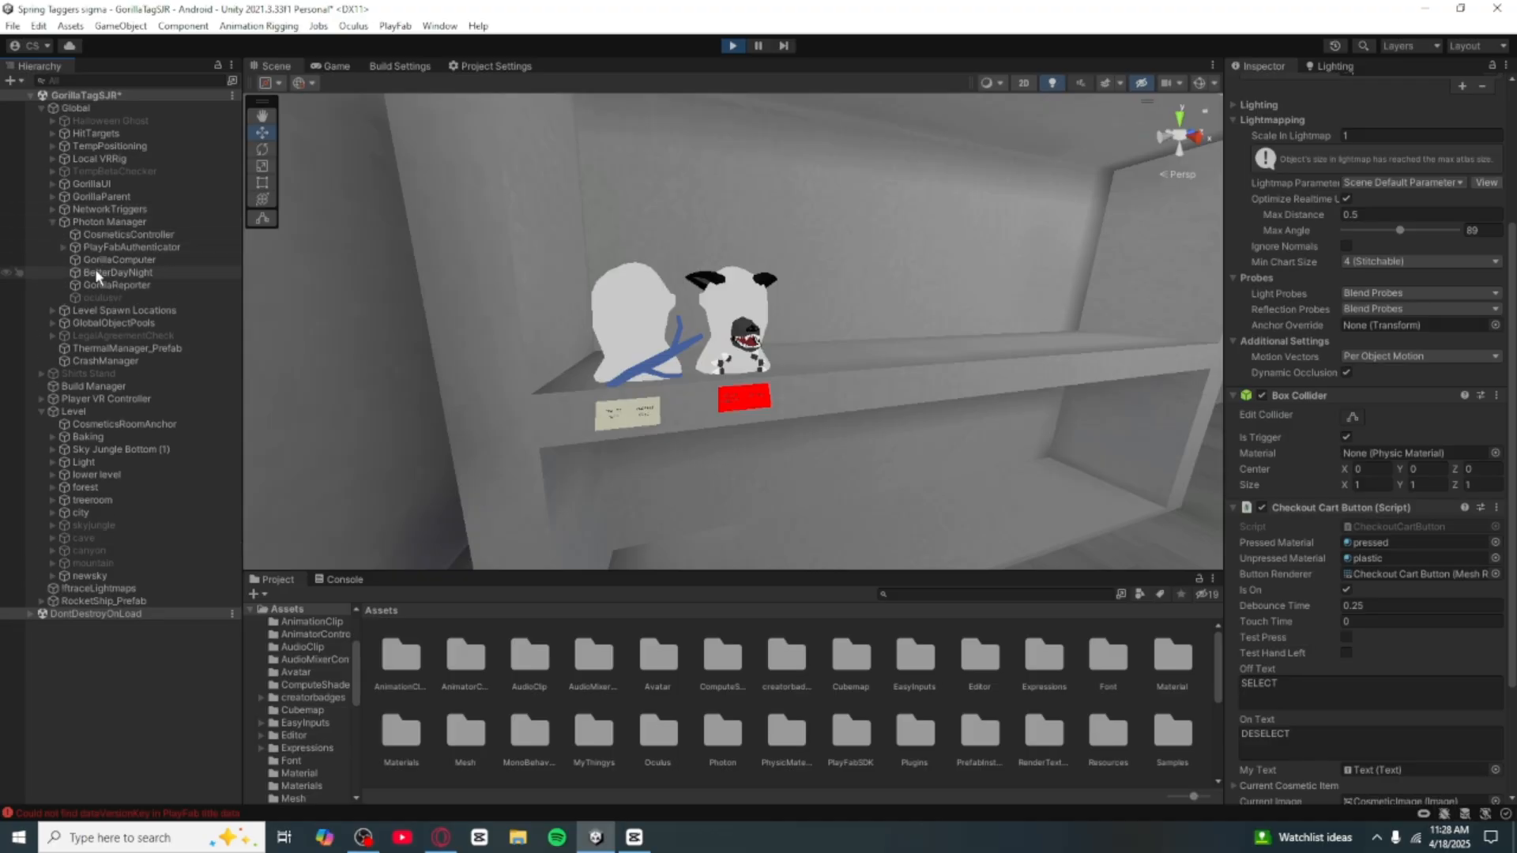
{"action": "left_click", "coordinate": [124, 235]}
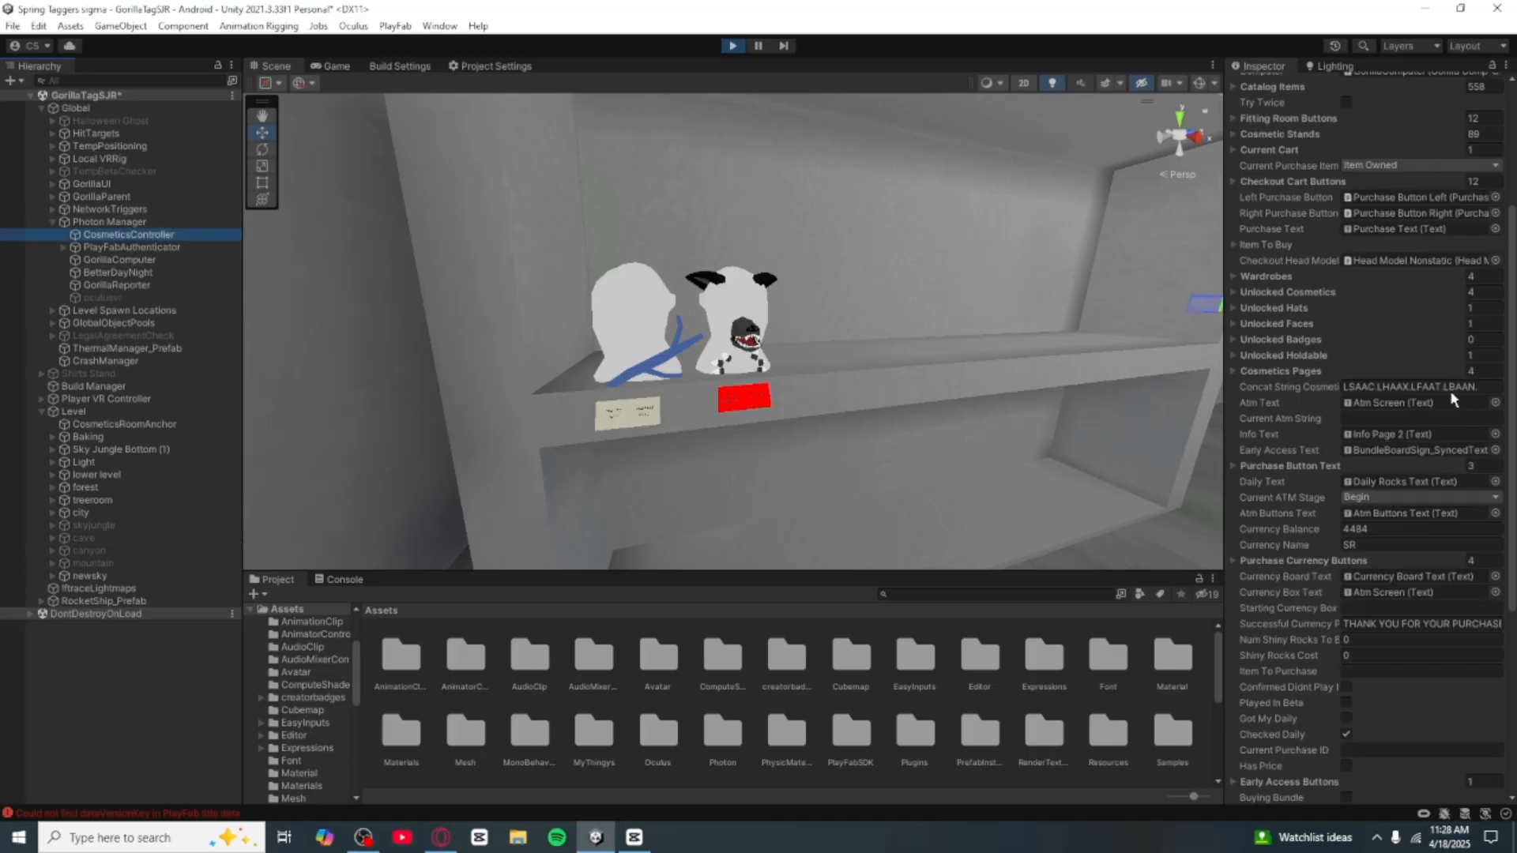
{"action": "scroll", "coordinate": [1384, 544], "scroll_direction": "down", "scroll_amount": 3}
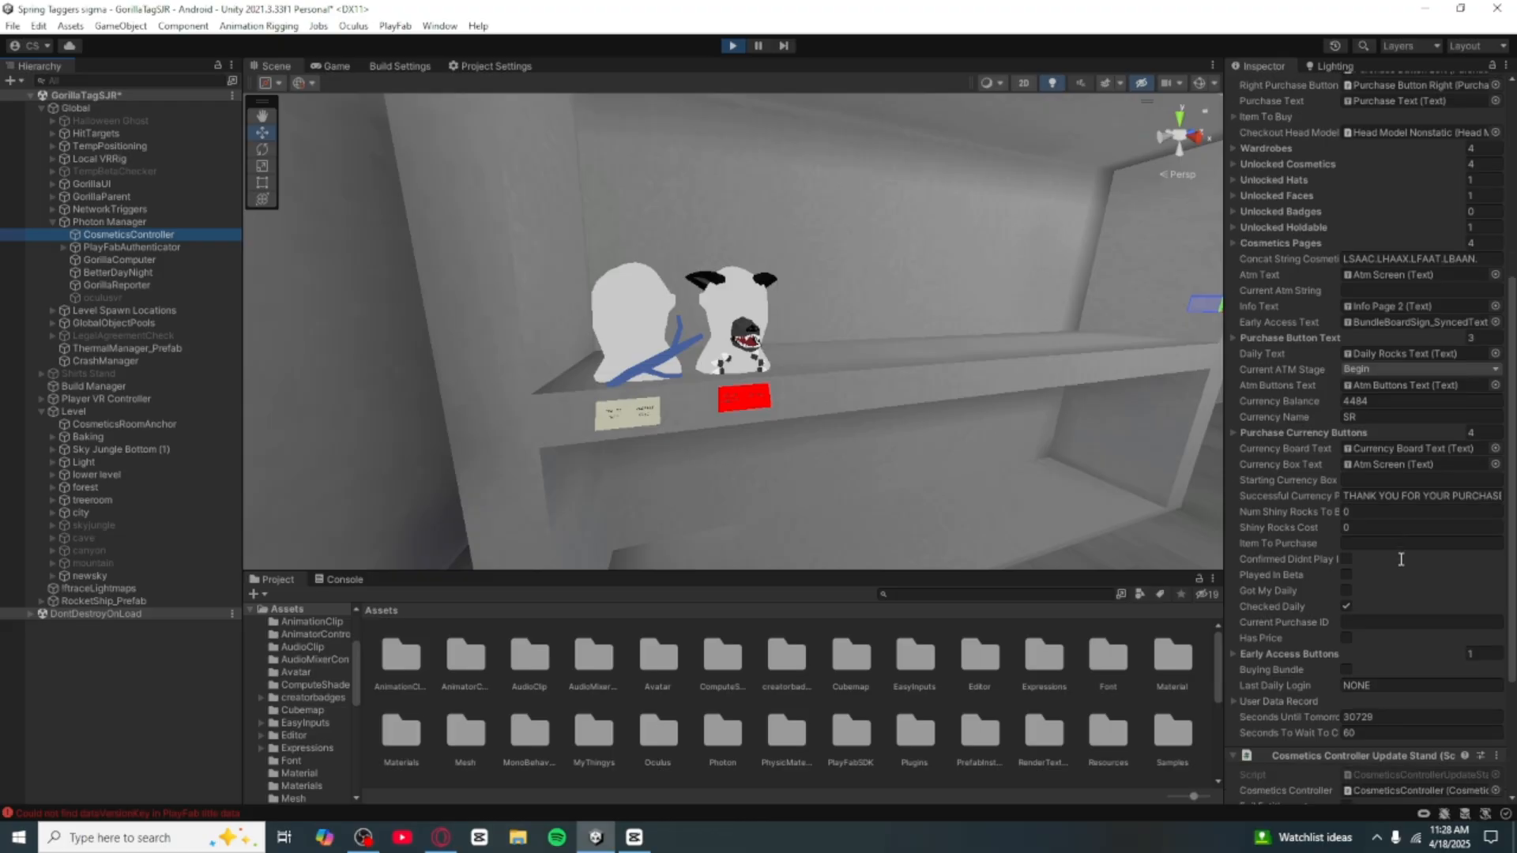
{"action": "scroll", "coordinate": [1399, 557], "scroll_direction": "up", "scroll_amount": 4}
{"action": "scroll", "coordinate": [1365, 553], "scroll_direction": "up", "scroll_amount": 4}
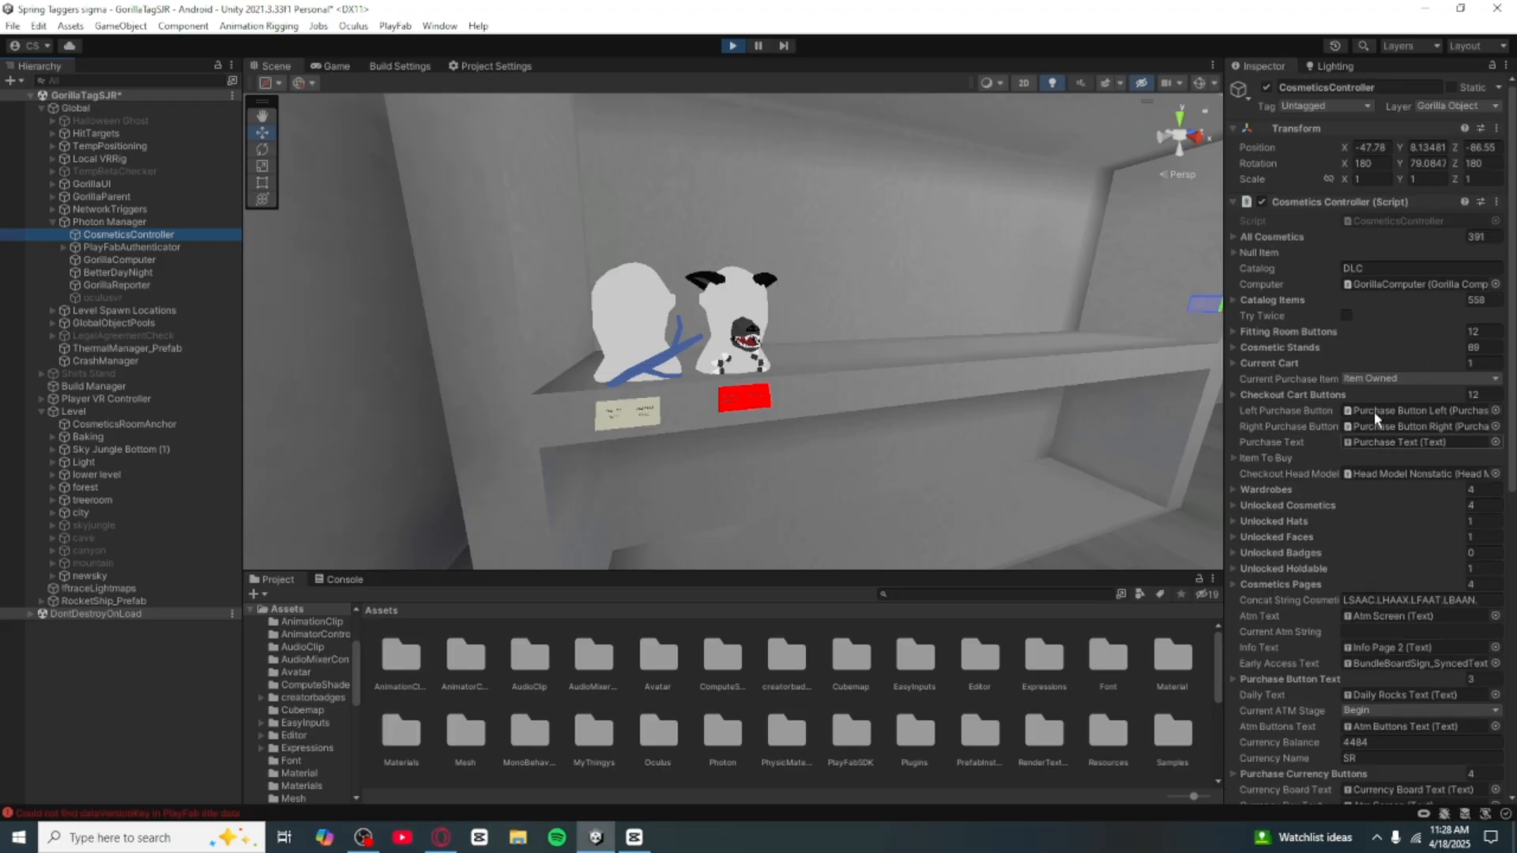
Step: Exit Play mode and add a new element to the end of the Cosmetics Controller's Cosmetic Stands list
{"action": "left_click", "coordinate": [731, 46]}
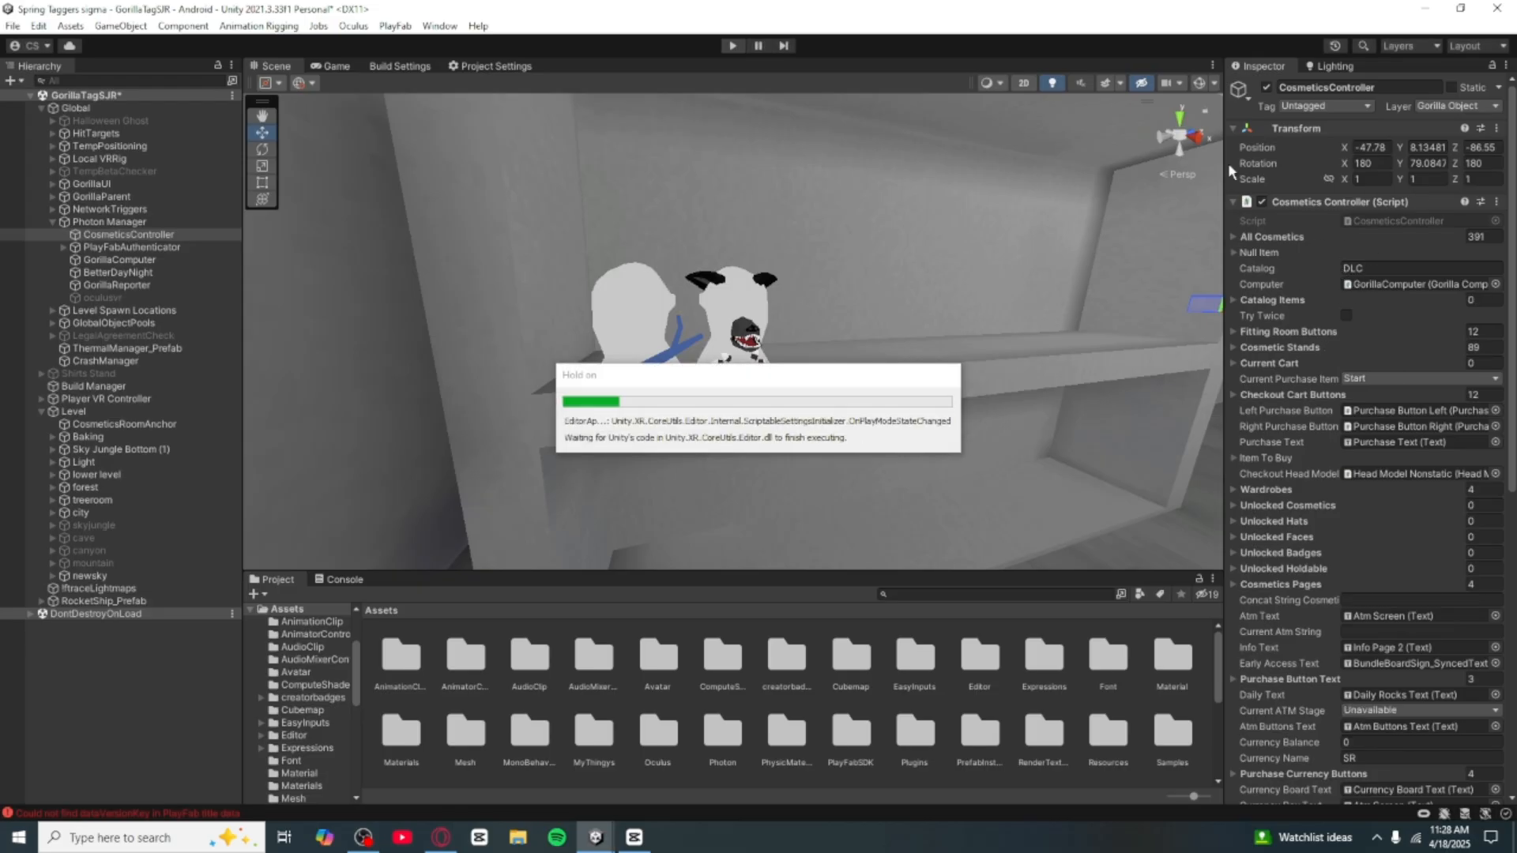
{"action": "left_click", "coordinate": [1234, 239]}
{"action": "left_click", "coordinate": [1234, 236]}
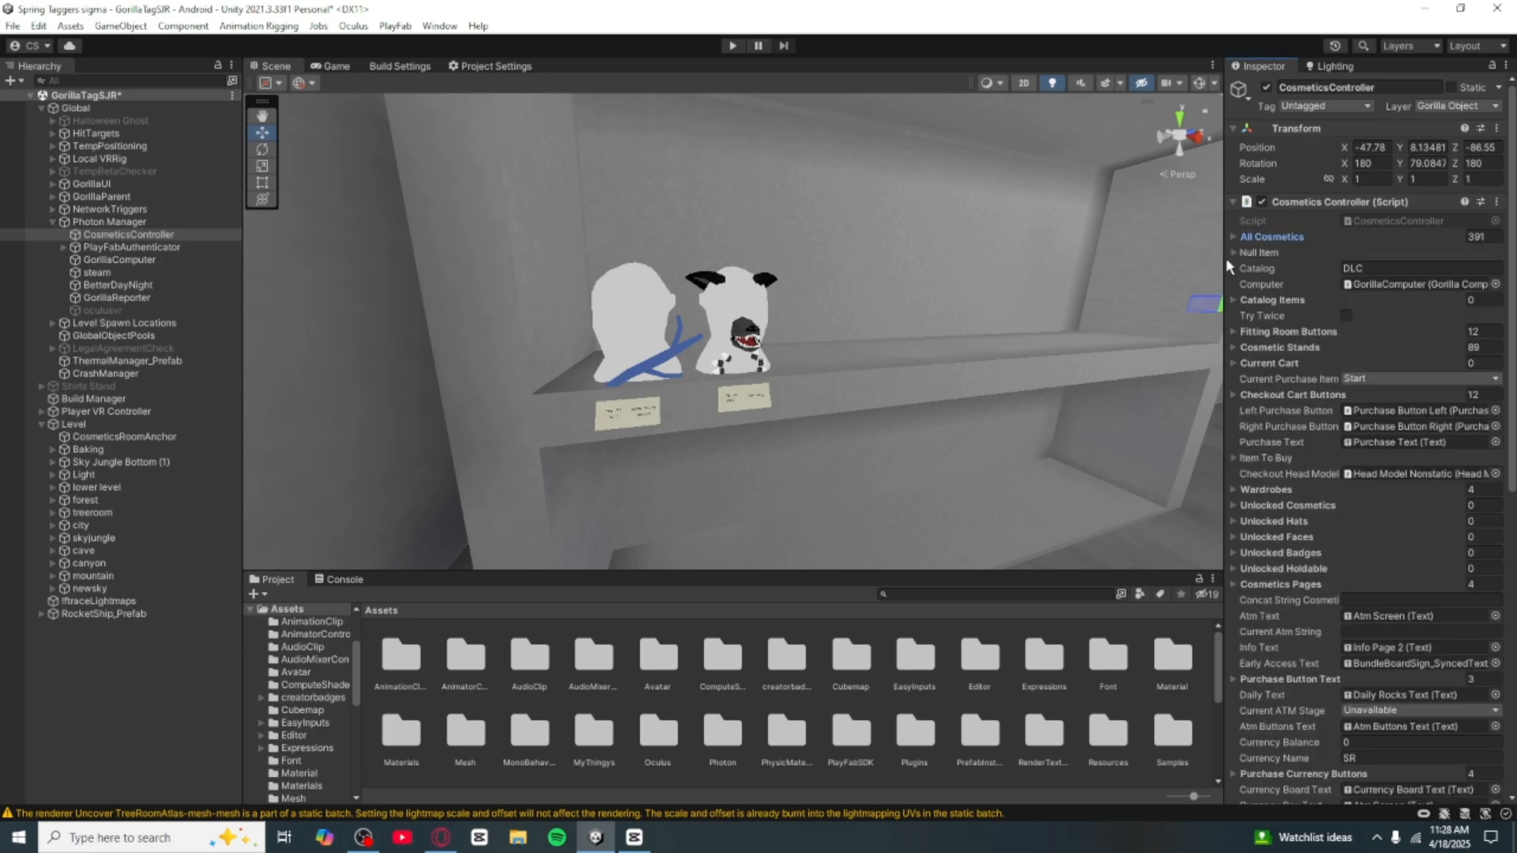
{"action": "scroll", "coordinate": [1399, 349], "scroll_direction": "down", "scroll_amount": 3}
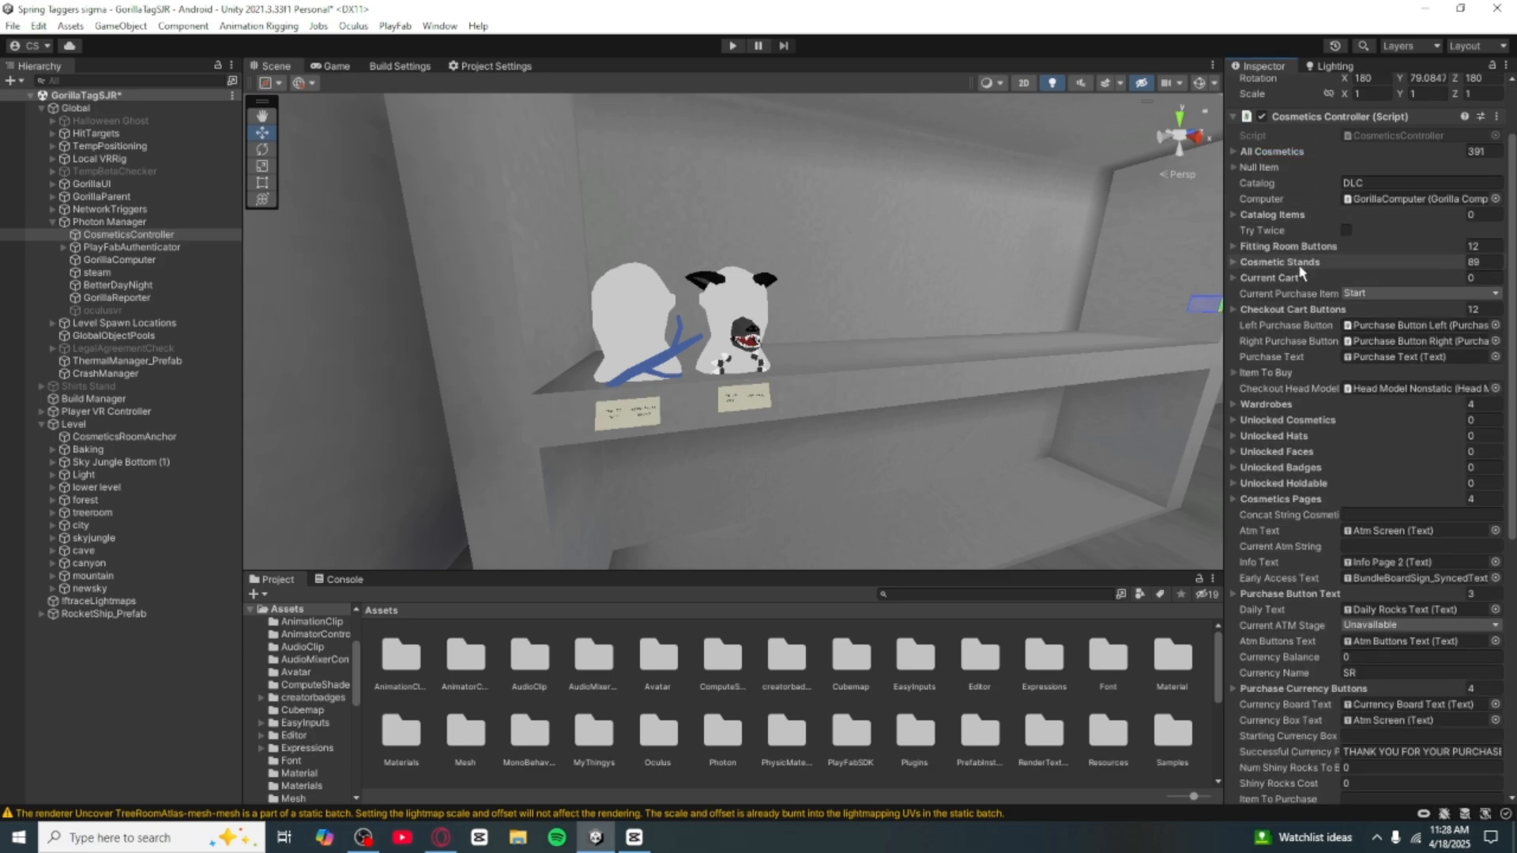
{"action": "left_click", "coordinate": [1235, 262]}
{"action": "scroll", "coordinate": [1330, 344], "scroll_direction": "down", "scroll_amount": 20}
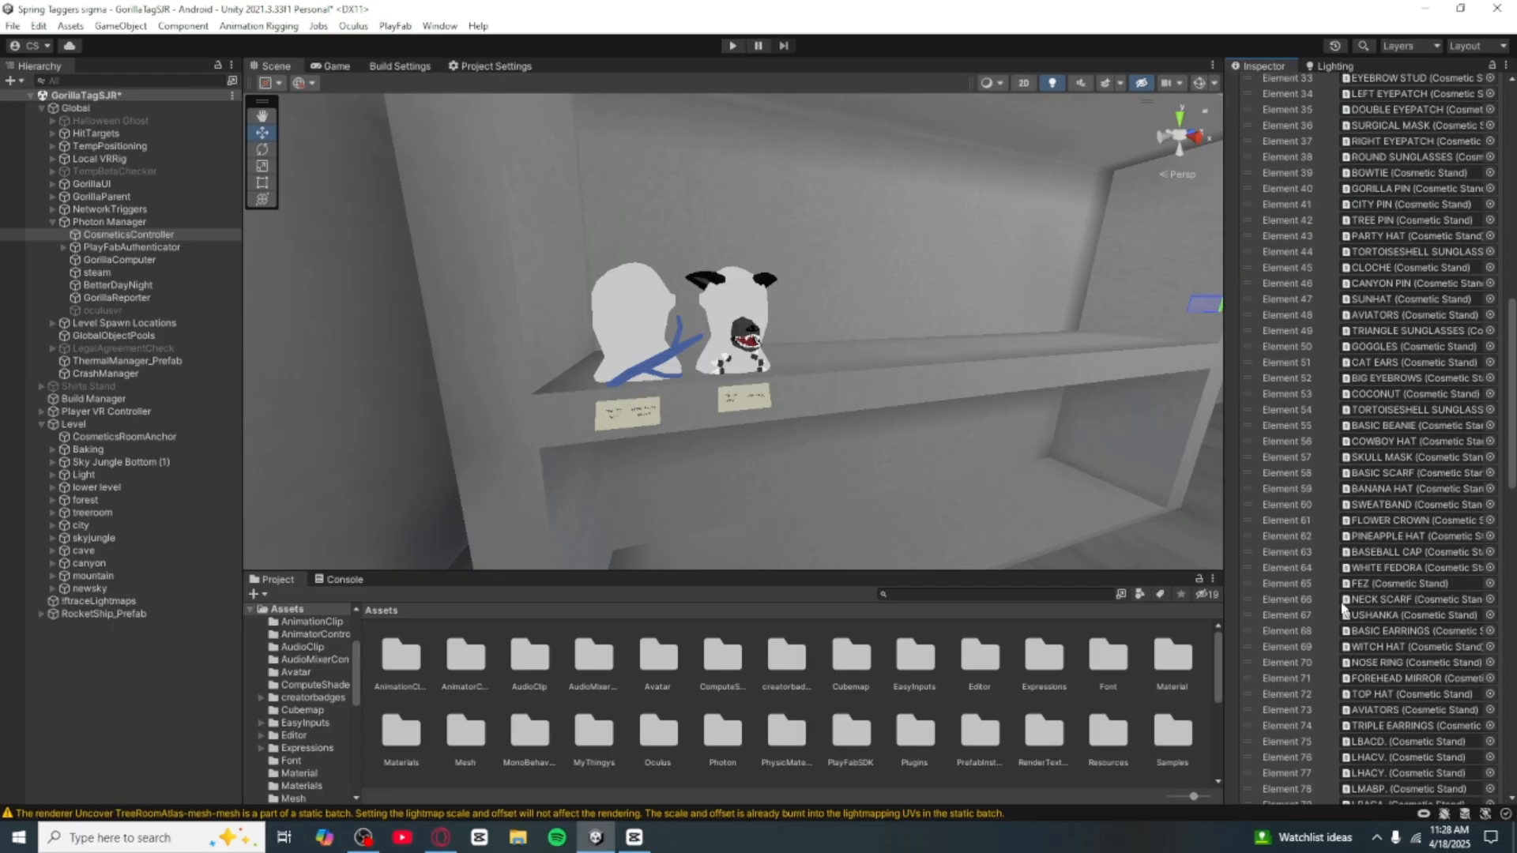
{"action": "scroll", "coordinate": [1361, 607], "scroll_direction": "down", "scroll_amount": 8}
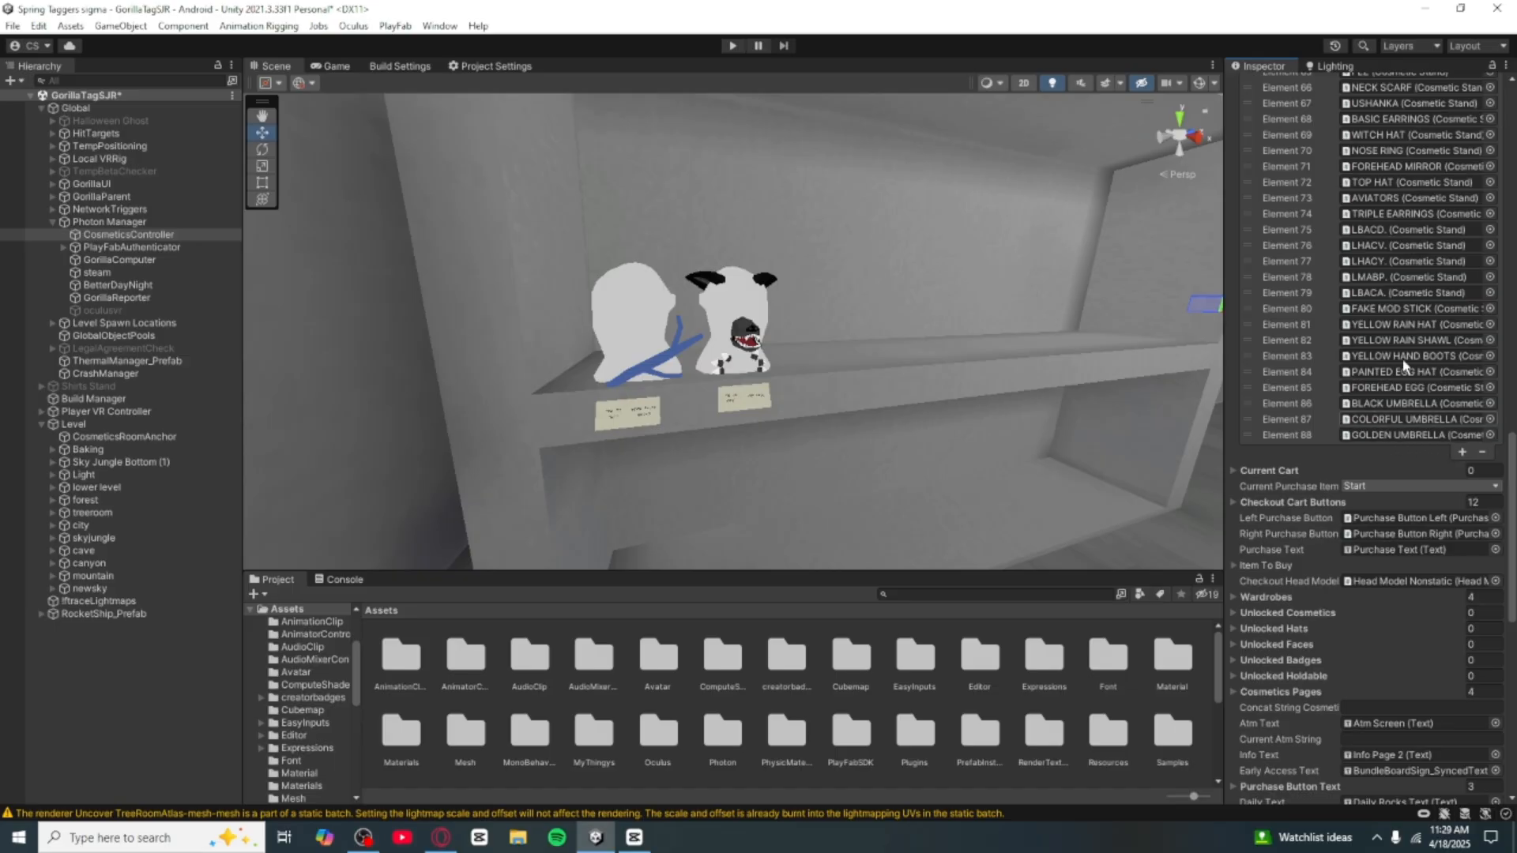
{"action": "left_click", "coordinate": [1461, 452]}
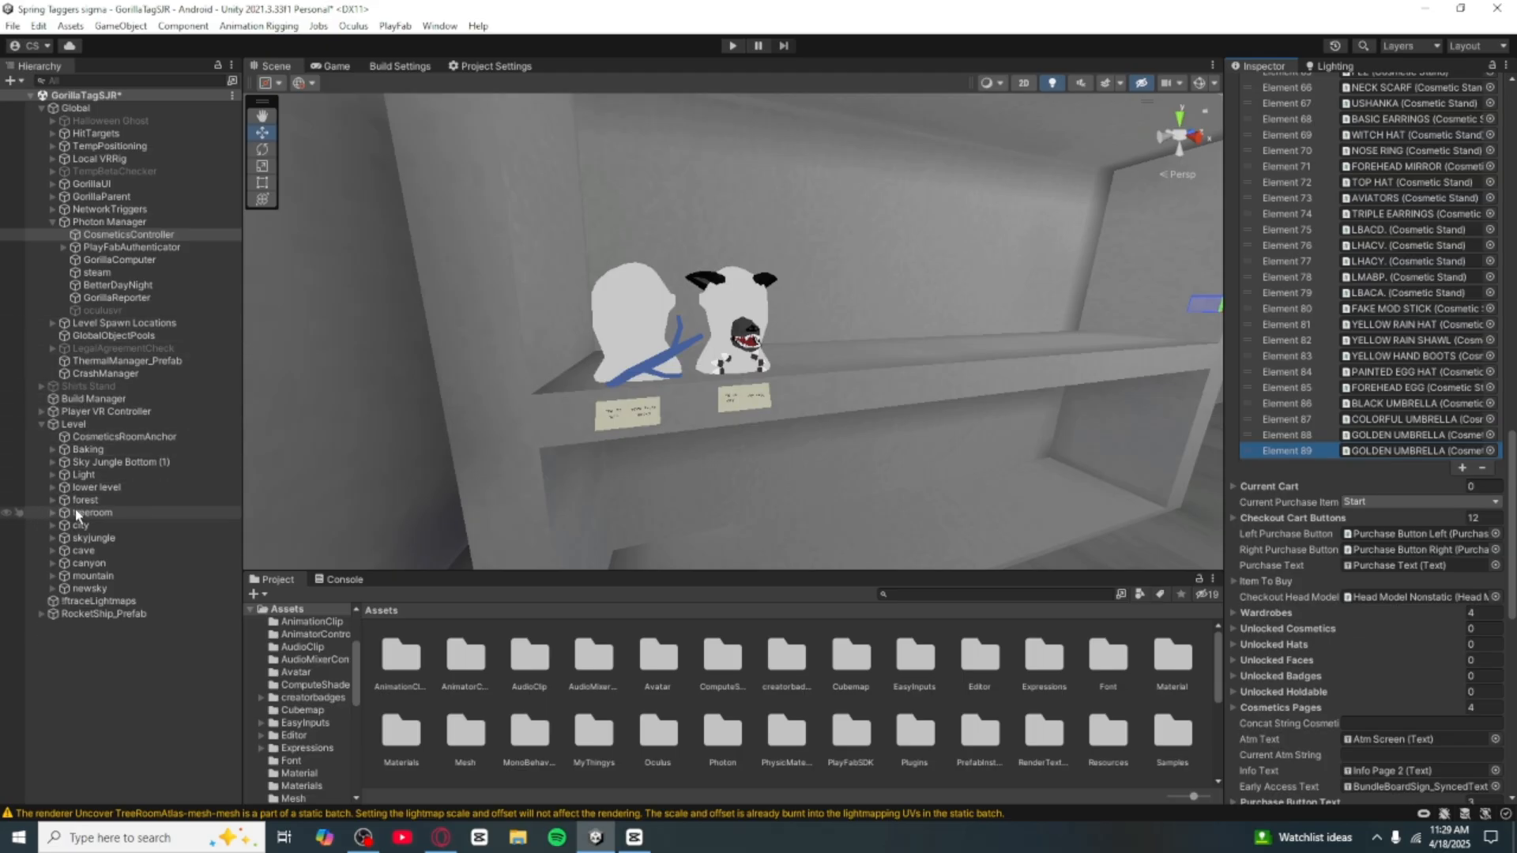
Step: Assign the city's WEREWOLF SET stand to Element 89 of the Cosmetic Stands list
{"action": "left_click", "coordinate": [53, 525]}
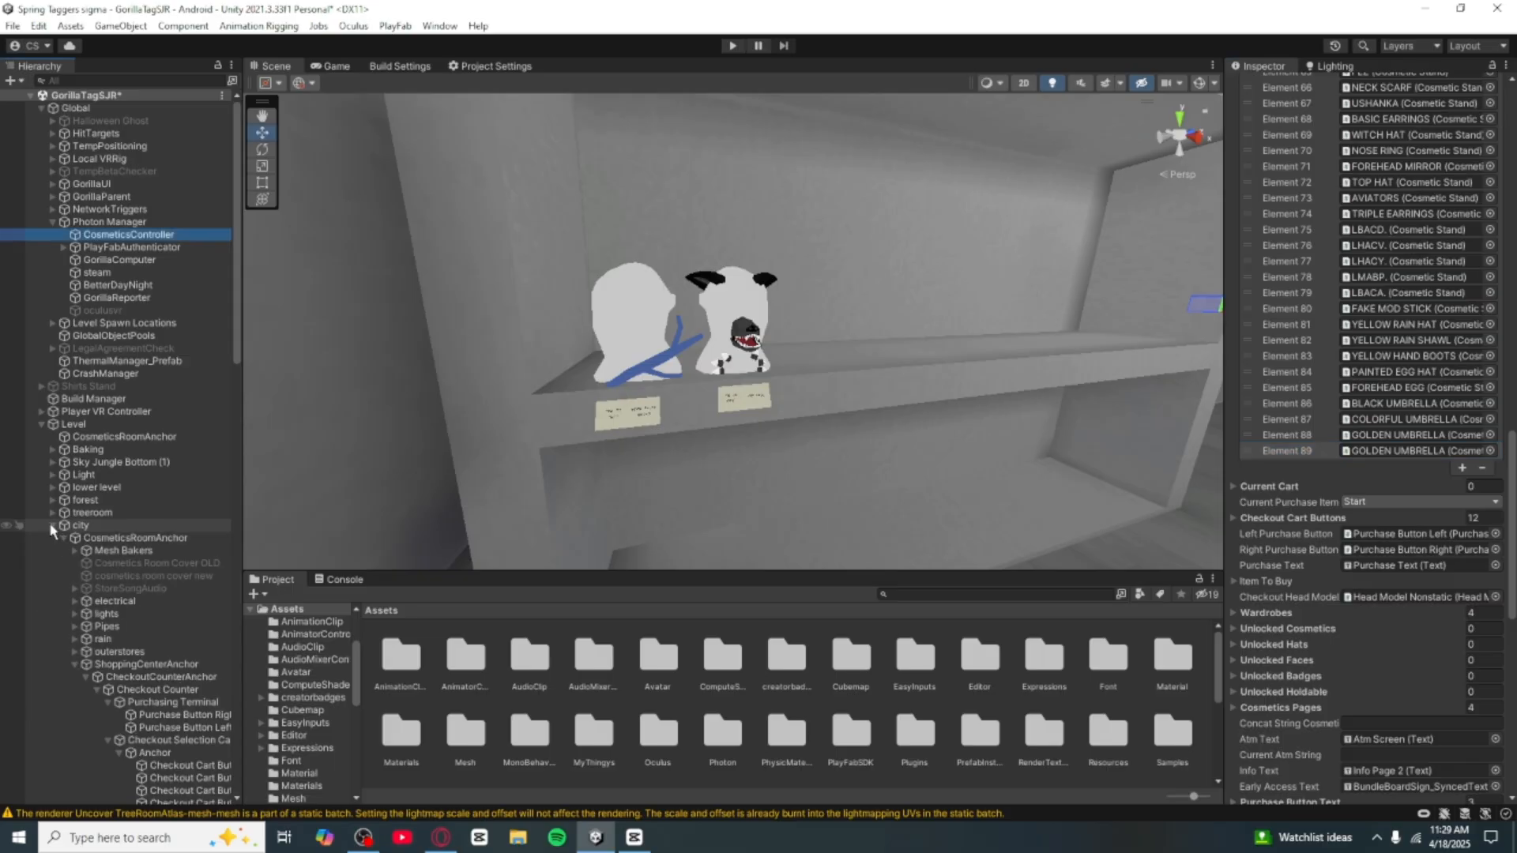
{"action": "scroll", "coordinate": [158, 648], "scroll_direction": "down", "scroll_amount": 2}
{"action": "scroll", "coordinate": [158, 647], "scroll_direction": "down", "scroll_amount": 10}
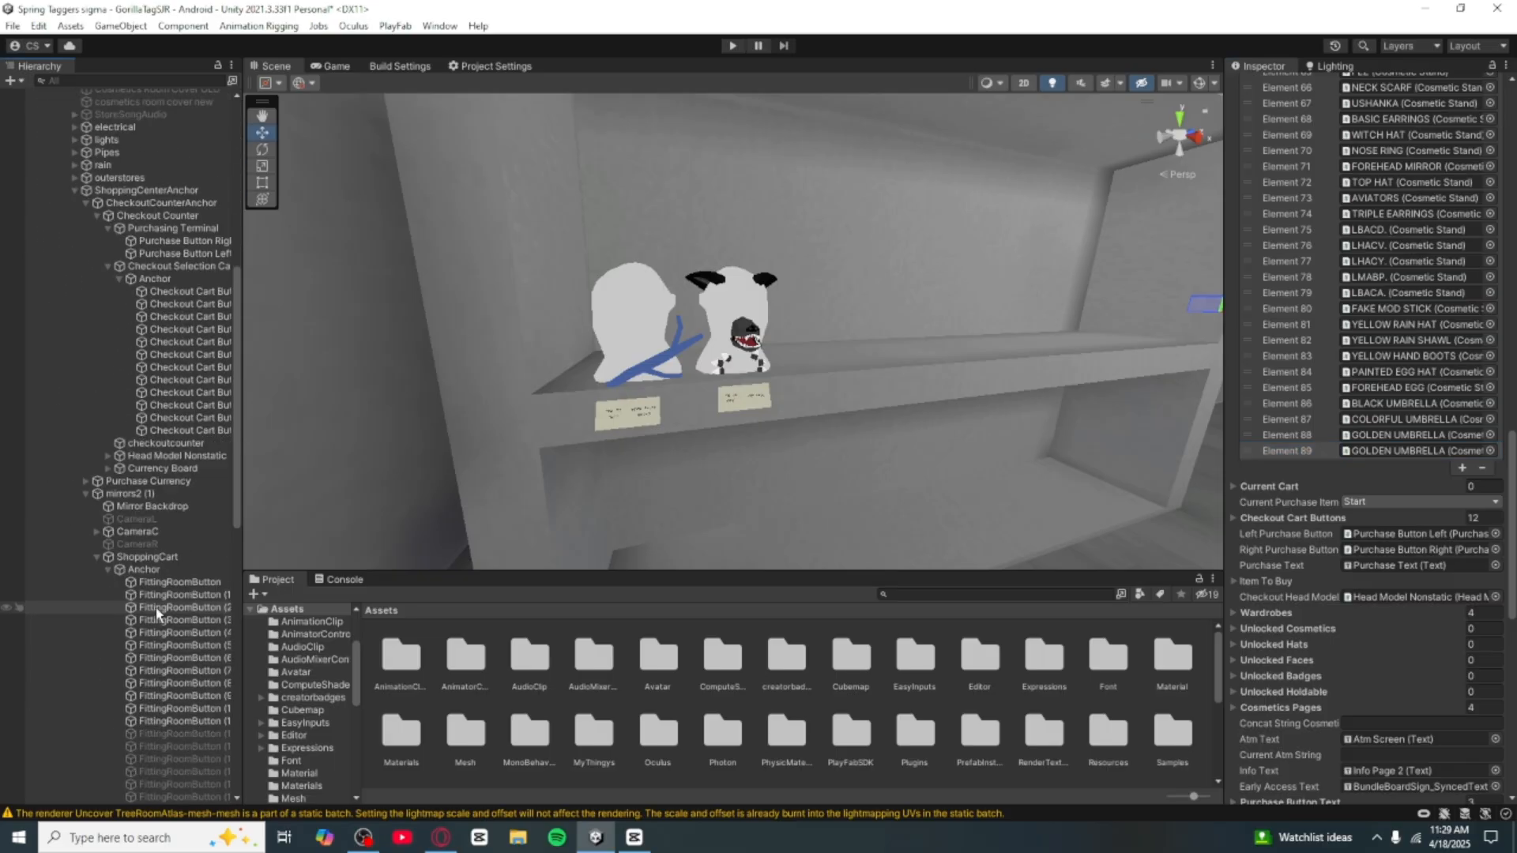
{"action": "scroll", "coordinate": [87, 537], "scroll_direction": "down", "scroll_amount": 8}
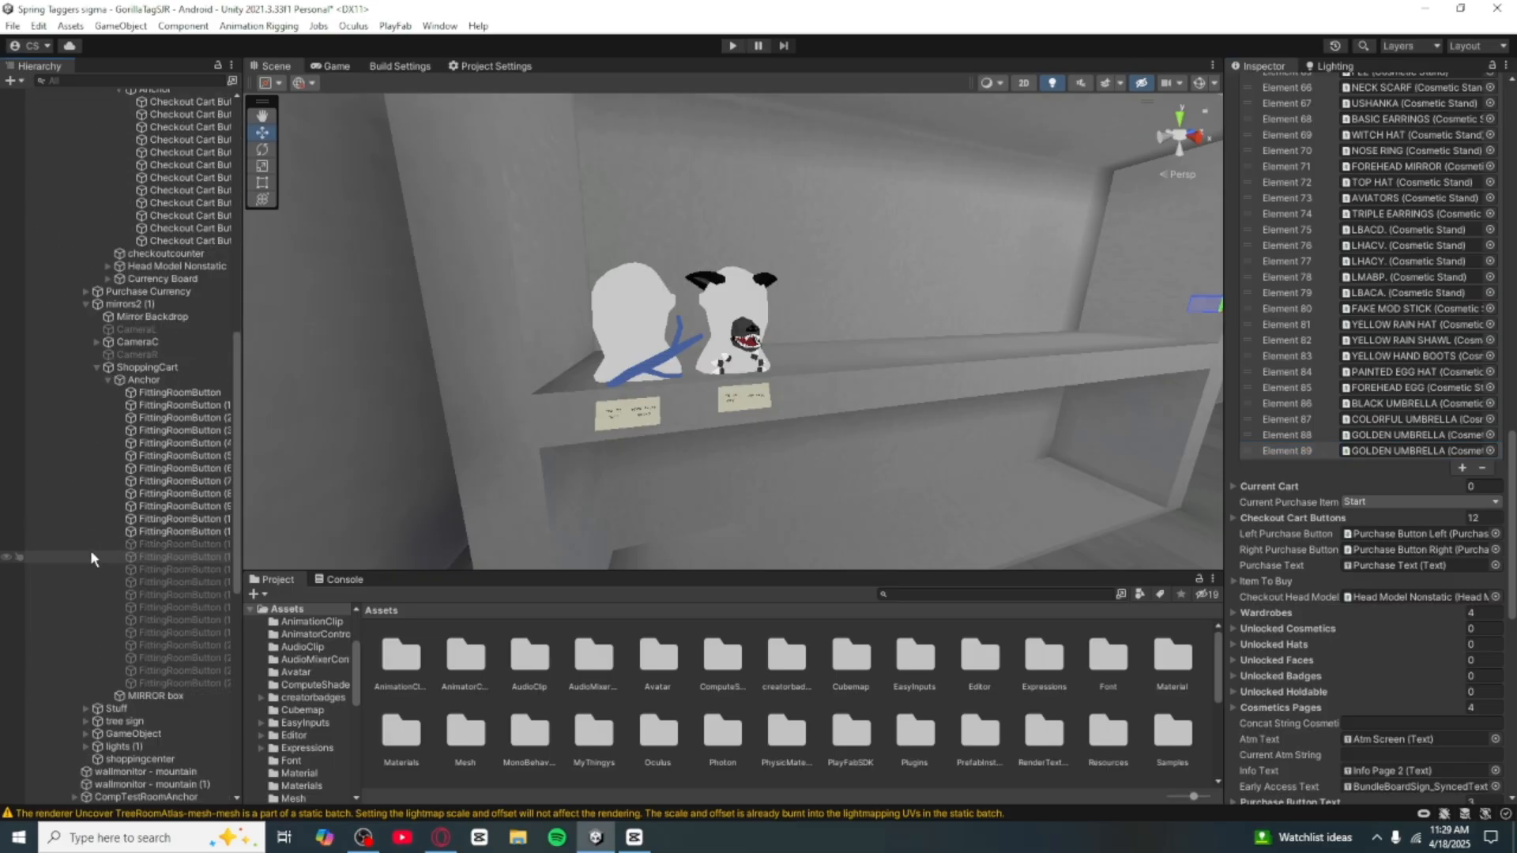
{"action": "scroll", "coordinate": [111, 604], "scroll_direction": "down", "scroll_amount": 5}
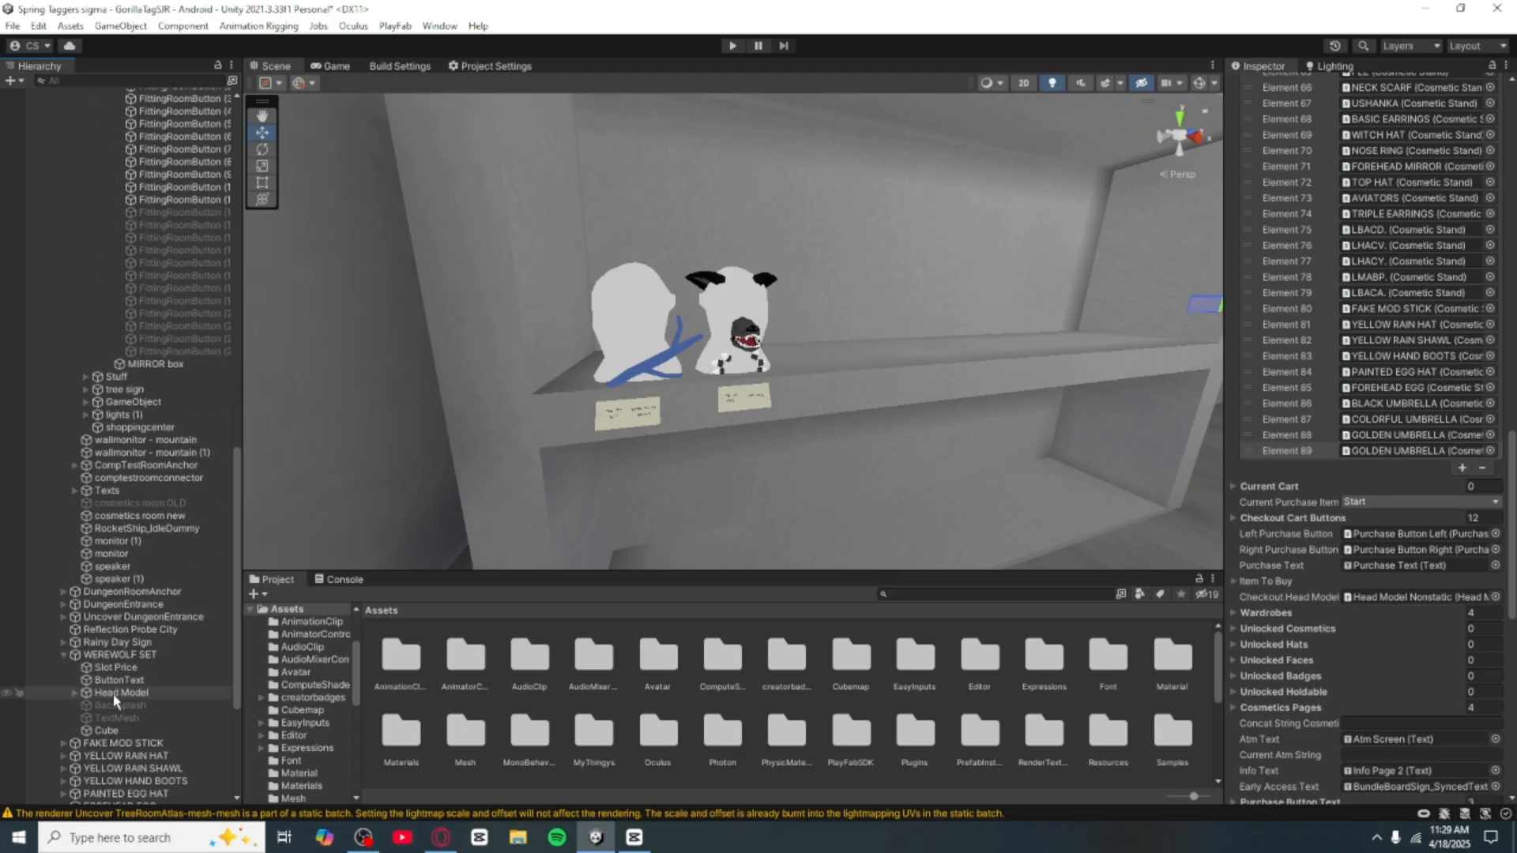
{"action": "left_click_drag", "start_coordinate": [98, 657], "coordinate": [1444, 457]}
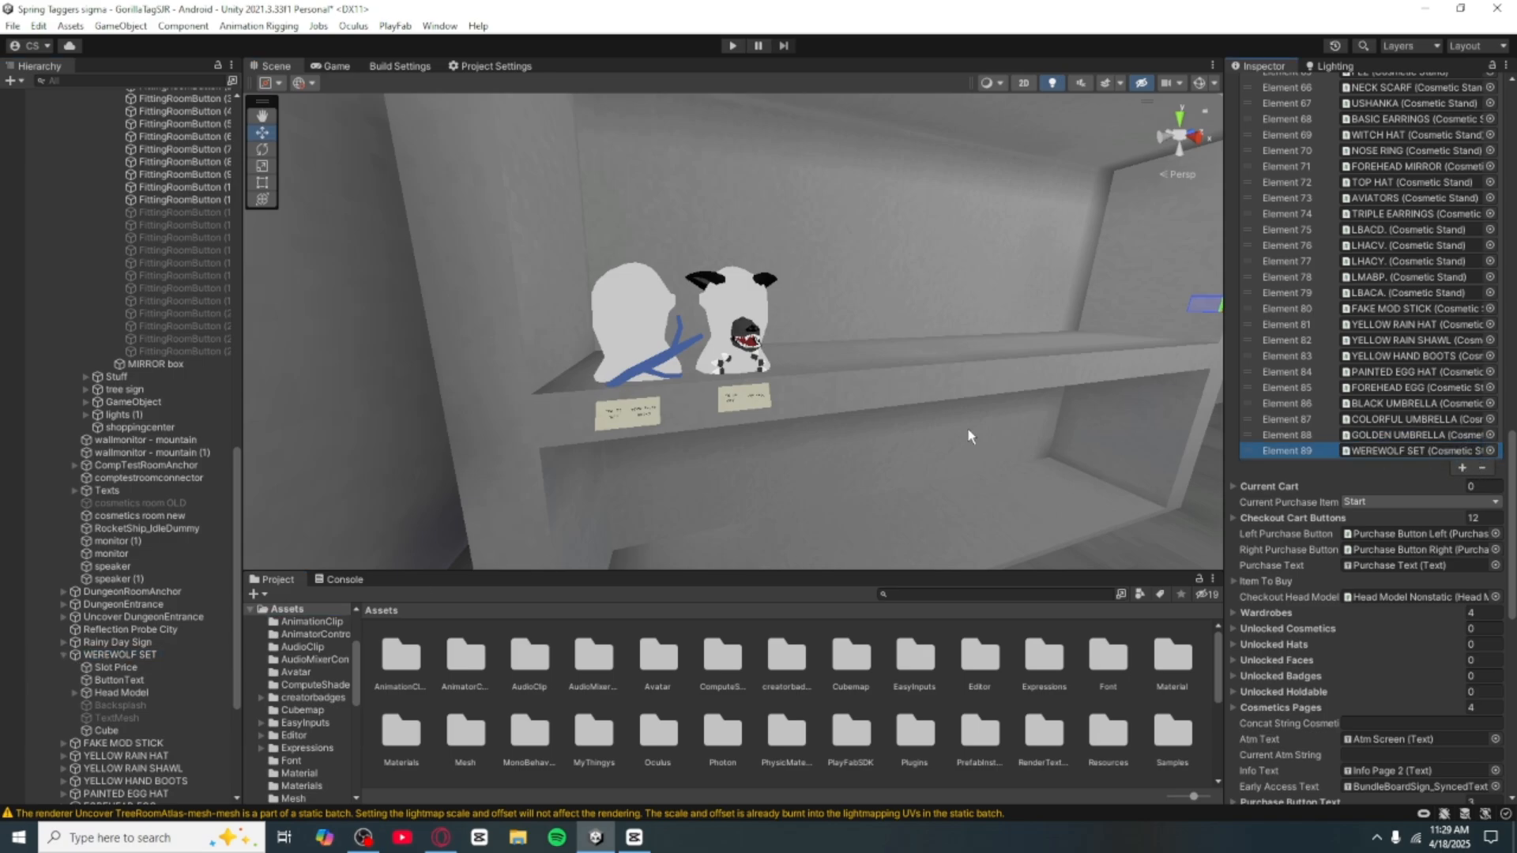
Step: Run the game in Play mode, close the SteamVR settings window and activate the city object in the Scene view
{"action": "left_click", "coordinate": [735, 46]}
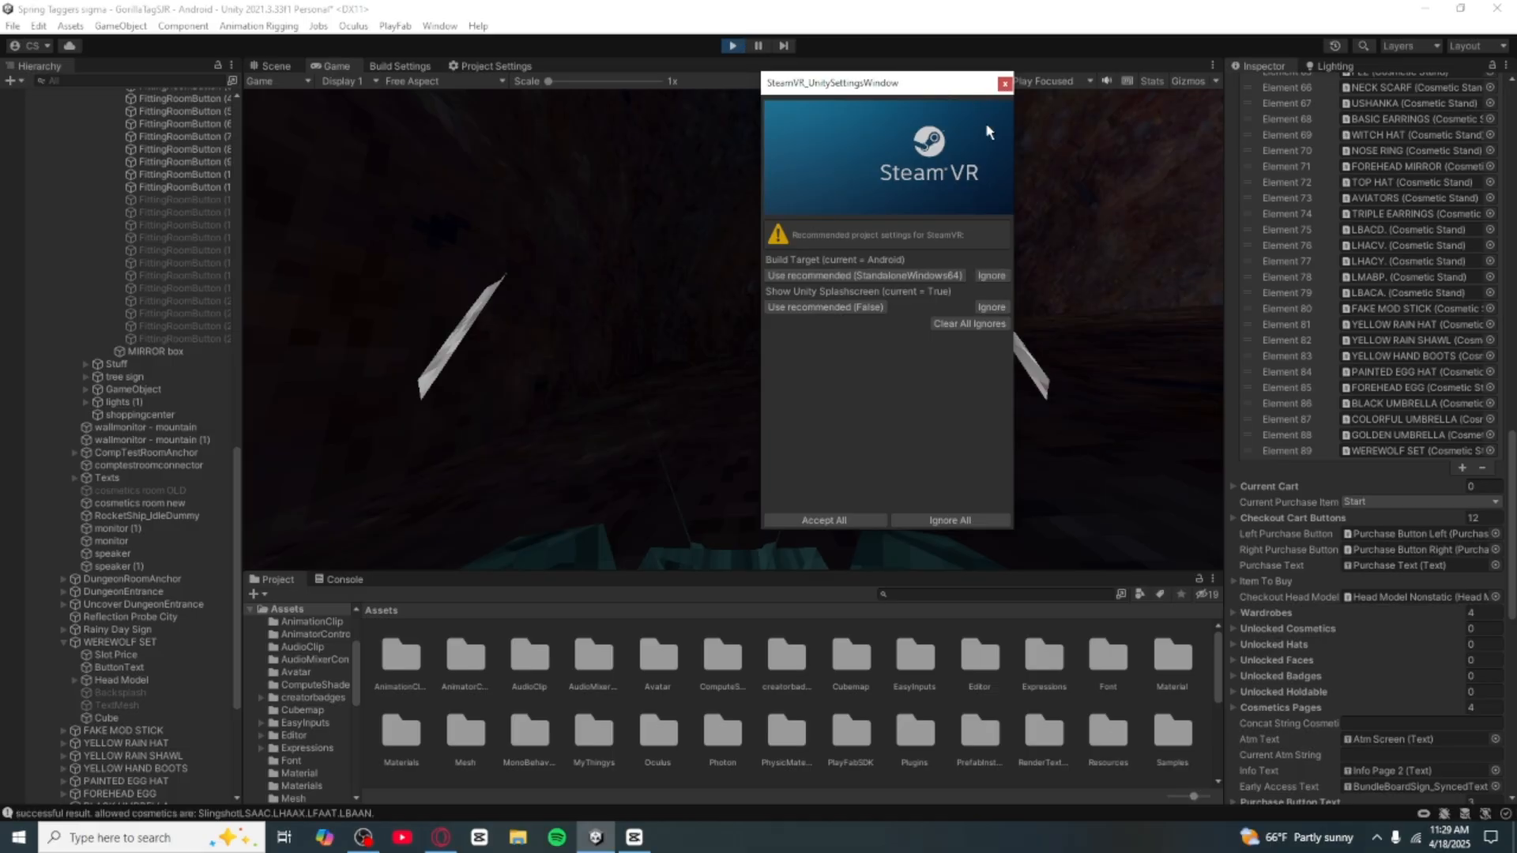
{"action": "left_click", "coordinate": [1012, 84]}
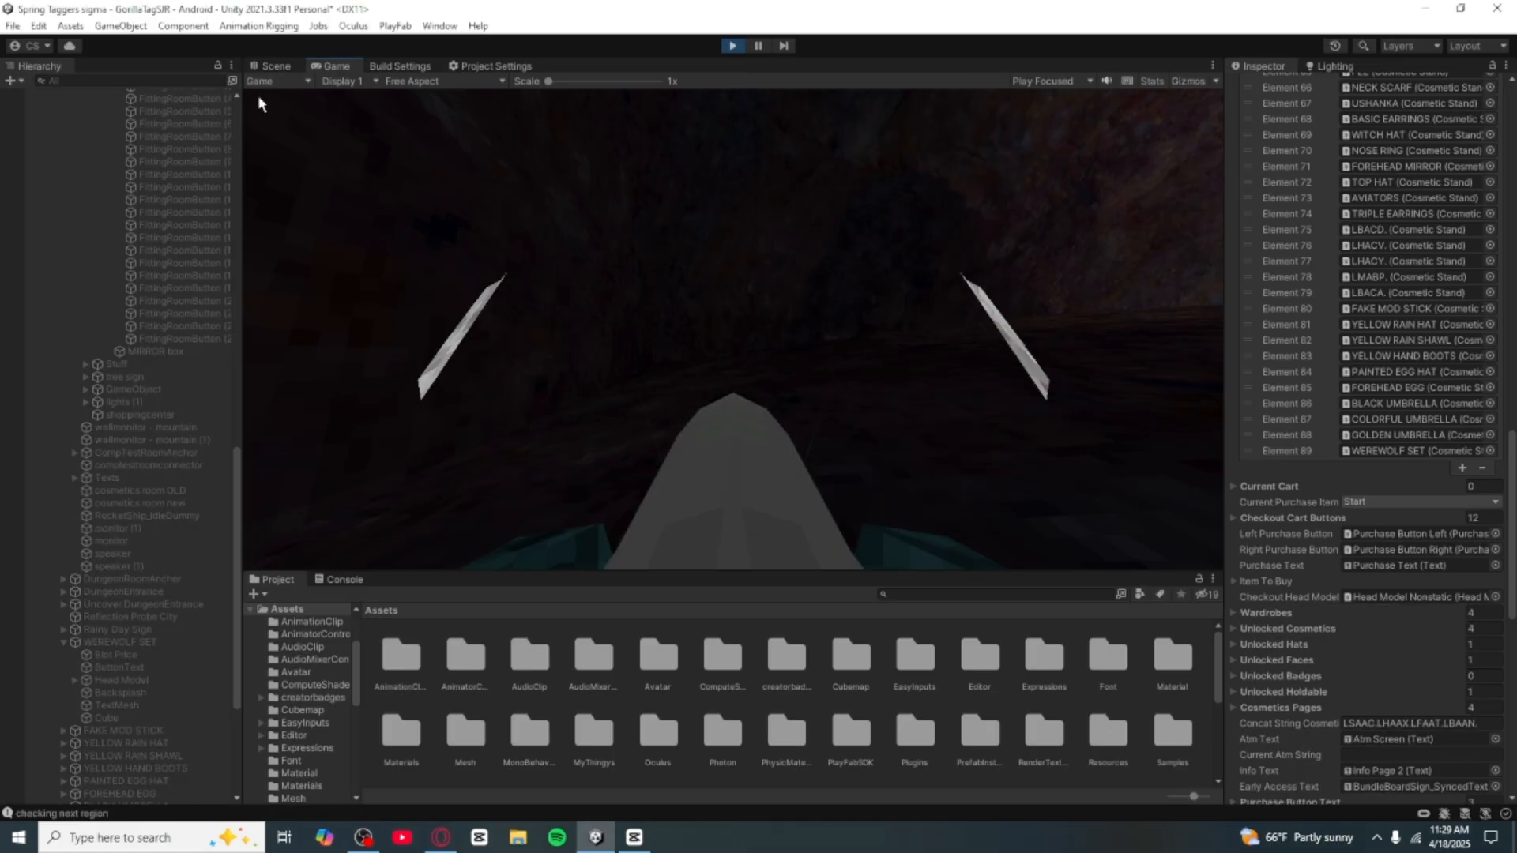
{"action": "left_click", "coordinate": [269, 67]}
{"action": "scroll", "coordinate": [169, 387], "scroll_direction": "up", "scroll_amount": 5}
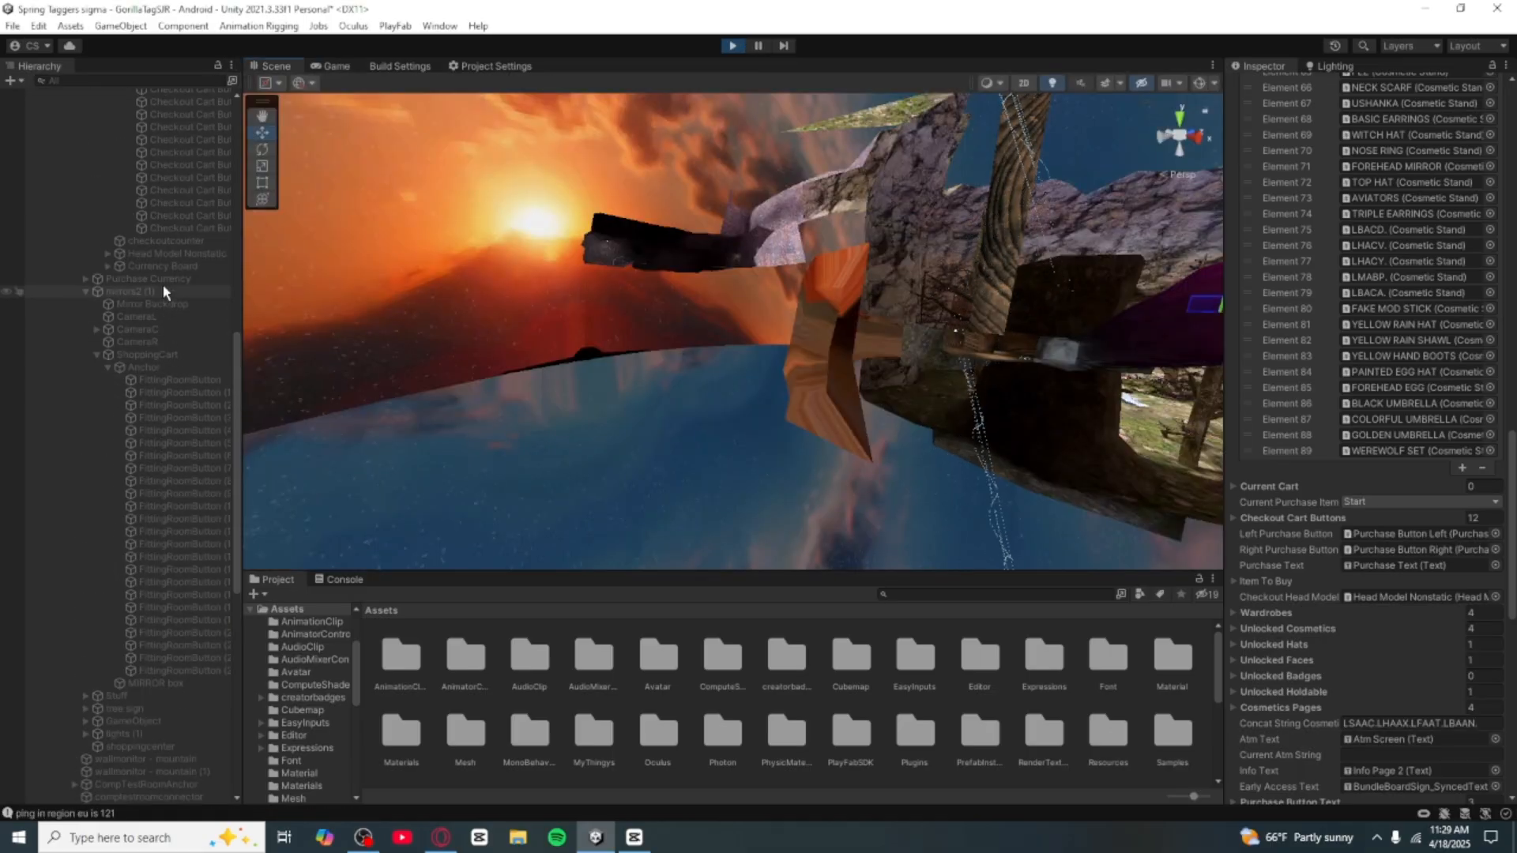
{"action": "scroll", "coordinate": [164, 293], "scroll_direction": "up", "scroll_amount": 10}
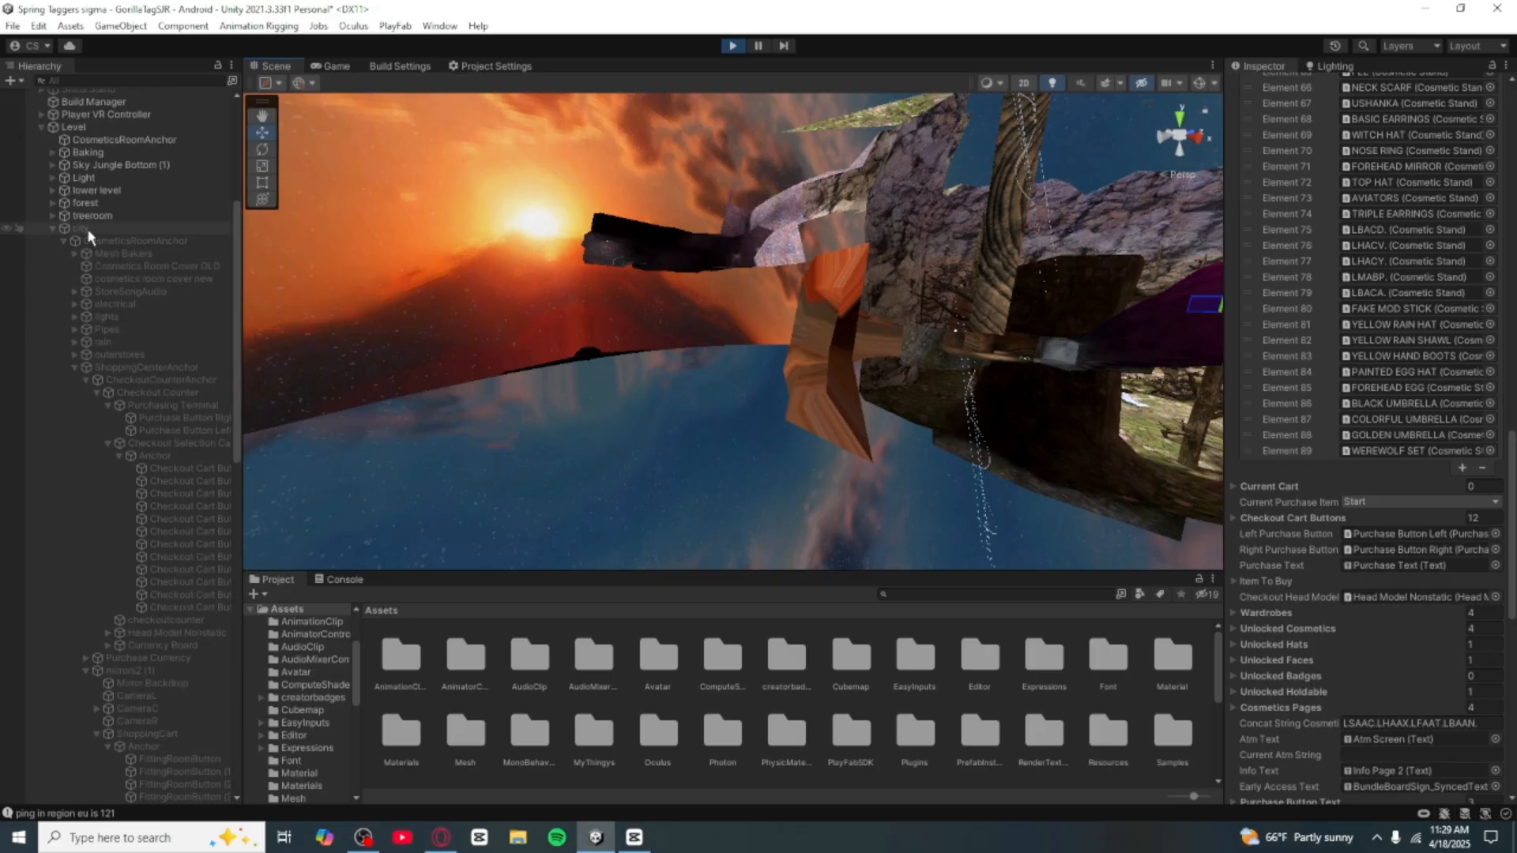
{"action": "left_click", "coordinate": [87, 229]}
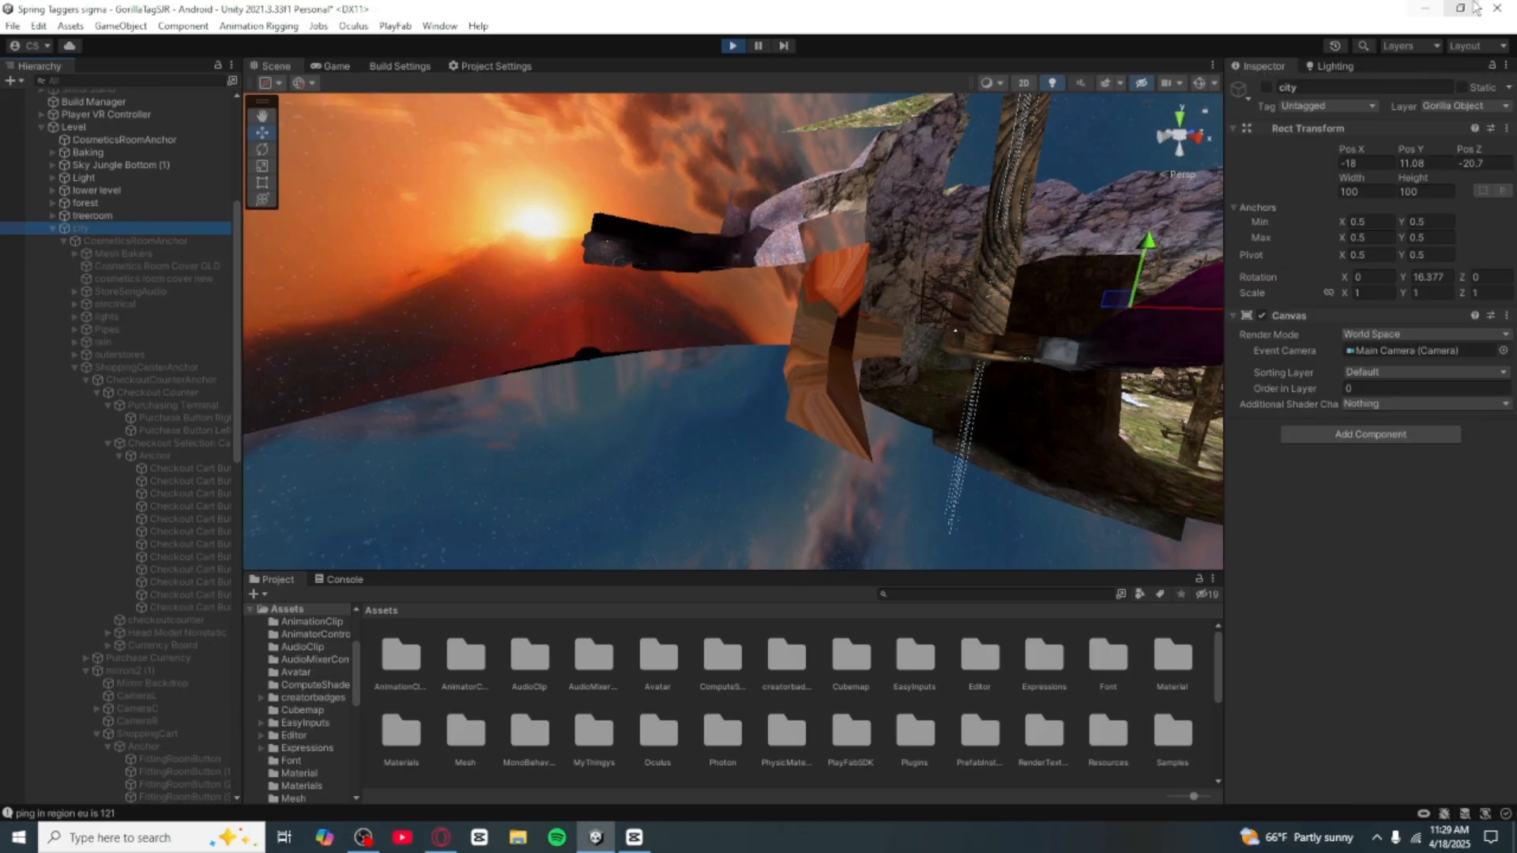
{"action": "left_click", "coordinate": [1267, 87]}
Step: Examine the WEREWOLF SET stand's add-to-cart and price sign up close in the city shop
{"action": "right_click_drag", "start_coordinate": [844, 466], "coordinate": [875, 528]}
{"action": "key", "text": "w"}
{"action": "right_click_drag", "start_coordinate": [870, 528], "coordinate": [810, 510]}
{"action": "key", "text": "s"}
{"action": "key", "text": "w"}
{"action": "key", "text": "s"}
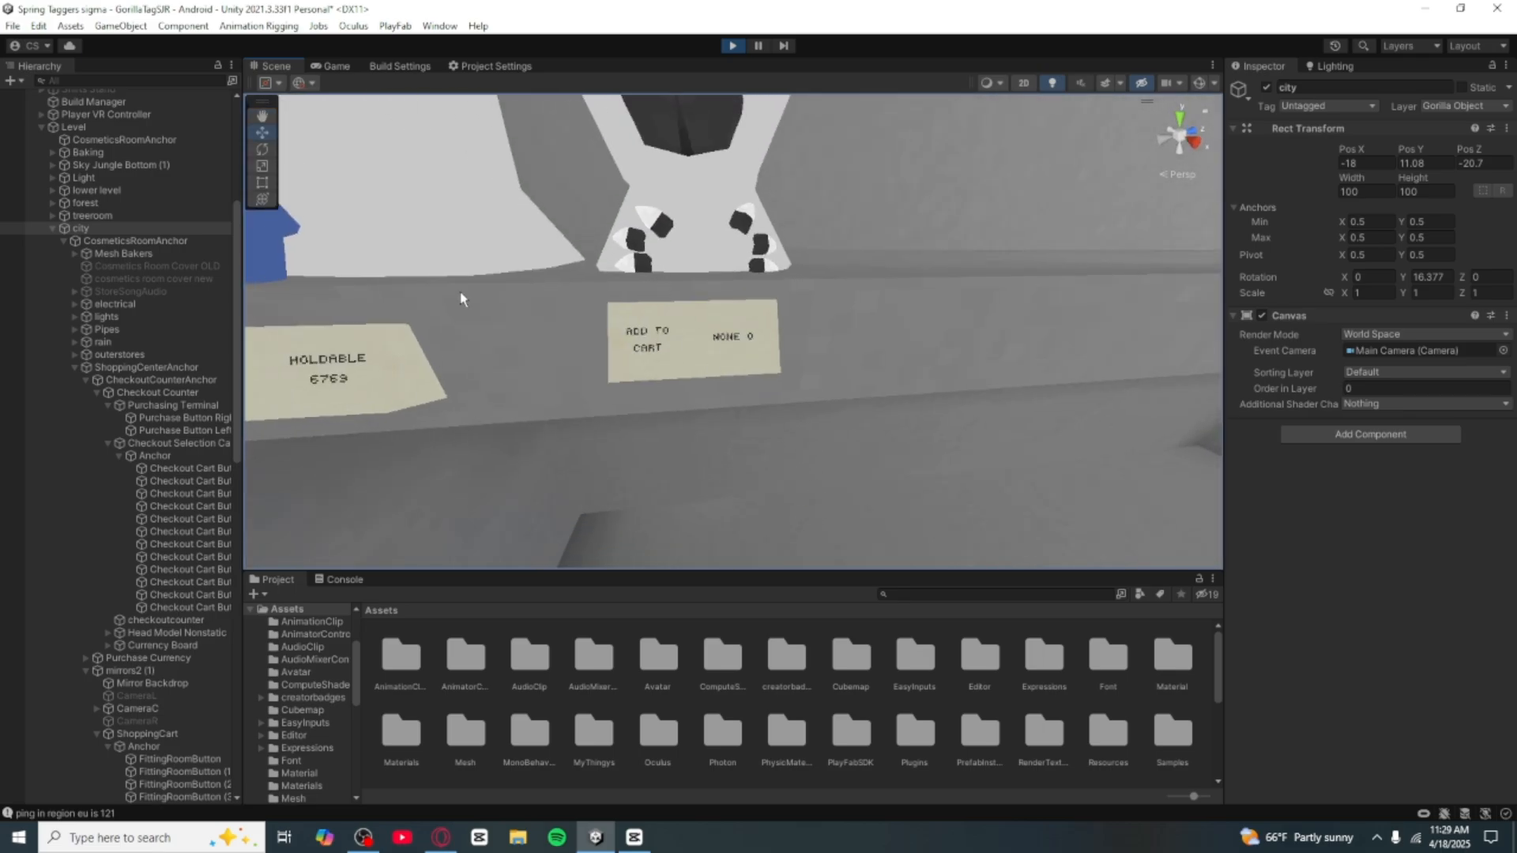
Step: Select and frame the WEREWOLF SET stand's price sign cube, and exit Play mode
{"action": "key", "text": "s"}
{"action": "mouse_move", "coordinate": [700, 347]}
{"action": "right_mouse_down"}
{"action": "mouse_move", "coordinate": [707, 324]}
{"action": "mouse_move", "coordinate": [680, 352]}
{"action": "mouse_move", "coordinate": [719, 334]}
{"action": "right_mouse_up"}
{"action": "key", "text": "w"}
{"action": "left_click", "coordinate": [719, 333]}
{"action": "key", "text": "f"}
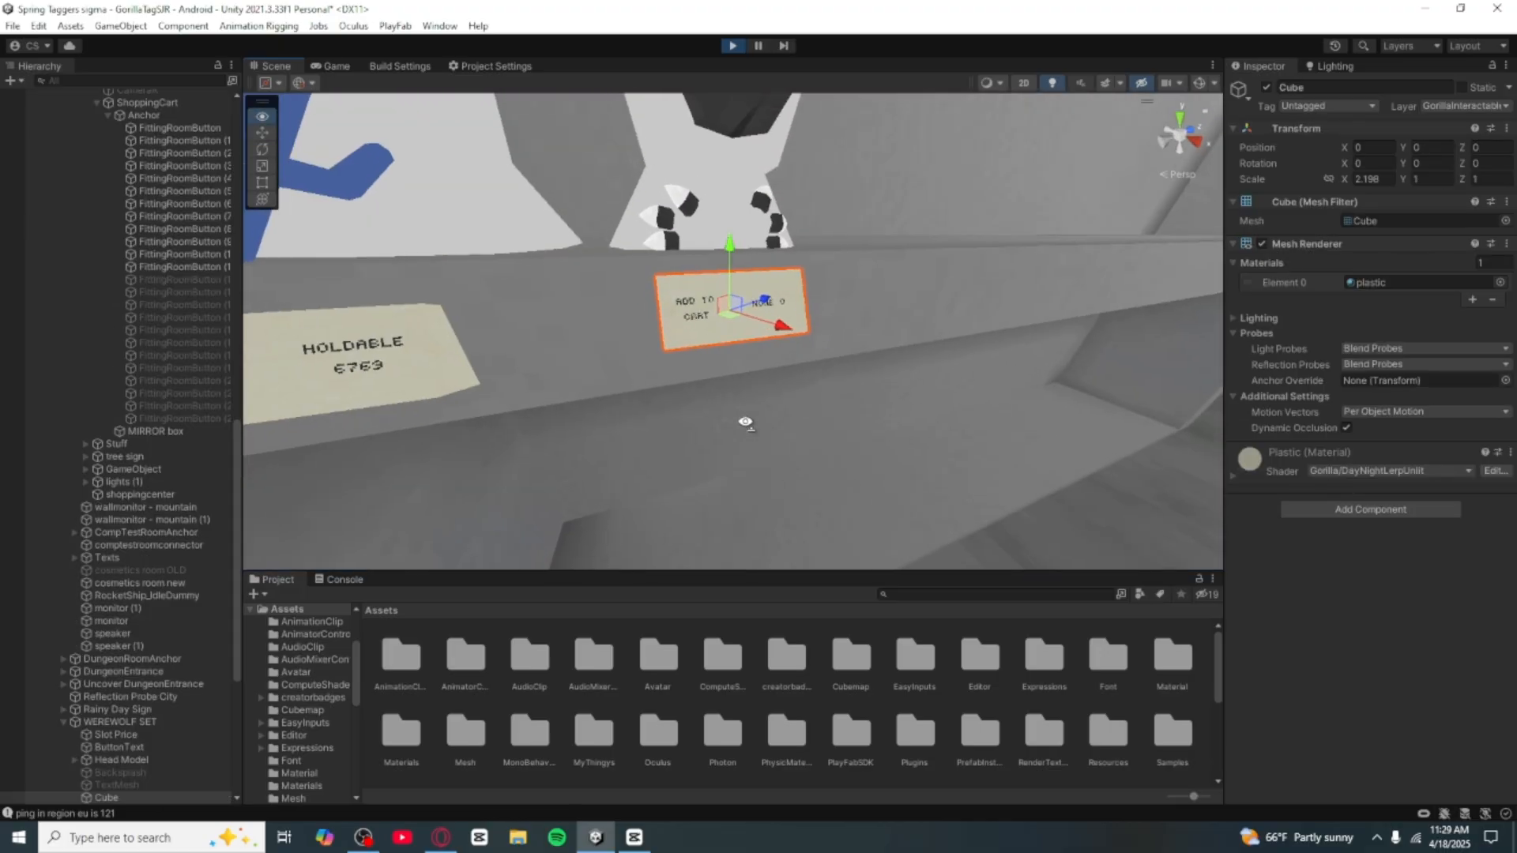
{"action": "scroll", "coordinate": [85, 353], "scroll_direction": "up", "scroll_amount": 3}
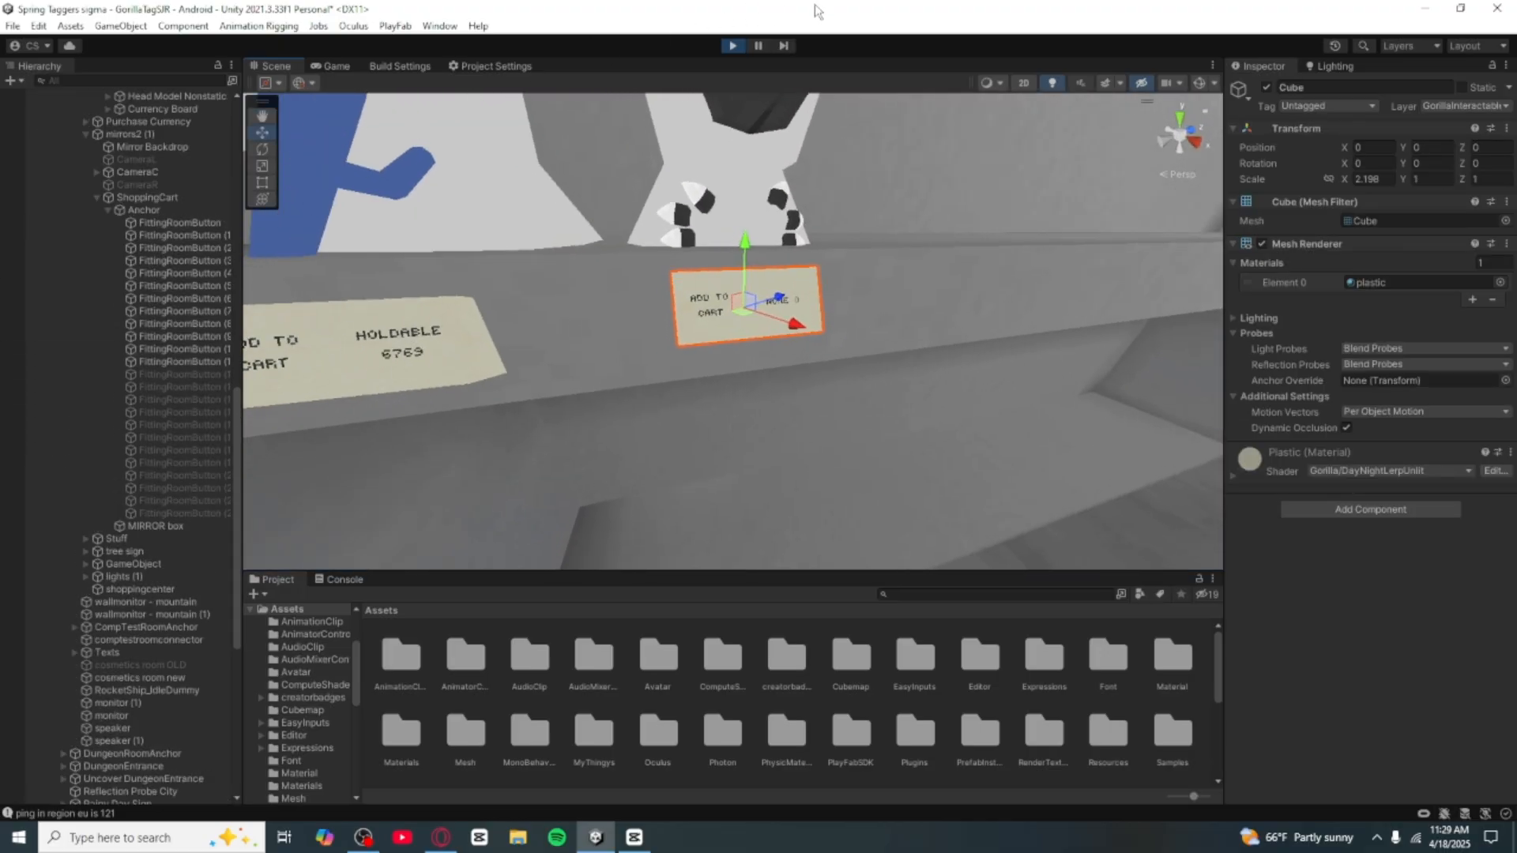
{"action": "left_click", "coordinate": [733, 45]}
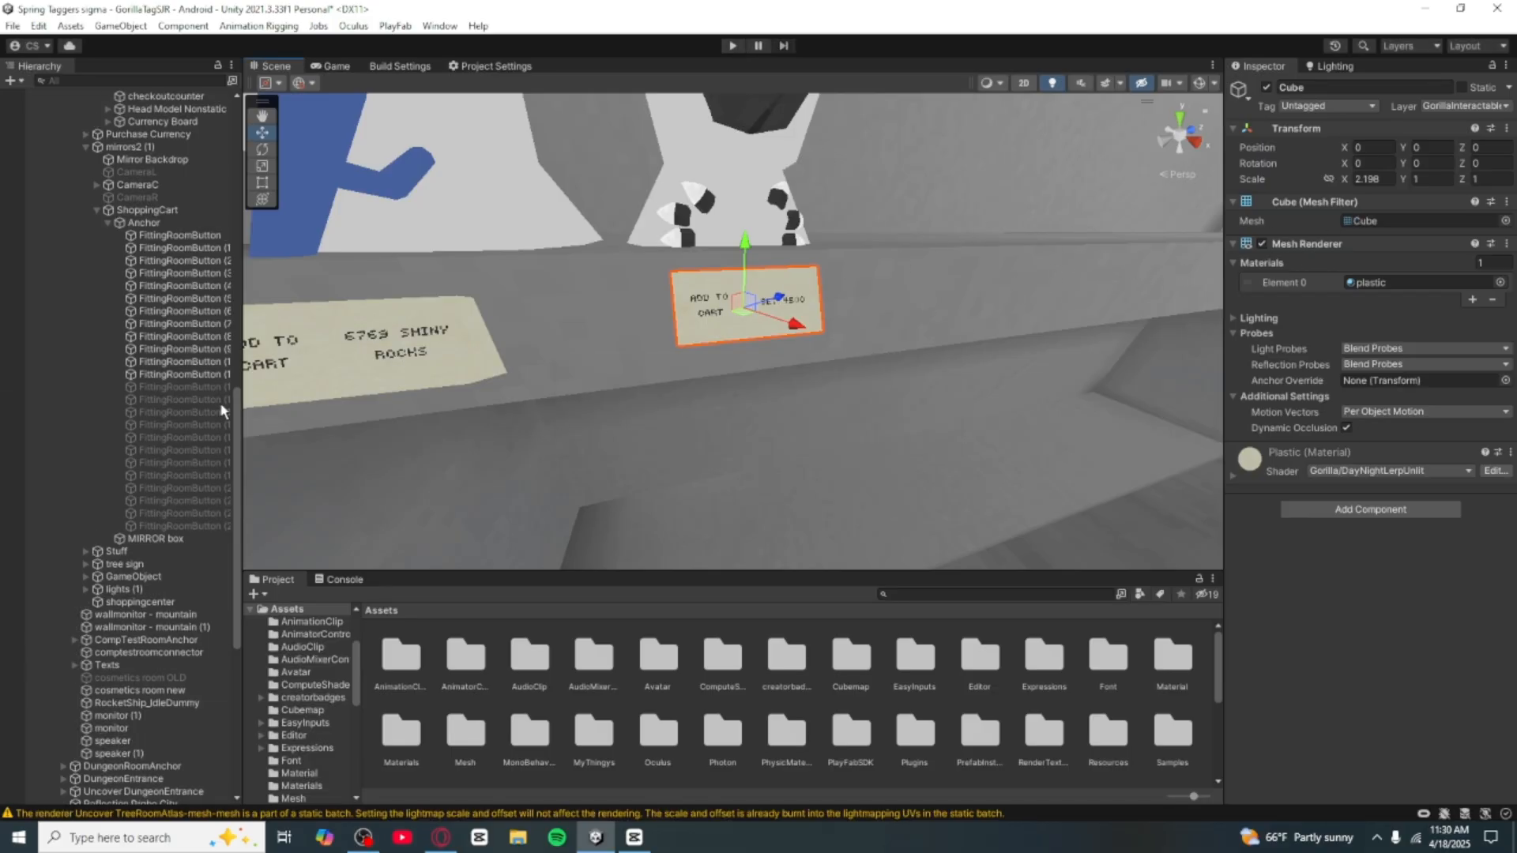
Step: Remove Elements 89 down to 79 from the end of the CosmeticsController's Cosmetic Stands list
{"action": "scroll", "coordinate": [189, 482], "scroll_direction": "up", "scroll_amount": 20}
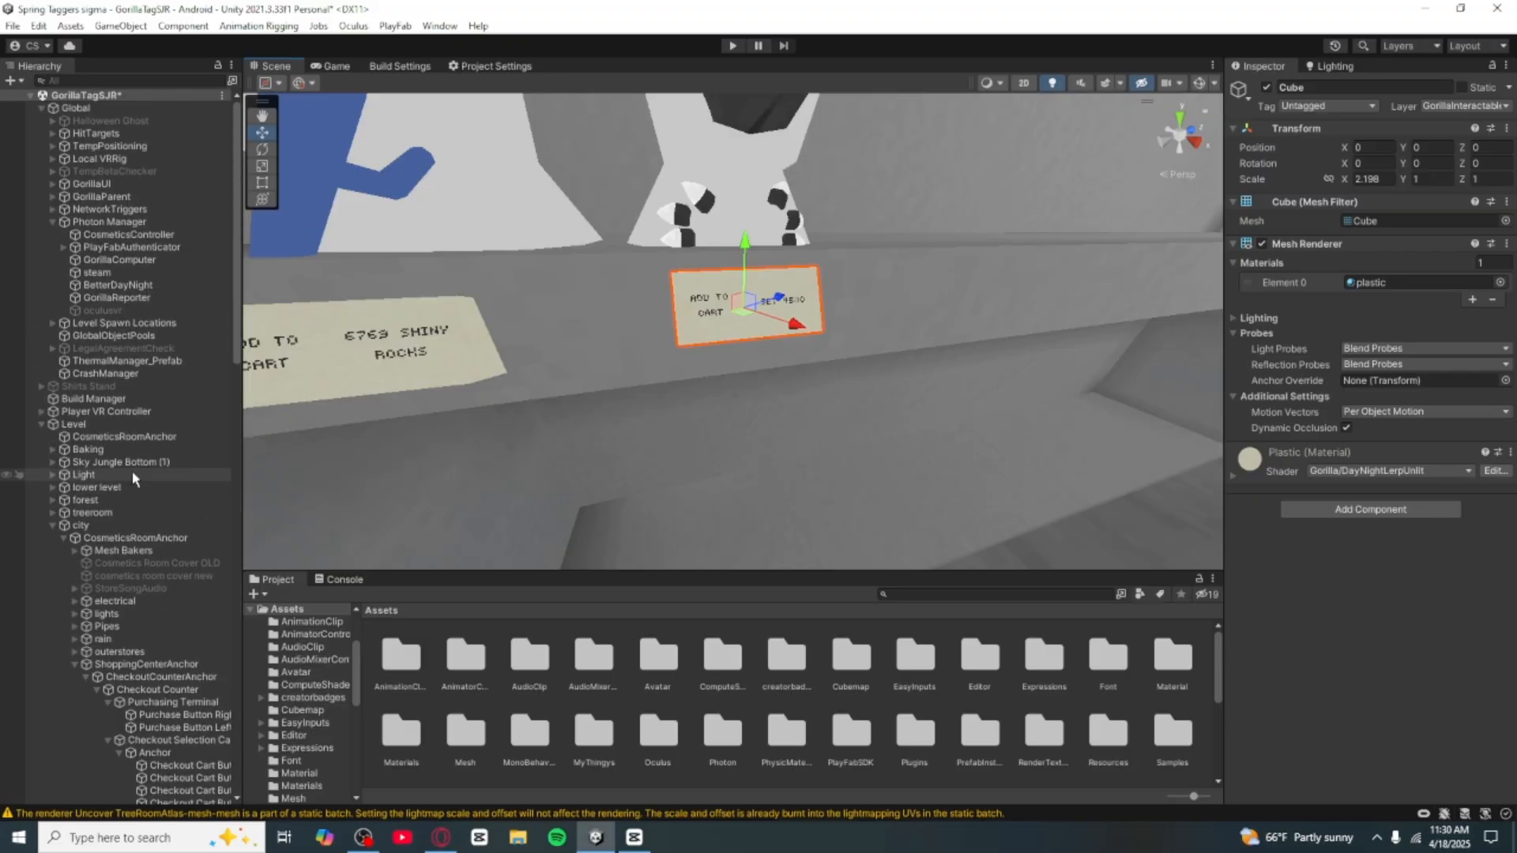
{"action": "left_click", "coordinate": [150, 235]}
{"action": "scroll", "coordinate": [1235, 417], "scroll_direction": "down", "scroll_amount": 20}
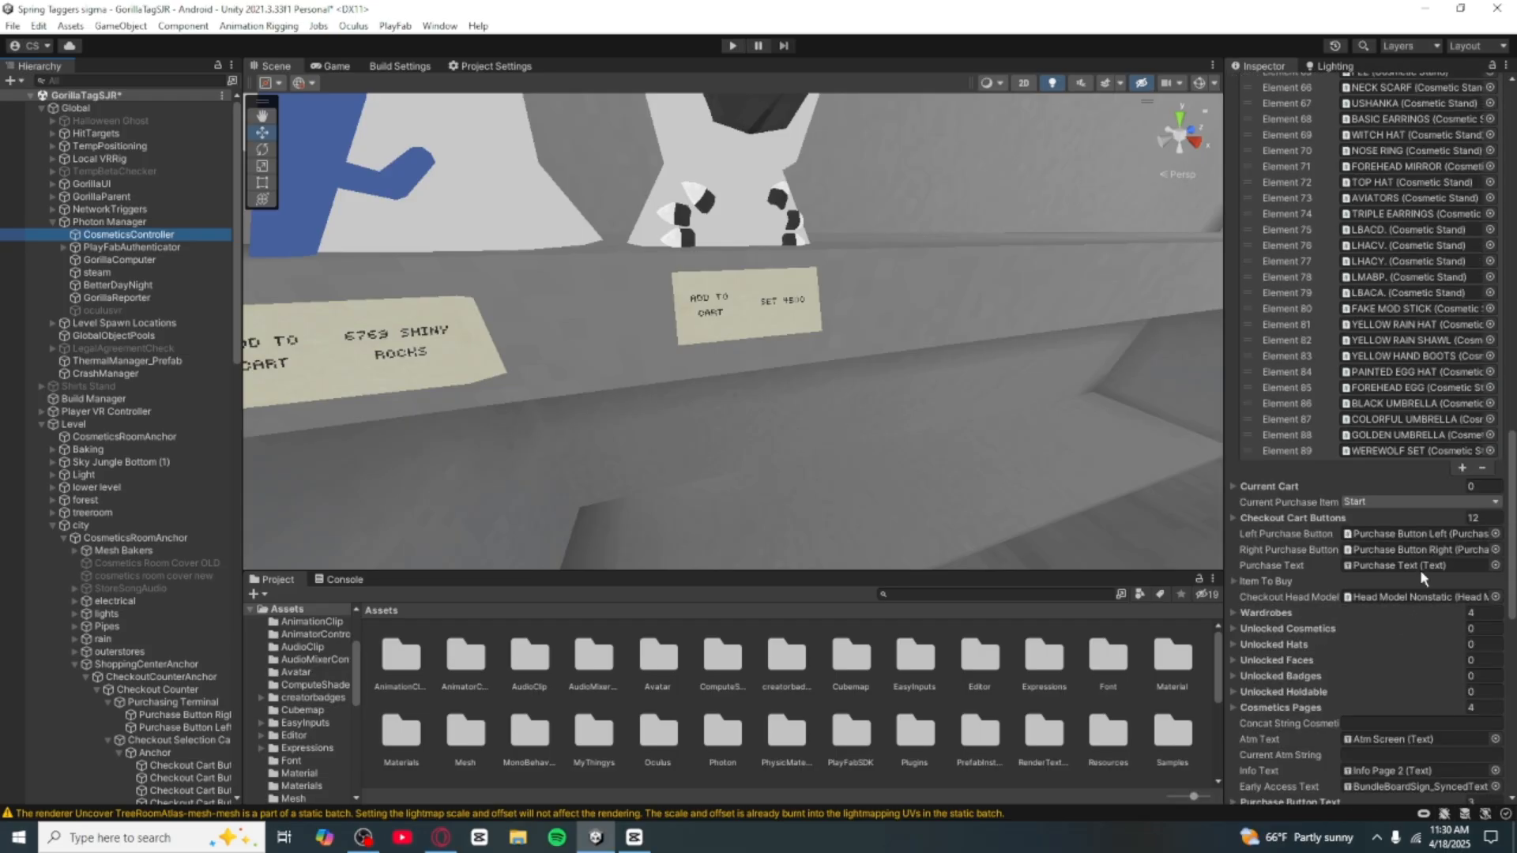
{"action": "left_click", "coordinate": [1482, 468]}
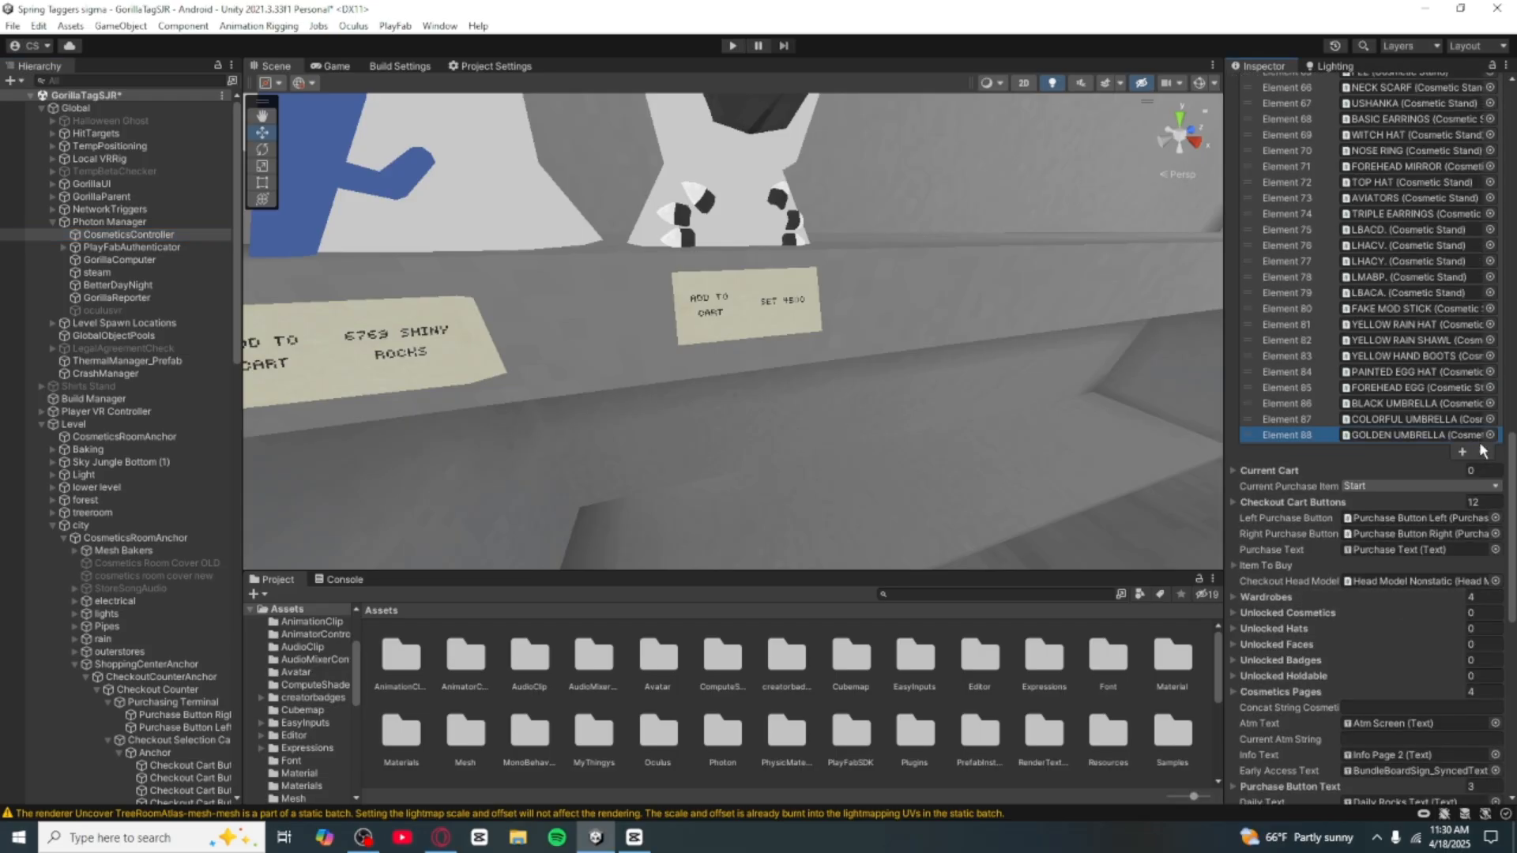
{"action": "left_click", "coordinate": [1482, 444]}
{"action": "left_click", "coordinate": [1482, 436]}
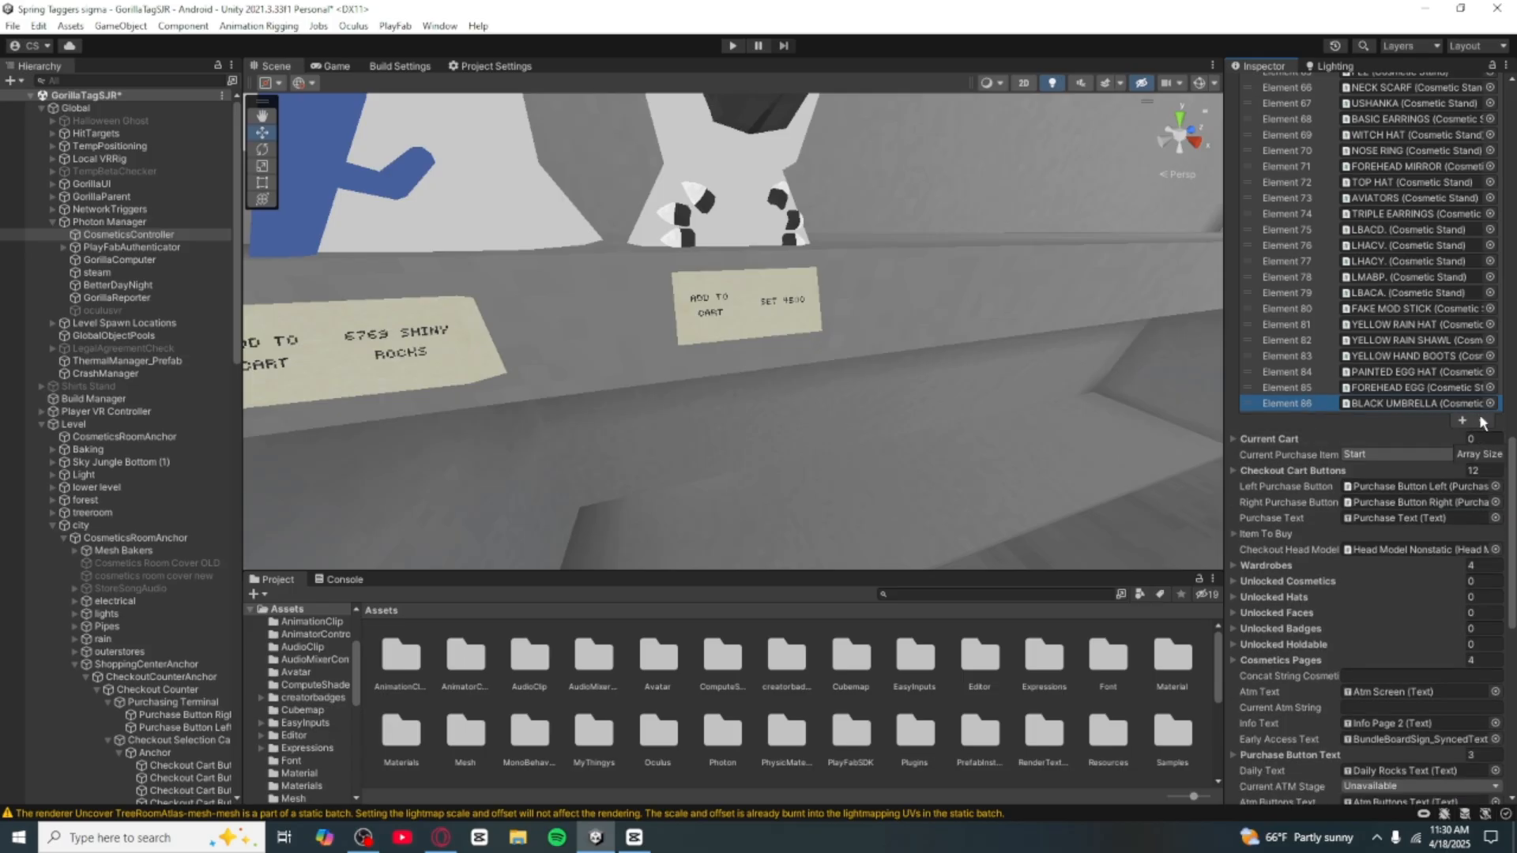
{"action": "left_click", "coordinate": [1482, 421]}
{"action": "left_click", "coordinate": [1481, 404]}
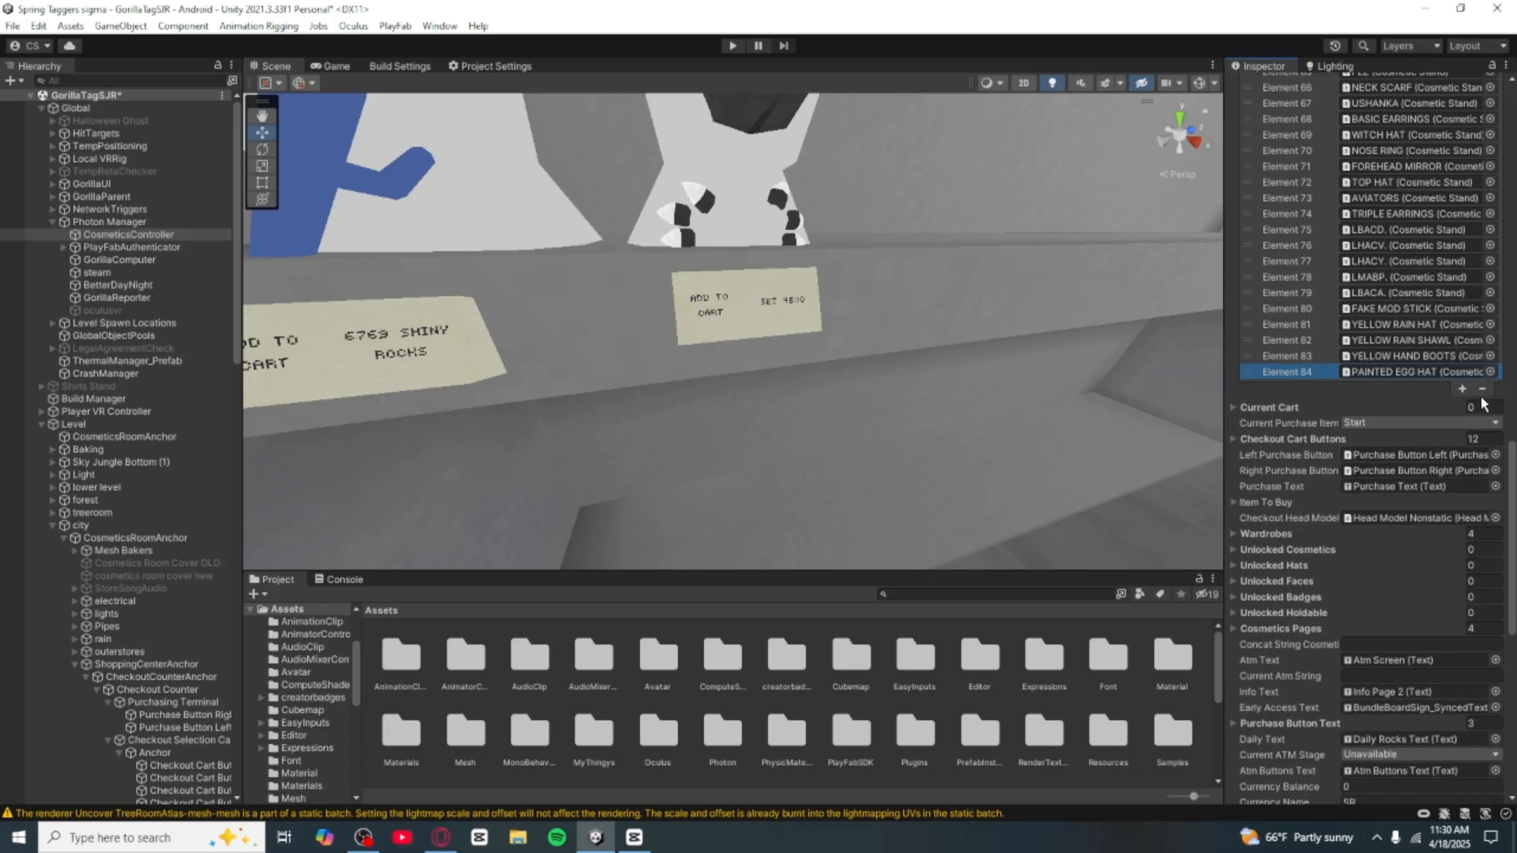
{"action": "left_click", "coordinate": [1481, 390]}
{"action": "left_click", "coordinate": [1482, 373]}
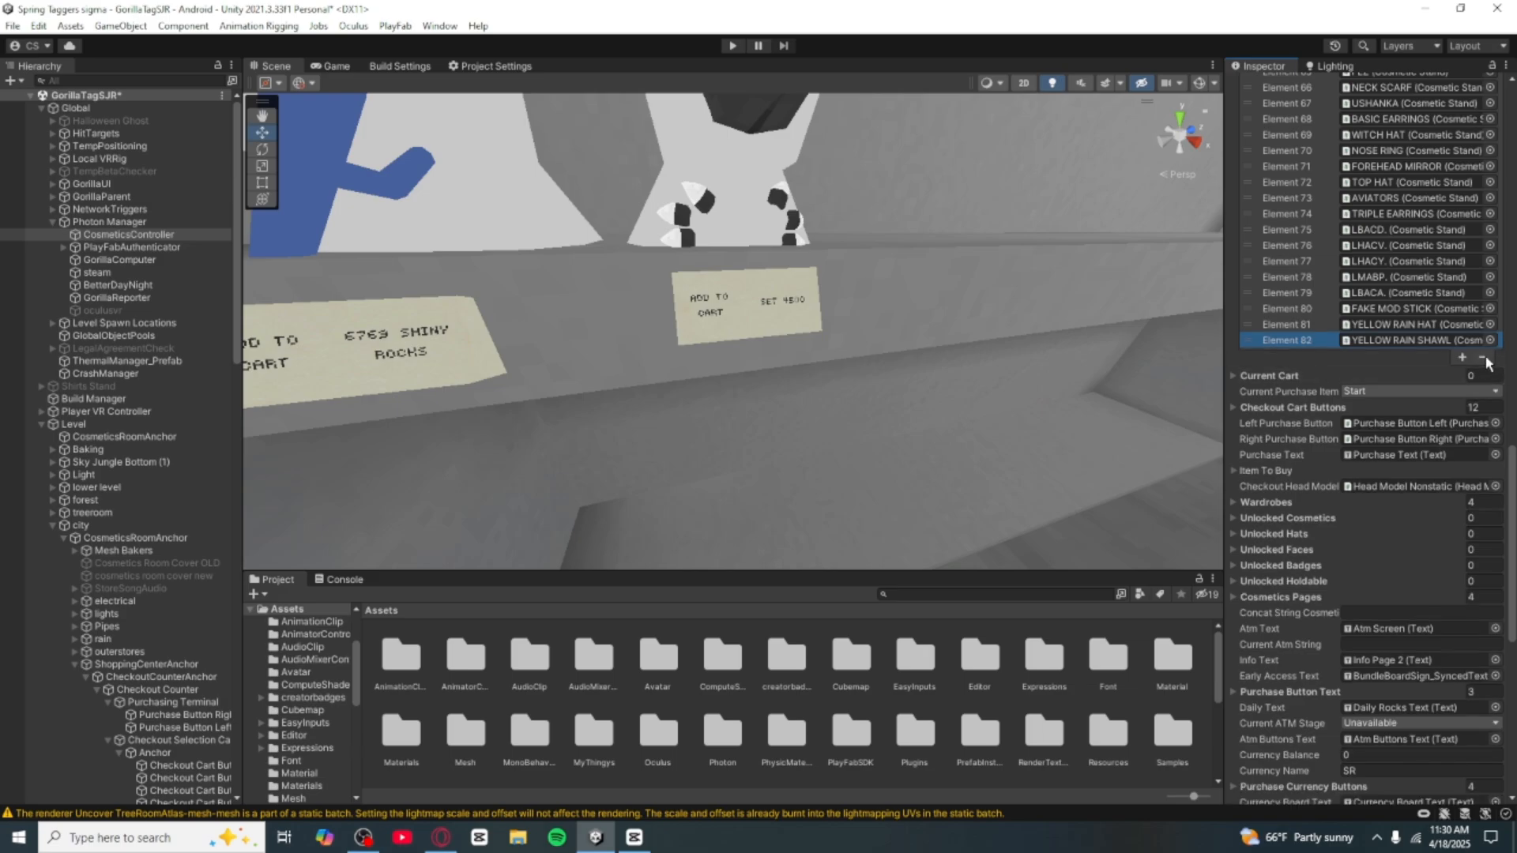
{"action": "left_click", "coordinate": [1482, 357]}
{"action": "left_click", "coordinate": [1482, 341]}
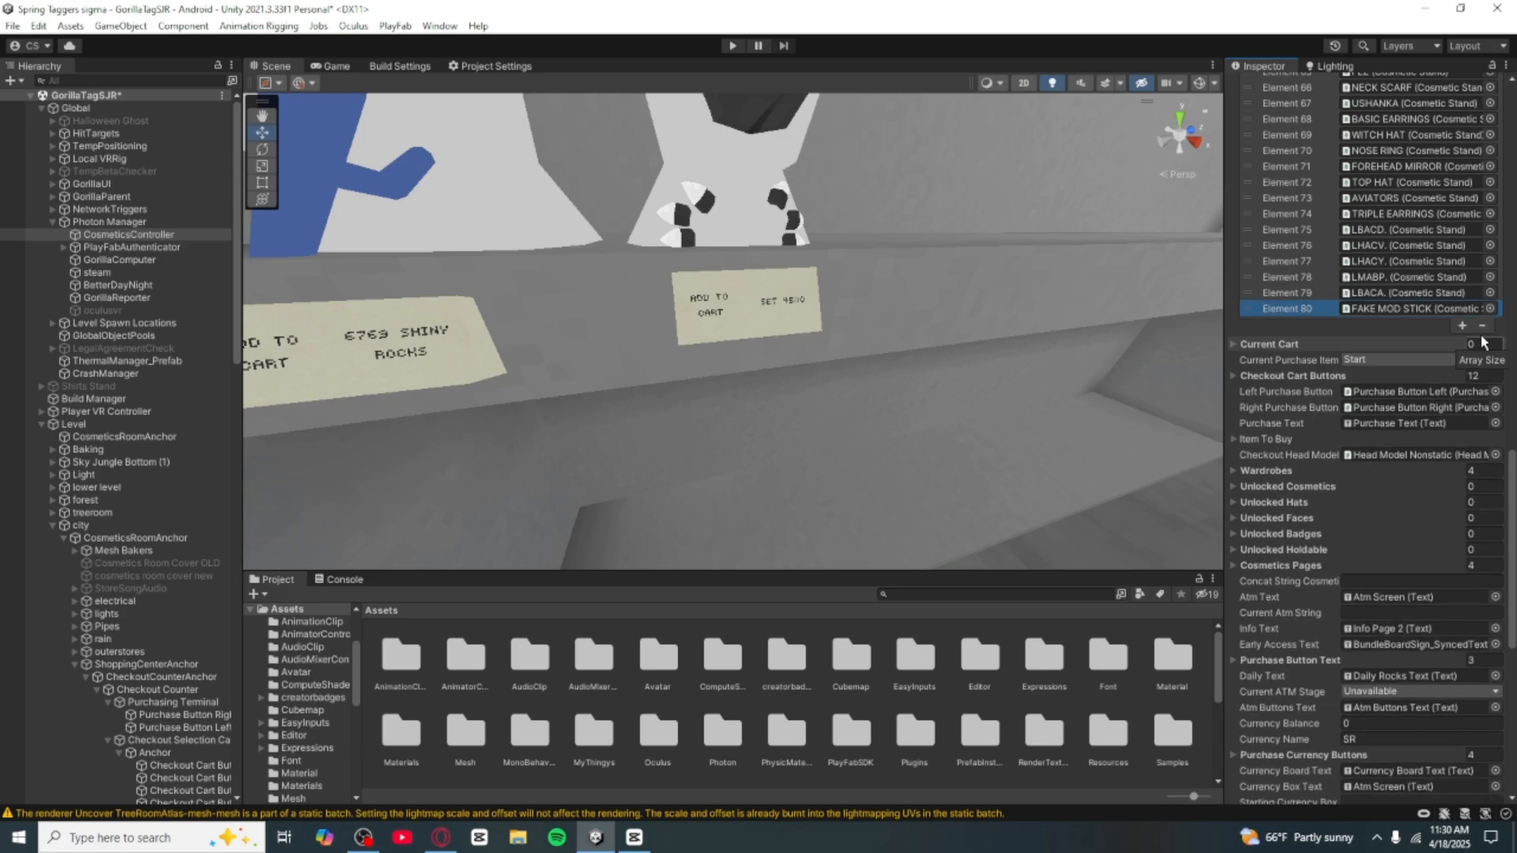
{"action": "left_click", "coordinate": [1482, 327]}
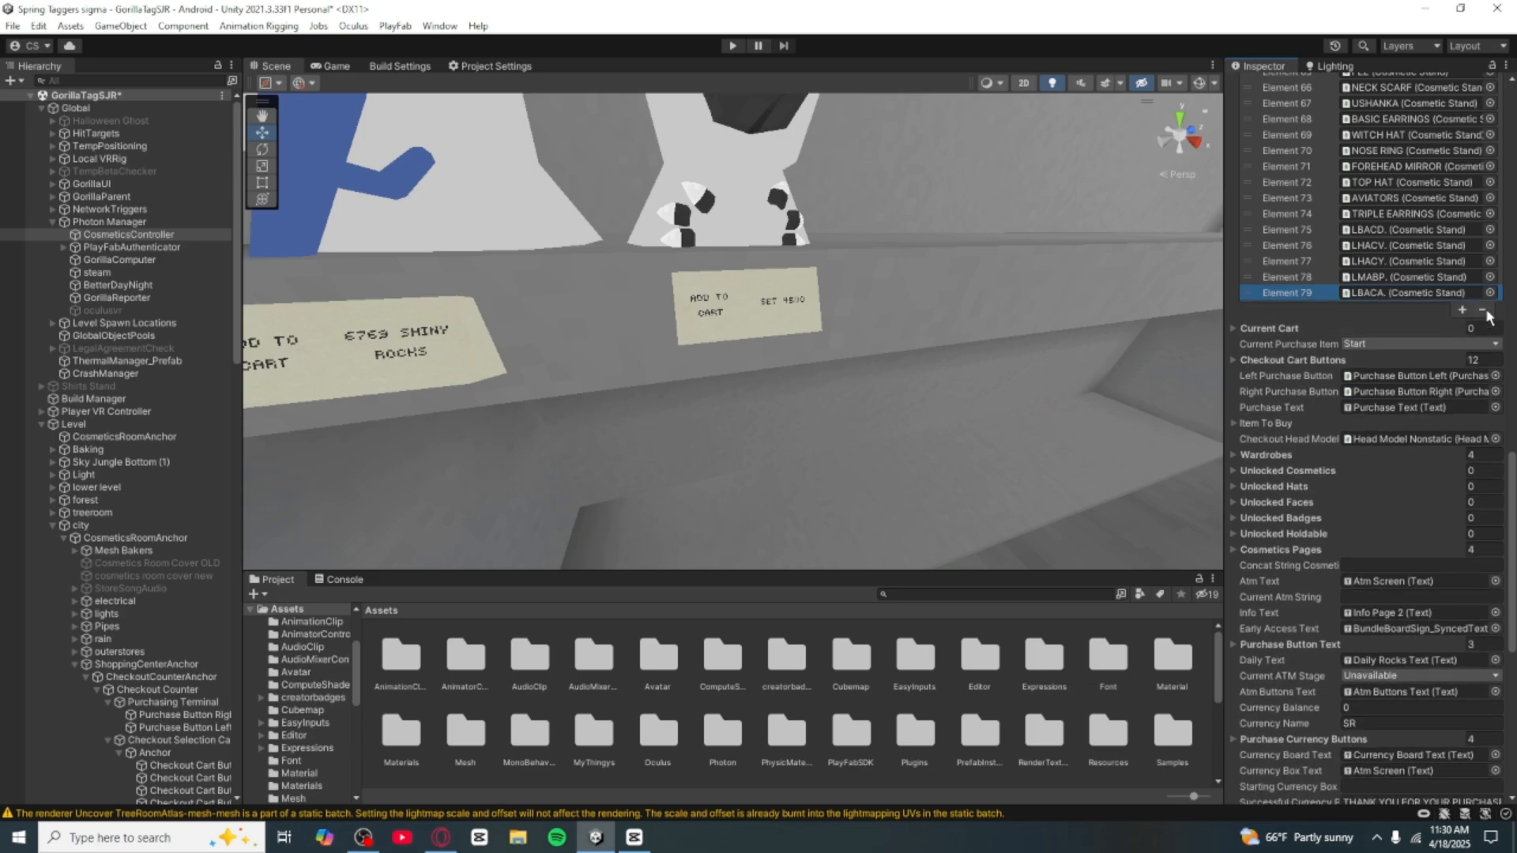
{"action": "left_click", "coordinate": [1484, 310]}
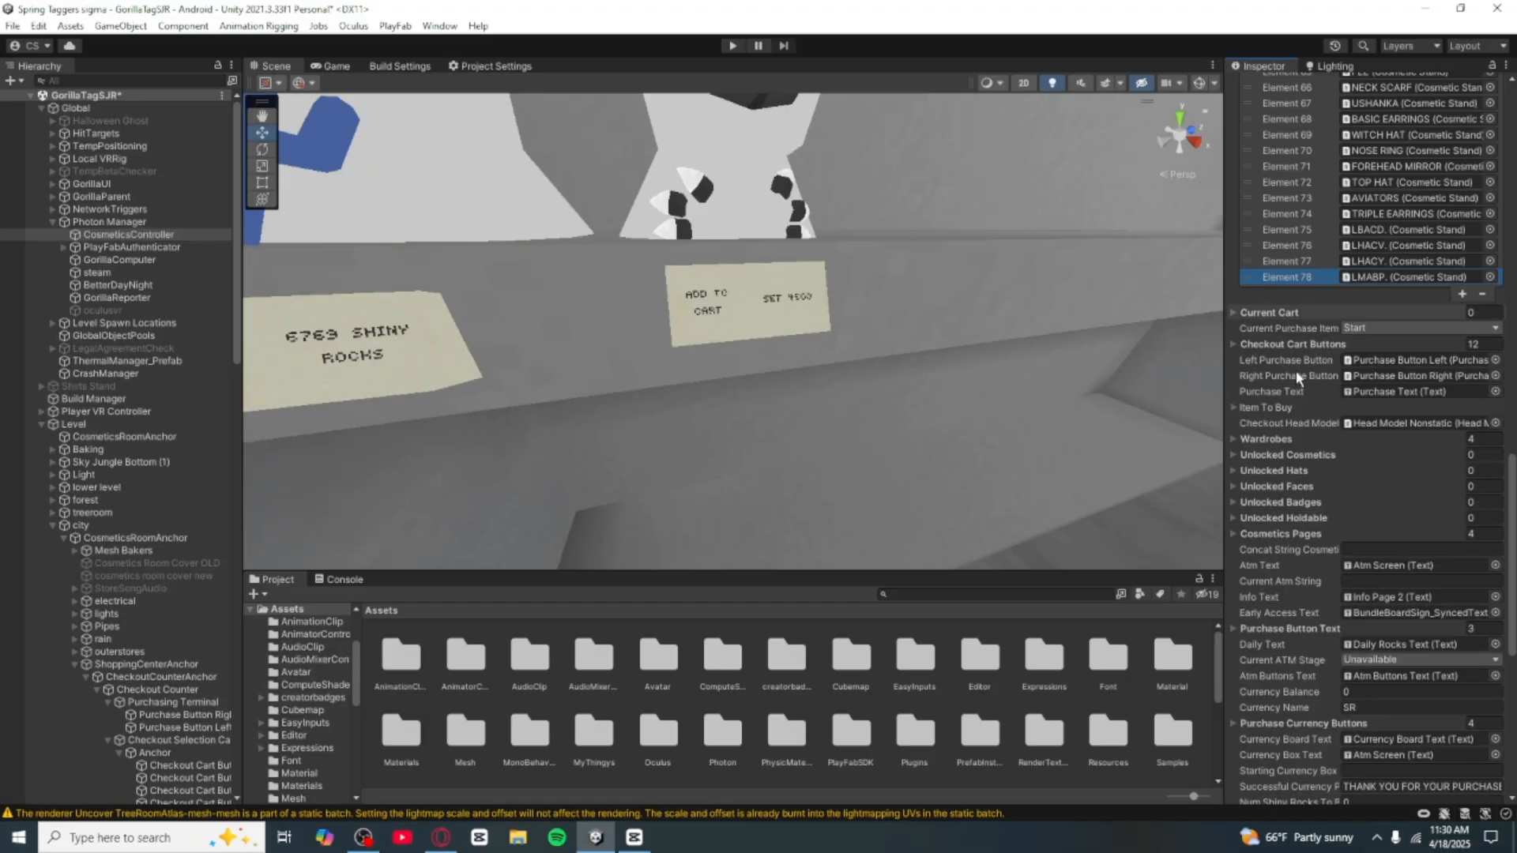
Step: Undo the last two removals from the Cosmetic Stands list
{"action": "scroll", "coordinate": [1458, 298], "scroll_direction": "down", "scroll_amount": 1}
{"action": "scroll", "coordinate": [1457, 293], "scroll_direction": "up", "scroll_amount": 1}
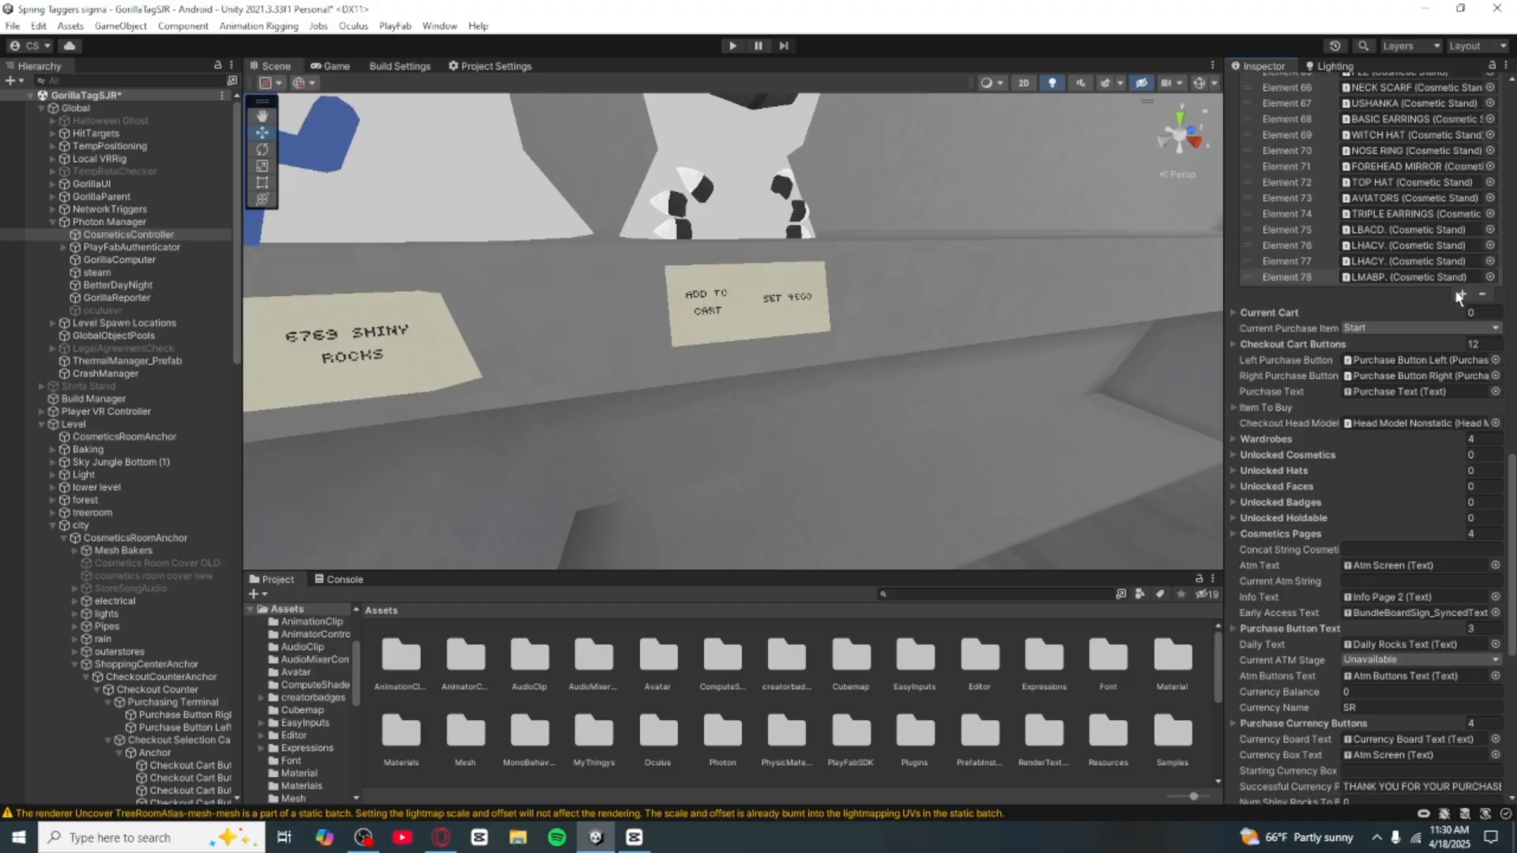
{"action": "key", "text": "ctrl+z"}
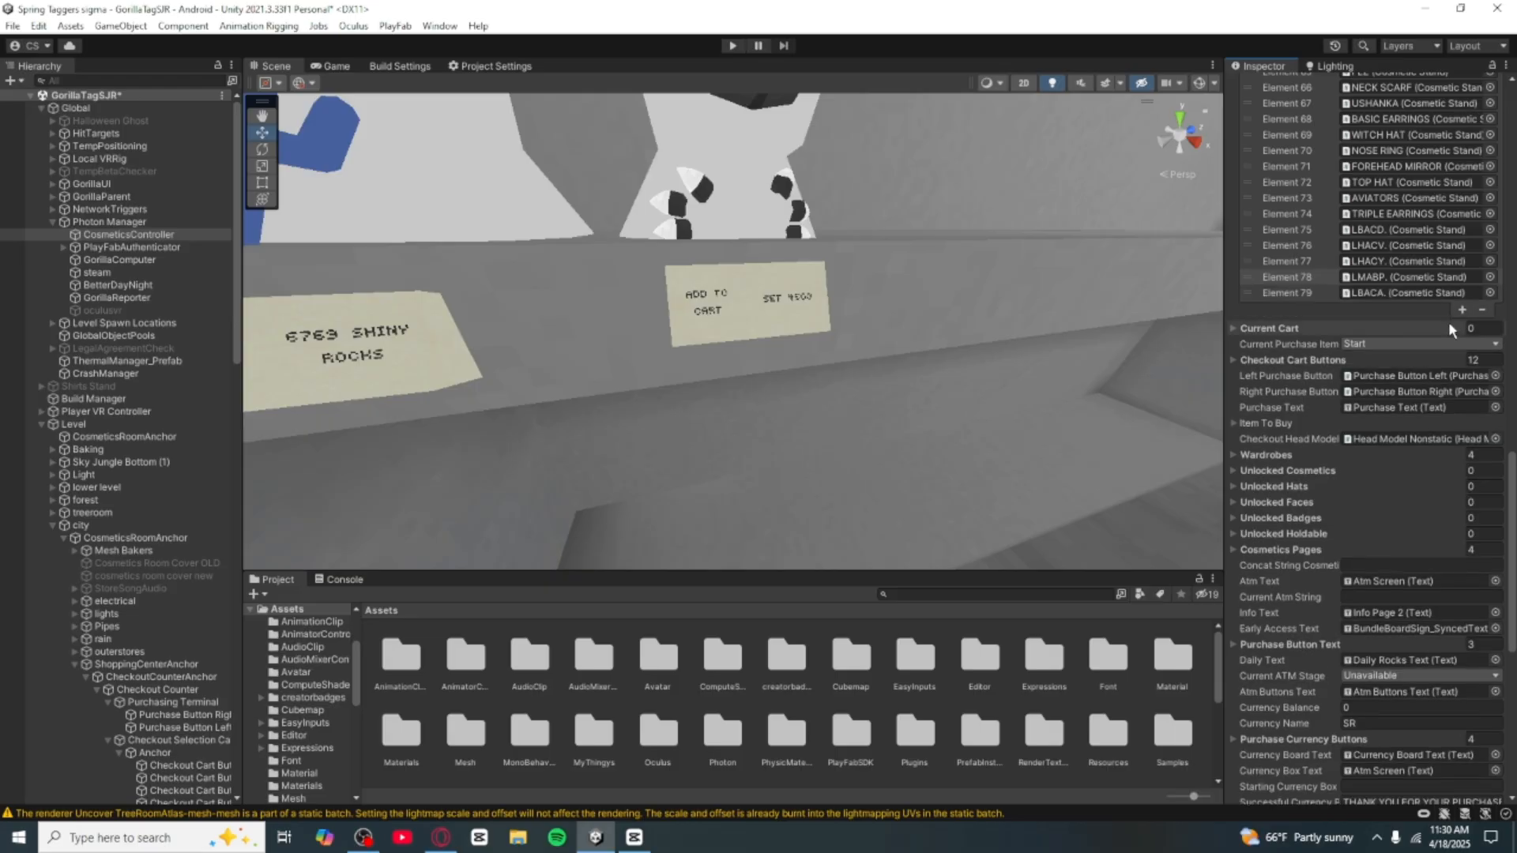
{"action": "key", "text": "ctrl+z"}
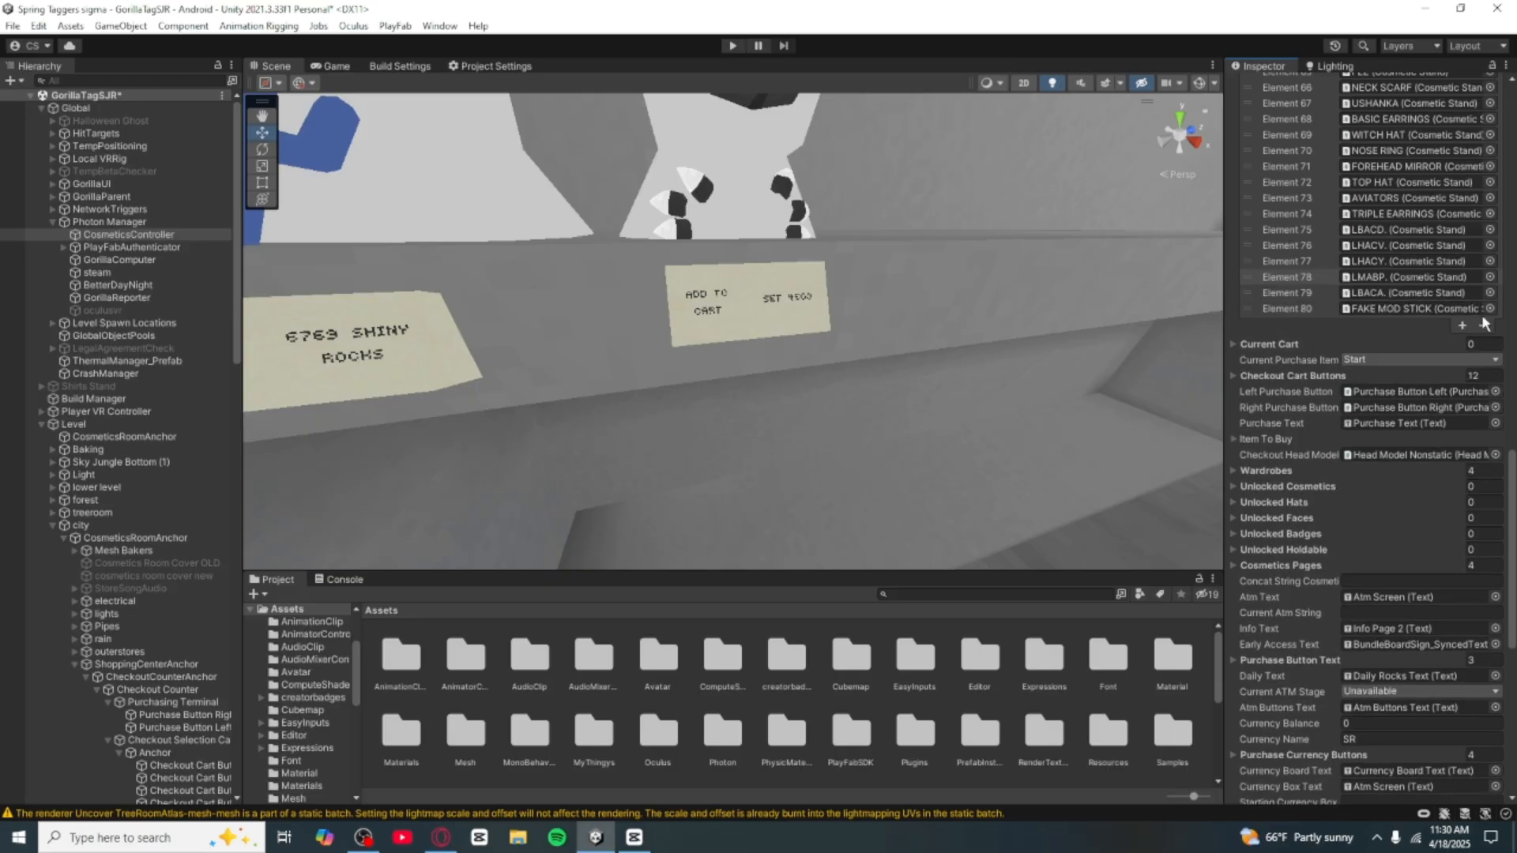
{"action": "left_click", "coordinate": [1480, 324]}
{"action": "key", "text": "s"}
{"action": "right_click_drag", "start_coordinate": [984, 457], "coordinate": [1058, 450]}
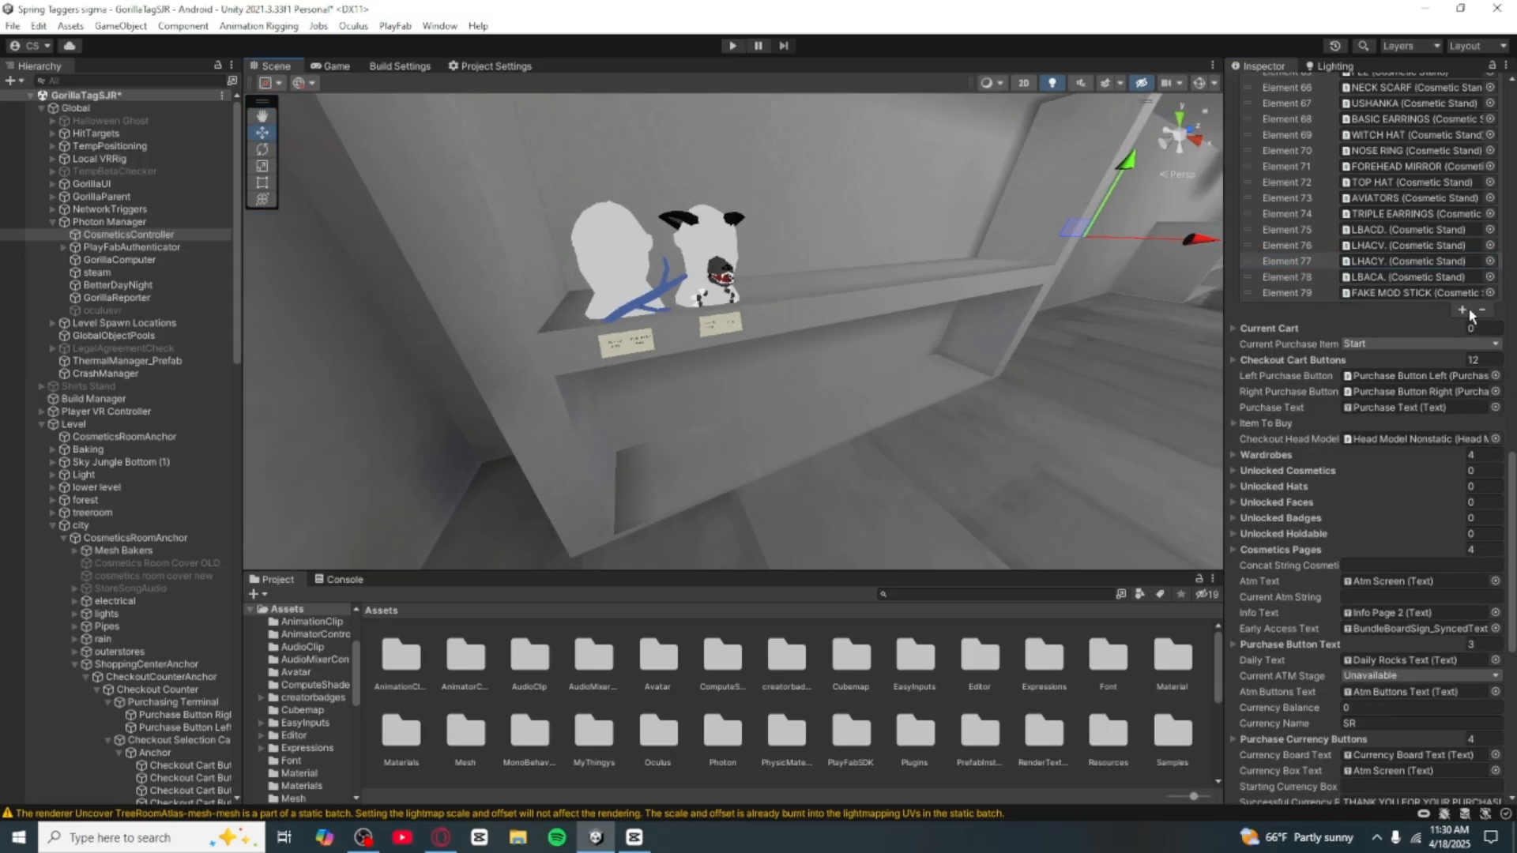
{"action": "key", "text": "ctrl+z"}
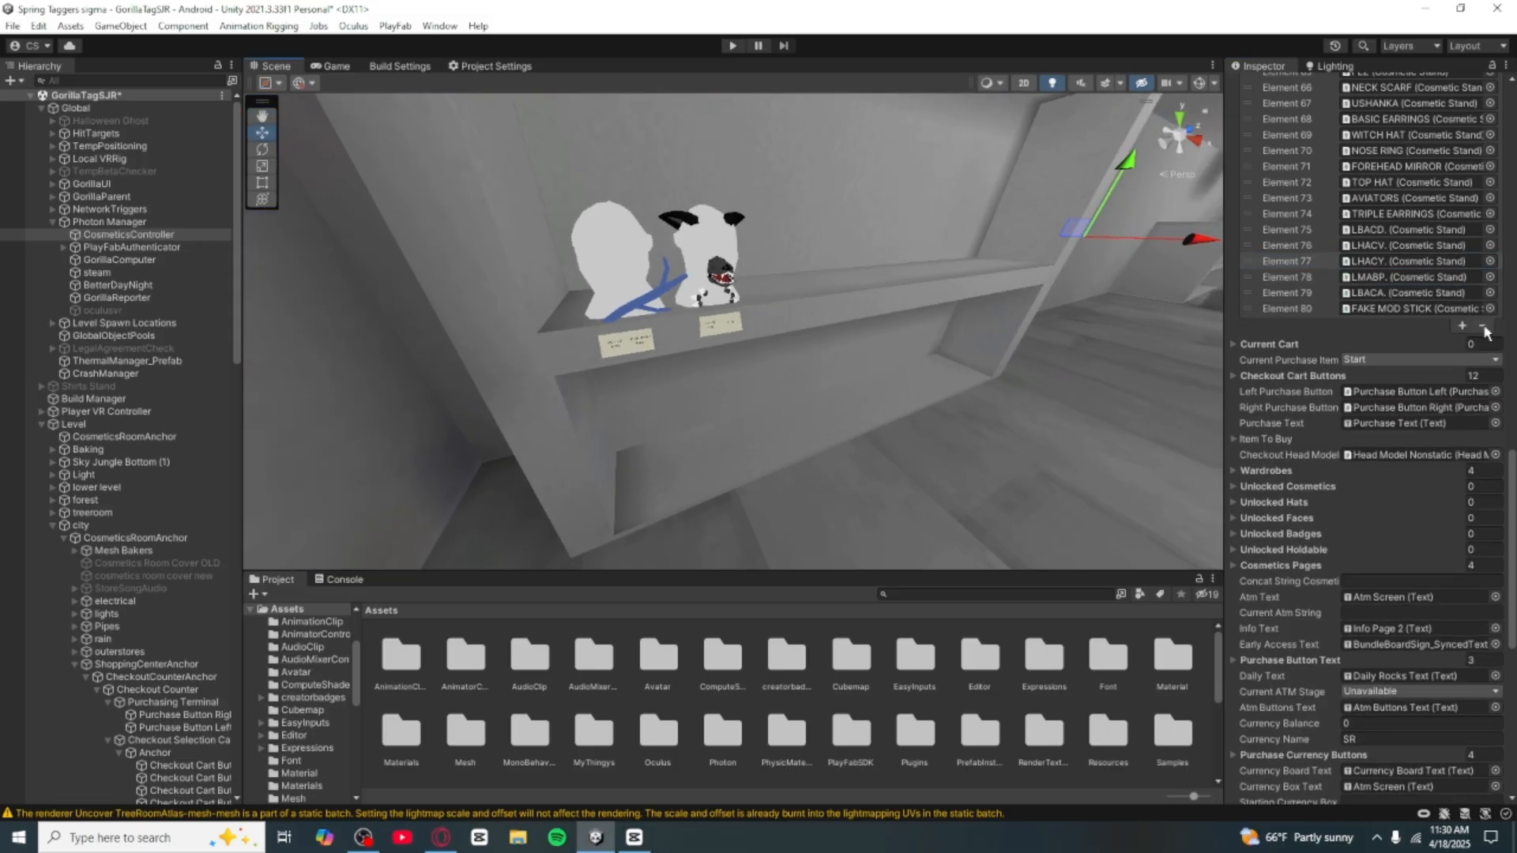
Step: Remove Element 80, the FAKE MOD STICK stand, from the Cosmetic Stands list
{"action": "left_click", "coordinate": [1302, 308]}
{"action": "left_click", "coordinate": [1481, 326]}
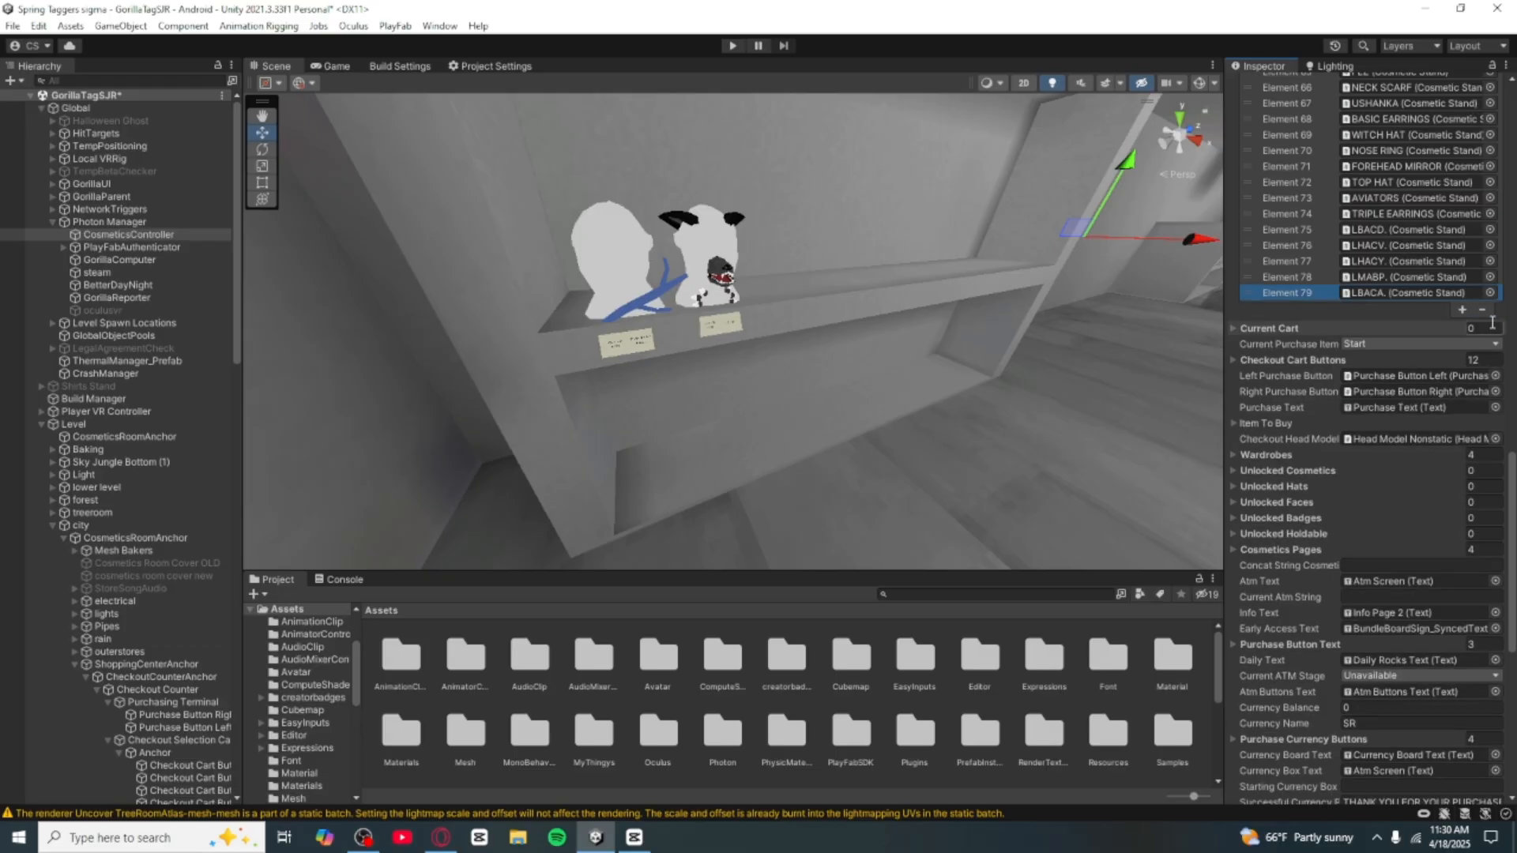
{"action": "key", "text": "w"}
{"action": "right_click_drag", "start_coordinate": [922, 338], "coordinate": [983, 302]}
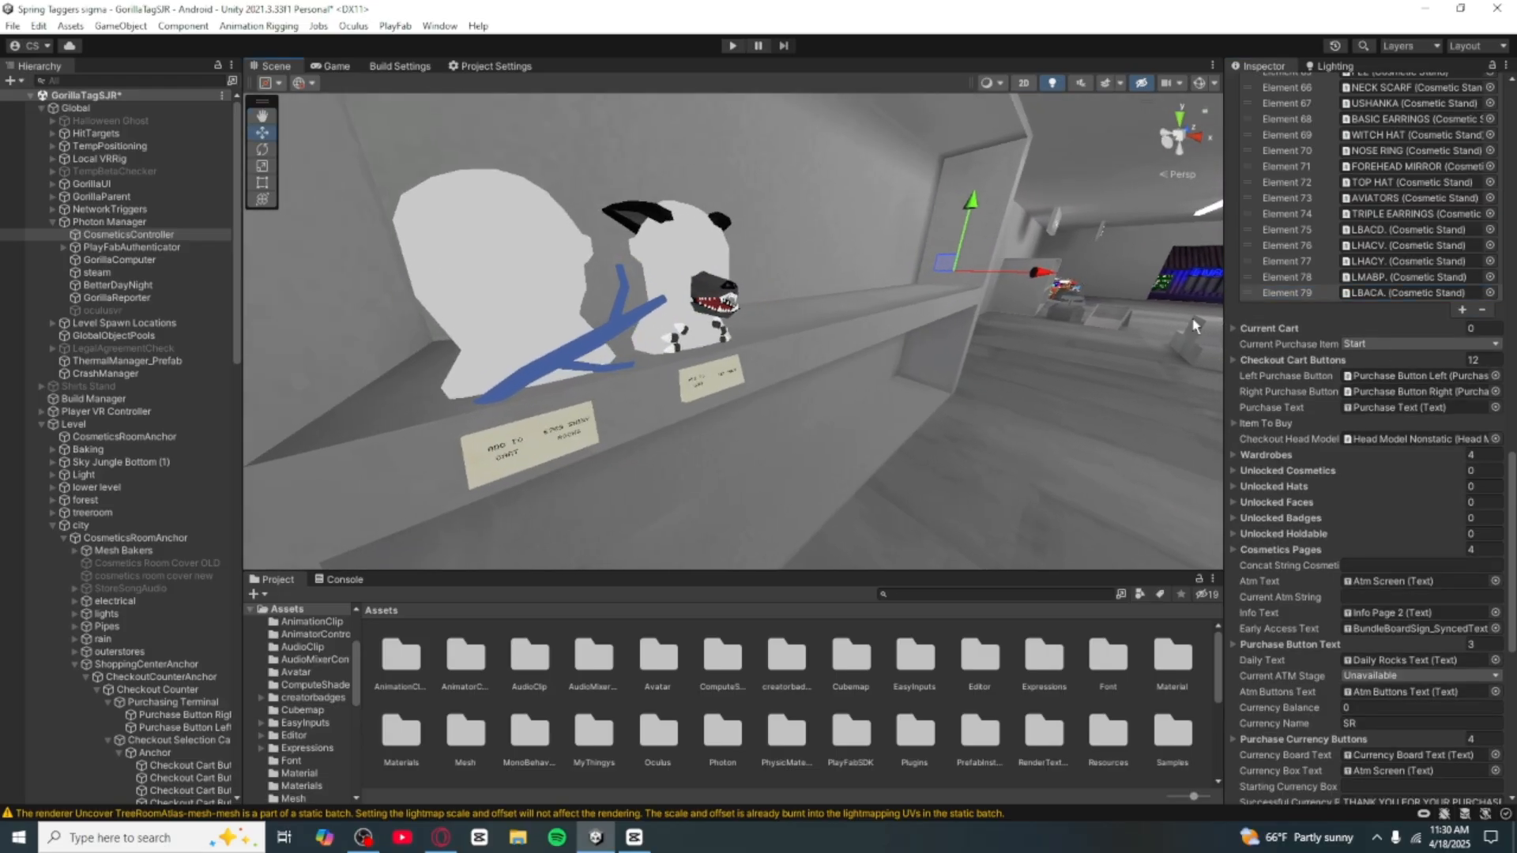
{"action": "scroll", "coordinate": [1300, 278], "scroll_direction": "up", "scroll_amount": 10}
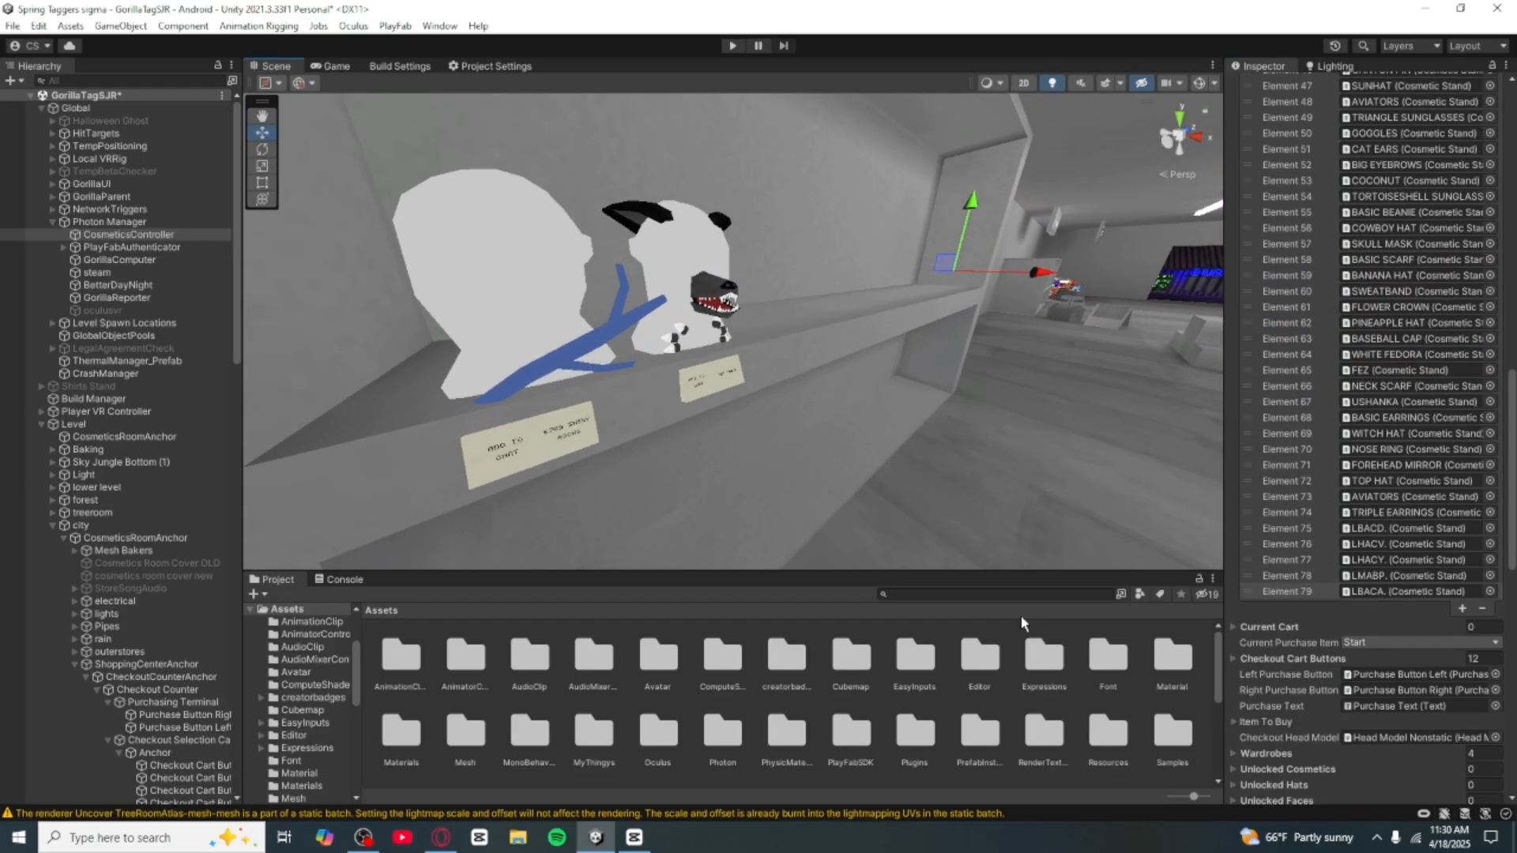
Step: Run the game in Play mode with the SteamVR settings window closed and activate the city object
{"action": "key", "text": "d"}
{"action": "right_click_drag", "start_coordinate": [984, 495], "coordinate": [1174, 354]}
{"action": "key", "text": "a"}
{"action": "key", "text": "w"}
{"action": "key", "text": "s"}
{"action": "key", "text": "w"}
{"action": "key", "text": "w"}
{"action": "left_click", "coordinate": [734, 45]}
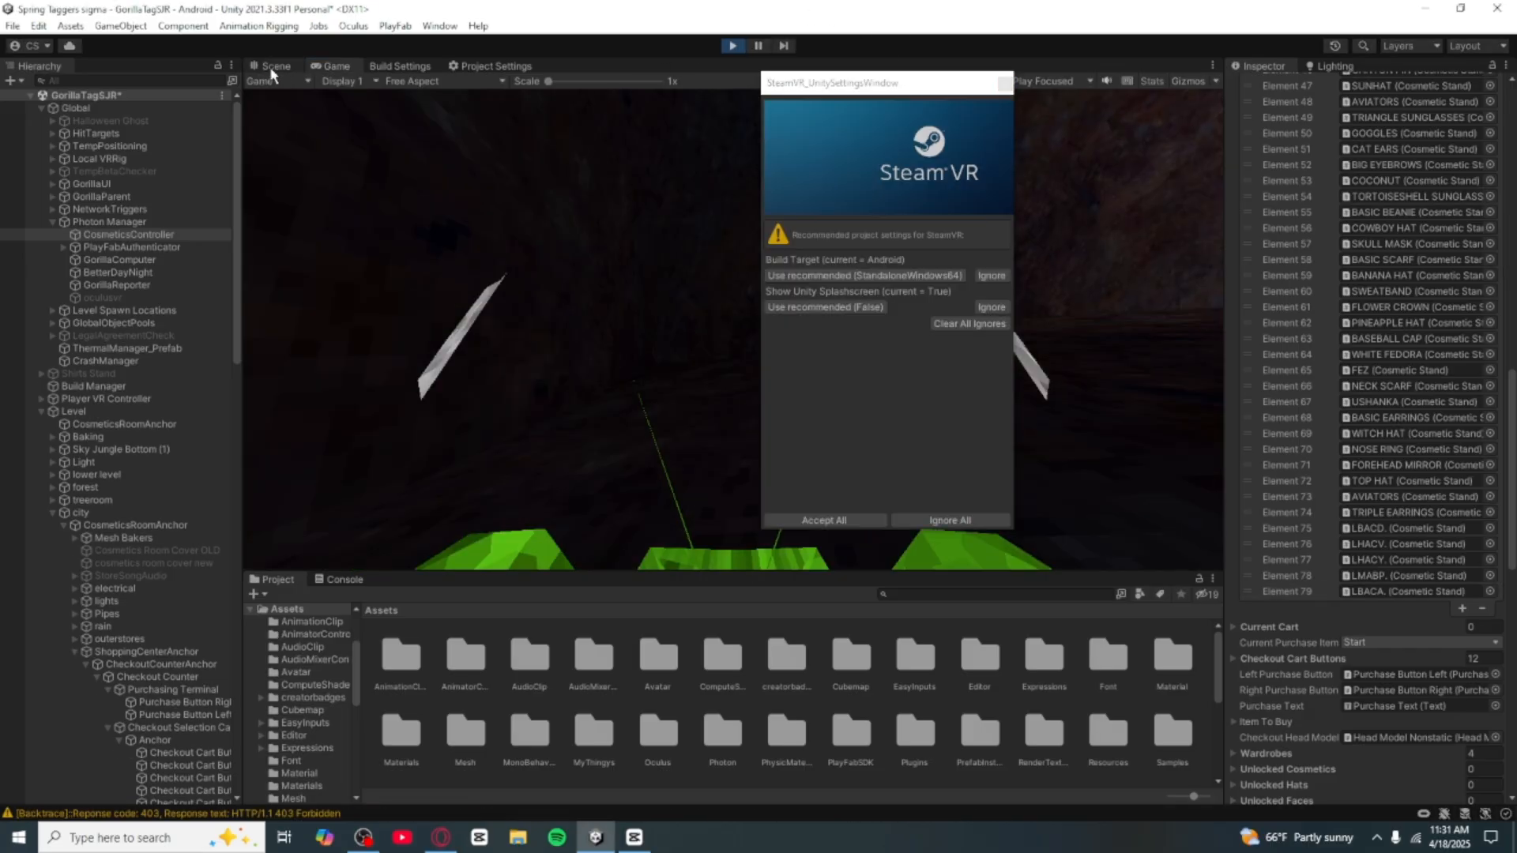
{"action": "left_click", "coordinate": [1005, 84]}
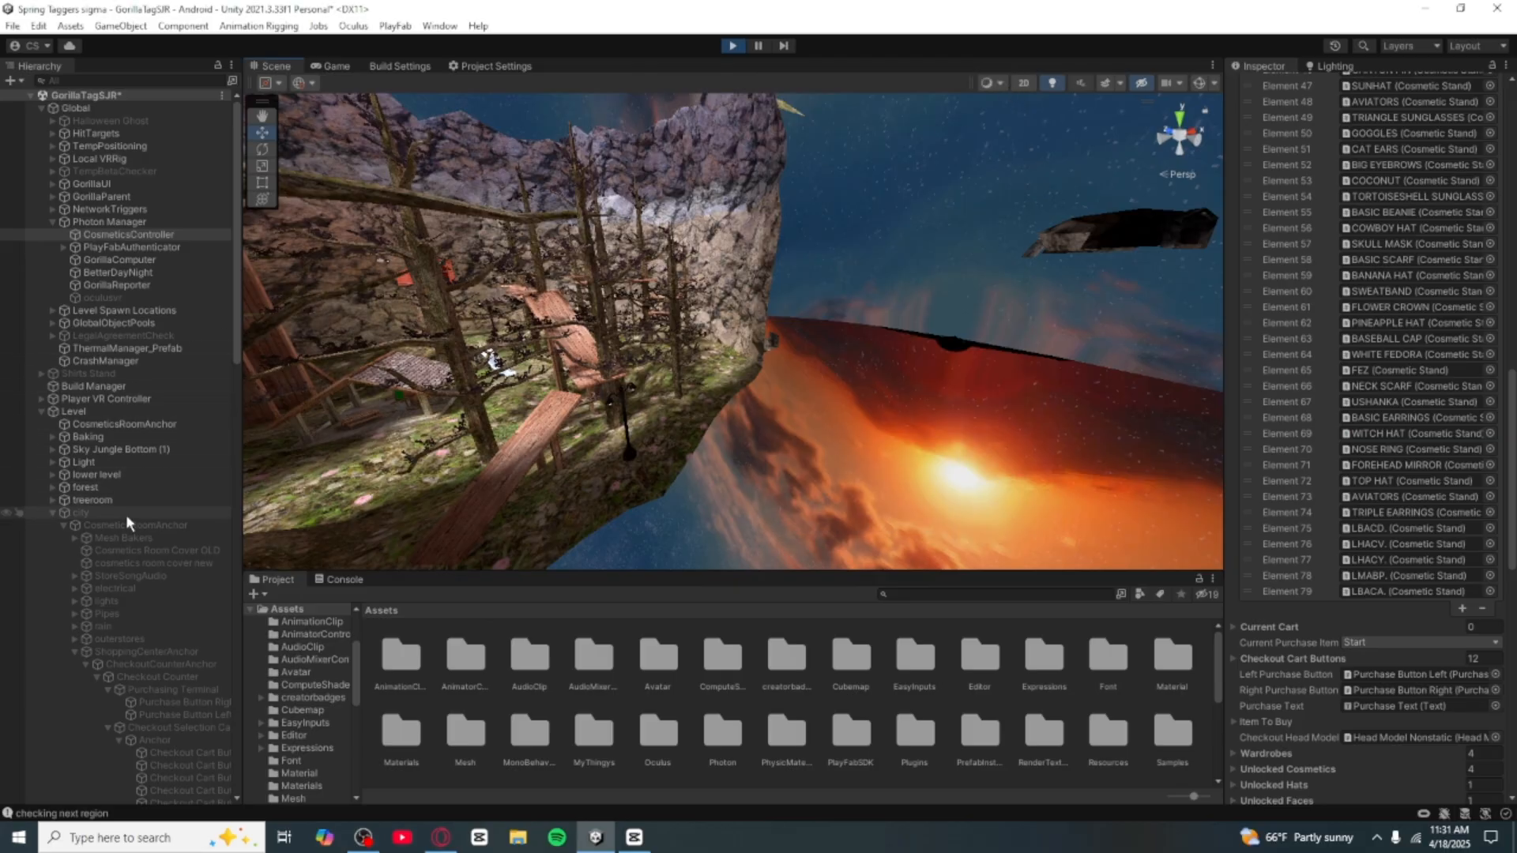
{"action": "left_click", "coordinate": [79, 513]}
{"action": "left_click", "coordinate": [1262, 89]}
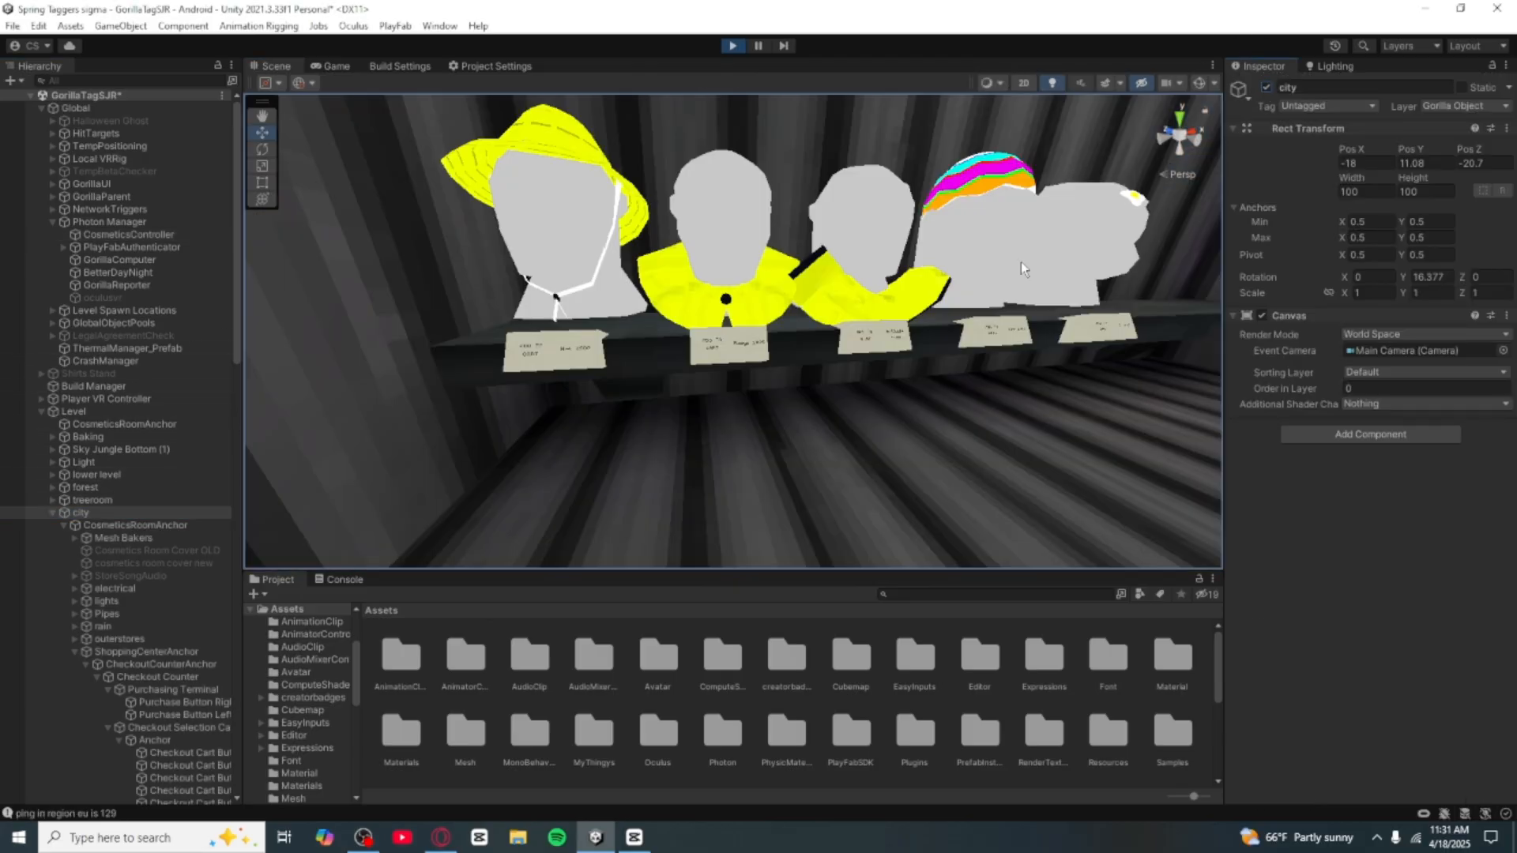
Step: Select the YELLOW RAIN HAT stand in the city shop and add its item to the cart using Test Press
{"action": "scroll", "coordinate": [486, 177], "scroll_direction": "up", "scroll_amount": 5}
{"action": "left_click", "coordinate": [486, 177]}
{"action": "key", "text": "f"}
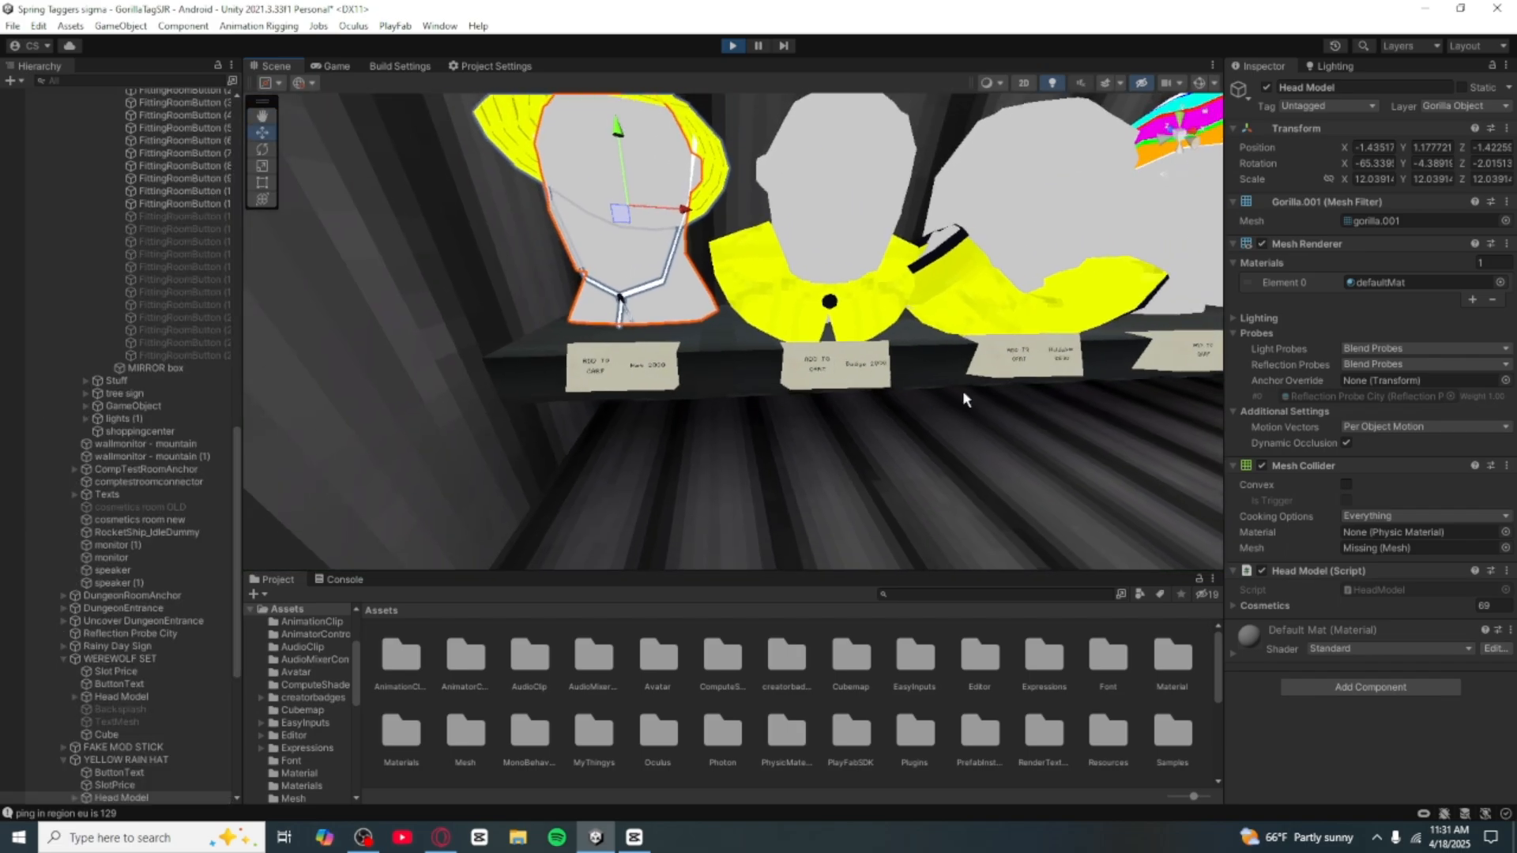
{"action": "left_click", "coordinate": [1256, 605]}
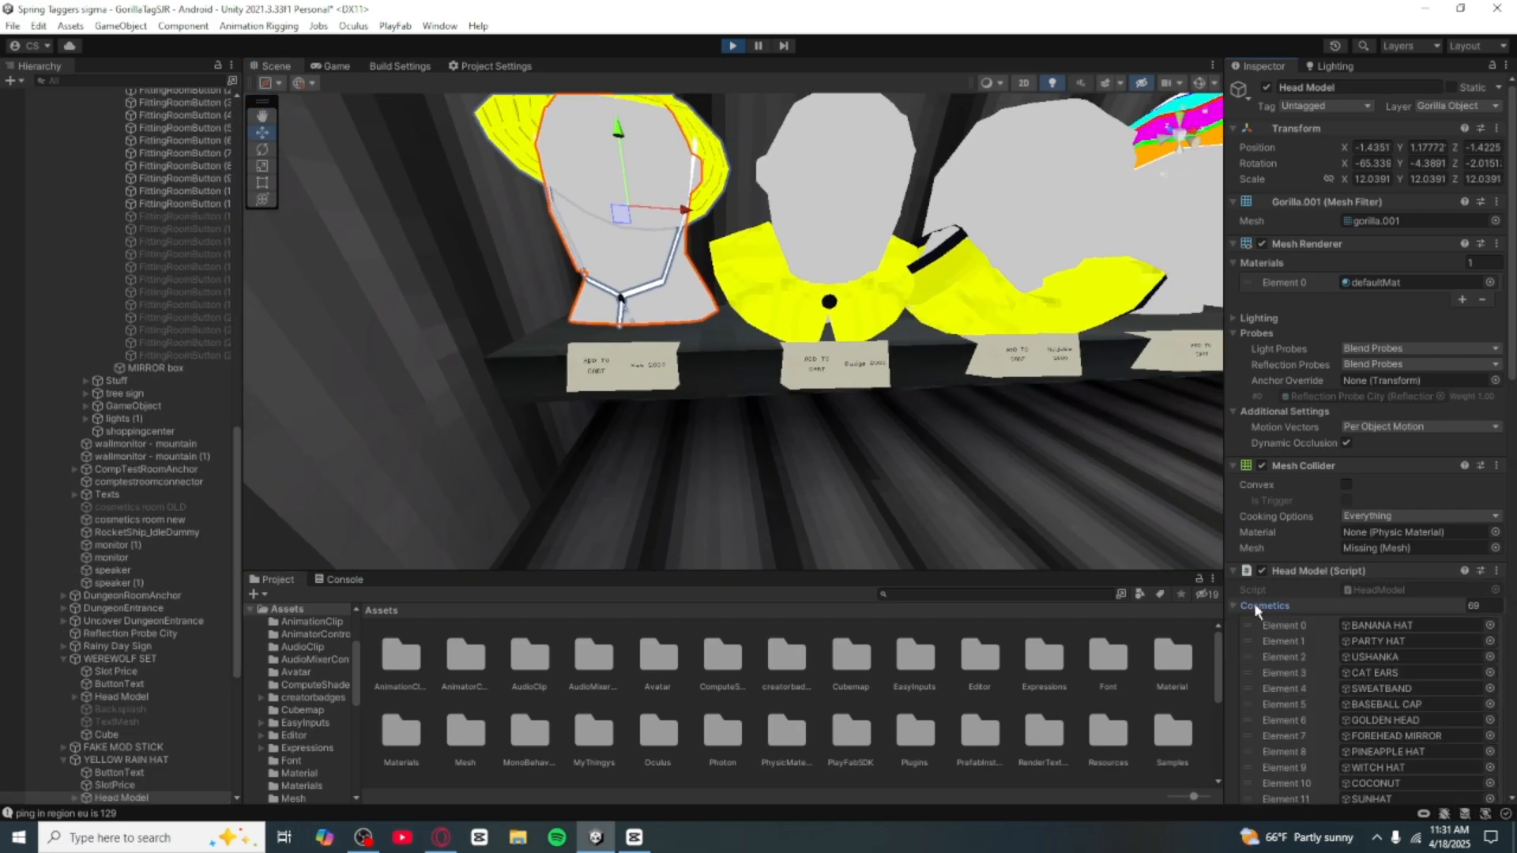
{"action": "left_click", "coordinate": [1255, 605]}
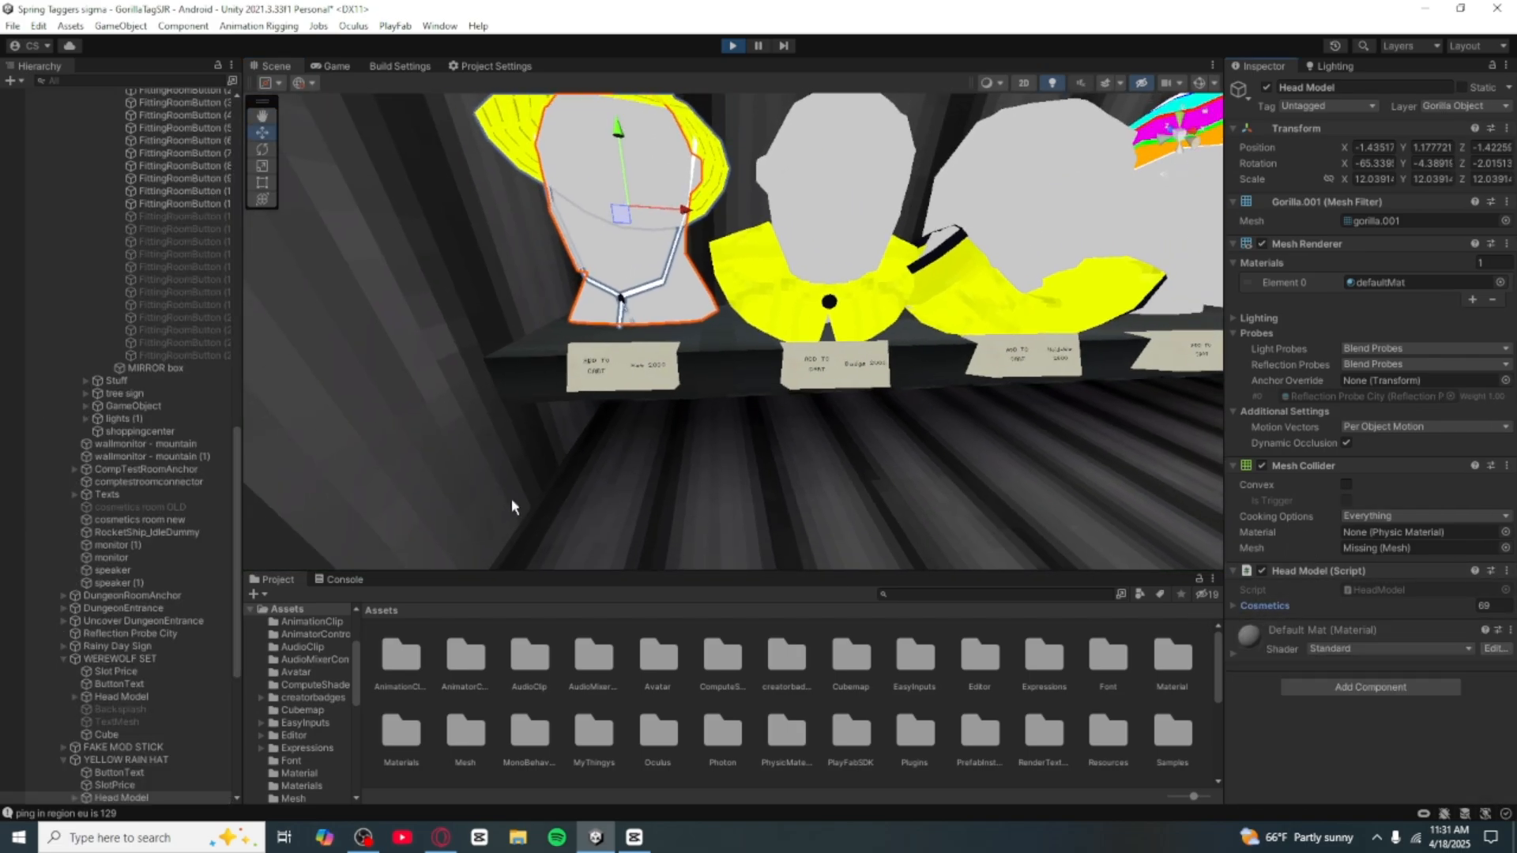
{"action": "left_click", "coordinate": [135, 758]}
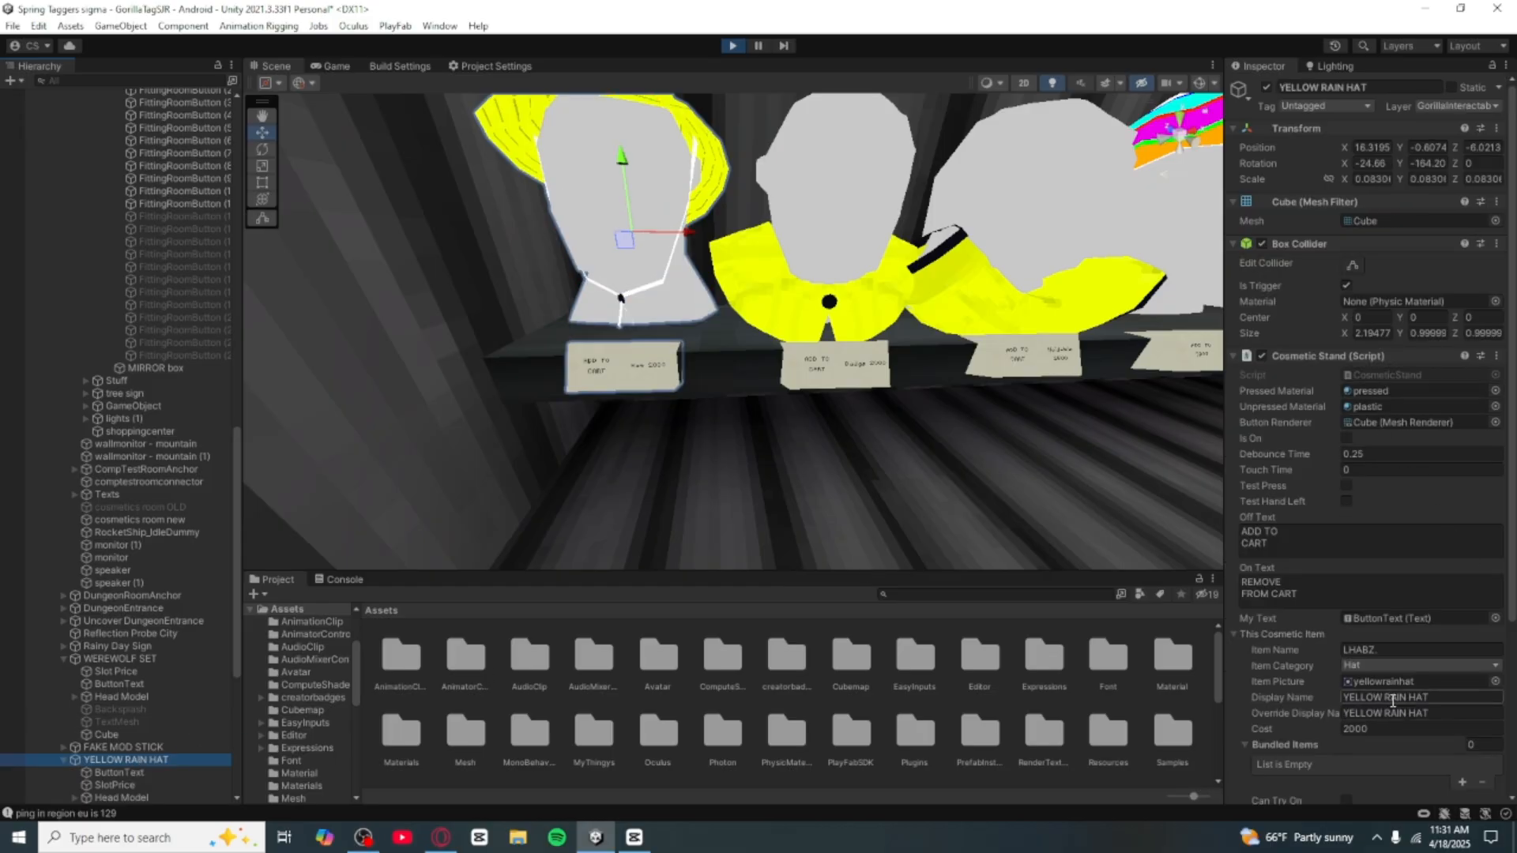
{"action": "left_click", "coordinate": [1346, 486]}
Step: Select the yellow rain hat for purchase by test-pressing its Checkout Cart Button at the checkout counter
{"action": "right_click_drag", "start_coordinate": [838, 553], "coordinate": [537, 405]}
{"action": "key", "text": "w"}
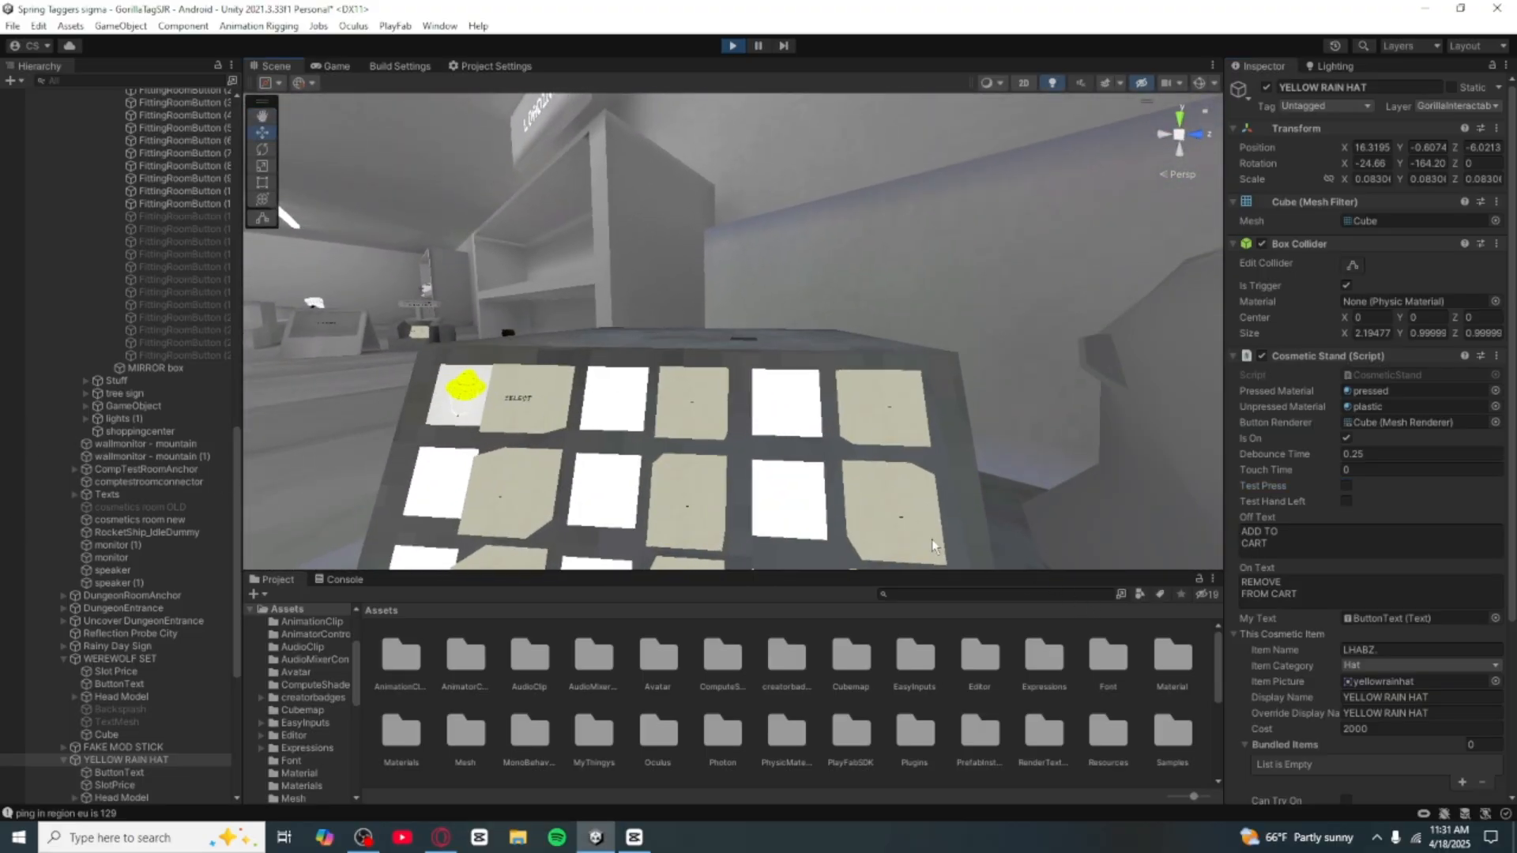
{"action": "left_click", "coordinate": [536, 437]}
{"action": "scroll", "coordinate": [1375, 734], "scroll_direction": "down", "scroll_amount": 1}
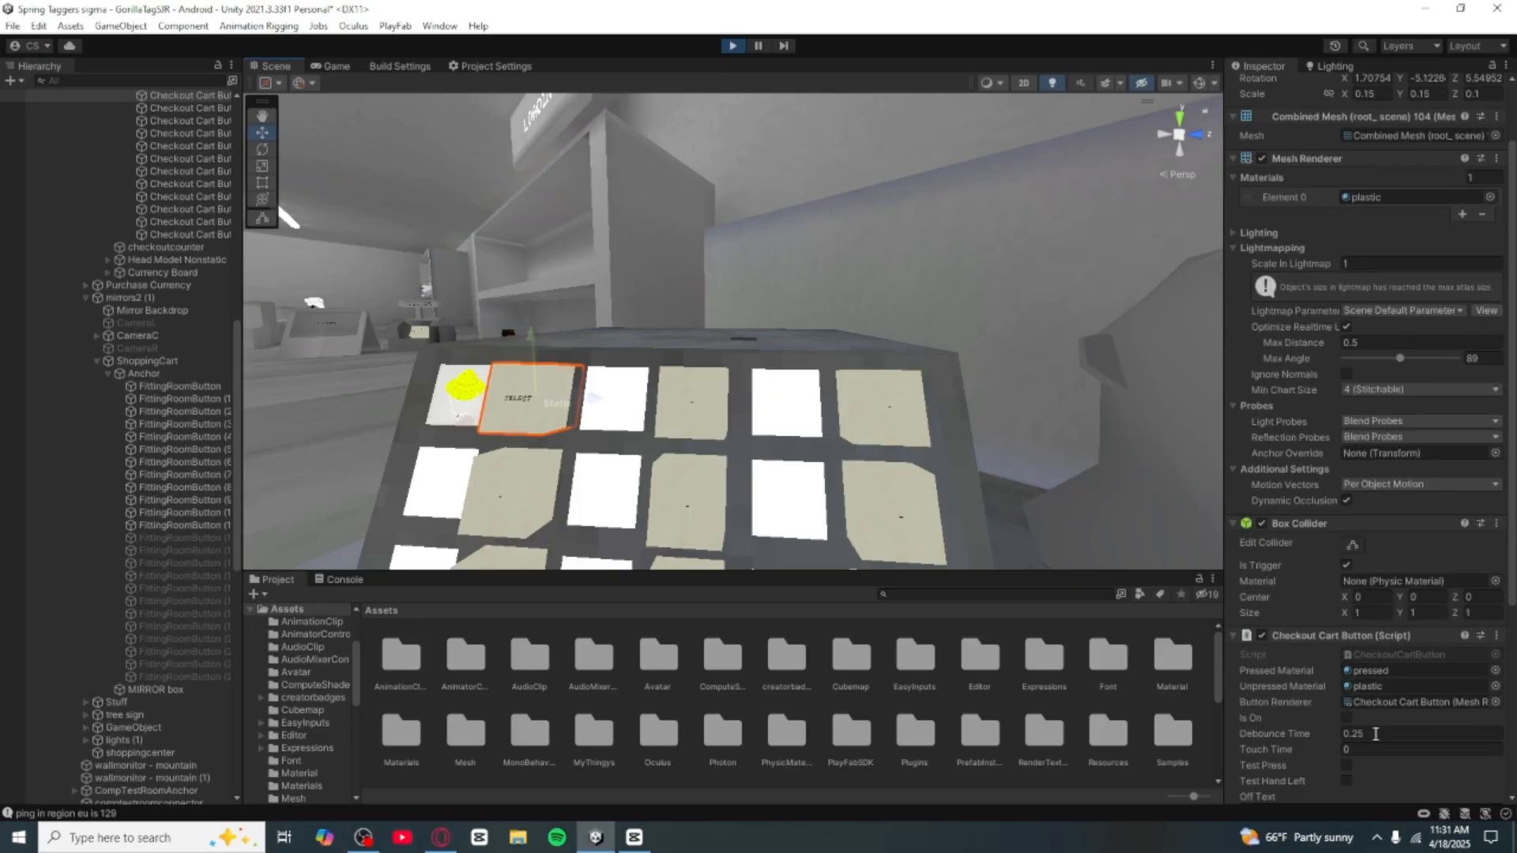
{"action": "left_click", "coordinate": [1347, 766]}
Step: Buy the yellow rain hat at the purchasing terminal by test-pressing Purchase Button Right, and confirm with Purchase Button Left
{"action": "right_click_drag", "start_coordinate": [993, 496], "coordinate": [928, 435]}
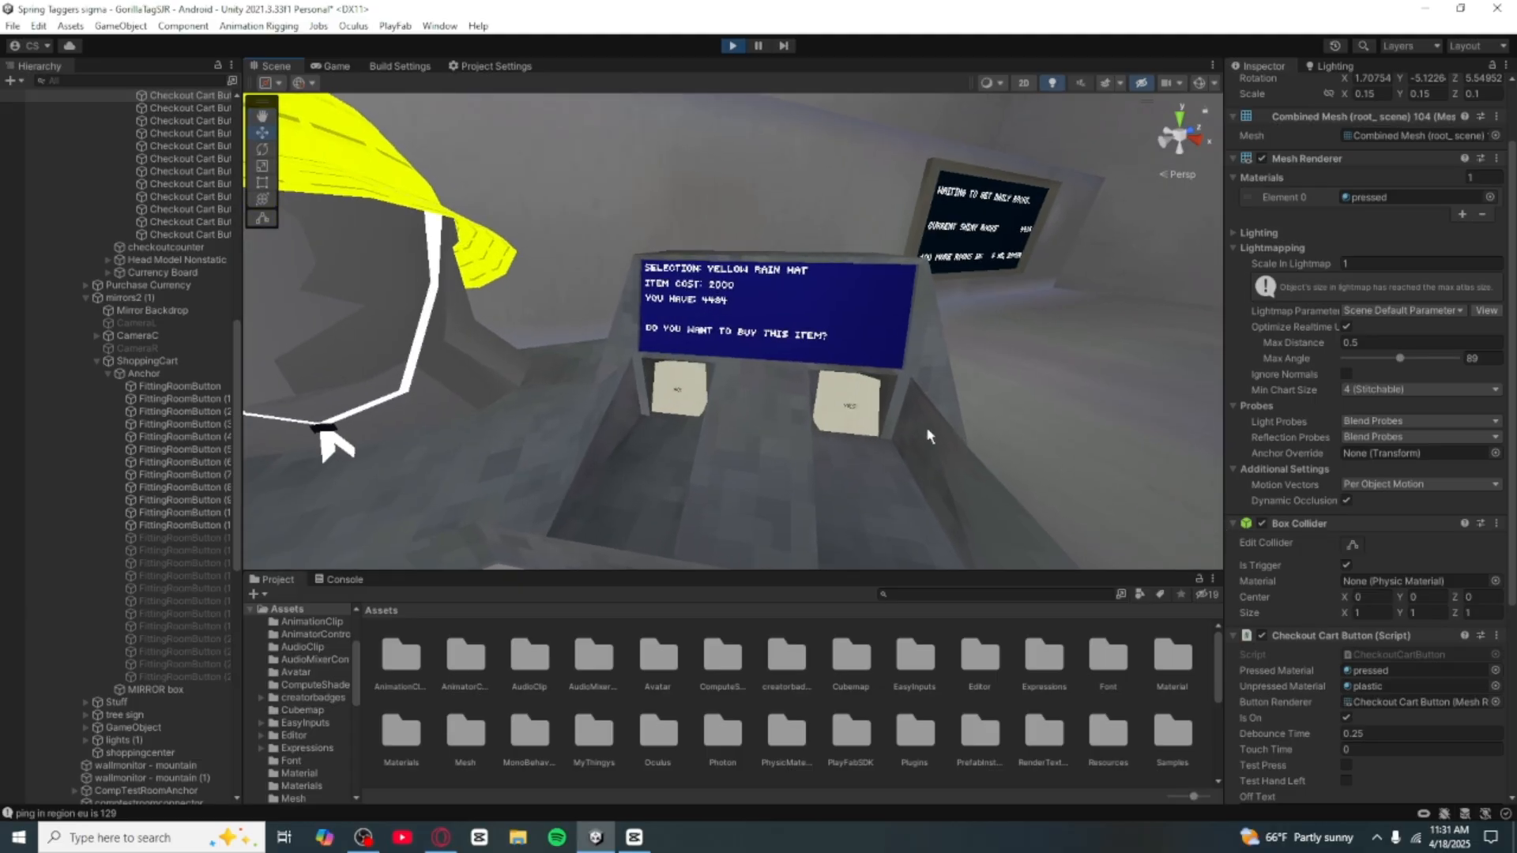
{"action": "left_click", "coordinate": [880, 422]}
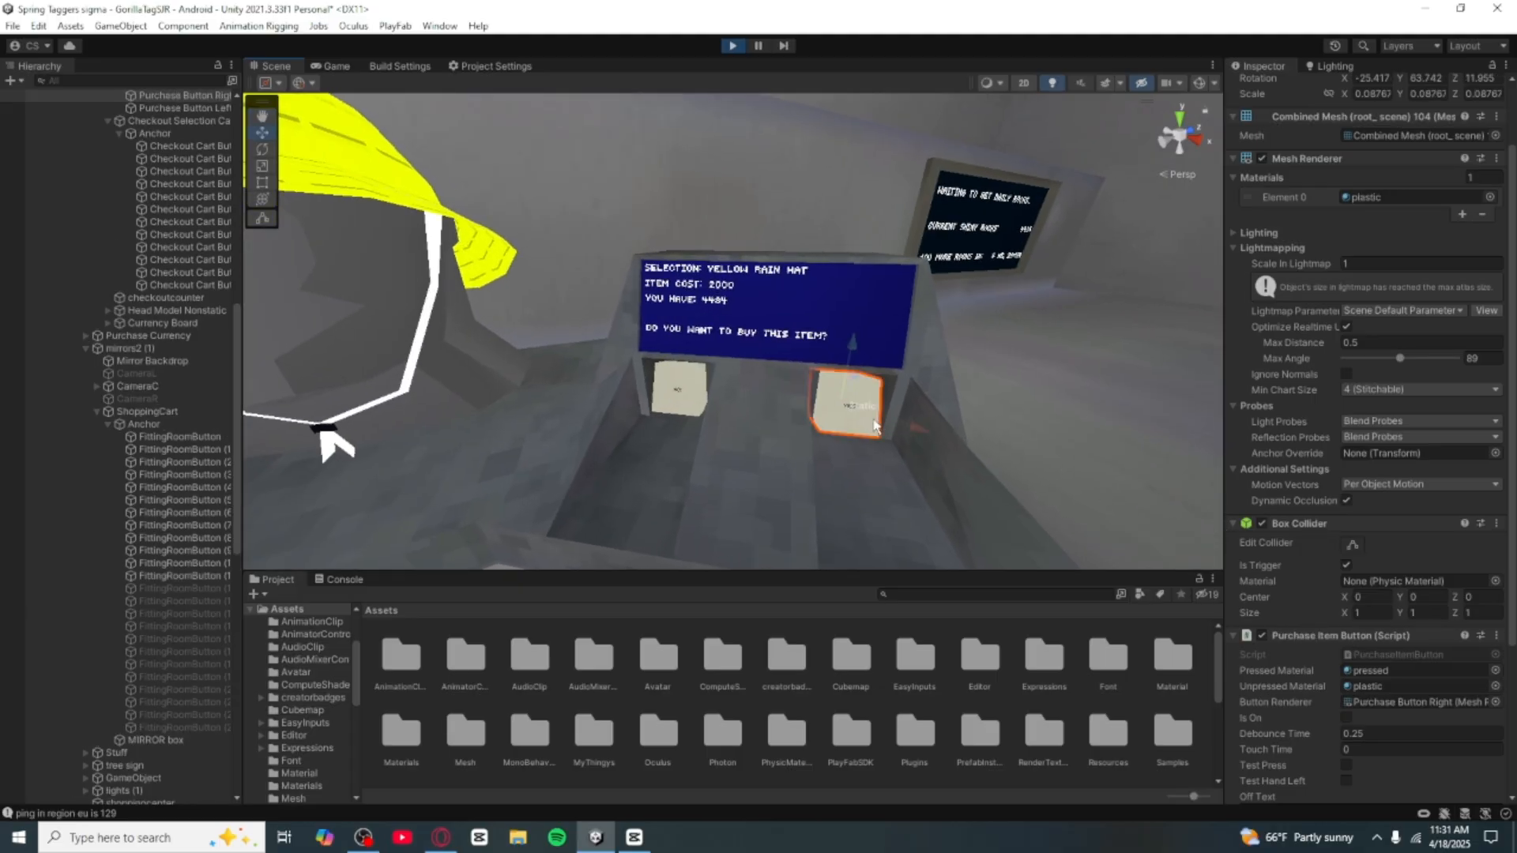
{"action": "left_click", "coordinate": [1347, 766]}
{"action": "left_click", "coordinate": [681, 392]}
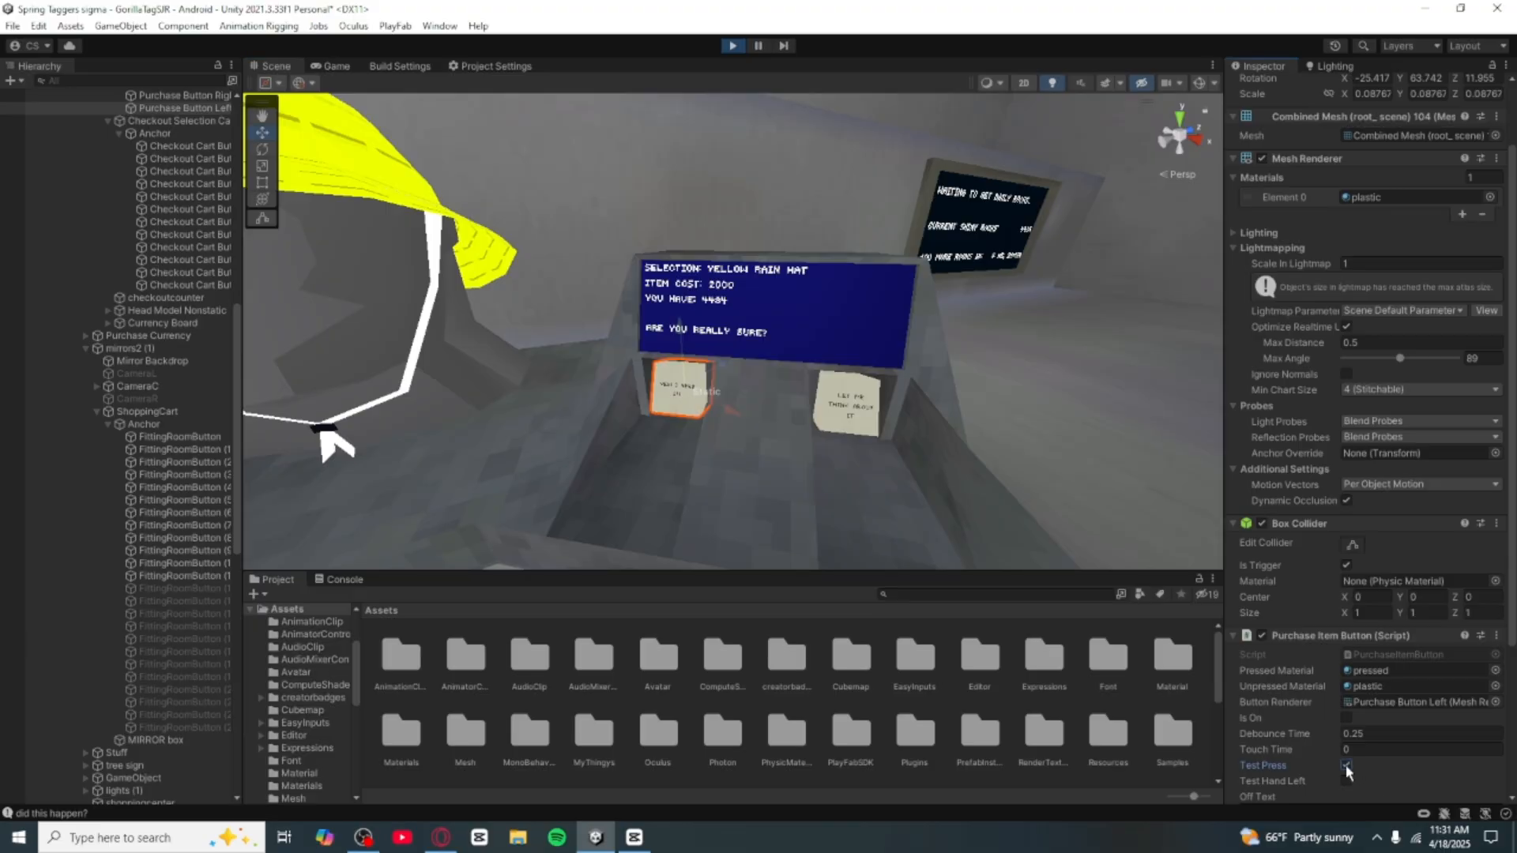
Step: Revisit the shelf with the WEREWOLF SET stand in the city shop and exit Play mode
{"action": "key", "text": "w"}
{"action": "right_click_drag", "start_coordinate": [528, 143], "coordinate": [743, 284]}
{"action": "key", "text": "w"}
{"action": "key", "text": "w"}
{"action": "key", "text": "w"}
{"action": "key", "text": "w"}
{"action": "key", "text": "w"}
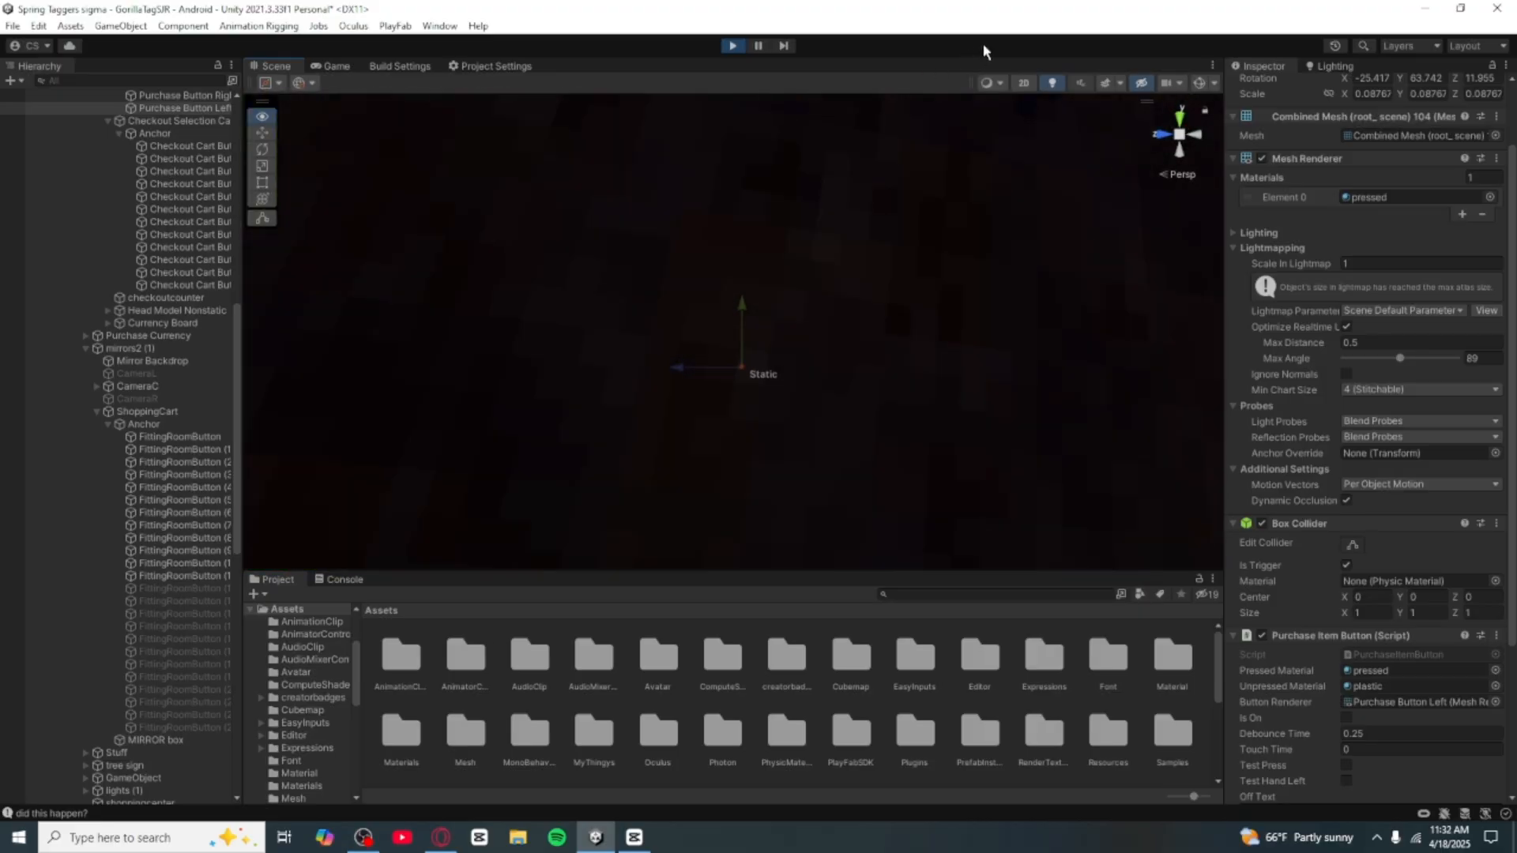
{"action": "key", "text": "w"}
{"action": "right_click_drag", "start_coordinate": [982, 44], "coordinate": [667, 48]}
{"action": "key", "text": "w"}
{"action": "key", "text": "w"}
{"action": "key", "text": "w"}
{"action": "key", "text": "s"}
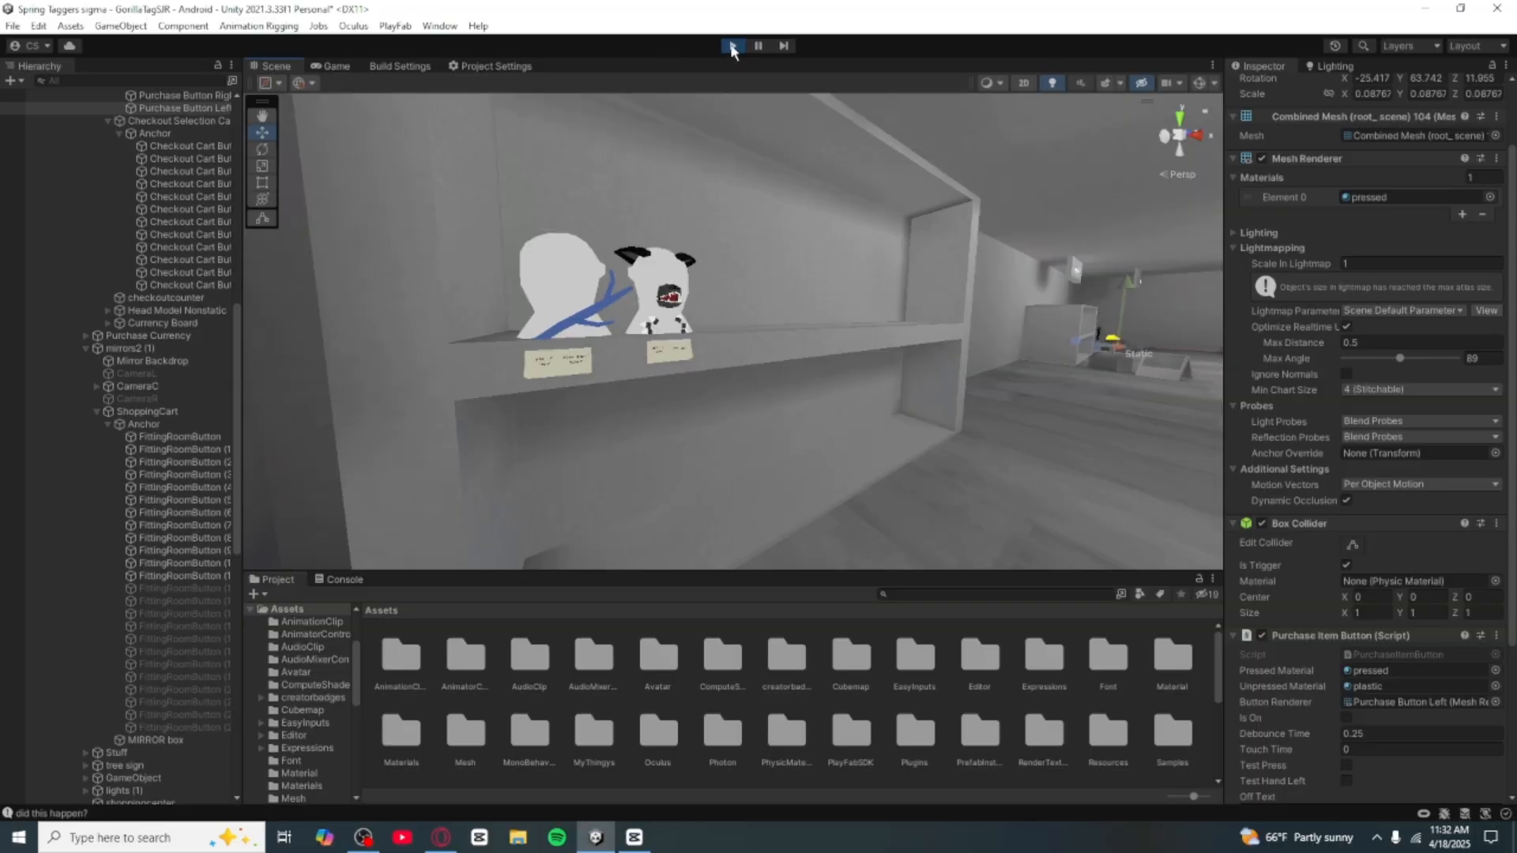
{"action": "left_click", "coordinate": [733, 46]}
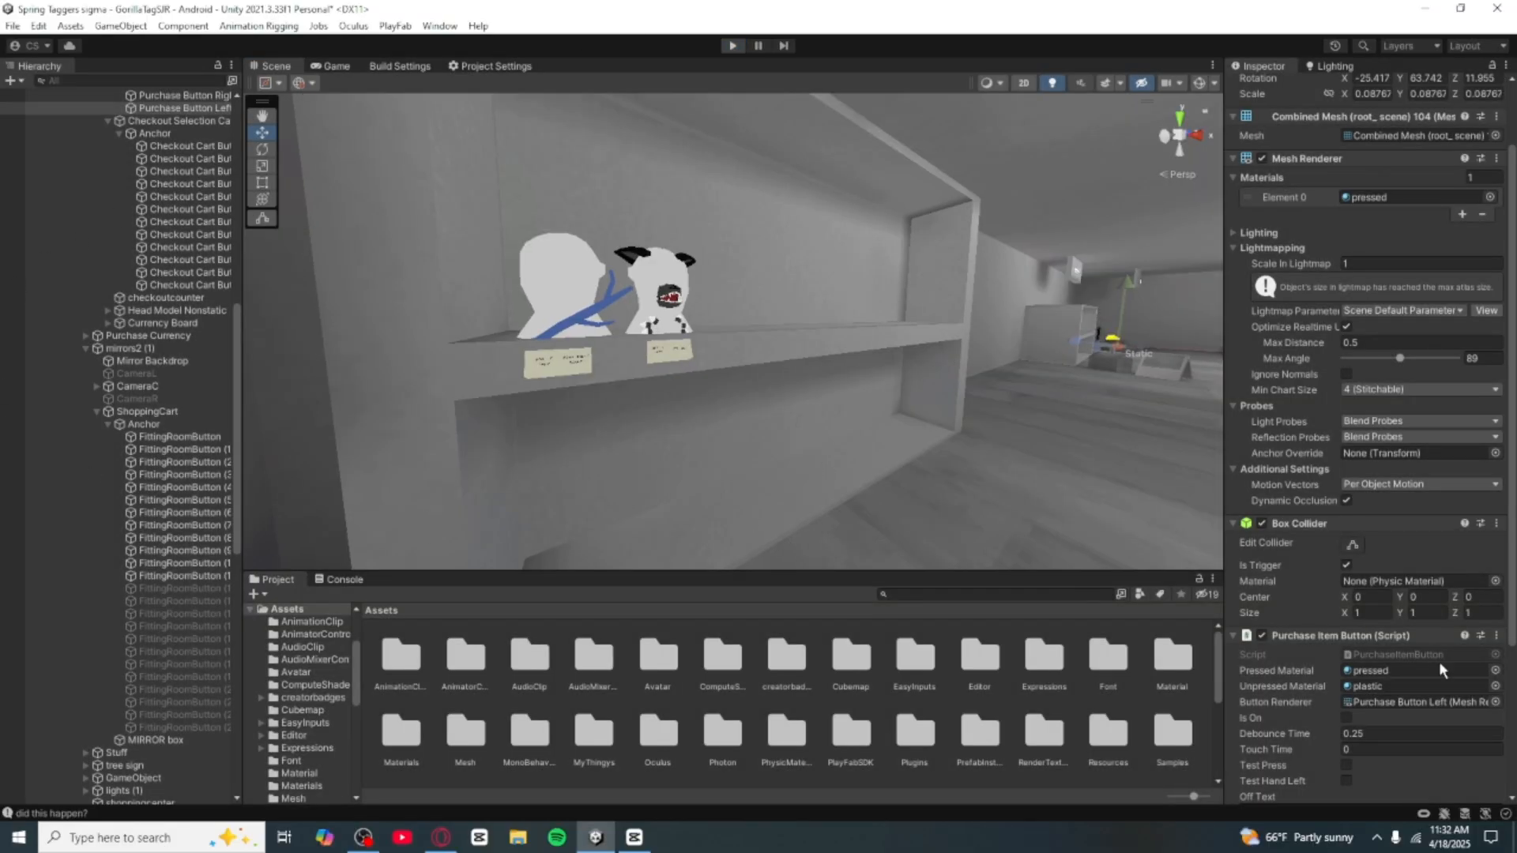